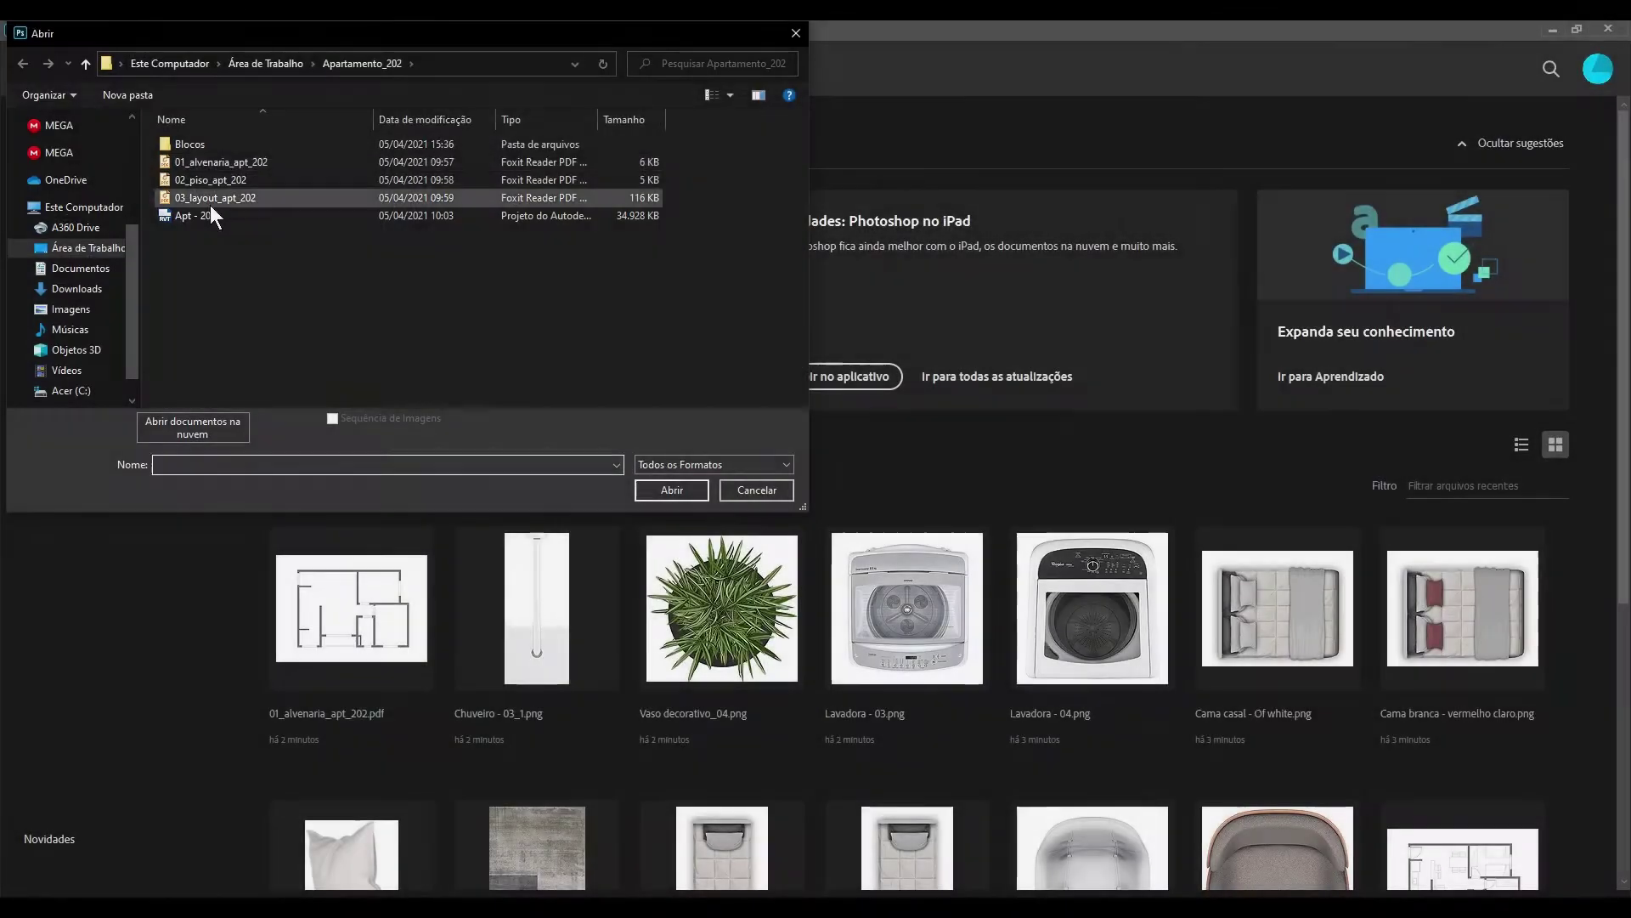
Step: Import 01_alvenaria_apt_202.pdf and draw a white 7086 × 5010 px rectangle over the whole canvas
{"action": "key", "text": "Return"}
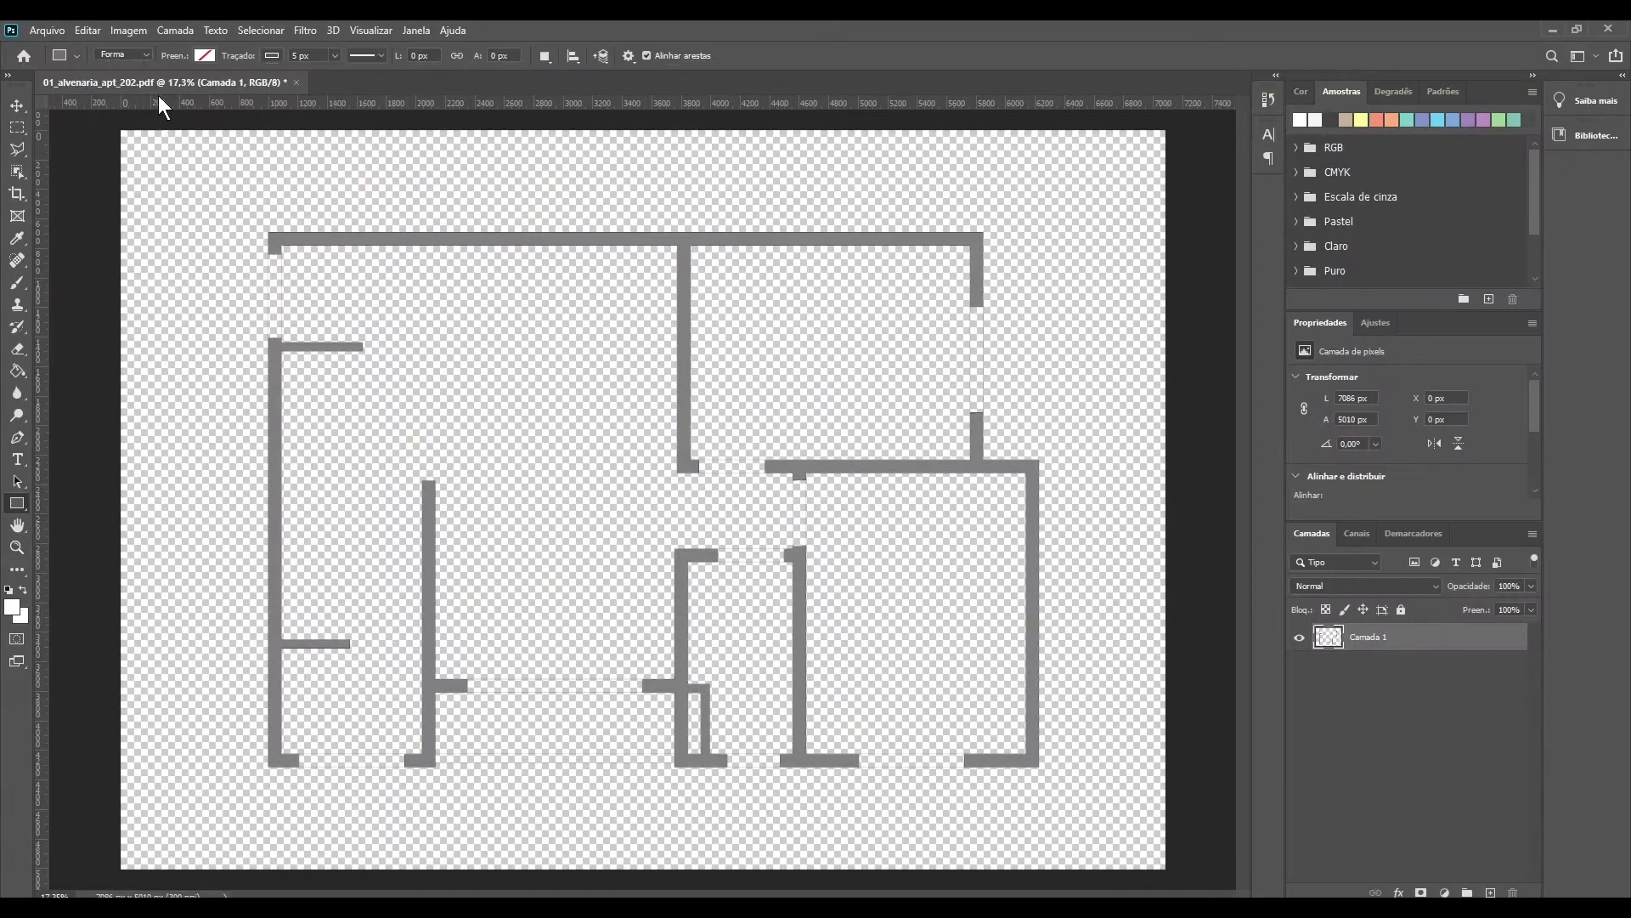
{"action": "left_click_drag", "start_coordinate": [1165, 871], "coordinate": [1165, 868]}
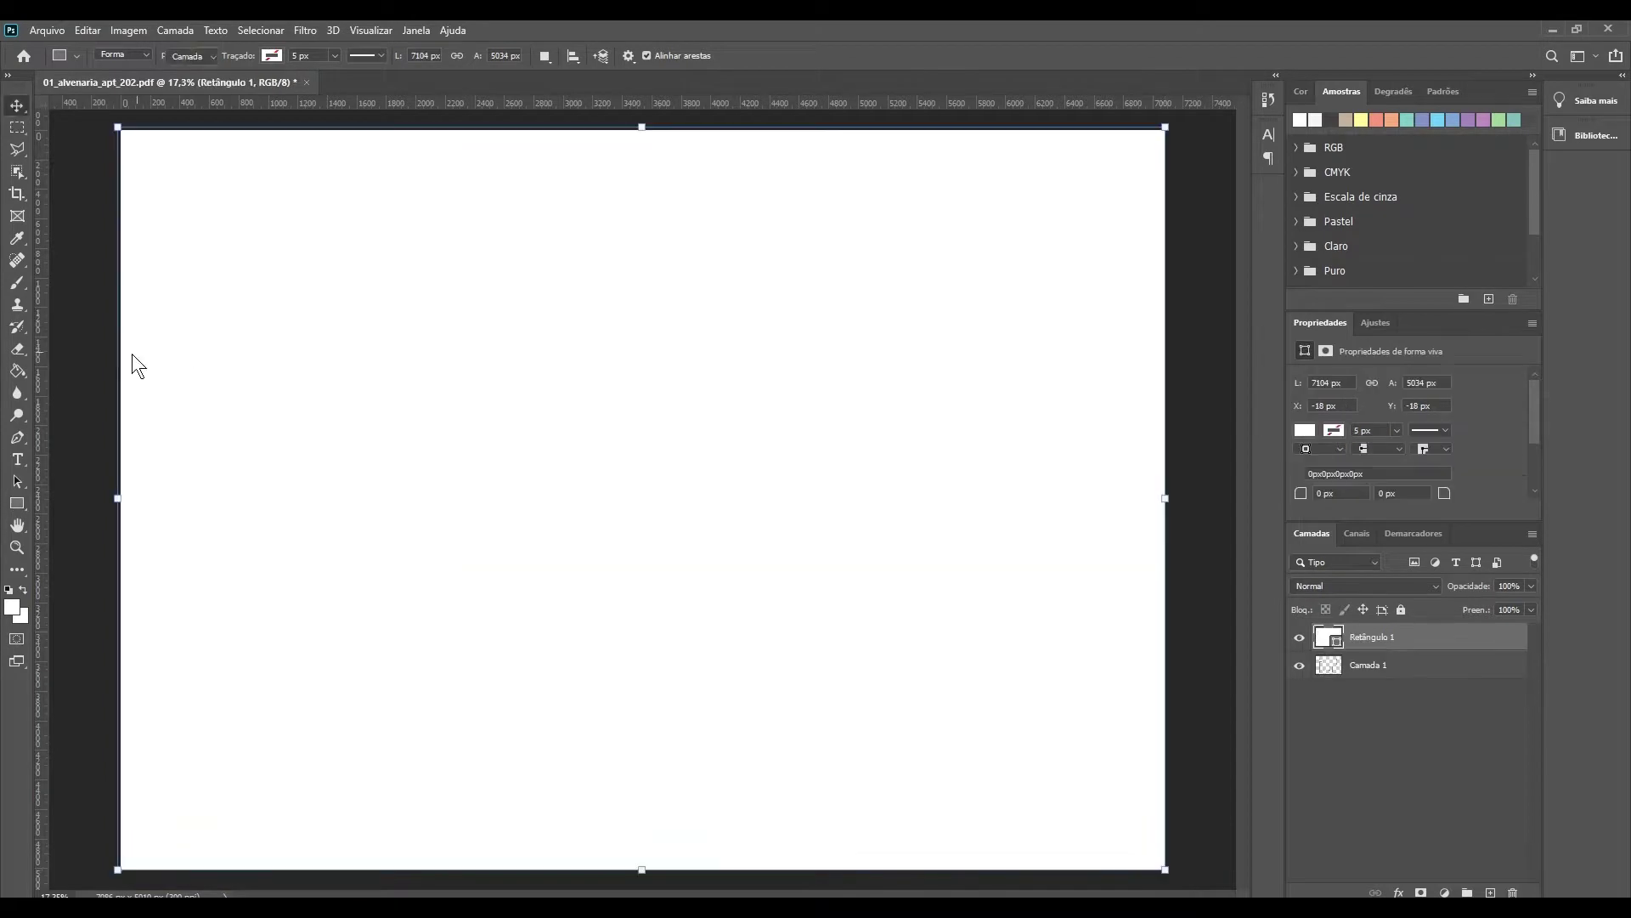
Step: Move the floor plan layer above Retângulo 1 and rename it Alvenaria
{"action": "left_click_drag", "start_coordinate": [1393, 656], "coordinate": [1385, 635]}
{"action": "double_click", "coordinate": [1380, 637]}
{"action": "type", "text": "Alv"}
{"action": "left_click_drag", "start_coordinate": [280, 241], "coordinate": [289, 247]}
{"action": "key", "text": "ctrl+z"}
Step: Zoom into the top-left walls and marquee-select wall sections around the openings
{"action": "key", "text": "z"}
{"action": "scroll", "coordinate": [2, 153], "scroll_direction": "up", "scroll_amount": 10}
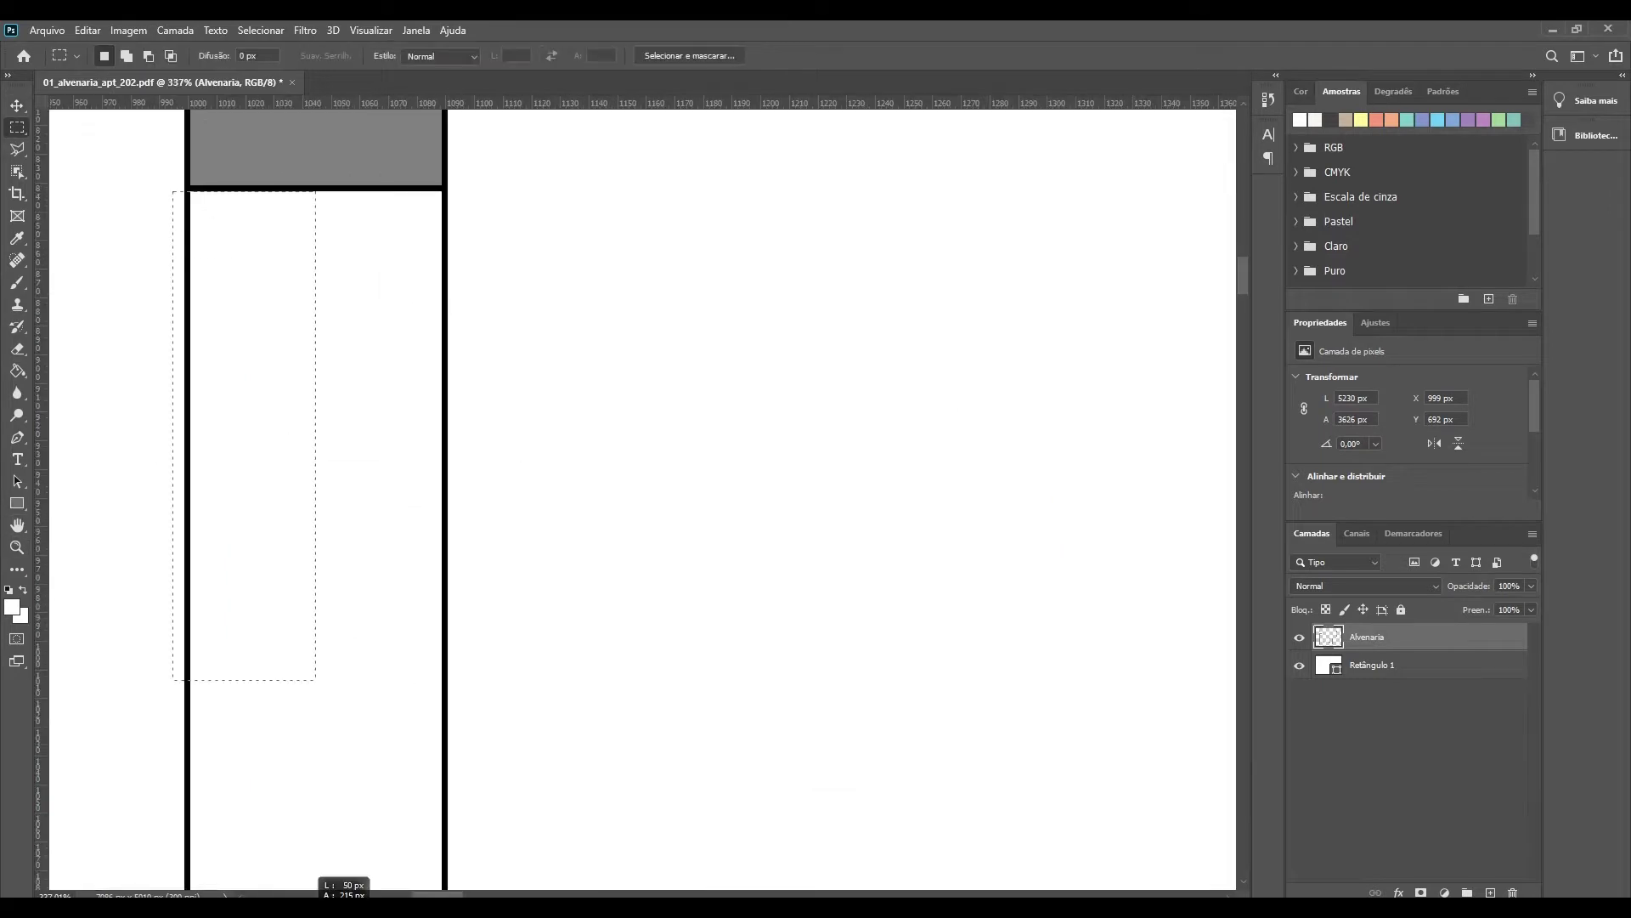
{"action": "left_click_drag", "start_coordinate": [315, 680], "coordinate": [493, 707]}
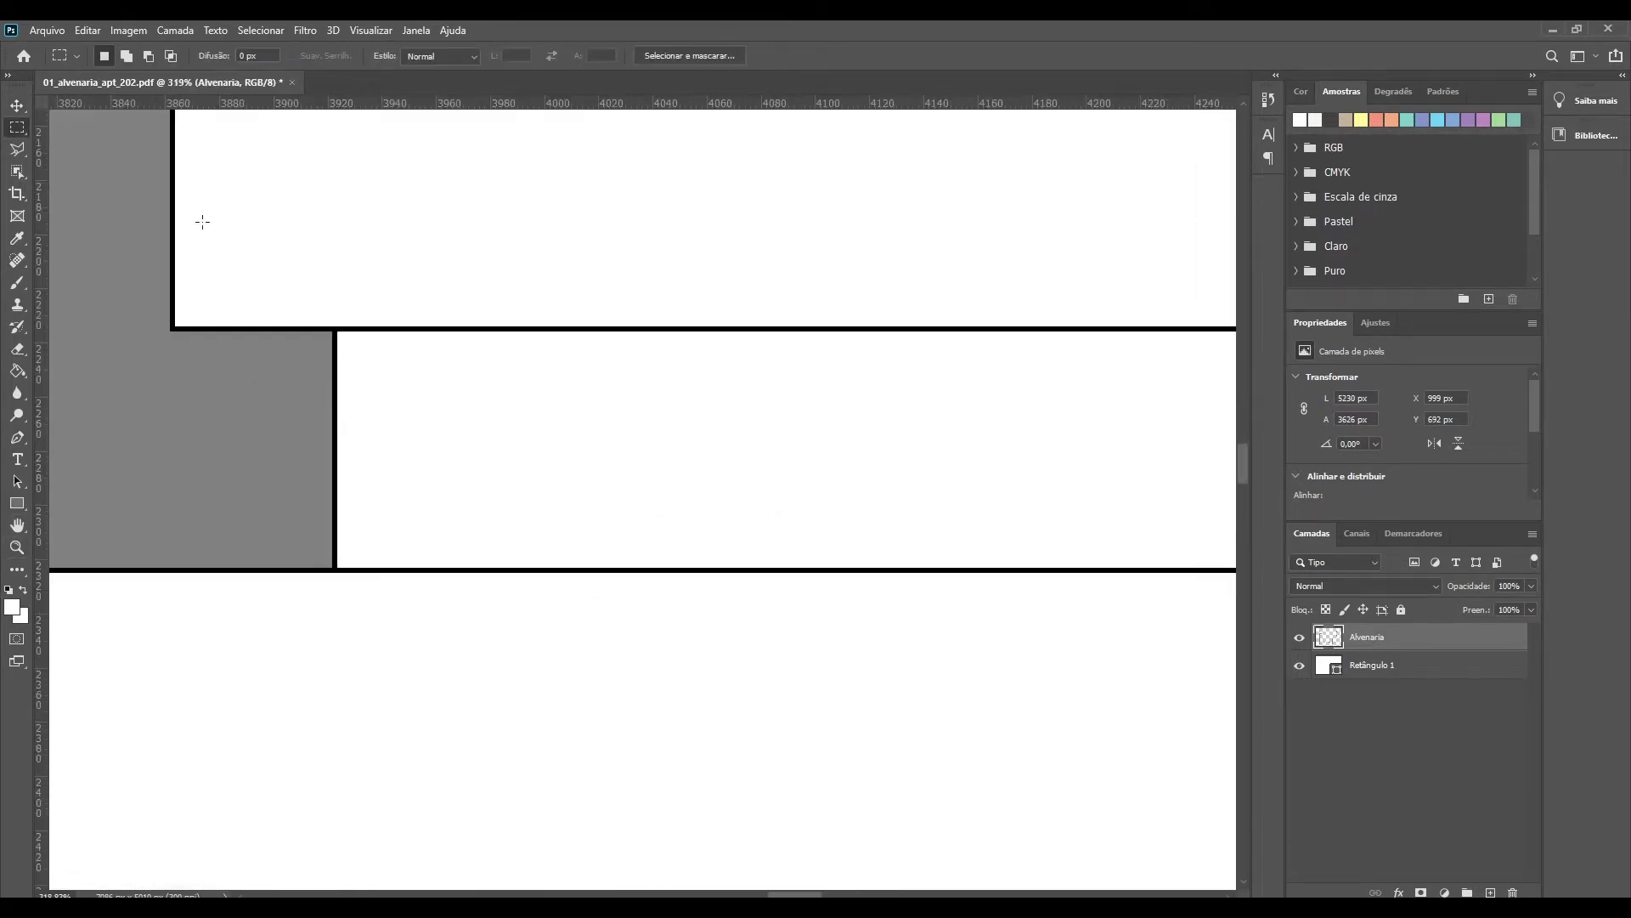
{"action": "left_click_drag", "start_coordinate": [7, 595], "coordinate": [1269, 697]}
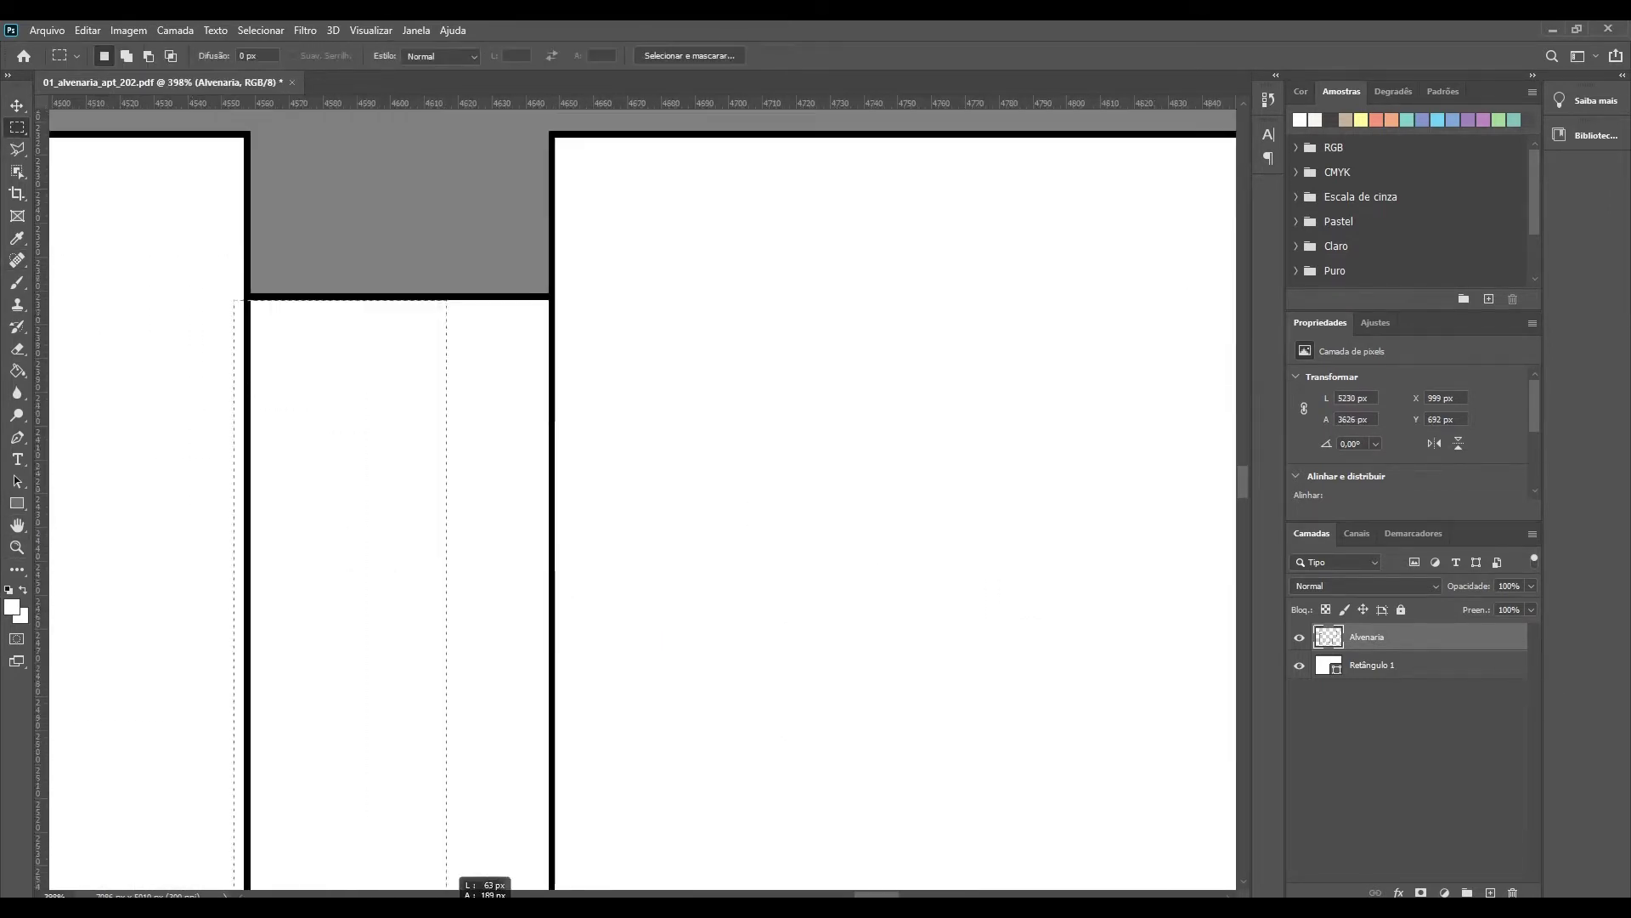
{"action": "left_click_drag", "start_coordinate": [6, 594], "coordinate": [631, 619]}
{"action": "left_click_drag", "start_coordinate": [18, 621], "coordinate": [863, 592]}
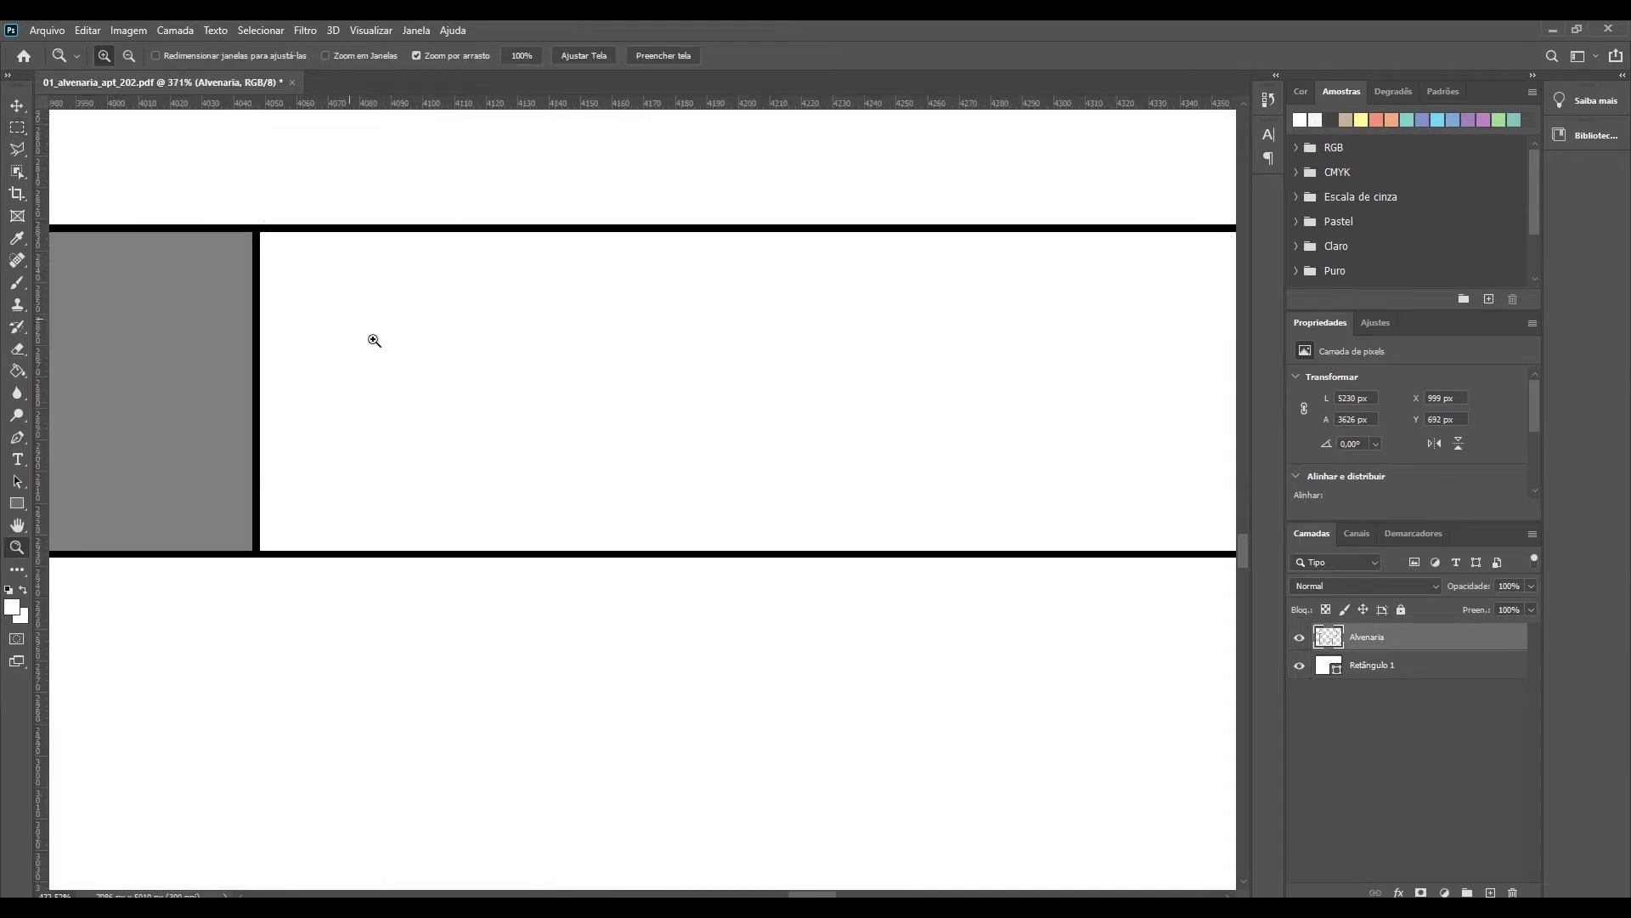
{"action": "left_click_drag", "start_coordinate": [34, 577], "coordinate": [1012, 357]}
{"action": "left_click_drag", "start_coordinate": [590, 273], "coordinate": [1023, 629]}
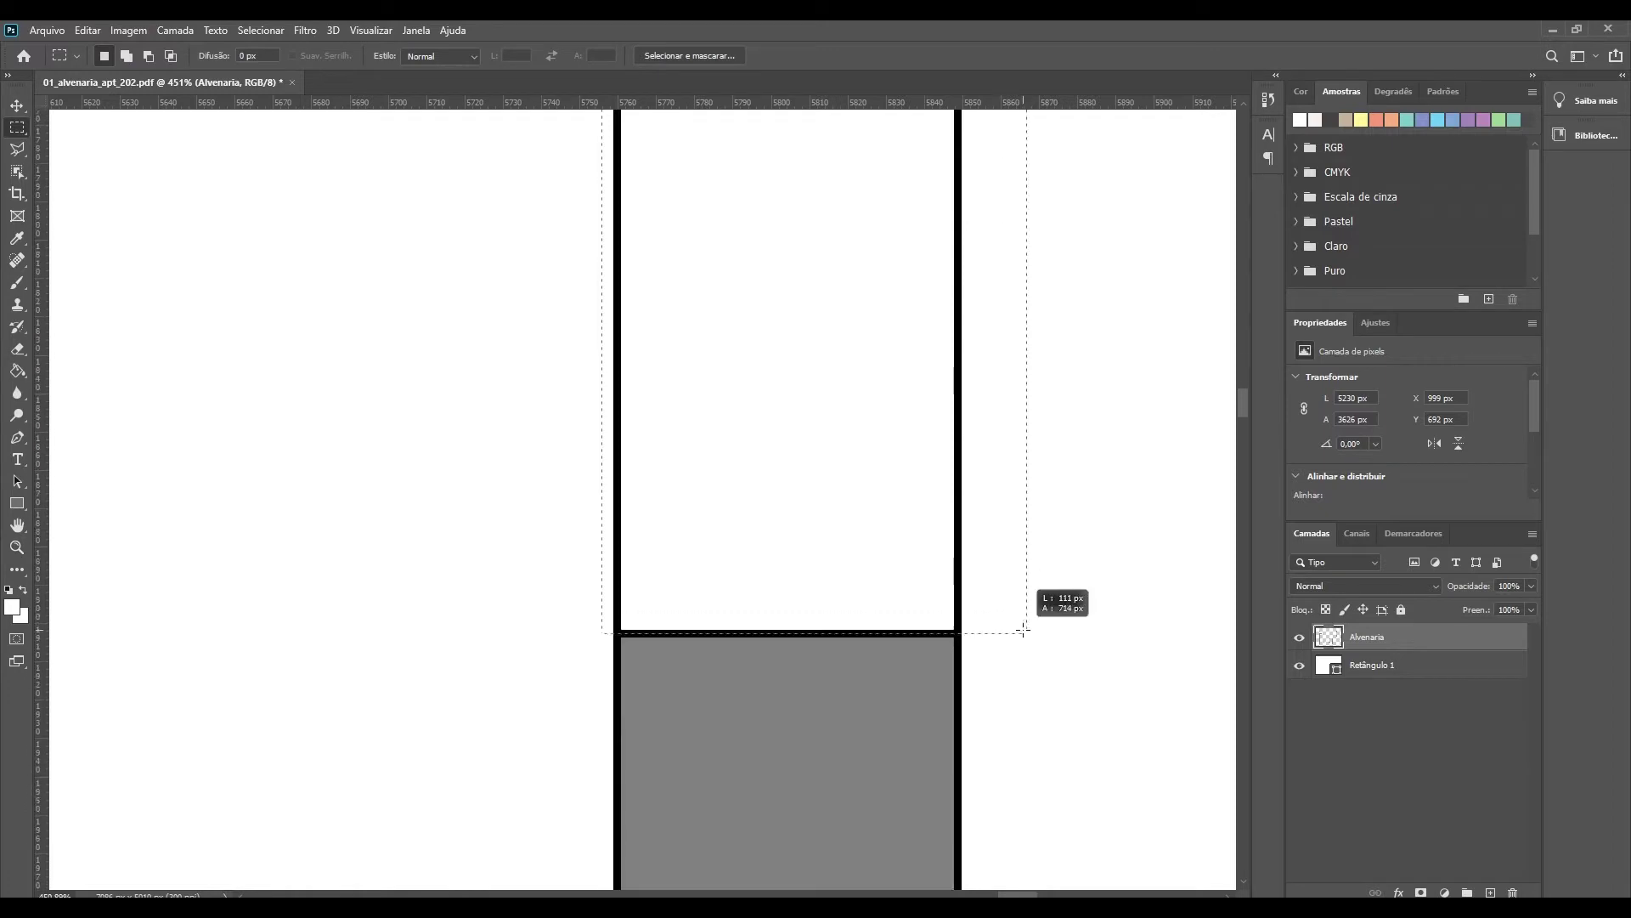
Step: Select the horizontal wall sections across their full width, then view the whole plan
{"action": "scroll", "coordinate": [583, 375], "scroll_direction": "down", "scroll_amount": 5}
{"action": "scroll", "coordinate": [583, 375], "scroll_direction": "up", "scroll_amount": 5}
{"action": "mouse_move", "coordinate": [51, 380]}
{"action": "left_mouse_down"}
{"action": "mouse_move", "coordinate": [1548, 709]}
{"action": "mouse_move", "coordinate": [875, 769]}
{"action": "left_mouse_up"}
{"action": "mouse_move", "coordinate": [473, 249]}
{"action": "left_mouse_down"}
{"action": "mouse_move", "coordinate": [502, 329]}
{"action": "mouse_move", "coordinate": [1625, 684]}
{"action": "left_mouse_up"}
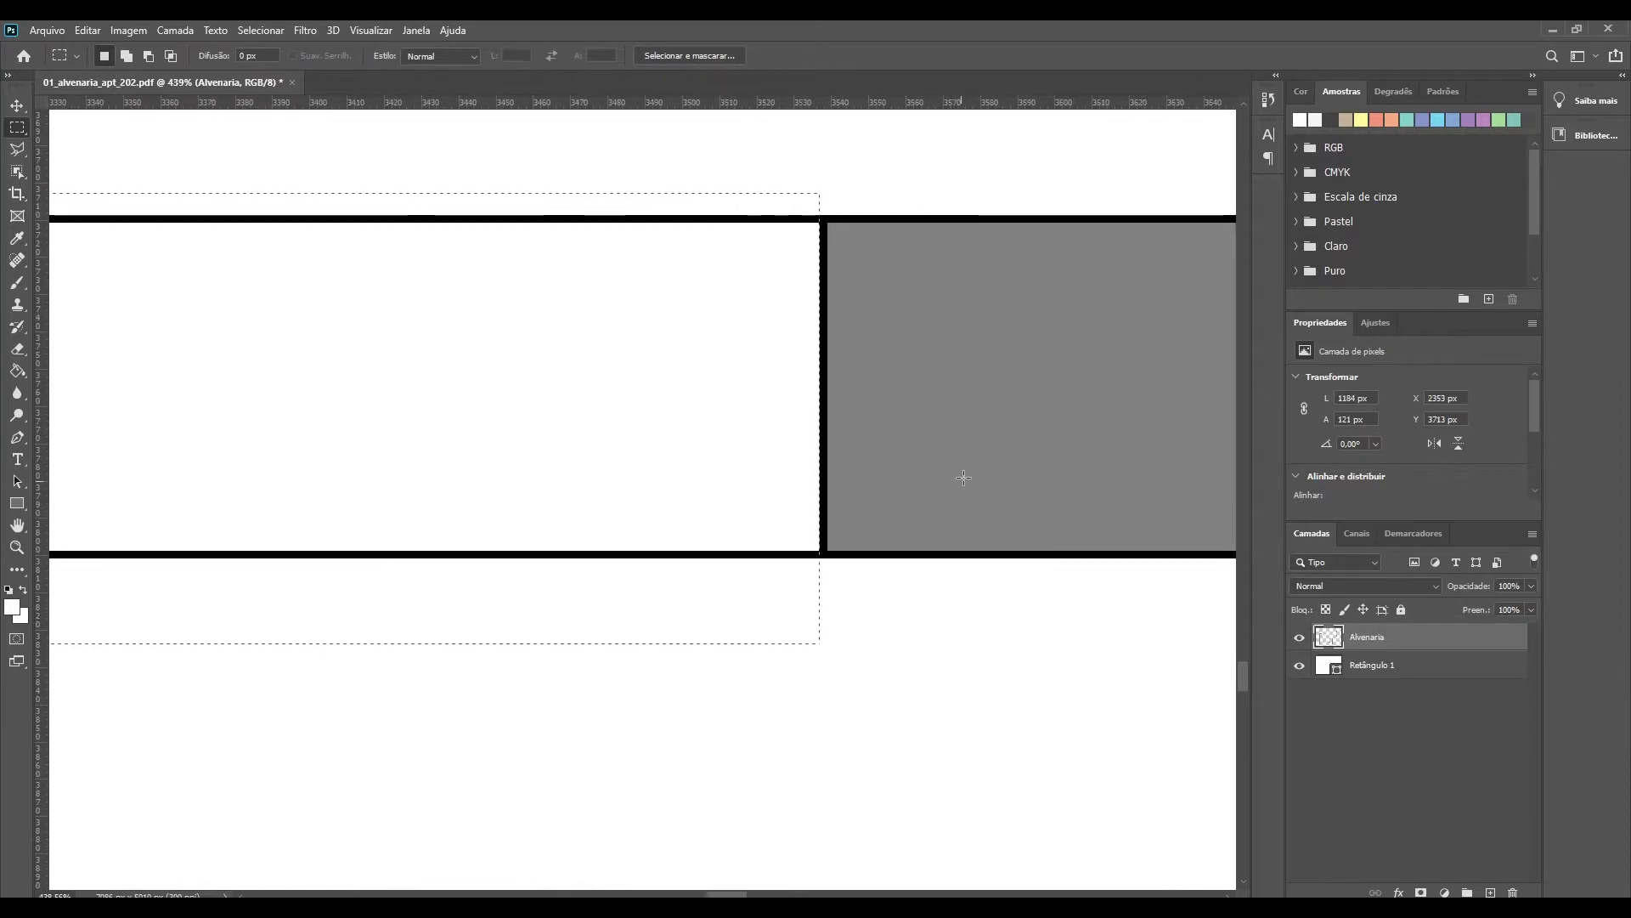
{"action": "scroll", "coordinate": [582, 408], "scroll_direction": "down", "scroll_amount": 5}
{"action": "scroll", "coordinate": [583, 408], "scroll_direction": "up", "scroll_amount": 5}
{"action": "left_click_drag", "start_coordinate": [583, 407], "coordinate": [1625, 746]}
{"action": "key", "text": "z"}
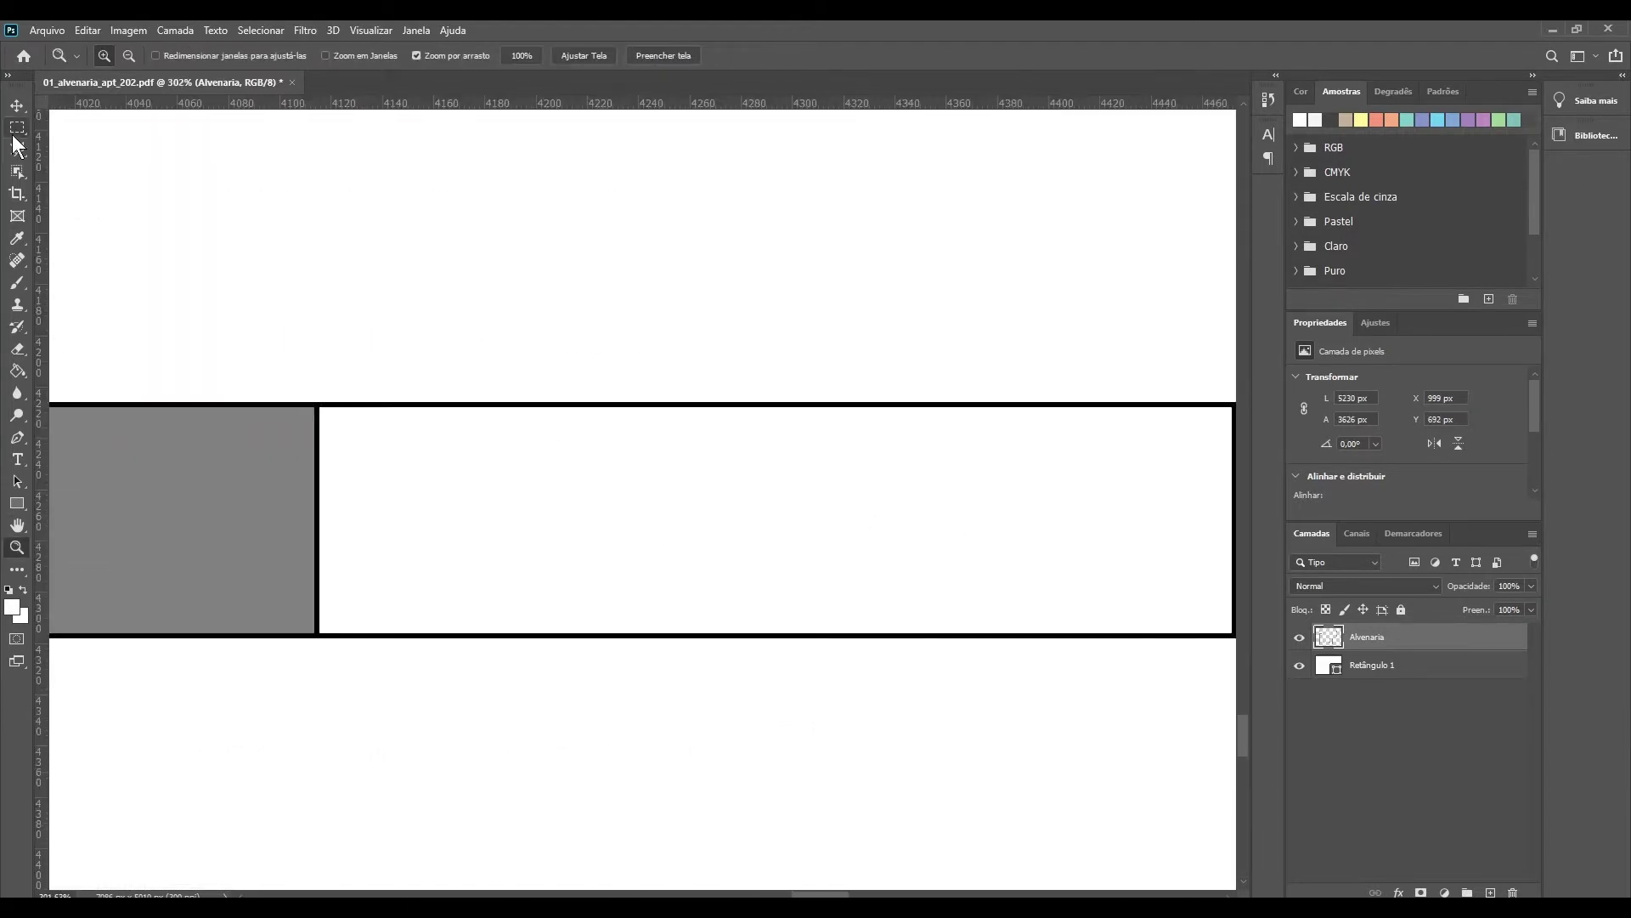
{"action": "left_click_drag", "start_coordinate": [378, 572], "coordinate": [804, 684]}
{"action": "left_click_drag", "start_coordinate": [335, 309], "coordinate": [408, 437]}
{"action": "key", "text": "ctrl+0"}
Step: Fill the Alvenaria walls with dark grey using the Paint Bucket
{"action": "left_click", "coordinate": [17, 371]}
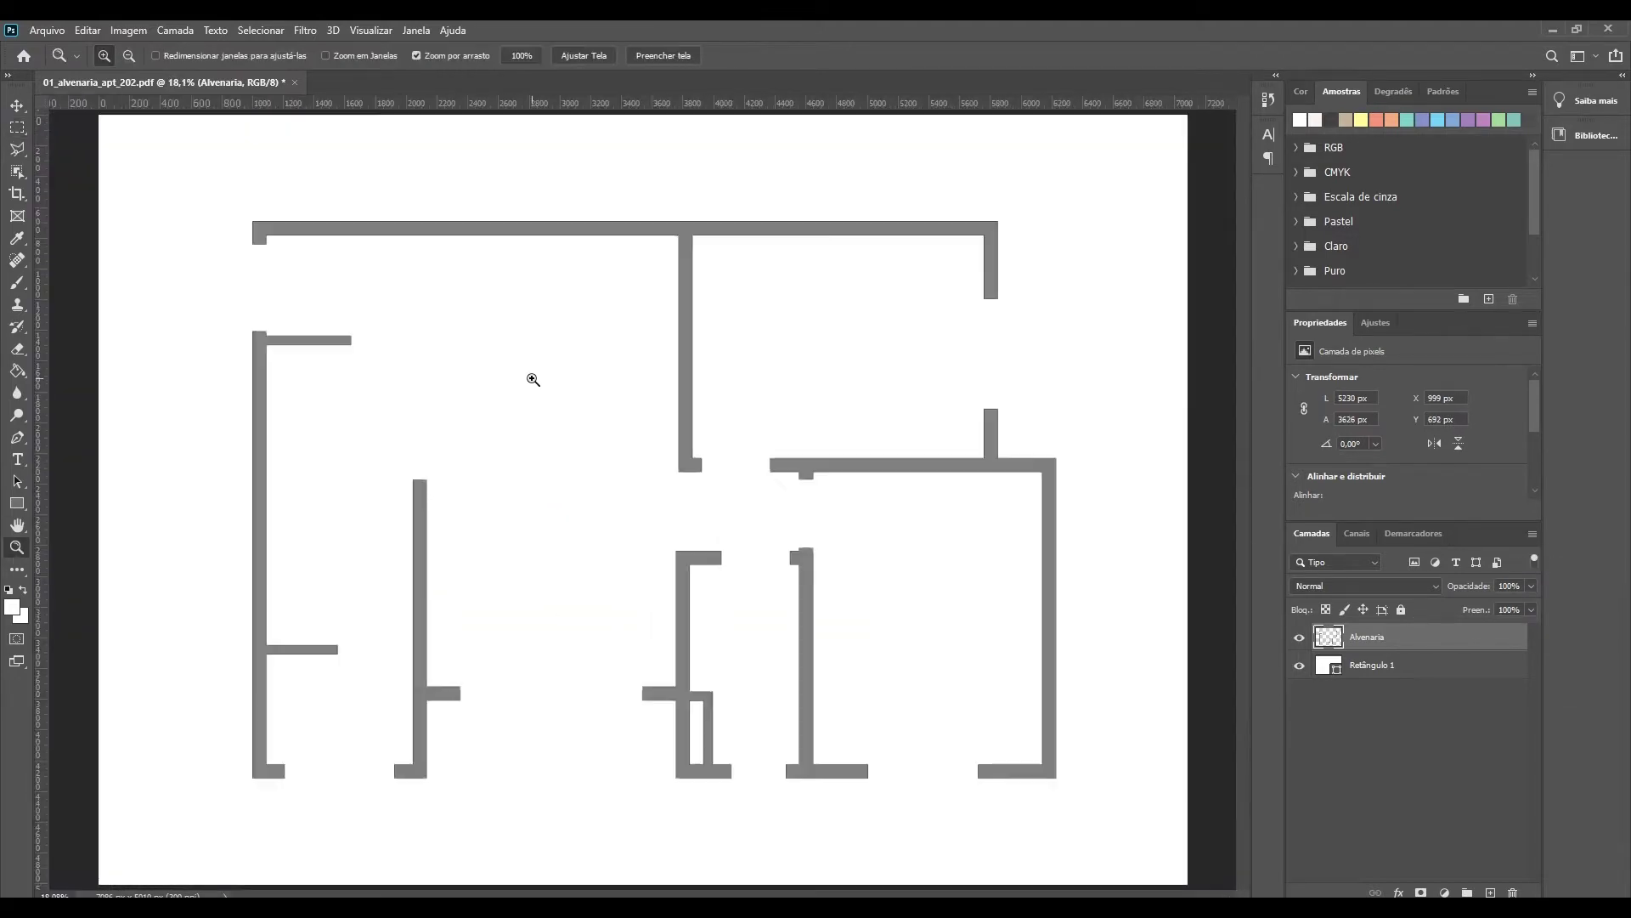
{"action": "left_click", "coordinate": [695, 389]}
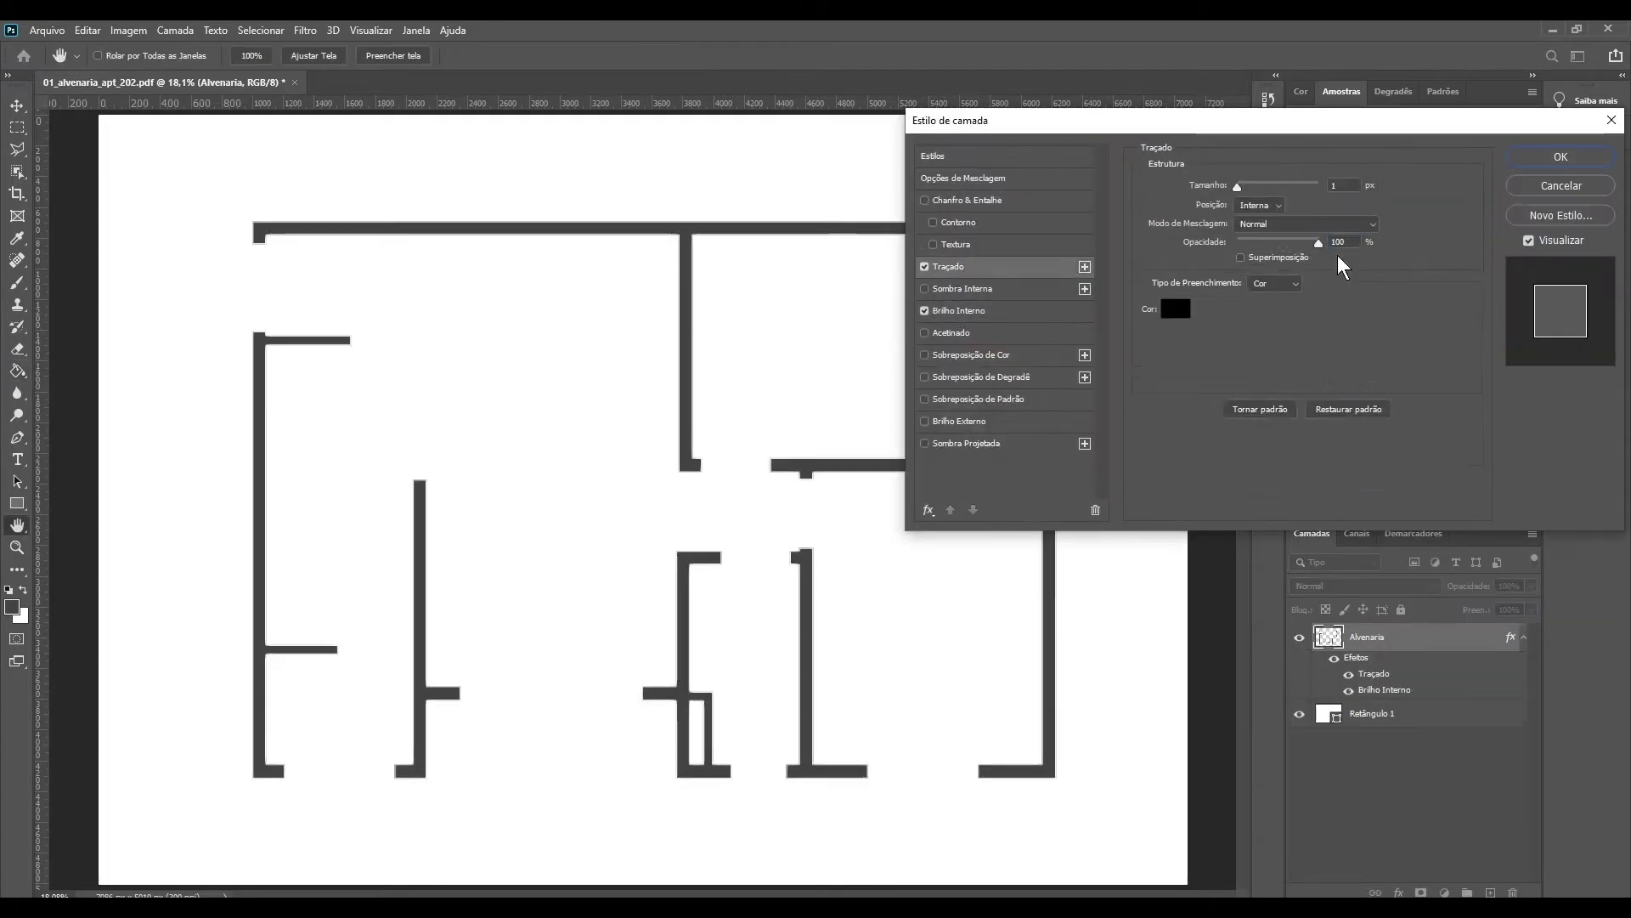
{"action": "left_click", "coordinate": [1561, 156]}
Step: Give the Alvenaria layer a Traçado stroke and Brilho Interno inner glow style
{"action": "scroll", "coordinate": [528, 465], "scroll_direction": "up", "scroll_amount": 5}
{"action": "scroll", "coordinate": [528, 466], "scroll_direction": "up", "scroll_amount": 5}
{"action": "key", "text": "v"}
{"action": "right_click", "coordinate": [1445, 636]}
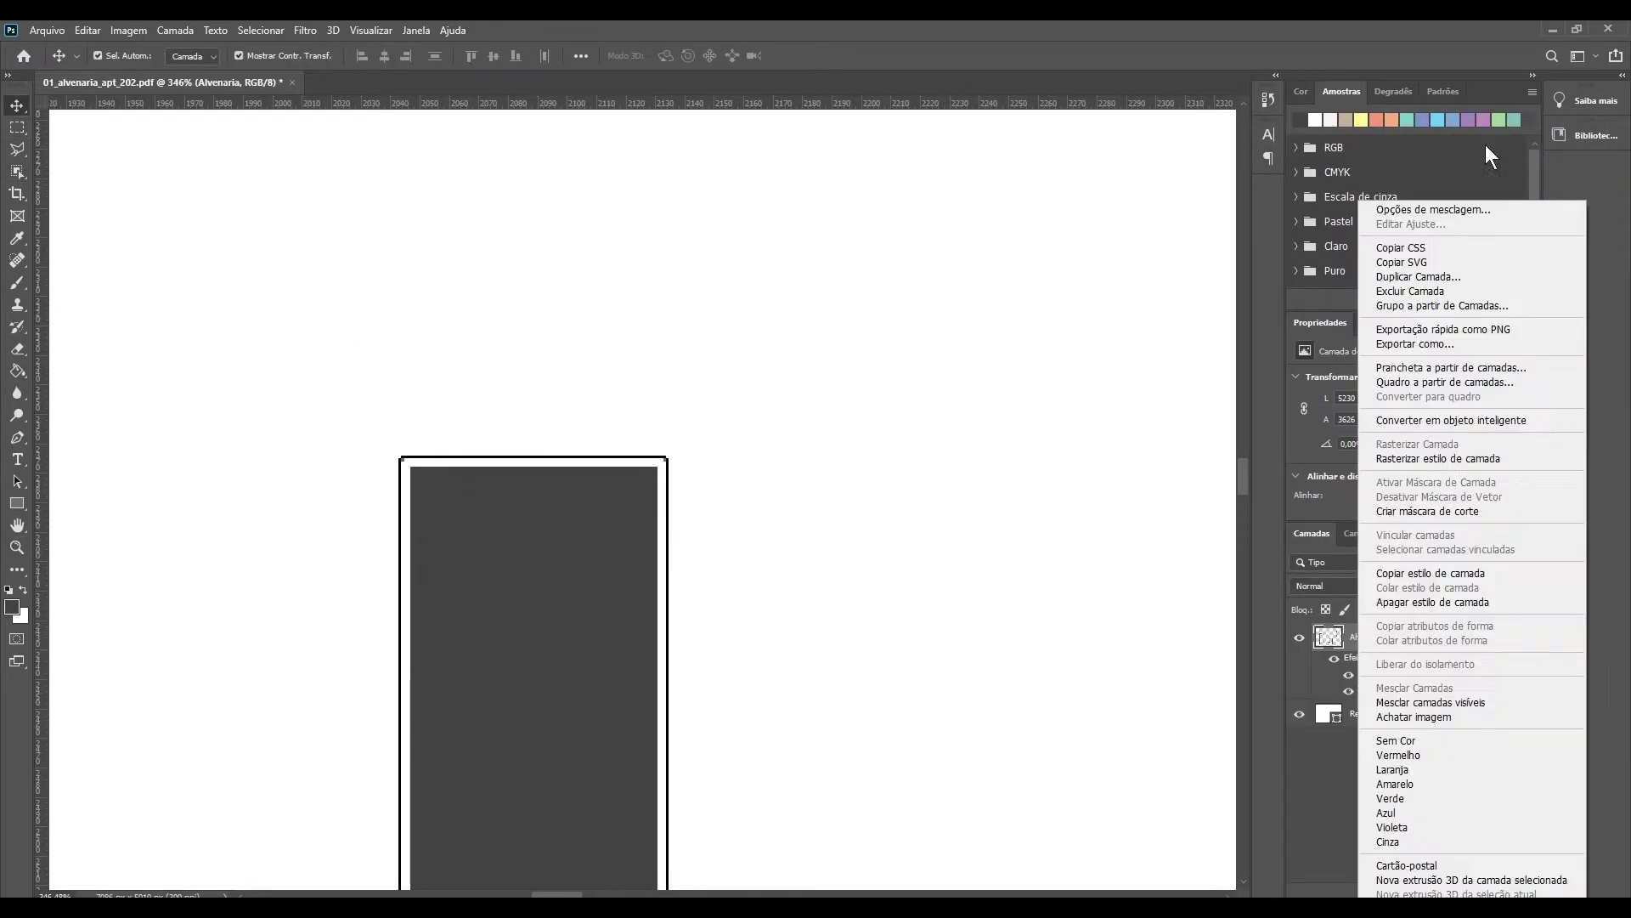
{"action": "left_click", "coordinate": [1433, 209]}
{"action": "left_click", "coordinate": [958, 310]}
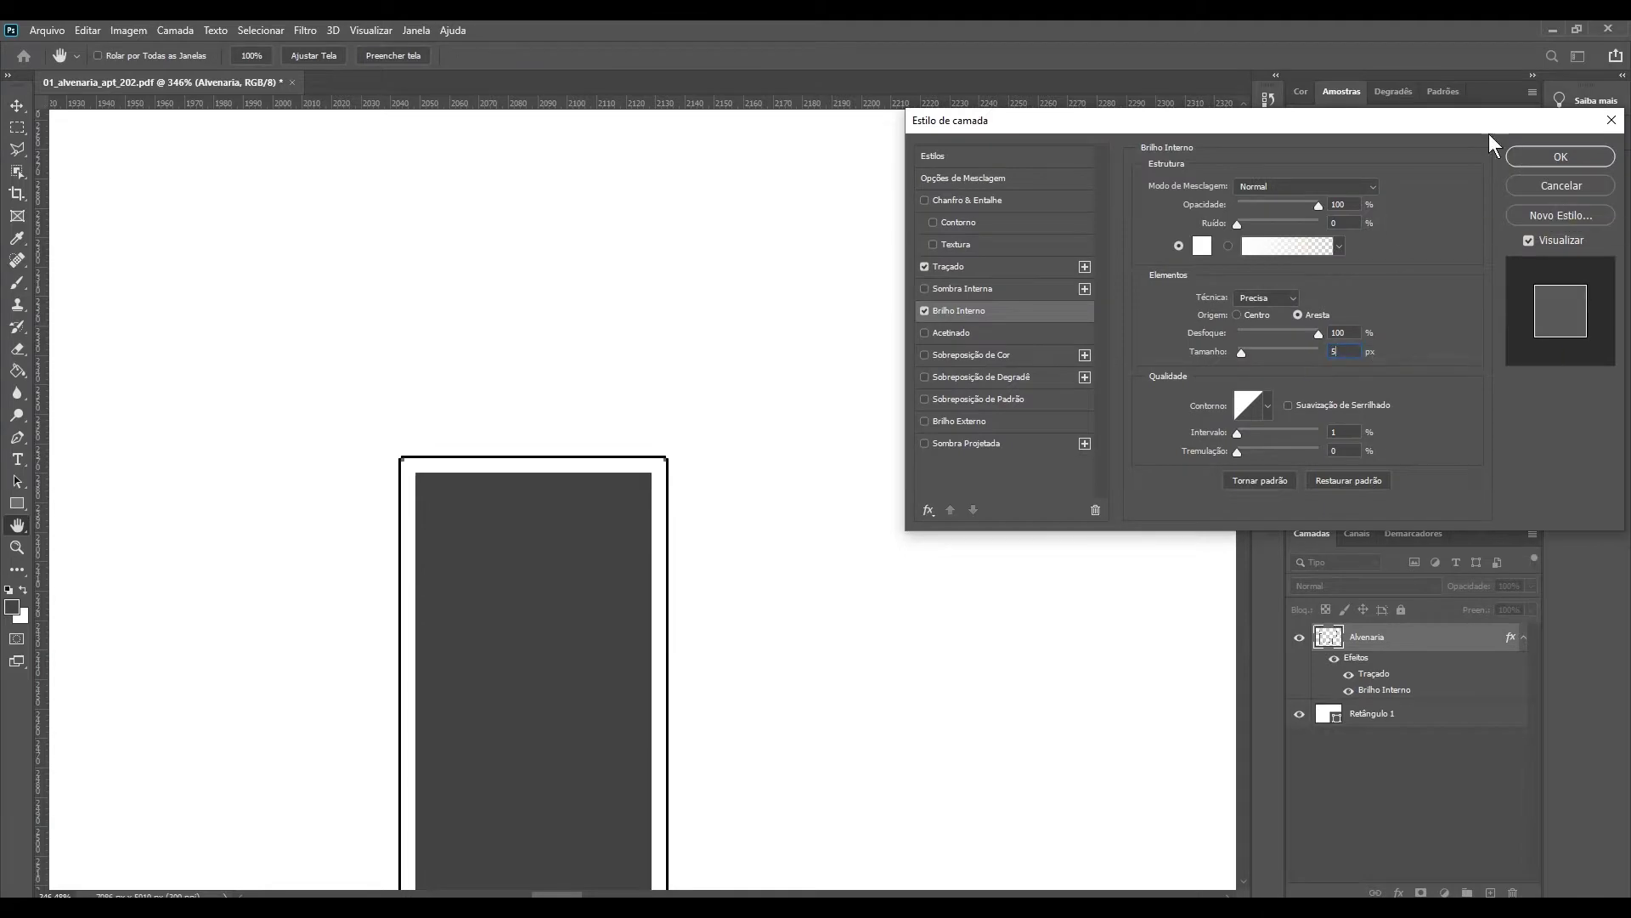
{"action": "left_click", "coordinate": [1561, 156]}
Step: Open the 02_piso_apt_202.pdf floor plan file
{"action": "key", "text": "ctrl+0"}
{"action": "left_click", "coordinate": [47, 30]}
{"action": "left_click", "coordinate": [78, 60]}
{"action": "left_click", "coordinate": [280, 174]}
{"action": "left_click", "coordinate": [679, 502]}
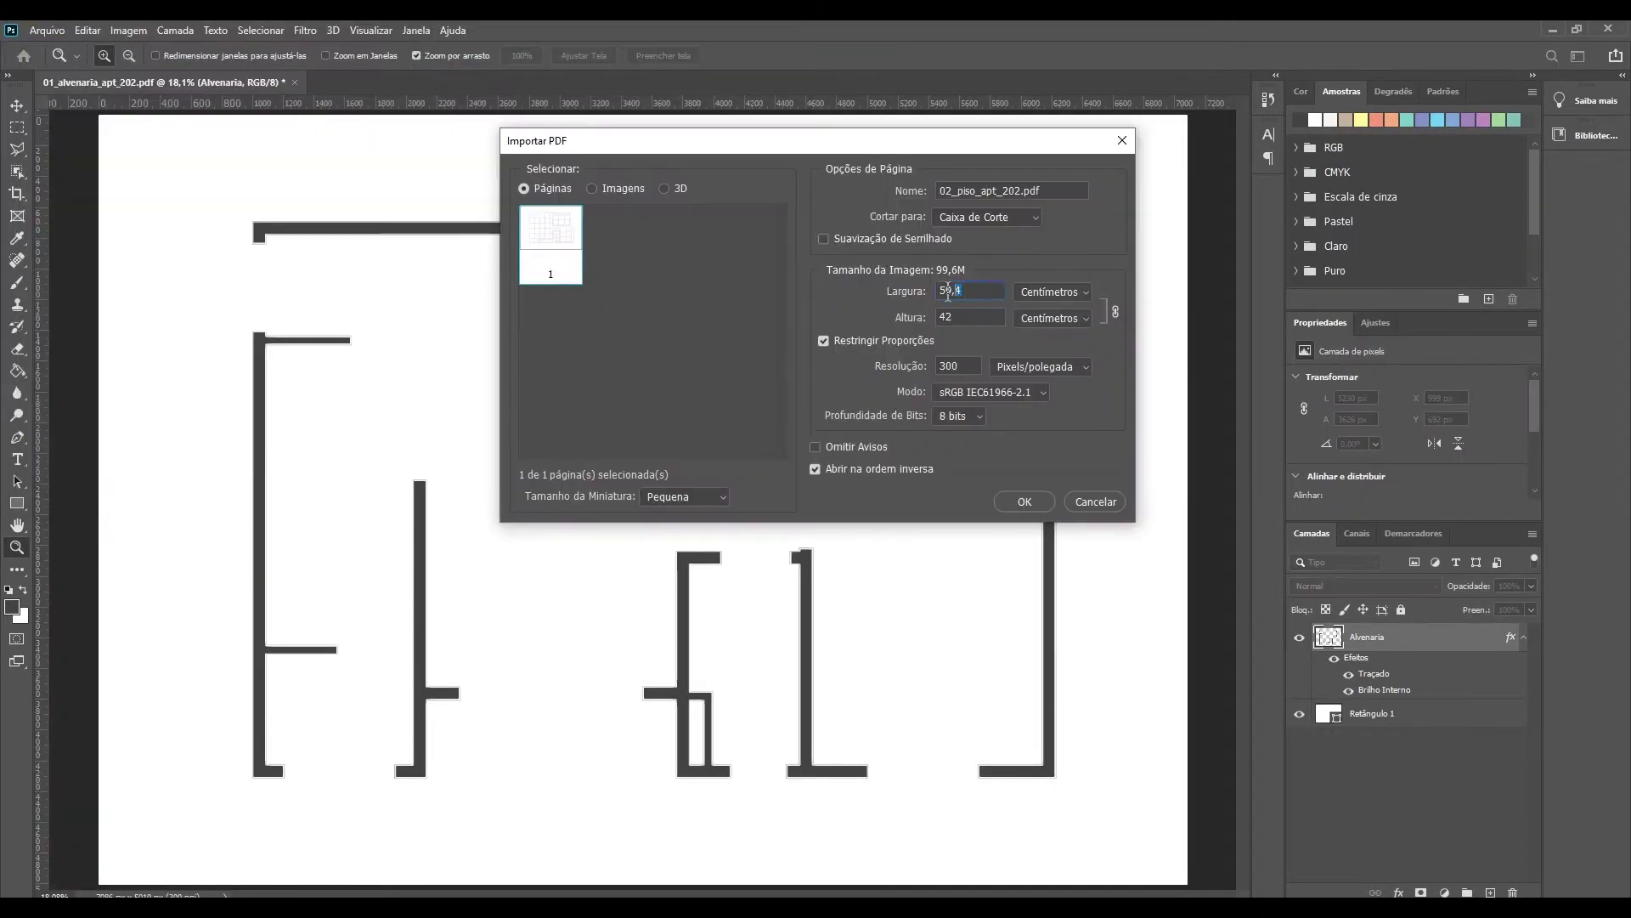
Step: Import the 02_piso_apt_202 PDF and marquee-select its floor hatch
{"action": "key", "text": "Return"}
{"action": "right_click", "coordinate": [17, 349]}
{"action": "left_click", "coordinate": [63, 379]}
{"action": "left_click", "coordinate": [339, 424]}
{"action": "key", "text": "m"}
{"action": "left_click_drag", "start_coordinate": [195, 176], "coordinate": [1104, 847]}
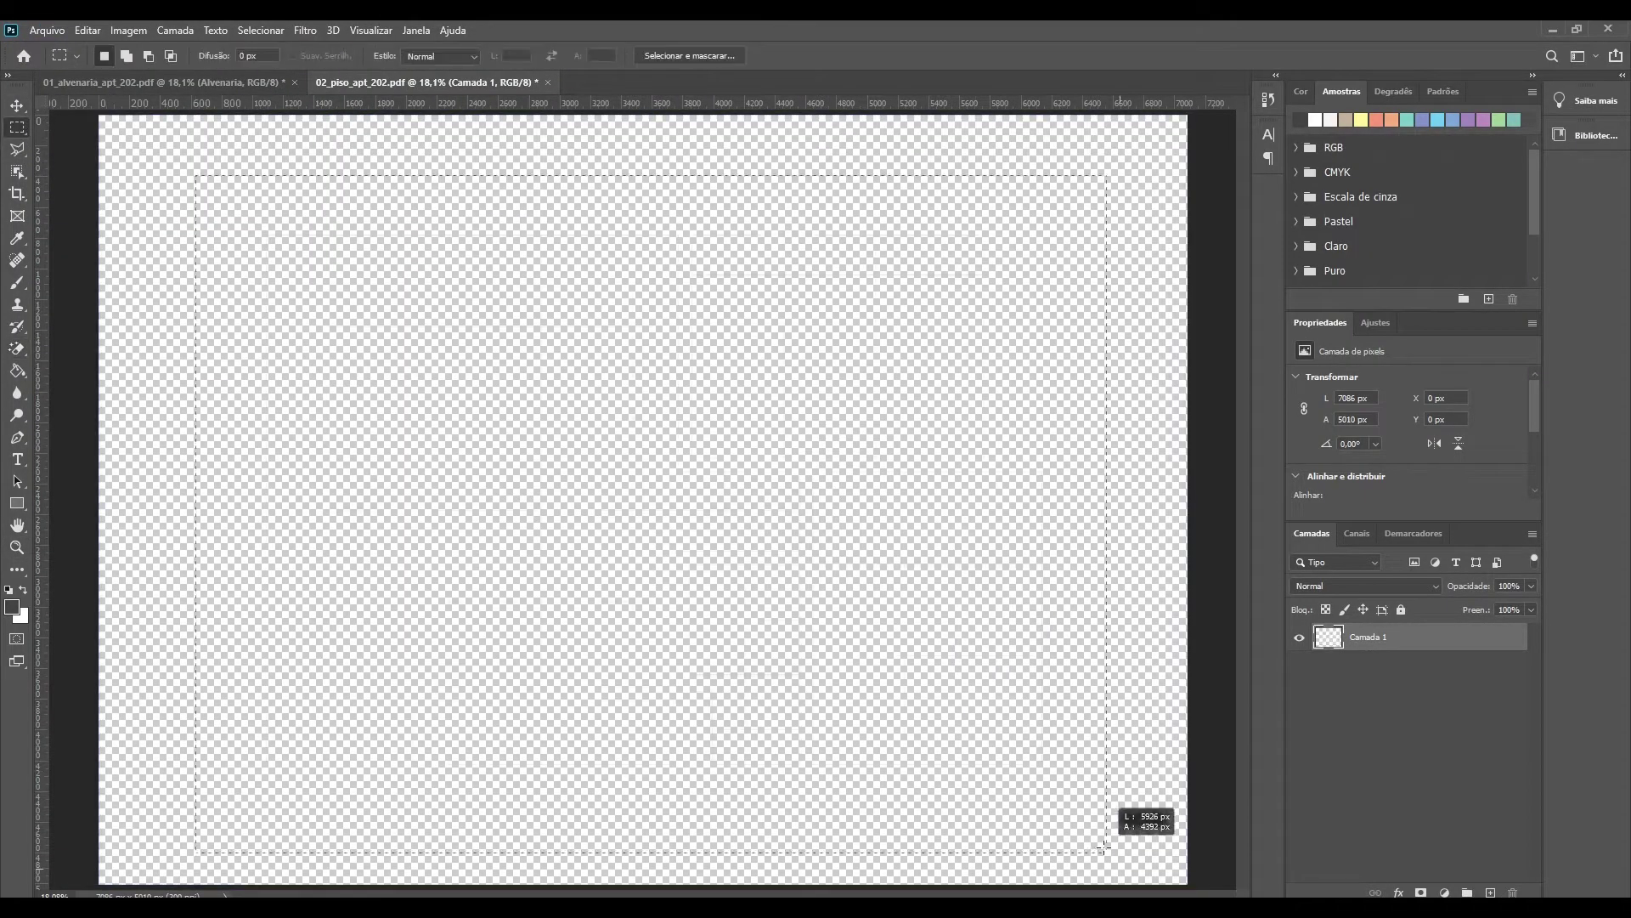
Step: Paste the hatch into the wall plan below the walls and name it Hachura_piso
{"action": "key", "text": "ctrl+Tab"}
{"action": "key", "text": "z"}
{"action": "right_click", "coordinate": [587, 432]}
{"action": "left_click", "coordinate": [654, 441]}
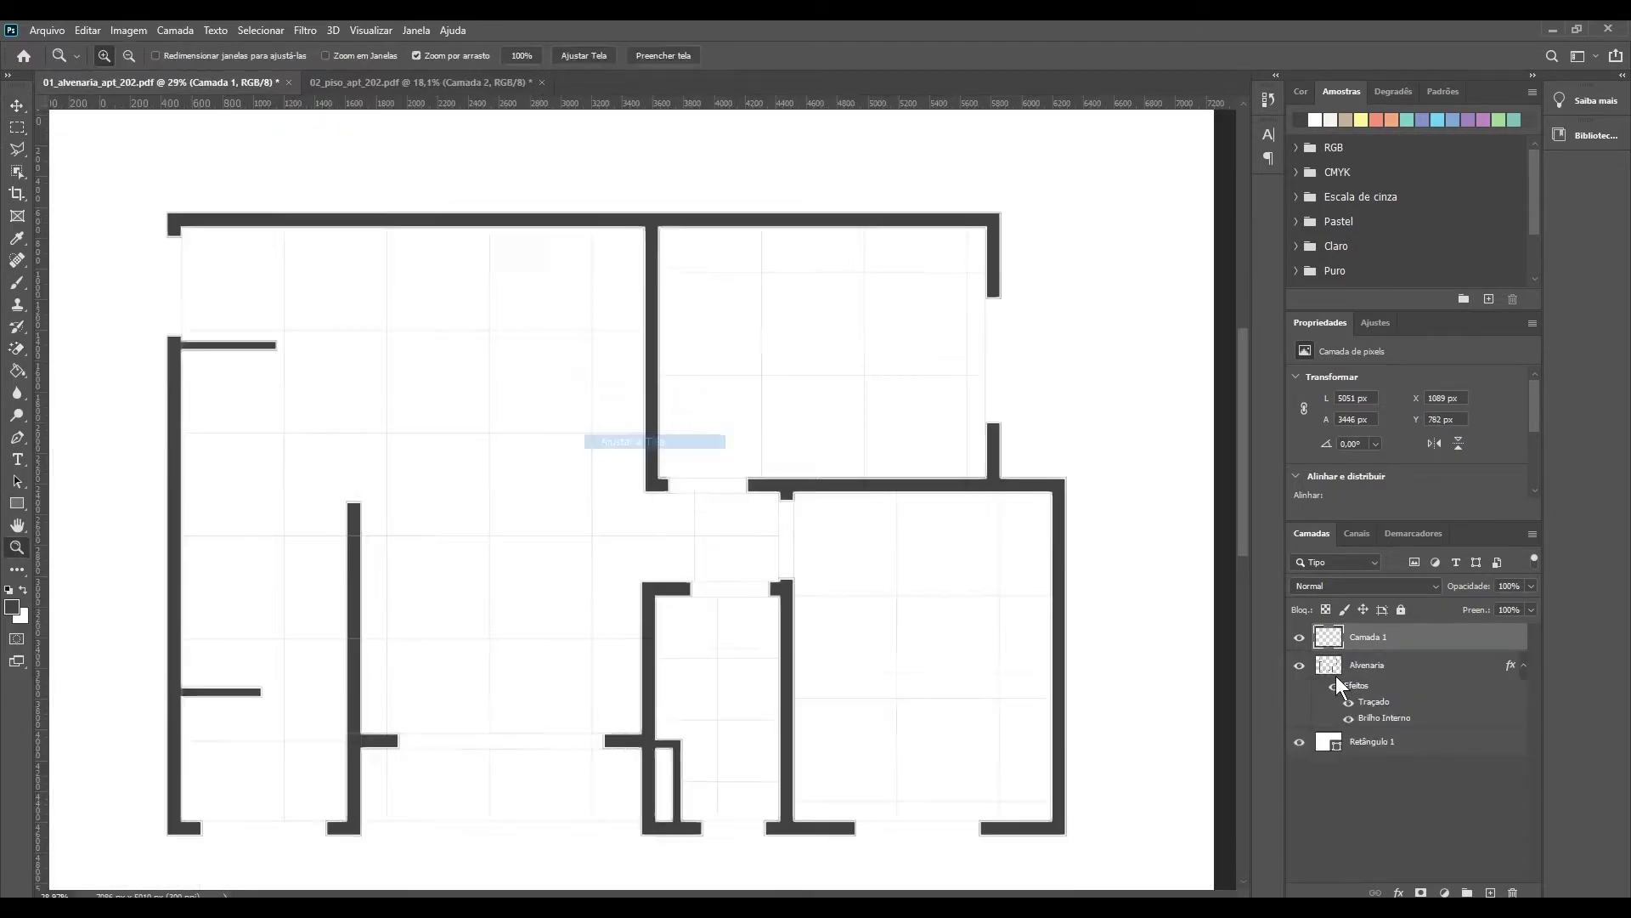
{"action": "key", "text": "ctrl+bracketleft"}
{"action": "double_click", "coordinate": [1442, 725]}
Step: Place DammePorcelanato.png as an embedded texture, position it, and copy a tile block to a new layer
{"action": "key", "text": "alt+Tab"}
{"action": "mouse_move", "coordinate": [979, 338]}
{"action": "left_mouse_down"}
{"action": "mouse_move", "coordinate": [582, 353]}
{"action": "mouse_move", "coordinate": [740, 345]}
{"action": "left_mouse_up"}
{"action": "key", "text": "Return"}
{"action": "key", "text": "z"}
{"action": "mouse_move", "coordinate": [349, 228]}
{"action": "left_mouse_down"}
{"action": "mouse_move", "coordinate": [830, 395]}
{"action": "mouse_move", "coordinate": [548, 256]}
{"action": "left_mouse_up"}
{"action": "key", "text": "m"}
{"action": "key", "text": "ctrl+j"}
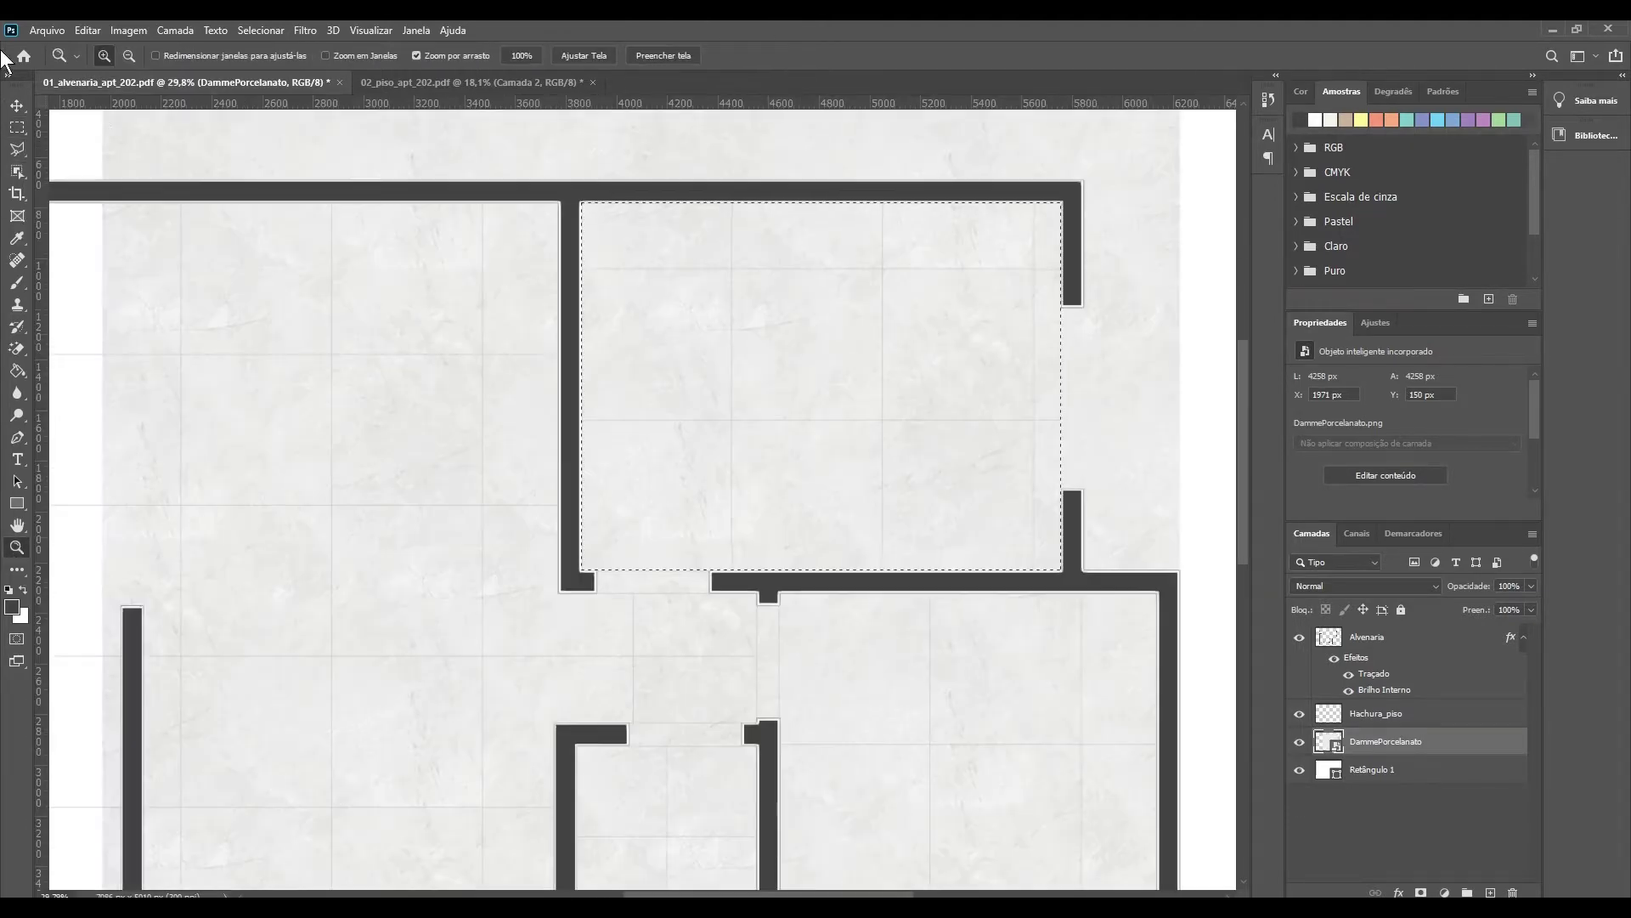
Step: Move the copied porcelain tiles into place and duplicate another tile block to a new layer
{"action": "key", "text": "v"}
{"action": "key", "text": "ctrl+0"}
{"action": "mouse_move", "coordinate": [807, 528]}
{"action": "left_mouse_down"}
{"action": "mouse_move", "coordinate": [735, 259]}
{"action": "mouse_move", "coordinate": [965, 558]}
{"action": "mouse_move", "coordinate": [594, 494]}
{"action": "left_mouse_up"}
{"action": "key", "text": "z"}
{"action": "left_click_drag", "start_coordinate": [402, 382], "coordinate": [336, 223]}
{"action": "key", "text": "z"}
{"action": "mouse_move", "coordinate": [1104, 451]}
{"action": "left_mouse_down"}
{"action": "mouse_move", "coordinate": [880, 451]}
{"action": "mouse_move", "coordinate": [1100, 140]}
{"action": "mouse_move", "coordinate": [949, 368]}
{"action": "left_mouse_up"}
{"action": "key", "text": "ctrl+j"}
{"action": "key", "text": "v"}
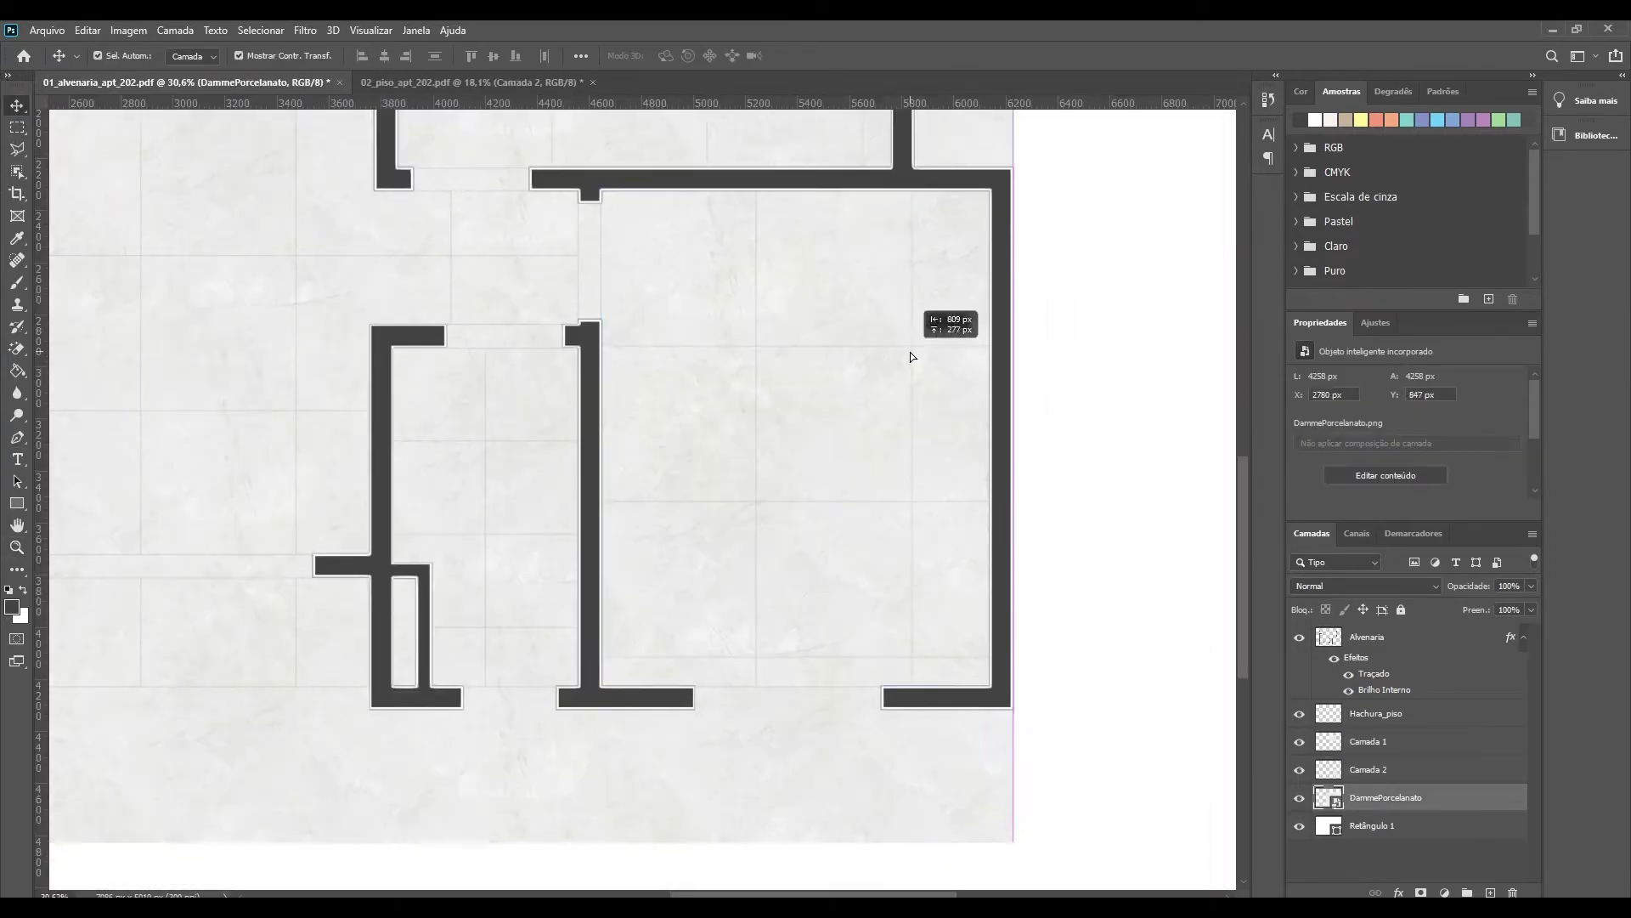
Step: Copy more porcelain tile strips to new layers and shift them into the lower and top-left rooms
{"action": "key", "text": "m"}
{"action": "mouse_move", "coordinate": [455, 379]}
{"action": "left_mouse_down"}
{"action": "mouse_move", "coordinate": [255, 272]}
{"action": "mouse_move", "coordinate": [908, 639]}
{"action": "mouse_move", "coordinate": [594, 639]}
{"action": "left_mouse_up"}
{"action": "key", "text": "z"}
{"action": "left_click", "coordinate": [508, 262]}
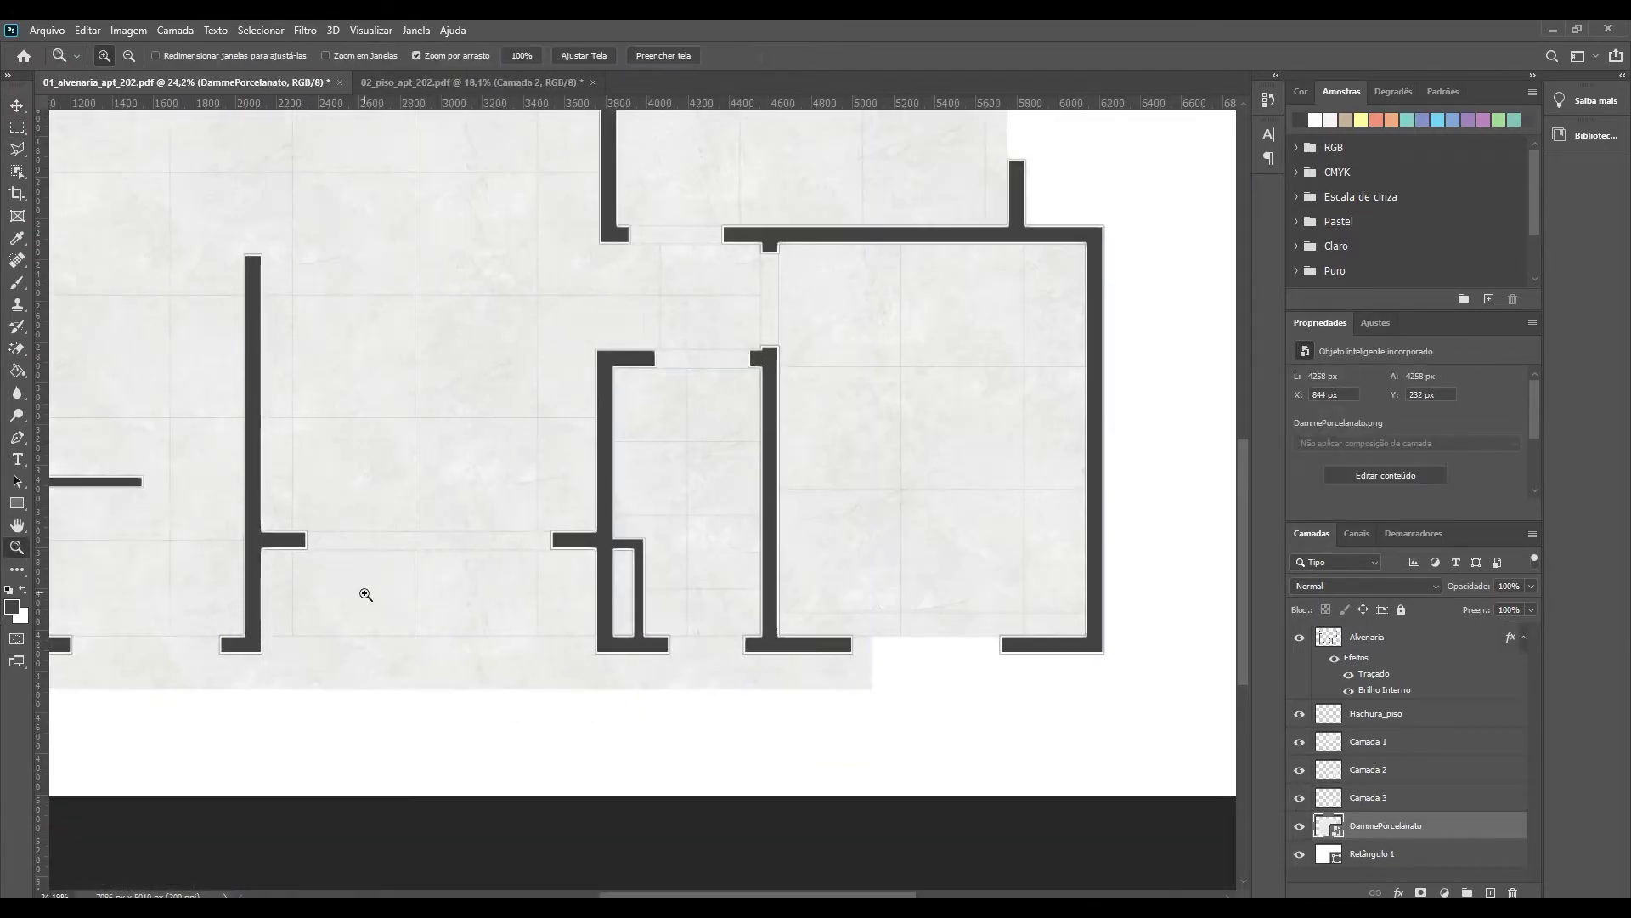
{"action": "key", "text": "z"}
{"action": "left_click_drag", "start_coordinate": [508, 261], "coordinate": [765, 262]}
{"action": "key", "text": "m"}
{"action": "left_click_drag", "start_coordinate": [369, 382], "coordinate": [169, 445]}
{"action": "key", "text": "ctrl+0"}
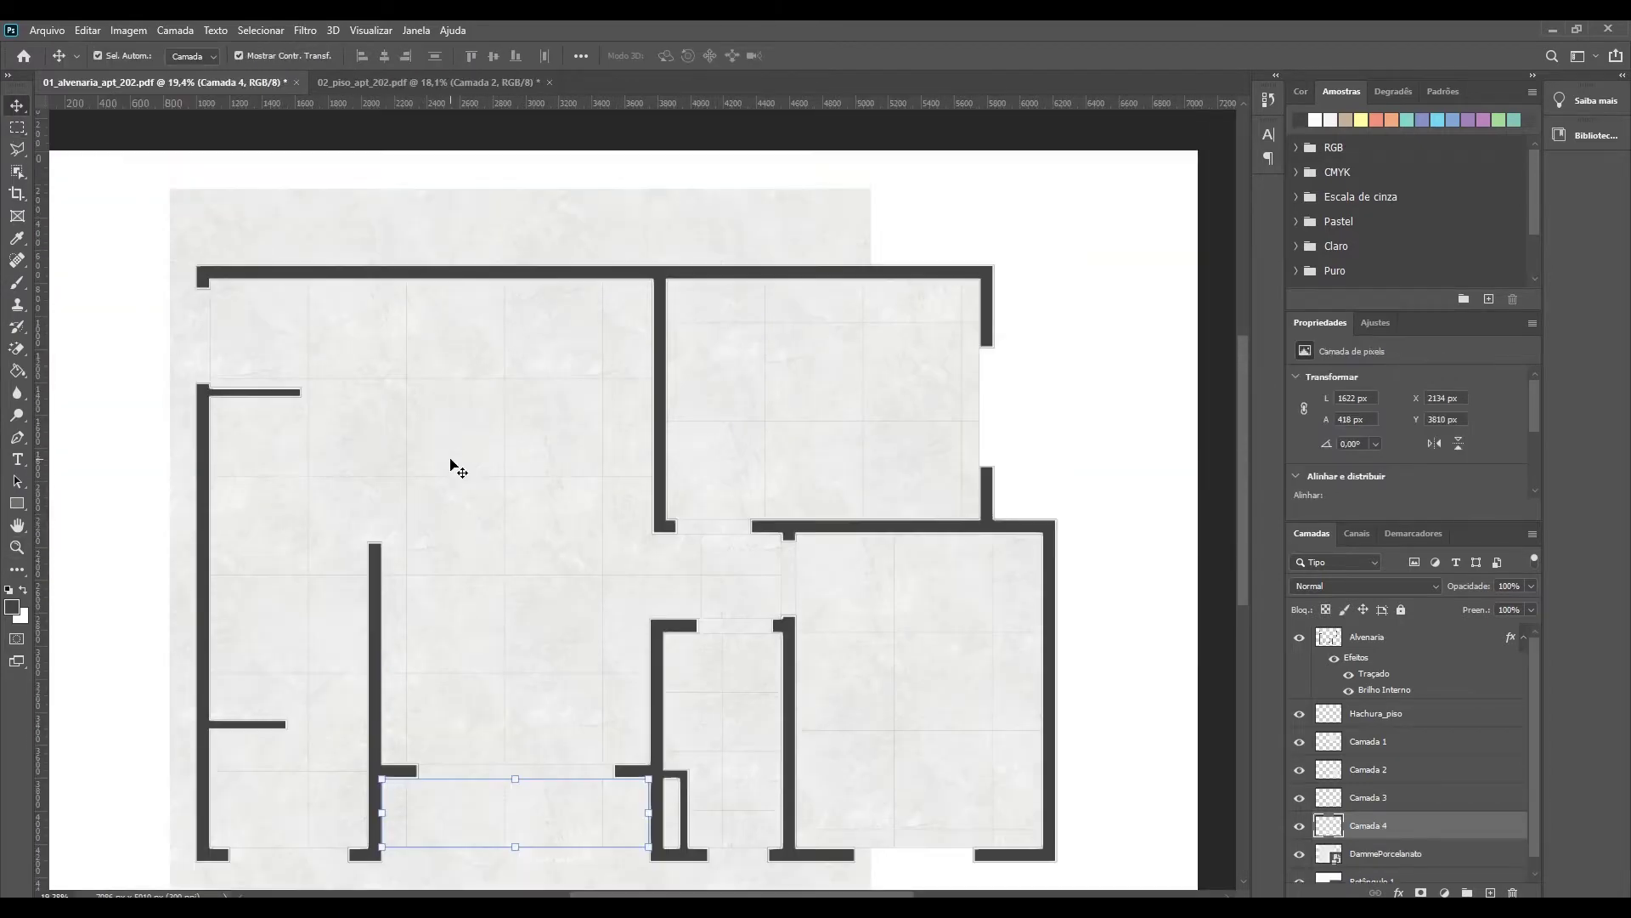
{"action": "key", "text": "ctrl+j"}
{"action": "key", "text": "v"}
{"action": "left_click_drag", "start_coordinate": [346, 400], "coordinate": [406, 420]}
{"action": "key", "text": "z"}
{"action": "left_click_drag", "start_coordinate": [687, 367], "coordinate": [502, 643]}
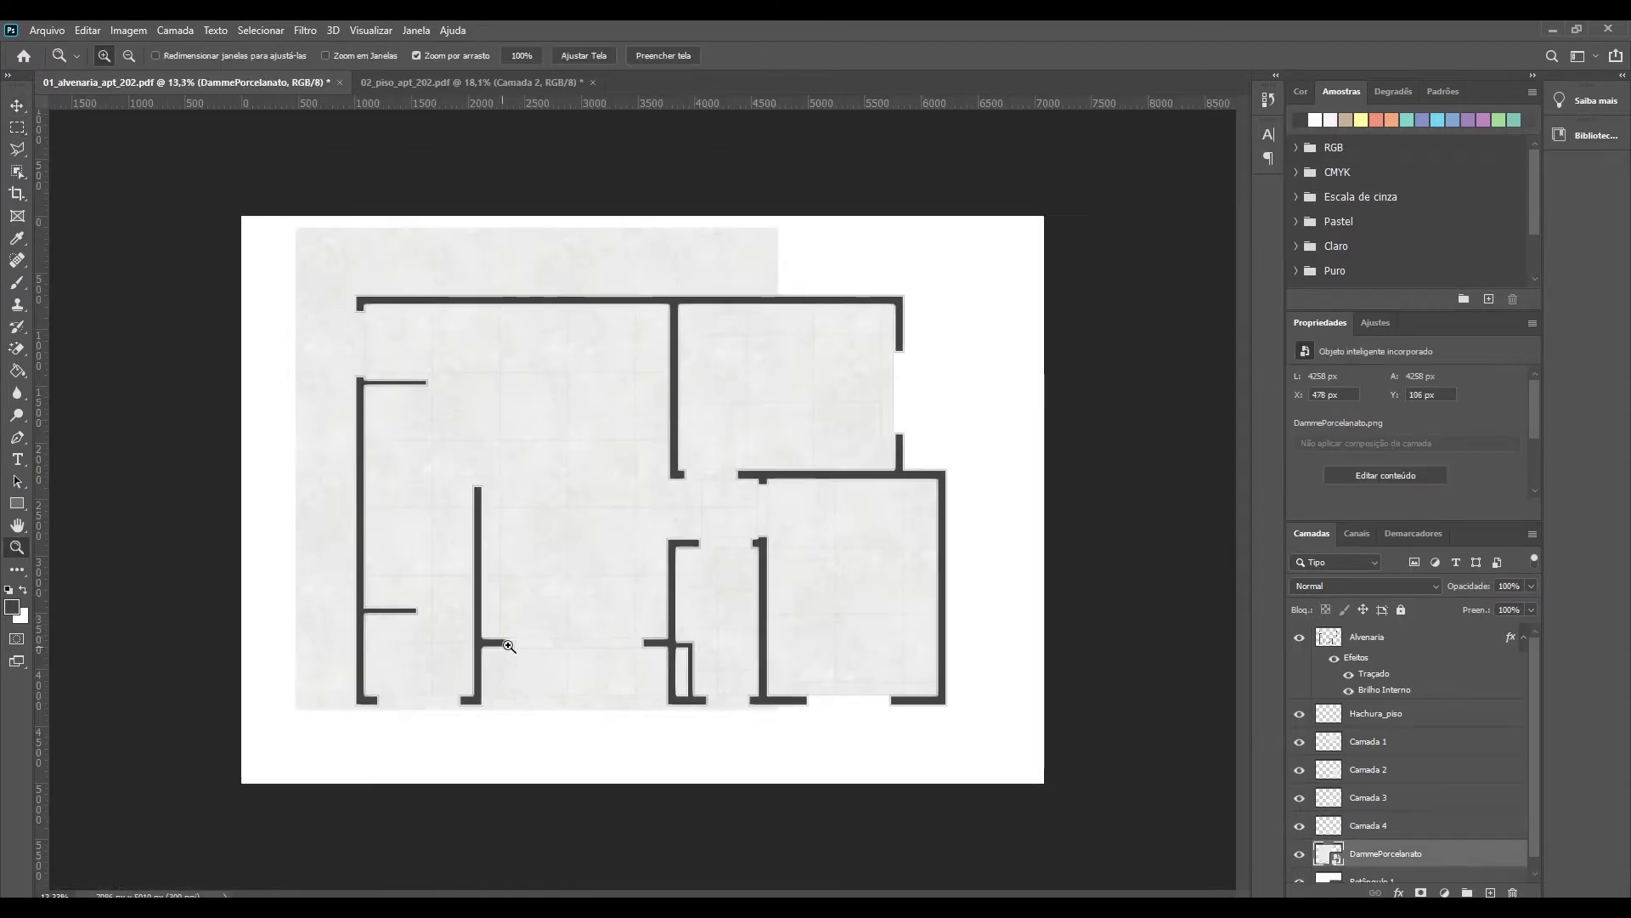
{"action": "left_click_drag", "start_coordinate": [384, 311], "coordinate": [646, 311]}
Step: Trace a Polygonal Lasso outline along the inside of the walls around the floor area
{"action": "key", "text": "l"}
{"action": "scroll", "coordinate": [790, 327], "scroll_direction": "right", "scroll_amount": 5}
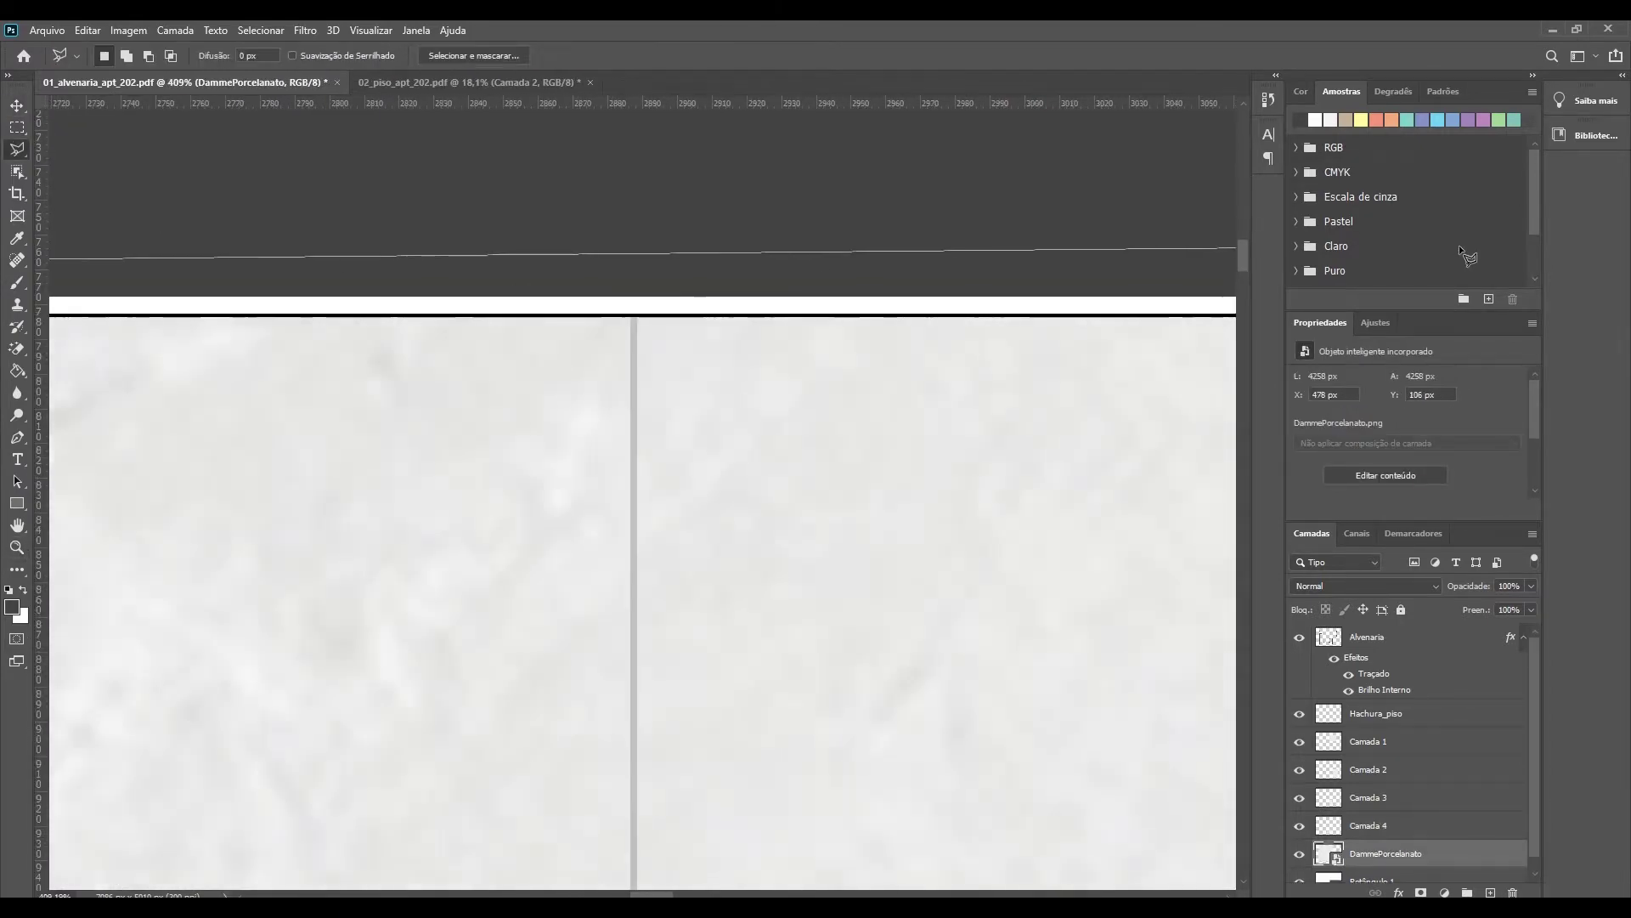
{"action": "scroll", "coordinate": [790, 327], "scroll_direction": "right", "scroll_amount": 2}
{"action": "left_click", "coordinate": [779, 318]}
{"action": "scroll", "coordinate": [824, 374], "scroll_direction": "right", "scroll_amount": 5}
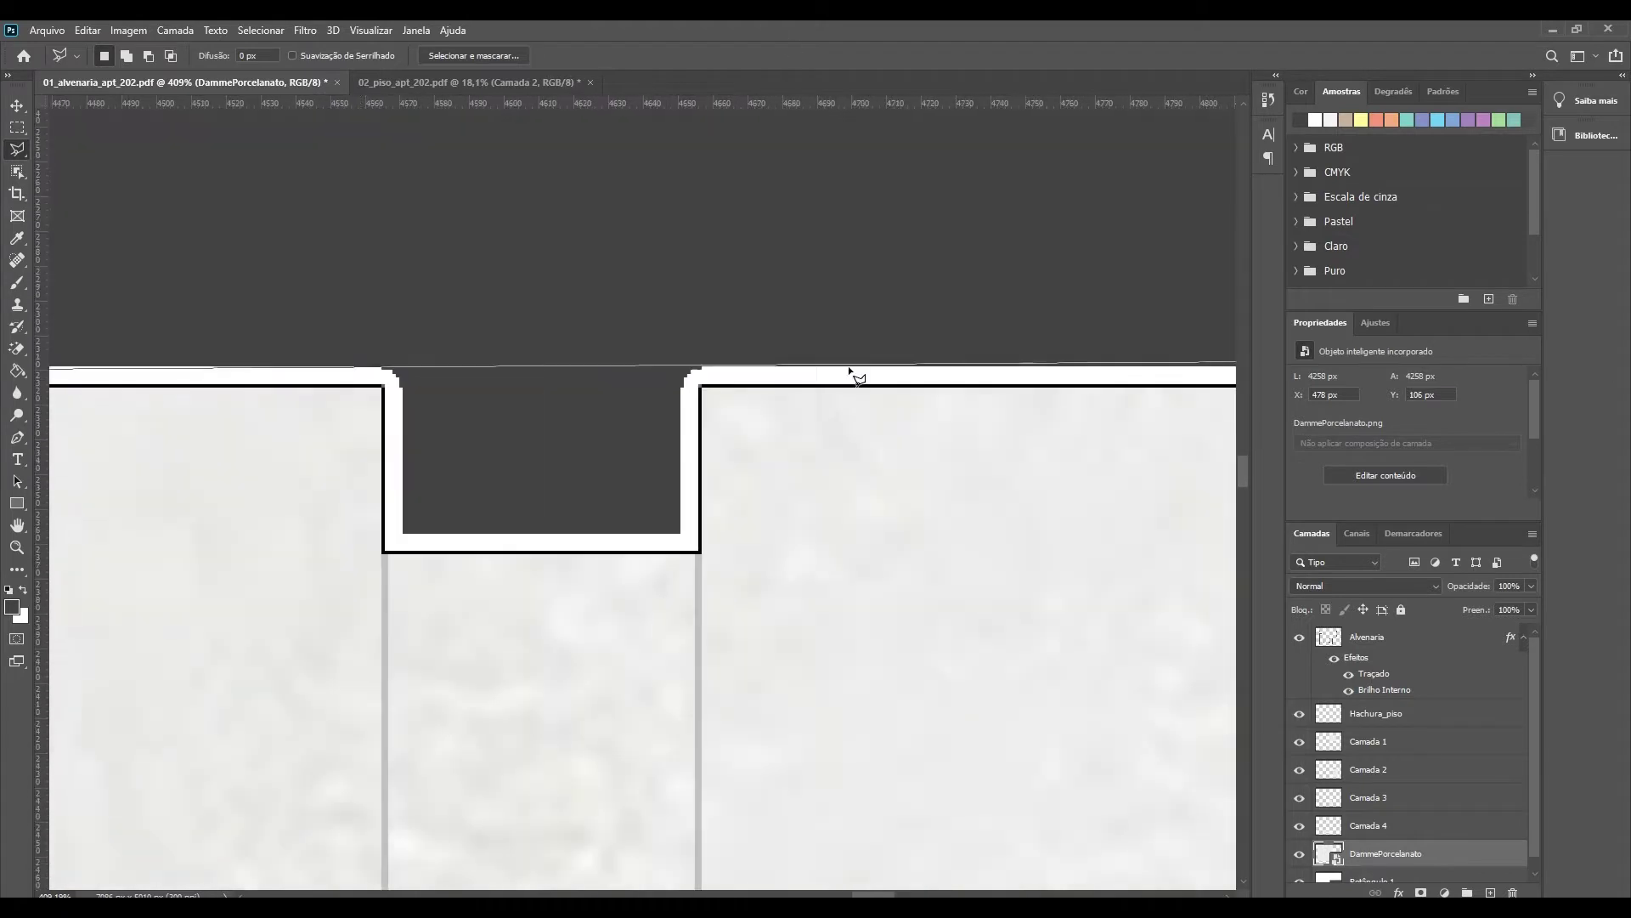
{"action": "scroll", "coordinate": [446, 832], "scroll_direction": "down", "scroll_amount": 8}
{"action": "scroll", "coordinate": [328, 259], "scroll_direction": "left", "scroll_amount": 5}
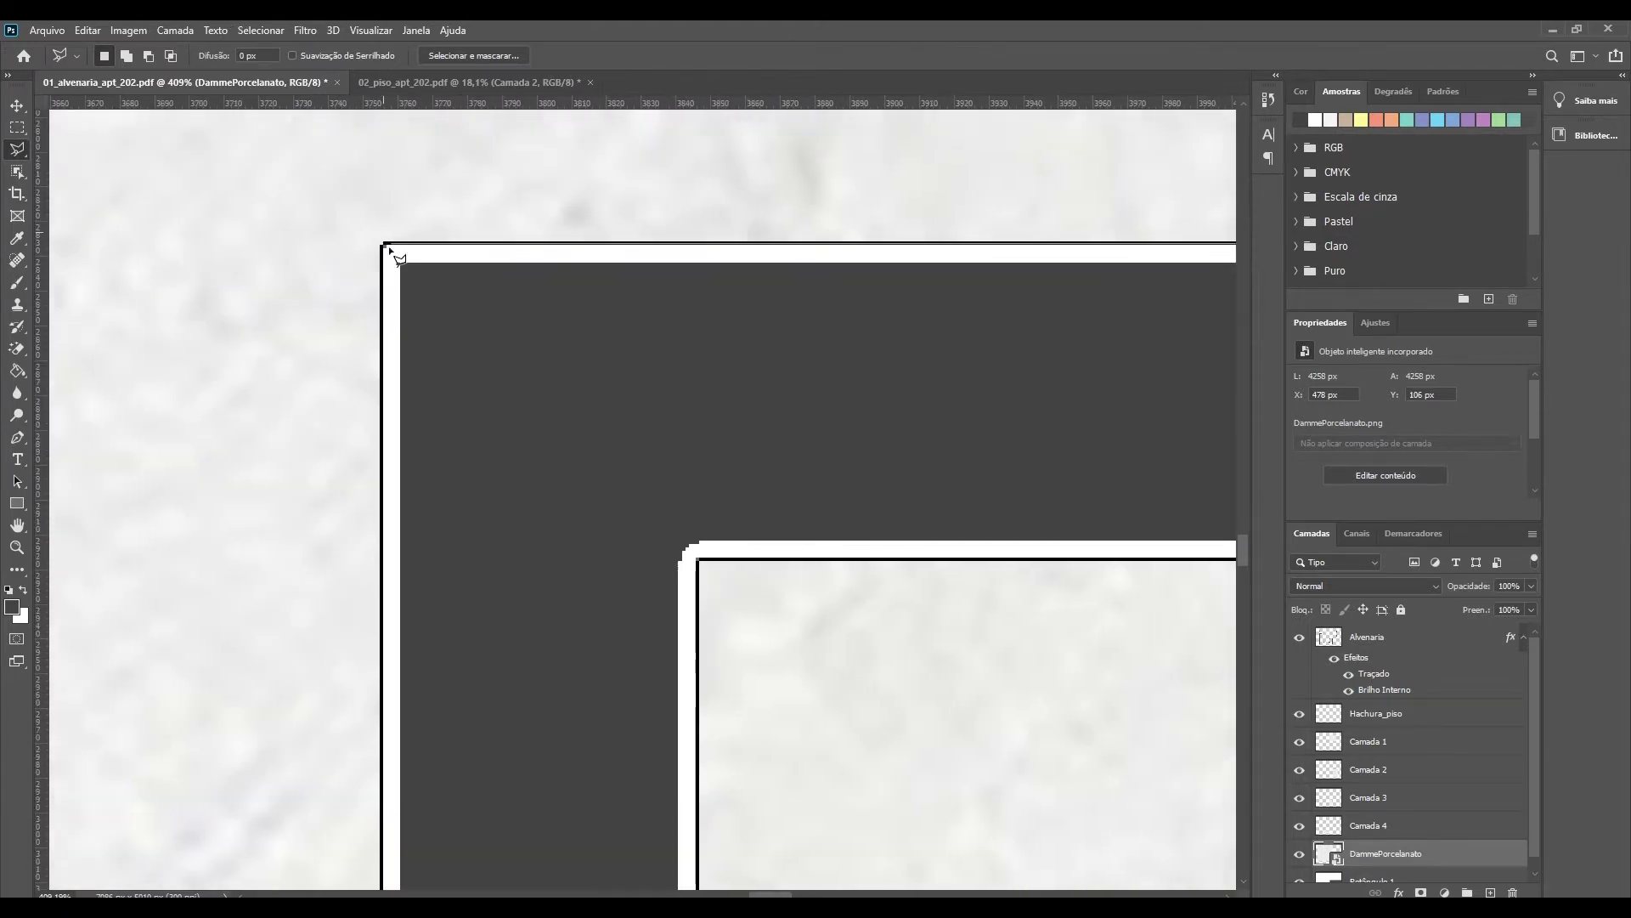
{"action": "scroll", "coordinate": [327, 260], "scroll_direction": "left", "scroll_amount": 5}
{"action": "scroll", "coordinate": [327, 259], "scroll_direction": "up", "scroll_amount": 2}
{"action": "scroll", "coordinate": [360, 292], "scroll_direction": "left", "scroll_amount": 8}
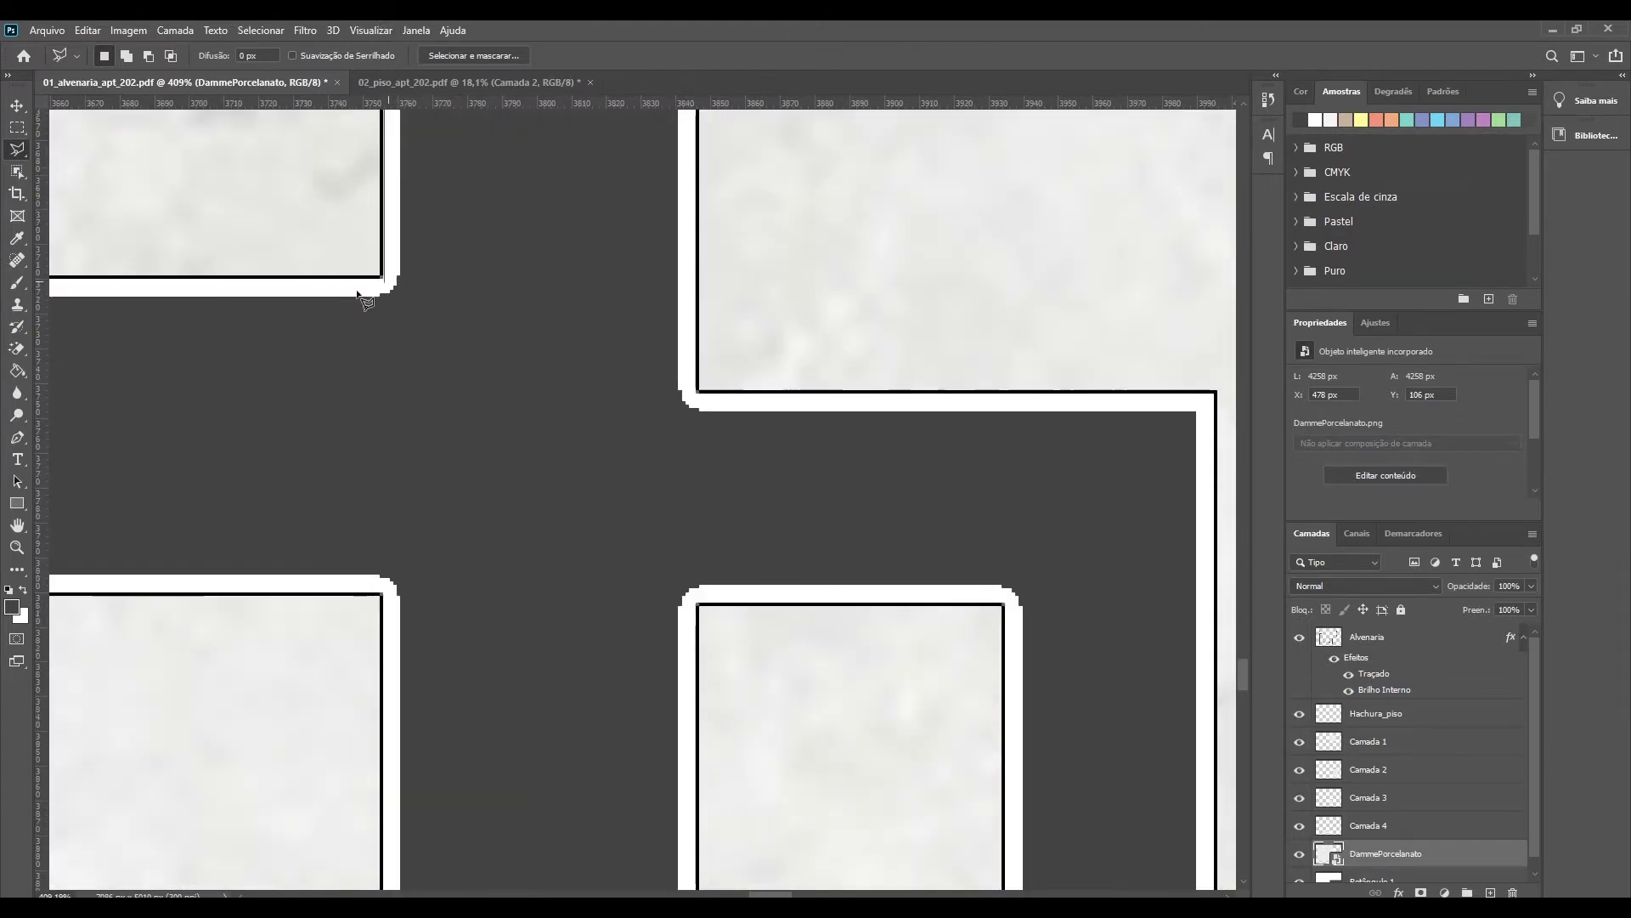
{"action": "scroll", "coordinate": [361, 292], "scroll_direction": "left", "scroll_amount": 8}
{"action": "scroll", "coordinate": [820, 299], "scroll_direction": "left", "scroll_amount": 5}
{"action": "scroll", "coordinate": [892, 765], "scroll_direction": "down", "scroll_amount": 3}
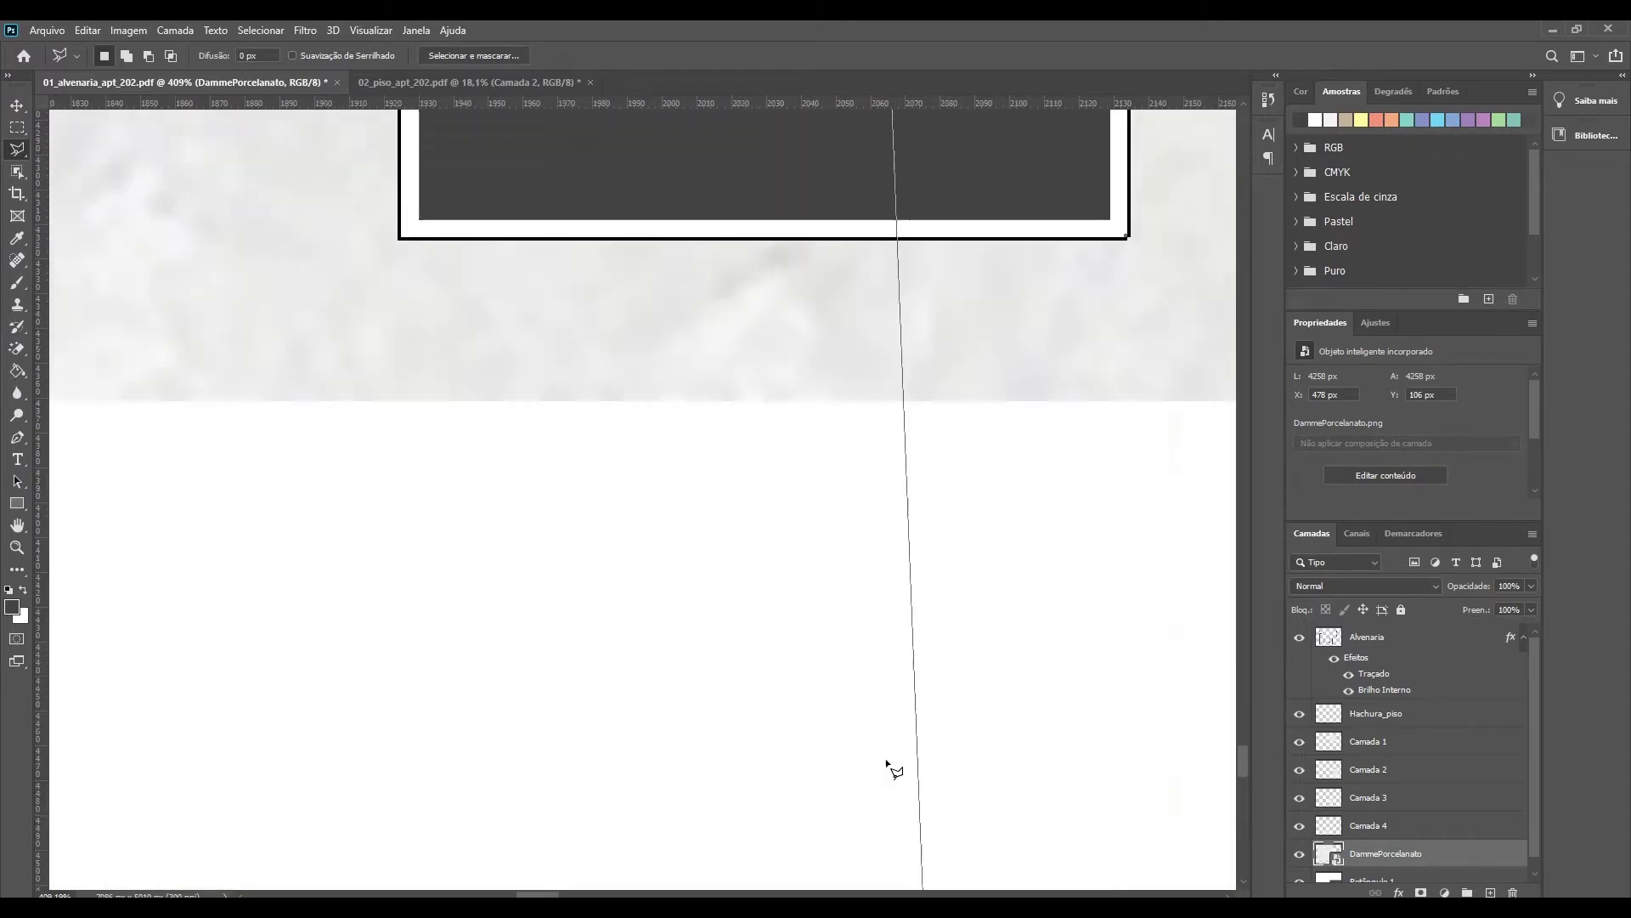
{"action": "scroll", "coordinate": [732, 360], "scroll_direction": "left", "scroll_amount": 5}
{"action": "scroll", "coordinate": [921, 412], "scroll_direction": "left", "scroll_amount": 5}
{"action": "scroll", "coordinate": [813, 364], "scroll_direction": "up", "scroll_amount": 3}
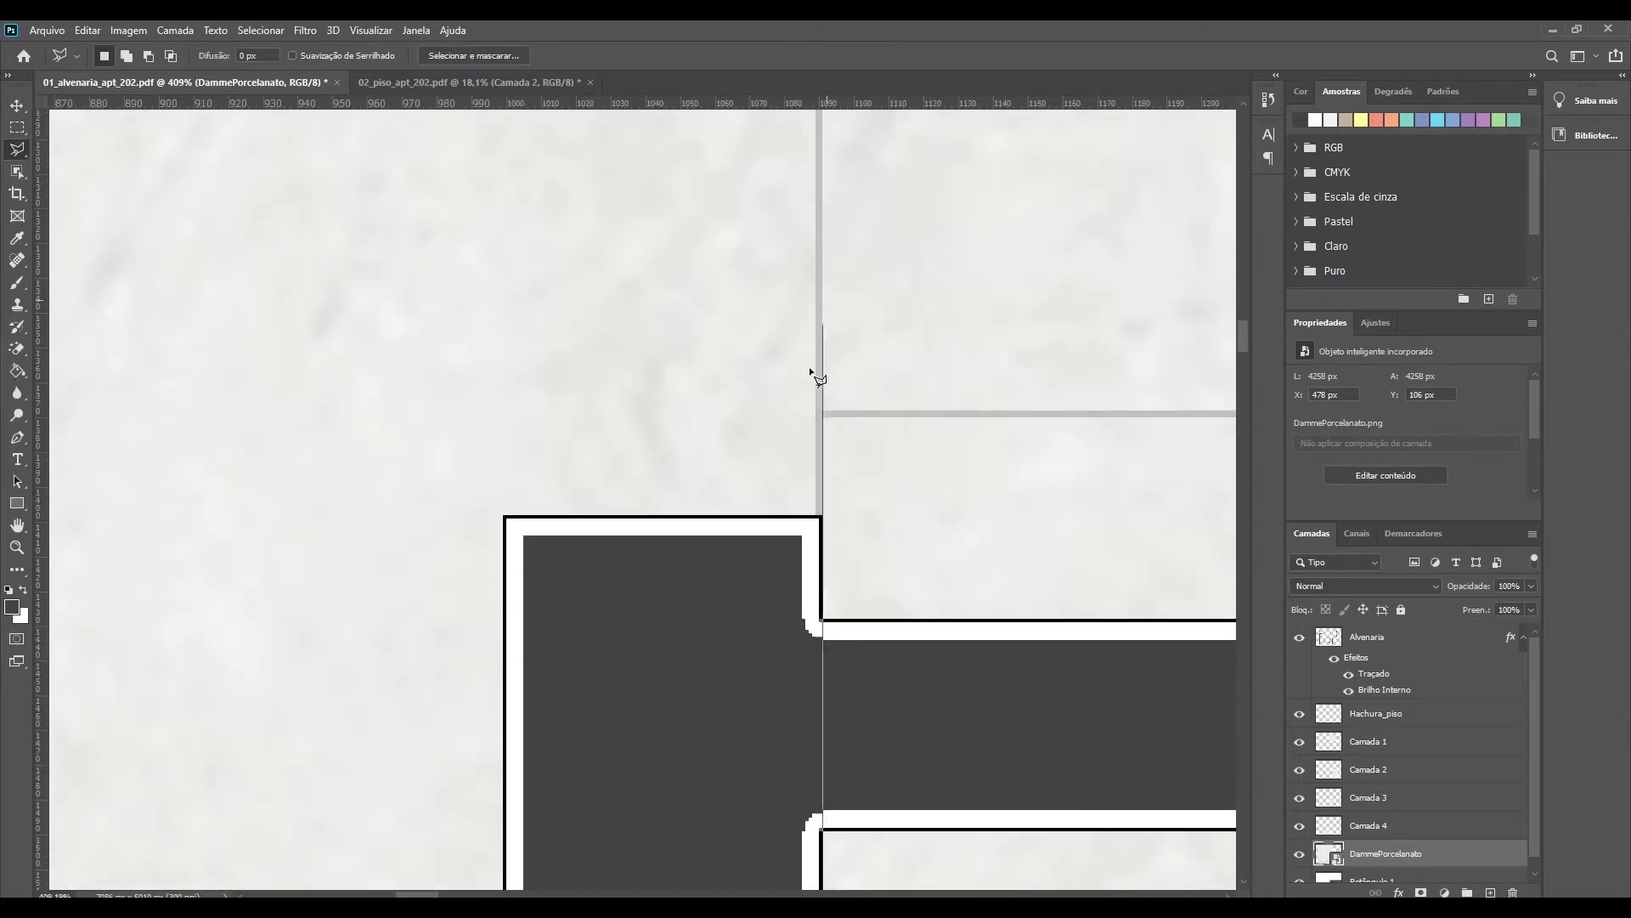
{"action": "scroll", "coordinate": [790, 291], "scroll_direction": "up", "scroll_amount": 2}
{"action": "double_click", "coordinate": [791, 292]}
Step: Group the floor tile layers into a group named Porcelanato
{"action": "key", "text": "ctrl+0"}
{"action": "key", "text": "v"}
{"action": "key", "text": "ctrl+j"}
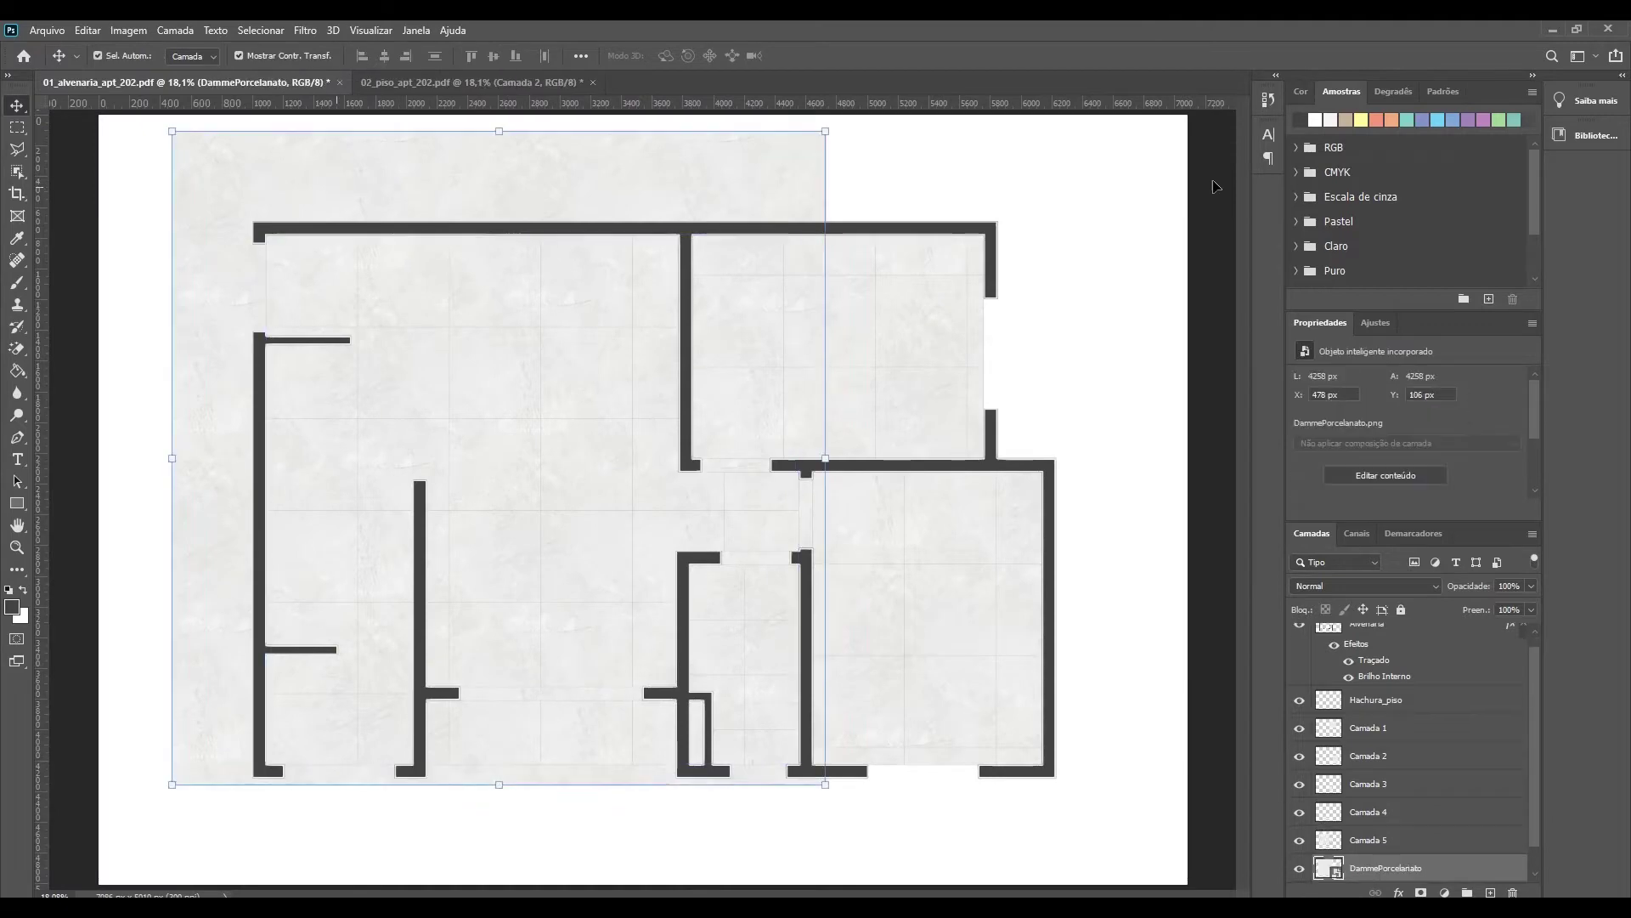
{"action": "key", "text": "ctrl+g"}
{"action": "left_click", "coordinate": [747, 319]}
{"action": "key", "text": "Return"}
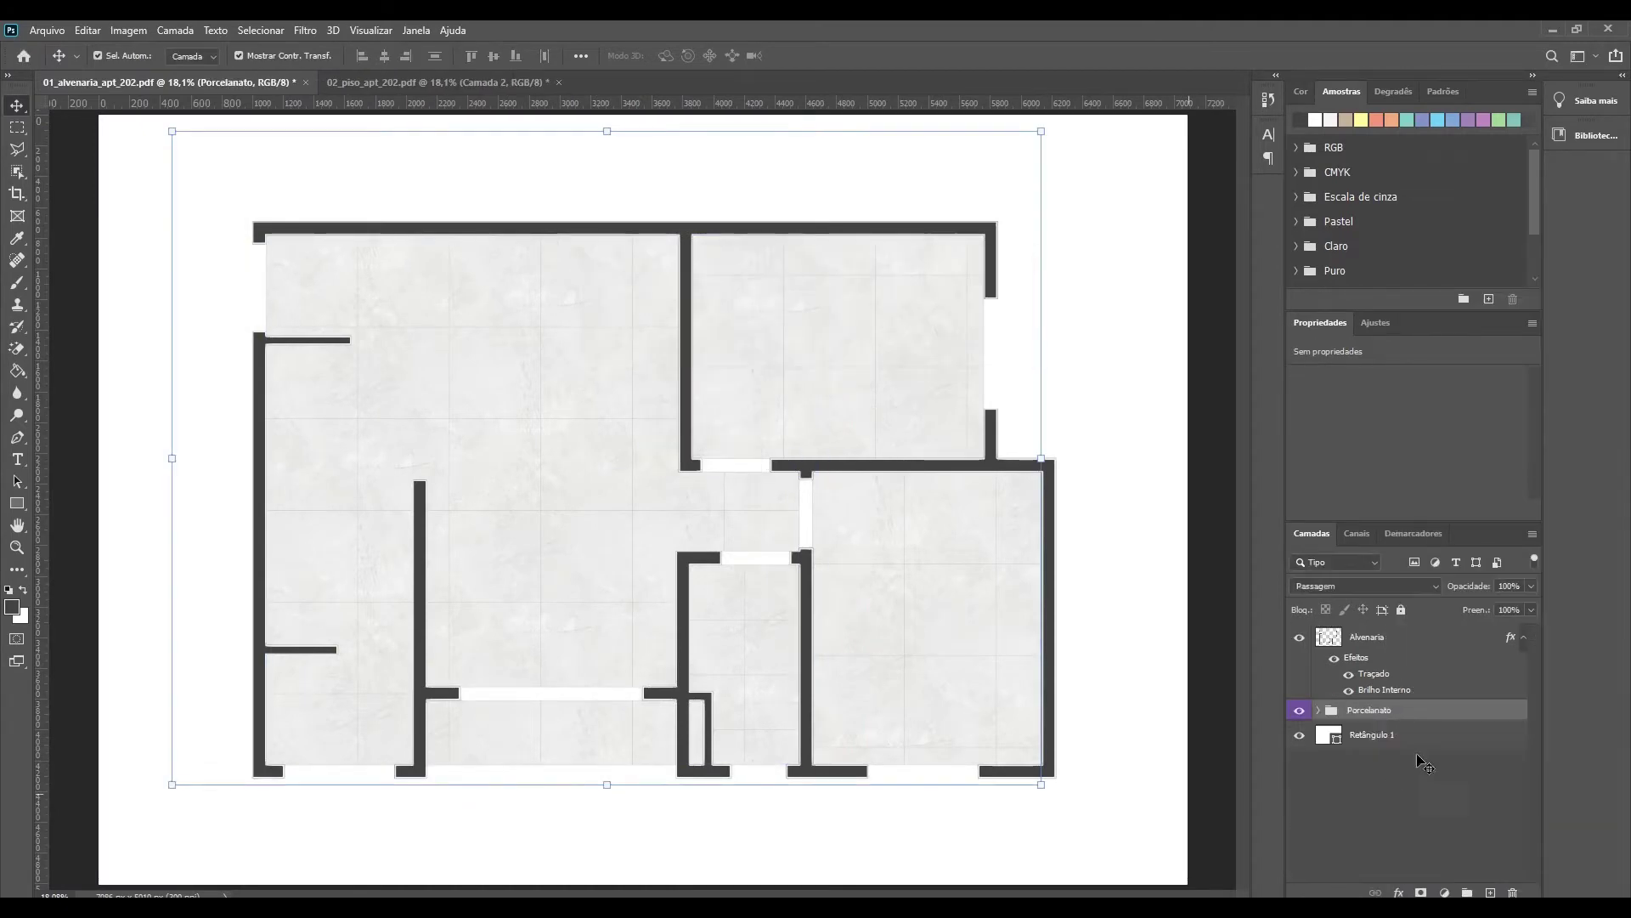
Step: Pick the tile filler piece at the top-left wall to move it
{"action": "key", "text": "z"}
{"action": "right_click", "coordinate": [595, 456]}
{"action": "scroll", "coordinate": [546, 513], "scroll_direction": "down", "scroll_amount": 6}
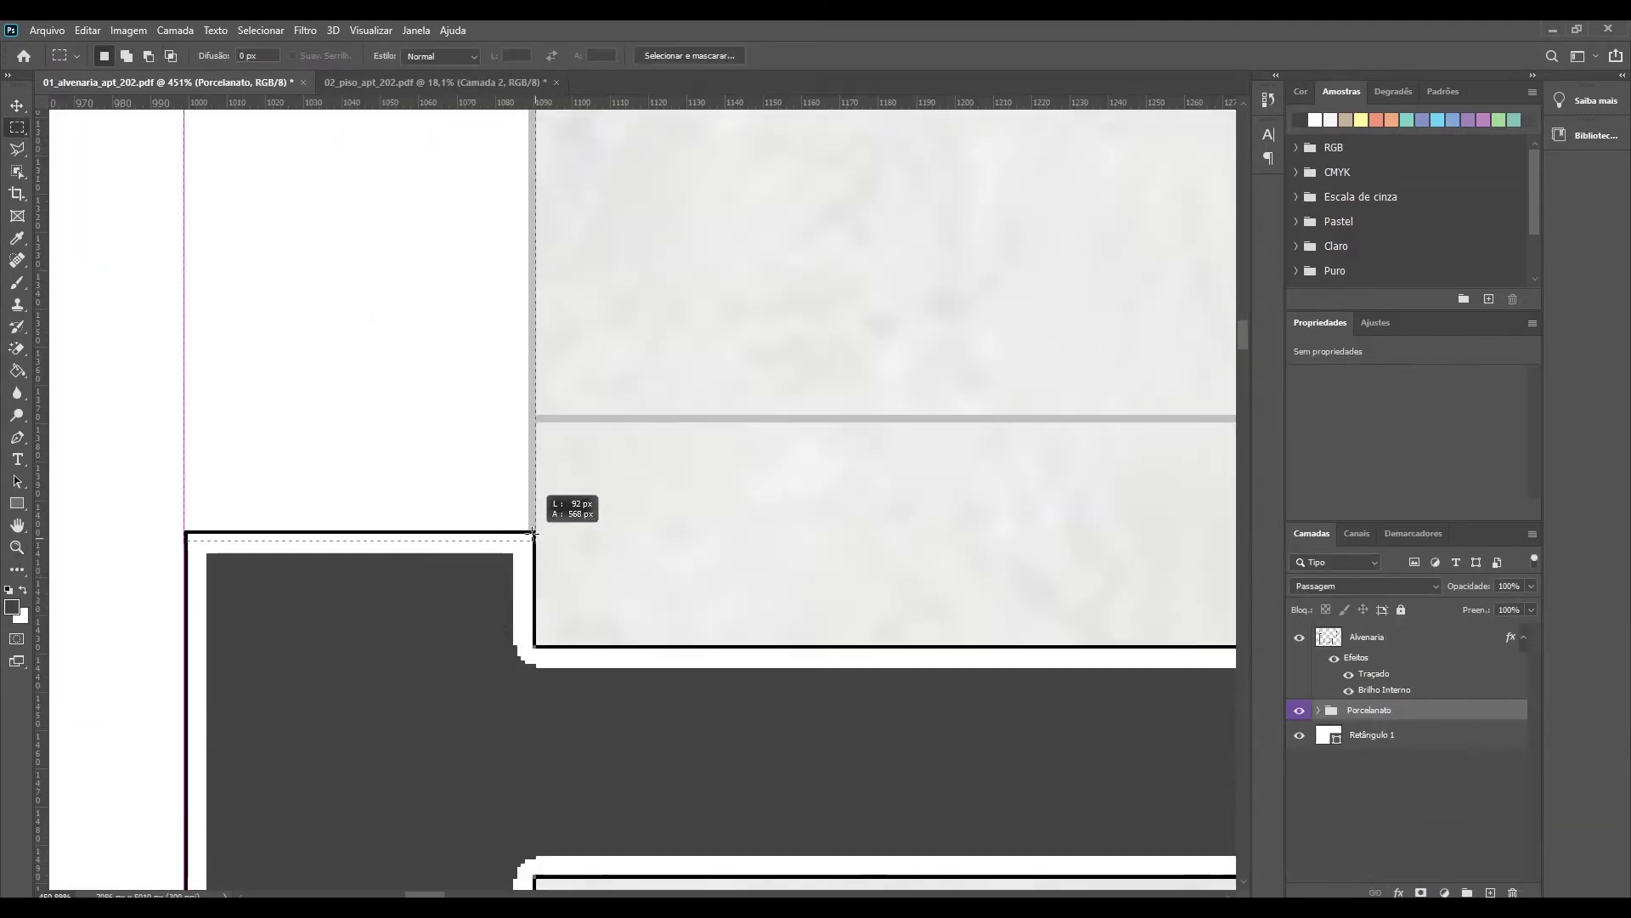
{"action": "scroll", "coordinate": [619, 320], "scroll_direction": "down", "scroll_amount": 3}
{"action": "key", "text": "v"}
{"action": "left_click", "coordinate": [629, 284]}
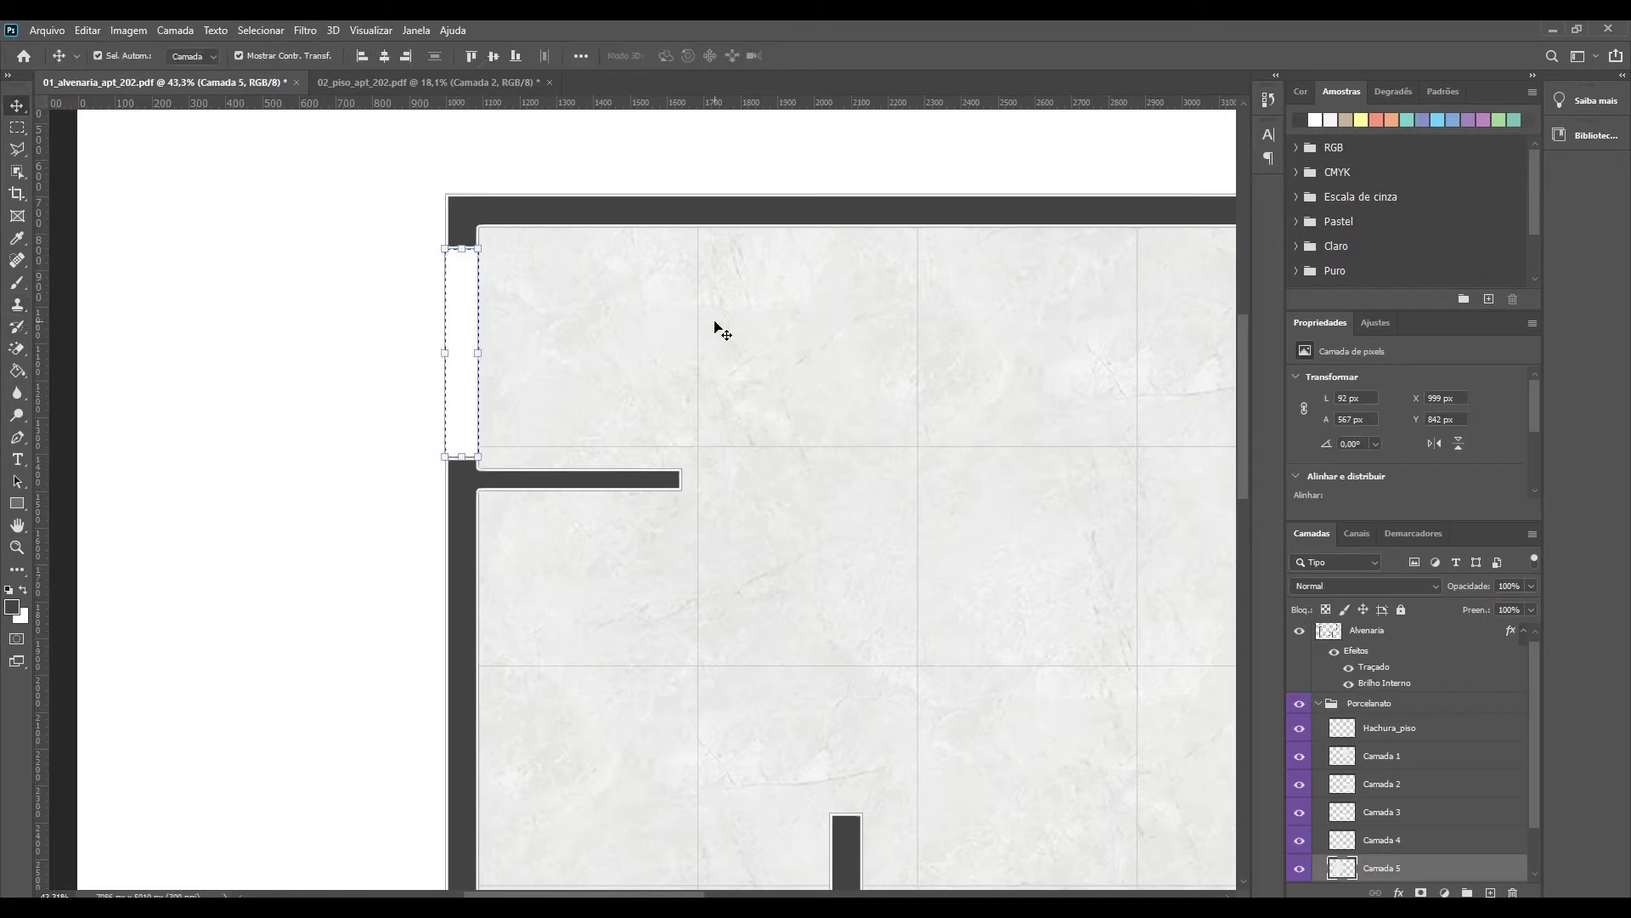
Step: Zoom into an interior doorway and select its white gap on the Camada 3 floor layer
{"action": "key", "text": "z"}
{"action": "left_click_drag", "start_coordinate": [744, 390], "coordinate": [850, 389]}
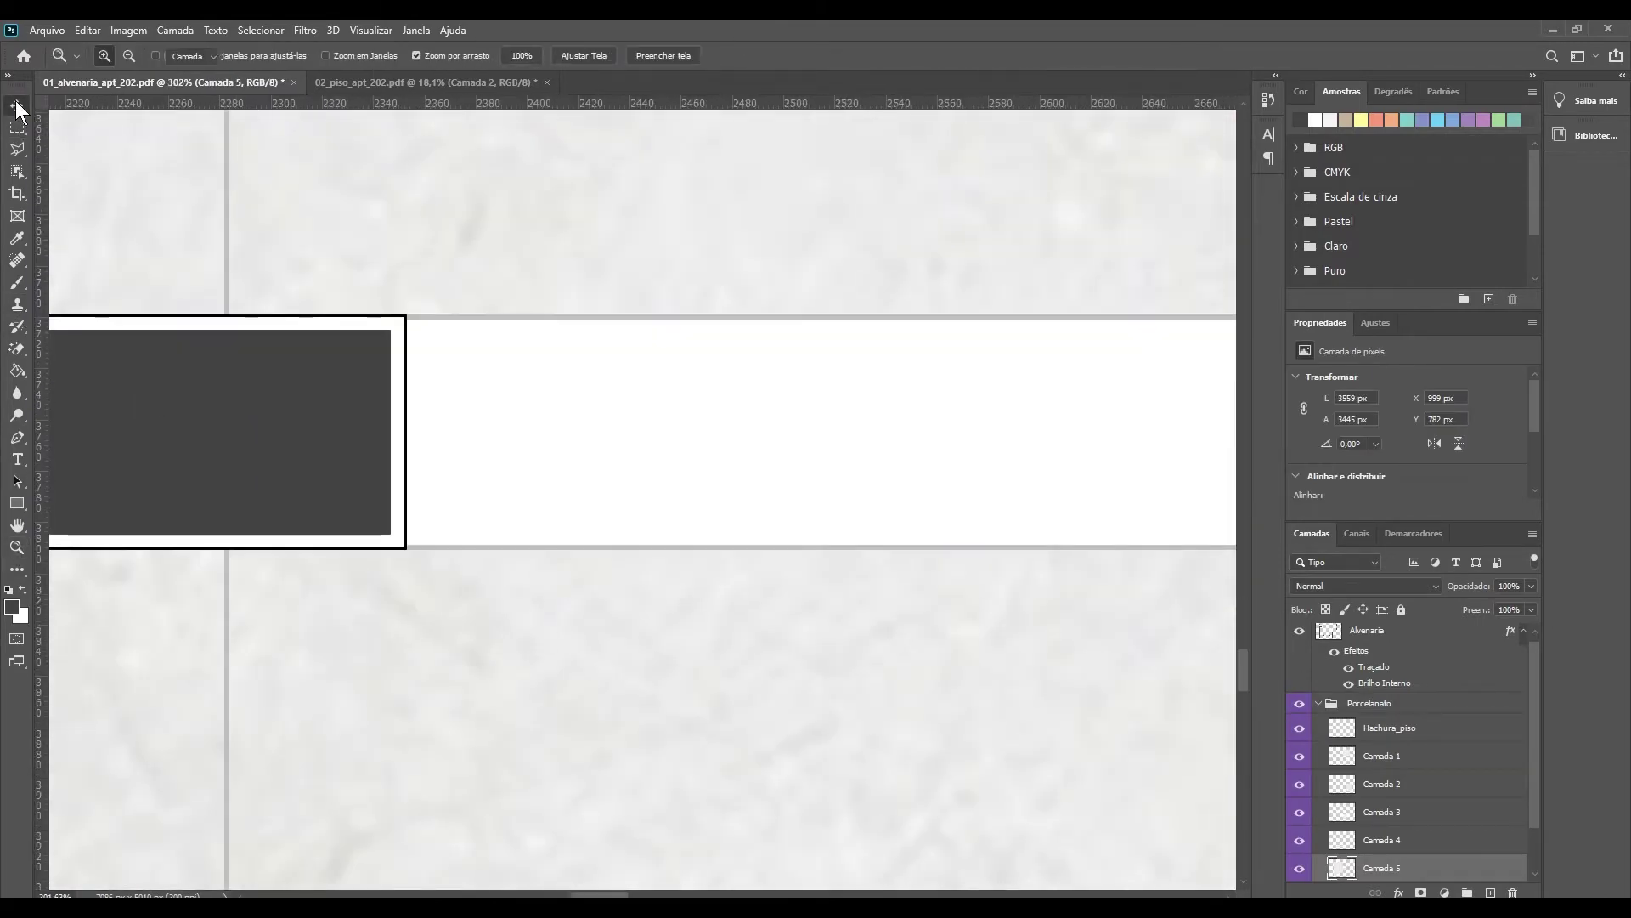
{"action": "left_click_drag", "start_coordinate": [408, 316], "coordinate": [455, 550]}
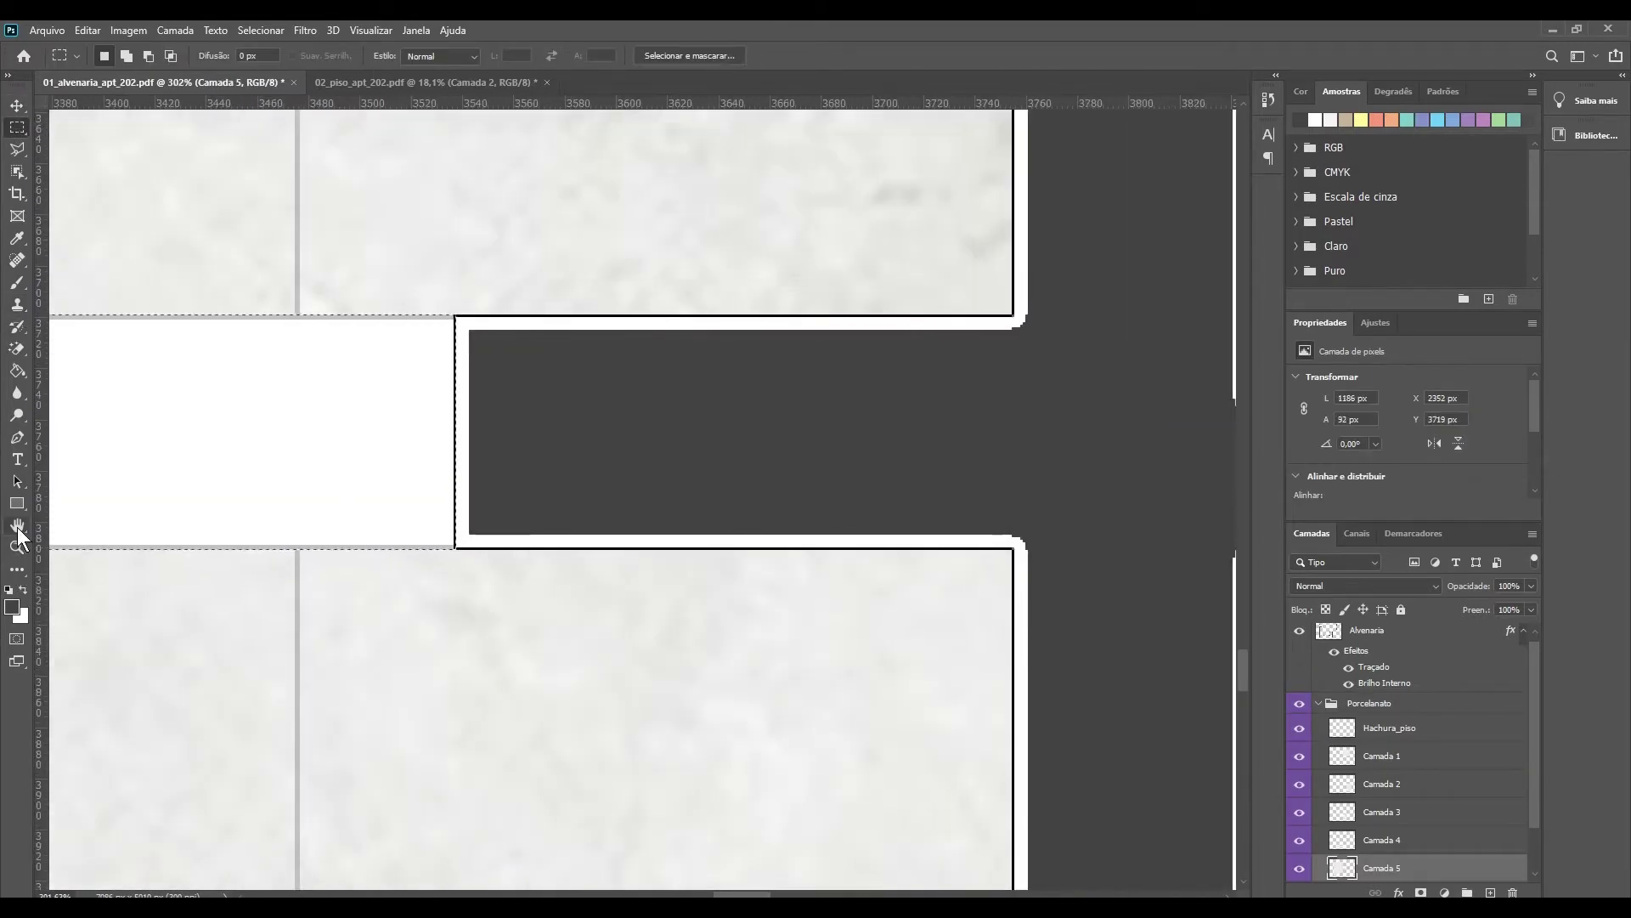
{"action": "key", "text": "v"}
{"action": "scroll", "coordinate": [459, 182], "scroll_direction": "down", "scroll_amount": 5}
{"action": "left_click", "coordinate": [17, 128]}
{"action": "scroll", "coordinate": [875, 646], "scroll_direction": "up", "scroll_amount": 5}
{"action": "left_click", "coordinate": [1381, 811]}
Step: Cover another doorway gap with a marquee-selected tile strip matching its size
{"action": "key", "text": "z"}
{"action": "scroll", "coordinate": [484, 354], "scroll_direction": "down", "scroll_amount": 3}
{"action": "scroll", "coordinate": [484, 354], "scroll_direction": "up", "scroll_amount": 4}
{"action": "left_click_drag", "start_coordinate": [389, 389], "coordinate": [974, 559]}
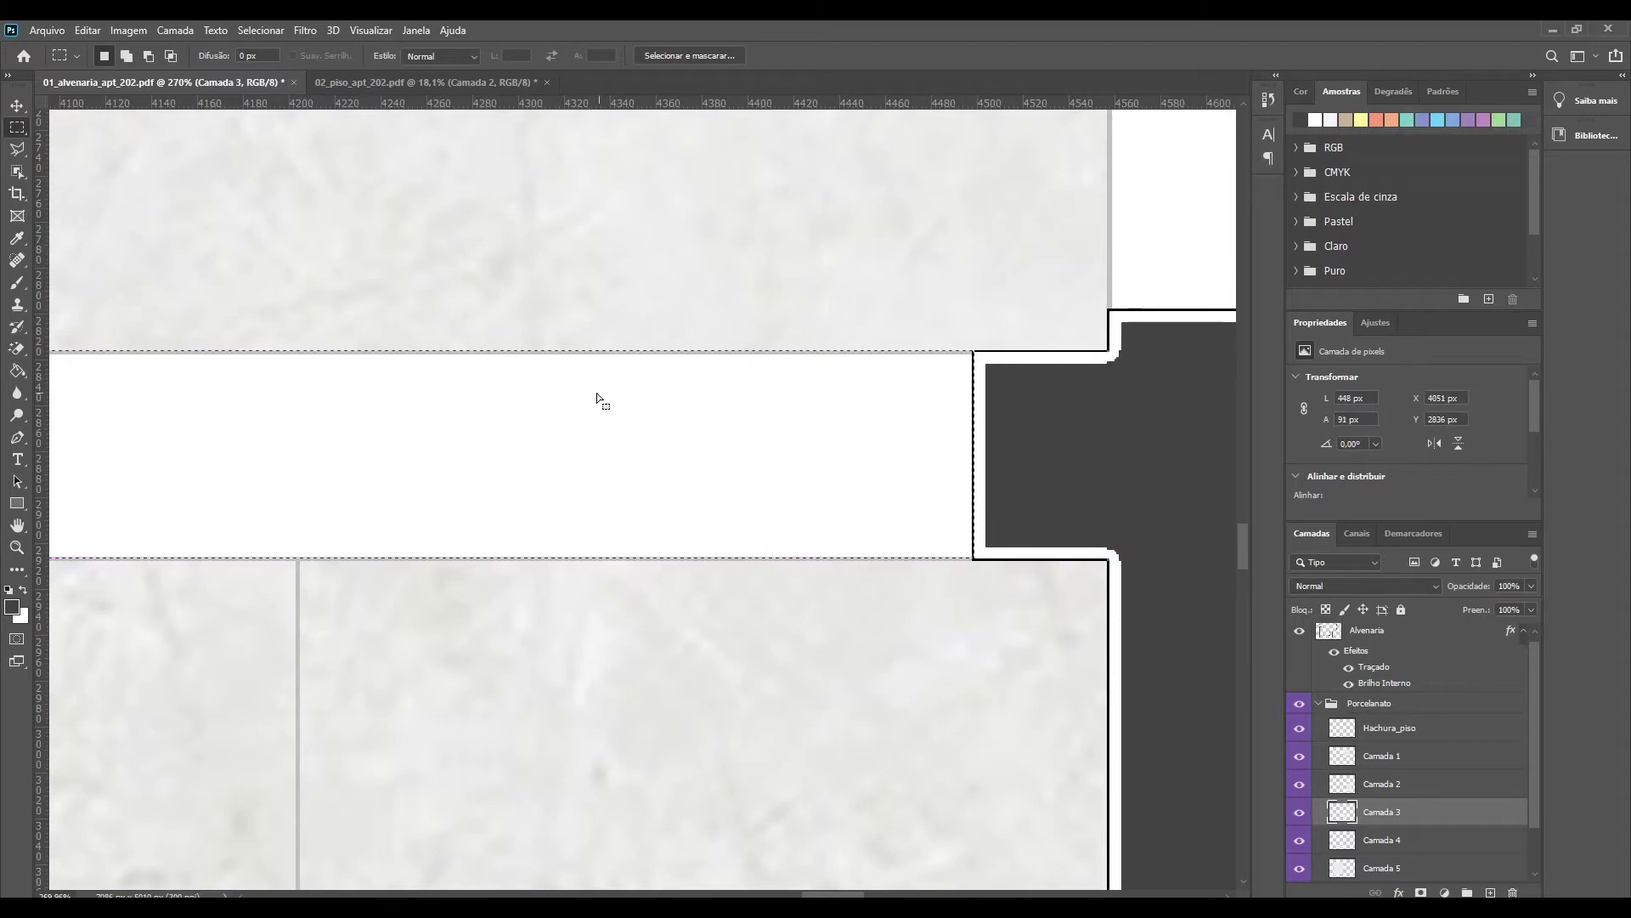
{"action": "left_click_drag", "start_coordinate": [966, 360], "coordinate": [310, 554]}
{"action": "scroll", "coordinate": [496, 461], "scroll_direction": "down", "scroll_amount": 5}
{"action": "key", "text": "v"}
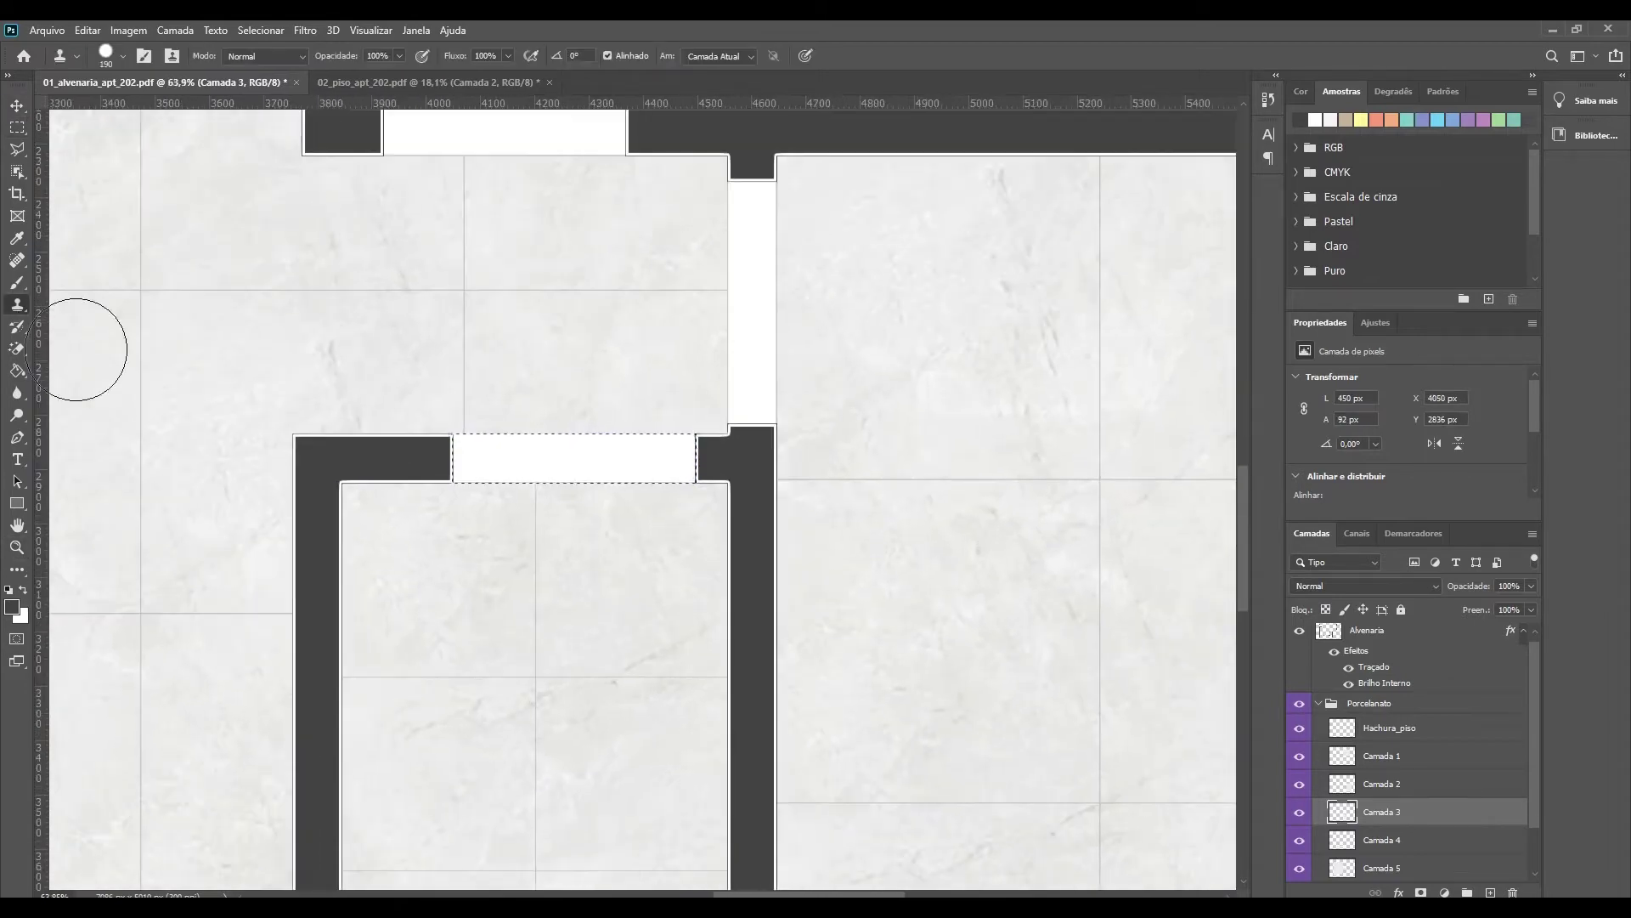
{"action": "key", "text": "z"}
{"action": "scroll", "coordinate": [306, 324], "scroll_direction": "up", "scroll_amount": 5}
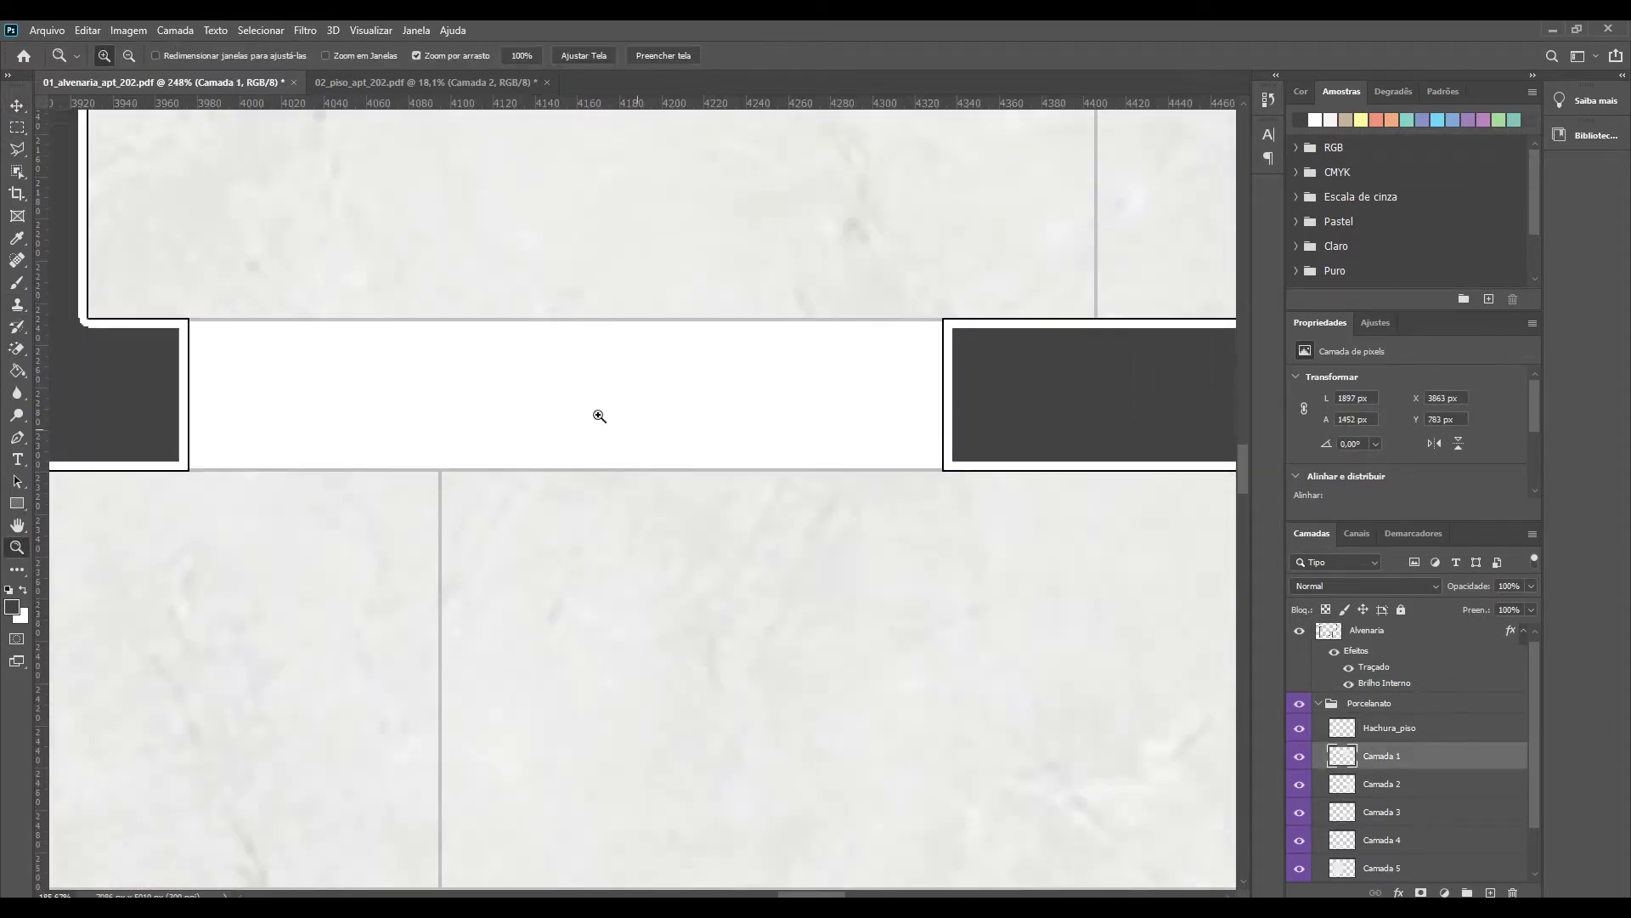
{"action": "scroll", "coordinate": [637, 430], "scroll_direction": "up", "scroll_amount": 3}
Step: Fill the vertical white gap with tile, then fit the whole plan in view
{"action": "left_click", "coordinate": [25, 129]}
{"action": "scroll", "coordinate": [536, 383], "scroll_direction": "down", "scroll_amount": 5}
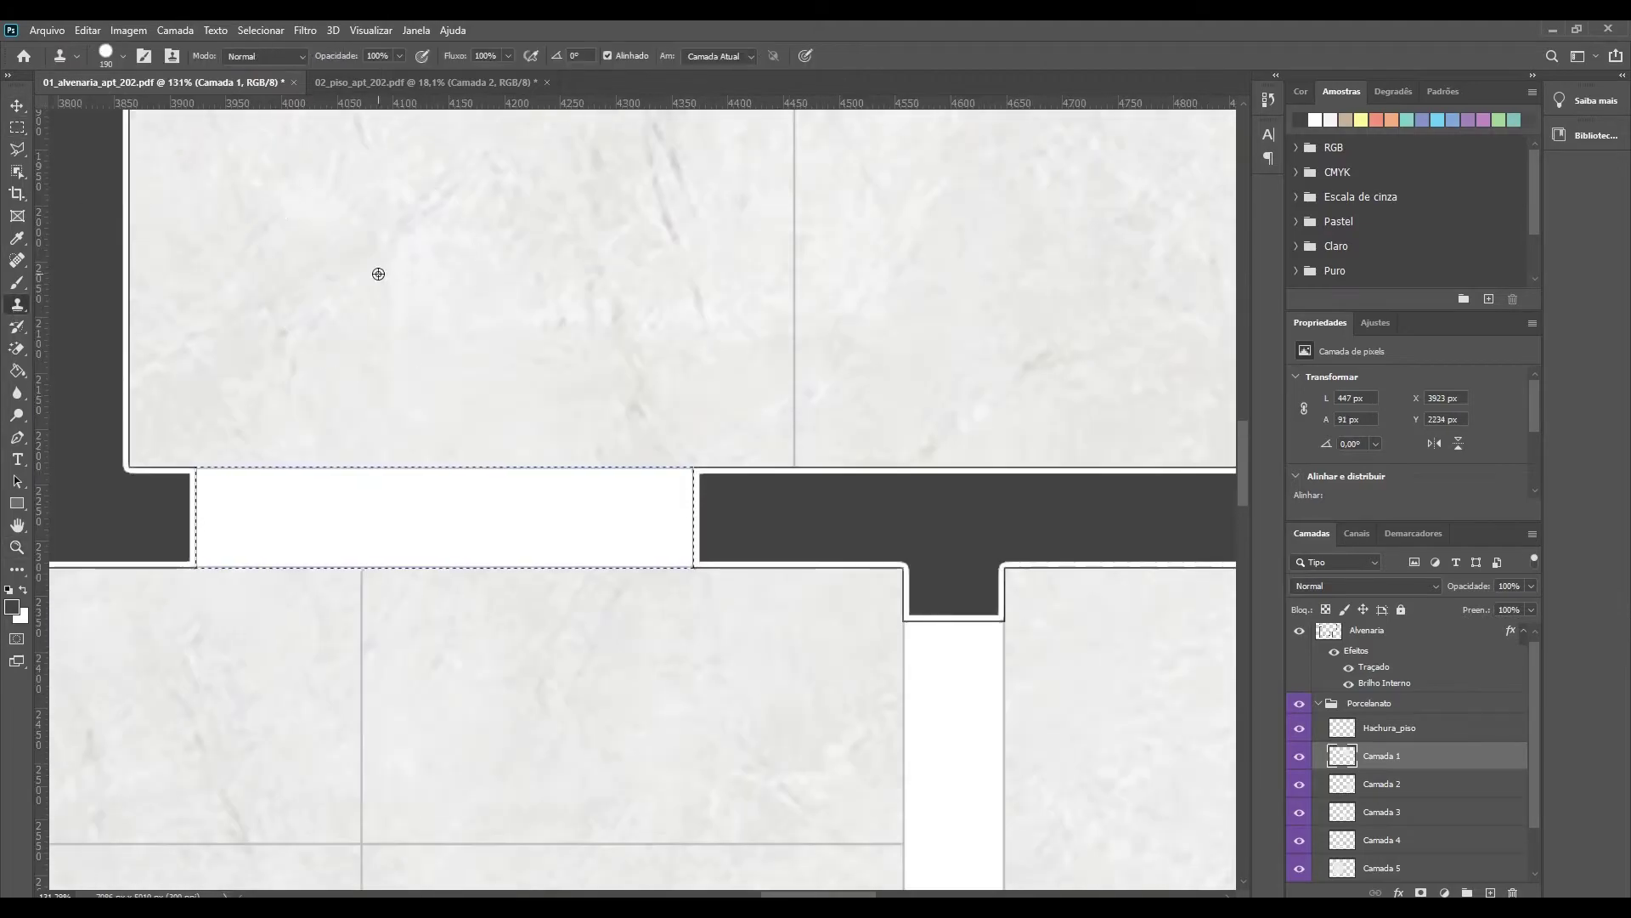
{"action": "scroll", "coordinate": [595, 425], "scroll_direction": "down", "scroll_amount": 5}
{"action": "scroll", "coordinate": [747, 493], "scroll_direction": "up", "scroll_amount": 5}
{"action": "key", "text": "alt+["}
{"action": "mouse_move", "coordinate": [424, 263]}
{"action": "left_mouse_down"}
{"action": "mouse_move", "coordinate": [763, 875]}
{"action": "mouse_move", "coordinate": [455, 517]}
{"action": "left_mouse_up"}
{"action": "scroll", "coordinate": [763, 875], "scroll_direction": "down", "scroll_amount": 5}
{"action": "key", "text": "z"}
{"action": "key", "text": "v"}
{"action": "left_click", "coordinate": [16, 106]}
{"action": "key", "text": "ctrl+0"}
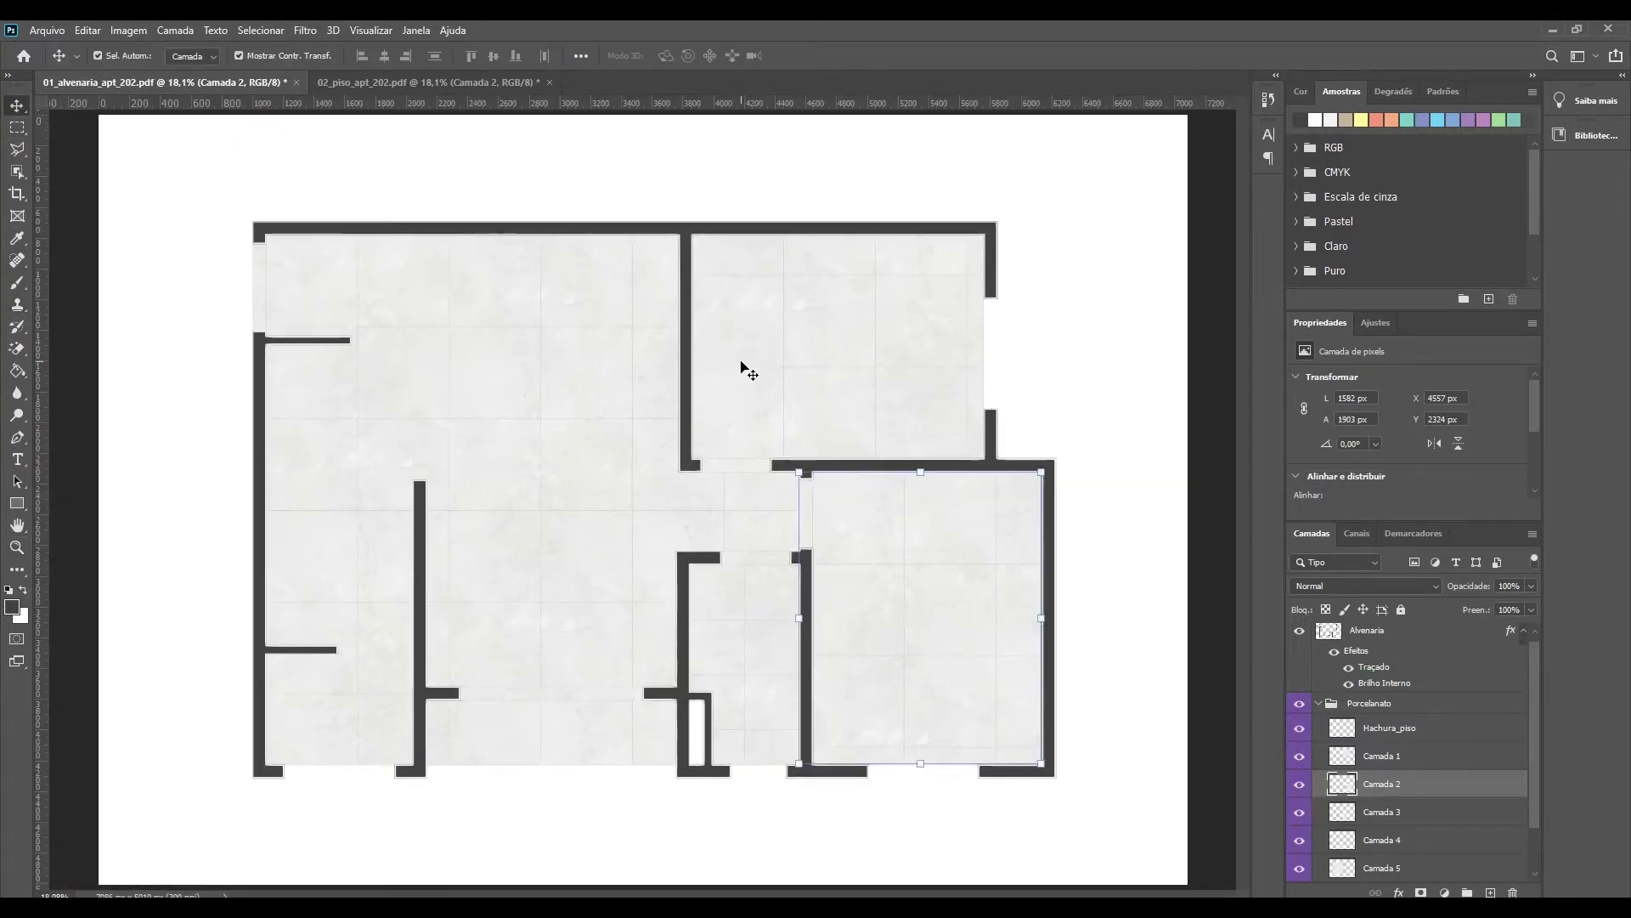
Step: Add inner shadows to the Camada 1 and Camada 2 floor layers, entering 60
{"action": "left_click", "coordinate": [1427, 58]}
{"action": "type", "text": "60"}
{"action": "key", "text": "Return"}
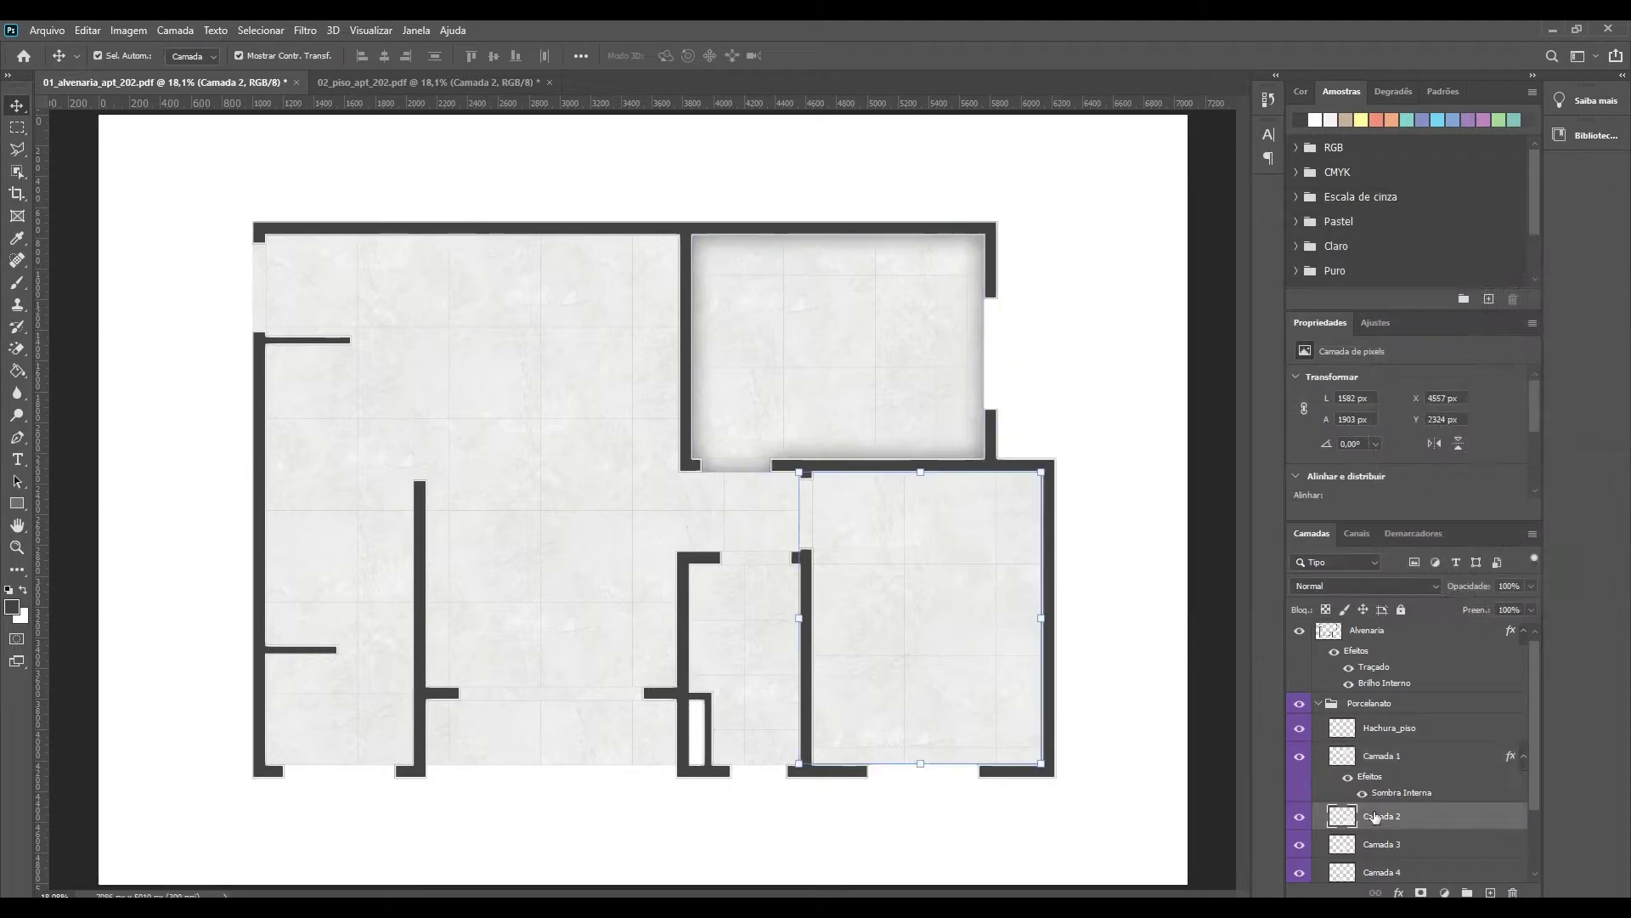
{"action": "right_click", "coordinate": [1381, 868]}
{"action": "left_click", "coordinate": [1477, 169]}
{"action": "left_click", "coordinate": [1019, 388]}
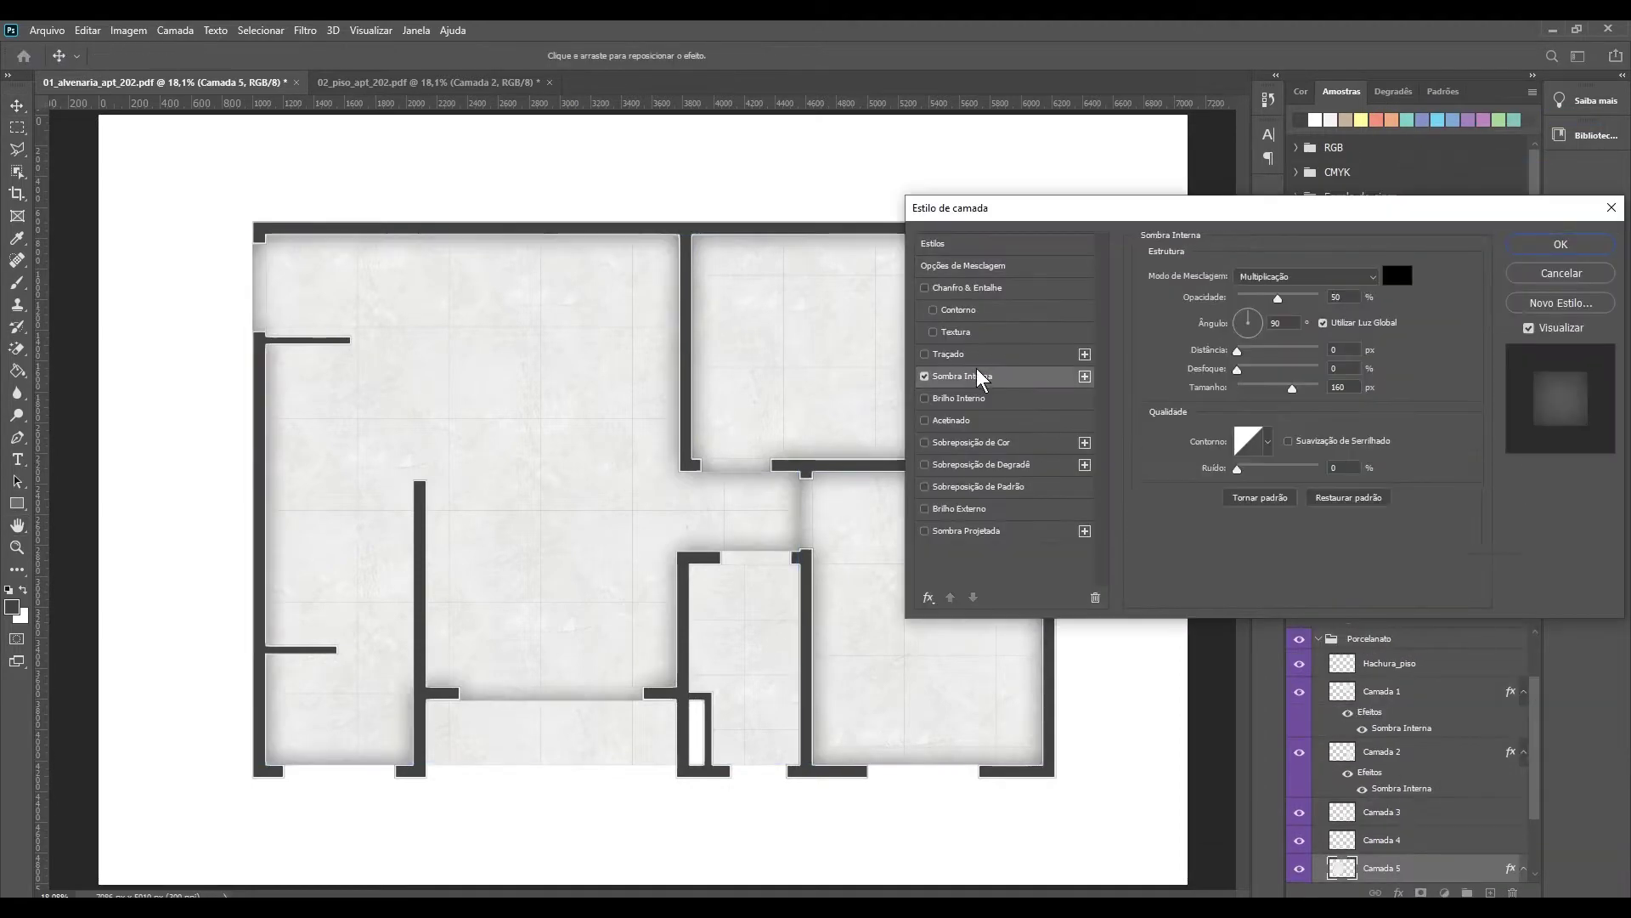
{"action": "key", "text": "Return"}
Step: Add inner shadows to Camada 3 and Camada 4, the latter at 80 and 160 px size
{"action": "right_click", "coordinate": [1381, 811]}
{"action": "left_click", "coordinate": [1493, 121]}
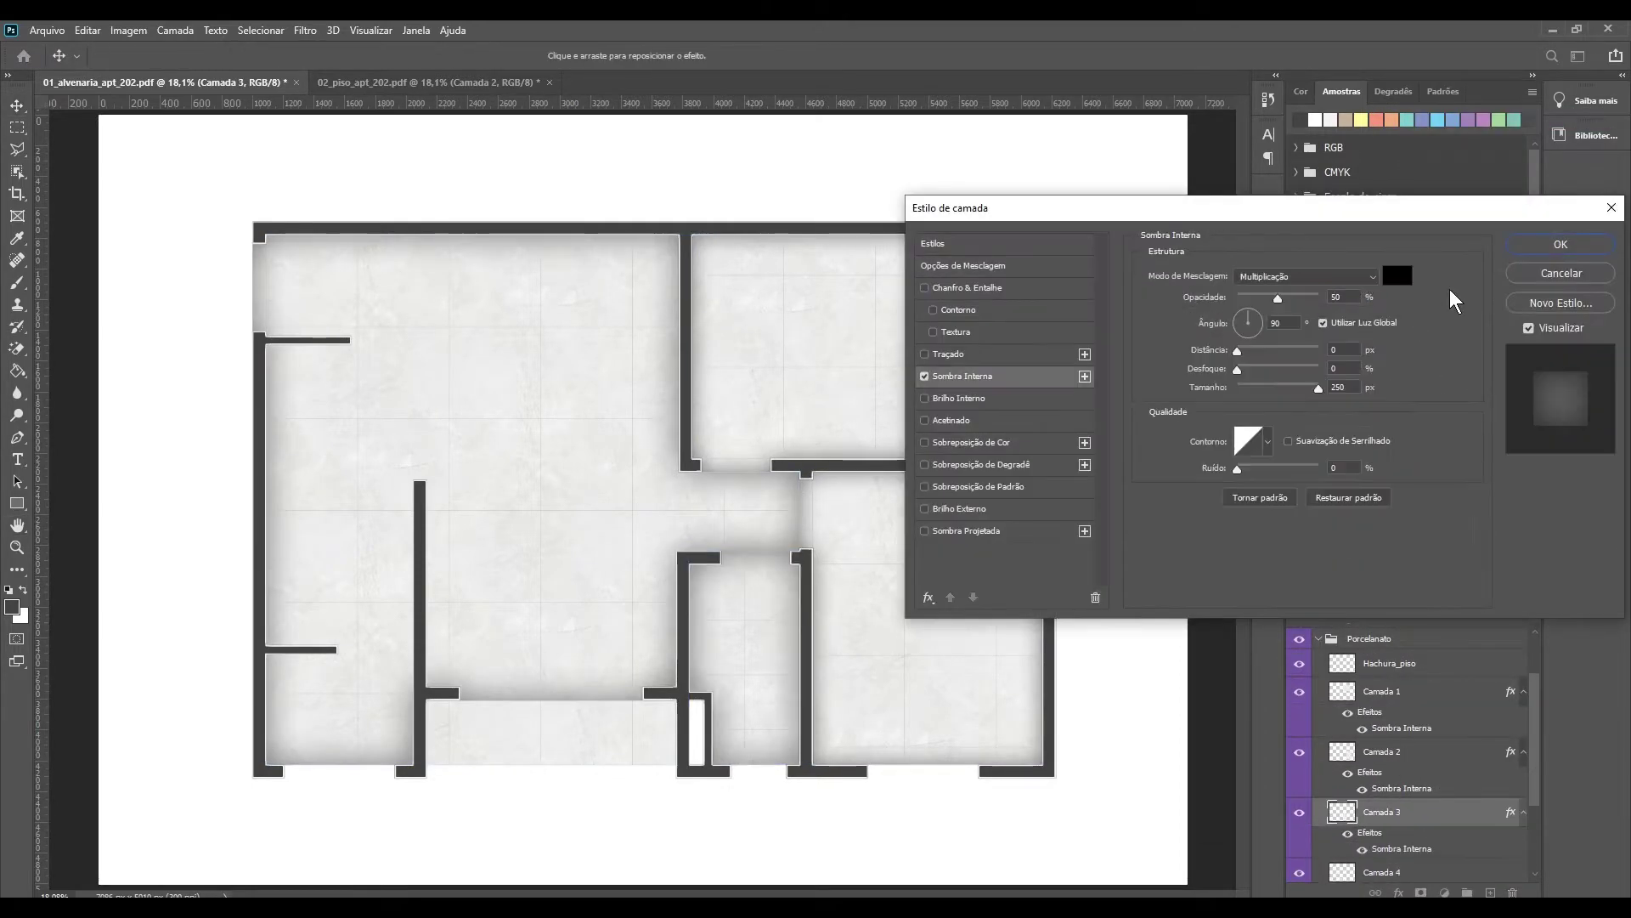
{"action": "key", "text": "Return"}
{"action": "left_click", "coordinate": [484, 686]}
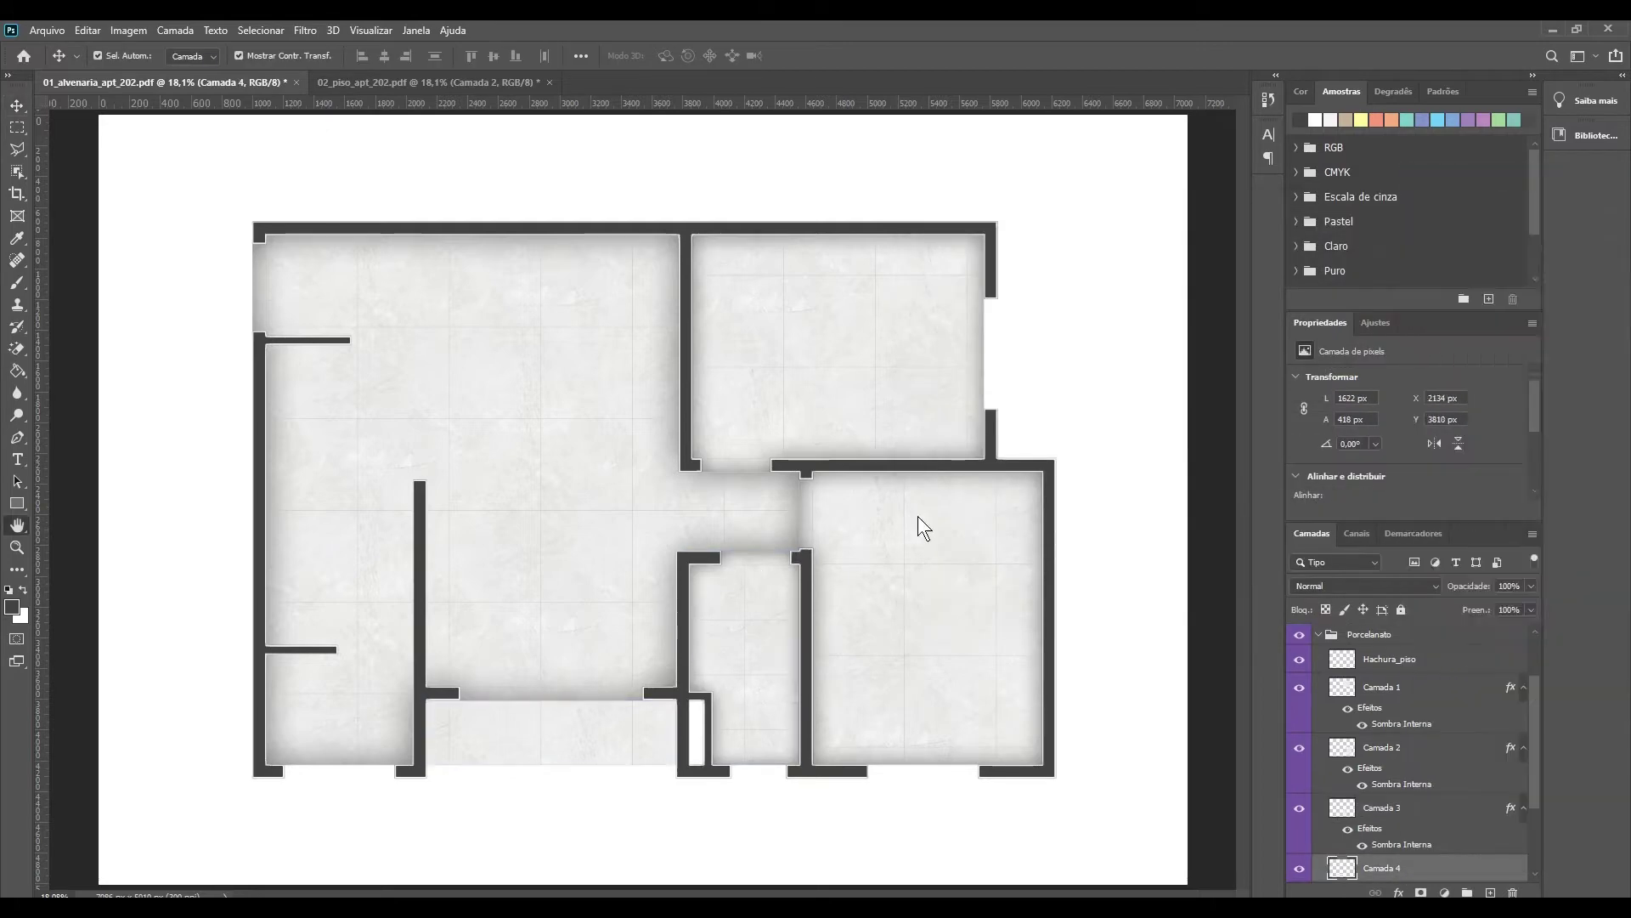
{"action": "type", "text": "80"}
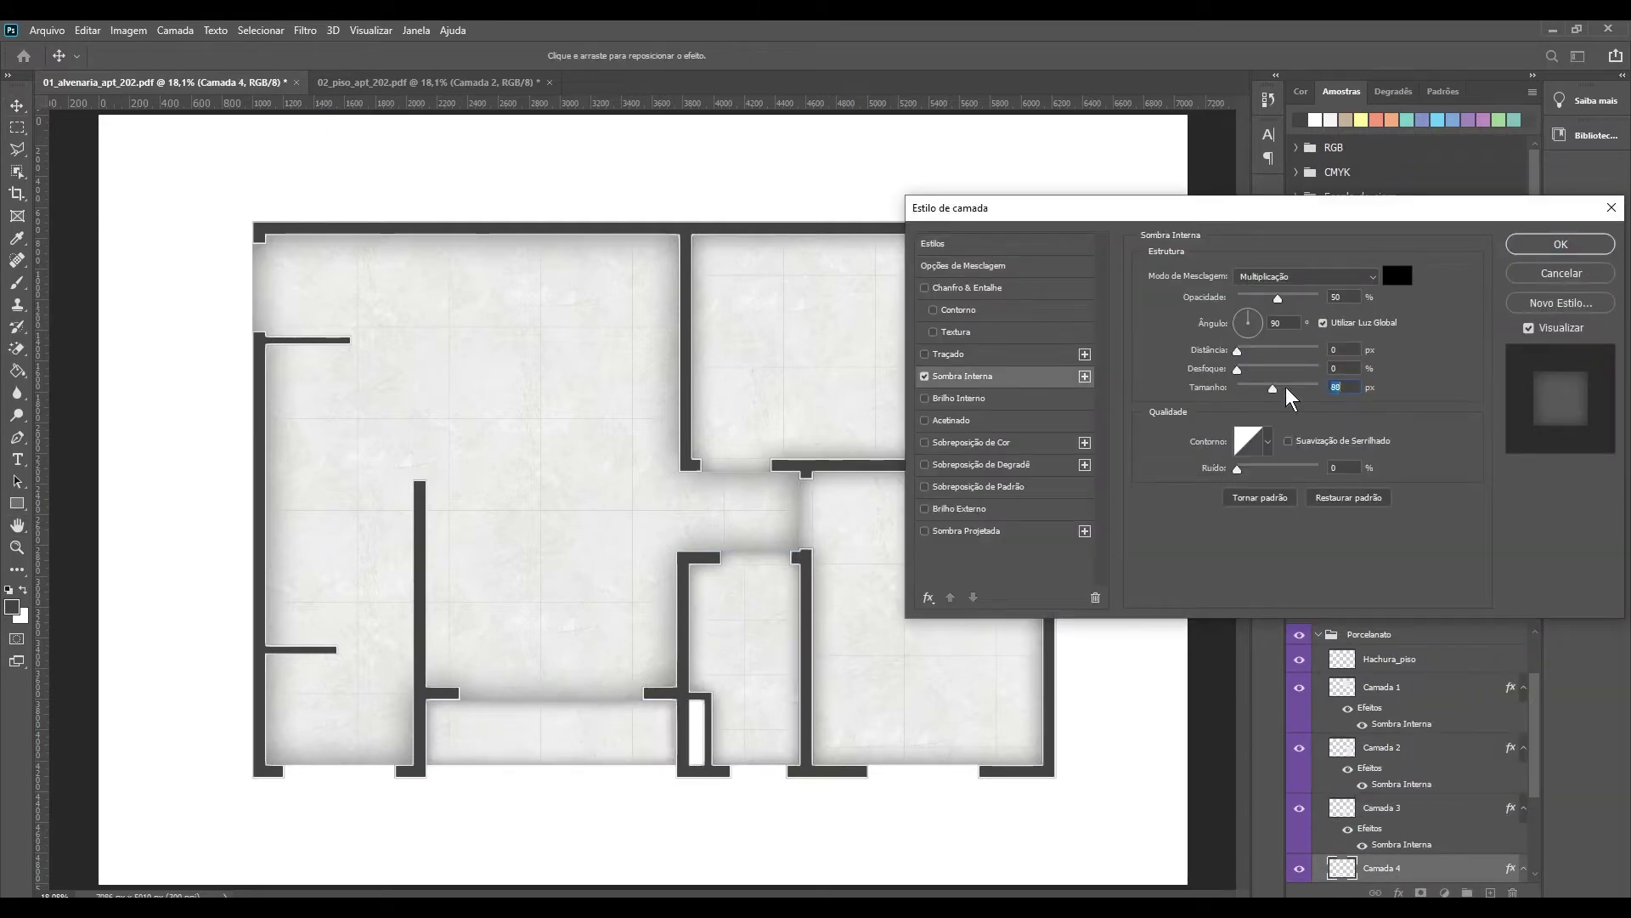
{"action": "type", "text": "160"}
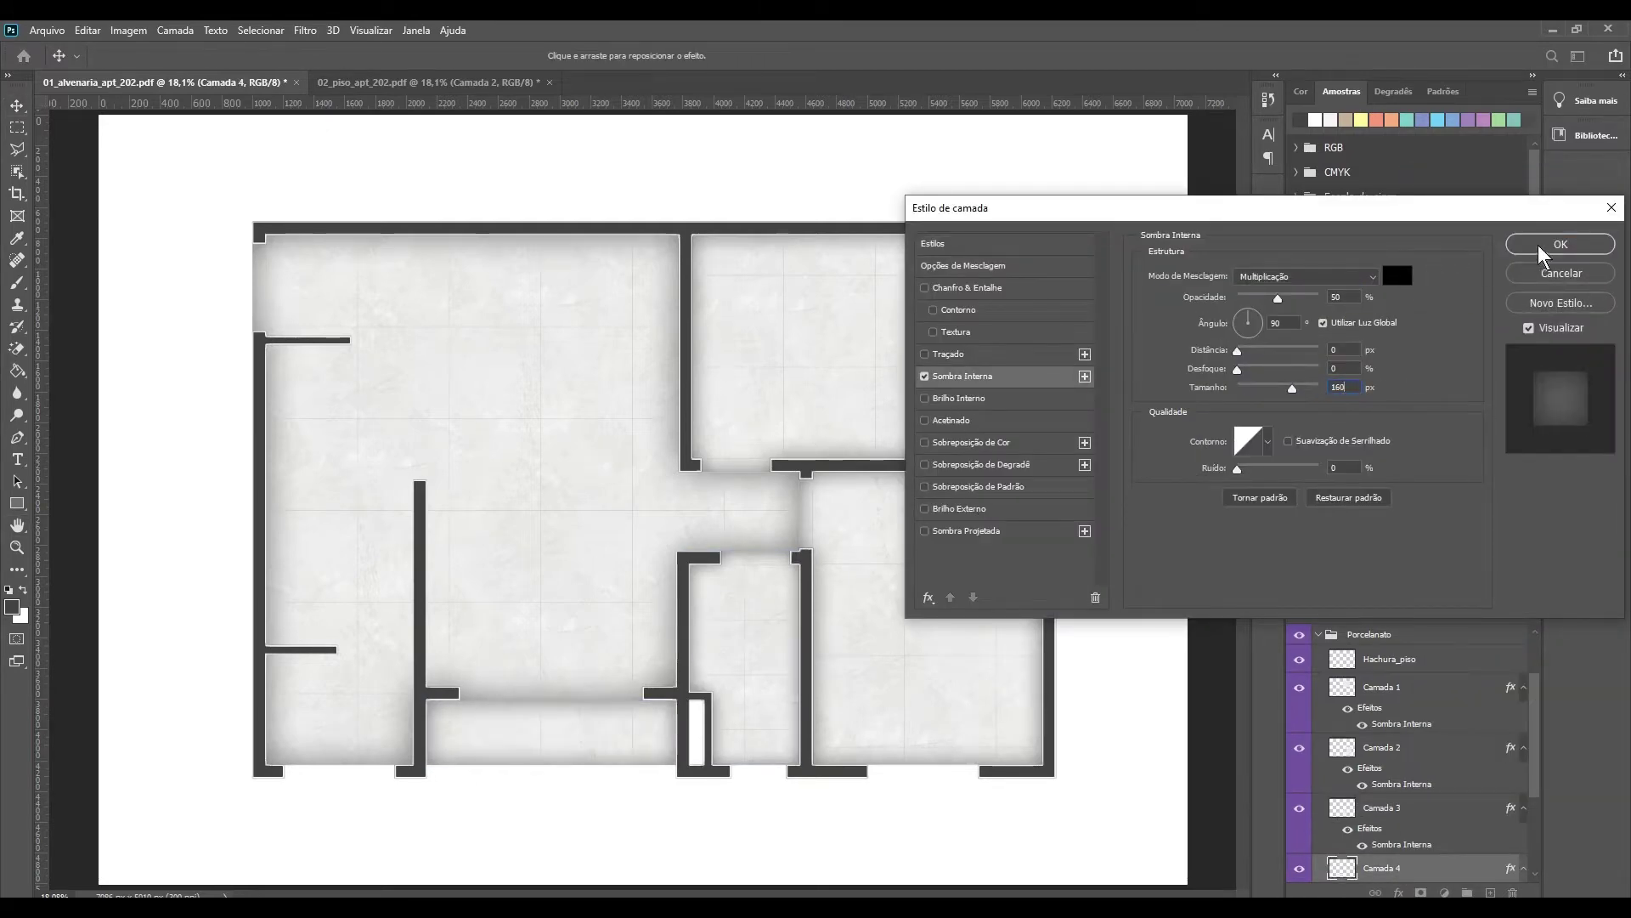
{"action": "left_click", "coordinate": [1560, 244]}
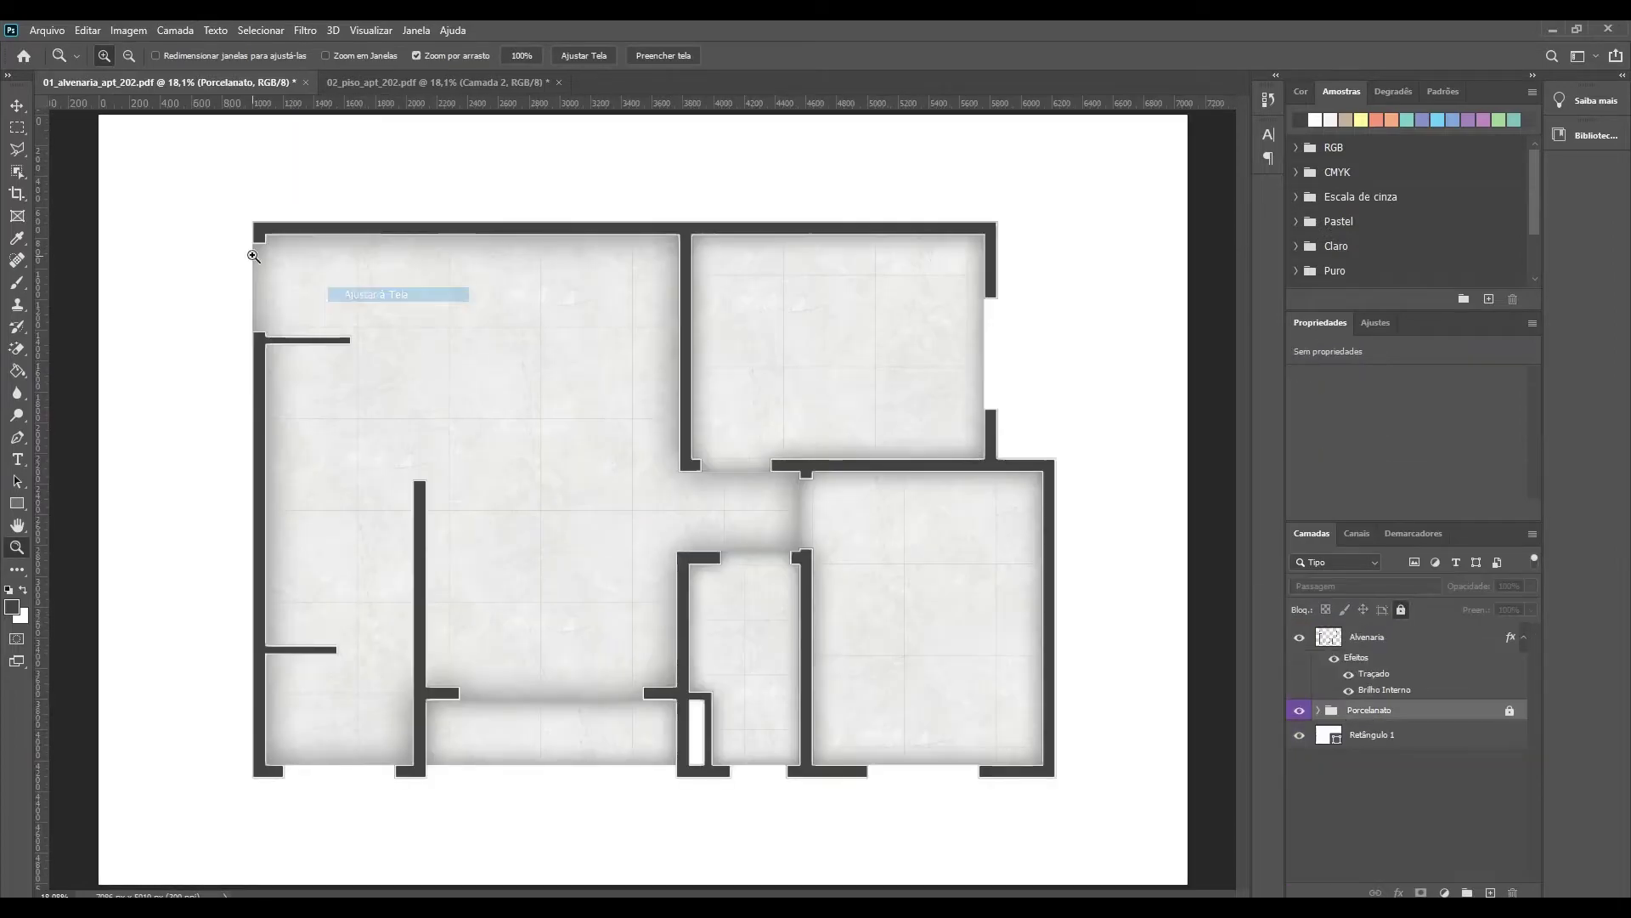
{"action": "left_click", "coordinate": [253, 256]}
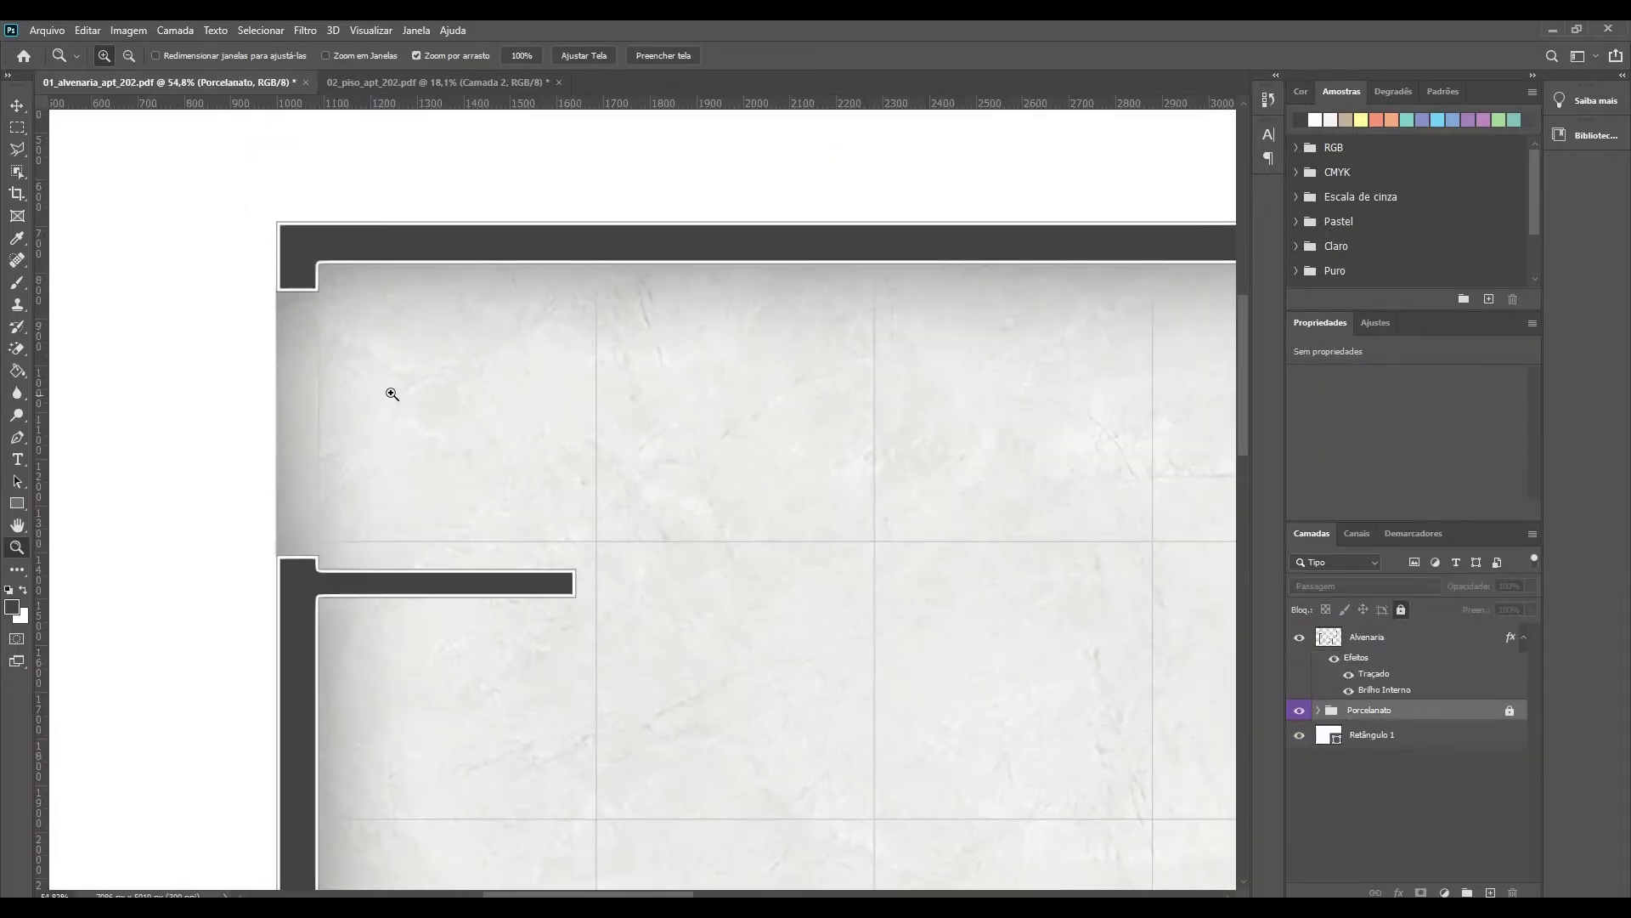
Step: Scale the 70_porta door to 10%, rotate it 90° CCW and commit it in the upper-left doorway
{"action": "type", "text": "10"}
{"action": "key", "text": "Return"}
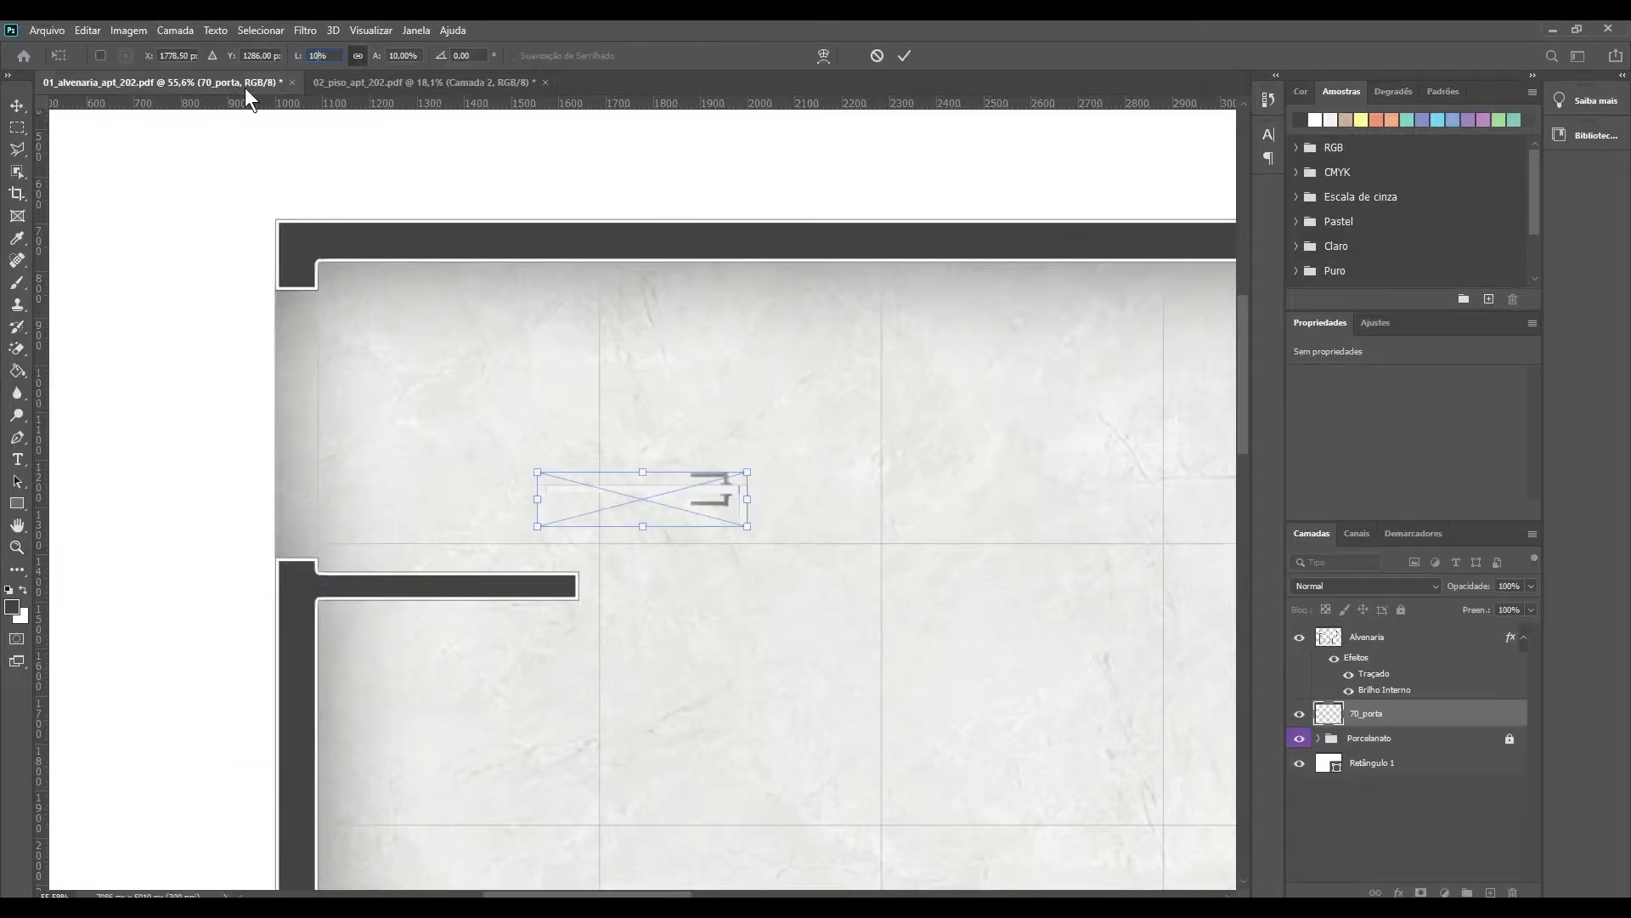
{"action": "right_click", "coordinate": [613, 476]}
{"action": "left_click", "coordinate": [655, 639]}
{"action": "left_click_drag", "start_coordinate": [602, 289], "coordinate": [289, 249]}
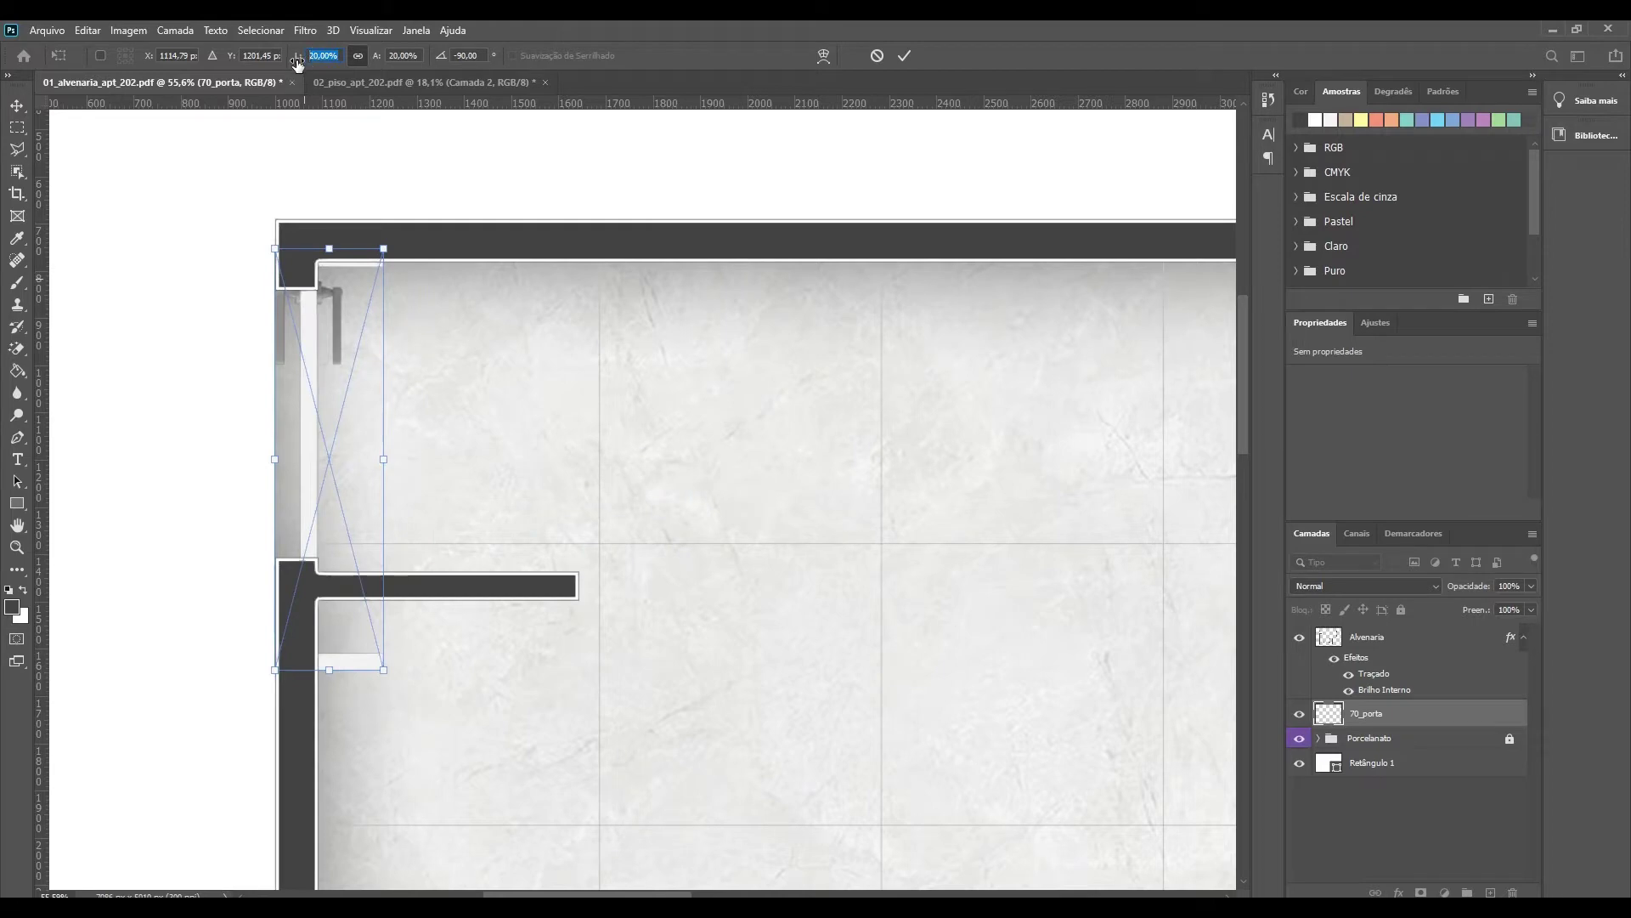
{"action": "right_click", "coordinate": [333, 346]}
{"action": "key", "text": "Return"}
Step: Start putting the 70_porta layer into a new group
{"action": "scroll", "coordinate": [344, 348], "scroll_direction": "up", "scroll_amount": 3}
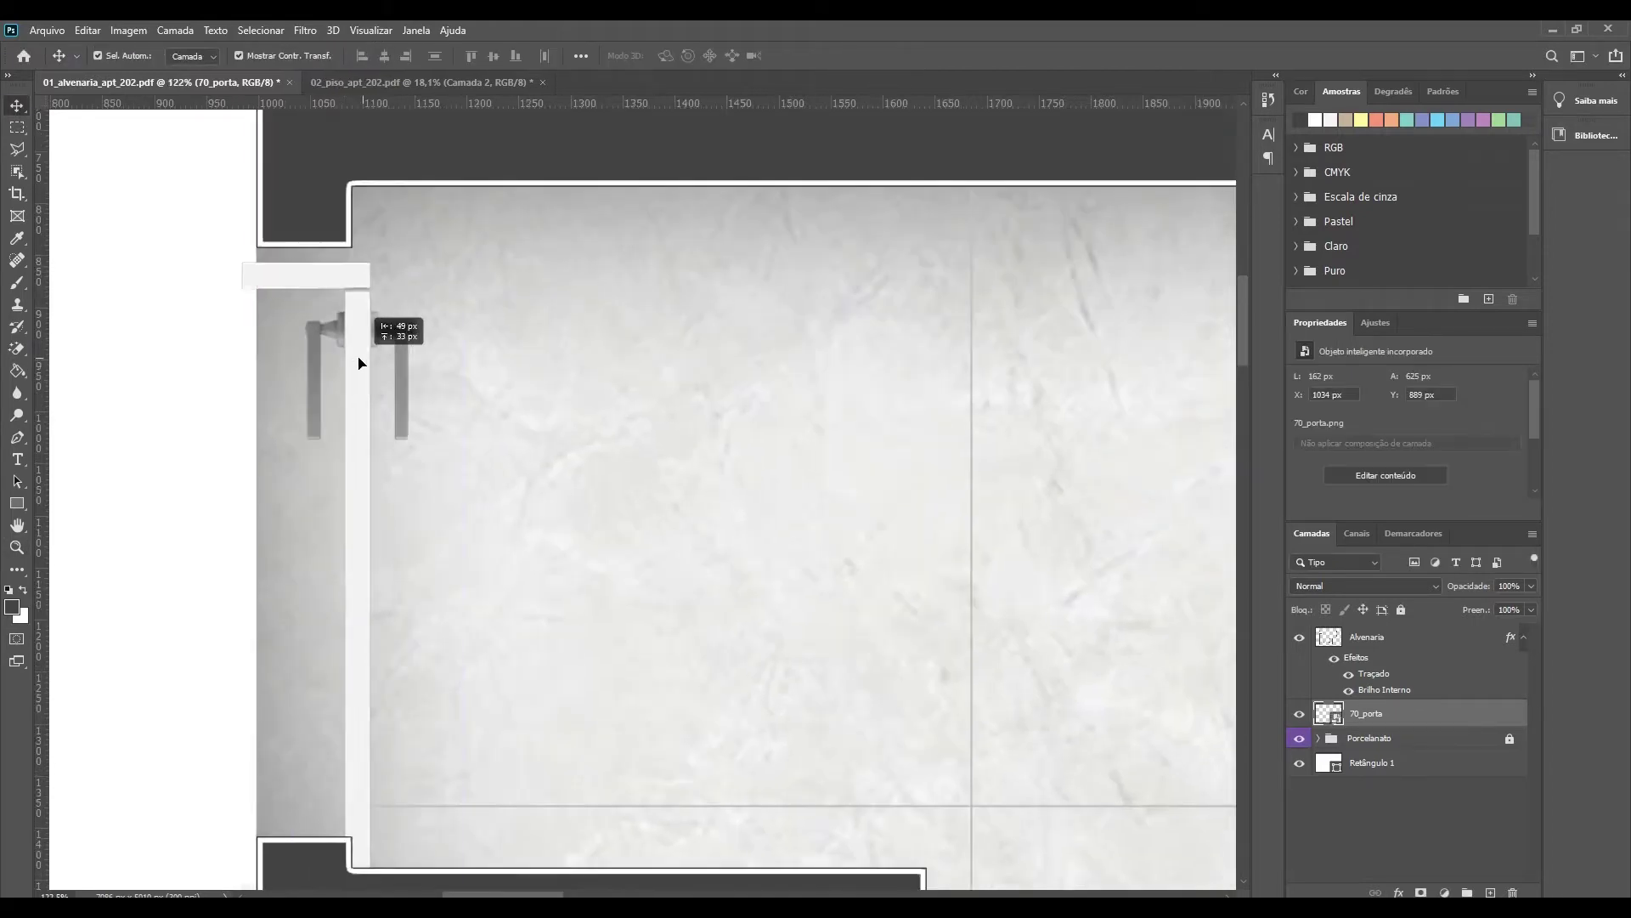
{"action": "right_click", "coordinate": [1372, 714]}
{"action": "left_click", "coordinate": [1464, 308]}
Step: Create the orange-labelled Portas group and give it a drop shadow
{"action": "type", "text": "Portas"}
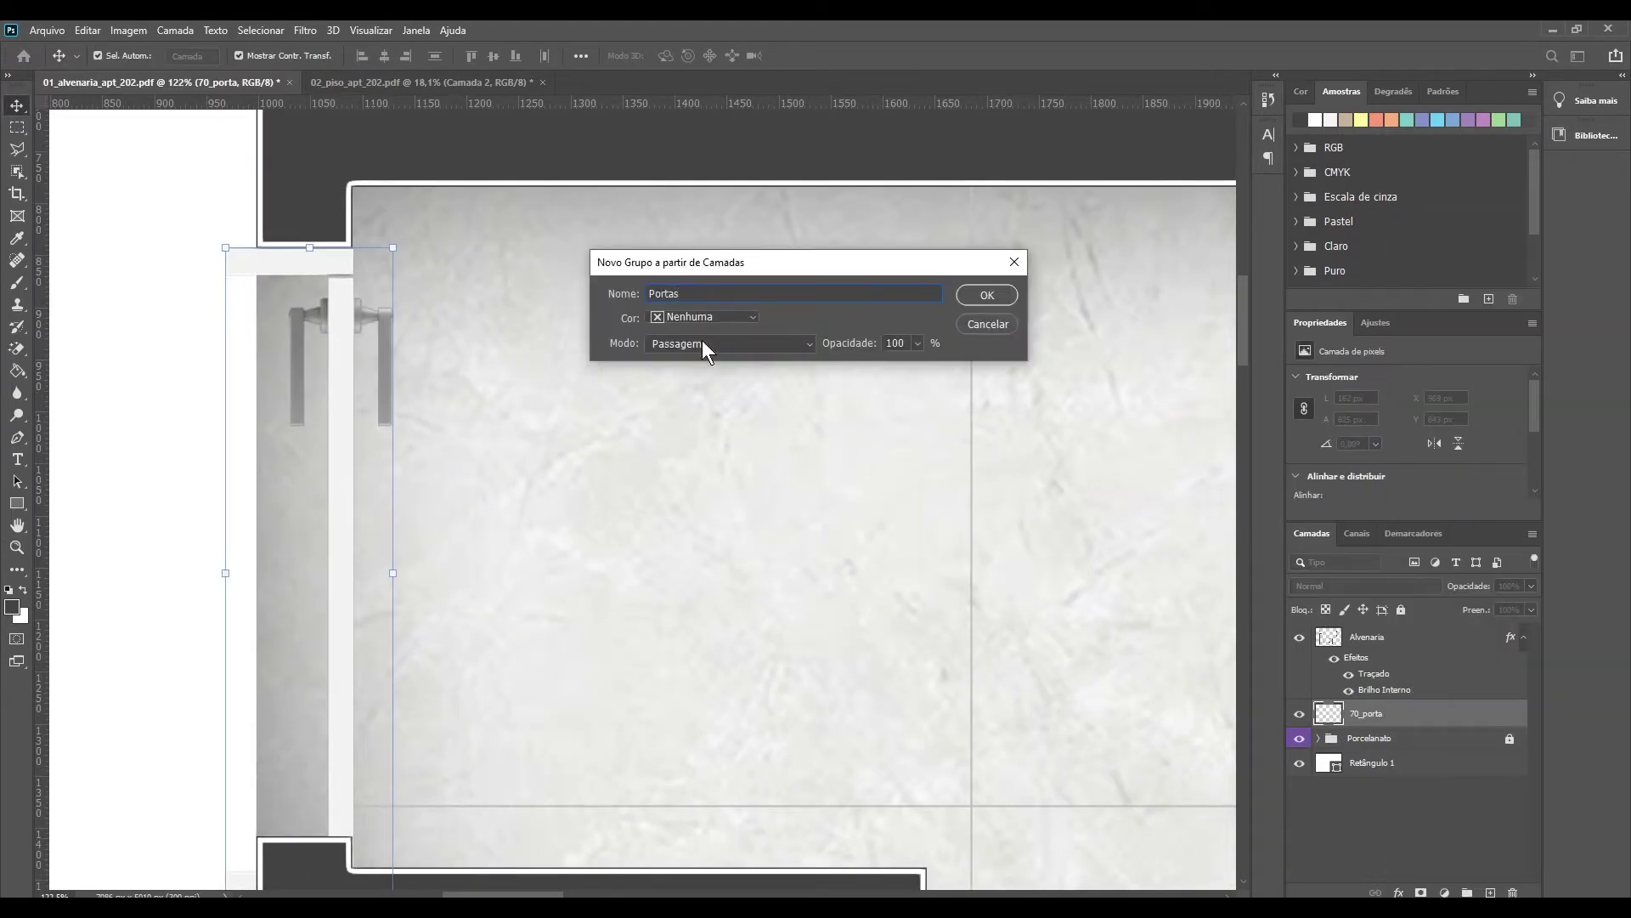
{"action": "left_click", "coordinate": [722, 316]}
{"action": "left_click", "coordinate": [680, 362]}
{"action": "key", "text": "Return"}
{"action": "right_click", "coordinate": [1360, 711]}
{"action": "left_click", "coordinate": [1402, 37]}
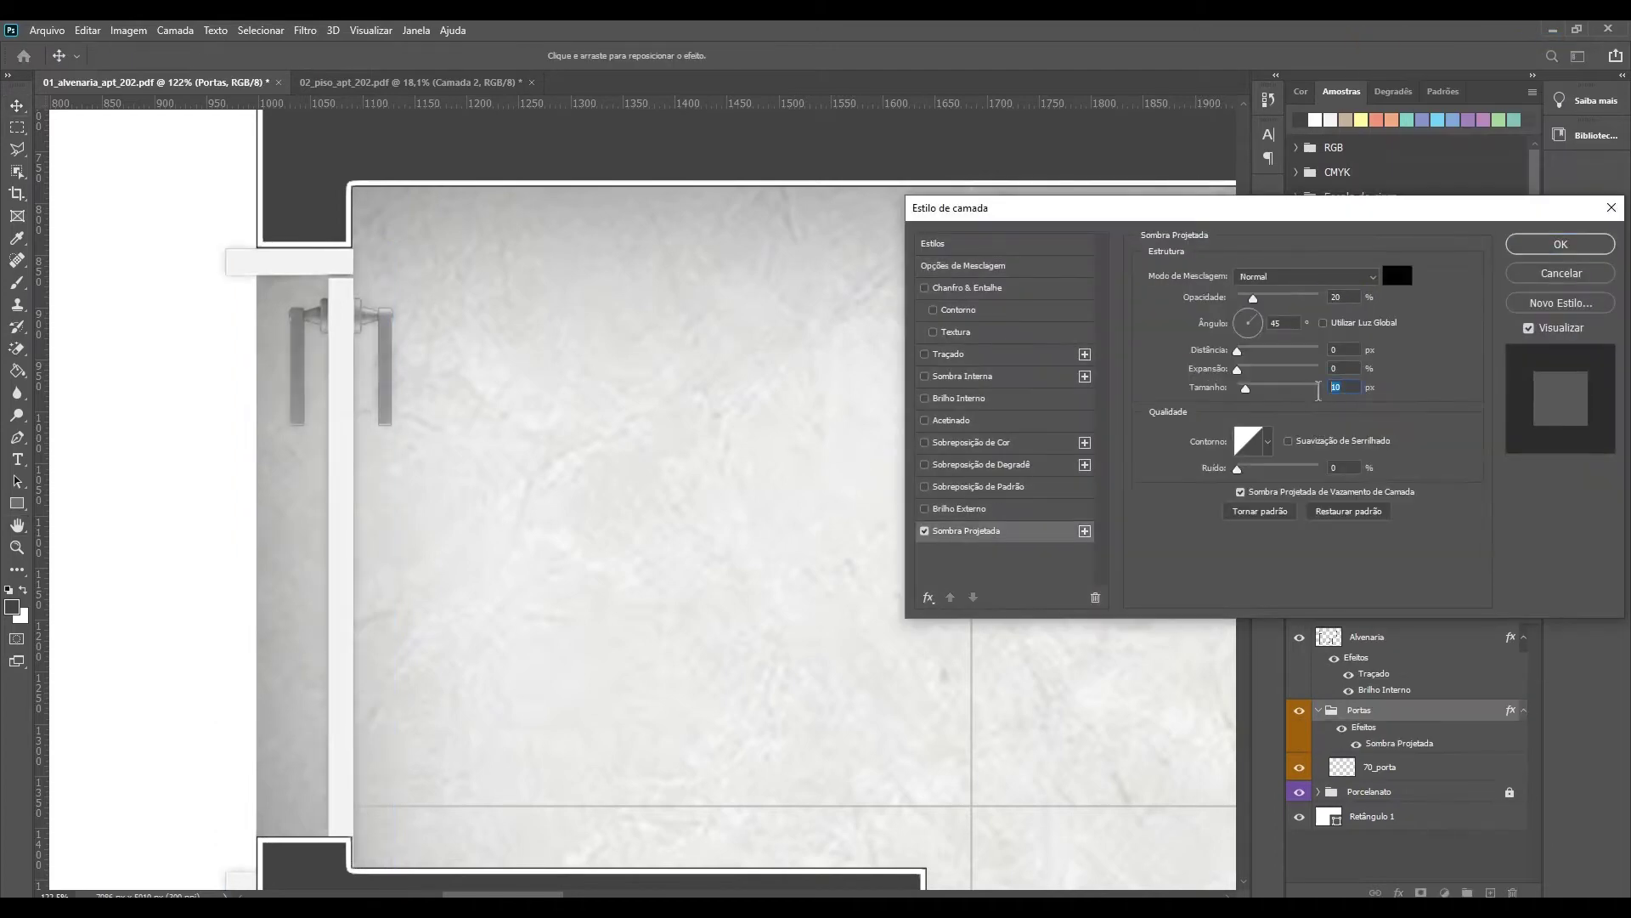
{"action": "left_click_drag", "start_coordinate": [346, 328], "coordinate": [340, 323]}
{"action": "key", "text": "Return"}
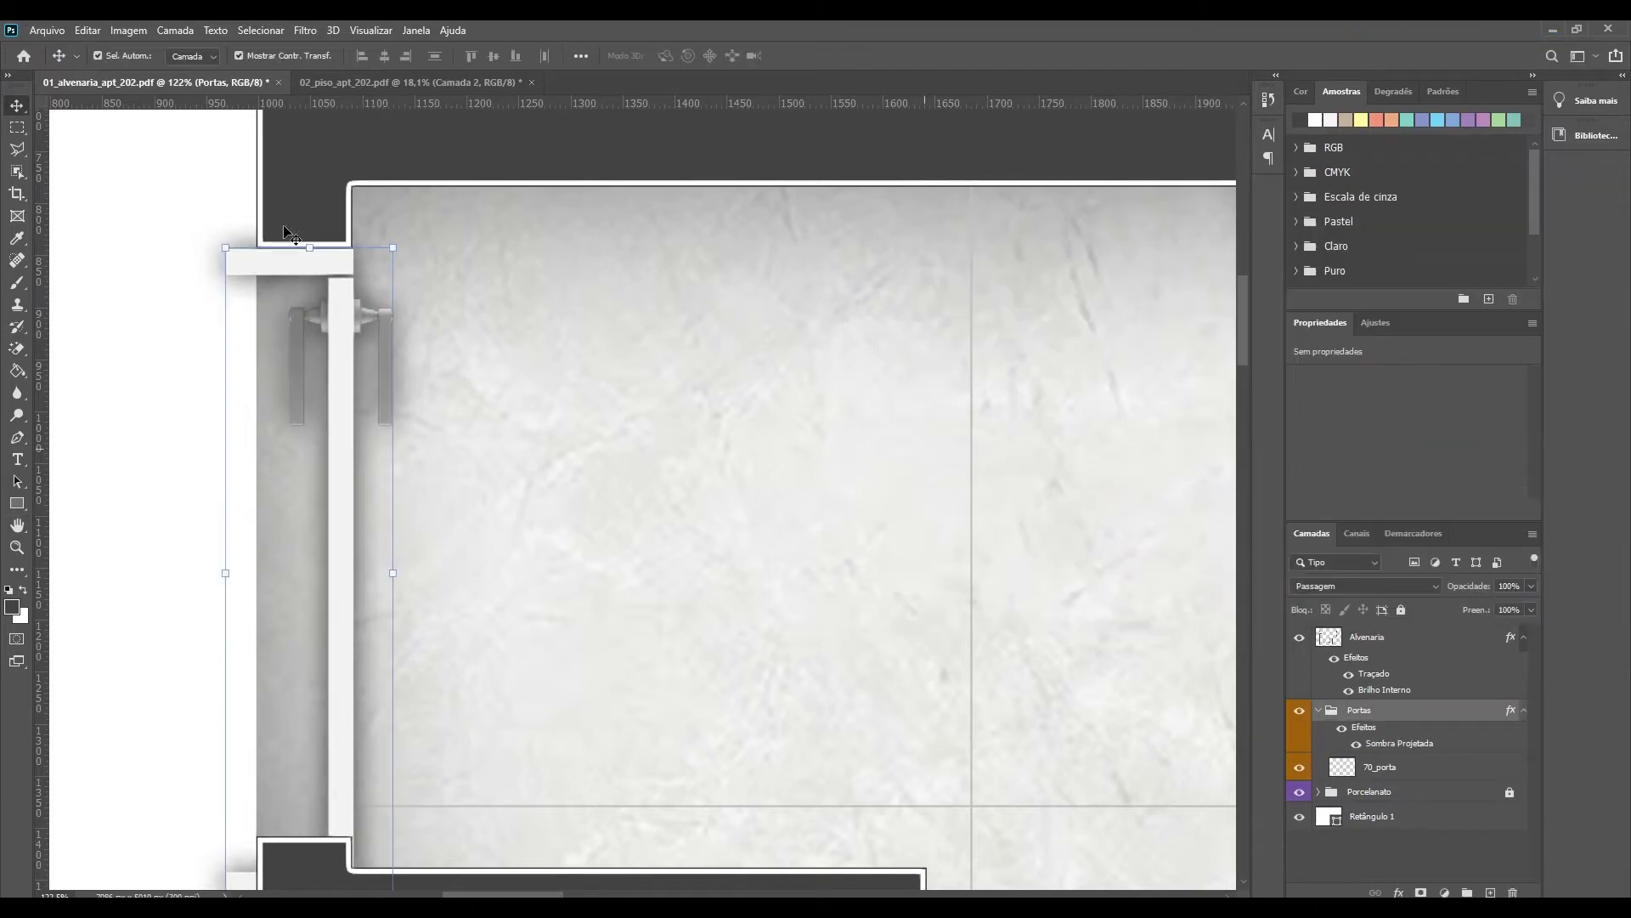
Step: Shrink the door to fit the opening, move its frame pieces to the wall, and duplicate it
{"action": "scroll", "coordinate": [425, 437], "scroll_direction": "down", "scroll_amount": 2}
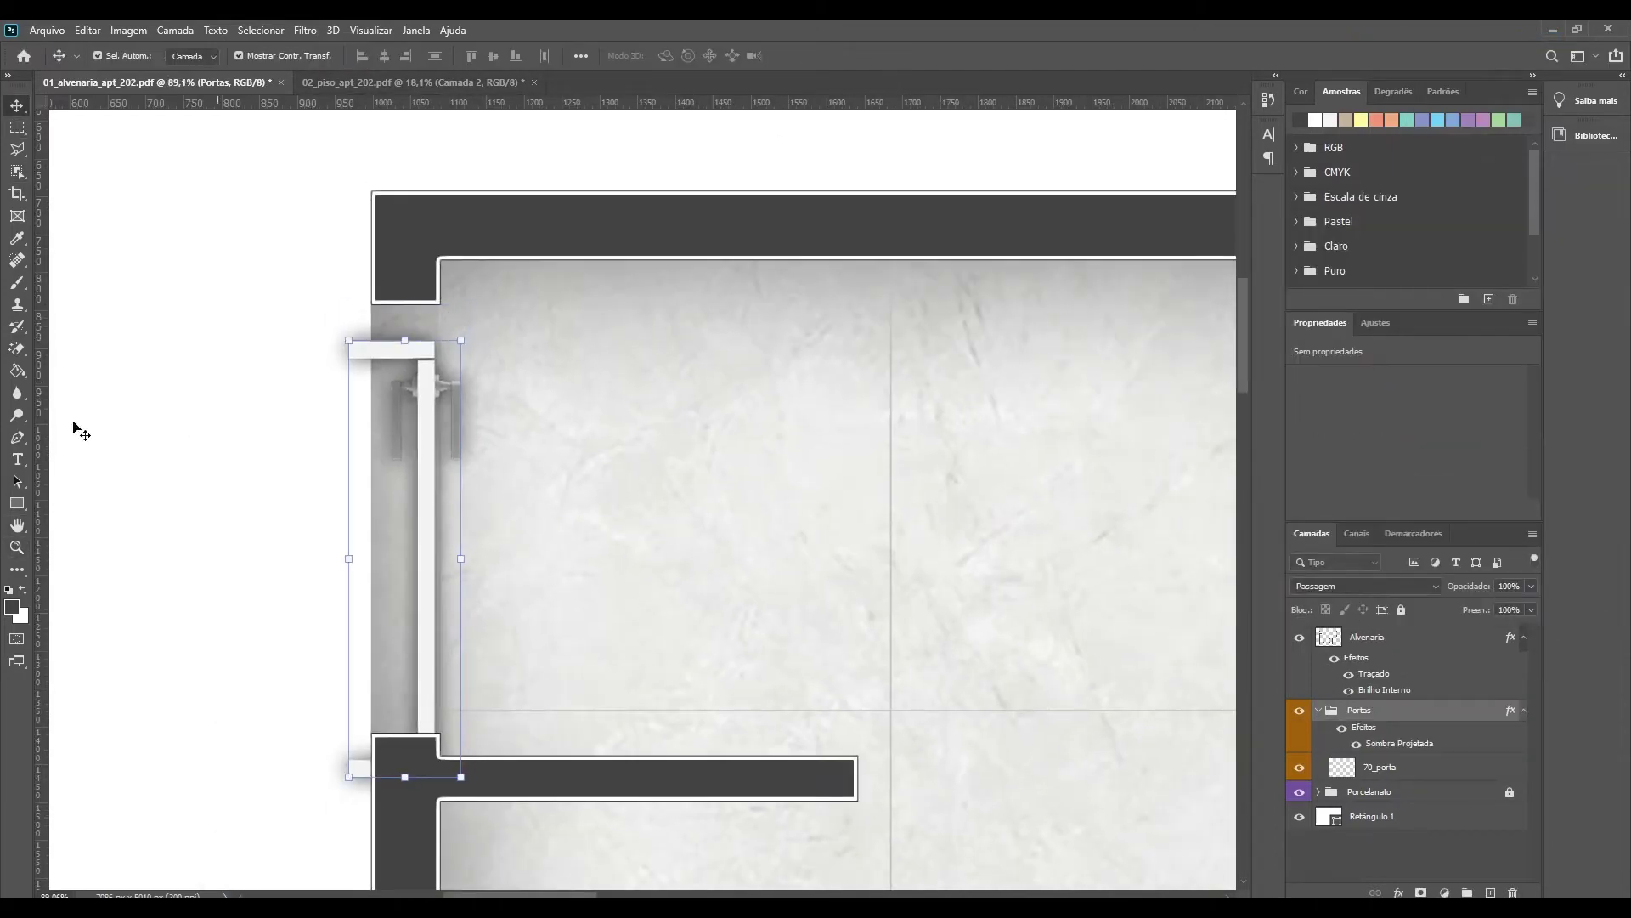
{"action": "left_click_drag", "start_coordinate": [469, 309], "coordinate": [459, 324]}
{"action": "key", "text": "Return"}
{"action": "scroll", "coordinate": [67, 144], "scroll_direction": "up", "scroll_amount": 3}
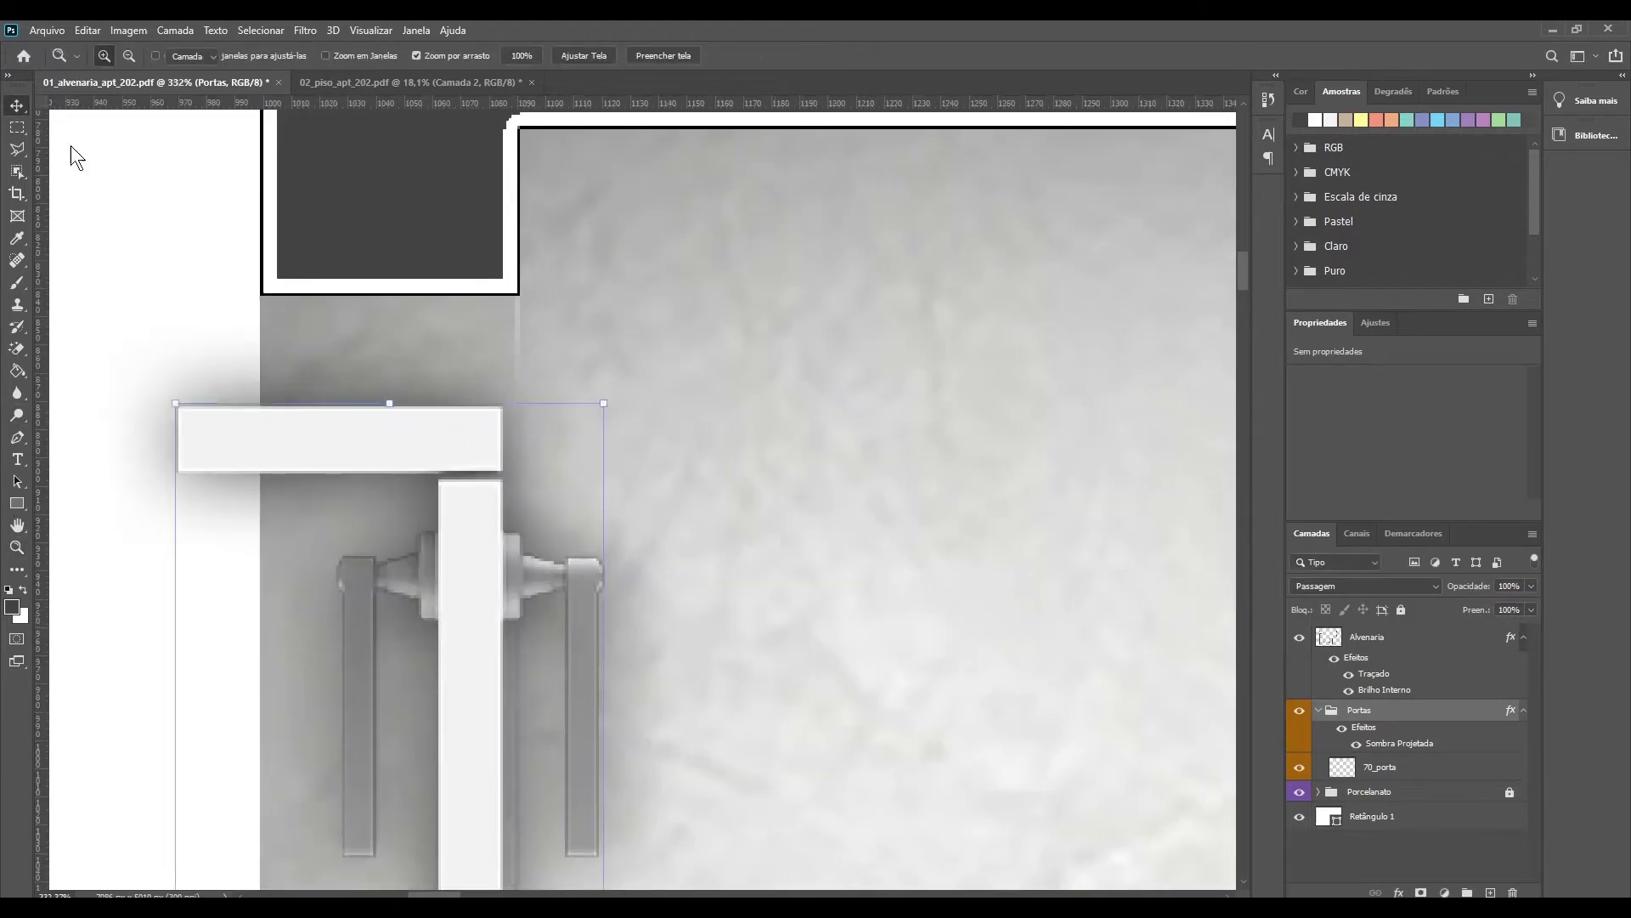
{"action": "key", "text": "m"}
{"action": "left_click_drag", "start_coordinate": [105, 251], "coordinate": [659, 729]}
{"action": "left_click_drag", "start_coordinate": [608, 477], "coordinate": [608, 423]}
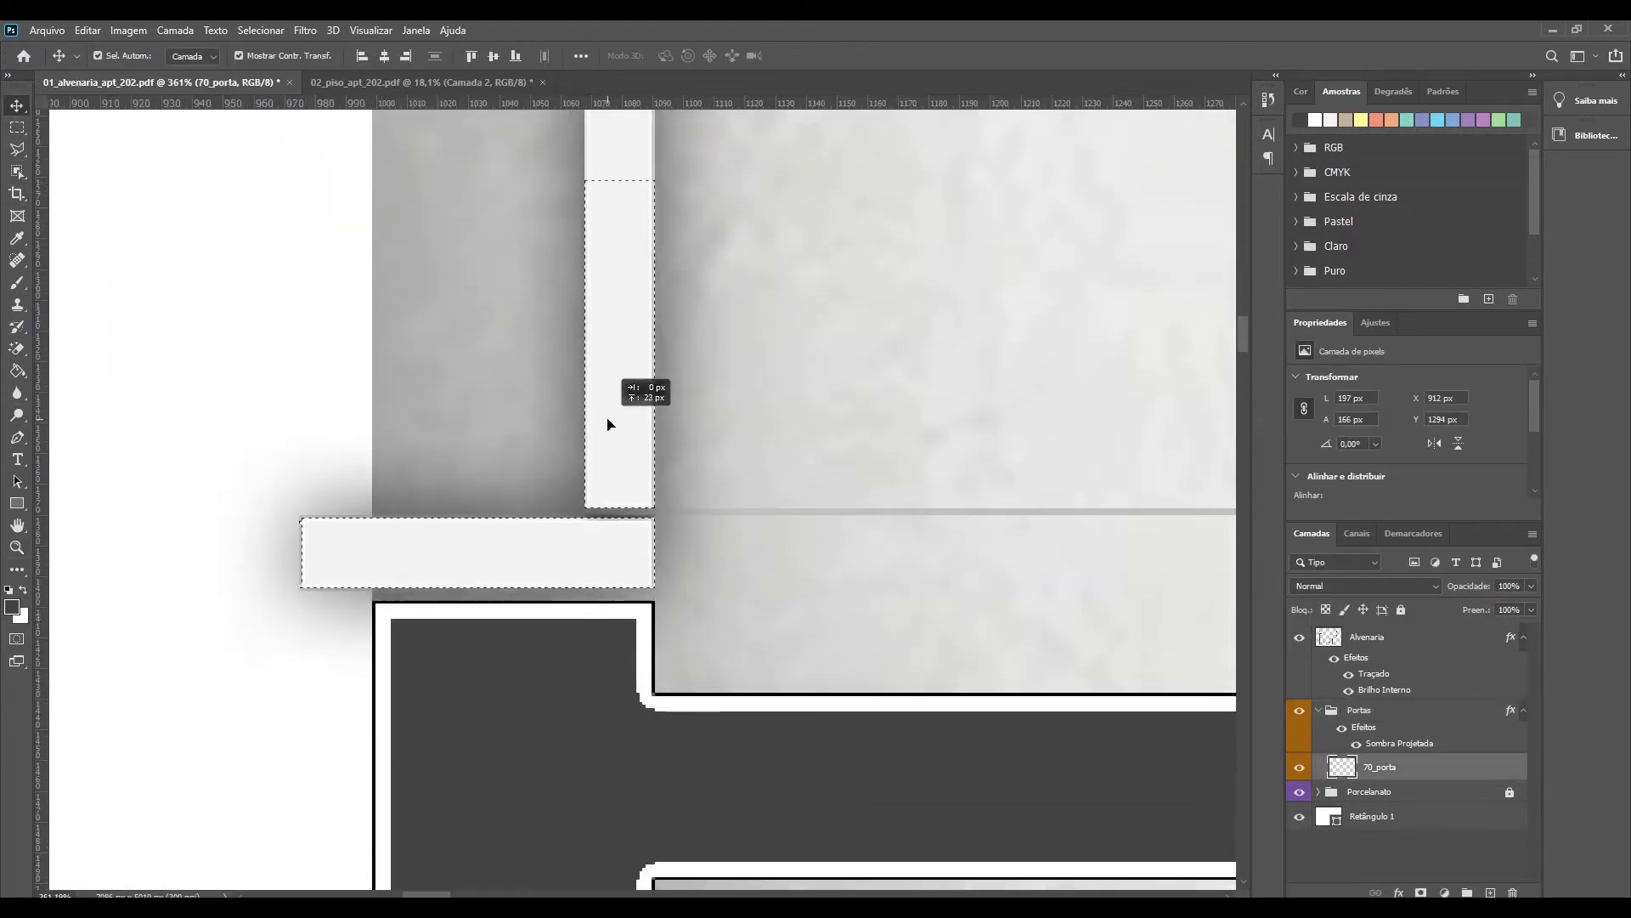
{"action": "left_click_drag", "start_coordinate": [196, 699], "coordinate": [367, 505]}
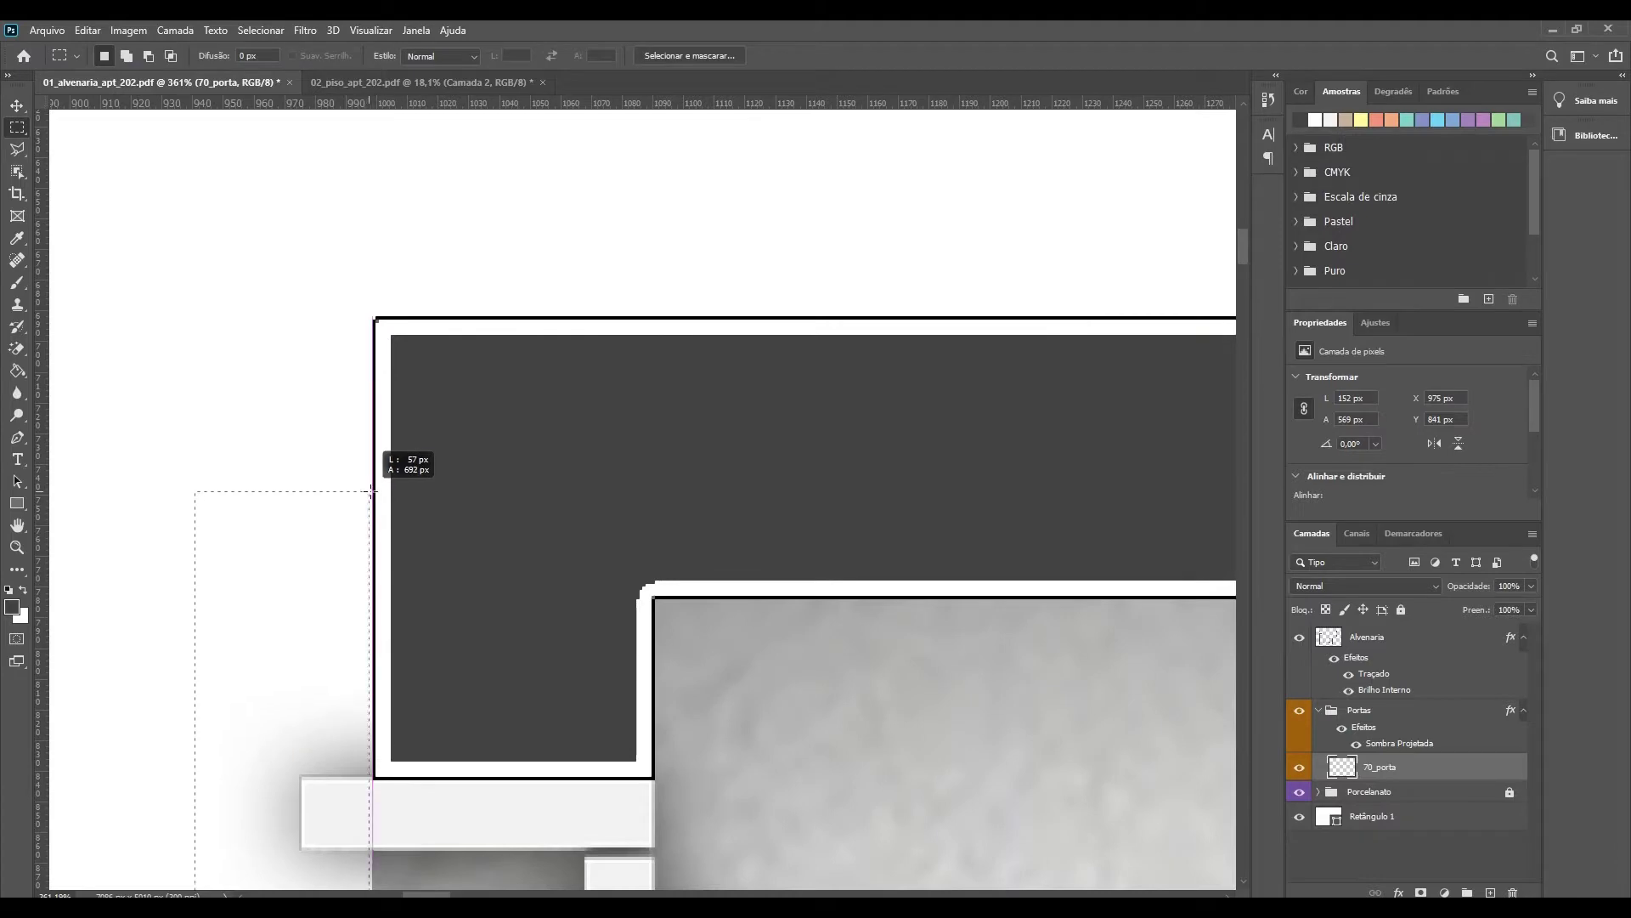
{"action": "key", "text": "ctrl+minus"}
{"action": "key", "text": "ctrl+minus"}
{"action": "key", "text": "ctrl+minus"}
{"action": "key", "text": "ctrl+j"}
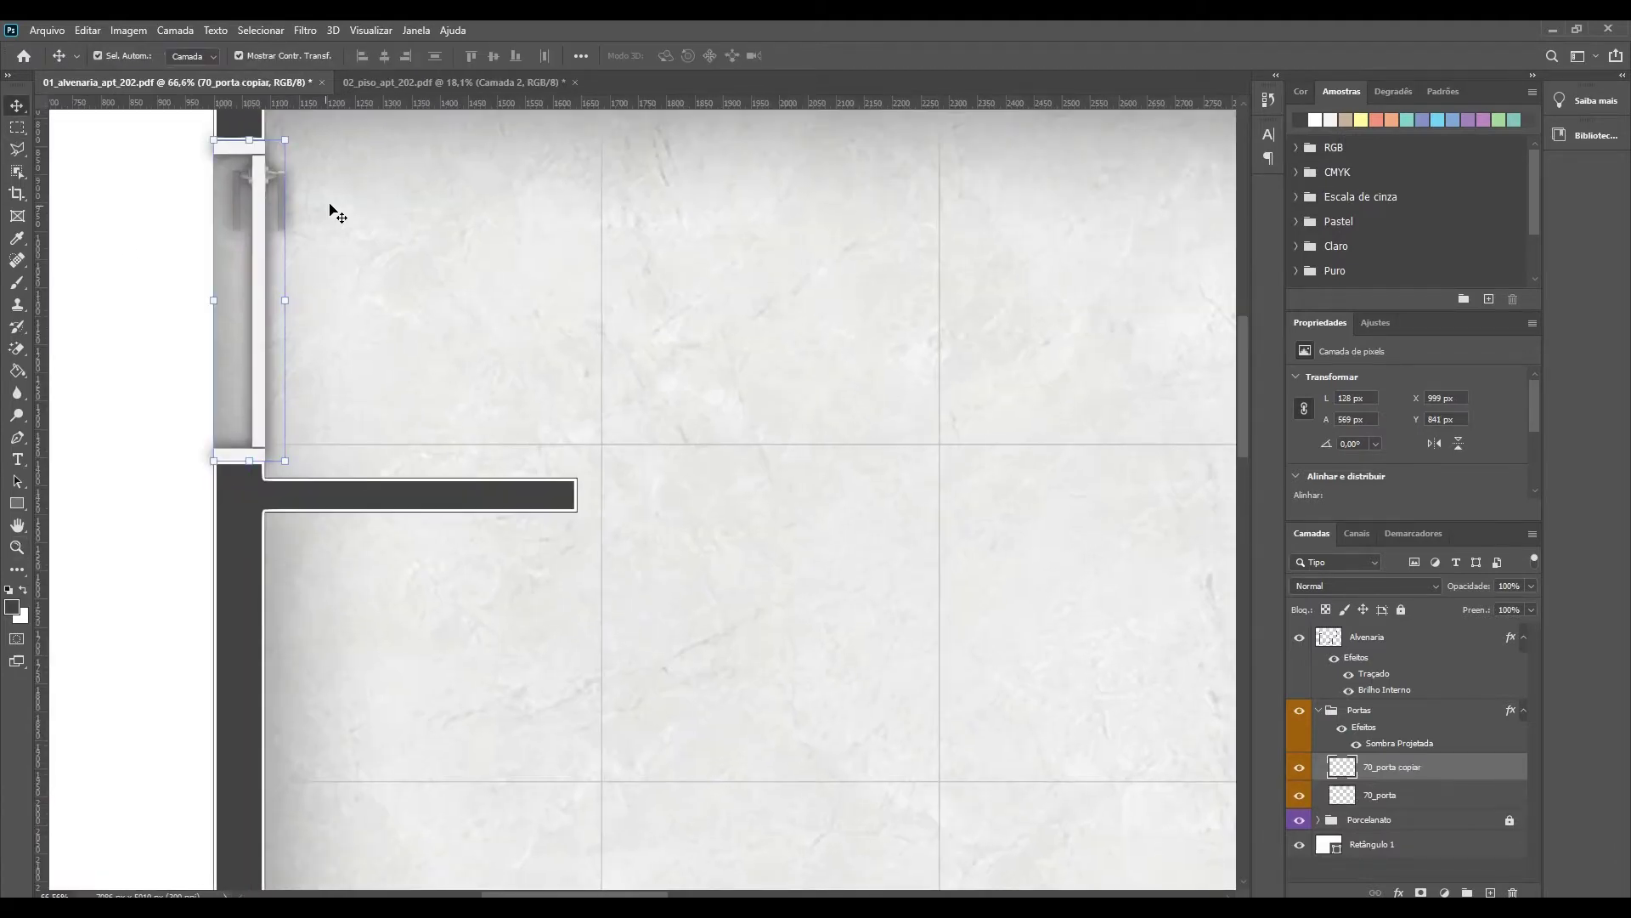
Step: Rotate the copied door 90° to horizontal and move it into the wall opening
{"action": "key", "text": "ctrl+0"}
{"action": "scroll", "coordinate": [735, 453], "scroll_direction": "up", "scroll_amount": 10}
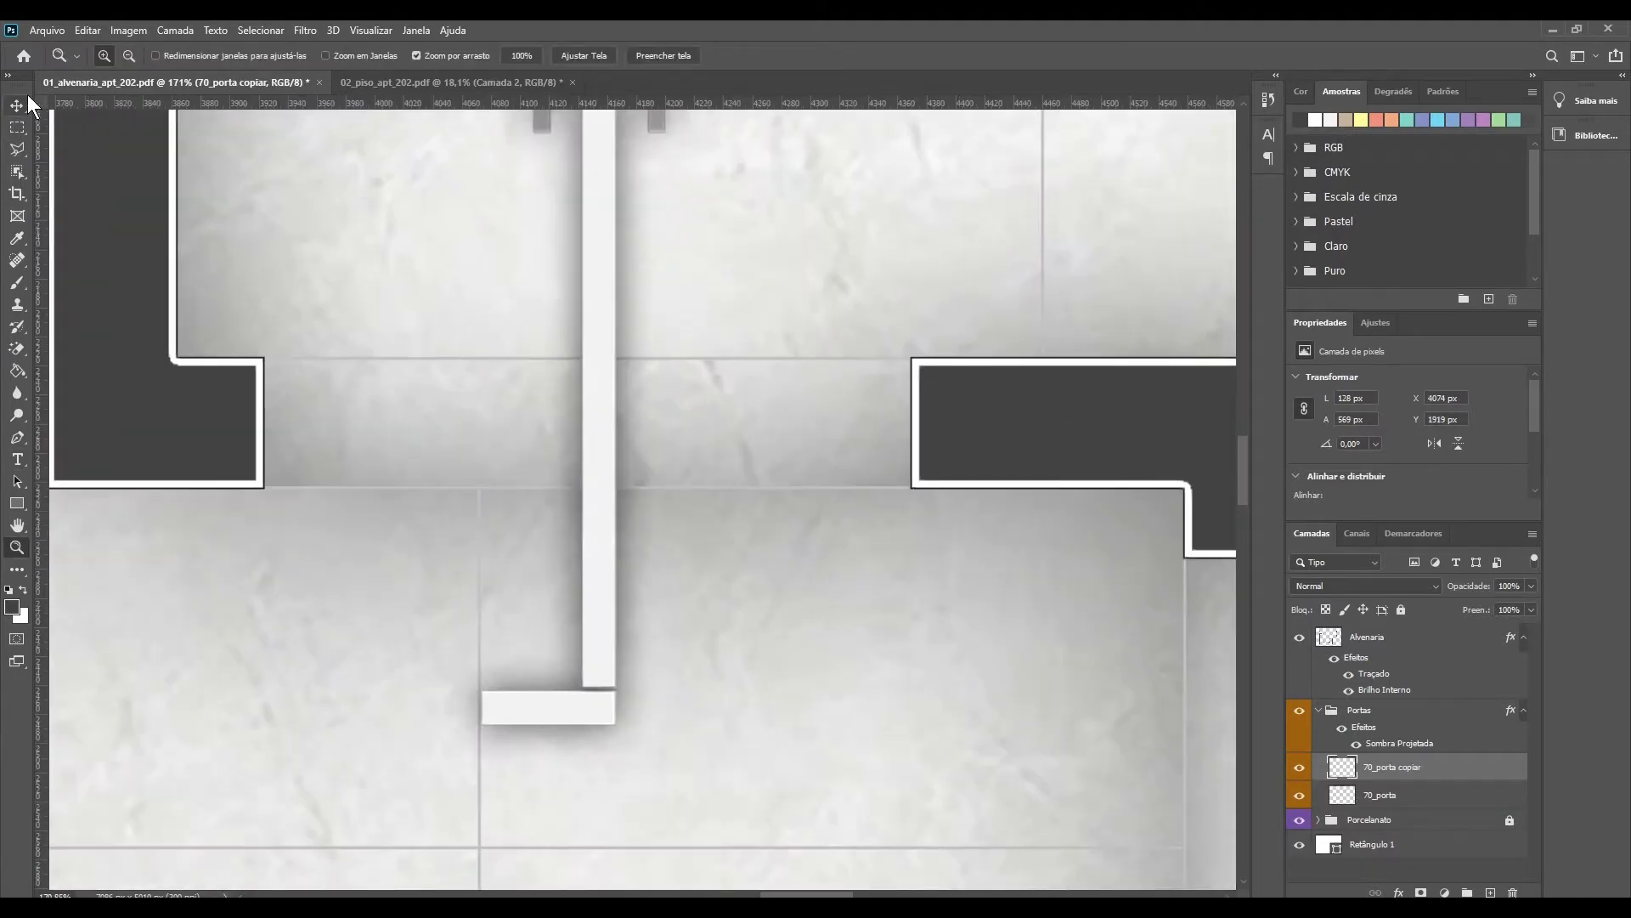
{"action": "key", "text": "ctrl+t"}
{"action": "right_click", "coordinate": [612, 266]}
{"action": "left_click", "coordinate": [726, 532]}
{"action": "key", "text": "Return"}
{"action": "left_click_drag", "start_coordinate": [265, 295], "coordinate": [481, 473]}
{"action": "scroll", "coordinate": [378, 365], "scroll_direction": "up", "scroll_amount": 5}
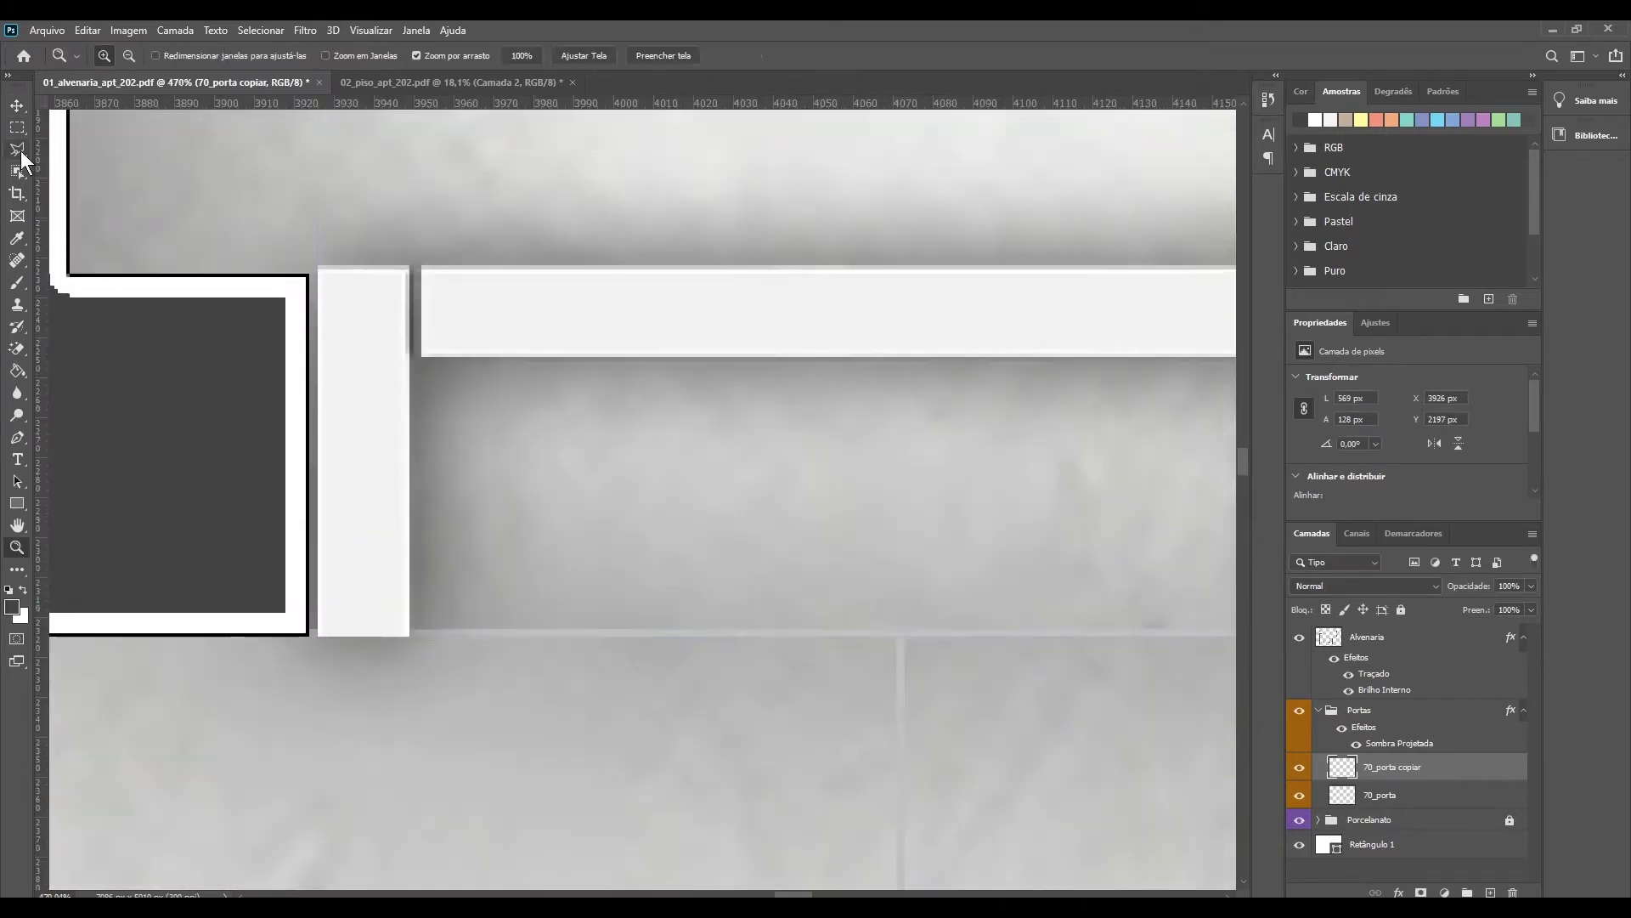
{"action": "scroll", "coordinate": [418, 371], "scroll_direction": "up", "scroll_amount": 2}
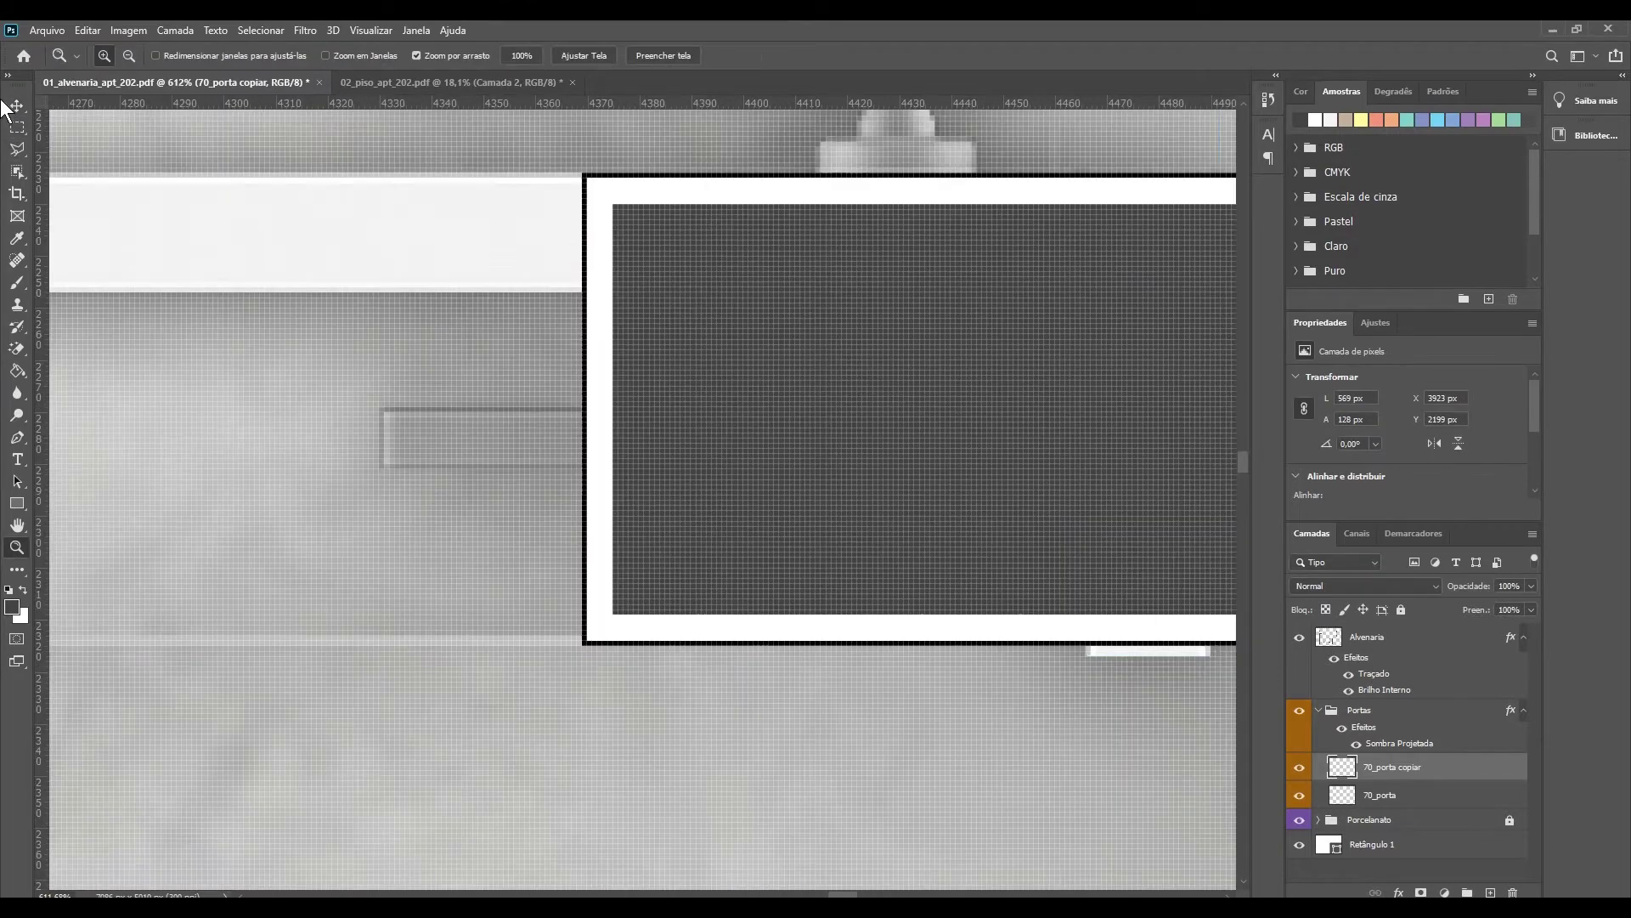
Step: Slide the door left within the opening, then undo the move twice
{"action": "key", "text": "v"}
{"action": "left_click_drag", "start_coordinate": [822, 419], "coordinate": [873, 422]}
{"action": "key", "text": "z"}
{"action": "scroll", "coordinate": [872, 422], "scroll_direction": "down", "scroll_amount": 5}
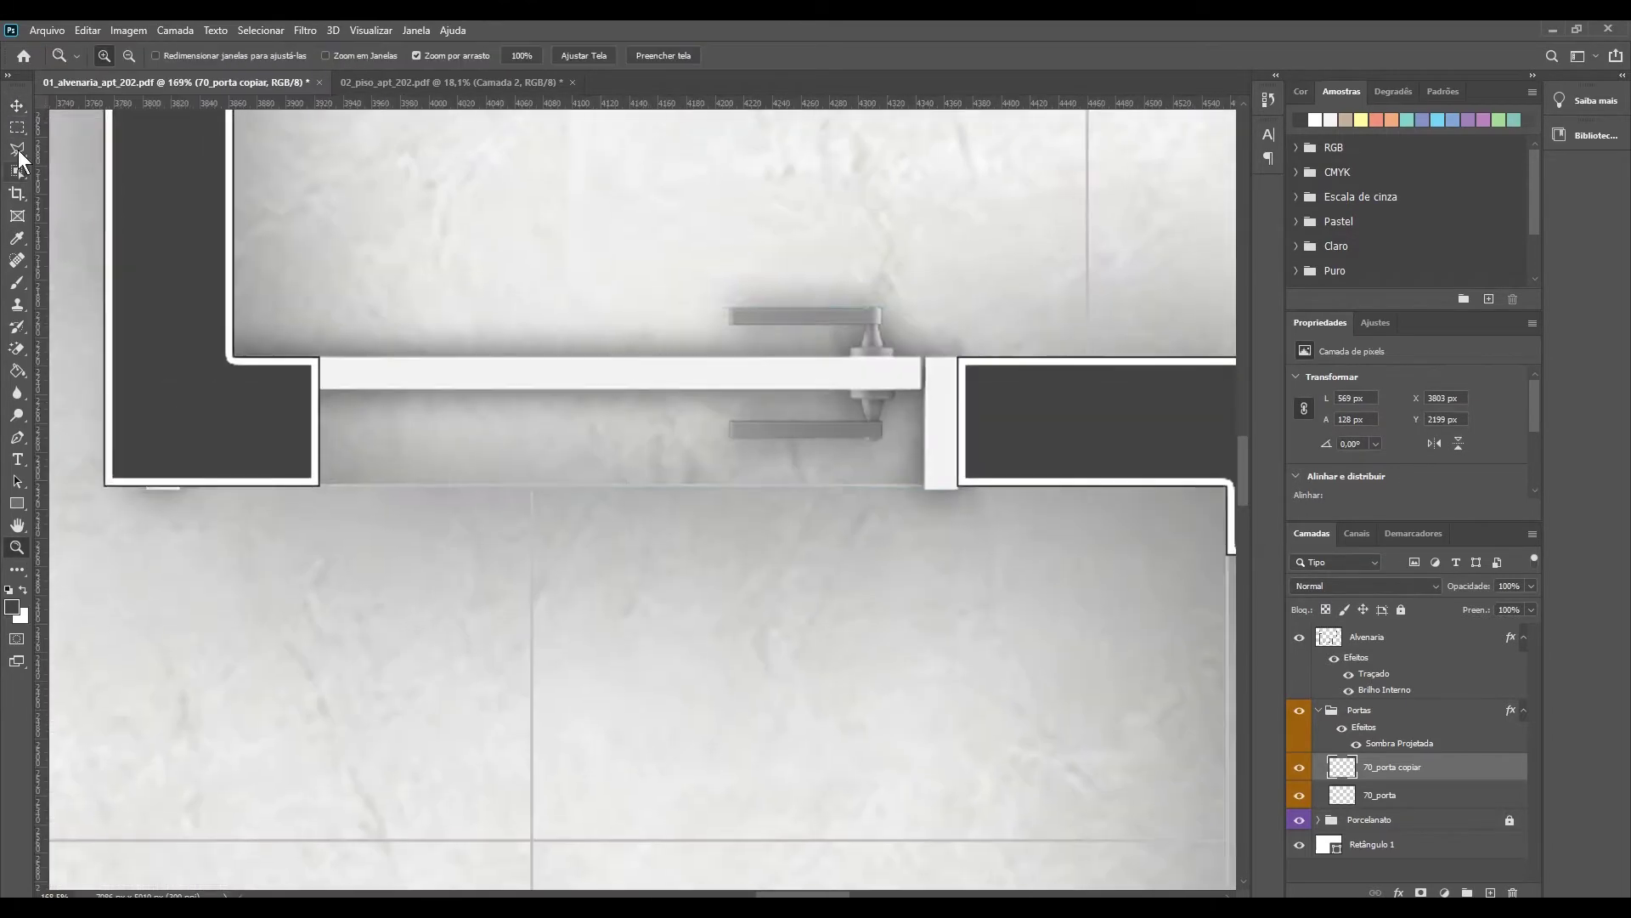
{"action": "key", "text": "ctrl+z"}
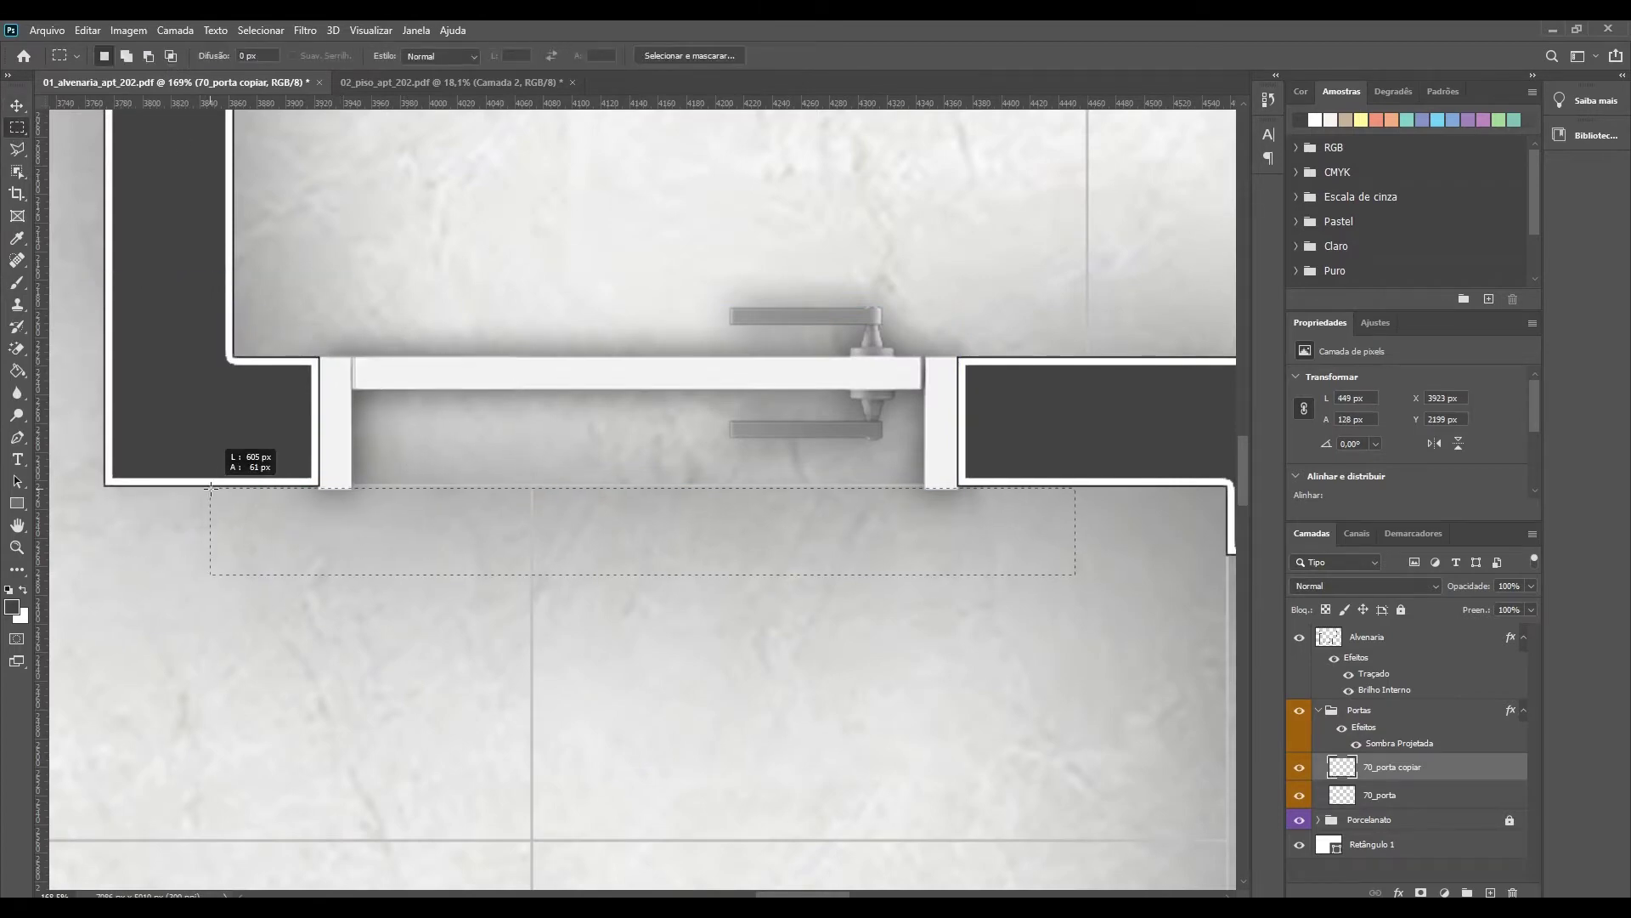
{"action": "key", "text": "ctrl+z"}
{"action": "scroll", "coordinate": [344, 189], "scroll_direction": "down", "scroll_amount": 5}
{"action": "key", "text": "v"}
{"action": "scroll", "coordinate": [430, 328], "scroll_direction": "up", "scroll_amount": 2}
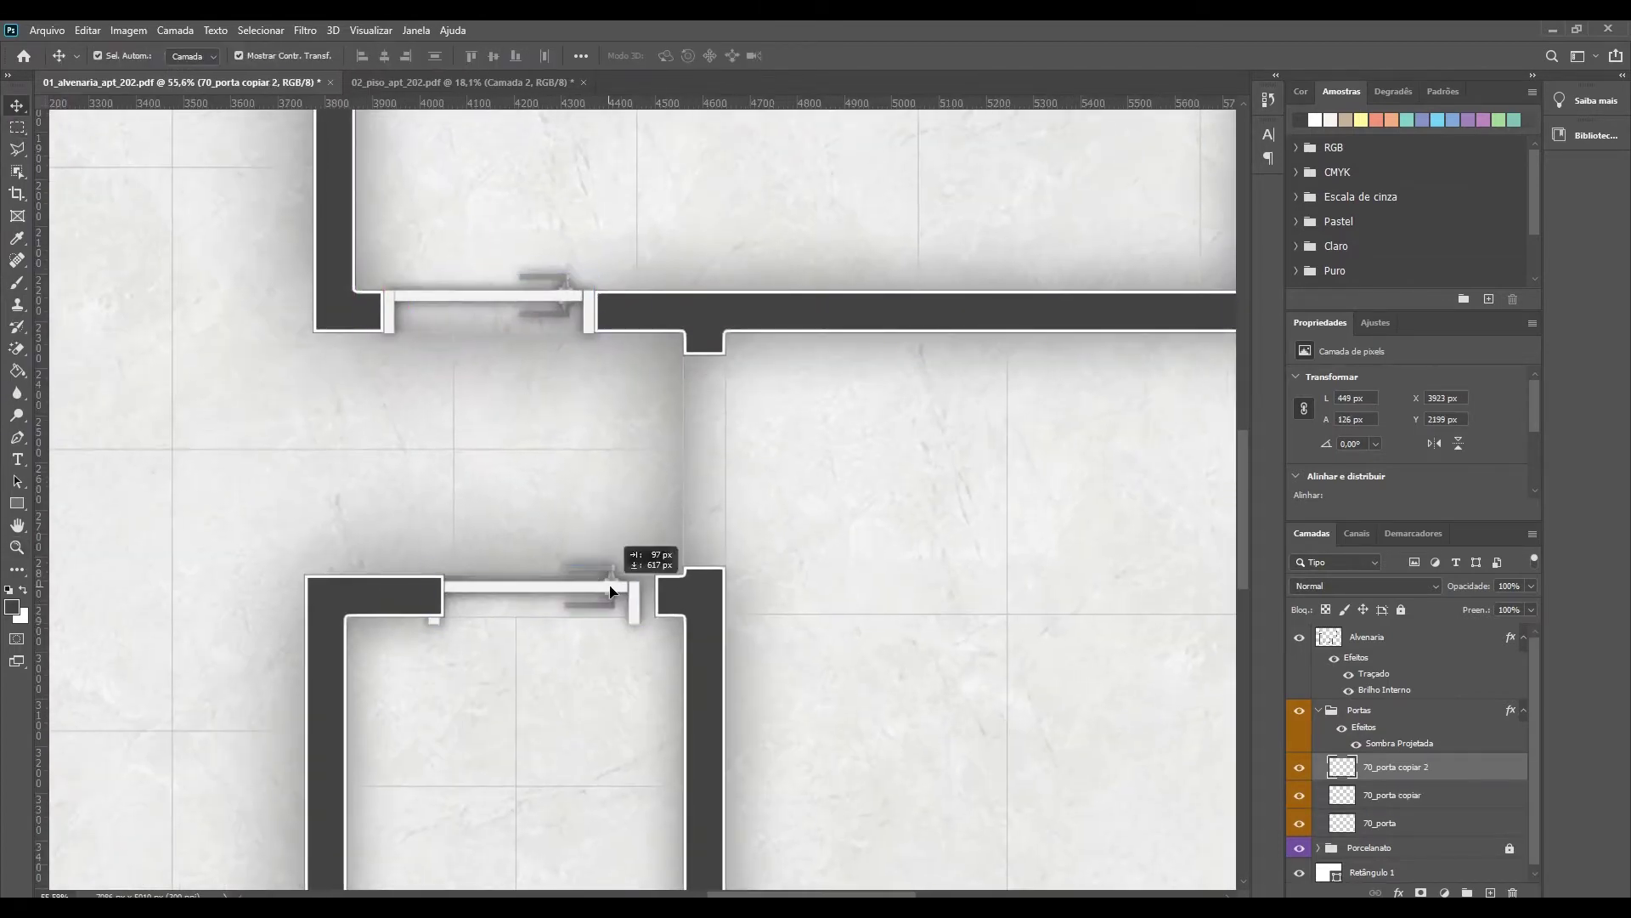
Step: Align the copied door with the wall edge and nudge it down one pixel
{"action": "right_click", "coordinate": [609, 592]}
{"action": "key", "text": "Escape"}
{"action": "scroll", "coordinate": [528, 454], "scroll_direction": "up", "scroll_amount": 5}
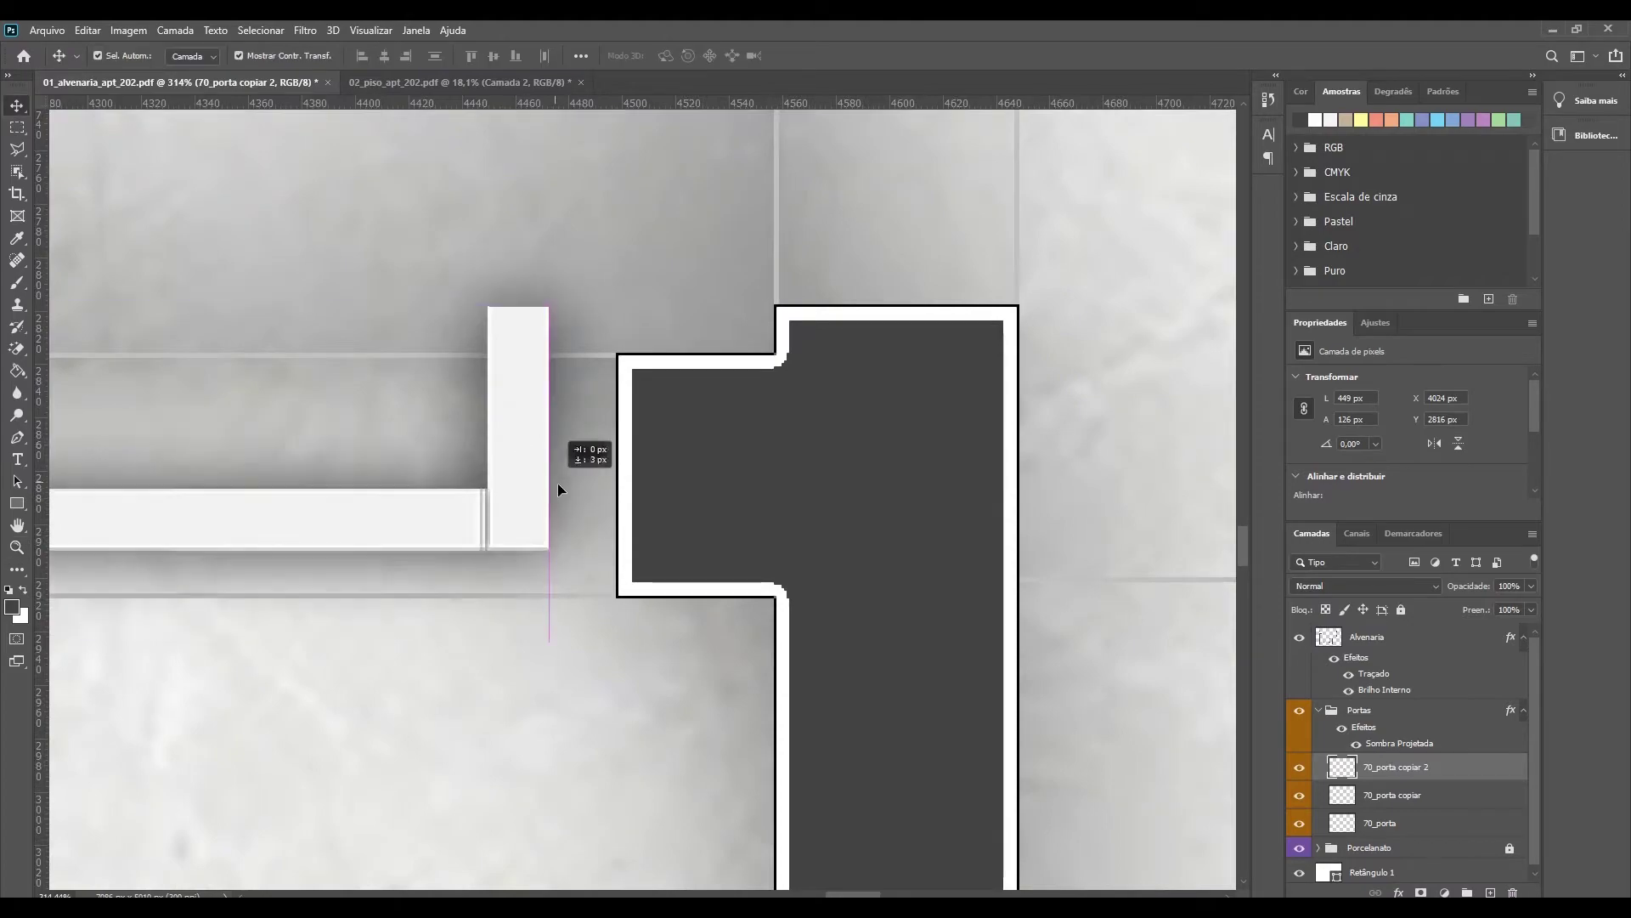
{"action": "left_click_drag", "start_coordinate": [528, 459], "coordinate": [588, 495]}
{"action": "scroll", "coordinate": [588, 494], "scroll_direction": "down", "scroll_amount": 3}
{"action": "scroll", "coordinate": [520, 527], "scroll_direction": "up", "scroll_amount": 3}
{"action": "scroll", "coordinate": [454, 362], "scroll_direction": "up", "scroll_amount": 3}
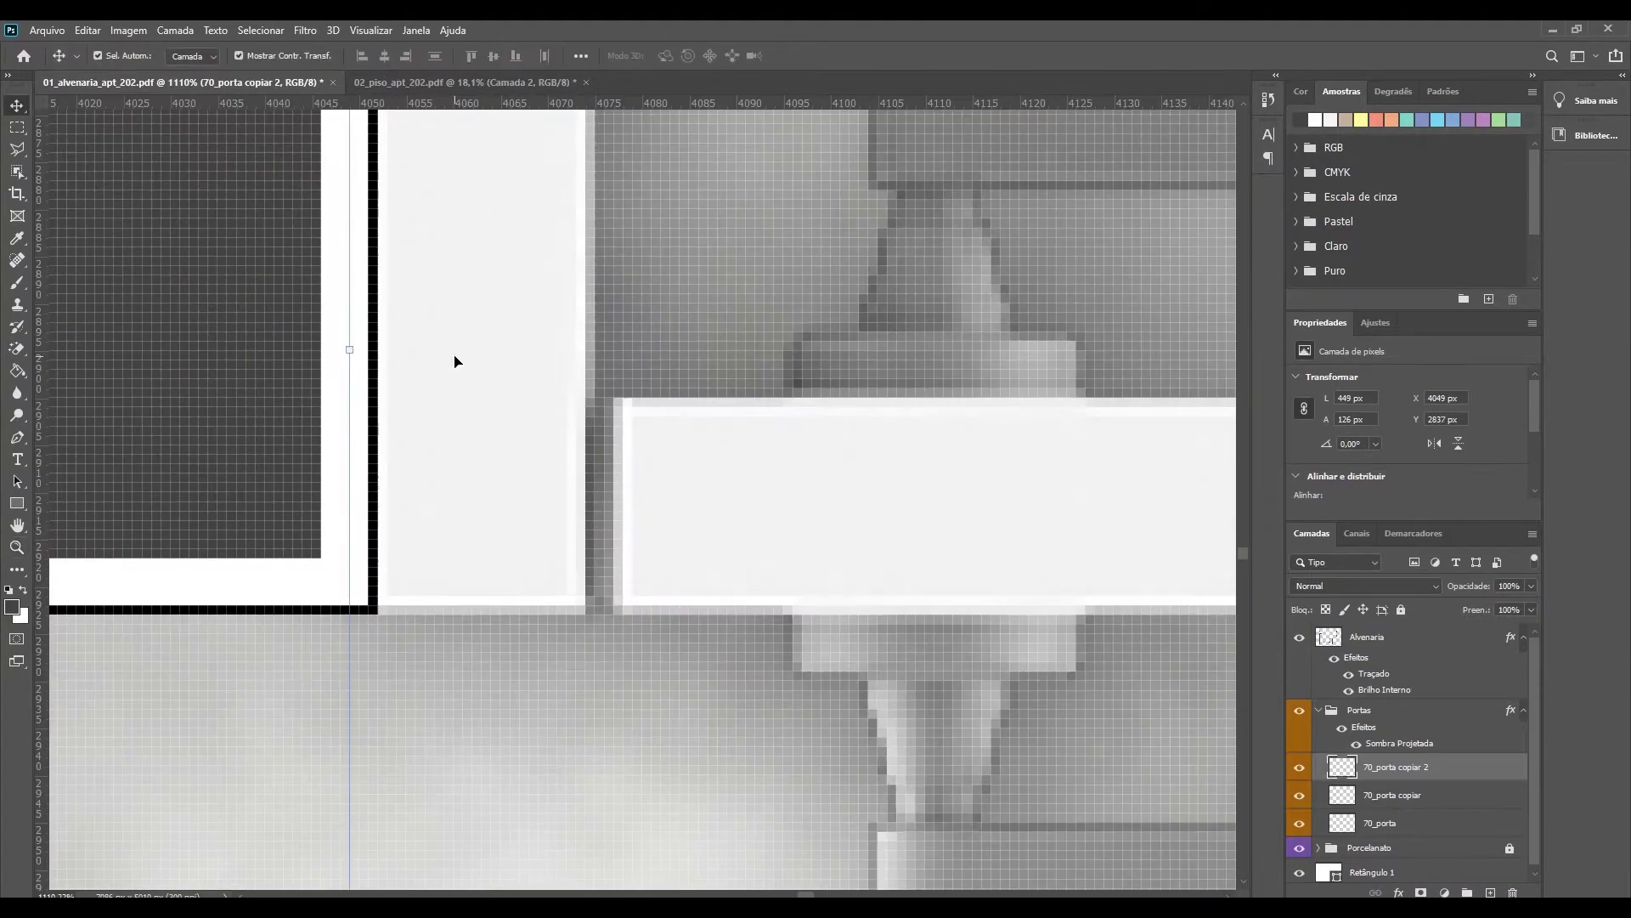
{"action": "key", "text": "Down"}
{"action": "scroll", "coordinate": [648, 356], "scroll_direction": "up", "scroll_amount": 2}
Step: Select part of the door frame and confirm the door resize
{"action": "key", "text": "m"}
{"action": "left_click_drag", "start_coordinate": [181, 311], "coordinate": [573, 438]}
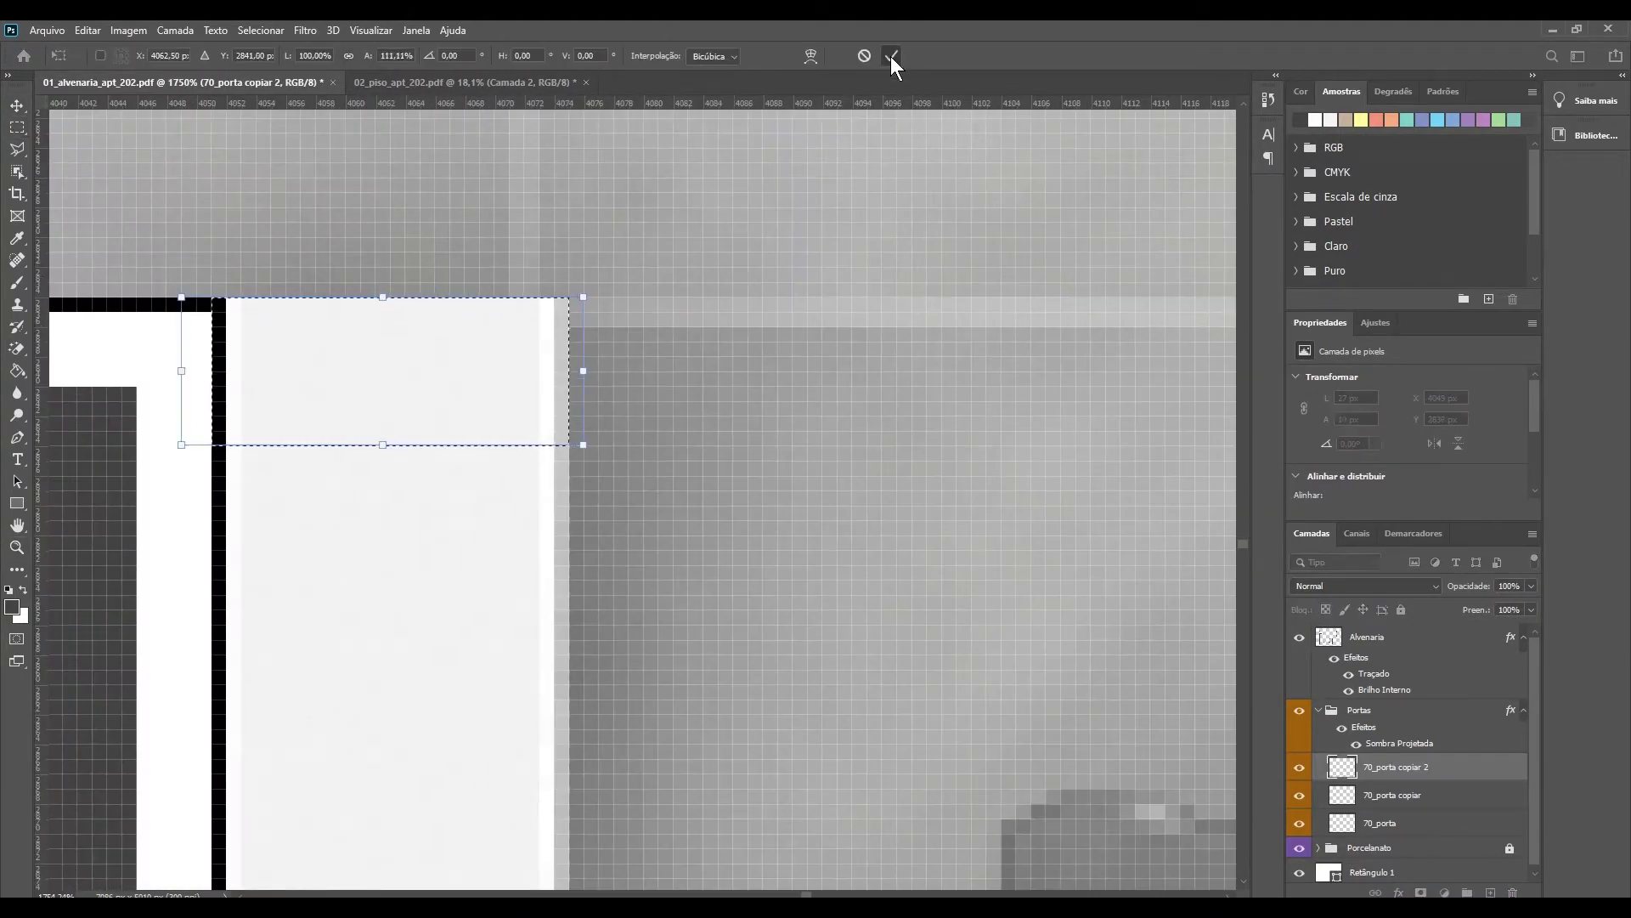
{"action": "left_click", "coordinate": [891, 56]}
{"action": "scroll", "coordinate": [287, 299], "scroll_direction": "down", "scroll_amount": 5}
{"action": "scroll", "coordinate": [287, 299], "scroll_direction": "up", "scroll_amount": 4}
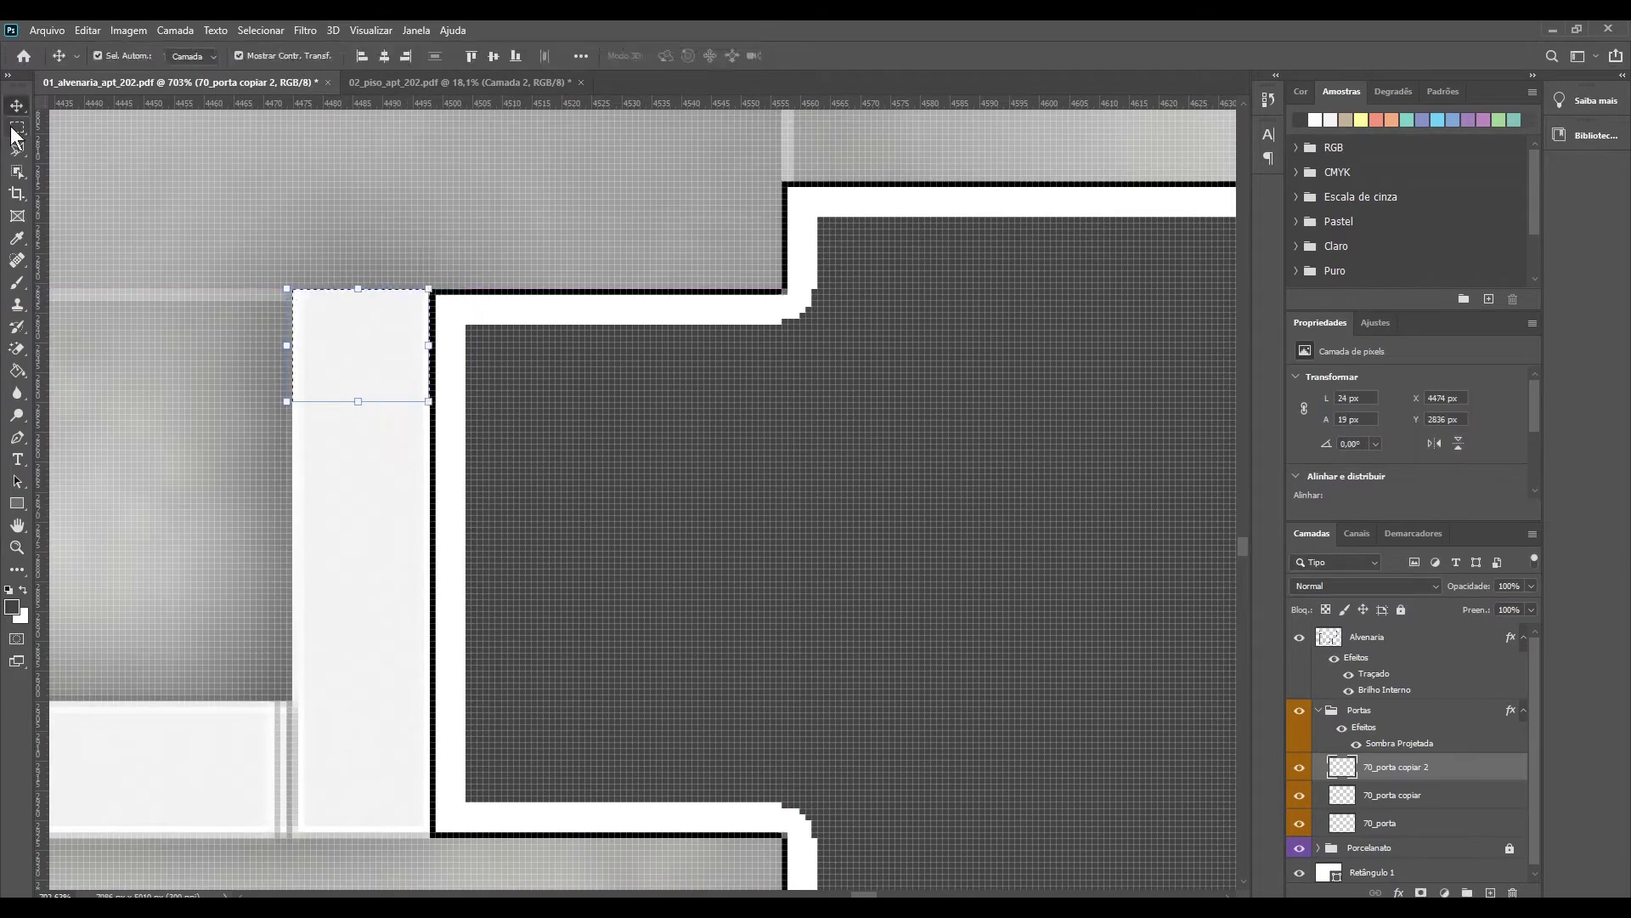
{"action": "key", "text": "ctrl+0"}
{"action": "scroll", "coordinate": [466, 240], "scroll_direction": "up", "scroll_amount": 5}
{"action": "left_click_drag", "start_coordinate": [467, 241], "coordinate": [787, 489]}
Step: Place another door copy in the wall opening, nudged down 2 pixels, and check its edge
{"action": "key", "text": "ctrl+t"}
{"action": "key", "text": "Return"}
{"action": "scroll", "coordinate": [752, 348], "scroll_direction": "up", "scroll_amount": 5}
{"action": "left_click_drag", "start_coordinate": [555, 380], "coordinate": [741, 342]}
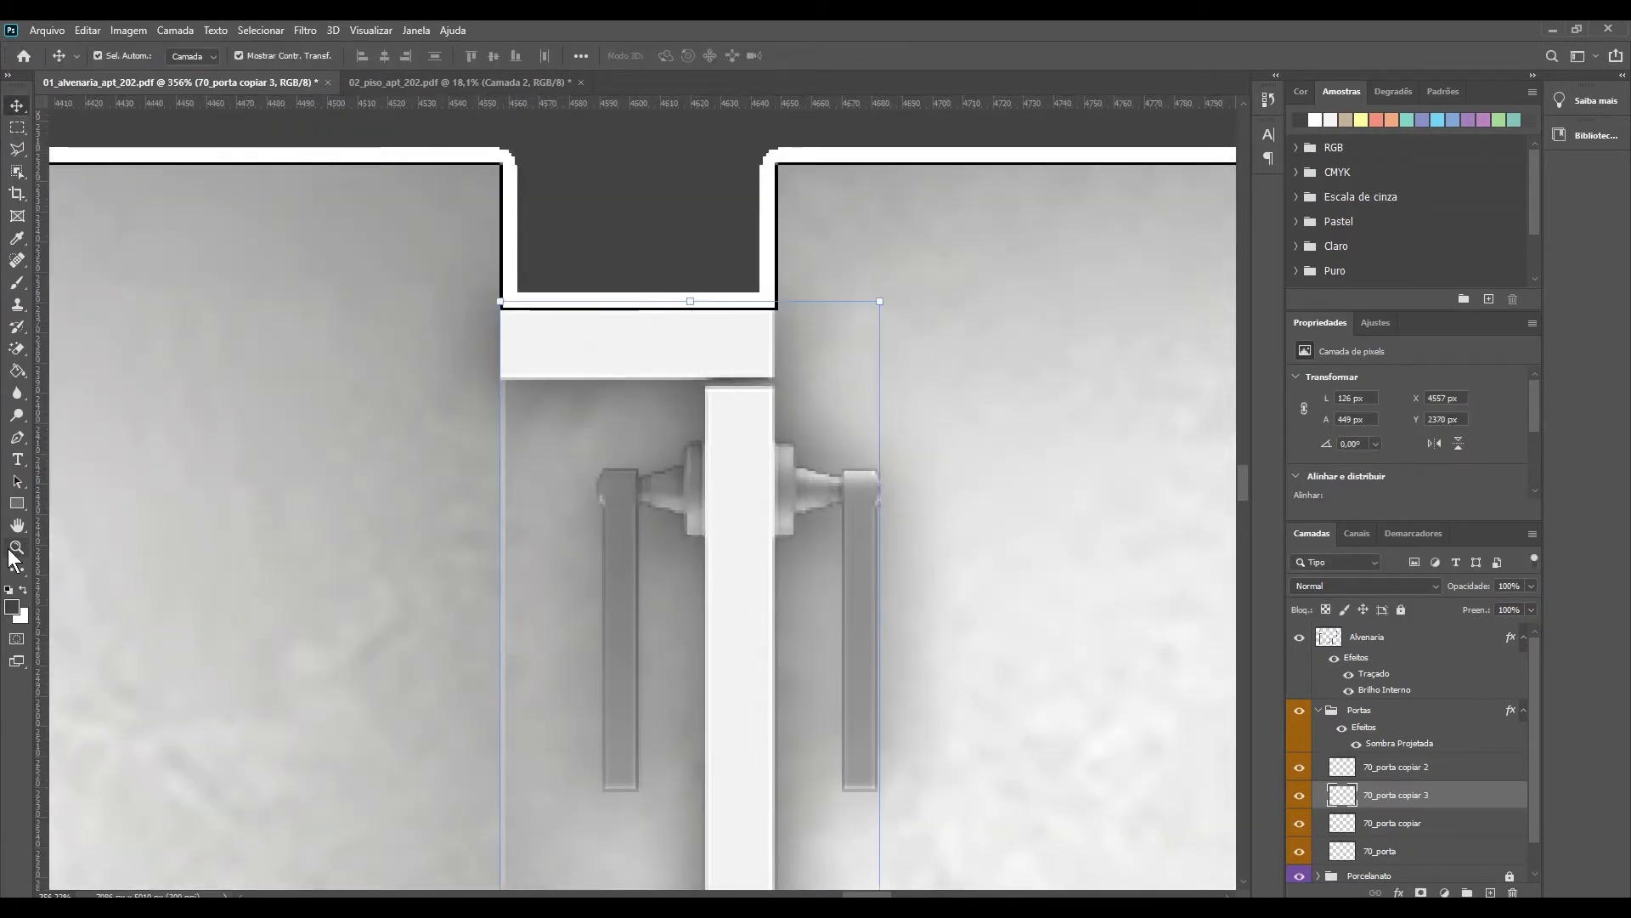
{"action": "scroll", "coordinate": [655, 430], "scroll_direction": "up", "scroll_amount": 3}
{"action": "scroll", "coordinate": [580, 747], "scroll_direction": "down", "scroll_amount": 3}
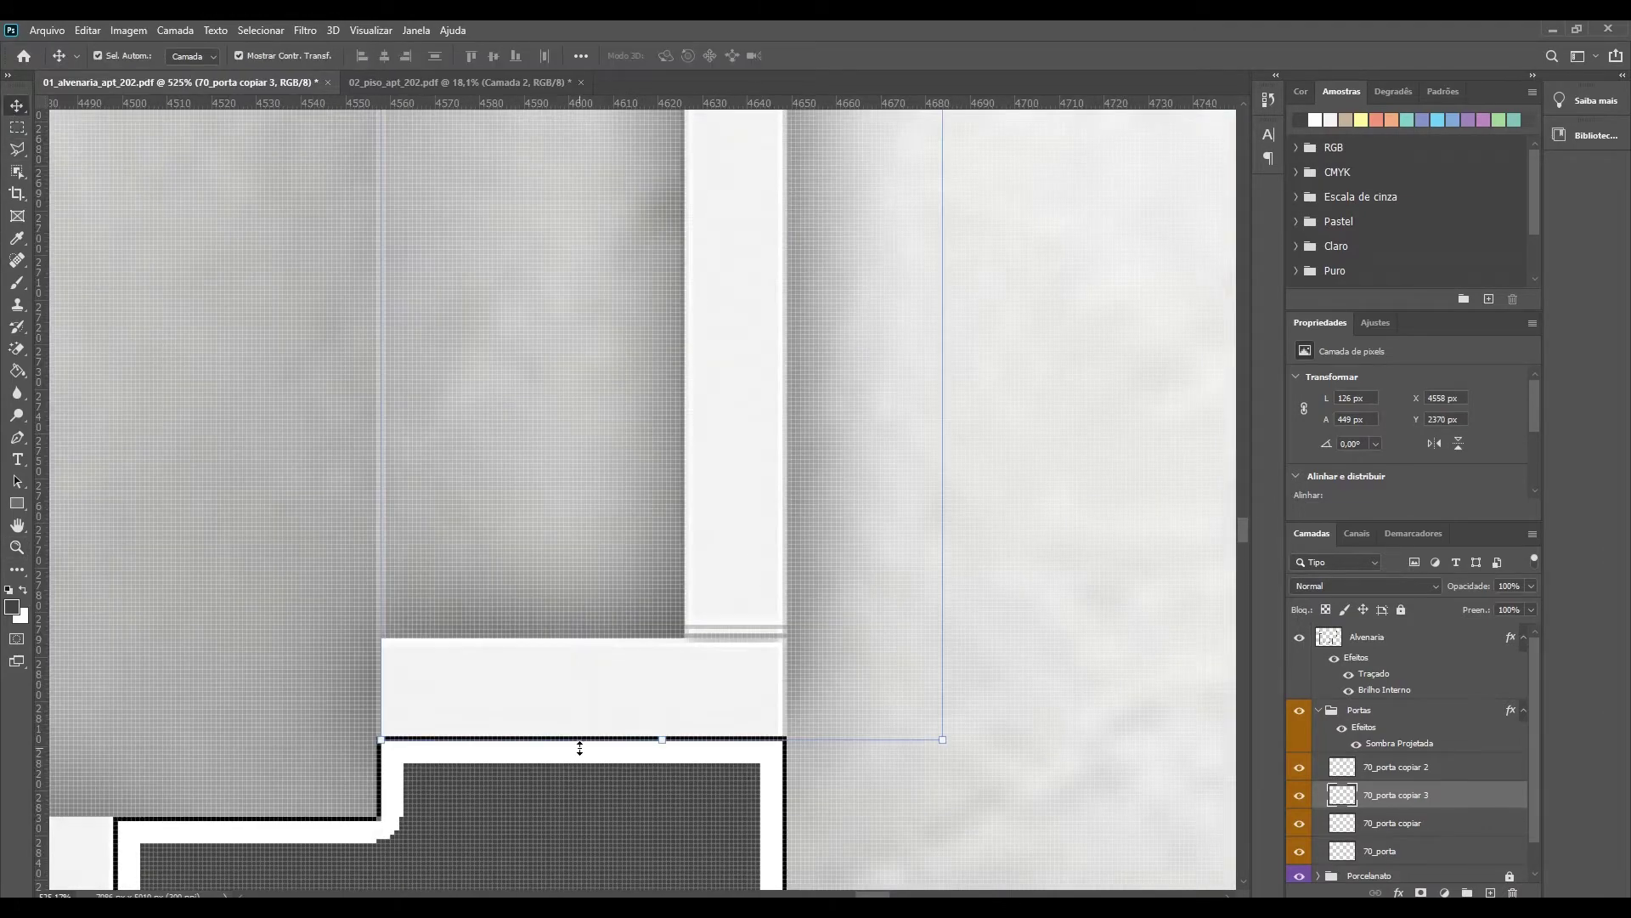
{"action": "key", "text": "Down"}
{"action": "key", "text": "Down"}
{"action": "scroll", "coordinate": [513, 551], "scroll_direction": "up", "scroll_amount": 3}
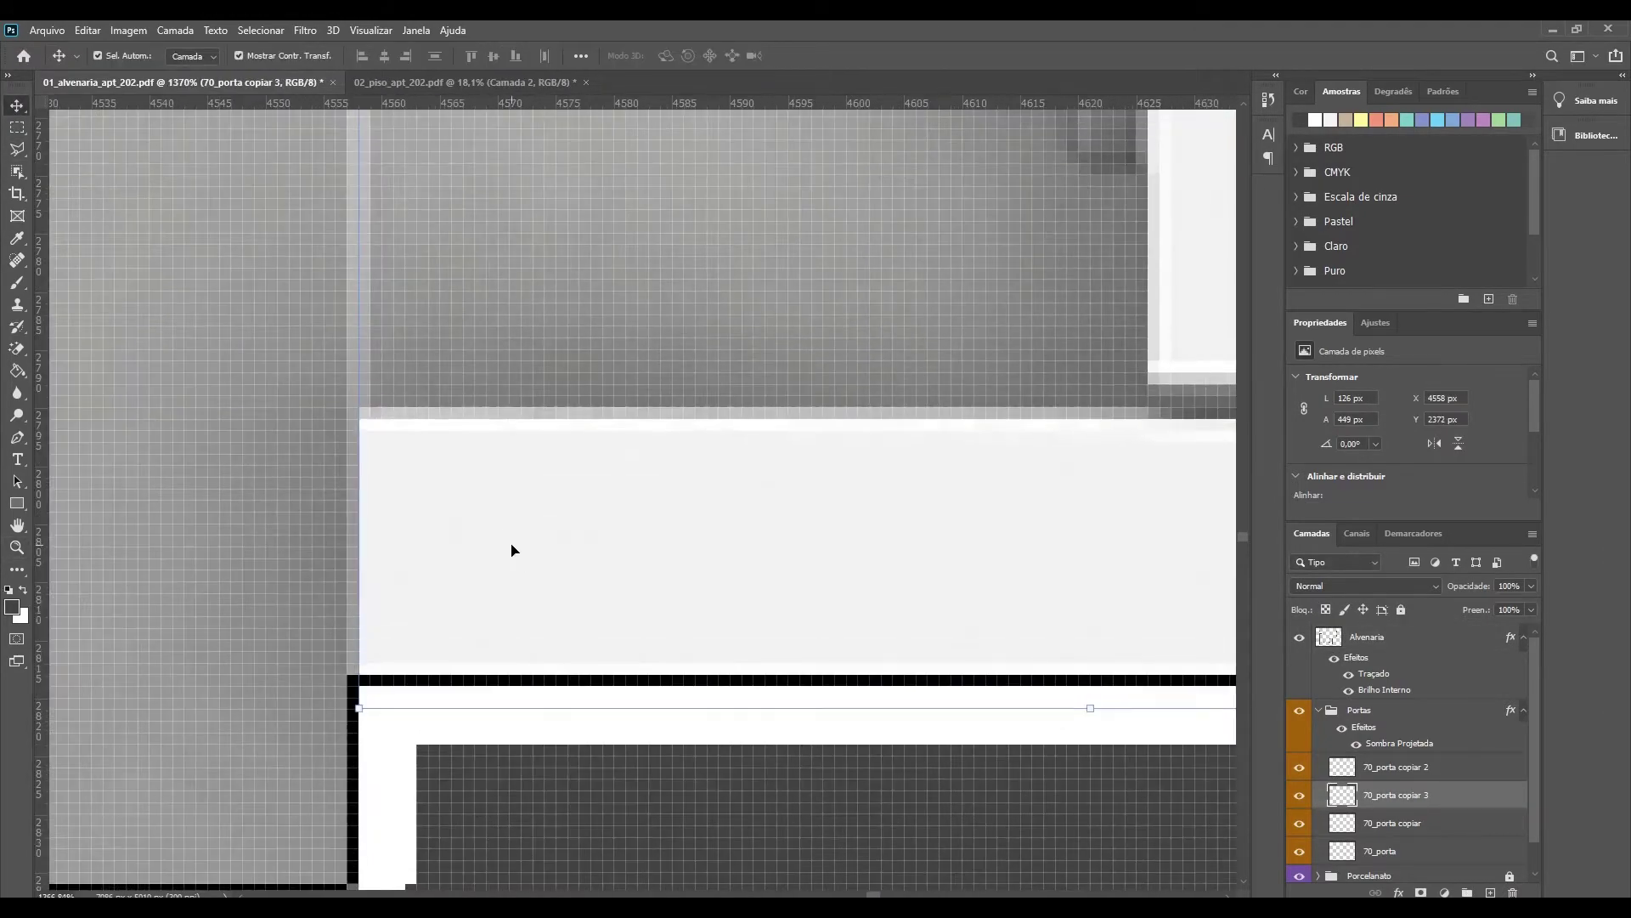
{"action": "left_click", "coordinate": [17, 548]}
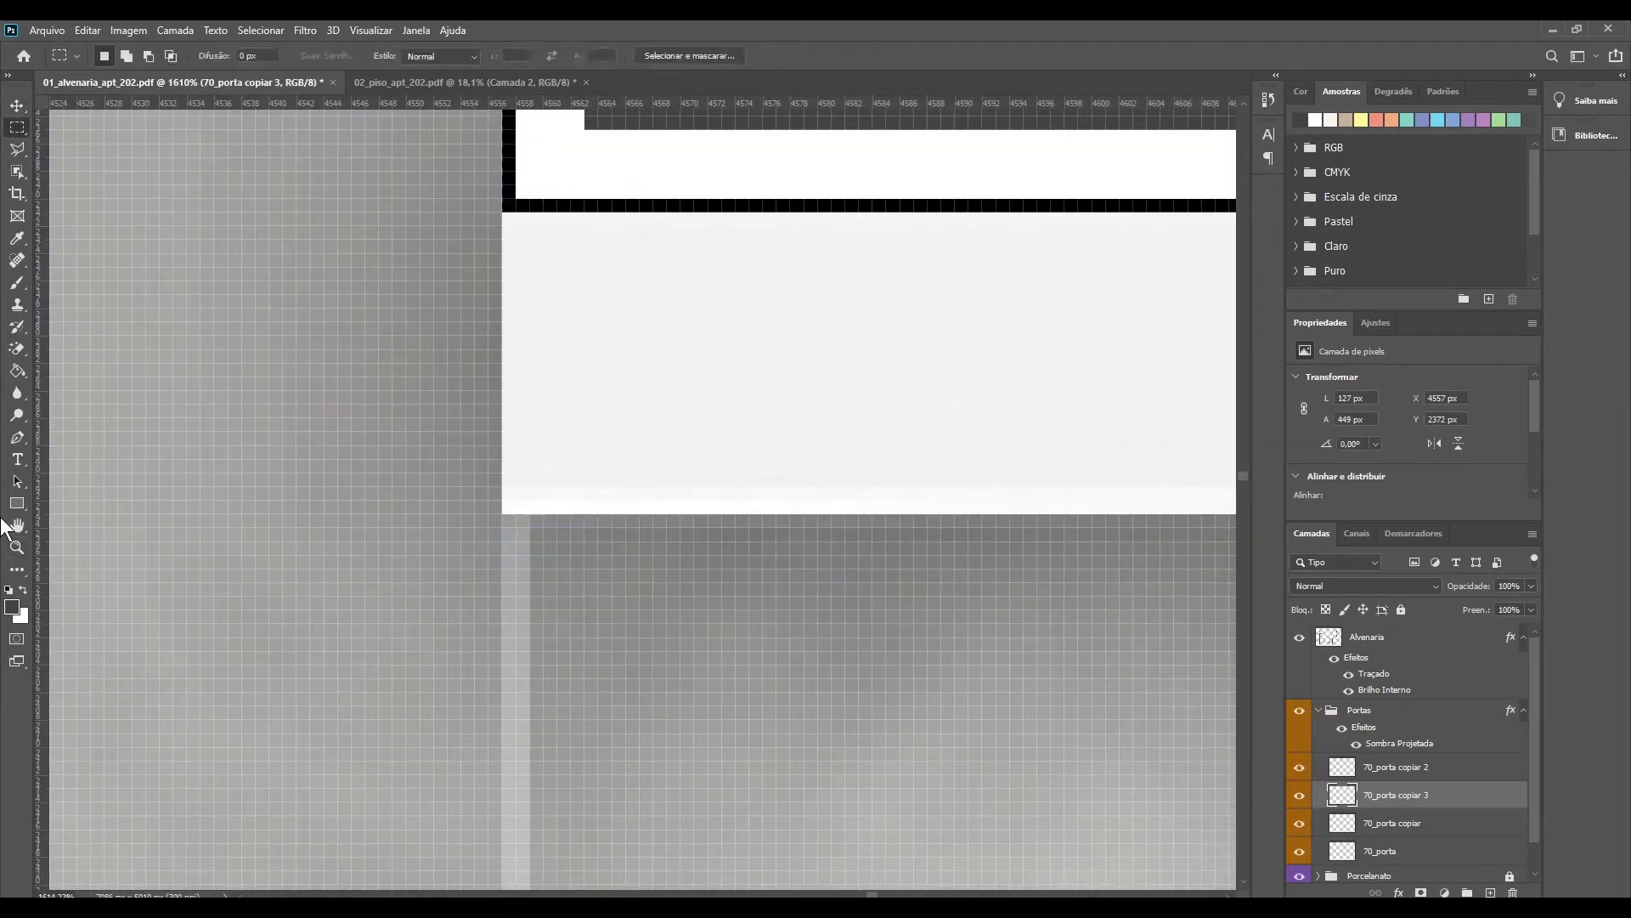
{"action": "key", "text": "ctrl+0"}
{"action": "scroll", "coordinate": [454, 545], "scroll_direction": "up", "scroll_amount": 3}
Step: Drop the 71_porta_duas_folhas double-door image into the plan and scale it to 13%
{"action": "key", "text": "alt+Tab"}
{"action": "key", "text": "alt+Tab"}
{"action": "left_click_drag", "start_coordinate": [558, 582], "coordinate": [557, 582]}
{"action": "double_click", "coordinate": [319, 55]}
{"action": "type", "text": "13"}
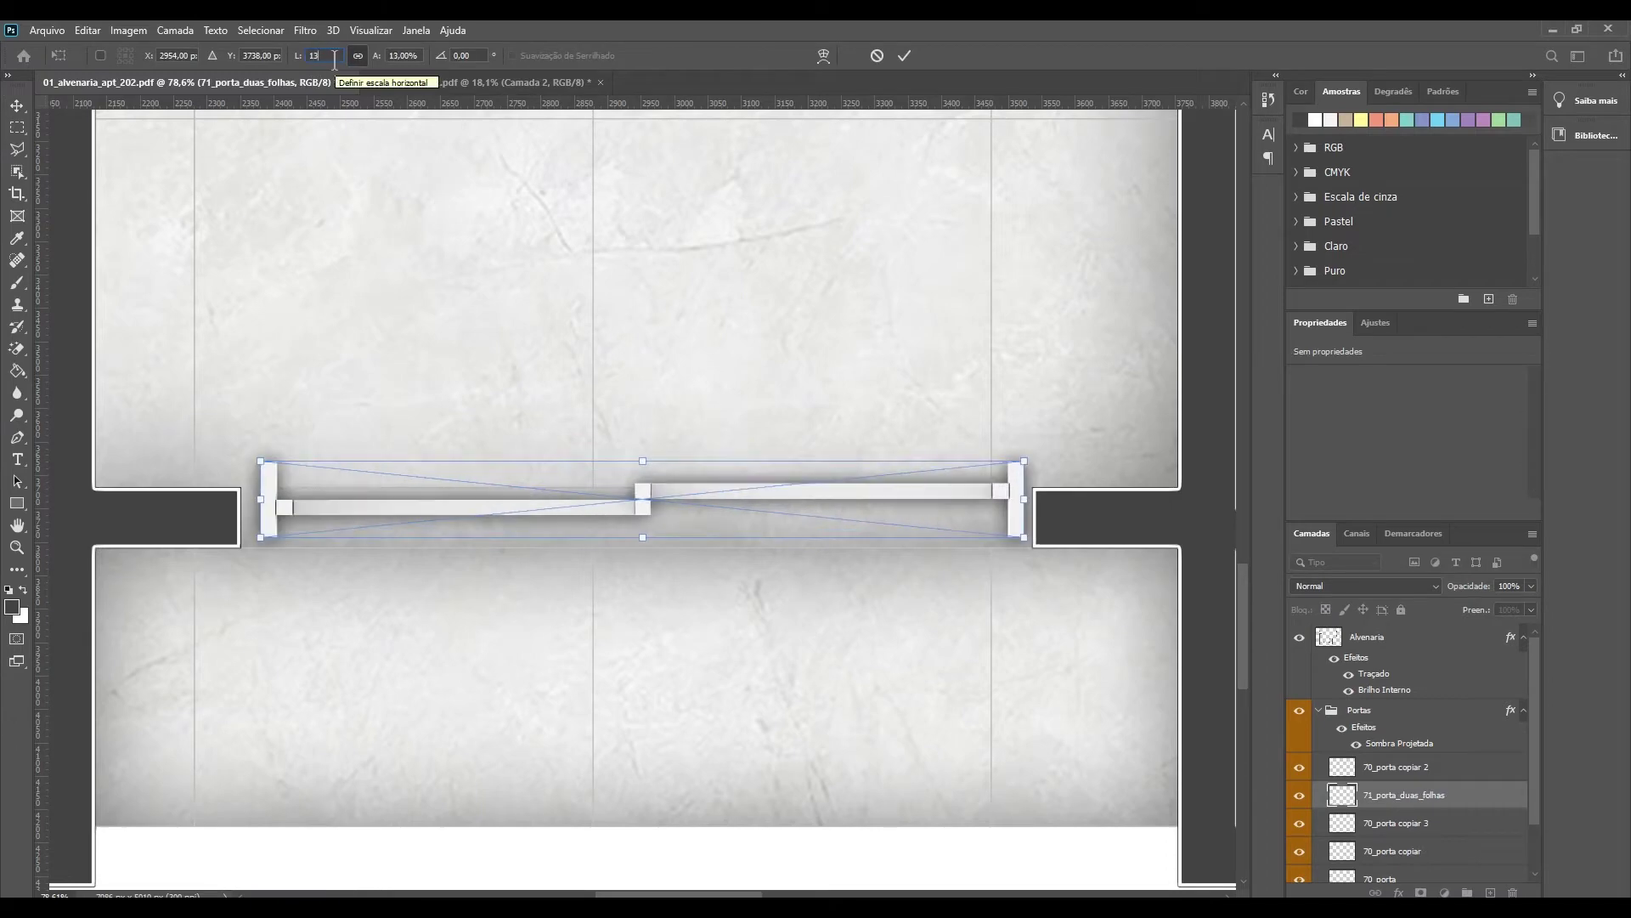
Step: Commit the sliding door at 13%, move it into the wide opening and rasterize its layer
{"action": "key", "text": "Return"}
{"action": "left_click", "coordinate": [18, 549]}
{"action": "left_click_drag", "start_coordinate": [663, 500], "coordinate": [657, 519]}
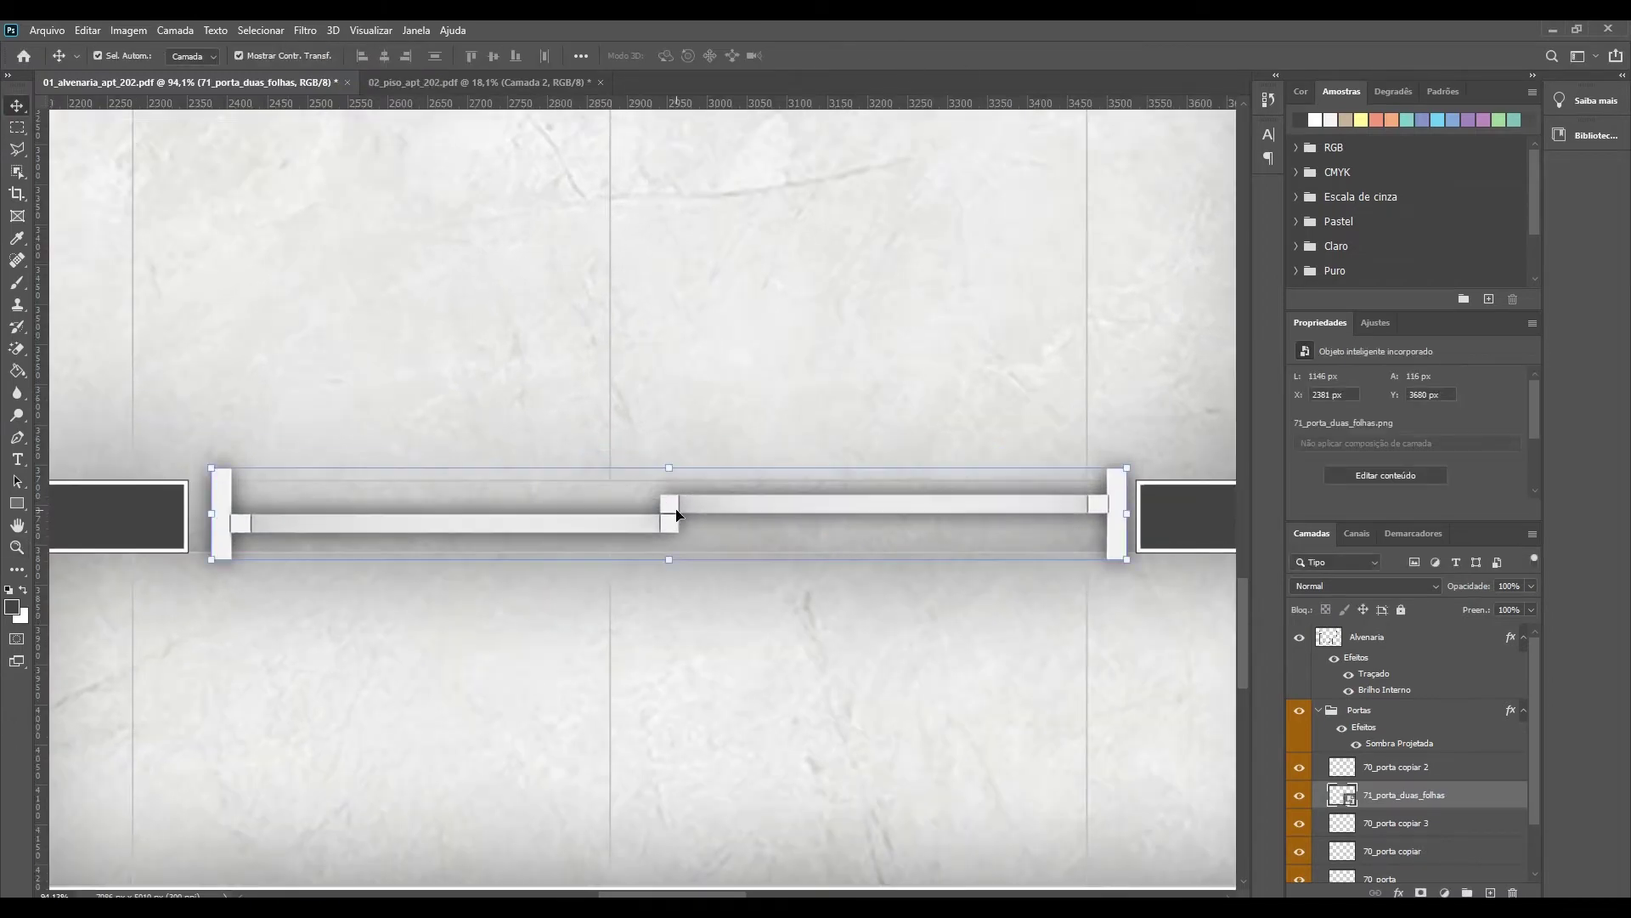
{"action": "right_click", "coordinate": [1402, 794]}
{"action": "left_click", "coordinate": [1444, 332]}
Step: Stretch the sliding door and shift its right end 18 px so it spans the opening
{"action": "key", "text": "ctrl+plus"}
{"action": "left_click_drag", "start_coordinate": [357, 527], "coordinate": [342, 535]}
{"action": "key", "text": "z"}
{"action": "left_click_drag", "start_coordinate": [164, 418], "coordinate": [492, 510]}
{"action": "left_click_drag", "start_coordinate": [732, 481], "coordinate": [756, 481]}
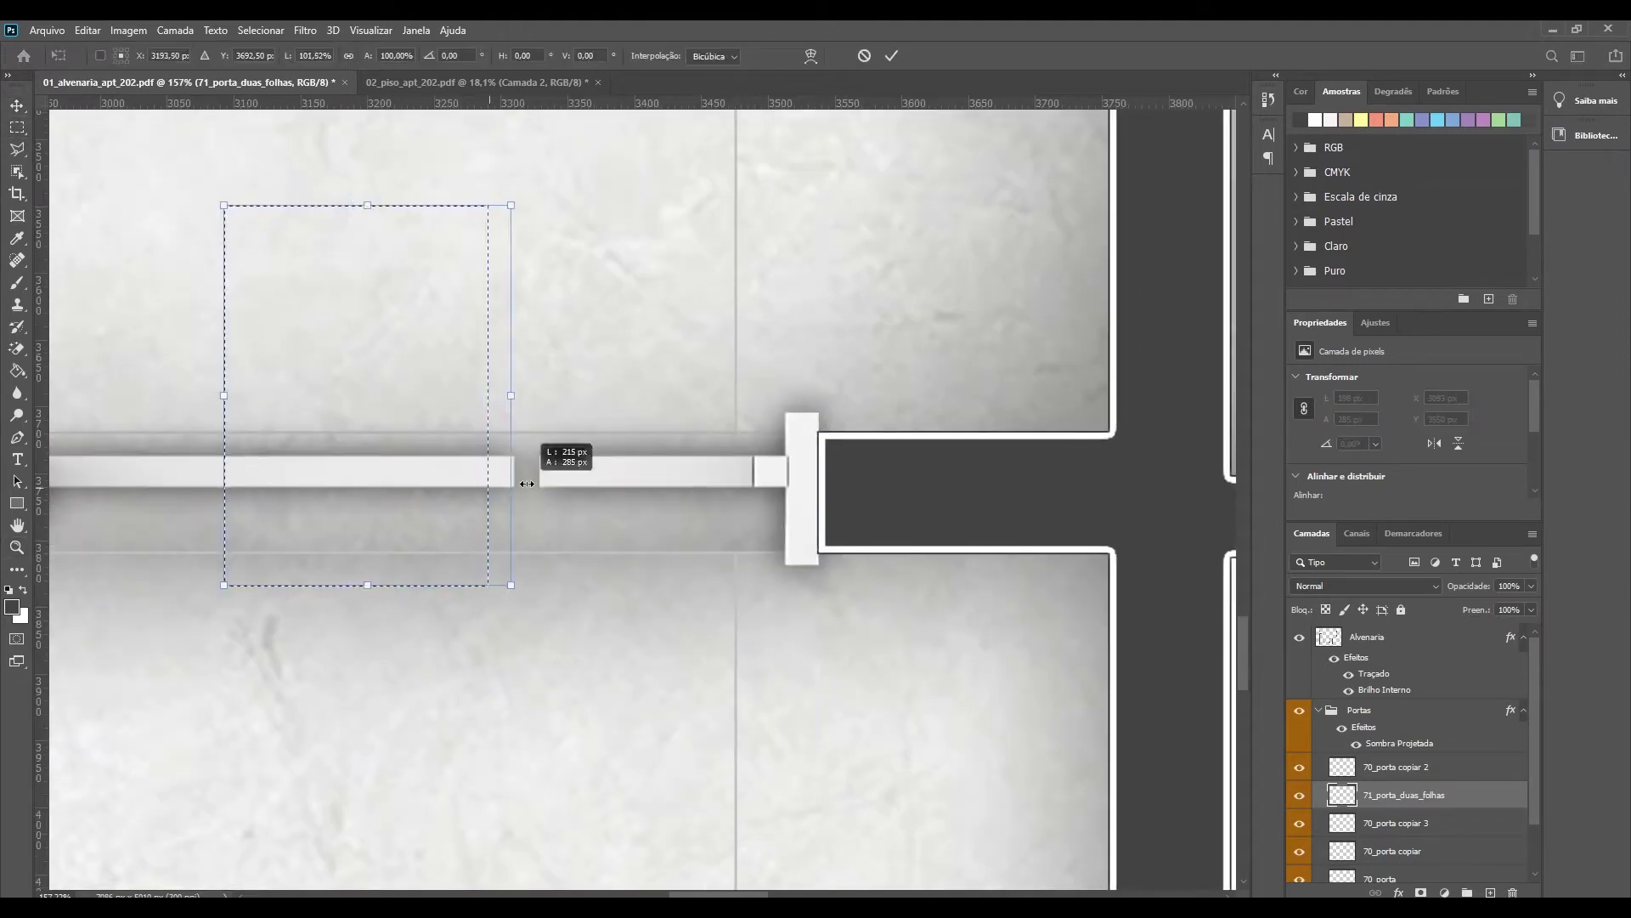
{"action": "key", "text": "z"}
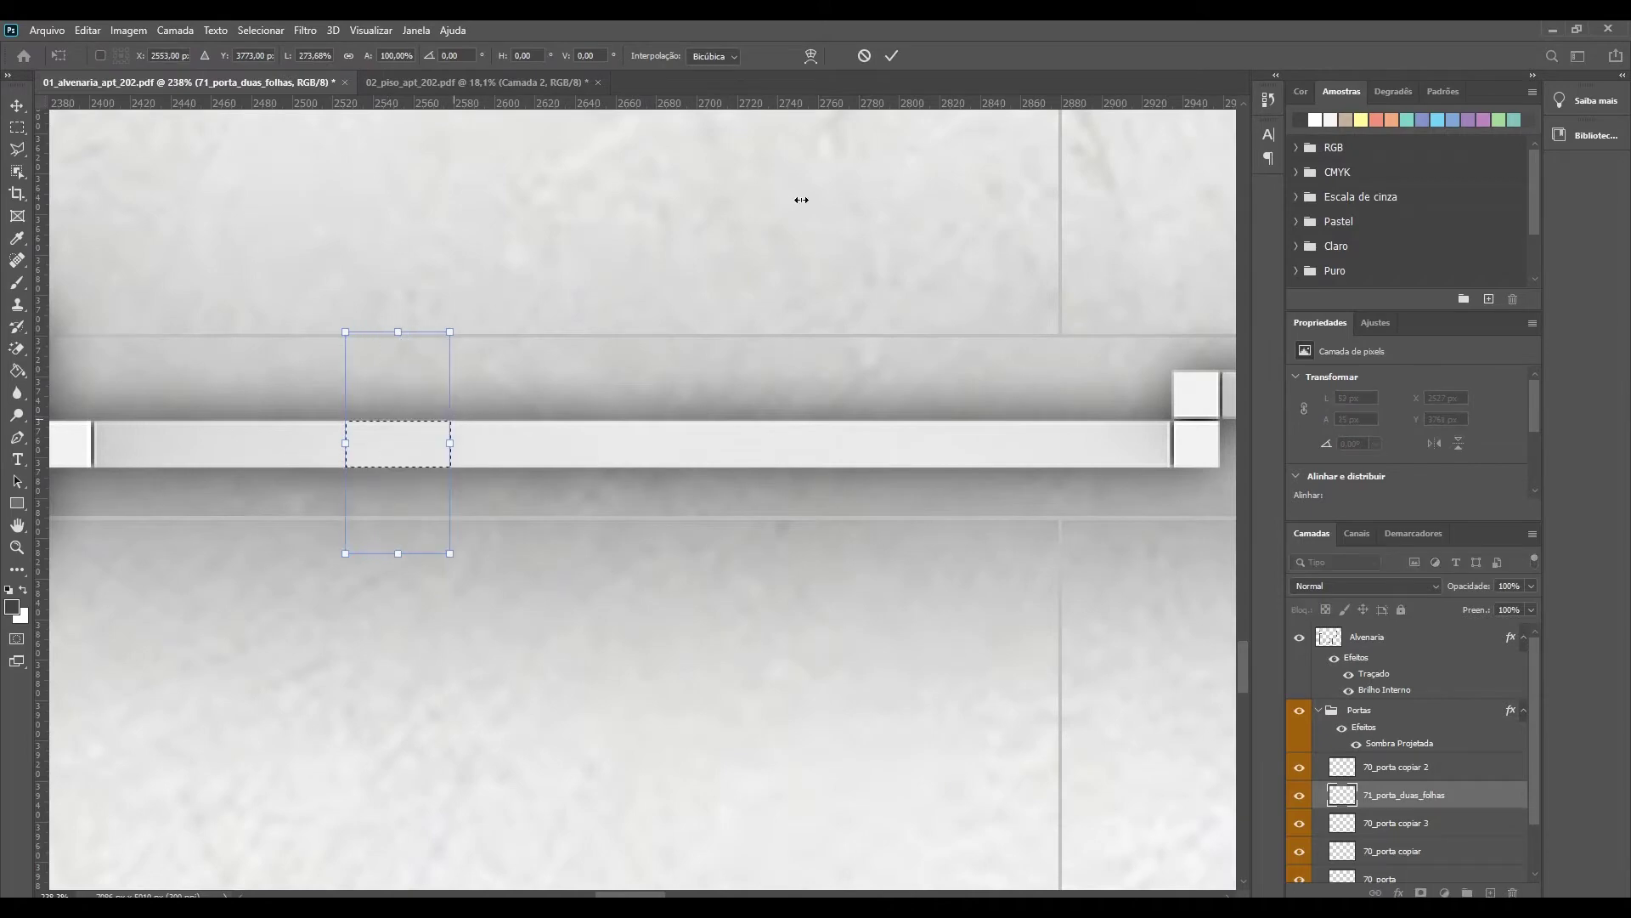
{"action": "scroll", "coordinate": [215, 169], "scroll_direction": "up", "scroll_amount": 2}
{"action": "left_click_drag", "start_coordinate": [164, 156], "coordinate": [215, 169]}
{"action": "scroll", "coordinate": [454, 363], "scroll_direction": "down", "scroll_amount": 3}
{"action": "scroll", "coordinate": [276, 181], "scroll_direction": "right", "scroll_amount": 10}
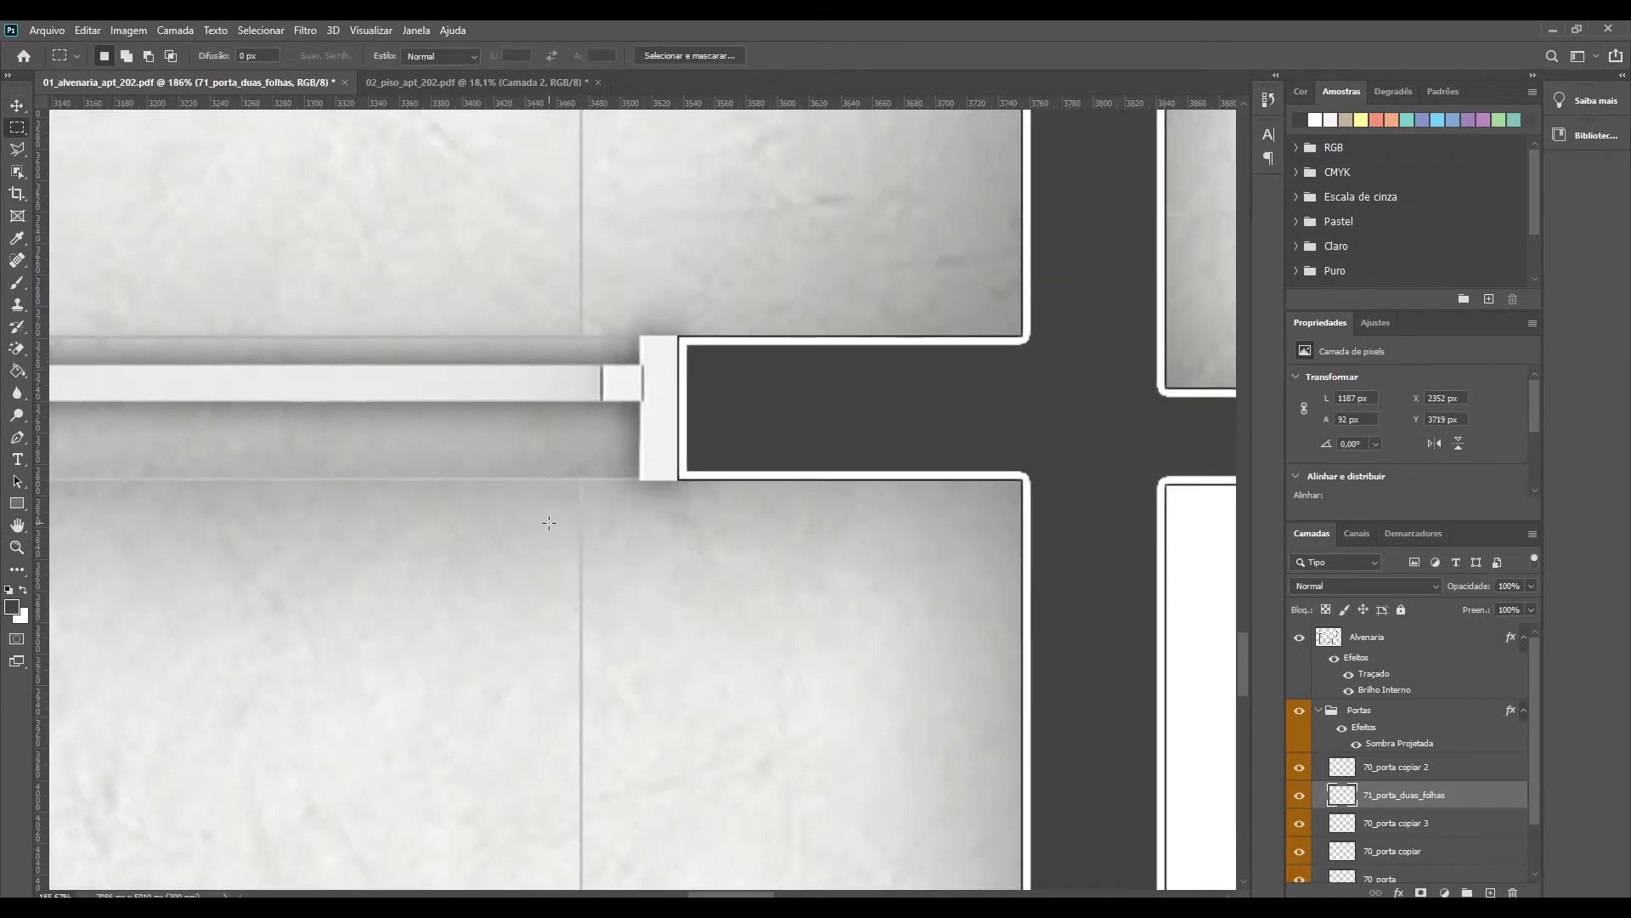
Step: Fit the plan on screen, collapse the doors group and set Porcelanato fill to 80%
{"action": "key", "text": "z"}
{"action": "key", "text": "ctrl+0"}
{"action": "left_click", "coordinate": [1318, 709]}
{"action": "left_click", "coordinate": [1516, 764]}
{"action": "left_click_drag", "start_coordinate": [1466, 611], "coordinate": [1413, 695]}
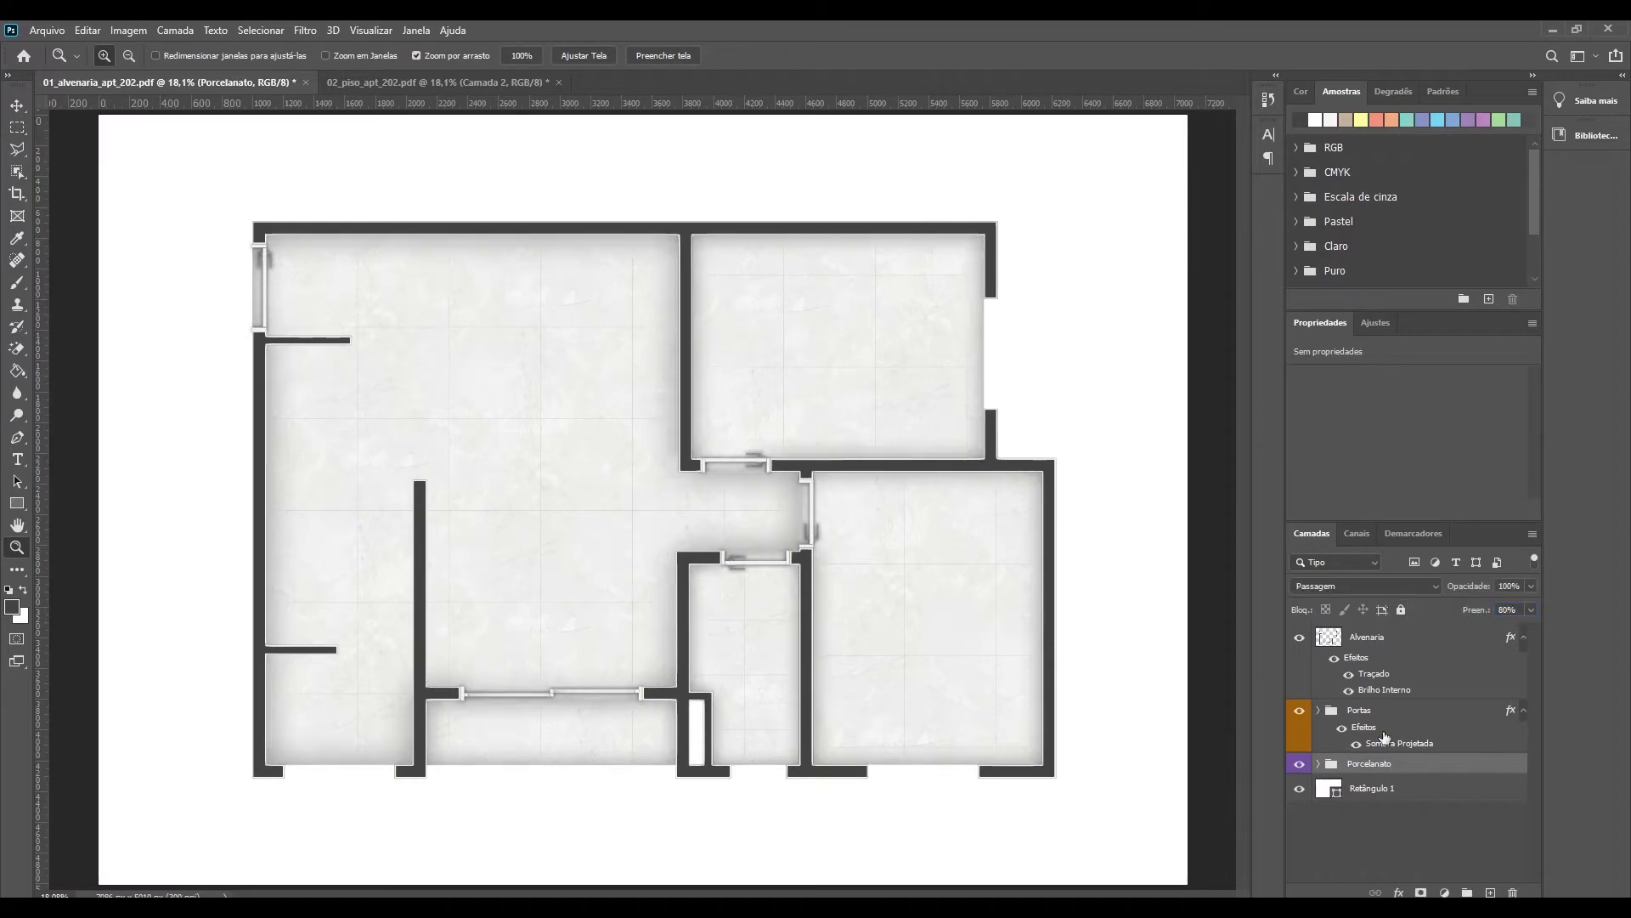
Step: Review the Porcelanato floor layer's style and zoom to the bottom wall opening
{"action": "double_click", "coordinate": [1444, 787]}
{"action": "right_click", "coordinate": [1376, 763]}
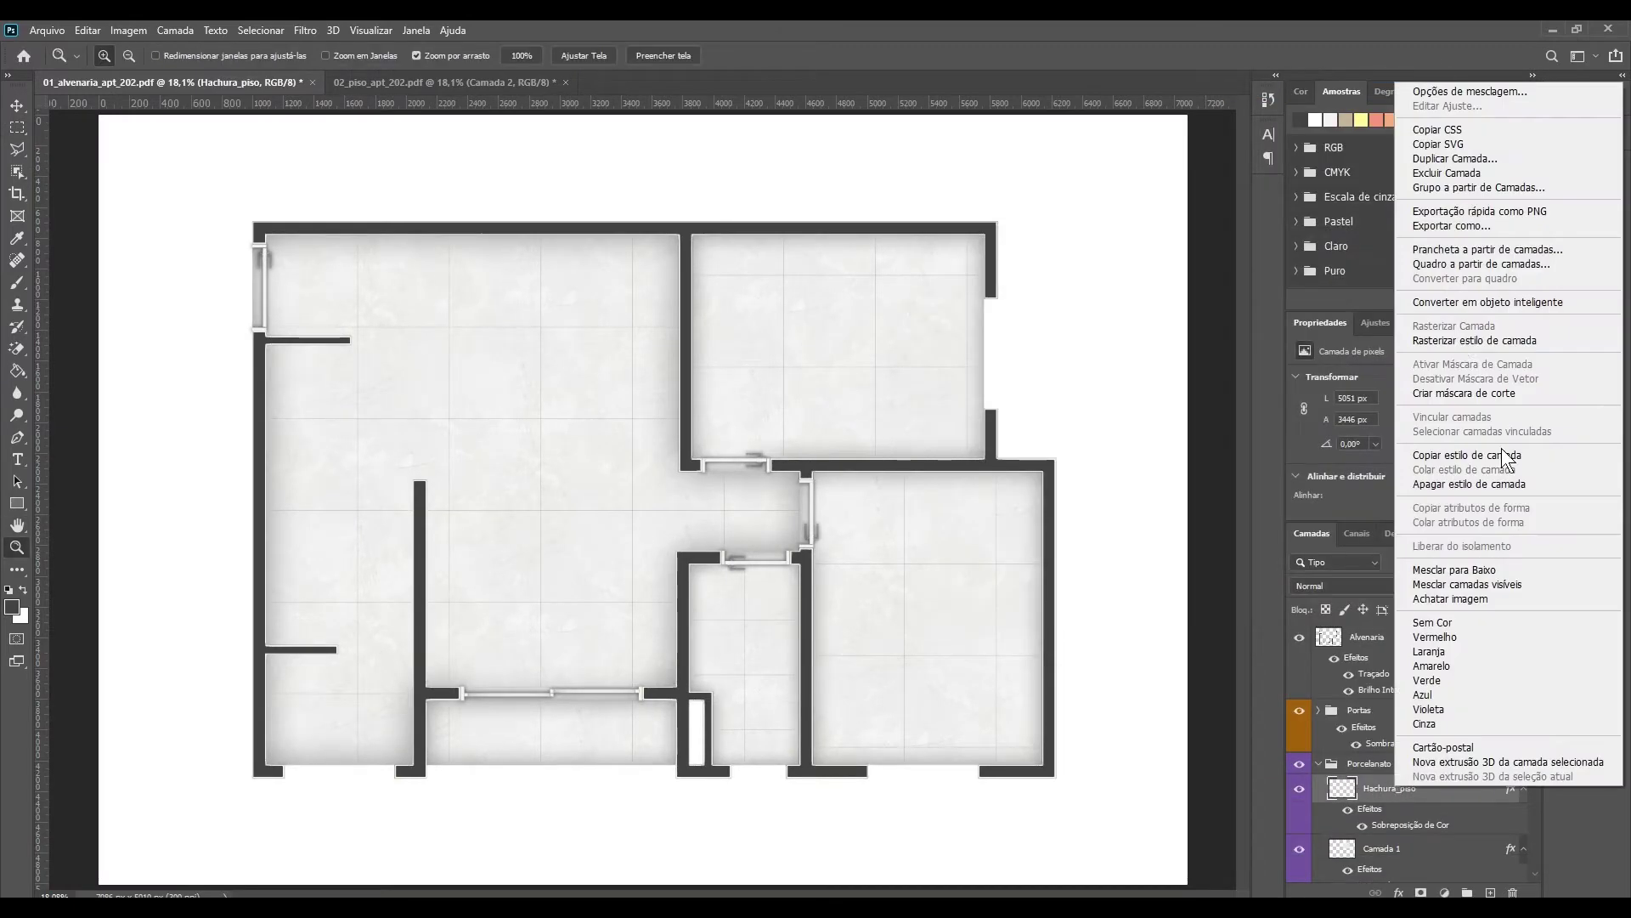
{"action": "left_click", "coordinate": [1499, 512]}
{"action": "left_click", "coordinate": [670, 521]}
{"action": "left_click", "coordinate": [842, 557]}
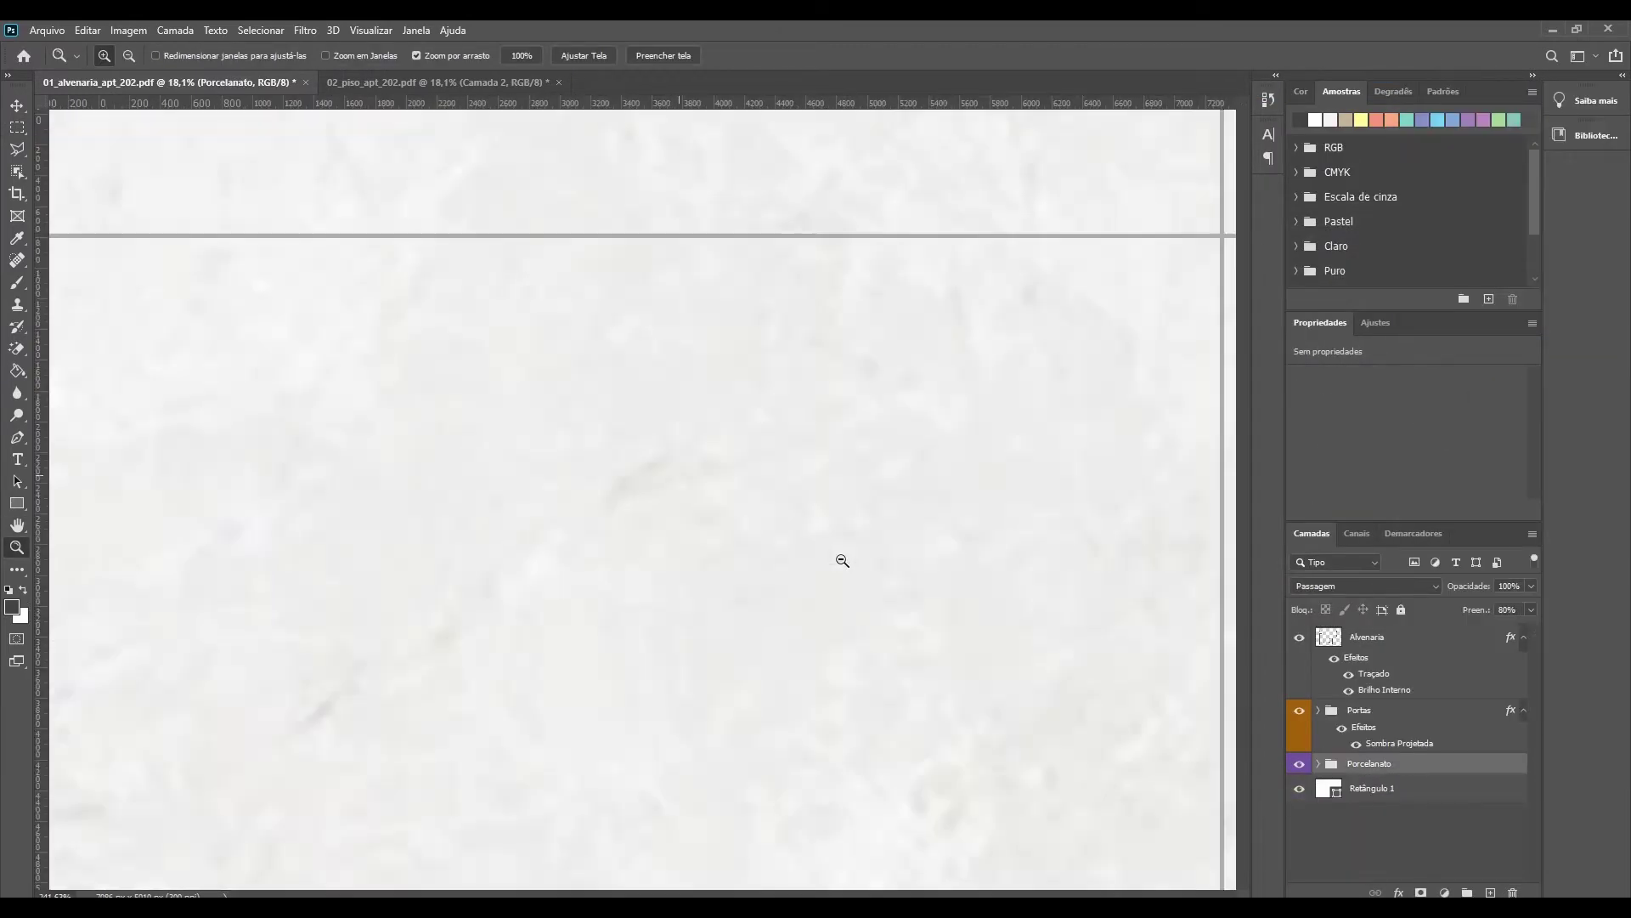
{"action": "right_click", "coordinate": [621, 458]}
{"action": "left_click", "coordinate": [671, 470]}
{"action": "left_click", "coordinate": [706, 455]}
Step: Place the 68_janela window image in the plan and put it in a new Janelas group
{"action": "left_click", "coordinate": [411, 776]}
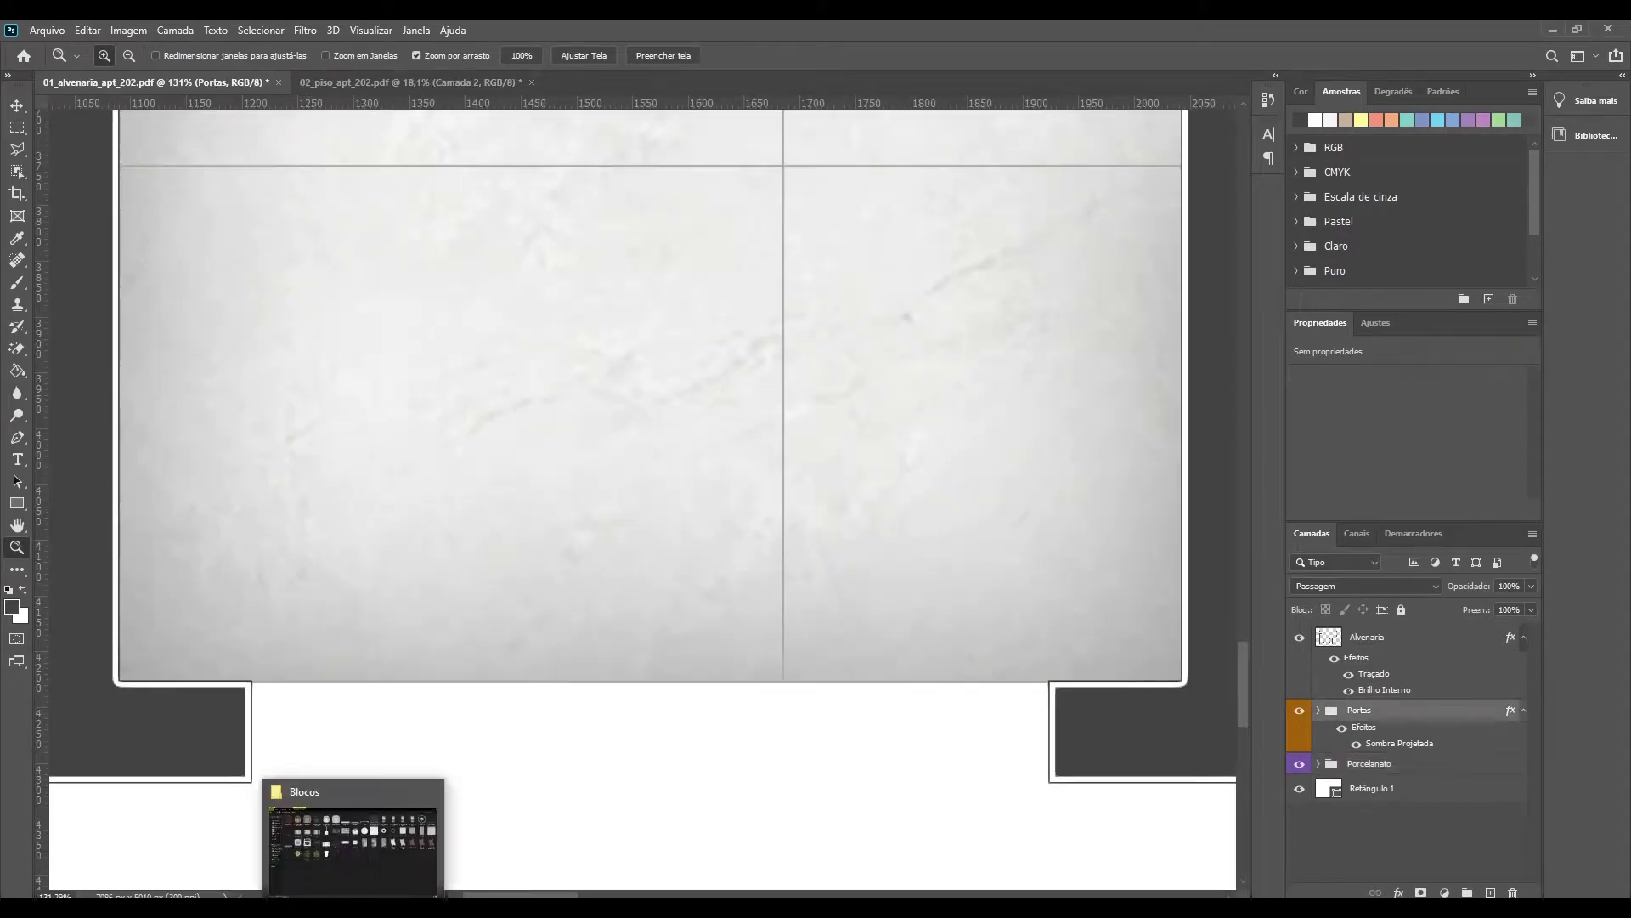
{"action": "left_click", "coordinate": [399, 844]}
{"action": "mouse_move", "coordinate": [317, 862]}
{"action": "left_mouse_down"}
{"action": "mouse_move", "coordinate": [642, 498]}
{"action": "mouse_move", "coordinate": [643, 735]}
{"action": "left_mouse_up"}
{"action": "key", "text": "Return"}
{"action": "right_click", "coordinate": [1385, 713]}
{"action": "left_click", "coordinate": [1468, 243]}
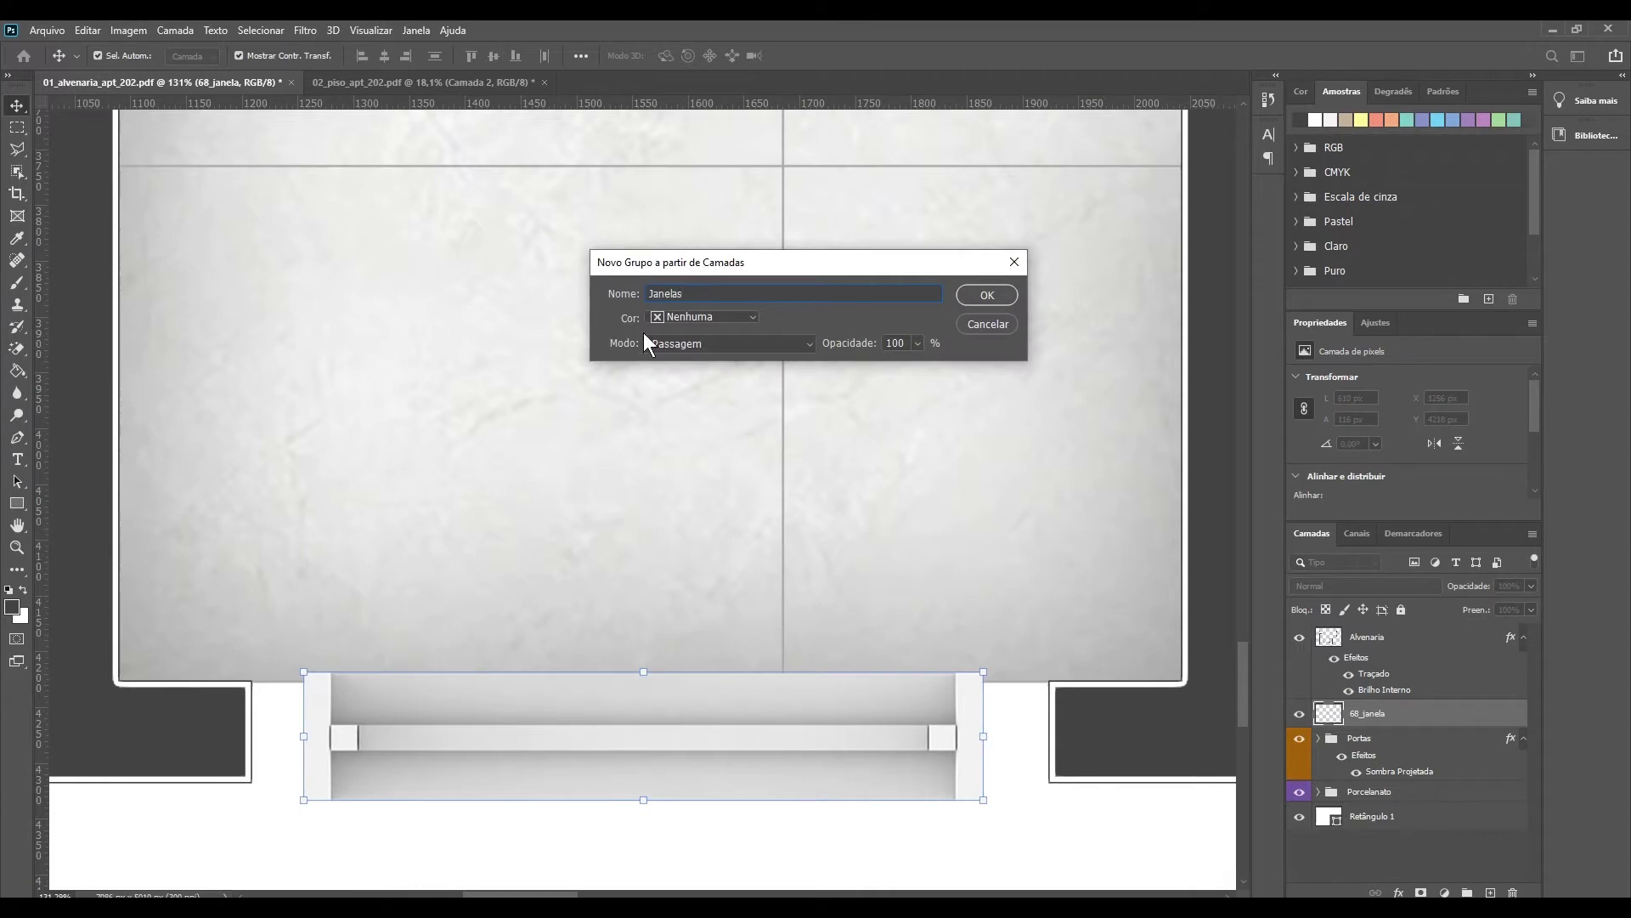
{"action": "key", "text": "Return"}
Step: Shift the window's left end 47 px left, a piece 59 px right, and stretch a section across the gap
{"action": "key", "text": "z"}
{"action": "left_click", "coordinate": [124, 314]}
{"action": "left_click", "coordinate": [17, 106]}
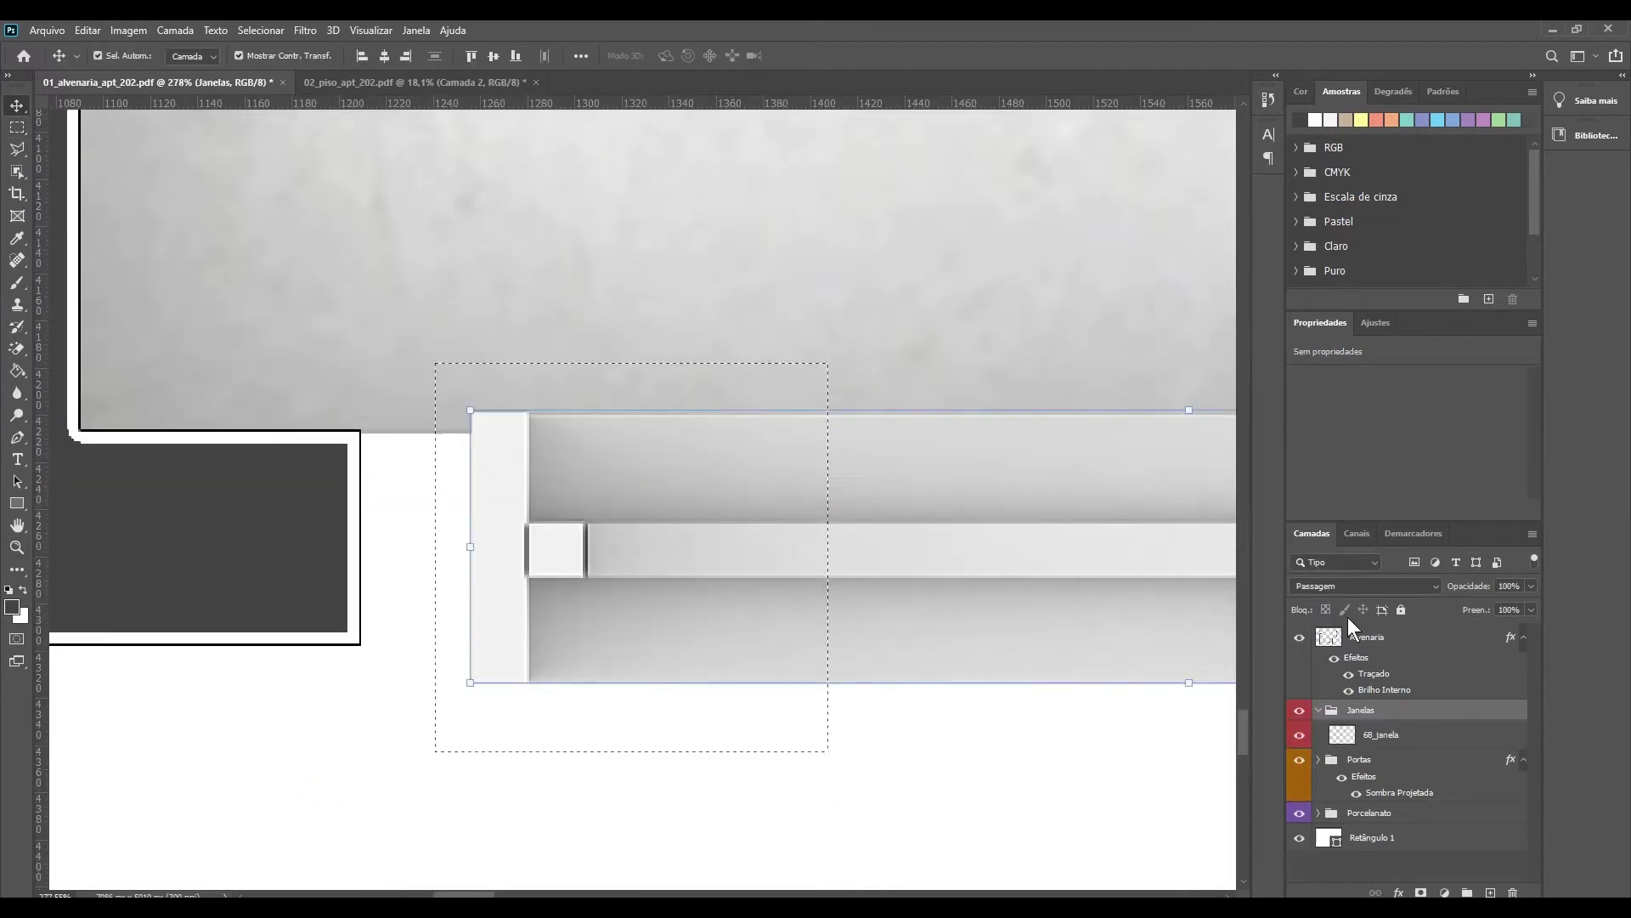
{"action": "left_click_drag", "start_coordinate": [677, 523], "coordinate": [566, 523]}
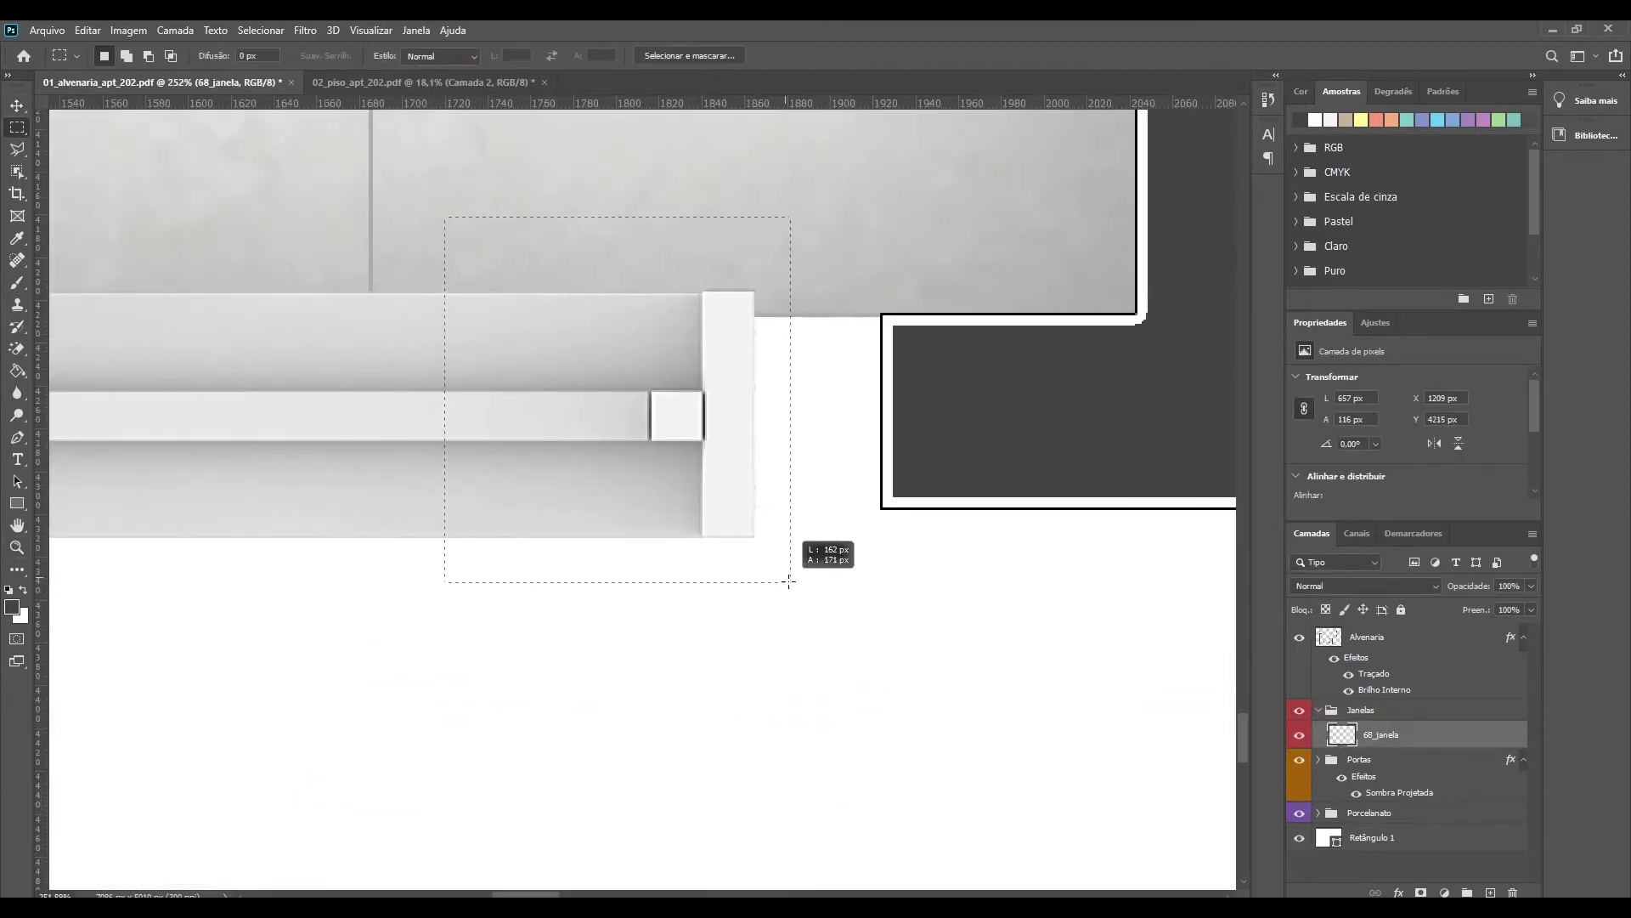
{"action": "left_click_drag", "start_coordinate": [600, 356], "coordinate": [727, 355]}
{"action": "key", "text": "m"}
{"action": "left_click_drag", "start_coordinate": [223, 185], "coordinate": [416, 651]}
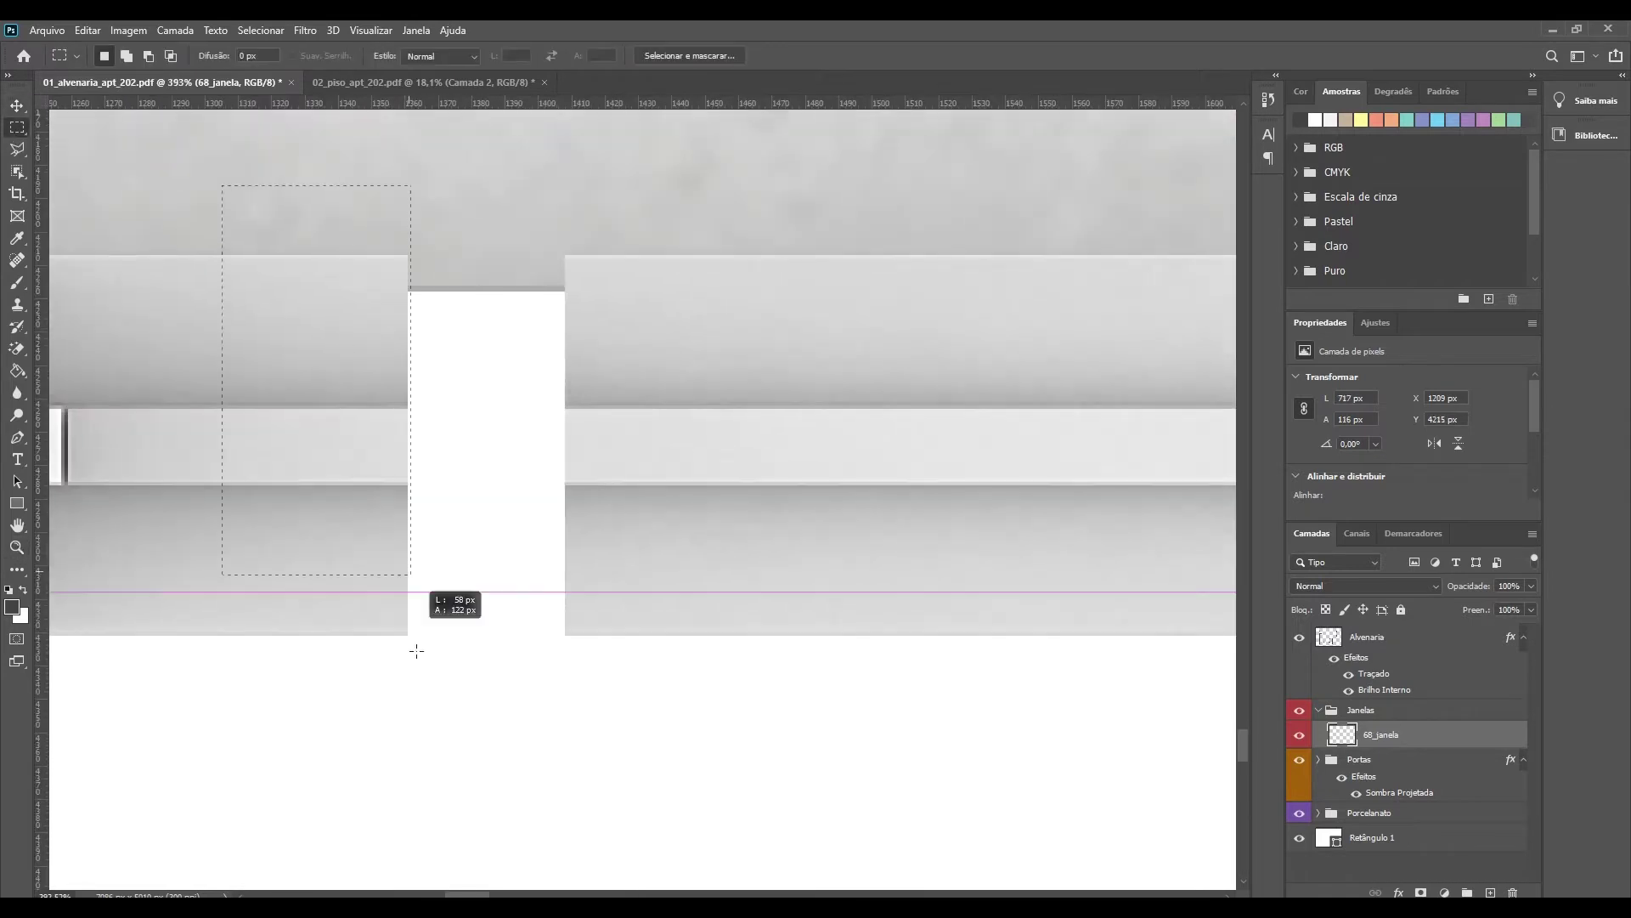
{"action": "mouse_move", "coordinate": [405, 365]}
{"action": "left_mouse_down"}
{"action": "mouse_move", "coordinate": [566, 365]}
{"action": "mouse_move", "coordinate": [813, 403]}
{"action": "left_mouse_up"}
Step: Widen the window section at its other end and check the fit on the whole plan
{"action": "key", "text": "z"}
{"action": "scroll", "coordinate": [113, 178], "scroll_direction": "right", "scroll_amount": 5}
{"action": "key", "text": "ctrl+t"}
{"action": "left_click", "coordinate": [17, 547]}
{"action": "scroll", "coordinate": [44, 204], "scroll_direction": "left", "scroll_amount": 7}
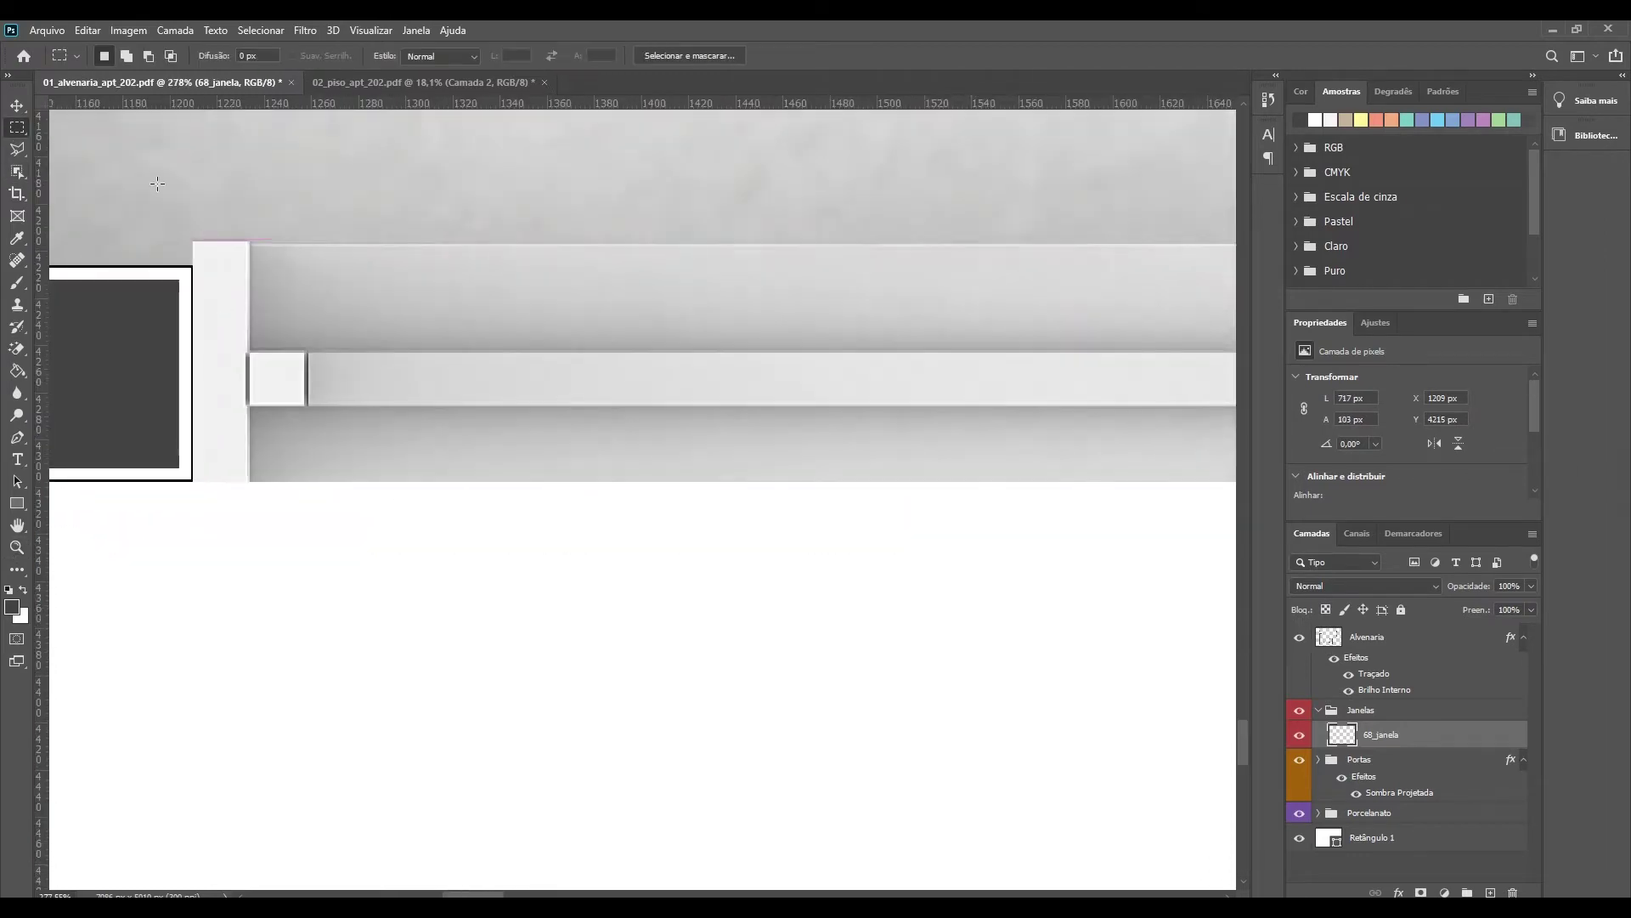
{"action": "left_click_drag", "start_coordinate": [427, 468], "coordinate": [1151, 264]}
{"action": "key", "text": "z"}
{"action": "key", "text": "ctrl+0"}
{"action": "left_click", "coordinate": [551, 758]}
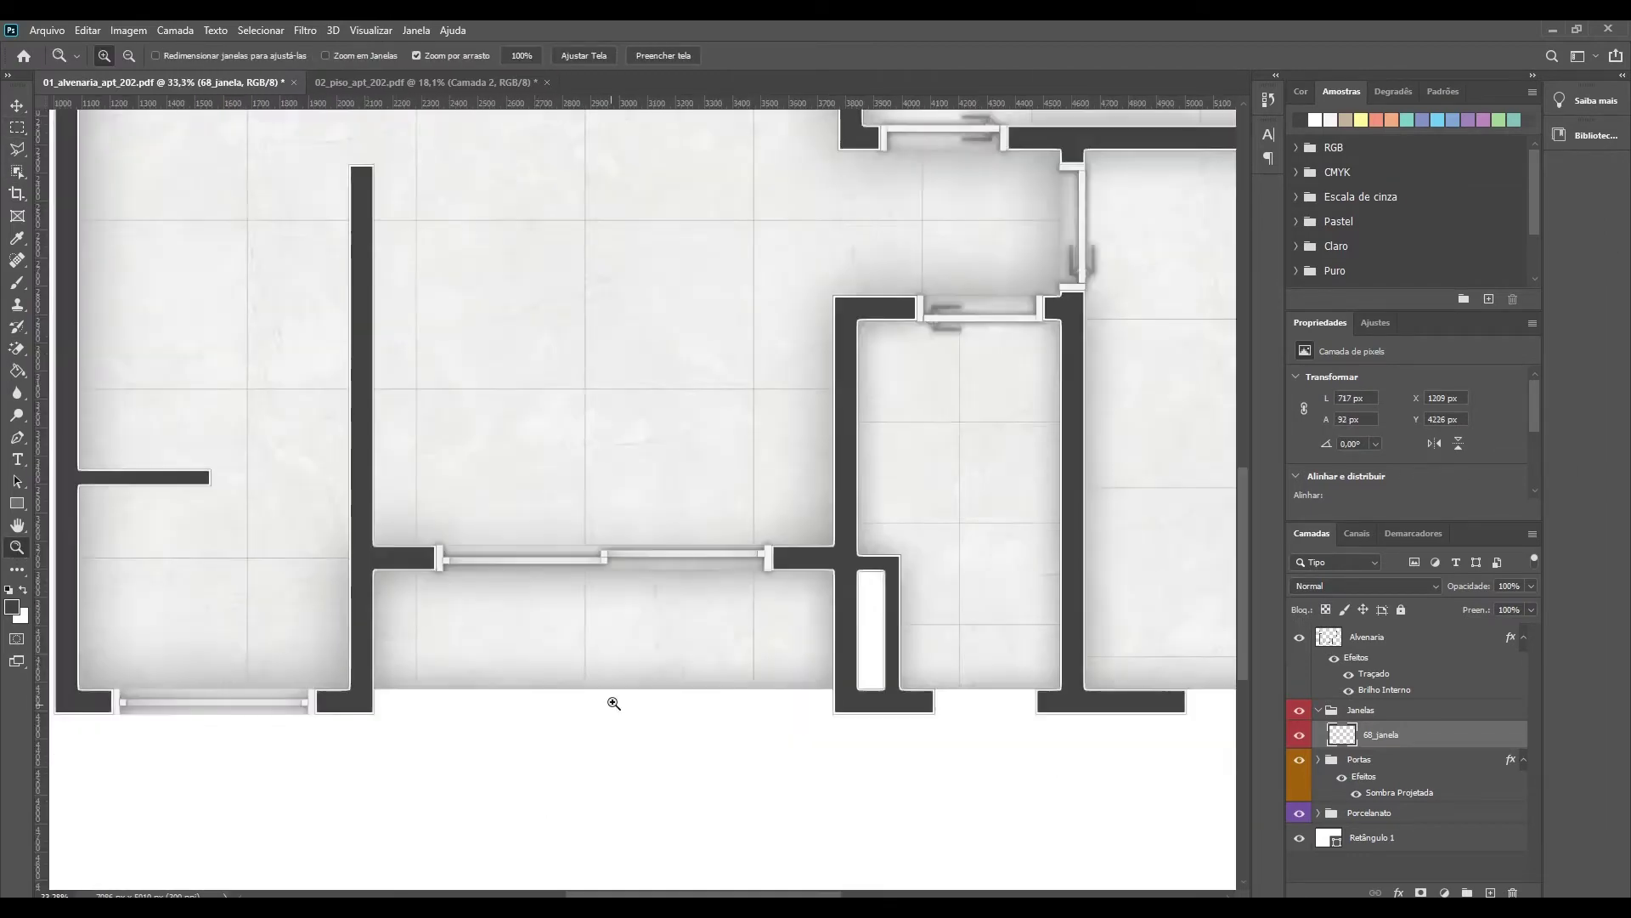
{"action": "key", "text": "ctrl+0"}
{"action": "key", "text": "ctrl+o"}
Step: Import 03_layout_apt_202.pdf and Magic Erase its white background
{"action": "left_click", "coordinate": [679, 492]}
{"action": "key", "text": "Return"}
{"action": "left_click", "coordinate": [17, 349]}
{"action": "left_click", "coordinate": [544, 476]}
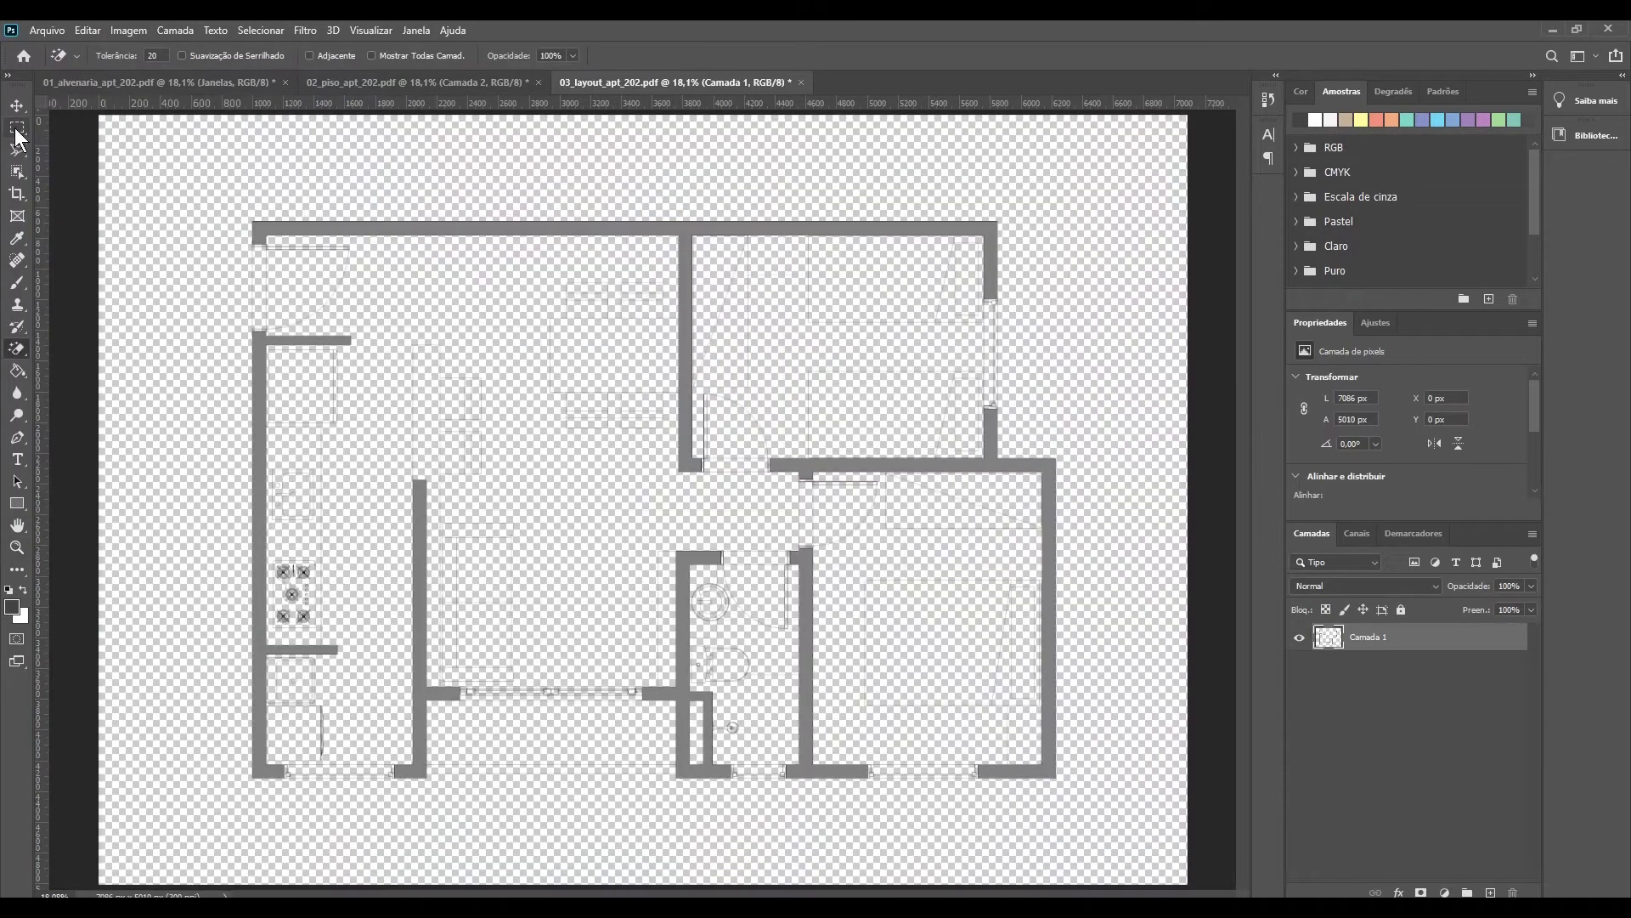
Step: Bring the layout into the floor plan as a locked Layout layer, then drop in the Guarda-corpo image
{"action": "mouse_move", "coordinate": [451, 328]}
{"action": "left_mouse_down"}
{"action": "mouse_move", "coordinate": [299, 197]}
{"action": "mouse_move", "coordinate": [833, 326]}
{"action": "left_mouse_up"}
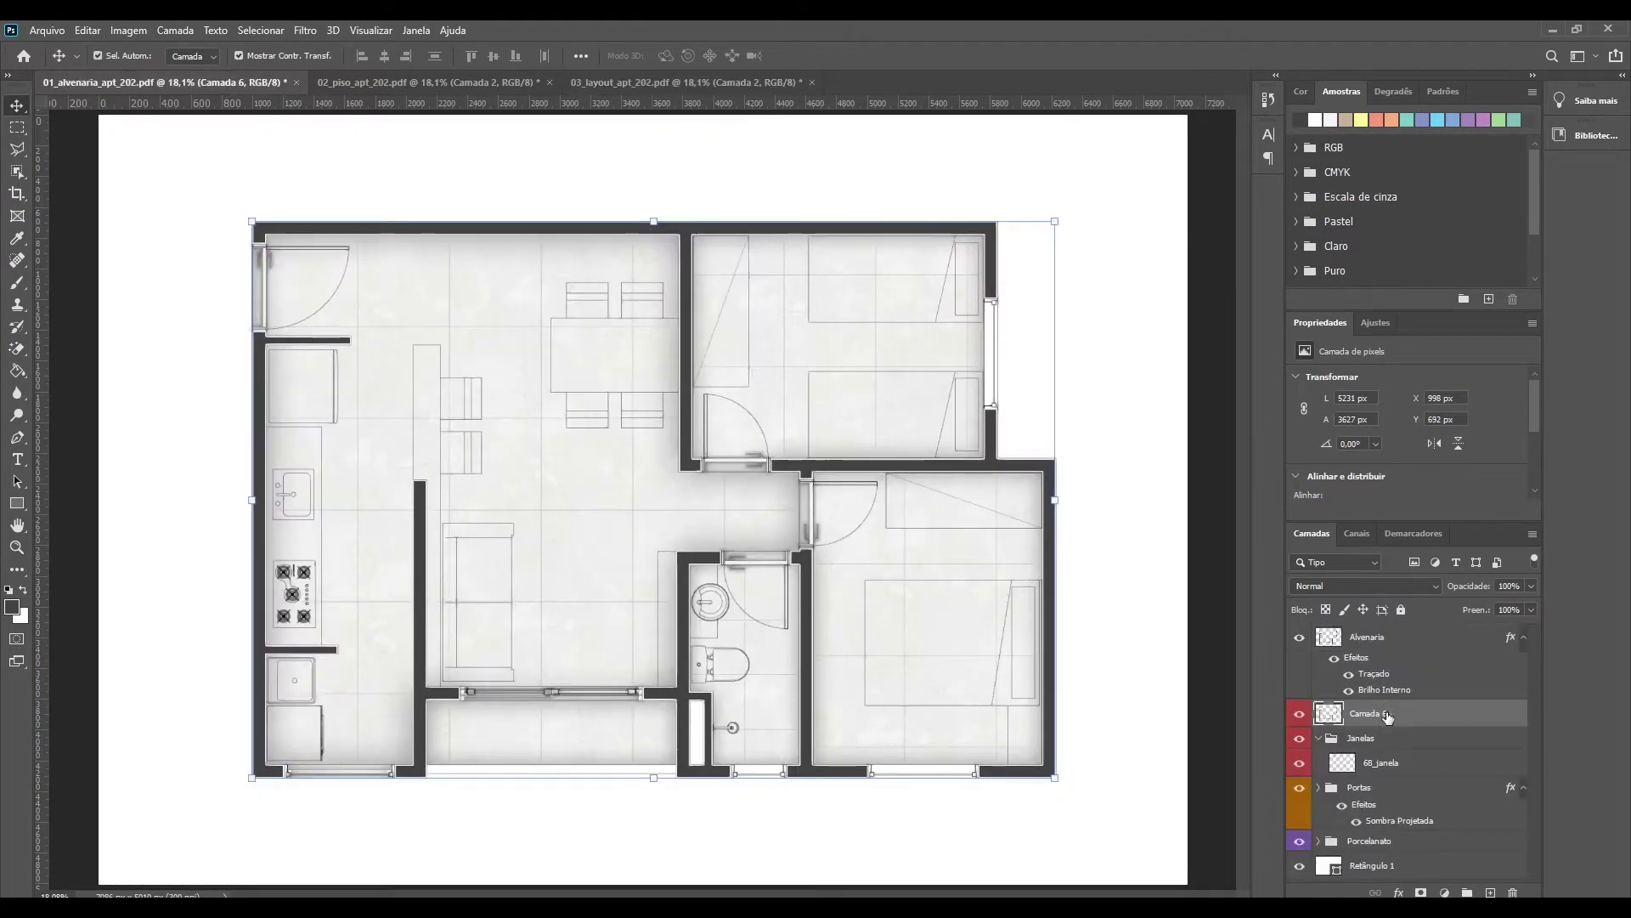
{"action": "right_click", "coordinate": [1412, 708]}
{"action": "left_click", "coordinate": [1274, 736]}
{"action": "key", "text": "ctrl+slash"}
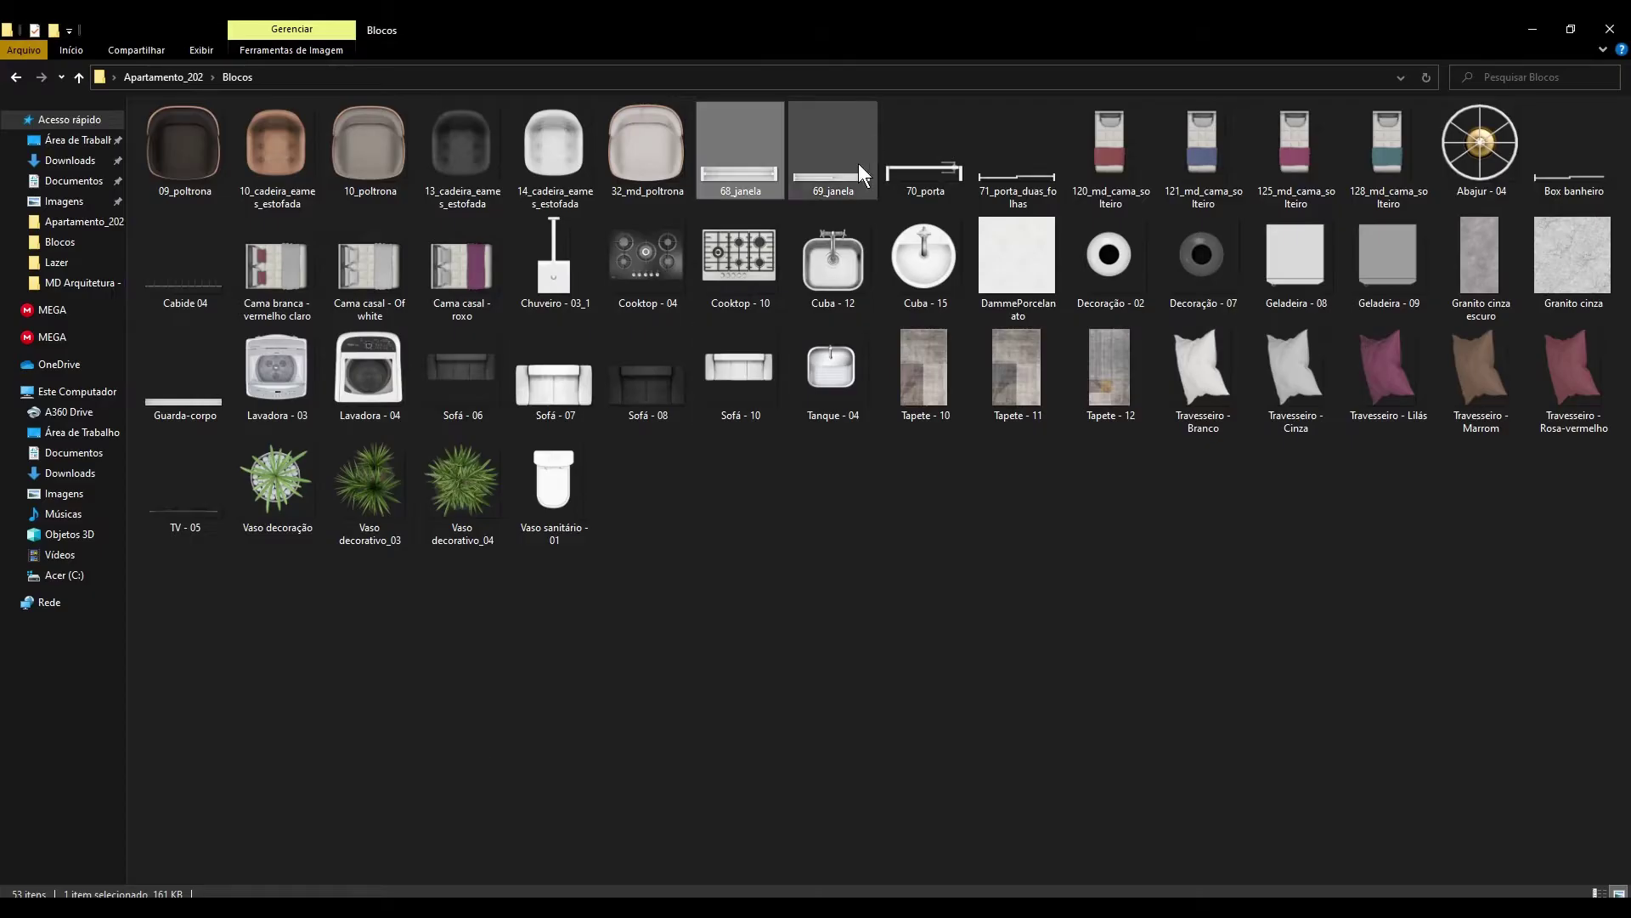
{"action": "left_click_drag", "start_coordinate": [739, 153], "coordinate": [646, 500]}
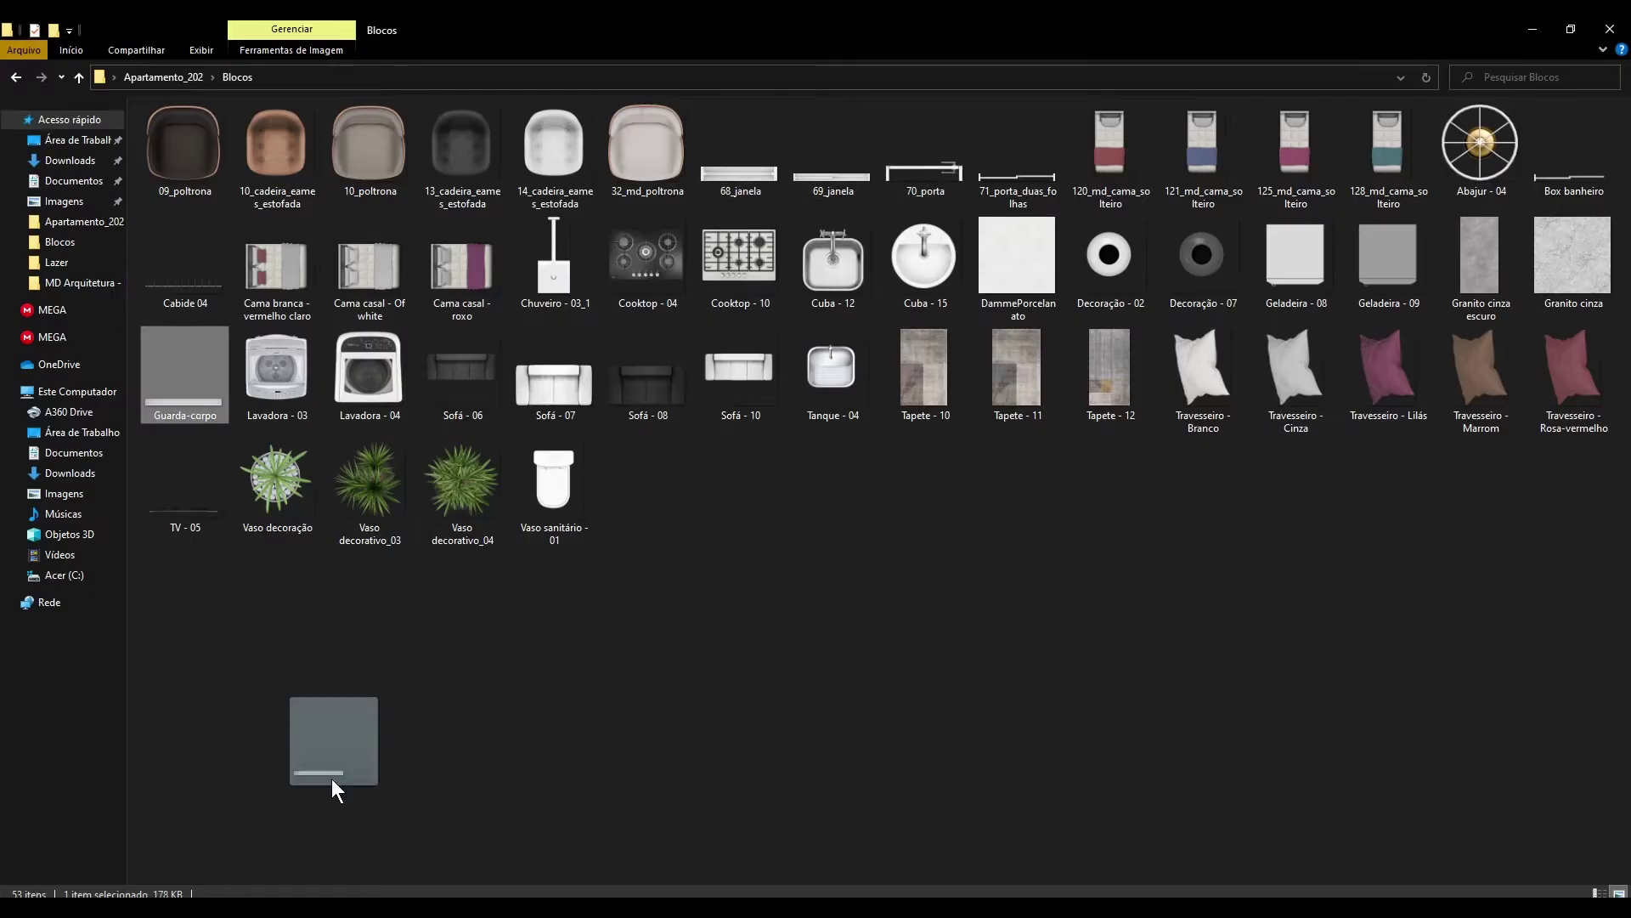
Step: Scale the guard-rail to 13% and move it right along the balcony
{"action": "left_click", "coordinate": [327, 55]}
{"action": "type", "text": "13"}
{"action": "left_click", "coordinate": [903, 56]}
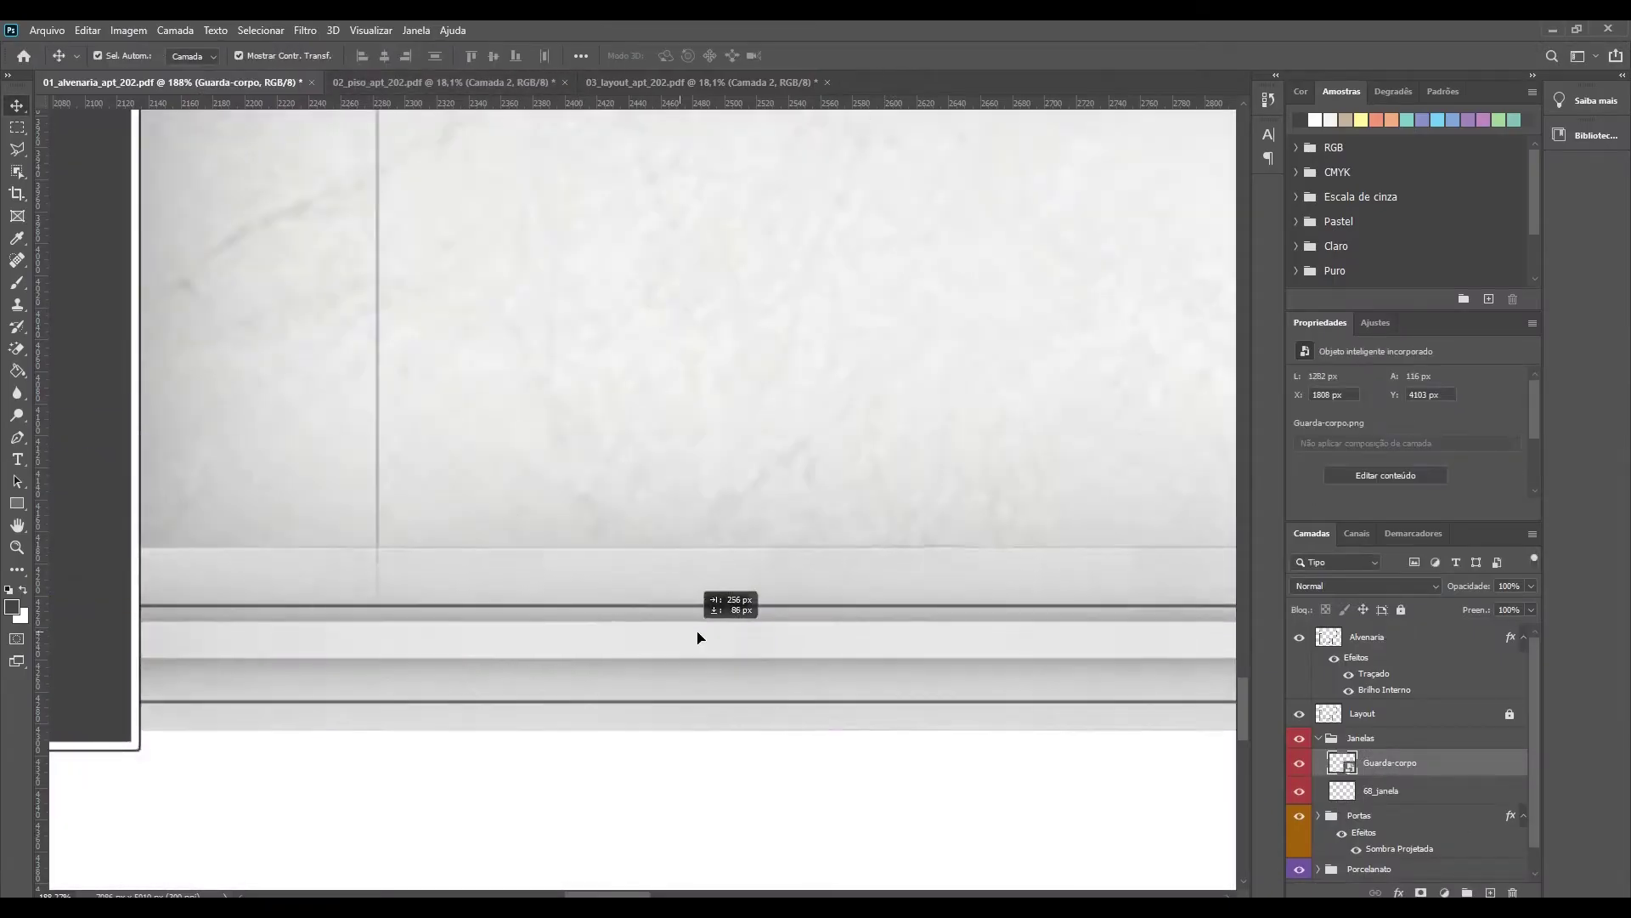
{"action": "scroll", "coordinate": [679, 552], "scroll_direction": "up", "scroll_amount": 5}
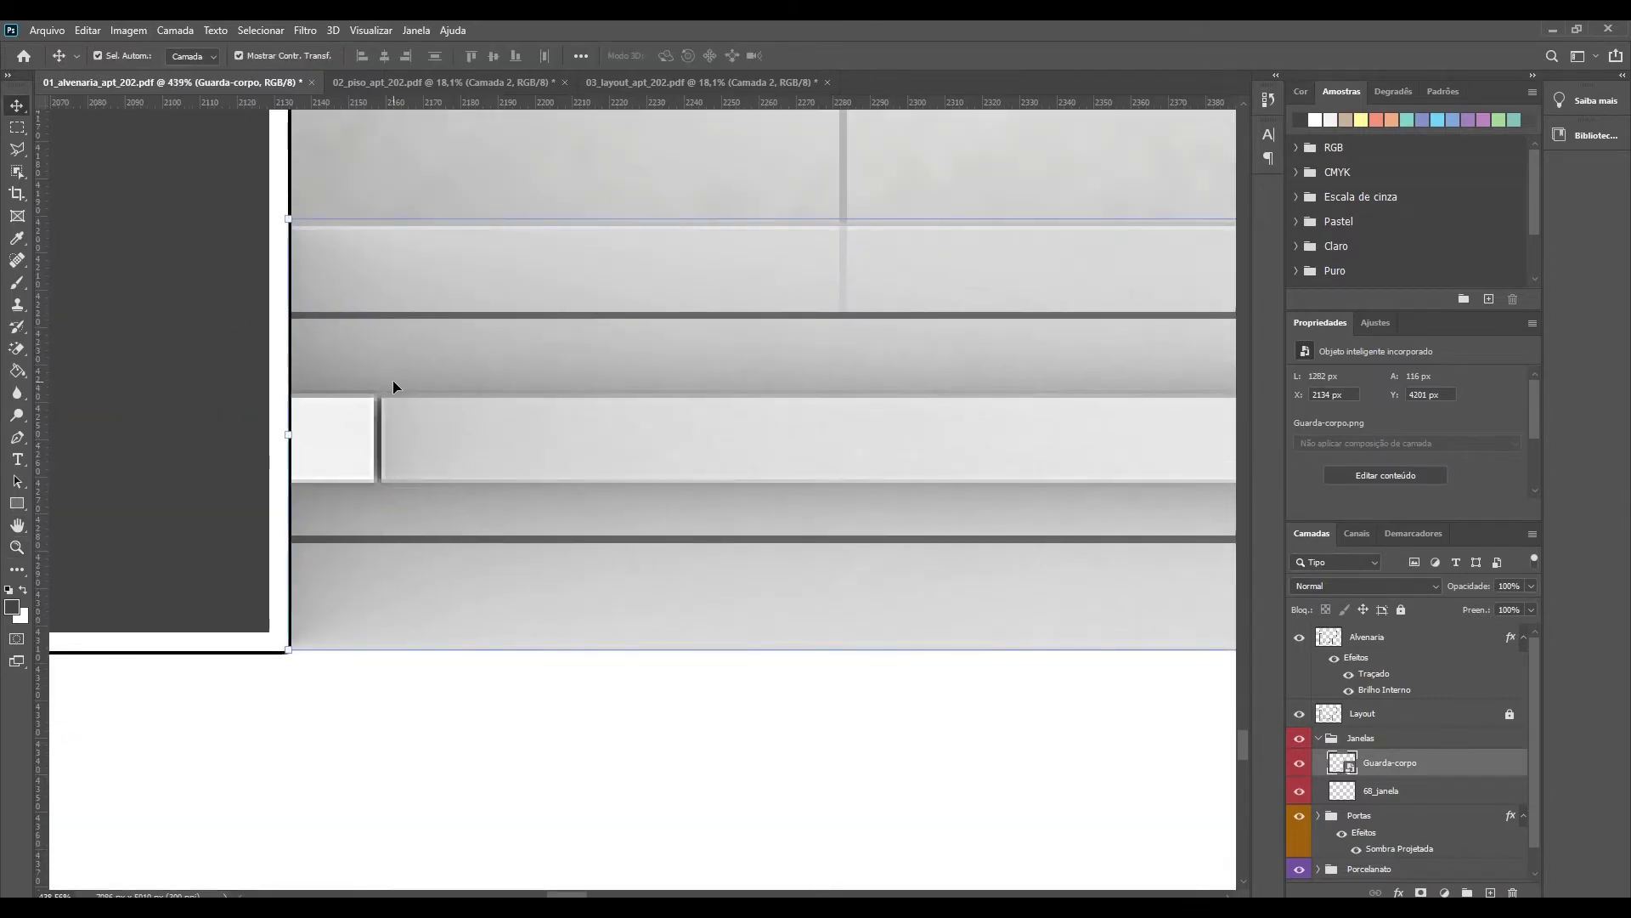
{"action": "scroll", "coordinate": [816, 416], "scroll_direction": "down", "scroll_amount": 6}
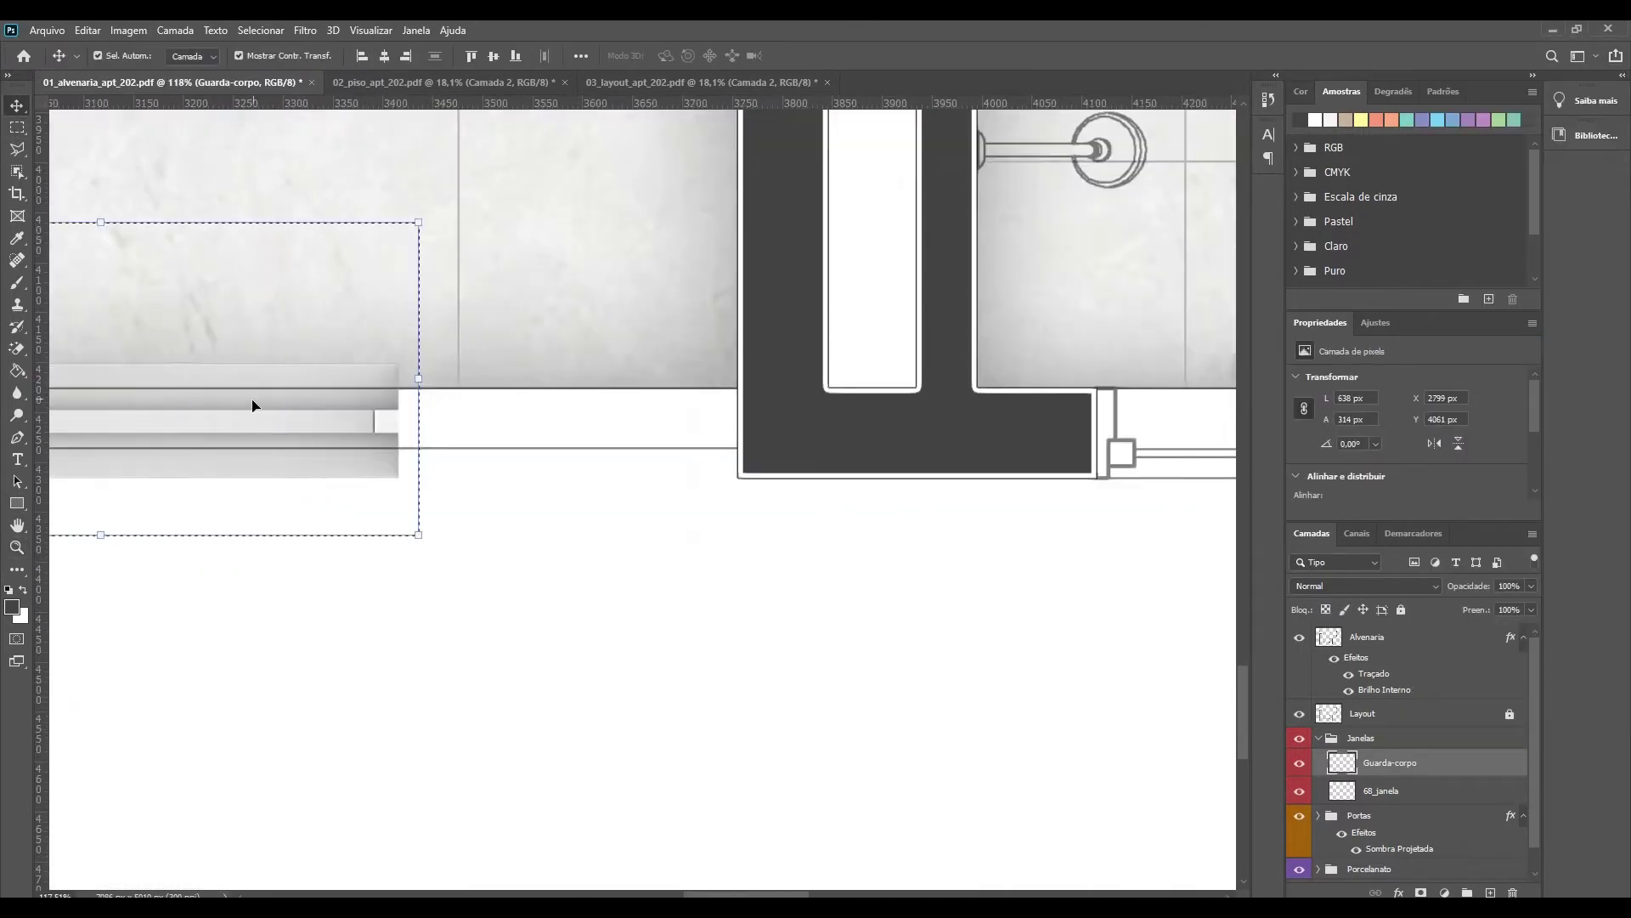
{"action": "left_click_drag", "start_coordinate": [252, 405], "coordinate": [592, 418]}
Step: Stretch the guard-rail's end section across the white gap and delete the excess
{"action": "left_click_drag", "start_coordinate": [128, 325], "coordinate": [191, 501]}
{"action": "scroll", "coordinate": [425, 408], "scroll_direction": "left", "scroll_amount": 5}
{"action": "key", "text": "ctrl+t"}
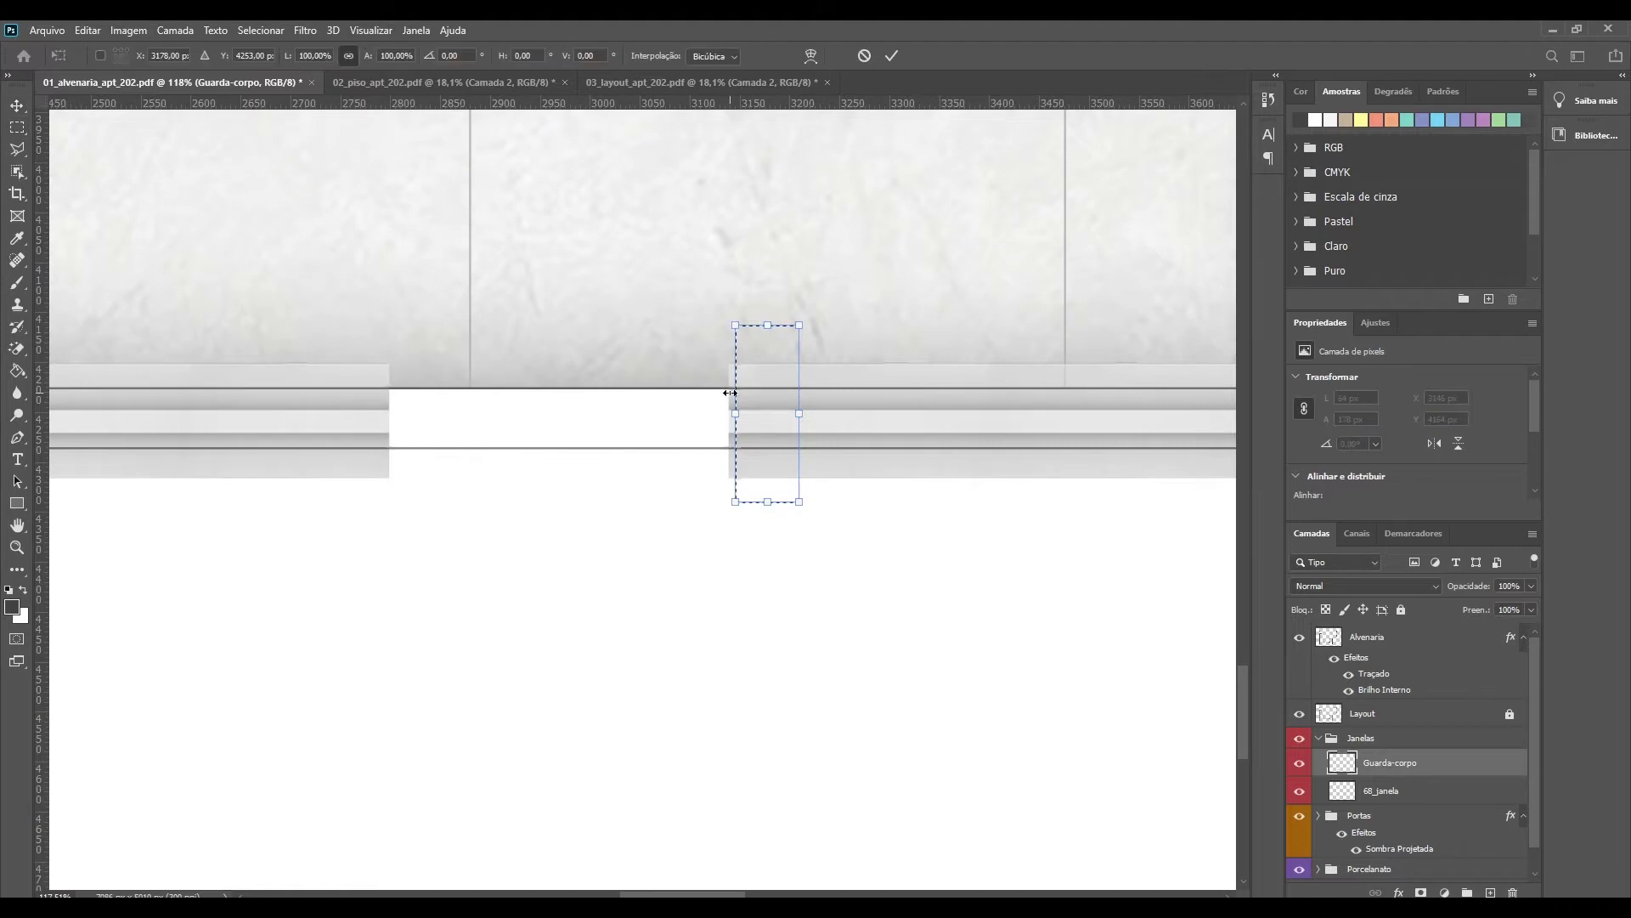
{"action": "left_click_drag", "start_coordinate": [730, 395], "coordinate": [546, 400]}
{"action": "key", "text": "Return"}
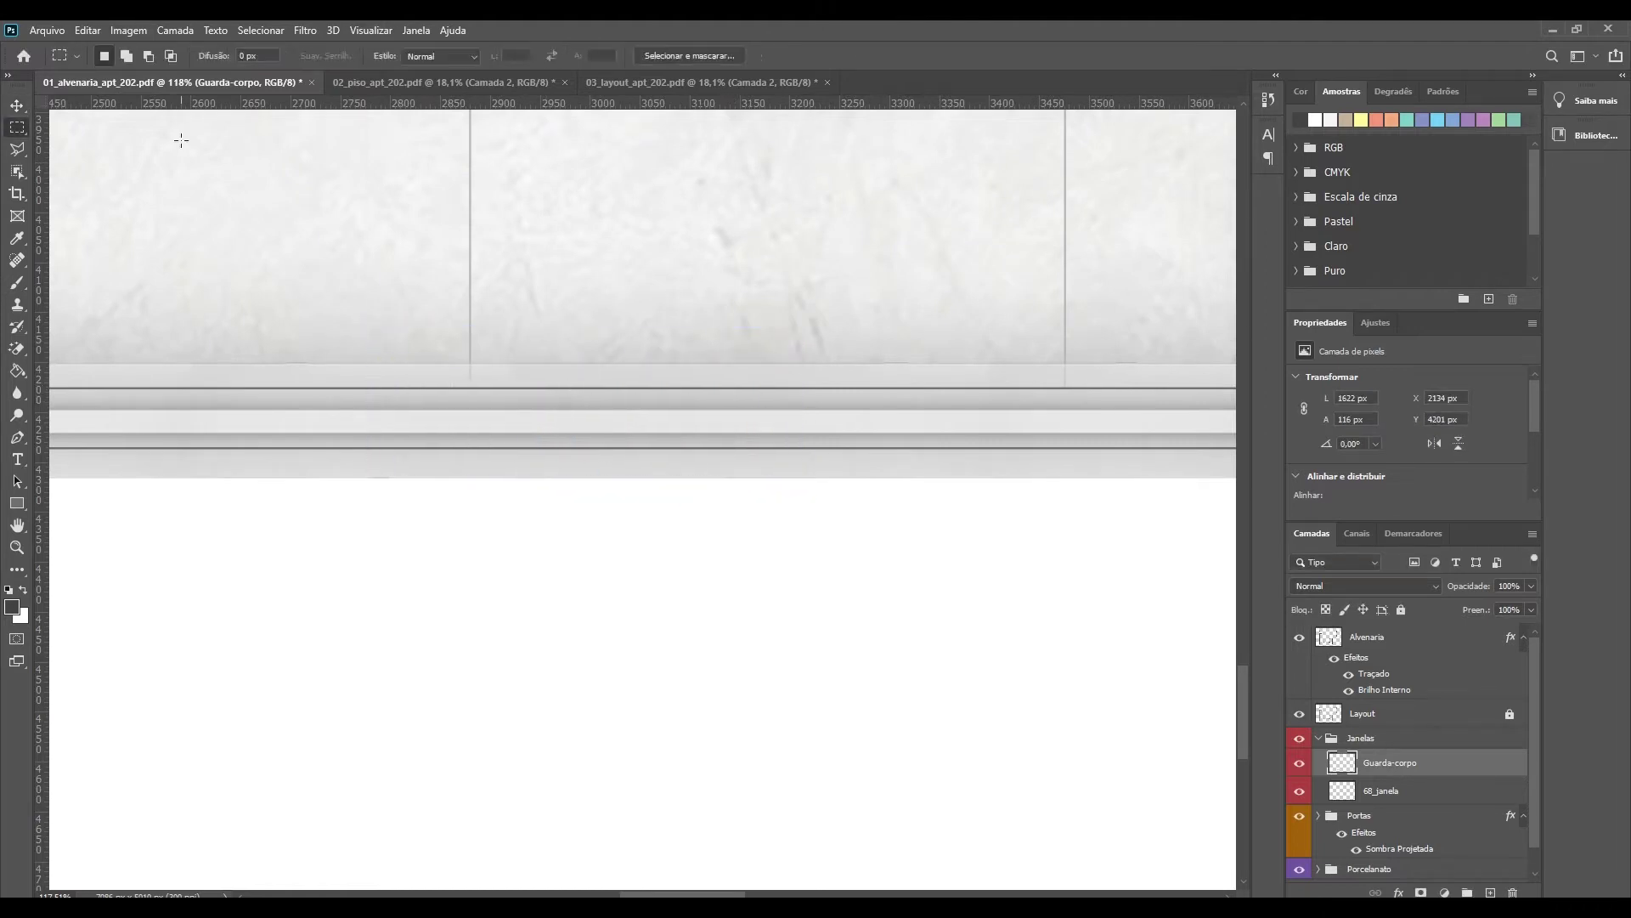
{"action": "key", "text": "m"}
{"action": "scroll", "coordinate": [382, 481], "scroll_direction": "up", "scroll_amount": 3}
{"action": "mouse_move", "coordinate": [383, 480]}
{"action": "left_mouse_down"}
{"action": "mouse_move", "coordinate": [746, 412]}
{"action": "mouse_move", "coordinate": [633, 699]}
{"action": "left_mouse_up"}
{"action": "key", "text": "Delete"}
{"action": "key", "text": "ctrl+0"}
Step: Place a window copy into the bedroom's outer wall opening, nudged slightly right
{"action": "scroll", "coordinate": [389, 692], "scroll_direction": "up", "scroll_amount": 5}
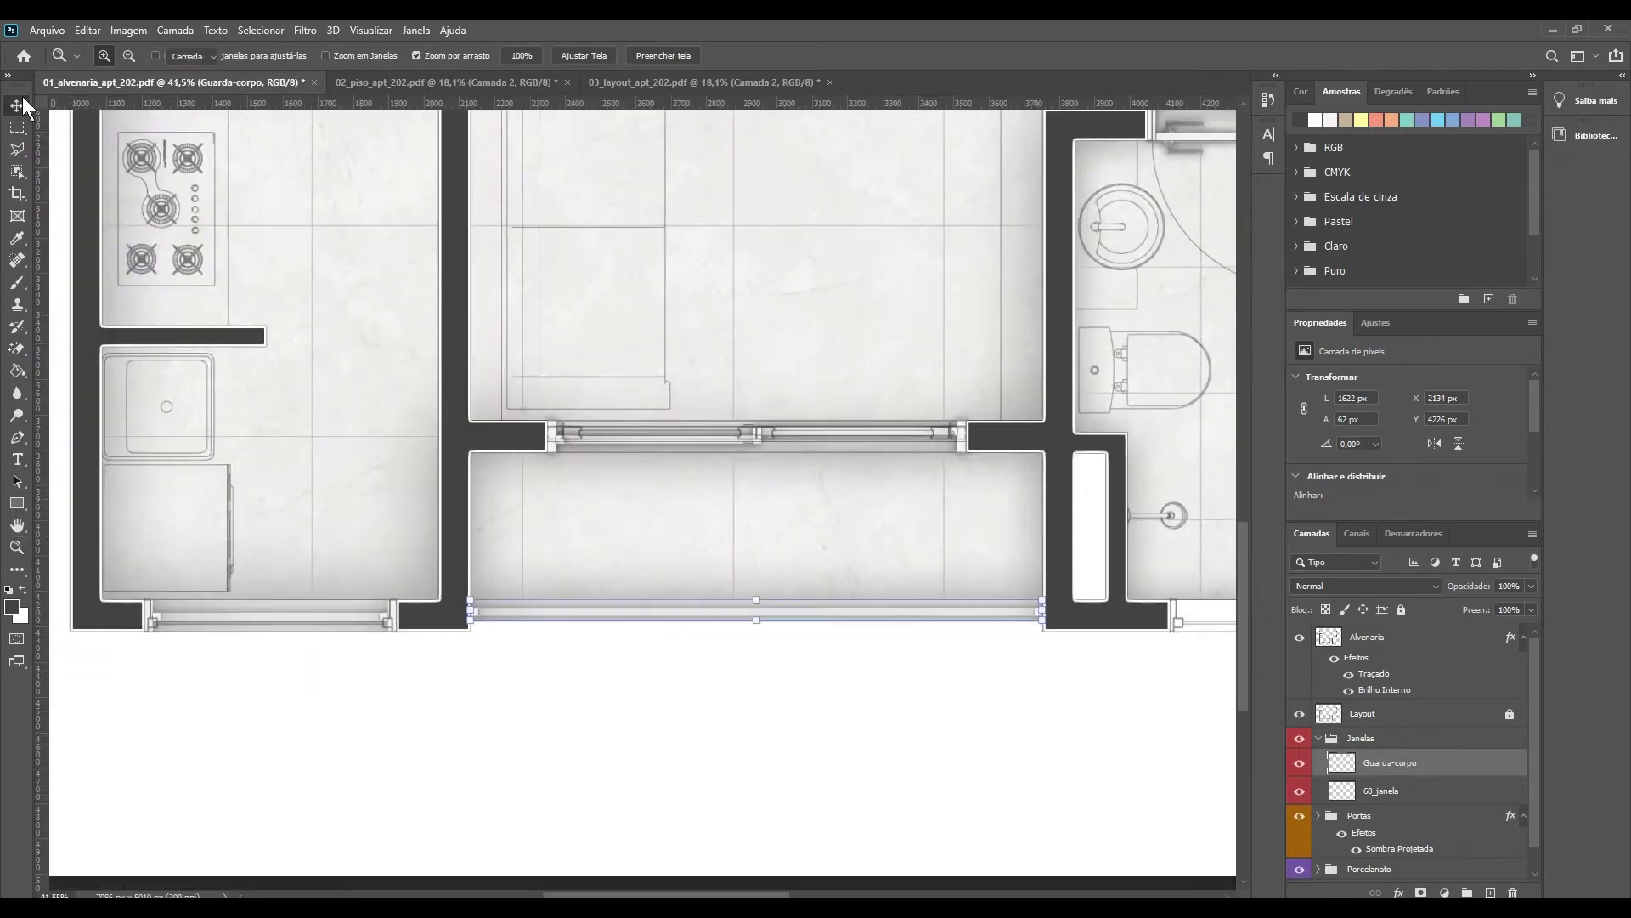
{"action": "left_click_drag", "start_coordinate": [323, 618], "coordinate": [1011, 628]}
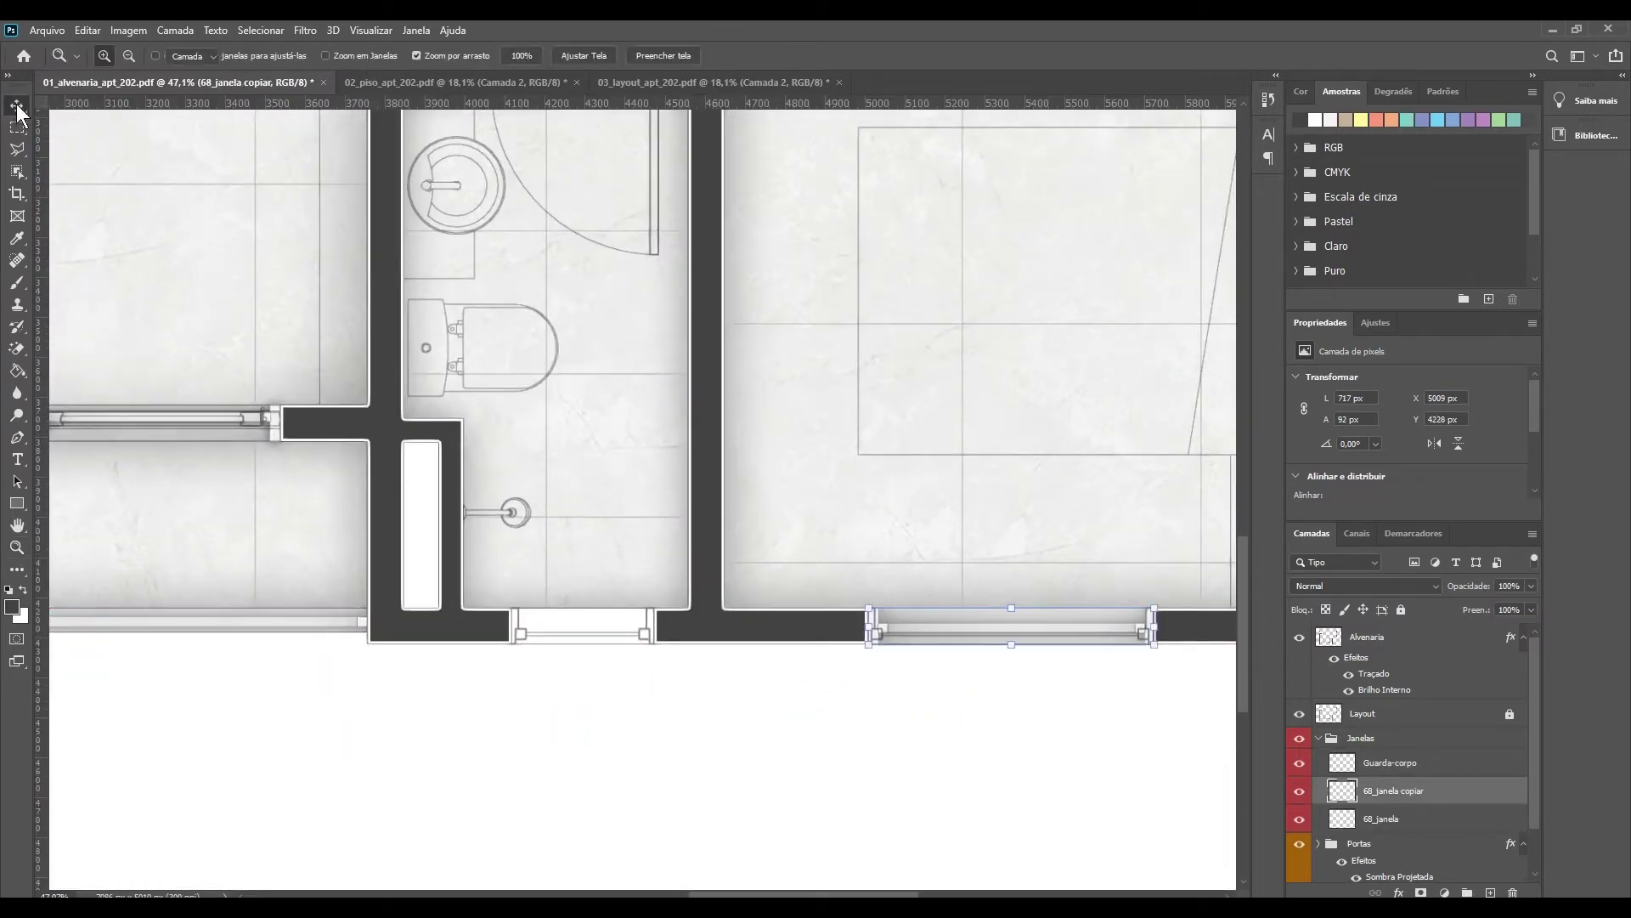
{"action": "scroll", "coordinate": [563, 625], "scroll_direction": "up", "scroll_amount": 5}
{"action": "key", "text": "v"}
{"action": "left_click_drag", "start_coordinate": [583, 448], "coordinate": [583, 595]}
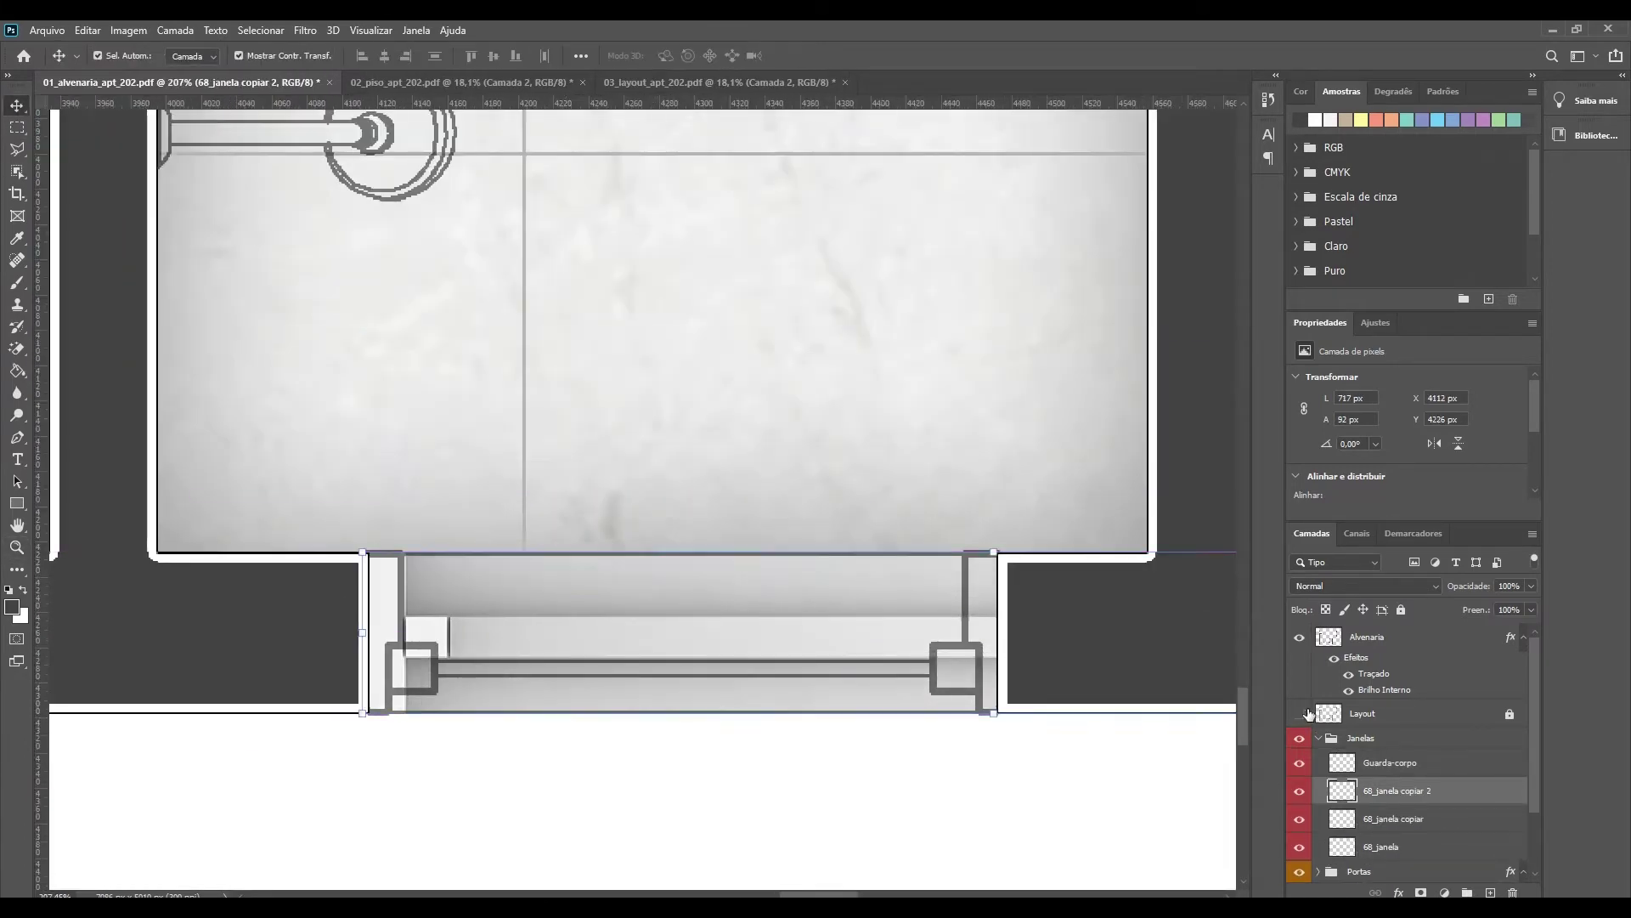
{"action": "scroll", "coordinate": [428, 558], "scroll_direction": "up", "scroll_amount": 3}
{"action": "key", "text": "Right"}
{"action": "key", "text": "Right"}
{"action": "key", "text": "Right"}
{"action": "scroll", "coordinate": [288, 472], "scroll_direction": "down", "scroll_amount": 5}
Step: Trim the window past the opening and slide a duplicate piece right to fill it
{"action": "key", "text": "m"}
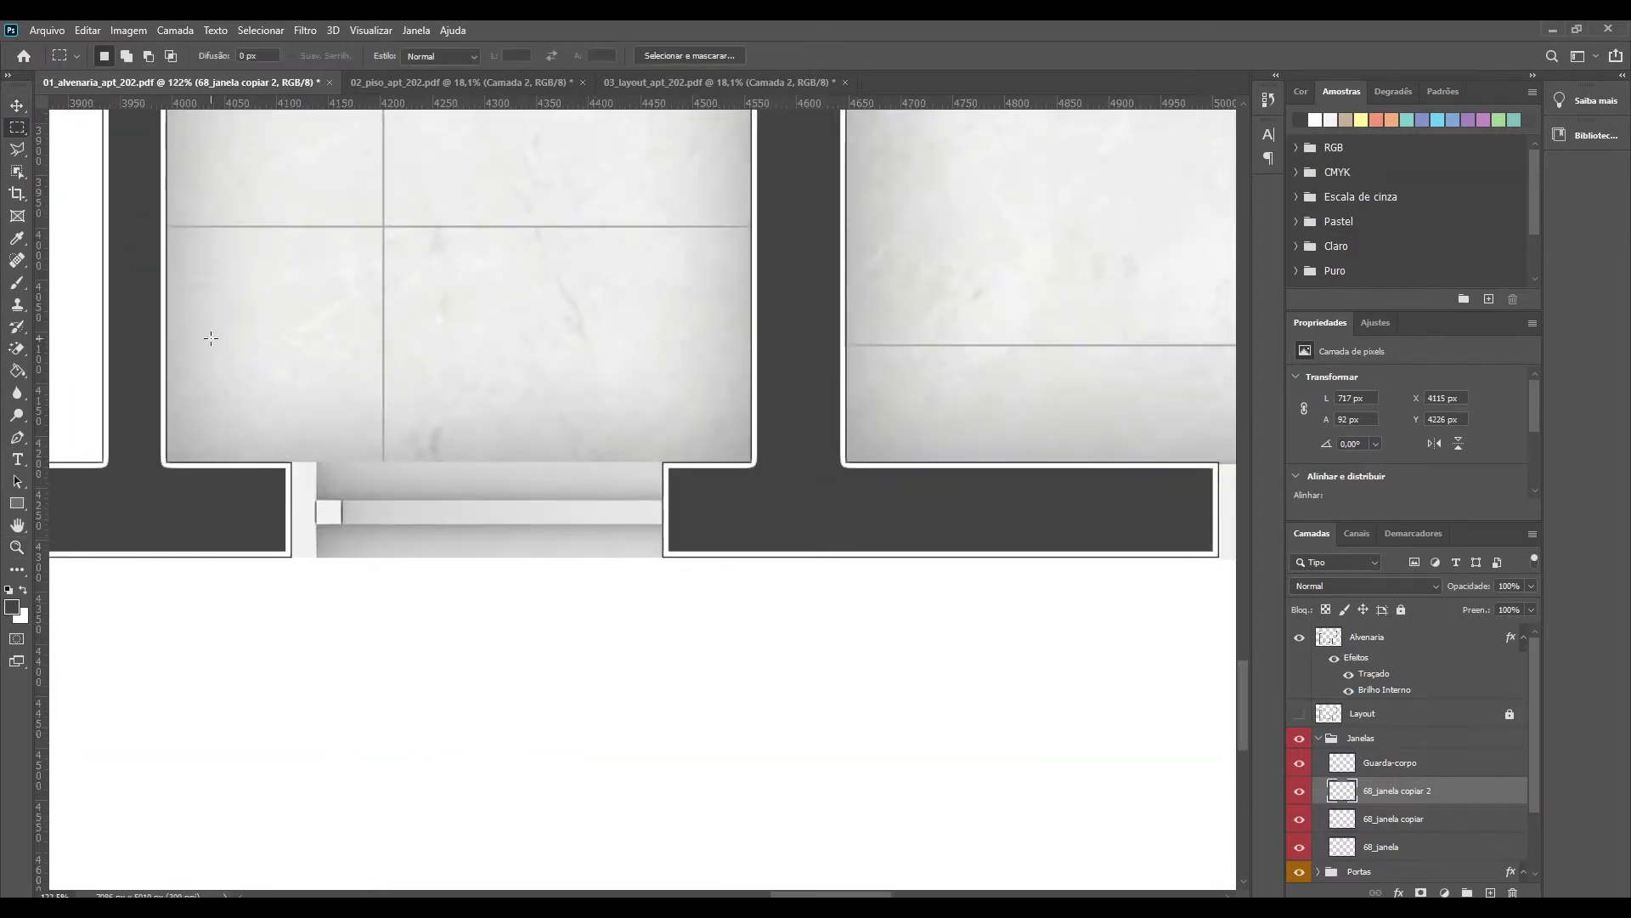
{"action": "key", "text": "ctrl+j"}
{"action": "key", "text": "alt+bracketleft"}
{"action": "key", "text": "Delete"}
{"action": "left_click_drag", "start_coordinate": [423, 492], "coordinate": [583, 491]}
{"action": "key", "text": "z"}
{"action": "scroll", "coordinate": [678, 552], "scroll_direction": "up", "scroll_amount": 5}
{"action": "scroll", "coordinate": [405, 316], "scroll_direction": "down", "scroll_amount": 5}
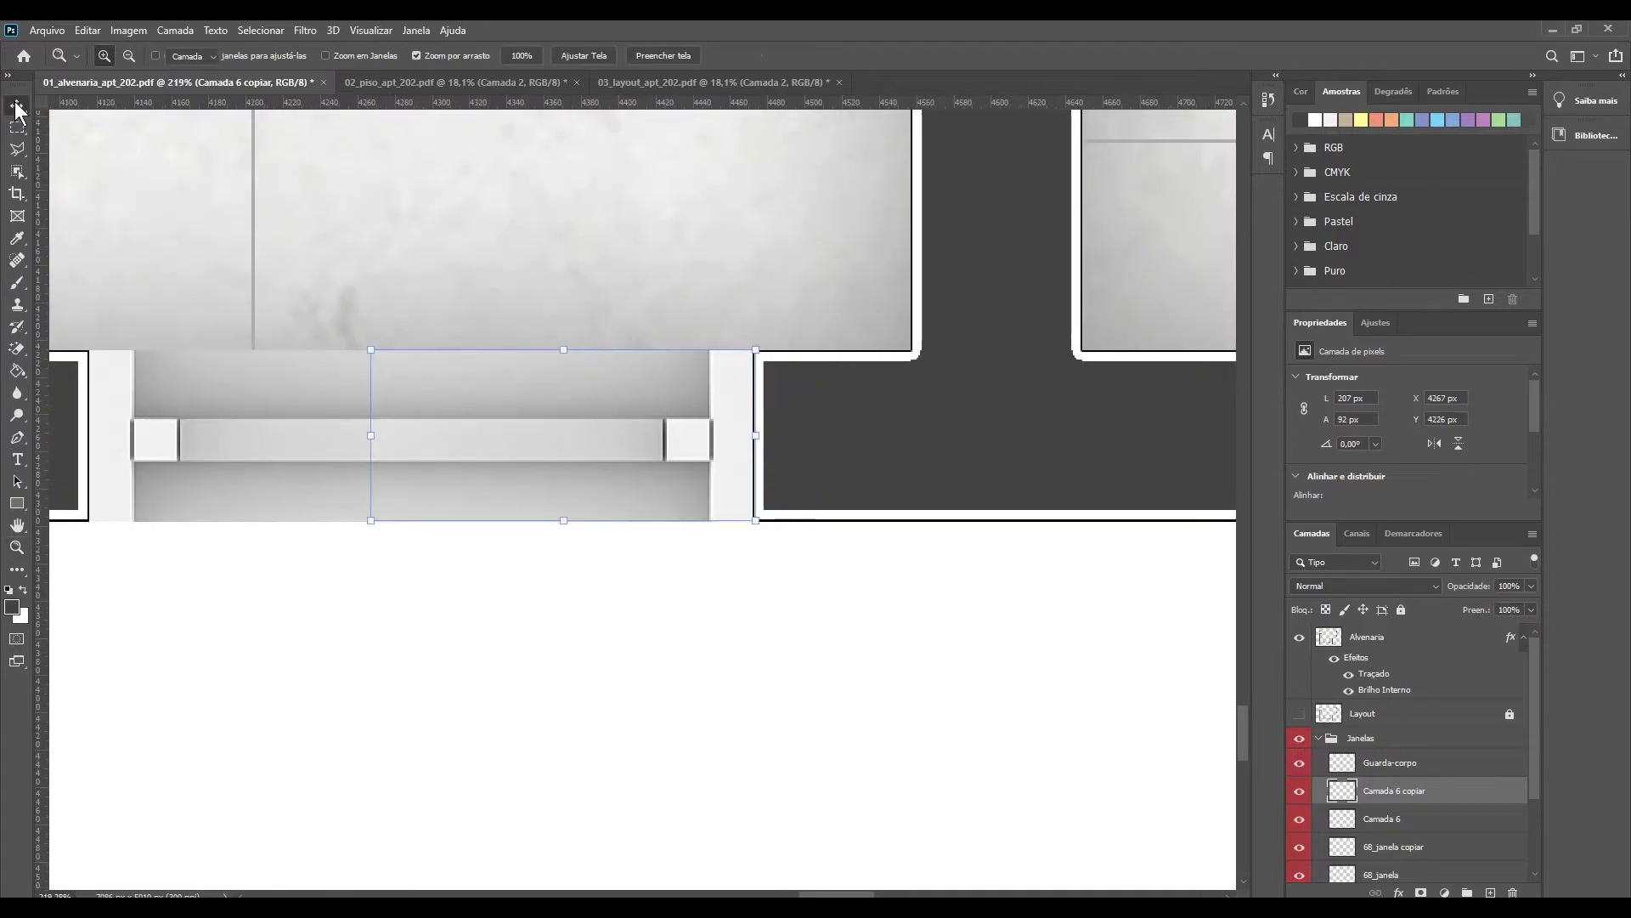
{"action": "left_click", "coordinate": [17, 546]}
{"action": "key", "text": "ctrl+0"}
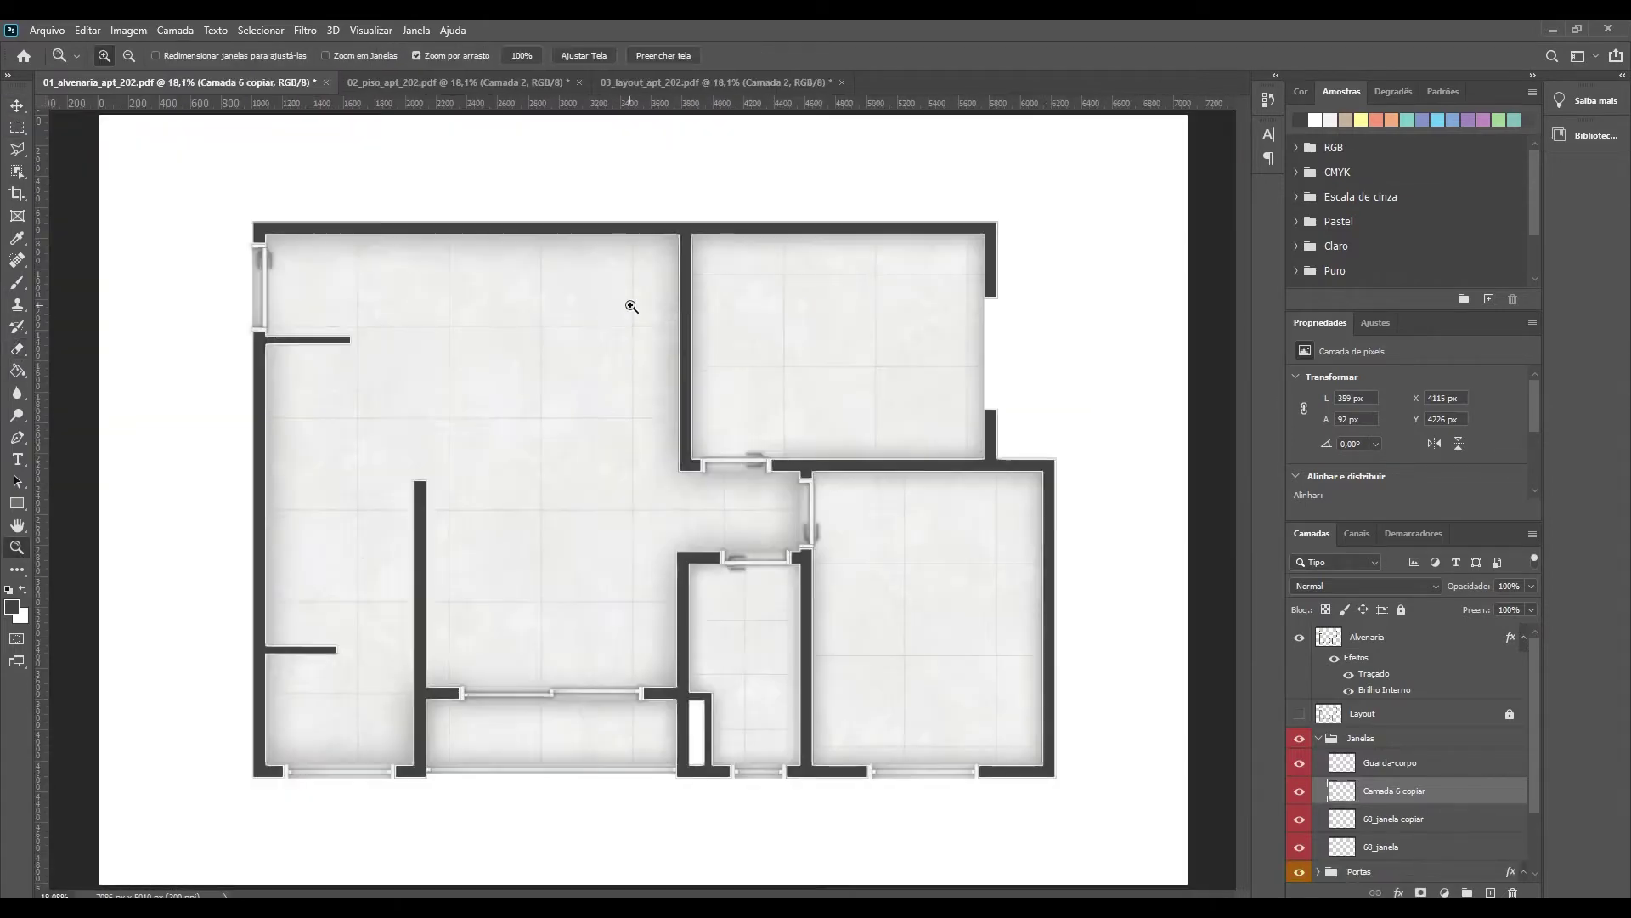
{"action": "scroll", "coordinate": [595, 425], "scroll_direction": "up", "scroll_amount": 5}
Step: Duplicate the other window copy and move it upright into the right wall opening
{"action": "left_click", "coordinate": [383, 544], "text": "ctrl"}
{"action": "scroll", "coordinate": [890, 507], "scroll_direction": "down", "scroll_amount": 2}
{"action": "key", "text": "ctrl+0"}
{"action": "key", "text": "v"}
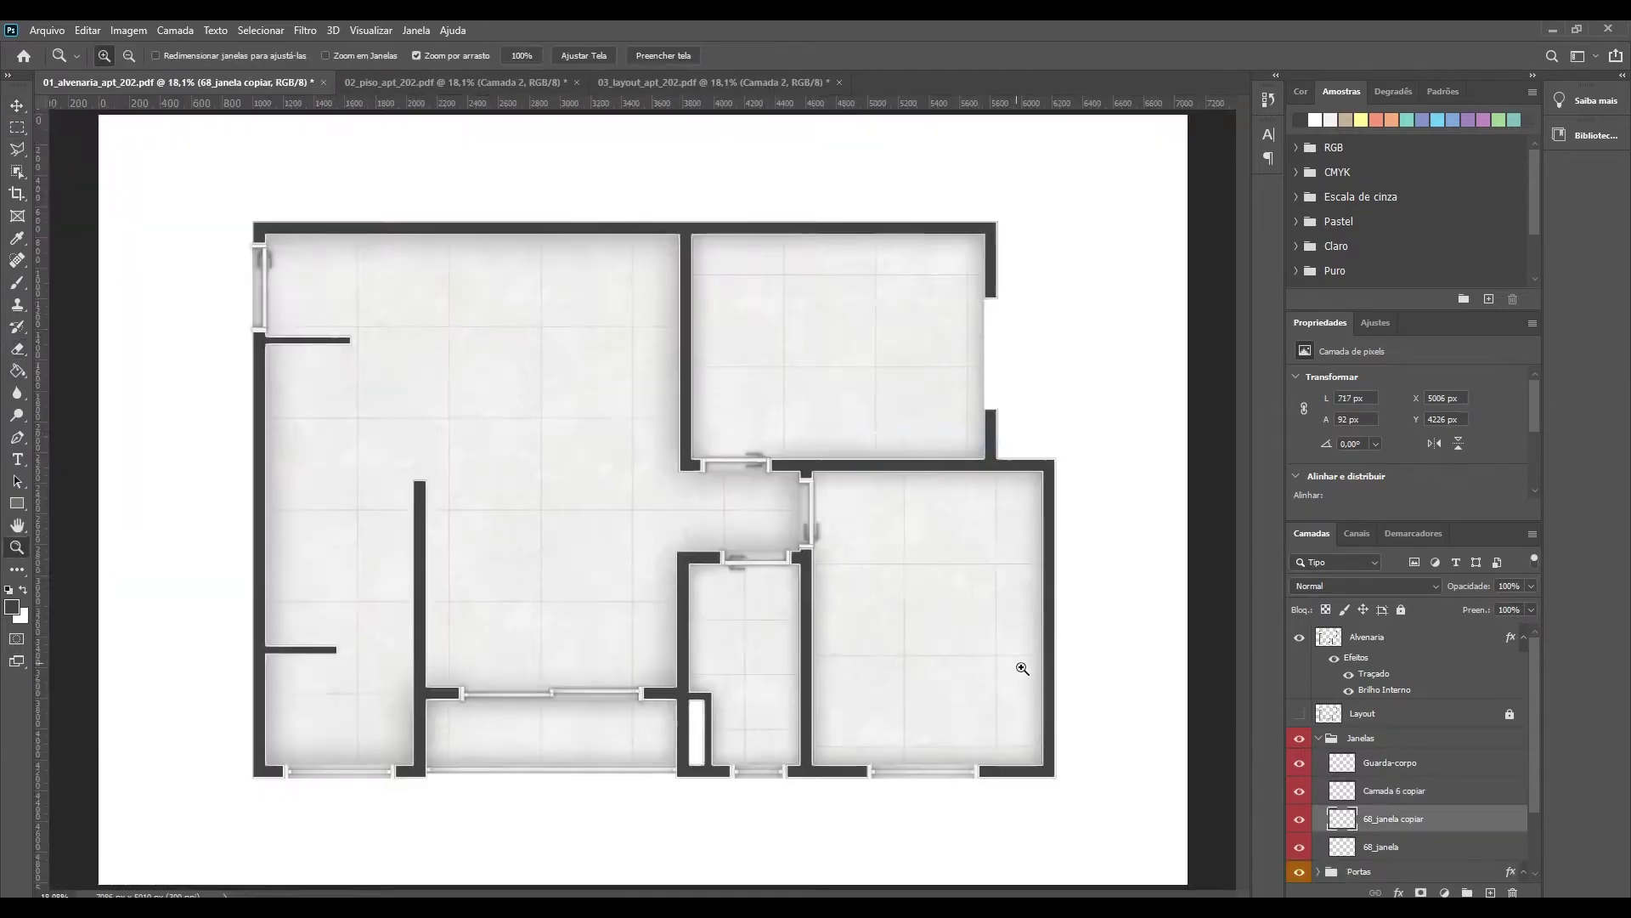
{"action": "key", "text": "ctrl+j"}
{"action": "scroll", "coordinate": [849, 323], "scroll_direction": "up", "scroll_amount": 5}
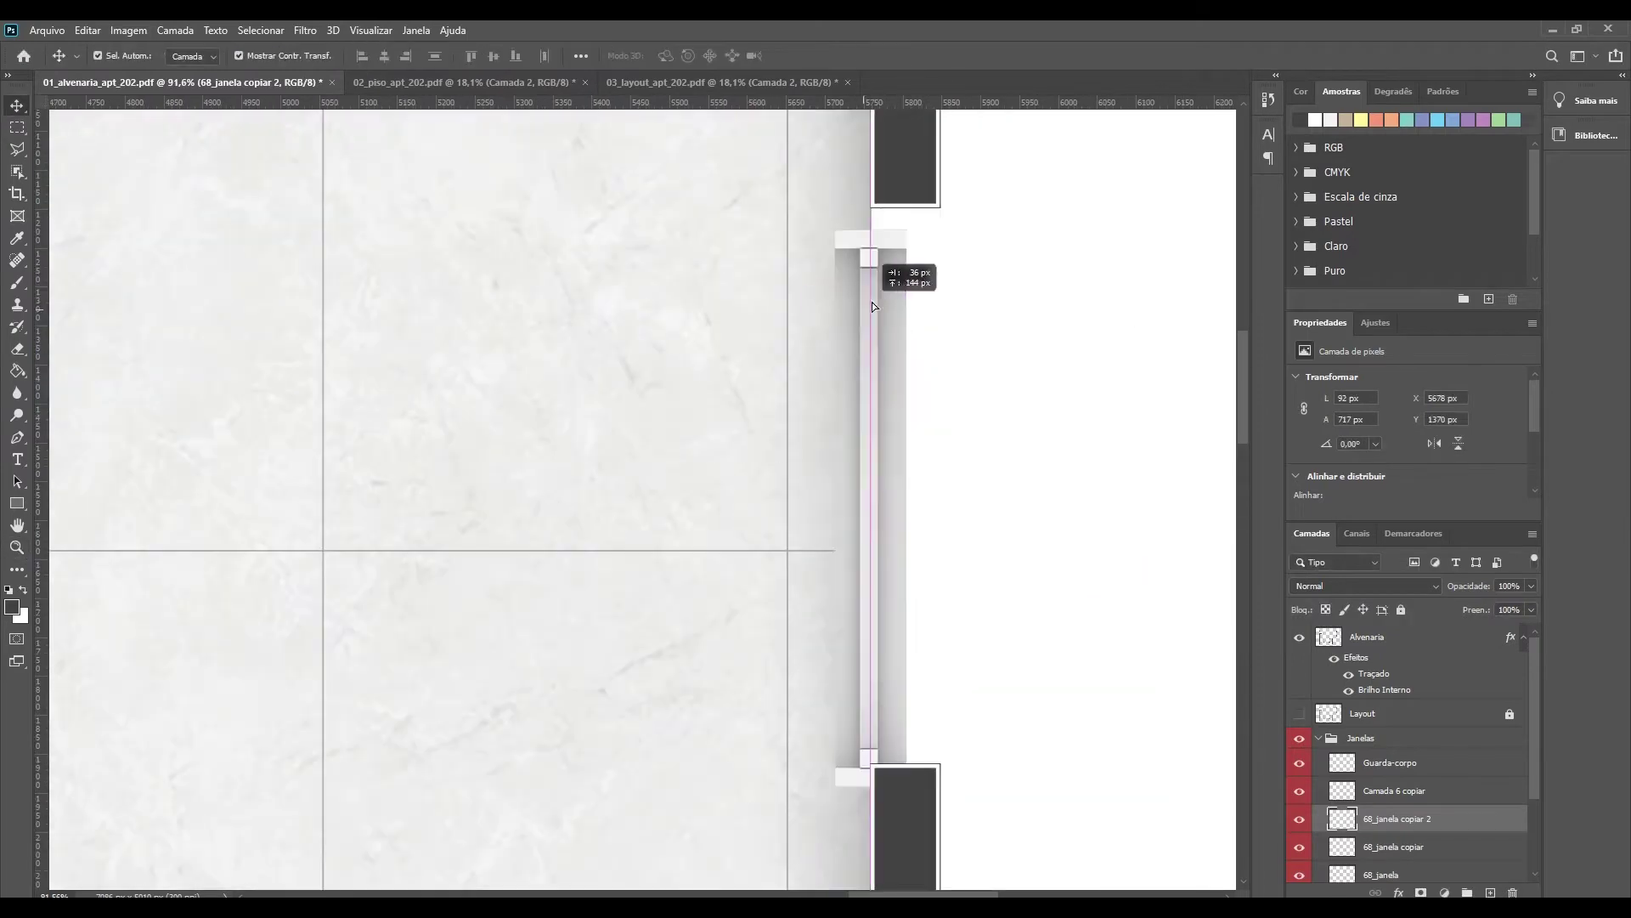
{"action": "scroll", "coordinate": [833, 594], "scroll_direction": "up", "scroll_amount": 5}
{"action": "left_click_drag", "start_coordinate": [620, 467], "coordinate": [747, 408]}
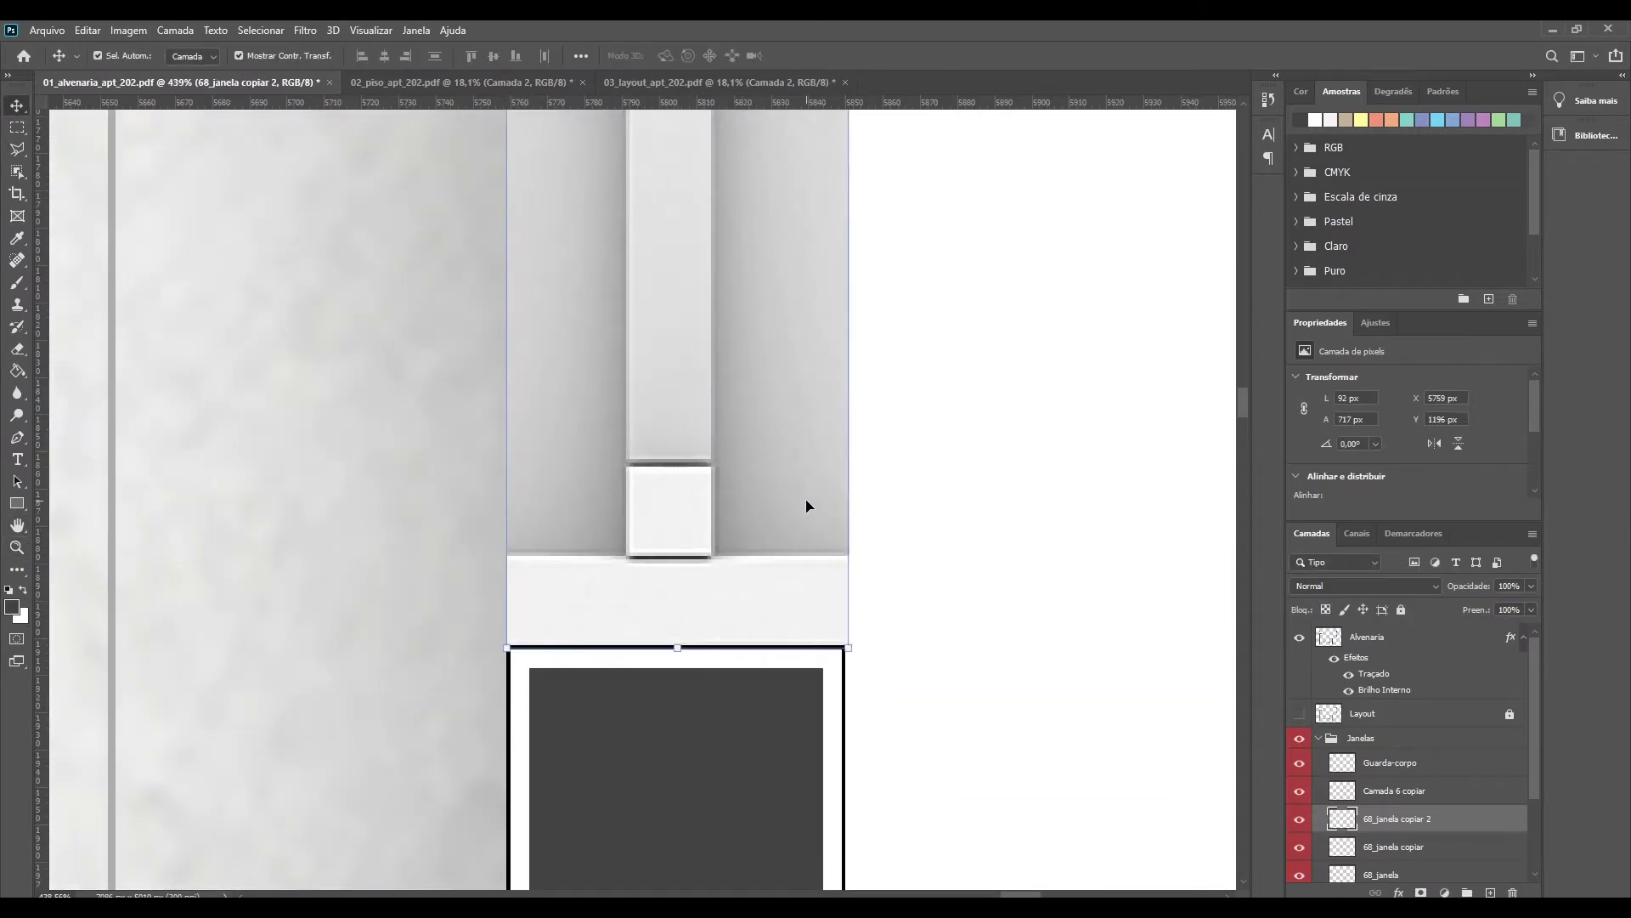
{"action": "scroll", "coordinate": [861, 276], "scroll_direction": "down", "scroll_amount": 2}
{"action": "scroll", "coordinate": [934, 349], "scroll_direction": "up", "scroll_amount": 5}
Step: Delete the window part overhanging the right opening and collapse the Janelas group
{"action": "key", "text": "m"}
{"action": "left_click_drag", "start_coordinate": [862, 357], "coordinate": [949, 883]}
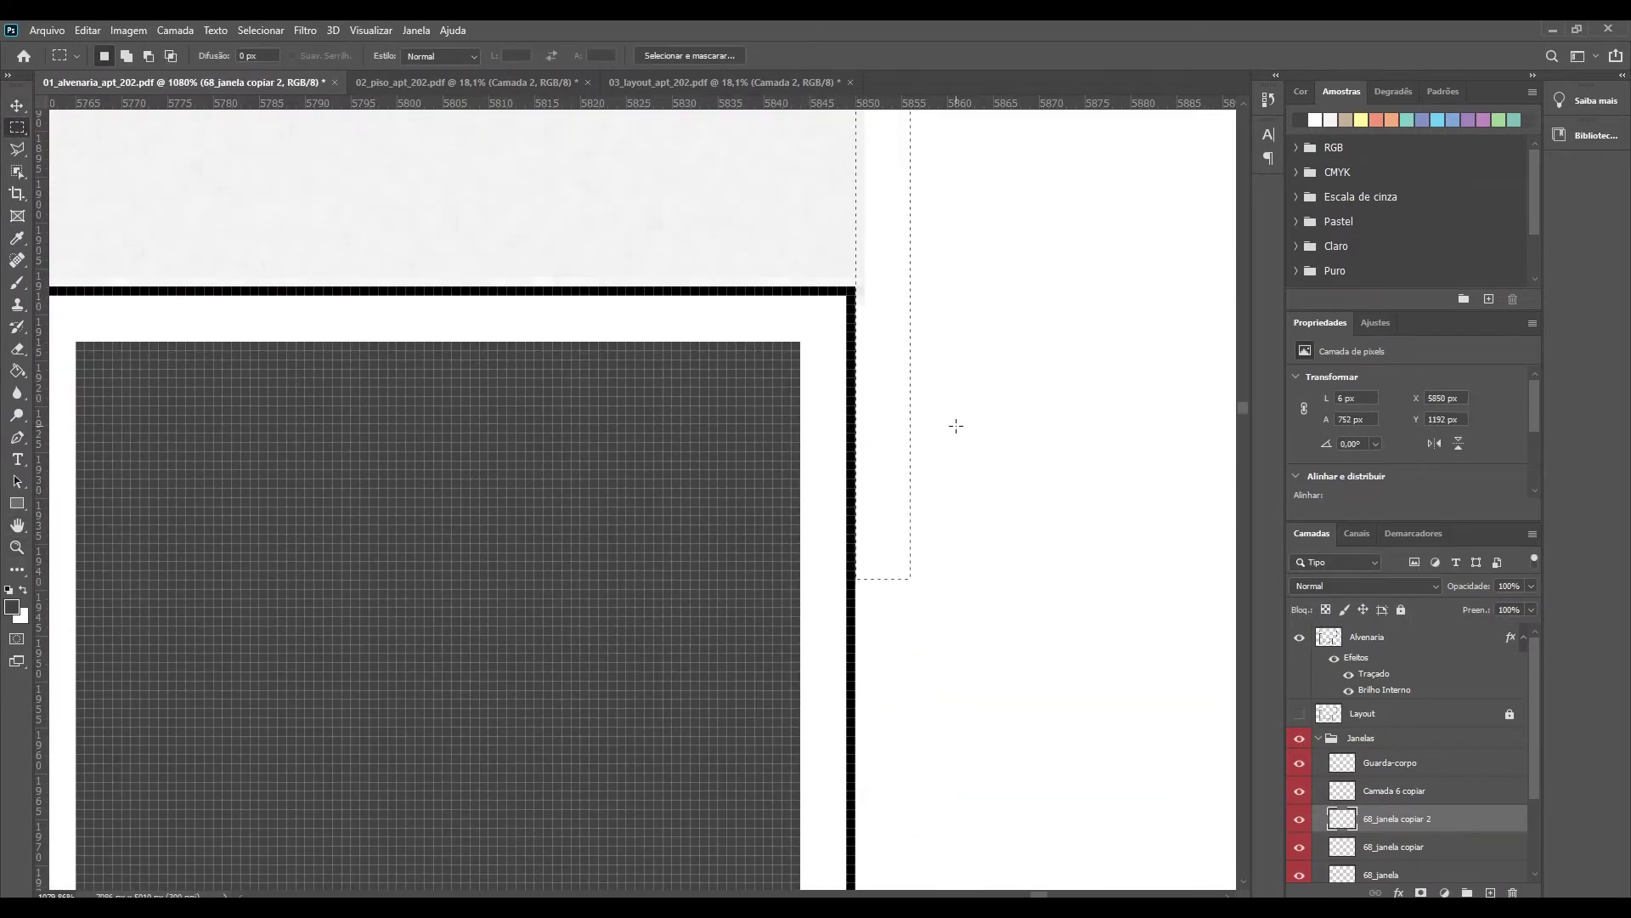
{"action": "key", "text": "z"}
{"action": "key", "text": "ctrl+0"}
{"action": "left_click", "coordinate": [1319, 737]}
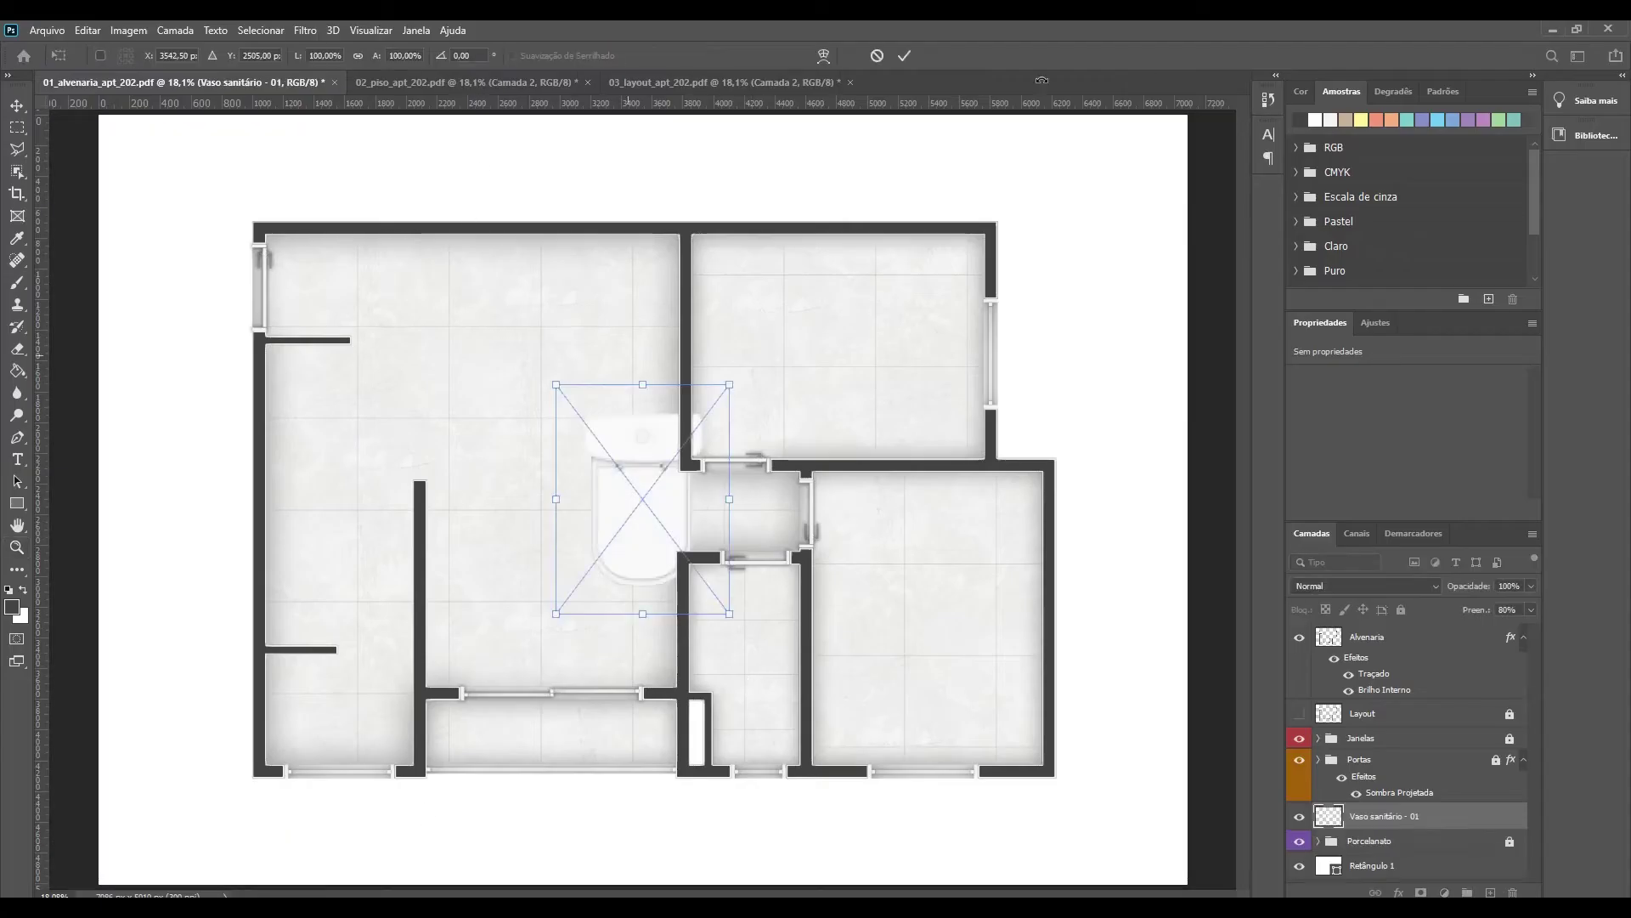
Step: Scale the toilet to 30%, move it into the bathroom and give it a drop shadow
{"action": "left_click", "coordinate": [769, 653]}
{"action": "key", "text": "ctrl+t"}
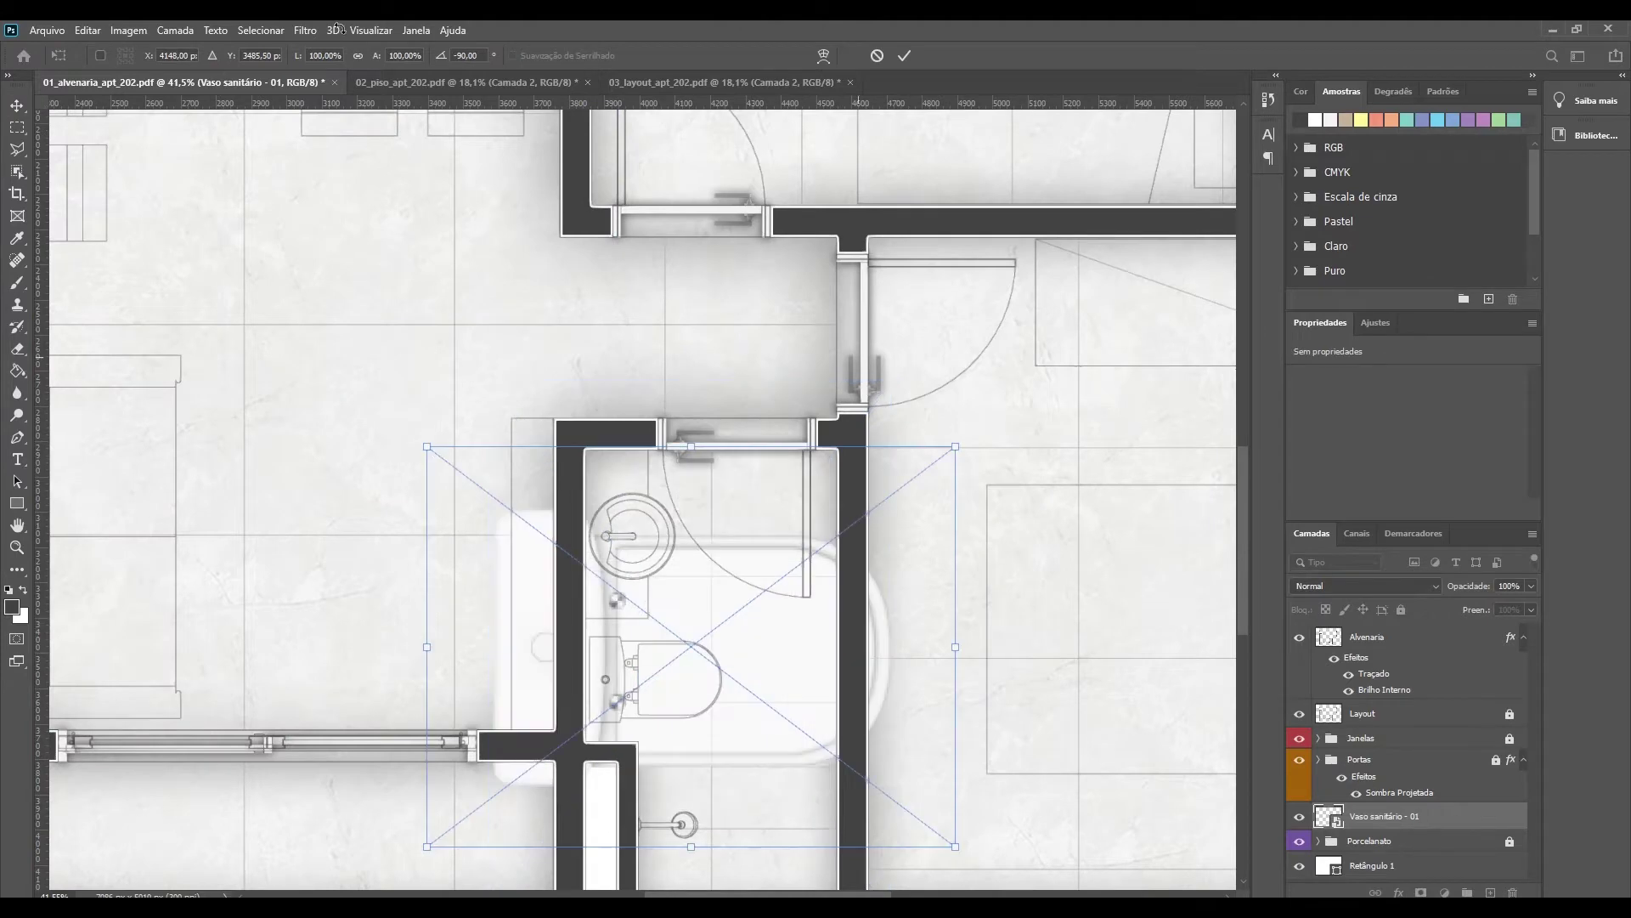
{"action": "type", "text": "30"}
{"action": "key", "text": "Return"}
{"action": "left_click_drag", "start_coordinate": [723, 642], "coordinate": [688, 679]}
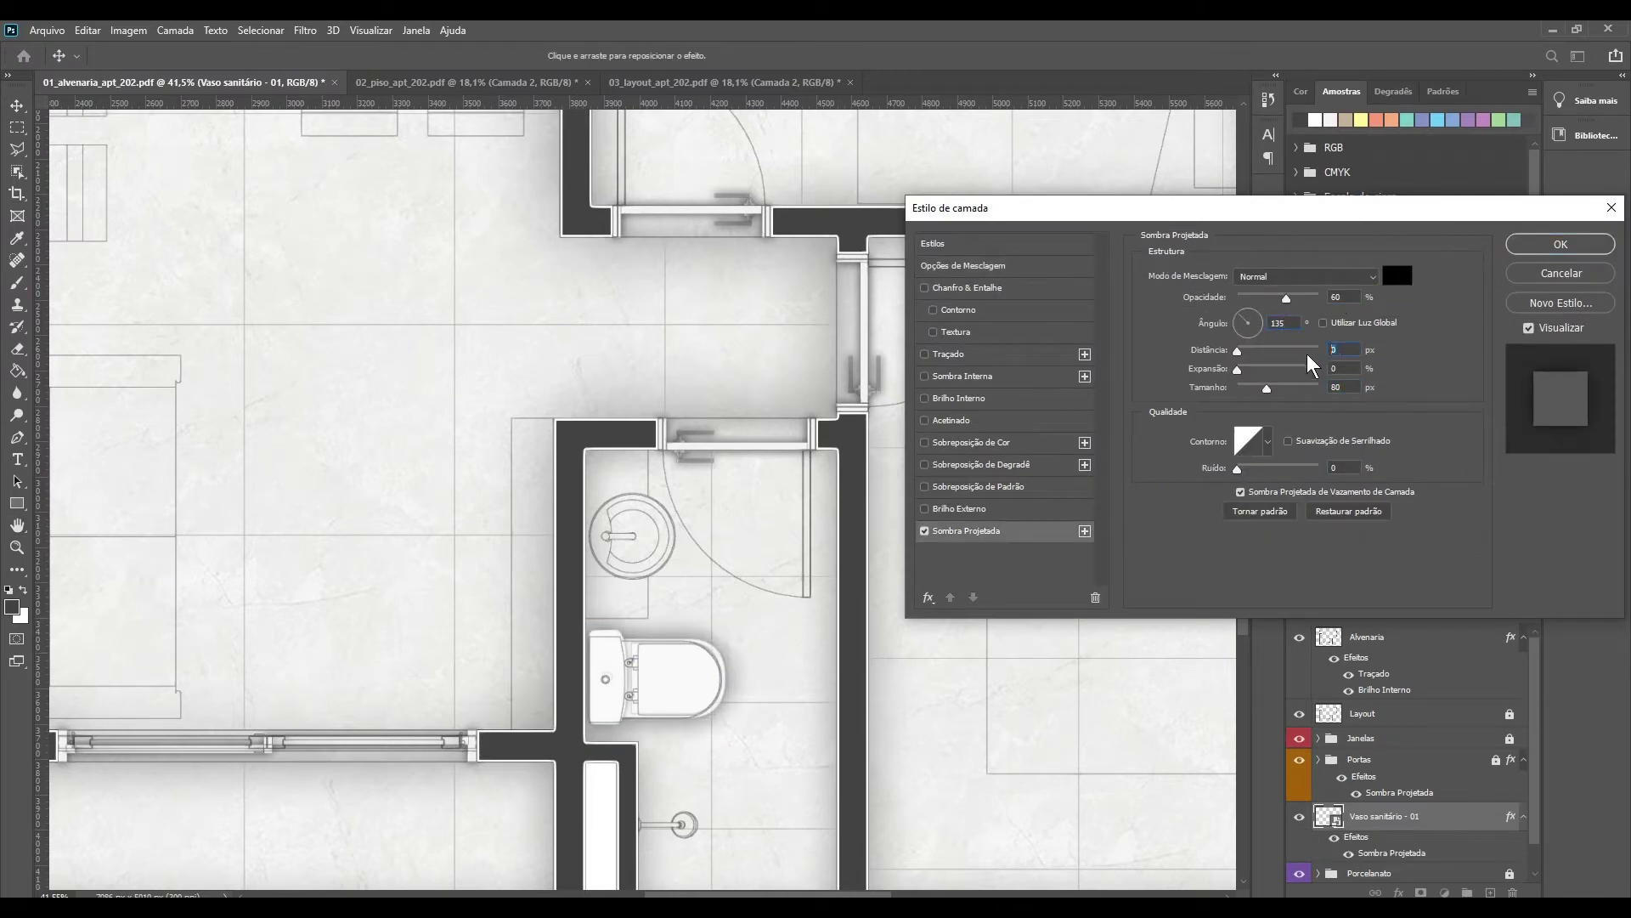
{"action": "left_click", "coordinate": [1534, 246]}
Step: Put the toilet layer in a new yellow-tagged Sanitário group
{"action": "scroll", "coordinate": [620, 443], "scroll_direction": "up", "scroll_amount": 5}
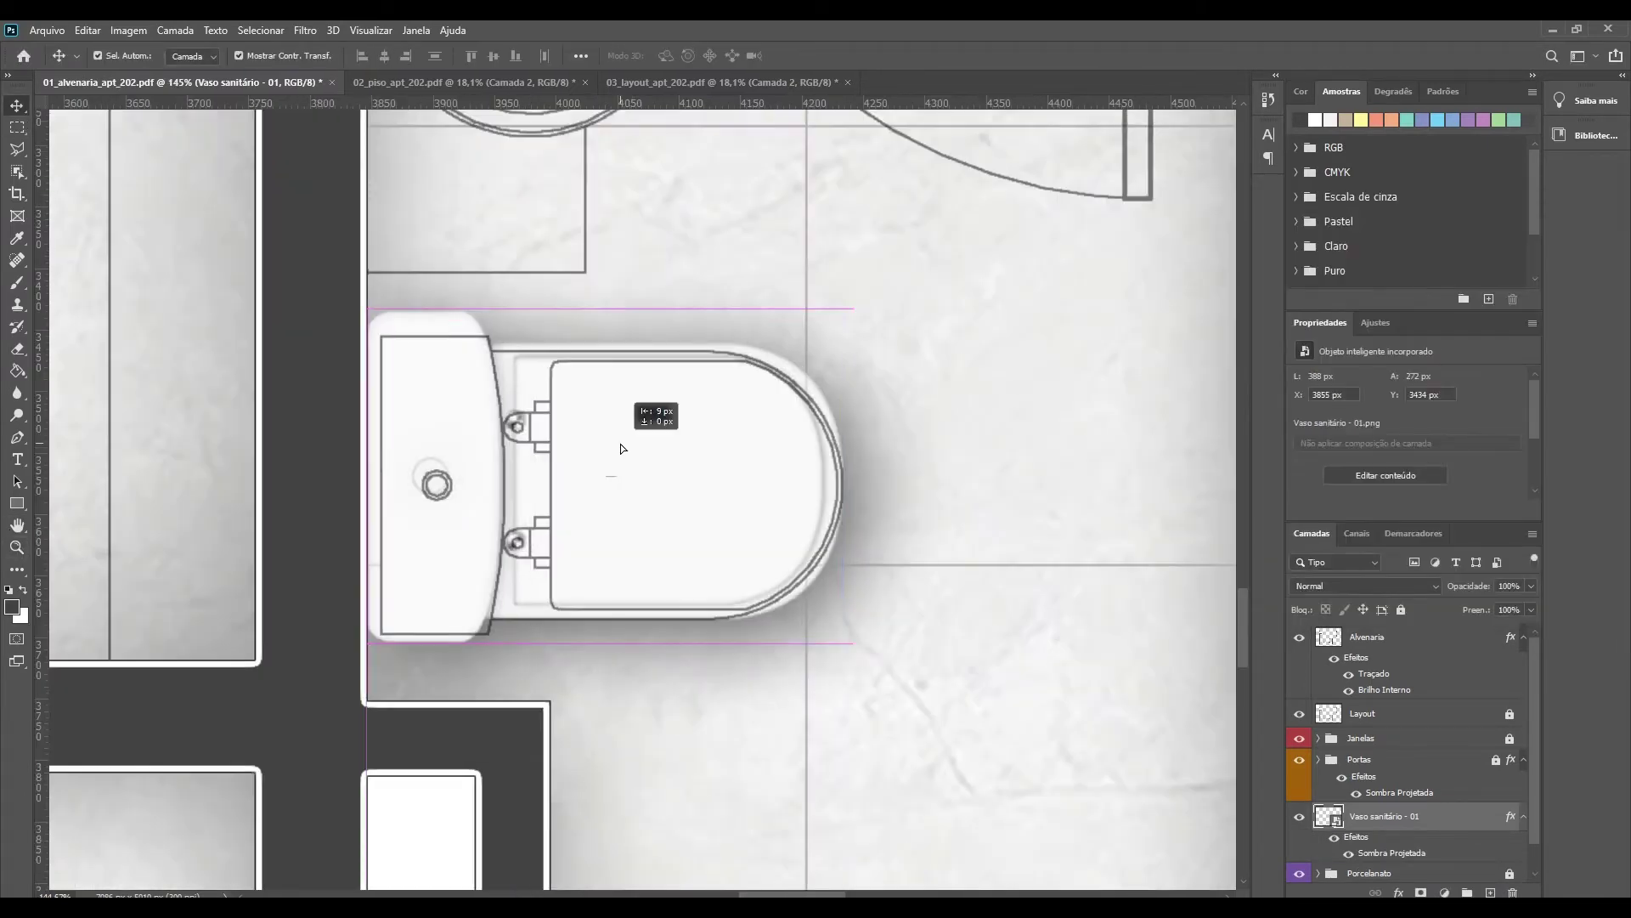
{"action": "scroll", "coordinate": [474, 484], "scroll_direction": "down", "scroll_amount": 3}
{"action": "right_click", "coordinate": [1385, 816]}
{"action": "left_click", "coordinate": [1461, 212]}
{"action": "type", "text": "Sanitári"}
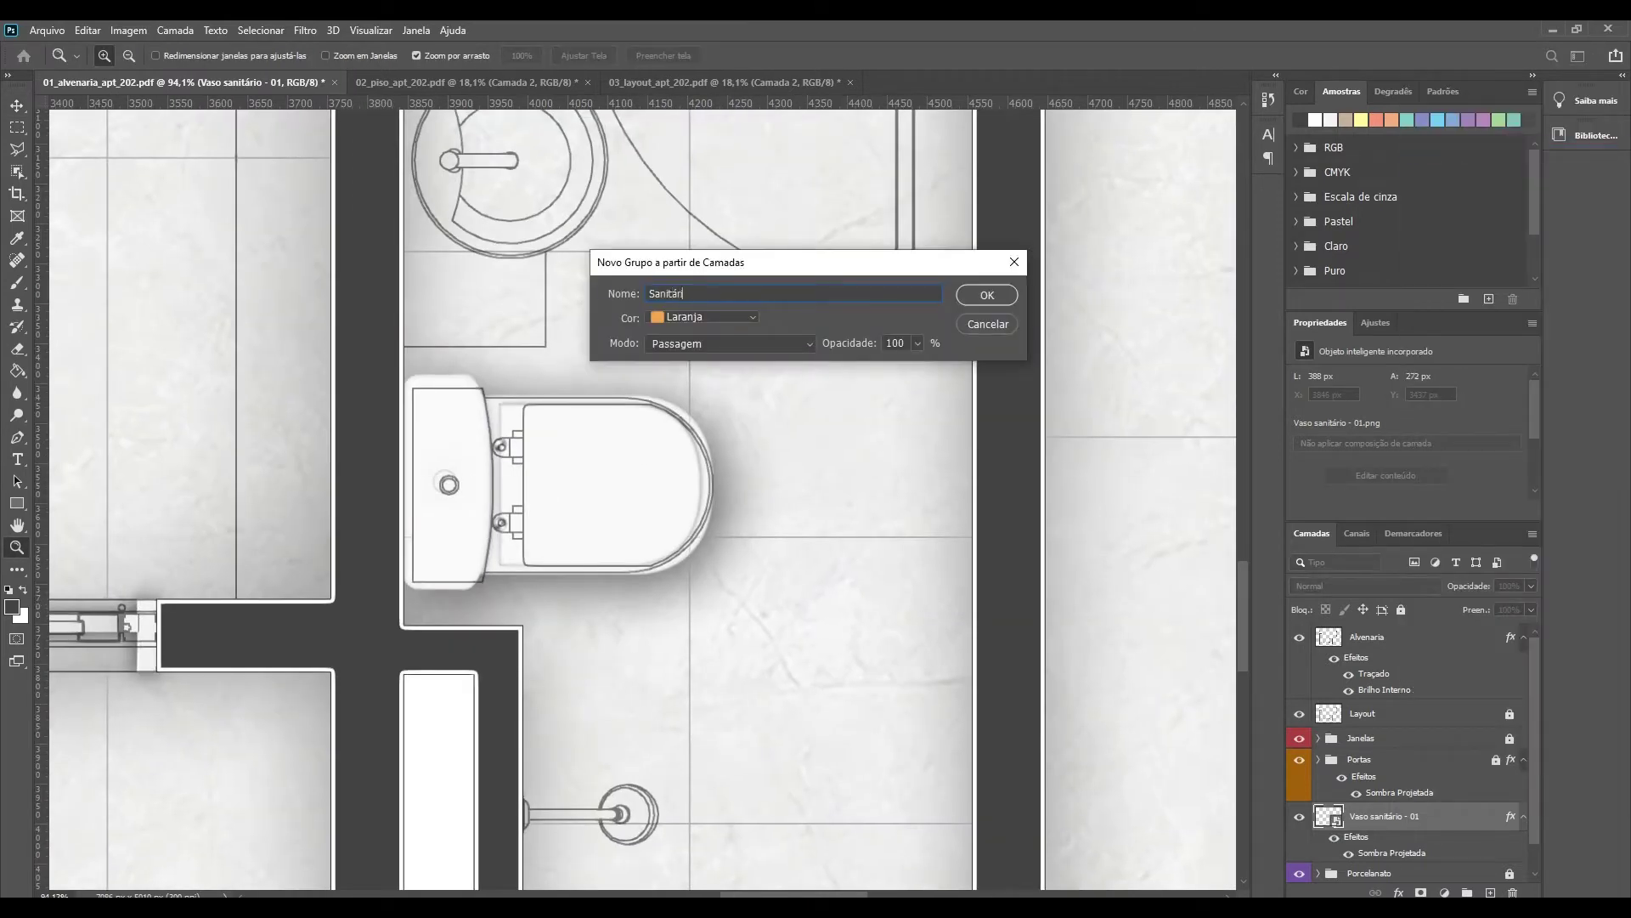
{"action": "left_click", "coordinate": [717, 396]}
{"action": "key", "text": "Return"}
Step: Place the Cuba - 15 sink over the basin outline and apply the granite texture at 50%
{"action": "scroll", "coordinate": [539, 473], "scroll_direction": "down", "scroll_amount": 5}
{"action": "scroll", "coordinate": [692, 638], "scroll_direction": "up", "scroll_amount": 3}
{"action": "scroll", "coordinate": [595, 680], "scroll_direction": "up", "scroll_amount": 2}
{"action": "key", "text": "v"}
{"action": "left_click_drag", "start_coordinate": [463, 788], "coordinate": [646, 493]}
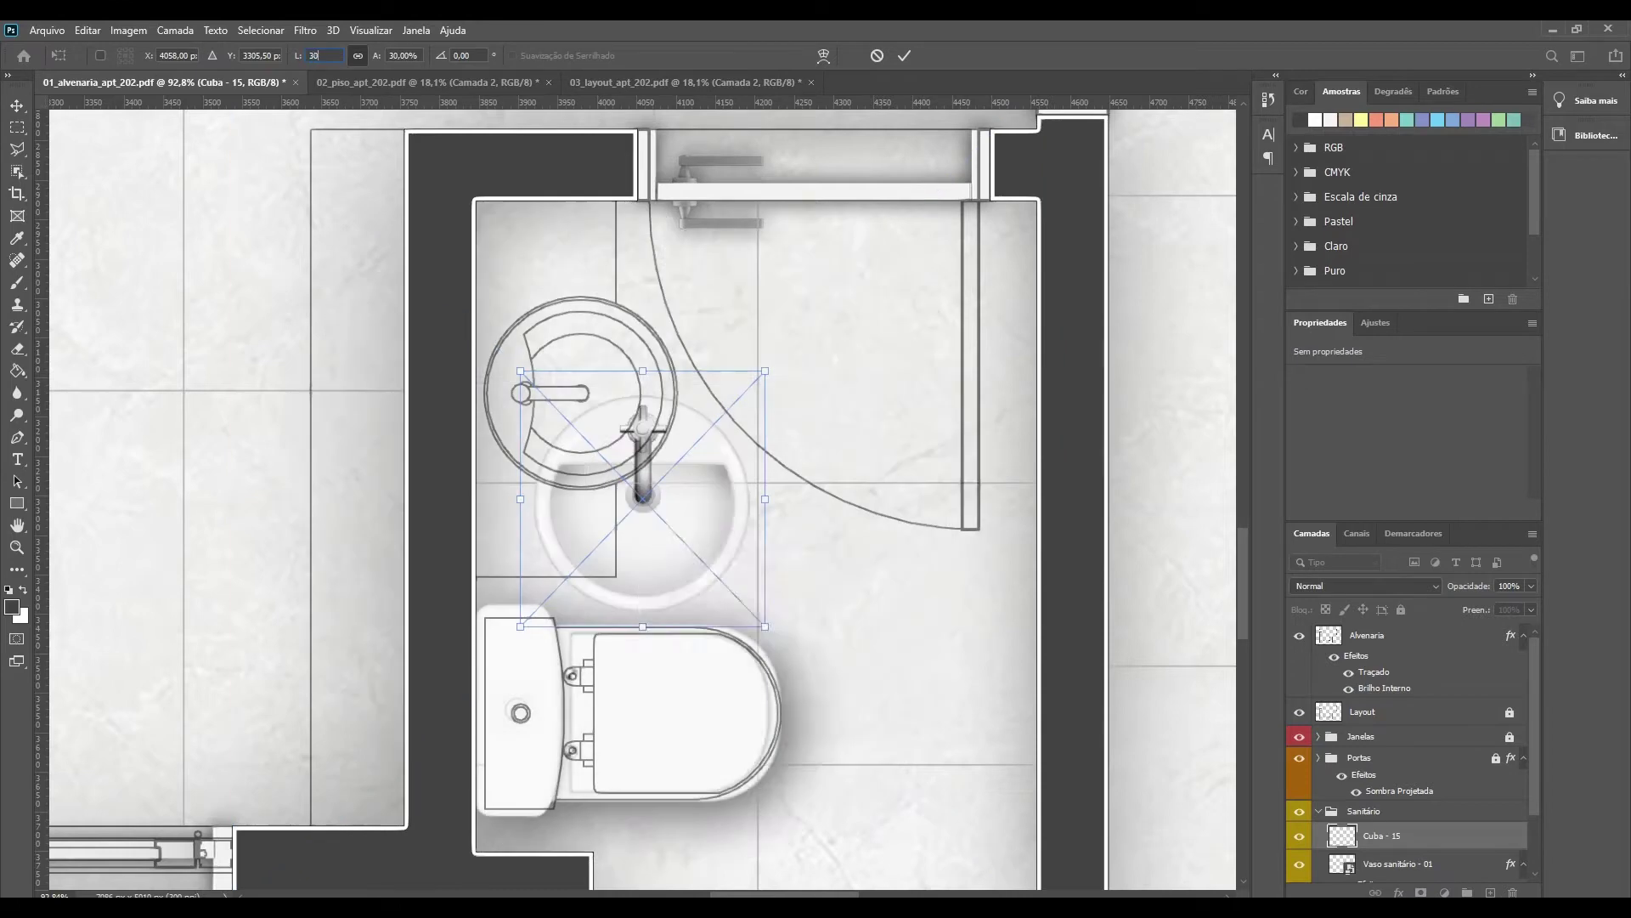
{"action": "left_click_drag", "start_coordinate": [668, 423], "coordinate": [636, 373]}
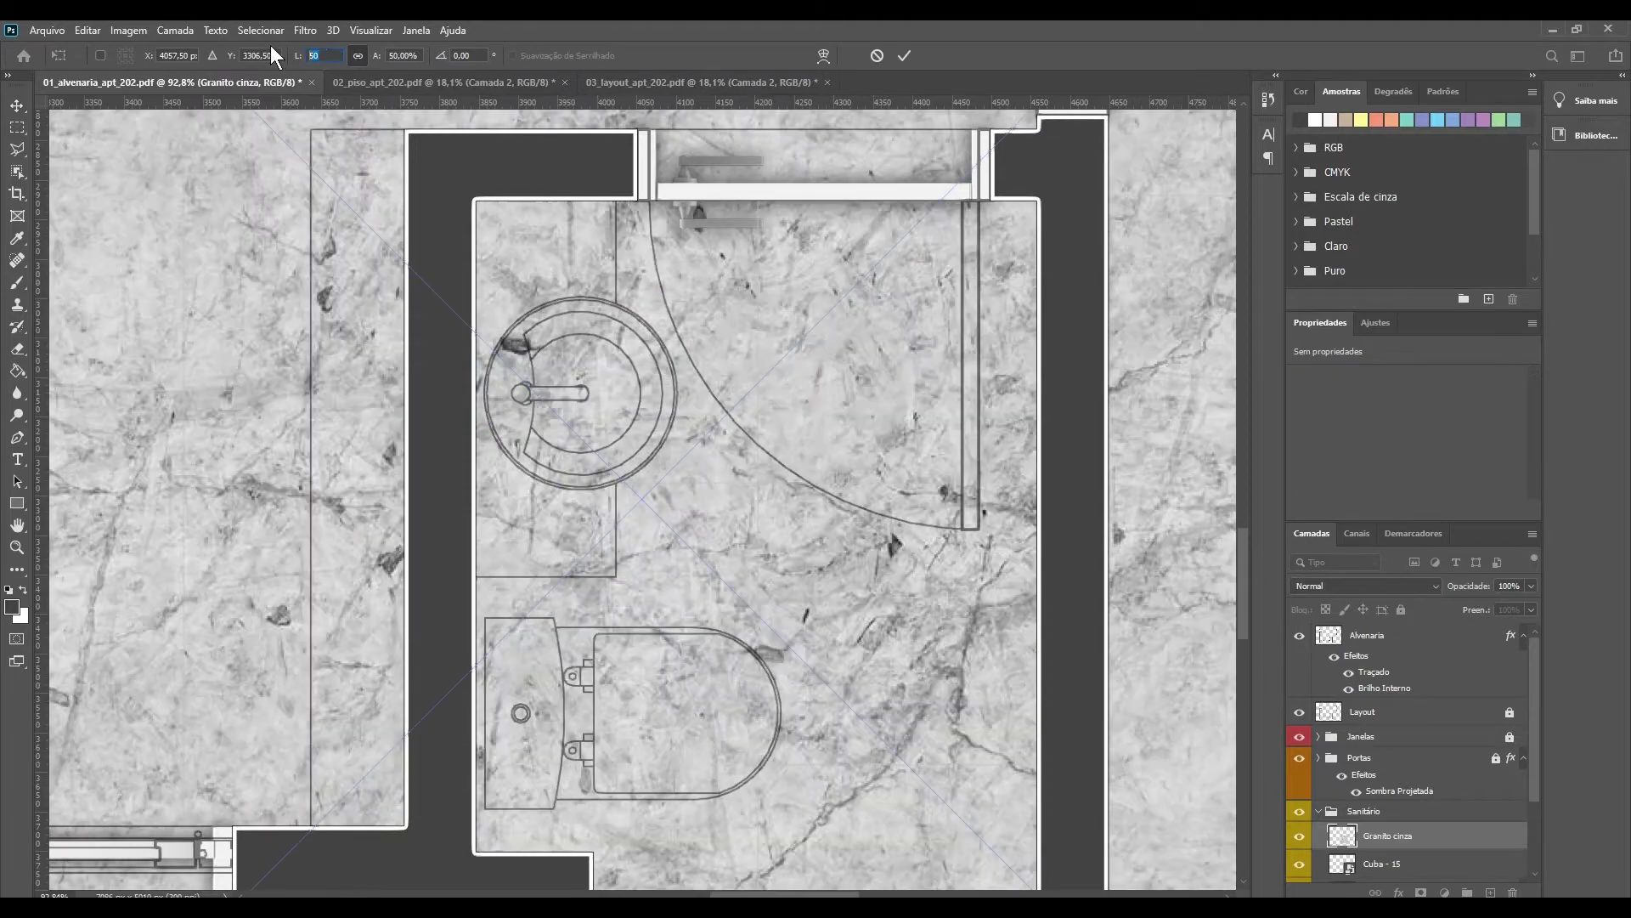
{"action": "key", "text": "Return"}
{"action": "key", "text": "Return"}
{"action": "key", "text": "ctrl+bracketleft"}
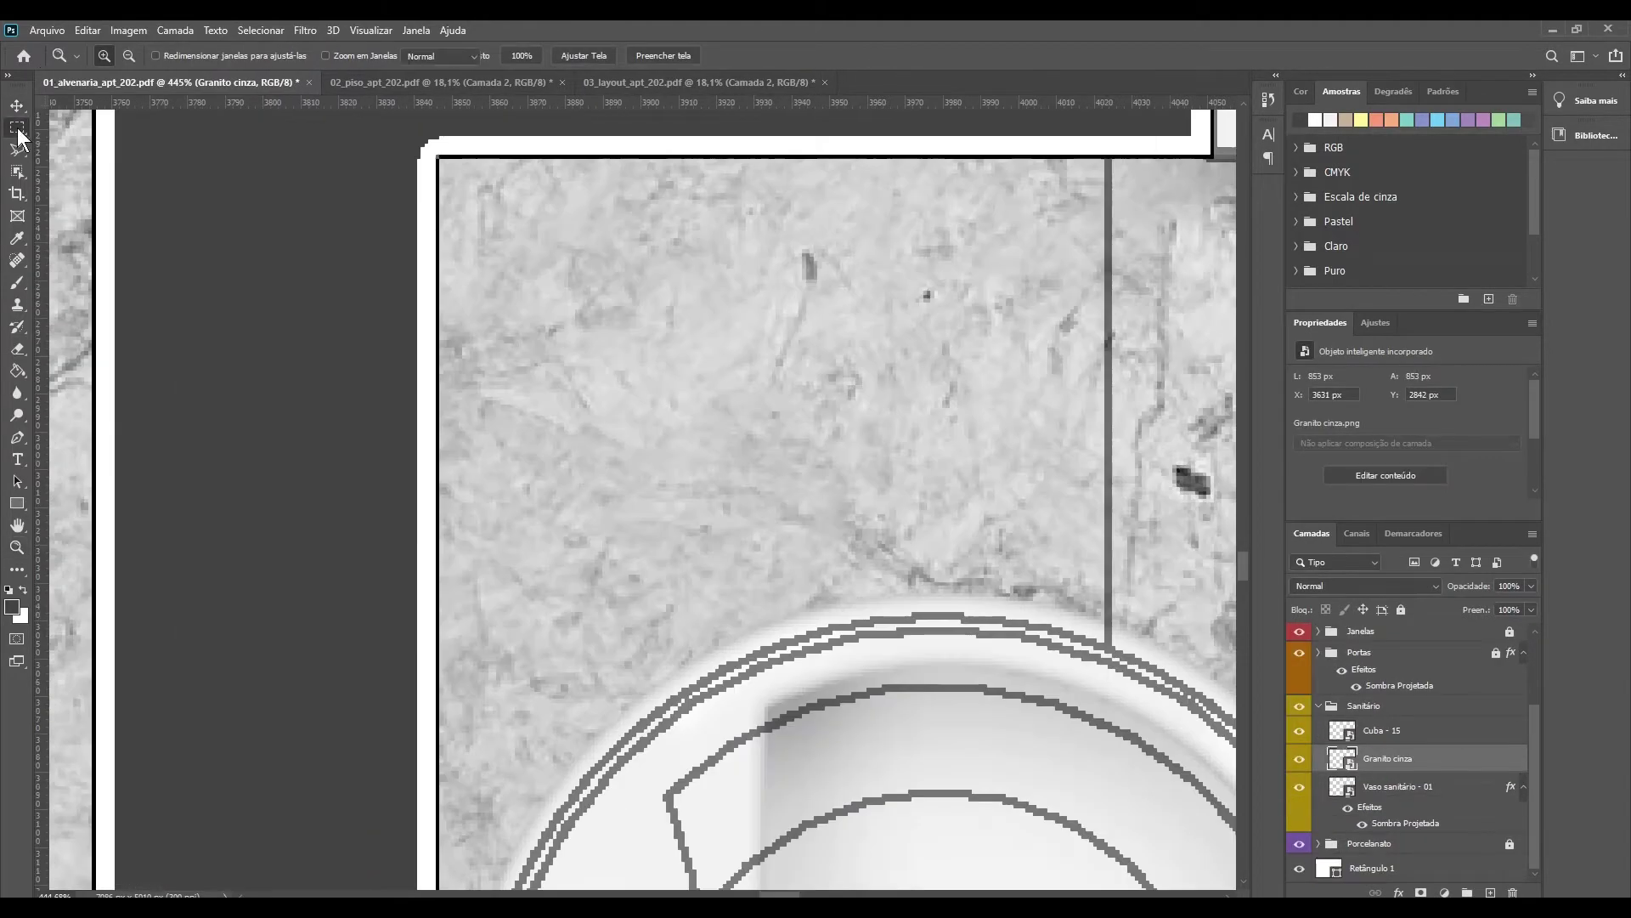
Step: Fit the Chuveiro - 03_1 shower at 30% width, quarter-turned, with a drop shadow
{"action": "left_click_drag", "start_coordinate": [448, 180], "coordinate": [860, 772]}
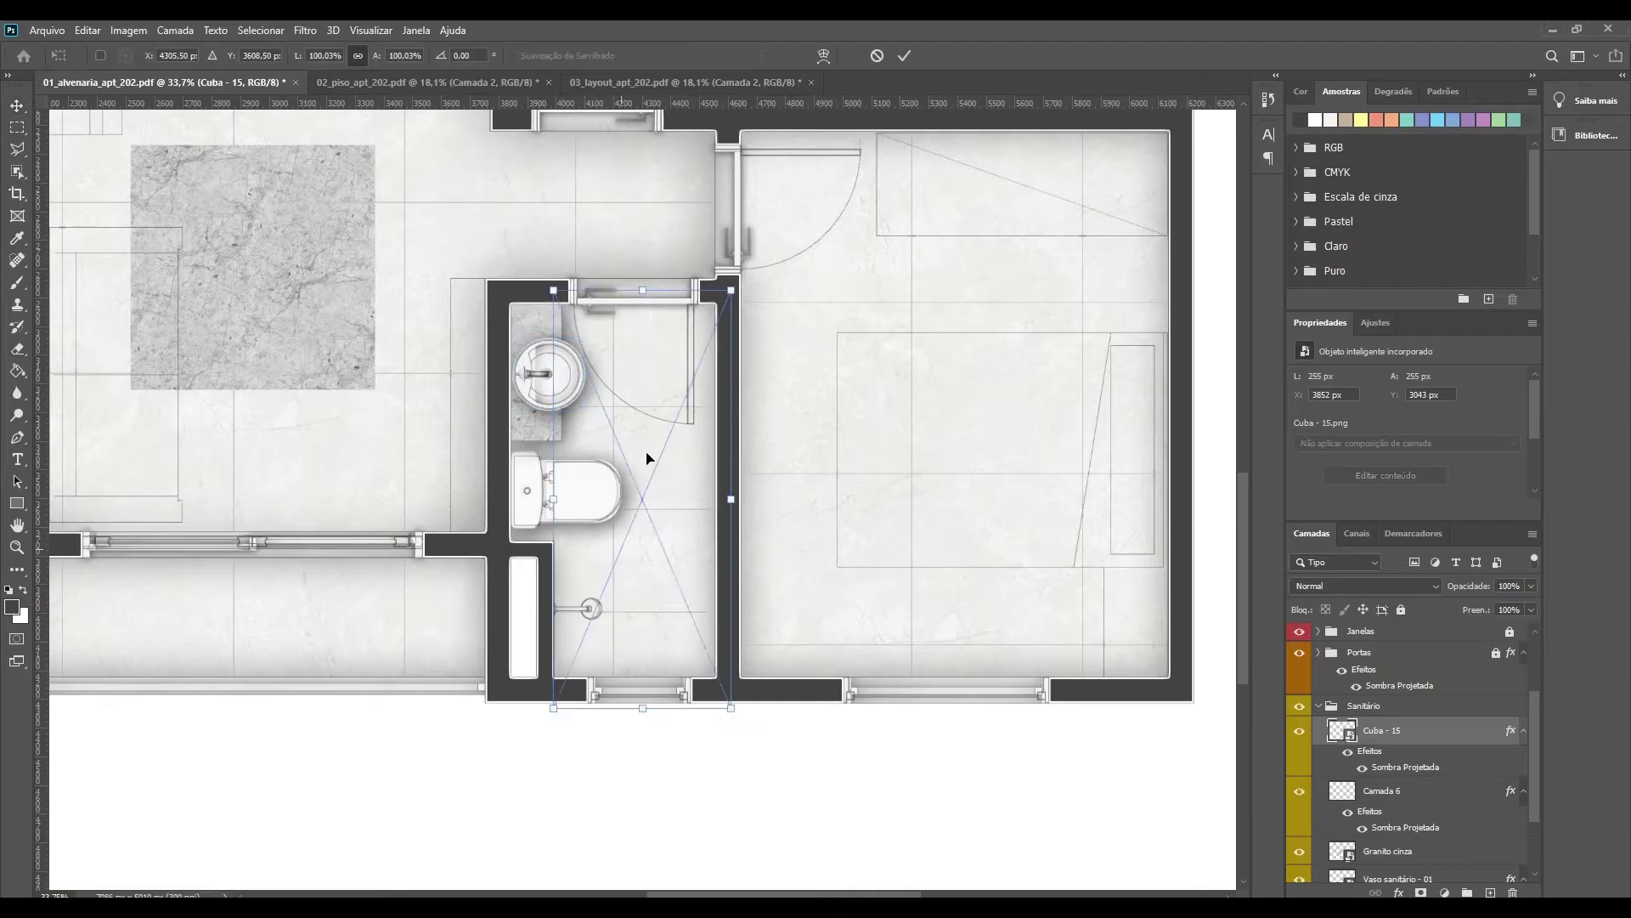
{"action": "key", "text": "Return"}
{"action": "left_click_drag", "start_coordinate": [858, 645], "coordinate": [912, 80]}
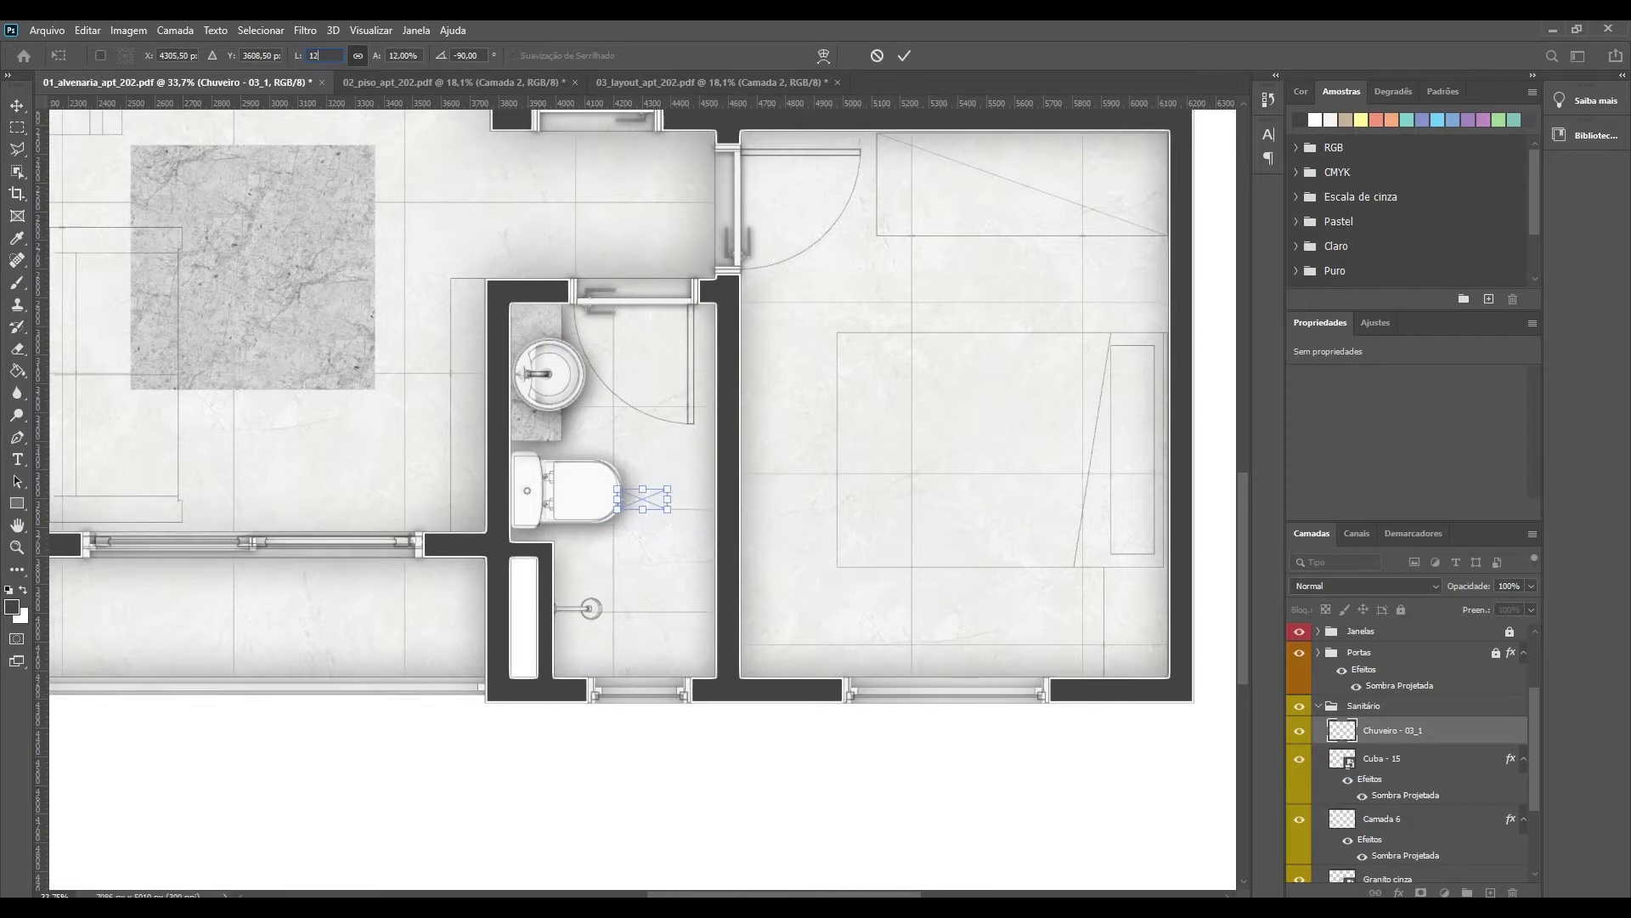
{"action": "key", "text": "z"}
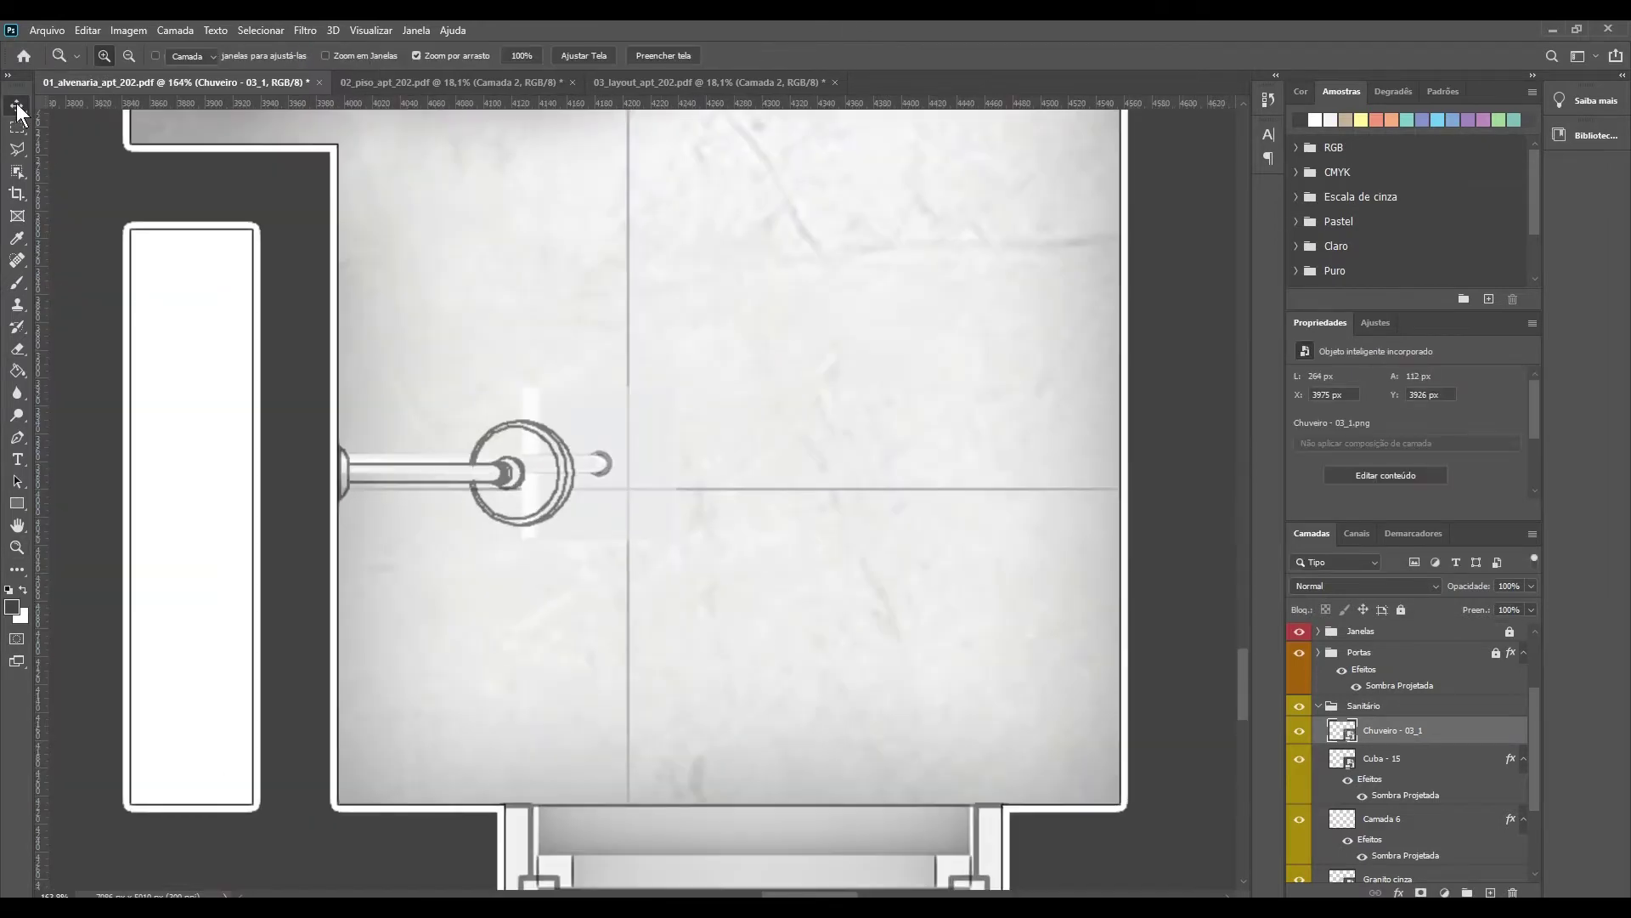
{"action": "type", "text": "15"}
{"action": "left_click", "coordinate": [904, 55]}
{"action": "double_click", "coordinate": [1444, 730]}
{"action": "left_click", "coordinate": [1566, 249]}
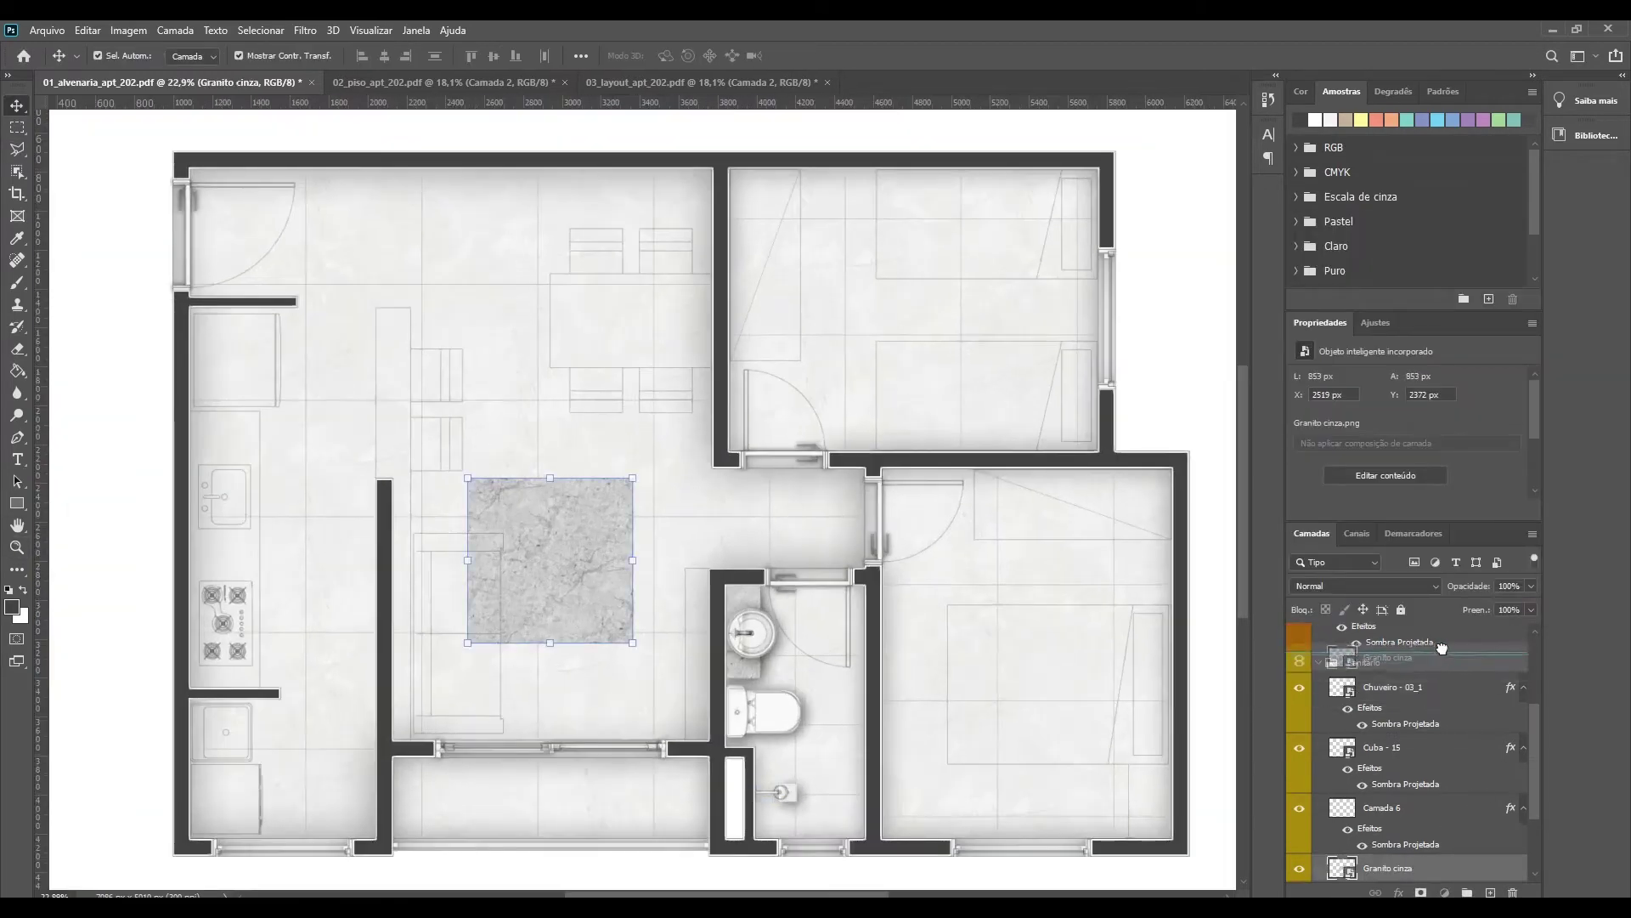
{"action": "left_click_drag", "start_coordinate": [1441, 647], "coordinate": [1442, 653]}
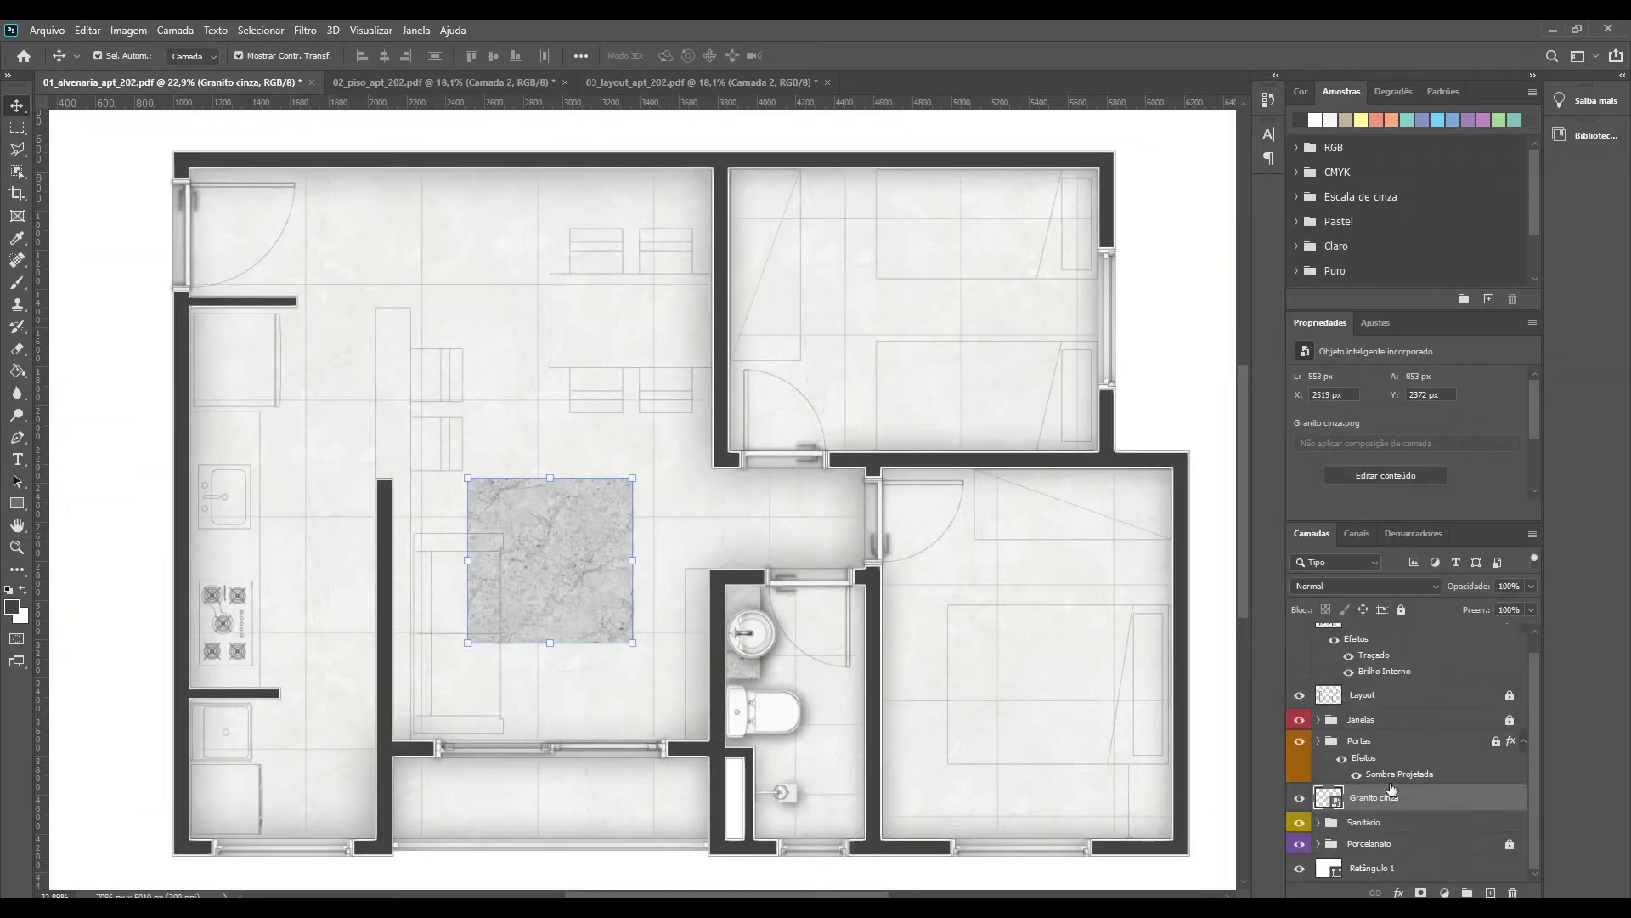
Step: Group the granite tile into a green-tagged Sala_cozinha group
{"action": "right_click", "coordinate": [1375, 797]}
{"action": "left_click", "coordinate": [1402, 153]}
{"action": "type", "text": "Sala_cozinha"}
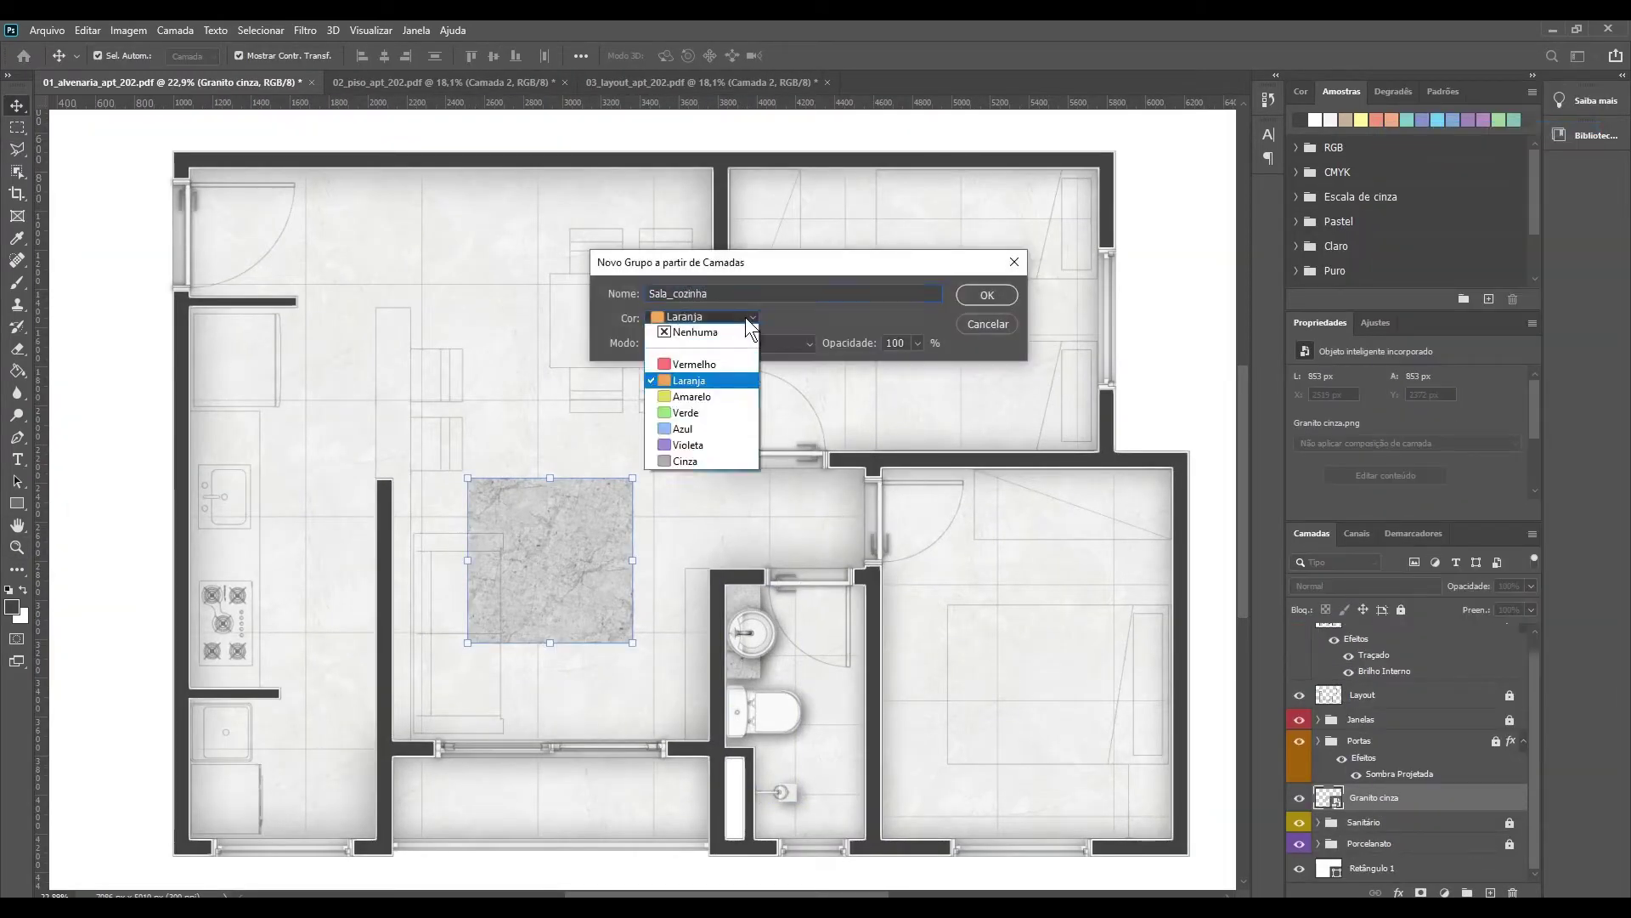
{"action": "left_click", "coordinate": [686, 412]}
{"action": "left_click", "coordinate": [987, 295]}
Step: Lay granite along the kitchen counter by duplicating the tile and merging the copies
{"action": "left_click_drag", "start_coordinate": [548, 537], "coordinate": [280, 470]}
{"action": "scroll", "coordinate": [192, 319], "scroll_direction": "up", "scroll_amount": 2}
{"action": "scroll", "coordinate": [193, 318], "scroll_direction": "up", "scroll_amount": 2}
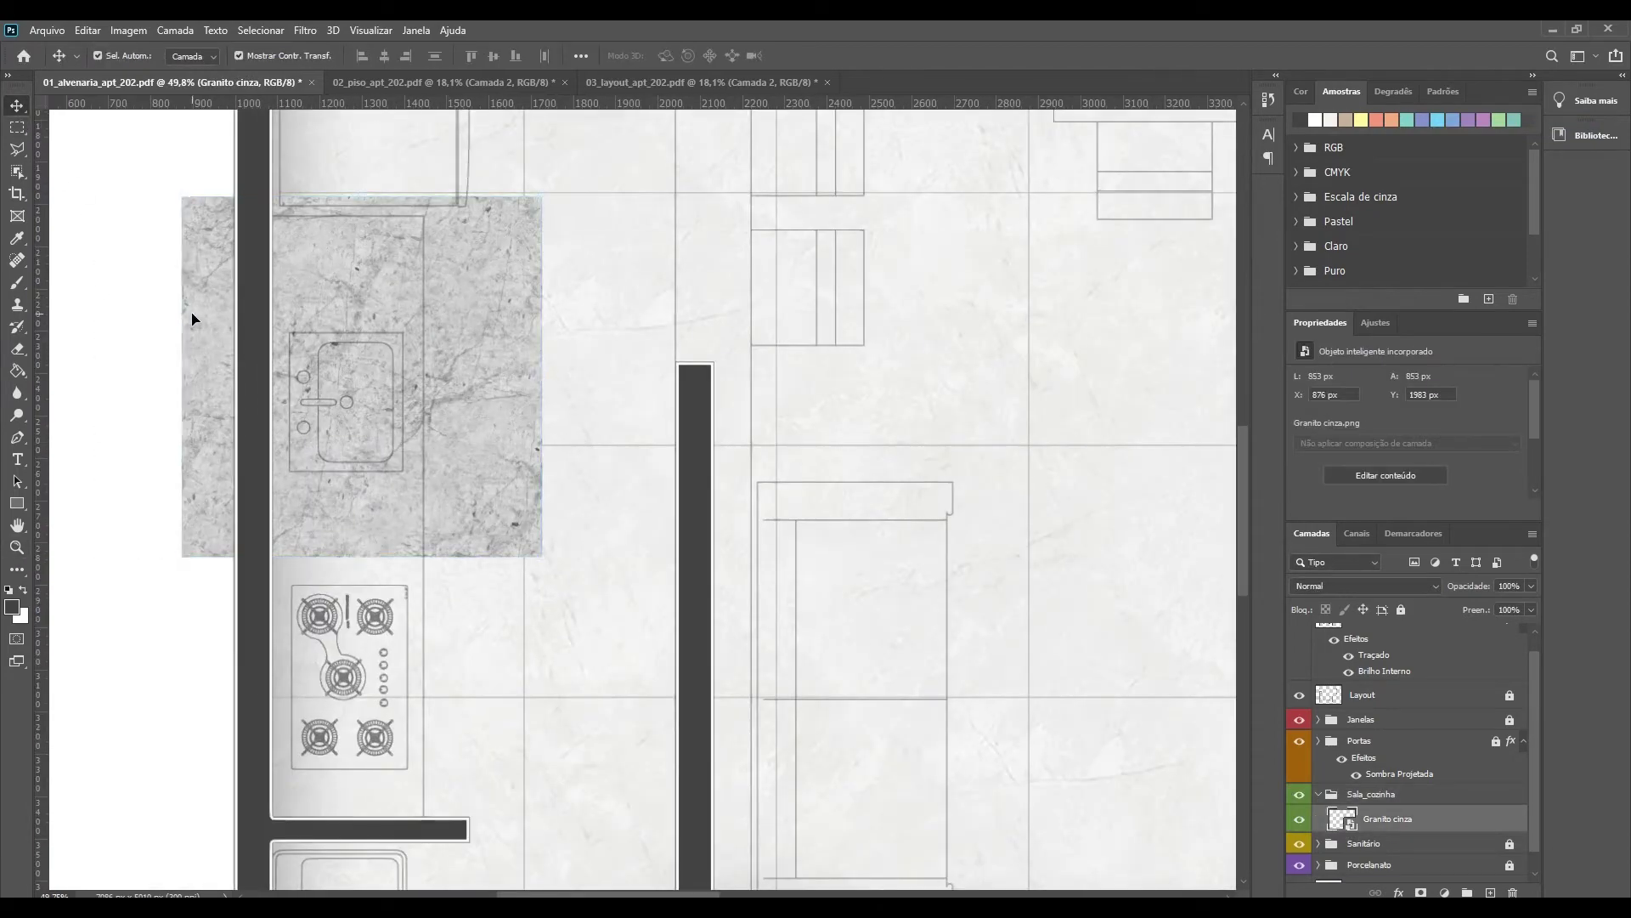
{"action": "left_click_drag", "start_coordinate": [193, 318], "coordinate": [345, 671]}
{"action": "key", "text": "ctrl+e"}
{"action": "key", "text": "h"}
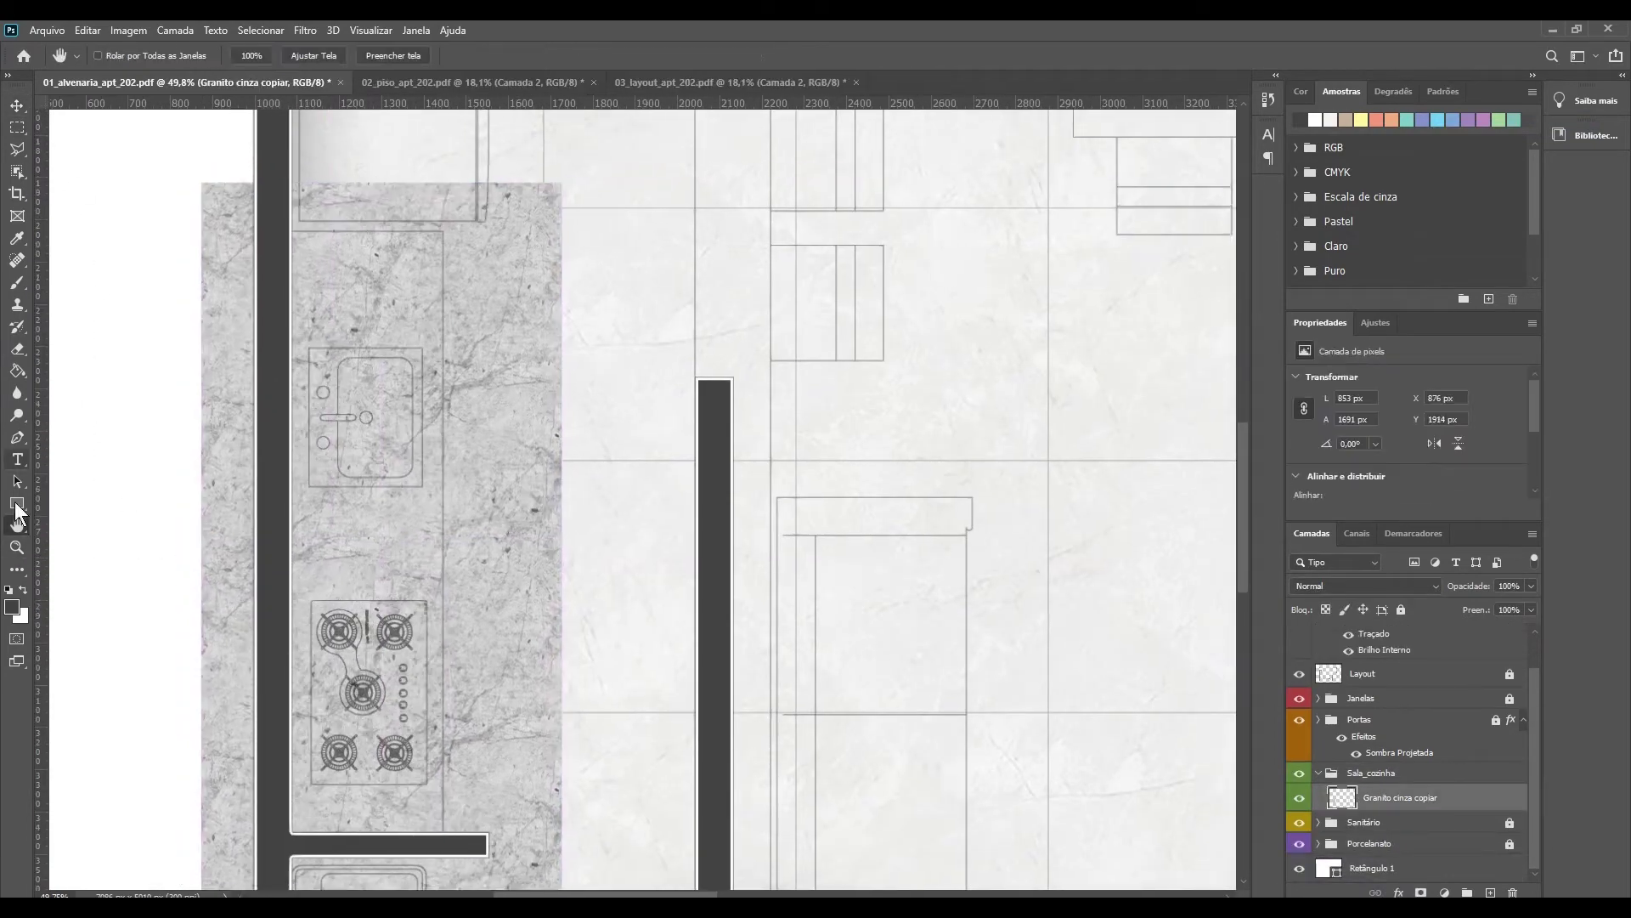
{"action": "key", "text": "z"}
{"action": "scroll", "coordinate": [476, 304], "scroll_direction": "up", "scroll_amount": 4}
{"action": "scroll", "coordinate": [501, 552], "scroll_direction": "down", "scroll_amount": 5}
{"action": "scroll", "coordinate": [403, 404], "scroll_direction": "down", "scroll_amount": 5}
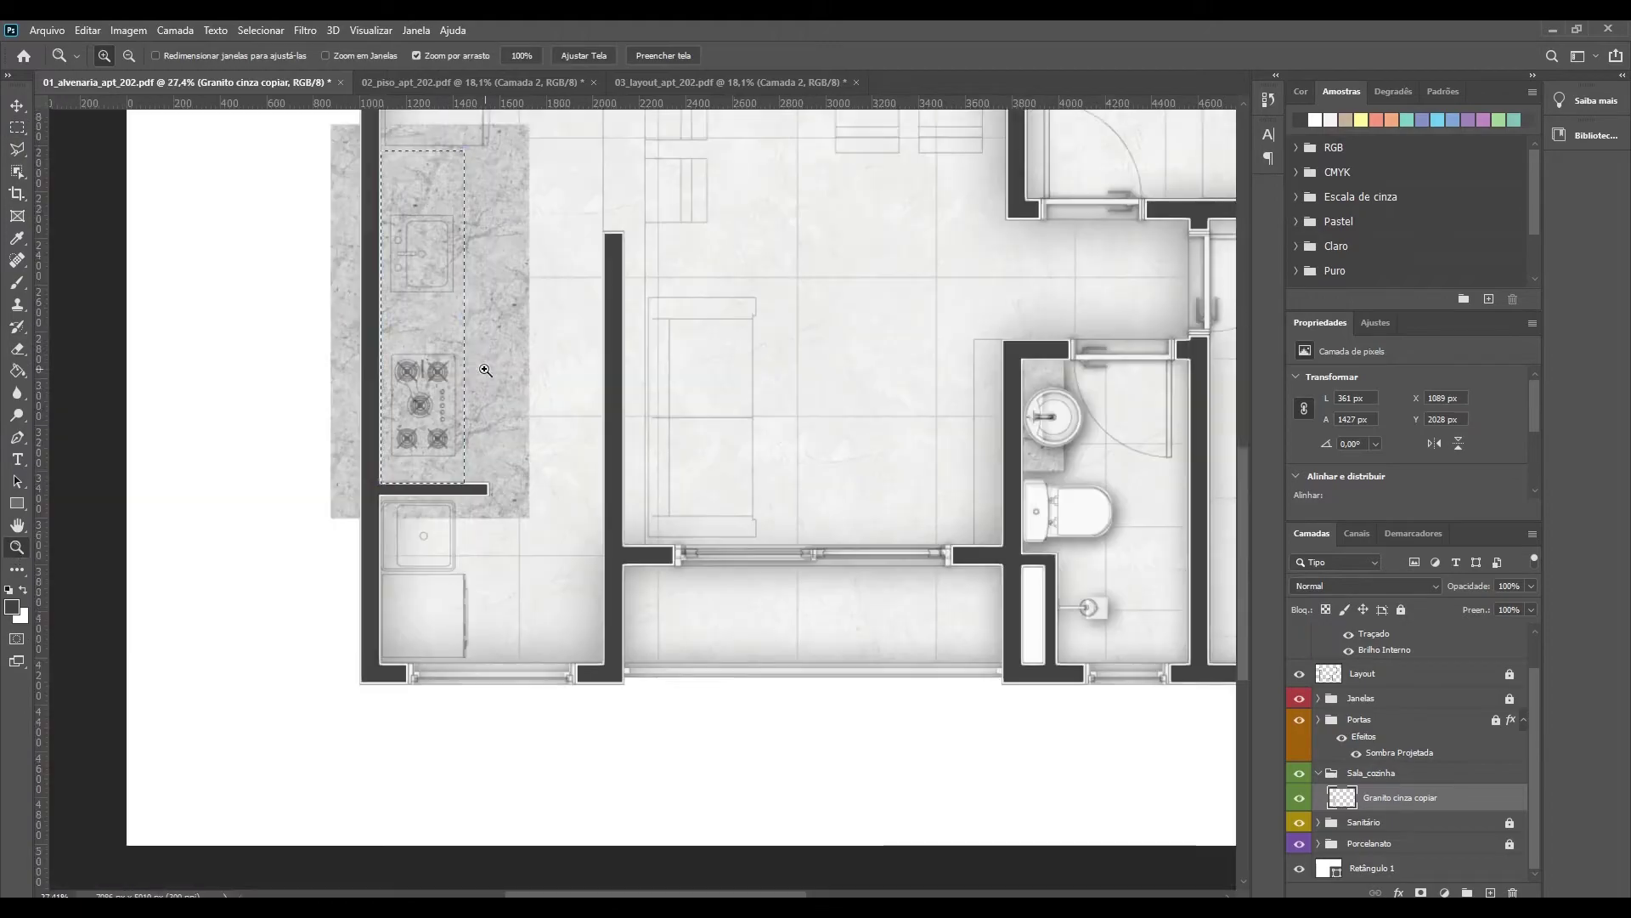
Step: Separate the counter strip from the leftover granite and give it a drop shadow
{"action": "key", "text": "v"}
{"action": "left_click_drag", "start_coordinate": [517, 352], "coordinate": [315, 339]}
{"action": "double_click", "coordinate": [1445, 797]}
{"action": "left_click", "coordinate": [1559, 244]}
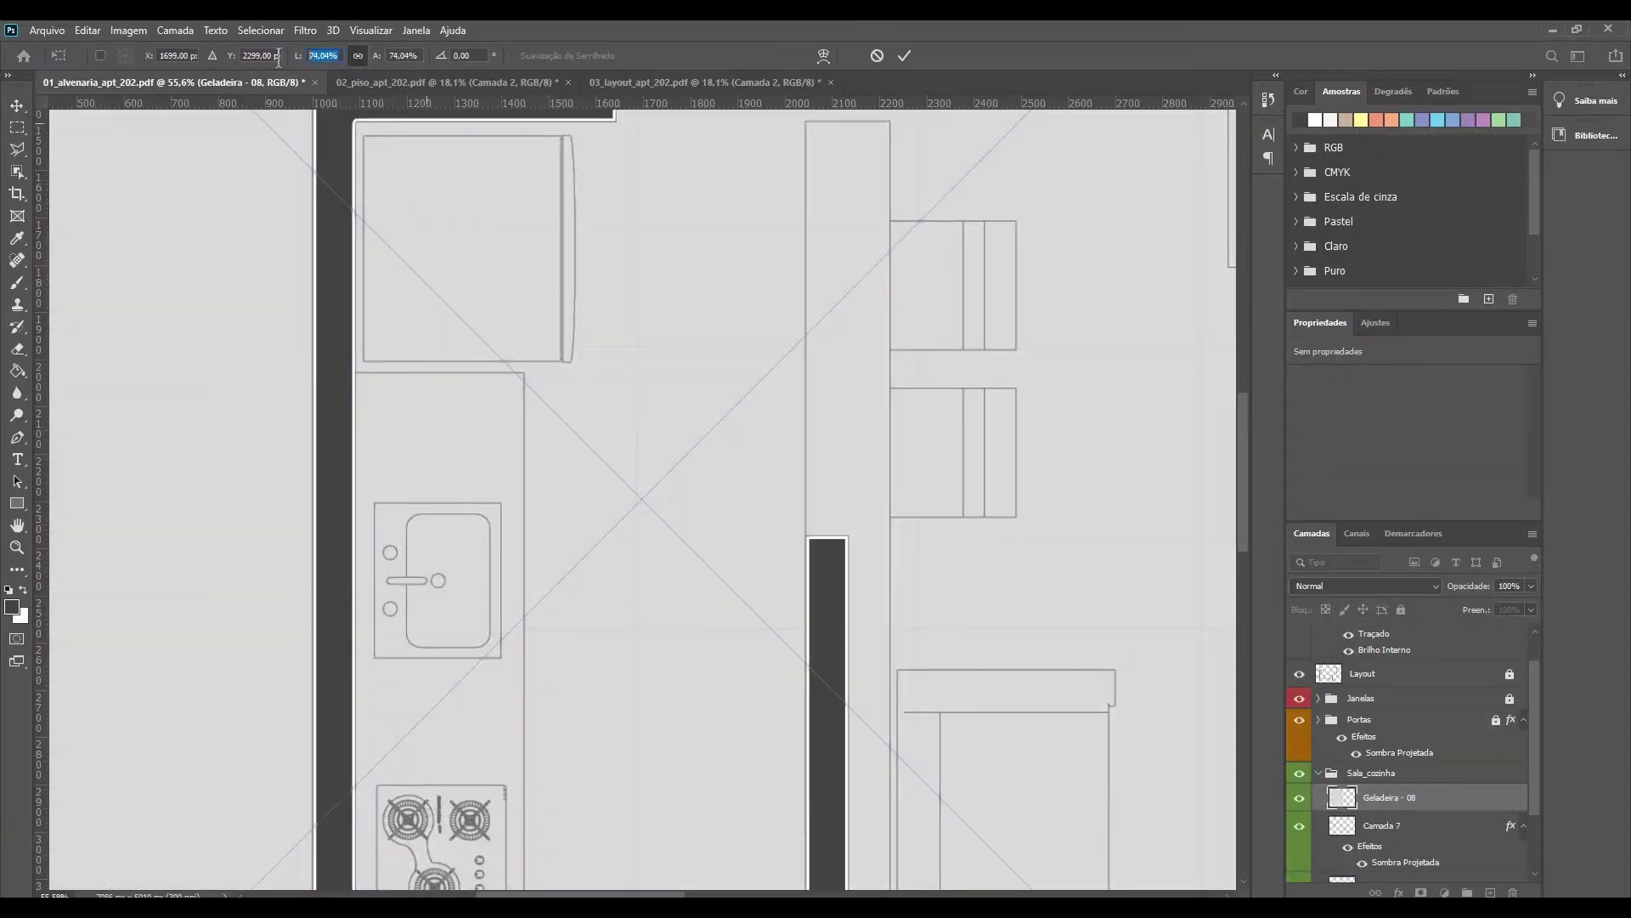
Step: Fit the Geladeira - 08 fridge into the kitchen corner above the counter, quarter-turned at 11,17
{"action": "type", "text": "11,17"}
{"action": "key", "text": "Return"}
{"action": "right_click", "coordinate": [639, 375]}
{"action": "left_click", "coordinate": [731, 542]}
{"action": "left_click_drag", "start_coordinate": [735, 509], "coordinate": [611, 306]}
{"action": "left_click_drag", "start_coordinate": [679, 443], "coordinate": [639, 403]}
{"action": "left_click_drag", "start_coordinate": [505, 244], "coordinate": [510, 255]}
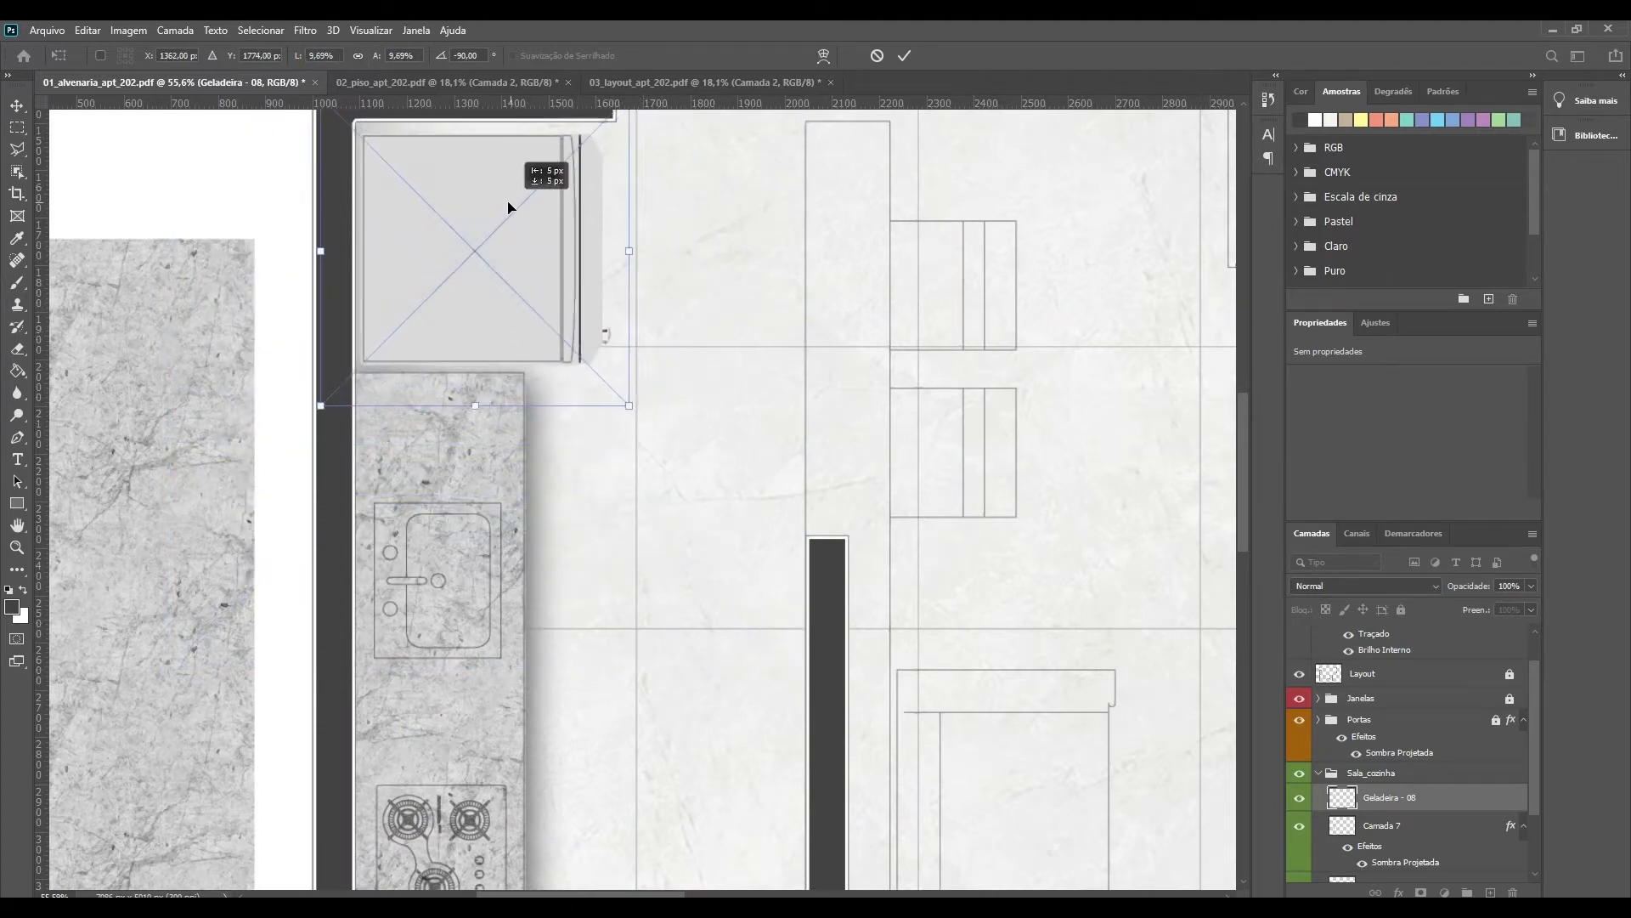
Step: Apply the refrigerator's transform and give it a drop shadow
{"action": "key", "text": "Return"}
{"action": "key", "text": "m"}
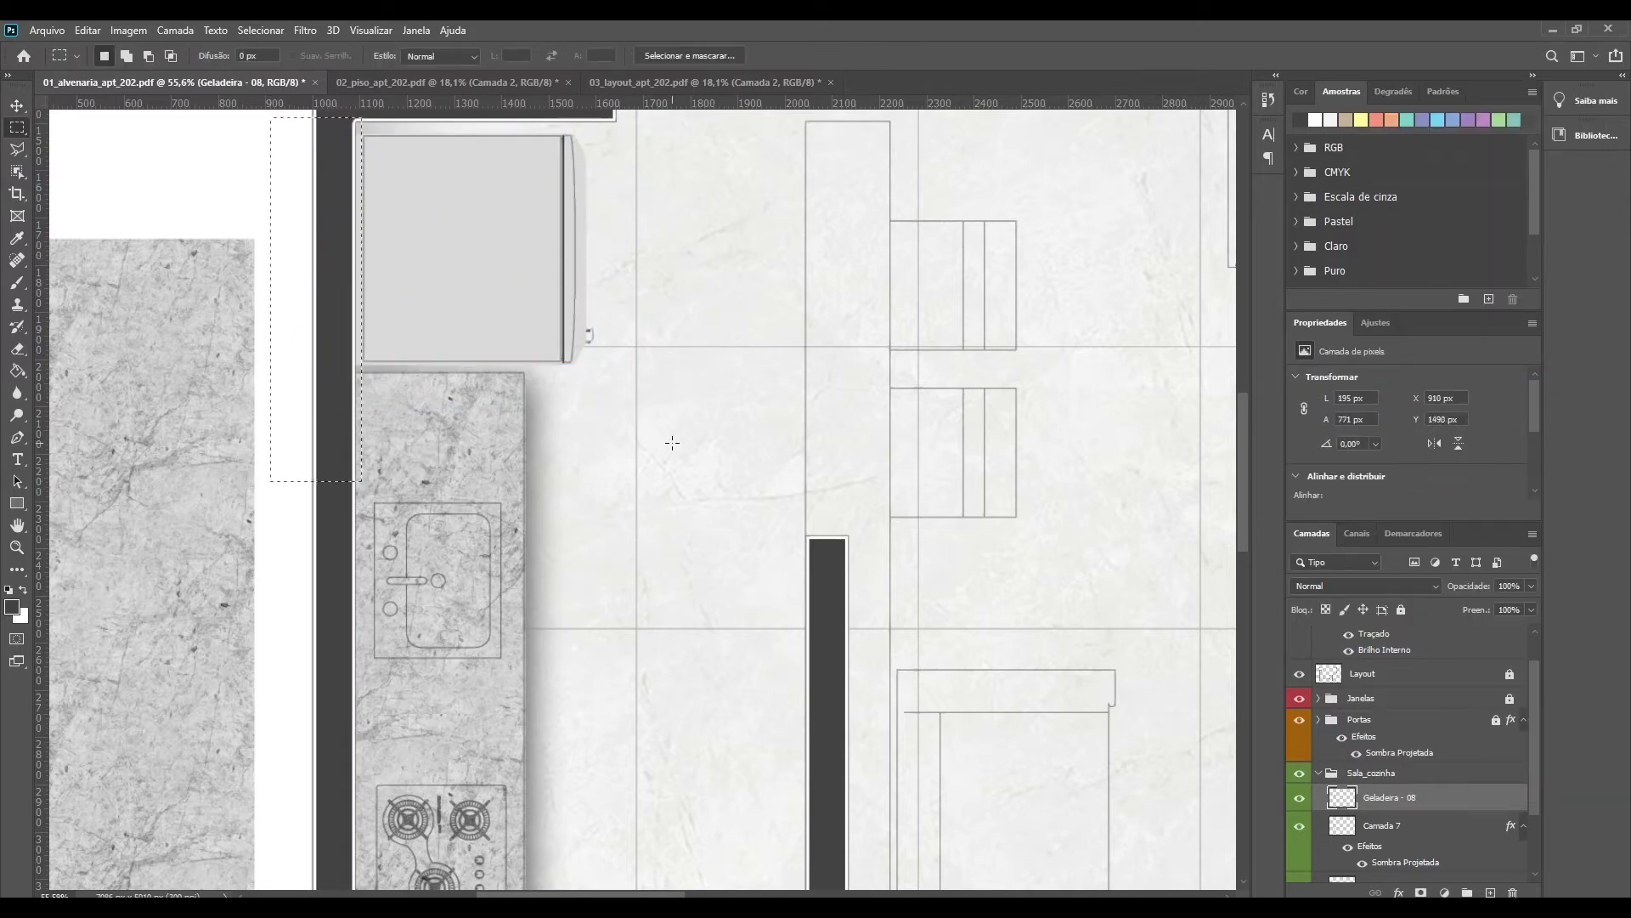
{"action": "double_click", "coordinate": [1436, 797]}
{"action": "left_click", "coordinate": [977, 528]}
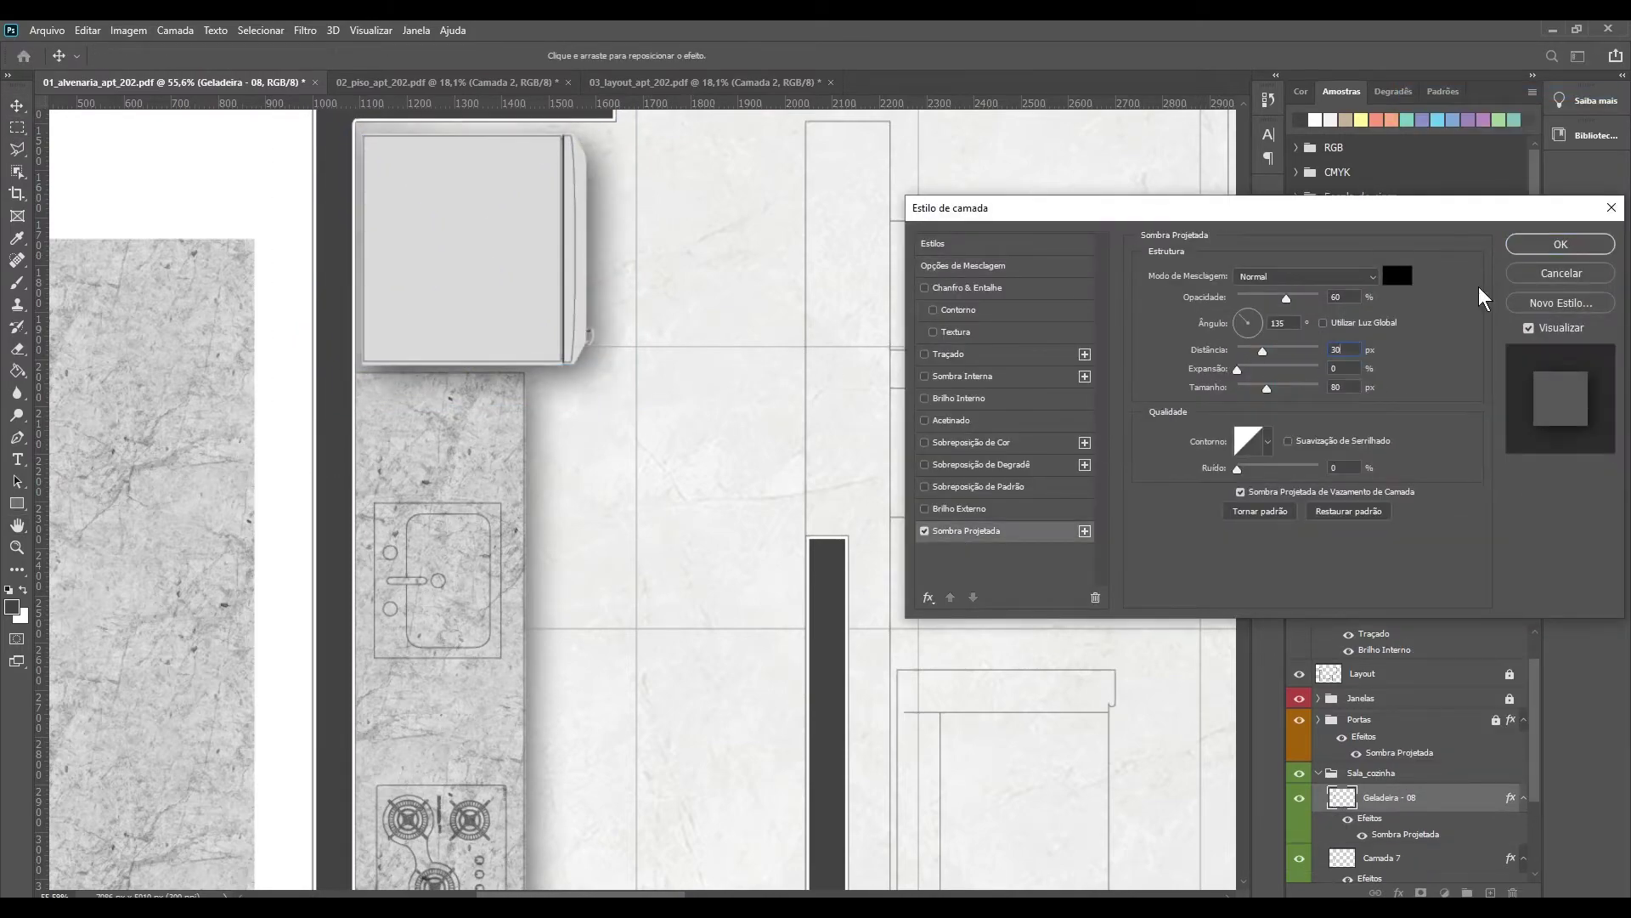
{"action": "left_click", "coordinate": [1560, 244]}
{"action": "key", "text": "h"}
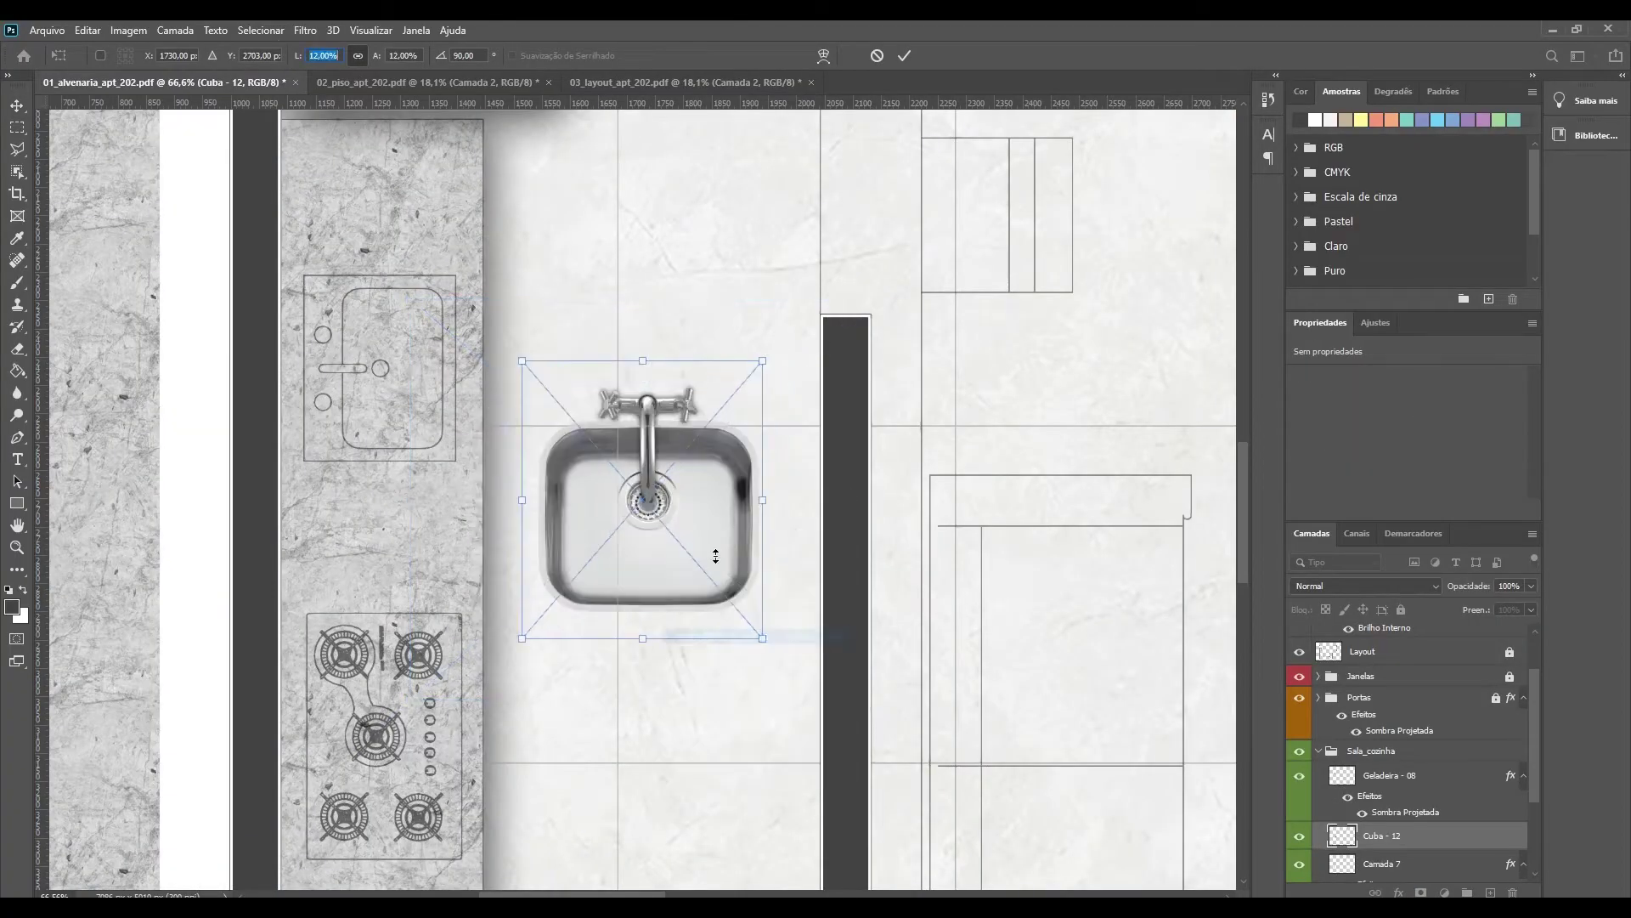
Step: Place the Cuba - 12 sink and a quarter-turned Cooktop - 04 on the kitchen counter
{"action": "left_click_drag", "start_coordinate": [641, 501], "coordinate": [378, 366]}
{"action": "left_click_drag", "start_coordinate": [514, 207], "coordinate": [468, 261]}
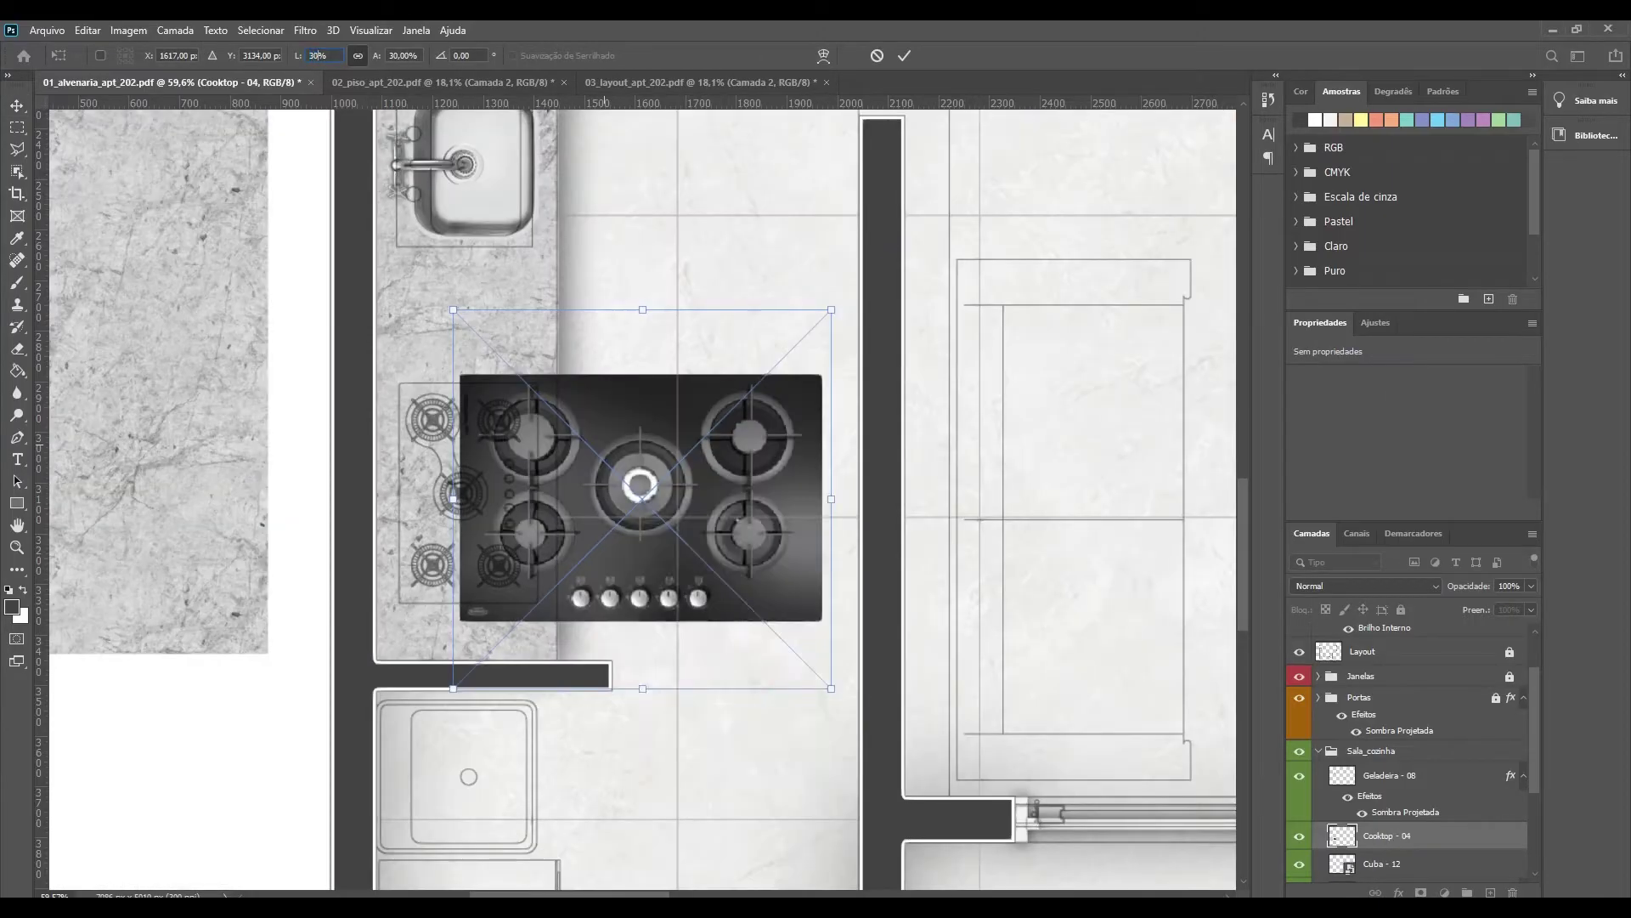
{"action": "left_click_drag", "start_coordinate": [841, 698], "coordinate": [845, 306]}
{"action": "left_click_drag", "start_coordinate": [672, 230], "coordinate": [594, 281]}
{"action": "left_click_drag", "start_coordinate": [552, 425], "coordinate": [467, 476]}
{"action": "left_click_drag", "start_coordinate": [465, 346], "coordinate": [469, 376]}
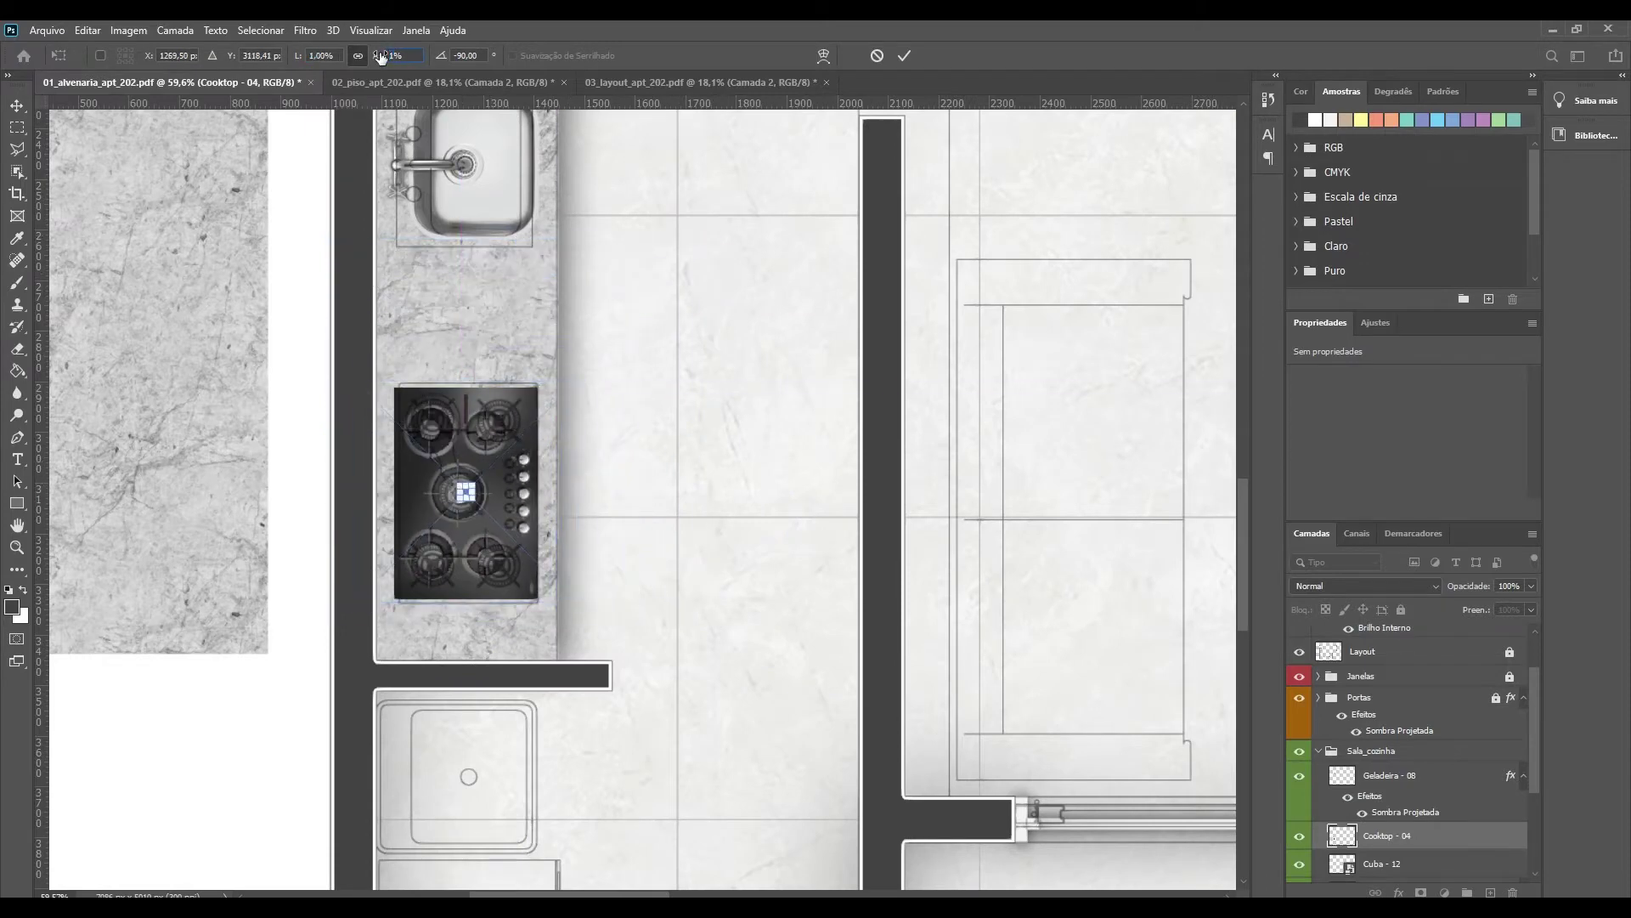
{"action": "left_click", "coordinate": [905, 55]}
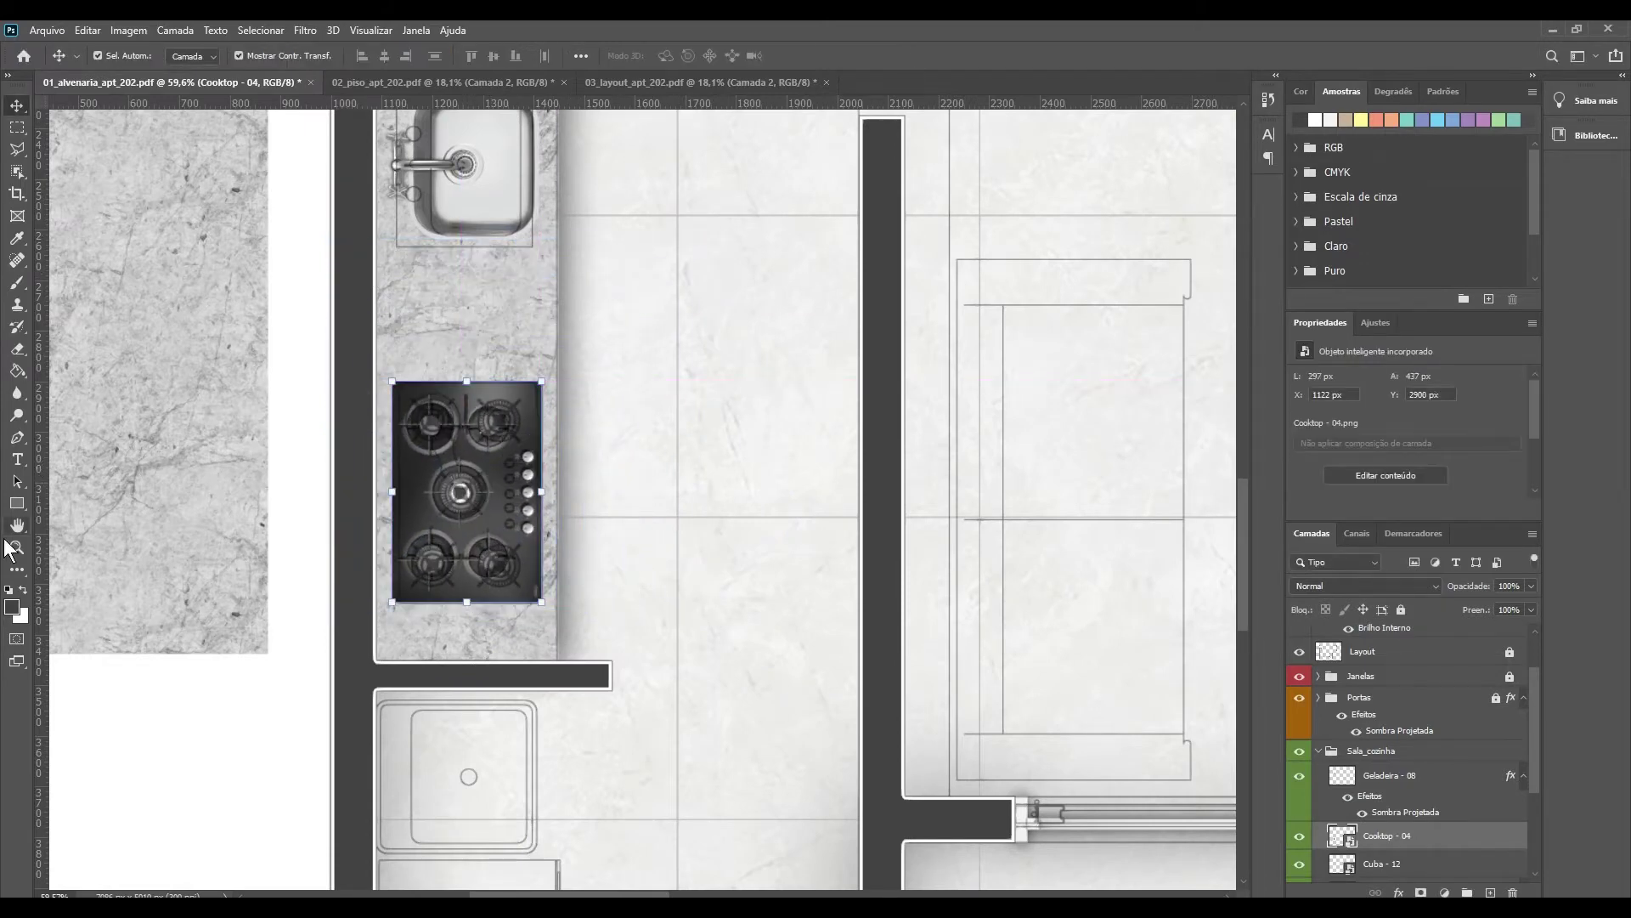
Step: Fit the plan to the screen and bring the Tanque - 04 laundry tub into it
{"action": "key", "text": "z"}
{"action": "right_click", "coordinate": [487, 501]}
{"action": "left_click", "coordinate": [316, 582]}
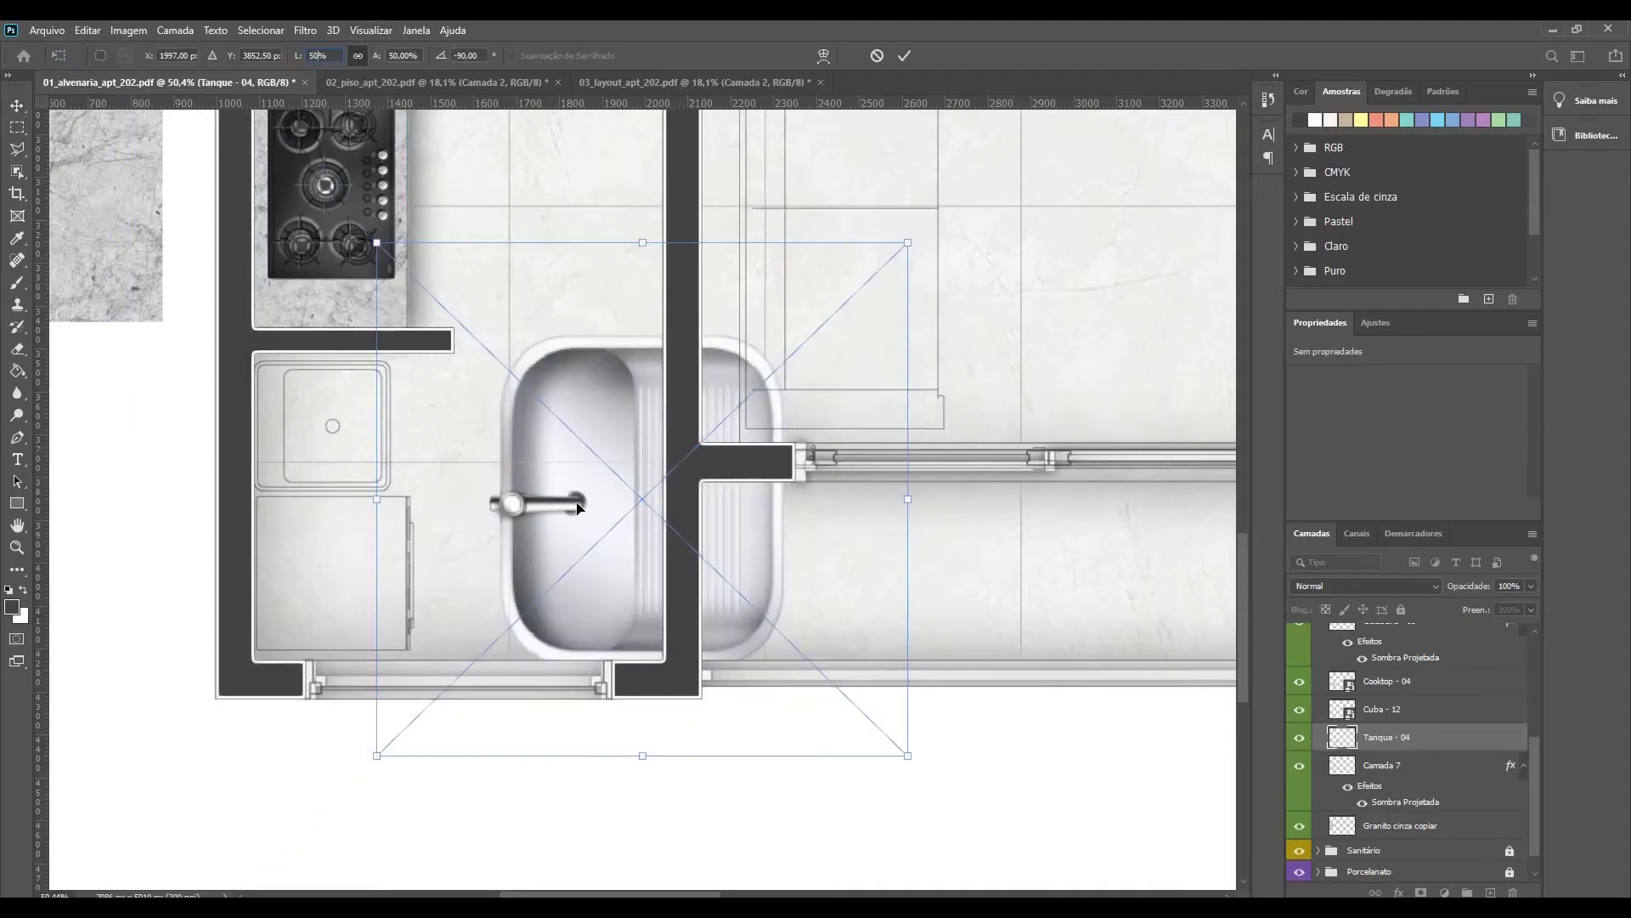
{"action": "mouse_move", "coordinate": [909, 240]}
{"action": "left_mouse_down"}
{"action": "mouse_move", "coordinate": [700, 250]}
{"action": "mouse_move", "coordinate": [459, 357]}
{"action": "mouse_move", "coordinate": [441, 332]}
{"action": "left_mouse_up"}
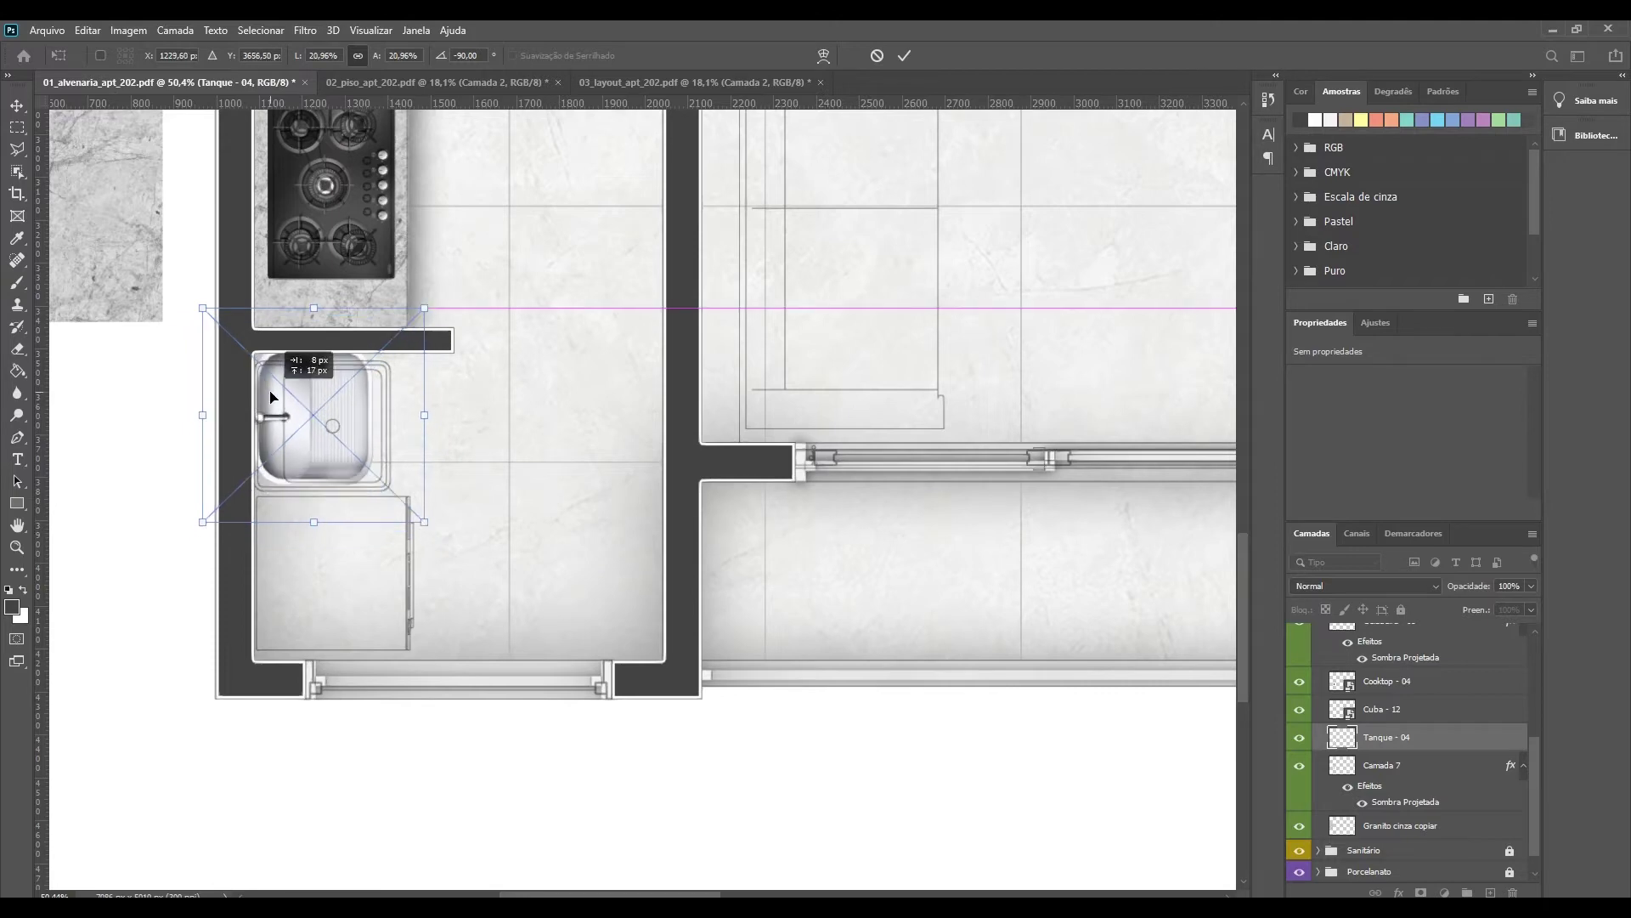
Step: Fit the Tanque - 04 tub into the laundry corner with a drop shadow
{"action": "left_click_drag", "start_coordinate": [306, 430], "coordinate": [356, 430]}
{"action": "right_click", "coordinate": [1402, 736]}
{"action": "left_click", "coordinate": [1499, 247]}
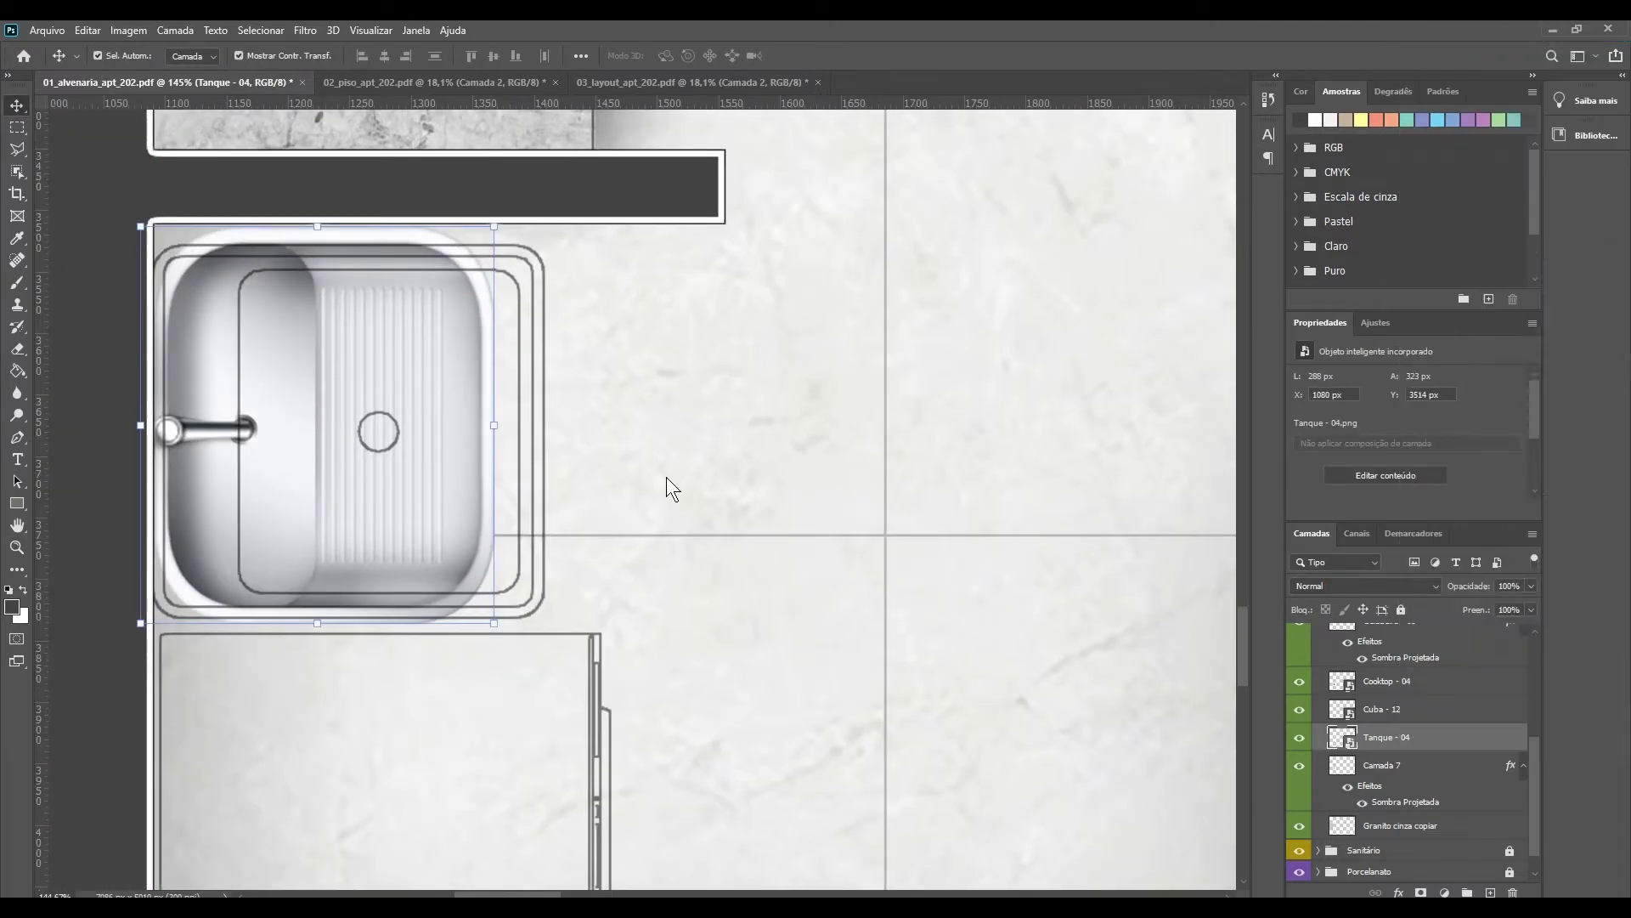
{"action": "left_click", "coordinate": [1560, 244]}
{"action": "double_click", "coordinate": [1444, 736]}
{"action": "left_click", "coordinate": [966, 530]}
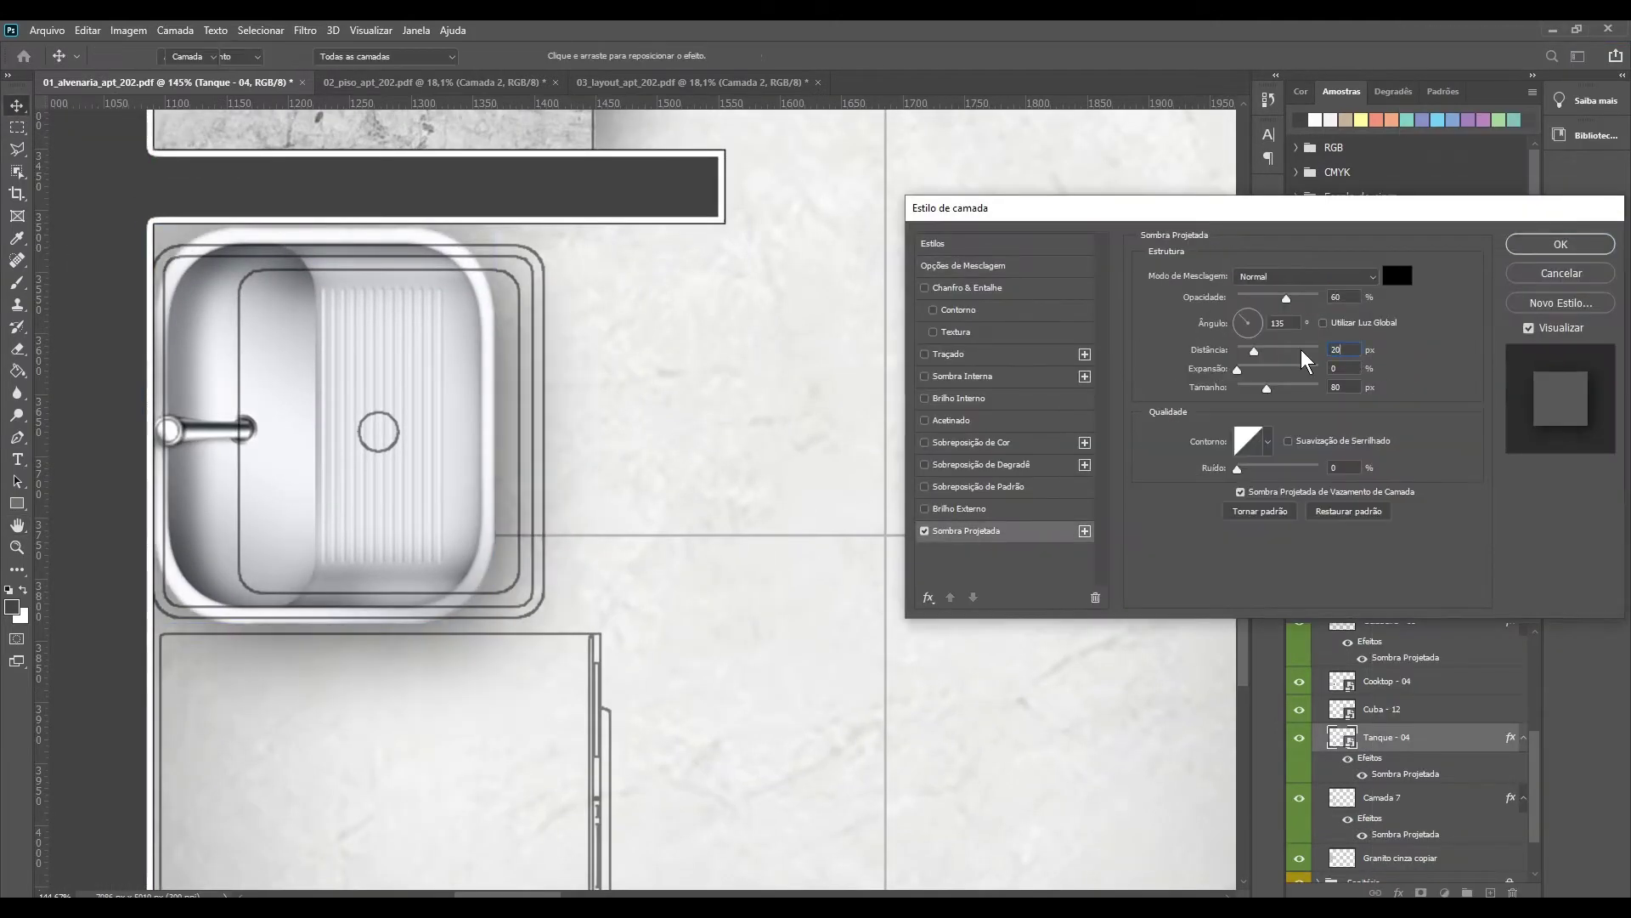
{"action": "key", "text": "Return"}
{"action": "key", "text": "z"}
{"action": "scroll", "coordinate": [385, 883], "scroll_direction": "down", "scroll_amount": 3}
Step: Place the Lavadora - 04 washer under the tub, quarter-turned at 30% scale
{"action": "left_click_drag", "start_coordinate": [320, 864], "coordinate": [637, 502]}
{"action": "right_click", "coordinate": [602, 565]}
{"action": "left_click", "coordinate": [674, 737]}
{"action": "left_click", "coordinate": [323, 55]}
{"action": "type", "text": "30"}
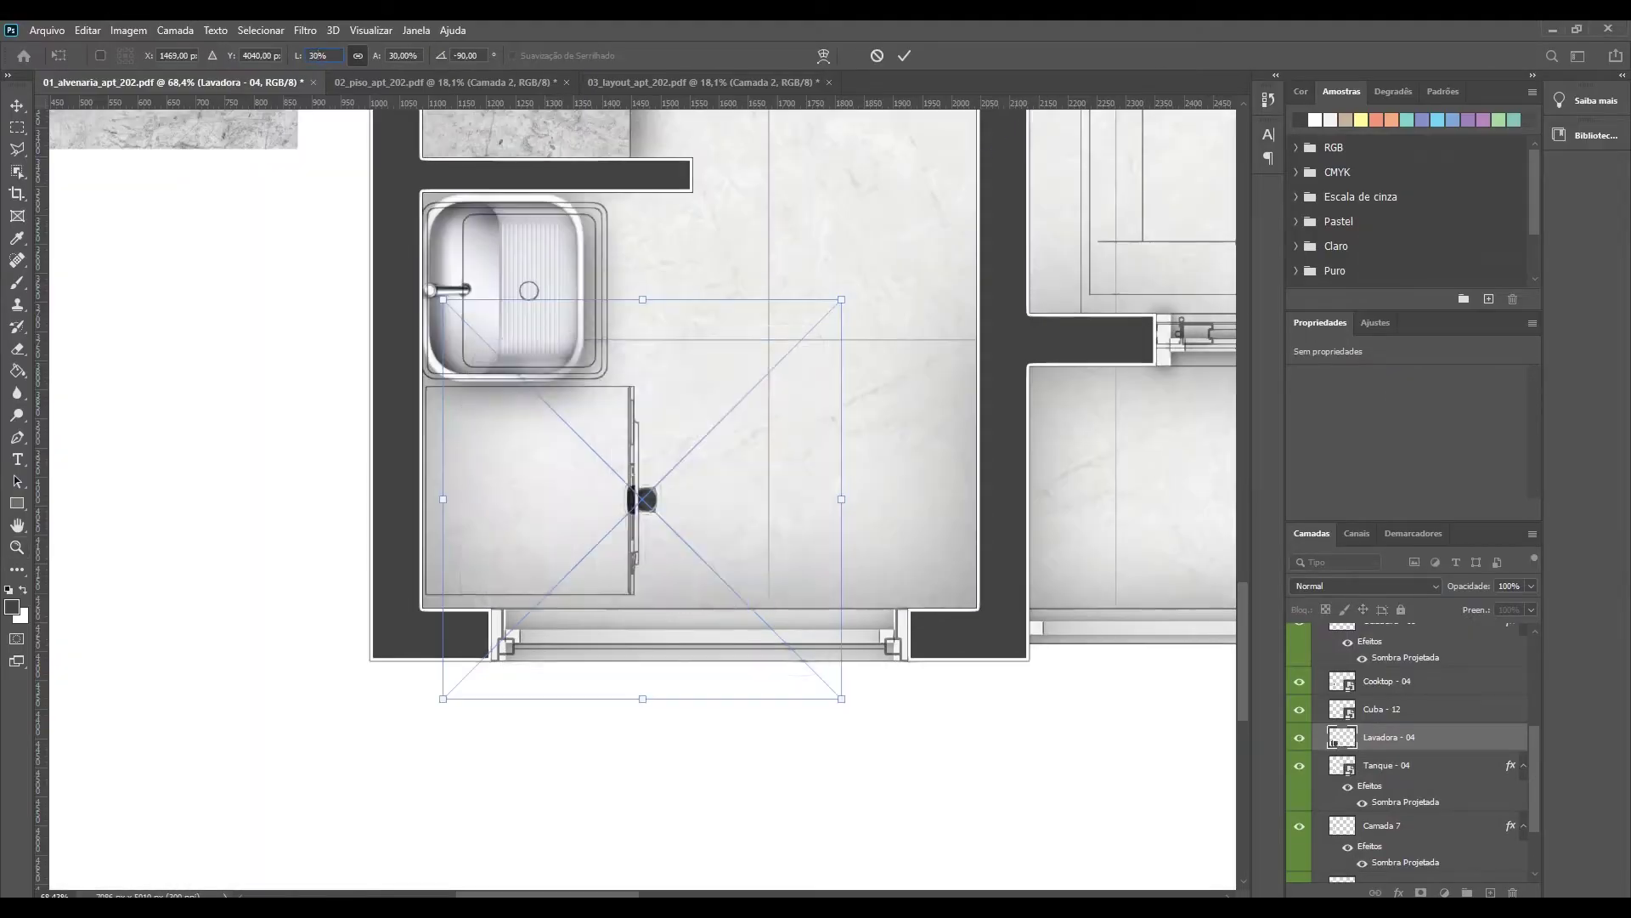
{"action": "left_click_drag", "start_coordinate": [810, 319], "coordinate": [649, 480]}
{"action": "left_click_drag", "start_coordinate": [560, 578], "coordinate": [535, 486]}
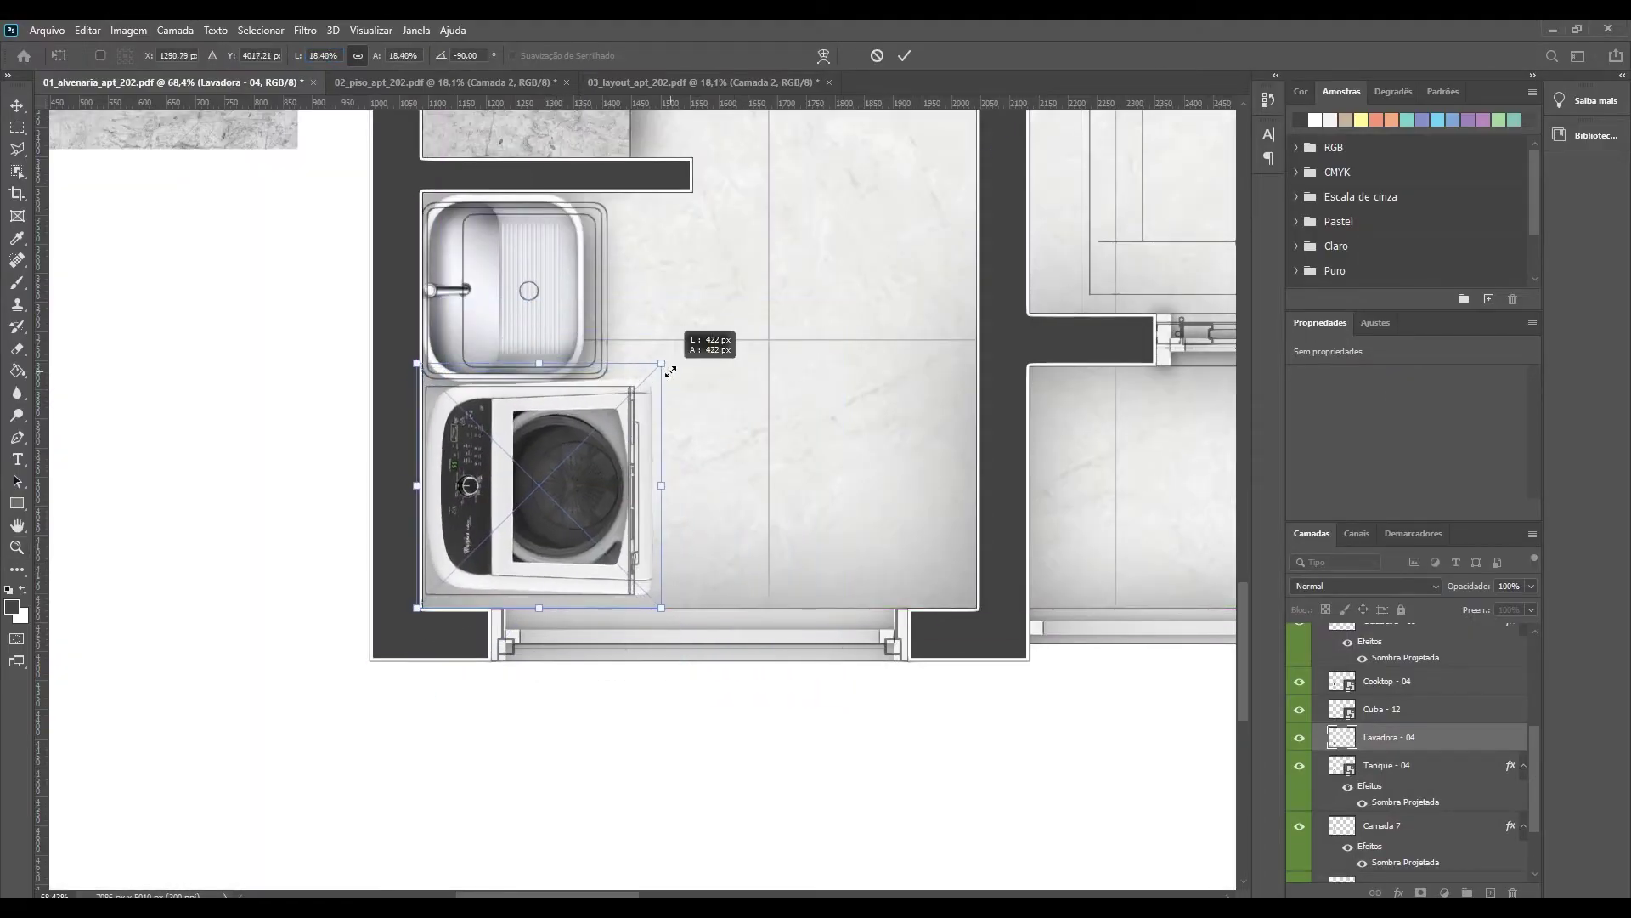
{"action": "key", "text": "Return"}
Step: Give the washing machine a drop shadow and zoom out to the whole plan
{"action": "scroll", "coordinate": [560, 484], "scroll_direction": "up", "scroll_amount": 3}
{"action": "double_click", "coordinate": [1444, 736]}
{"action": "key", "text": "Return"}
{"action": "left_click", "coordinate": [17, 547]}
{"action": "left_click", "coordinate": [584, 55]}
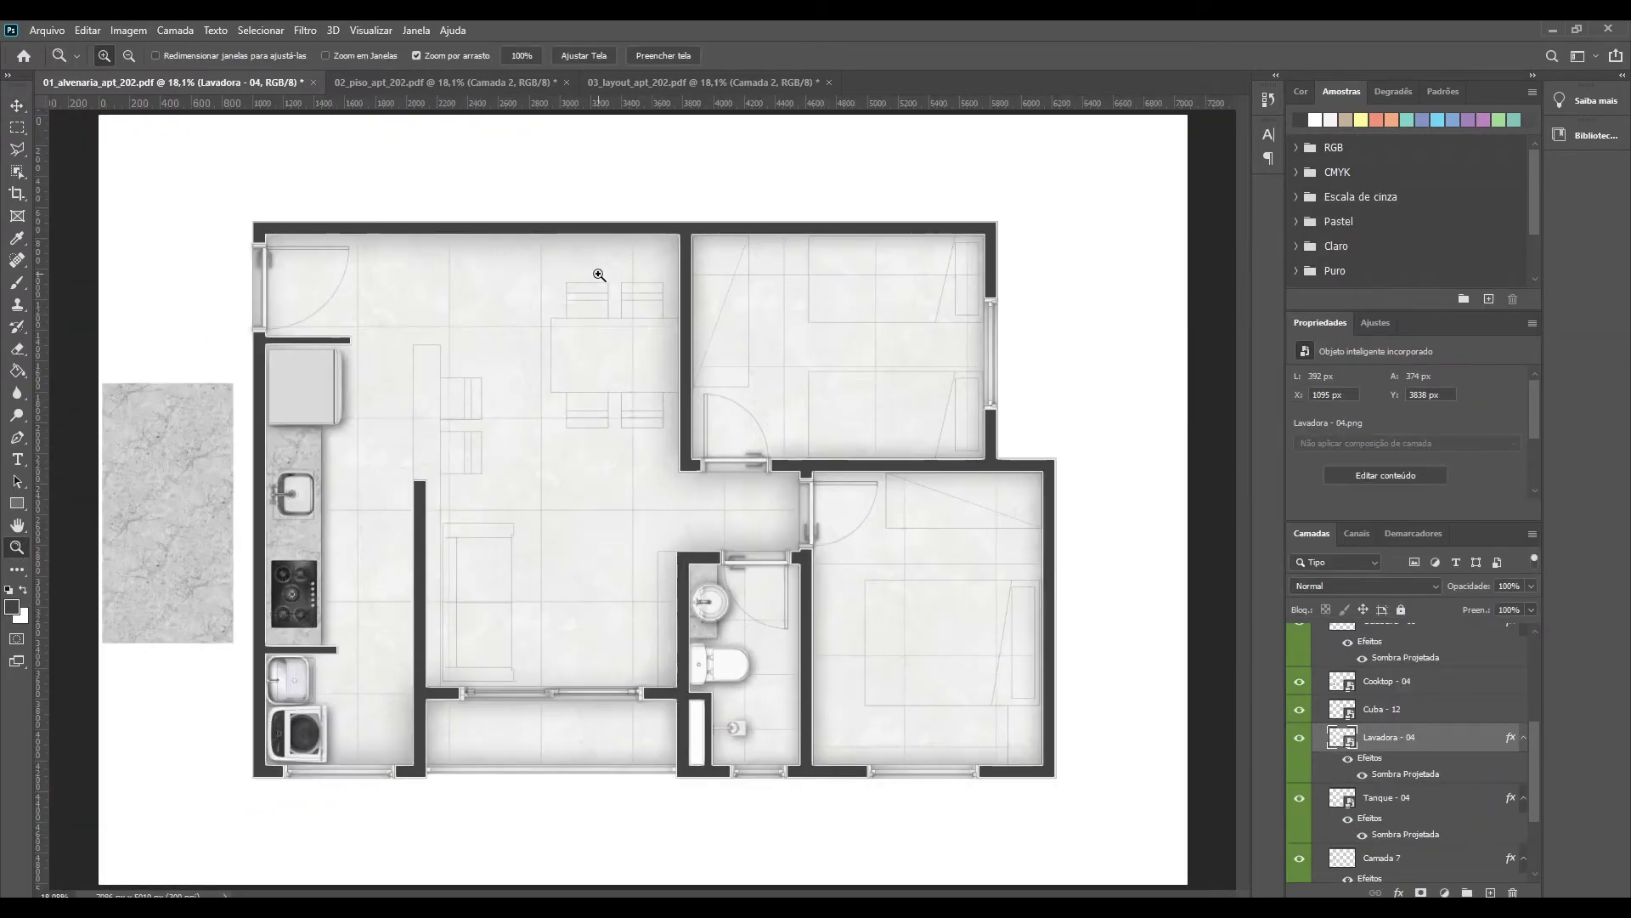
{"action": "left_click", "coordinate": [599, 275], "text": "ctrl"}
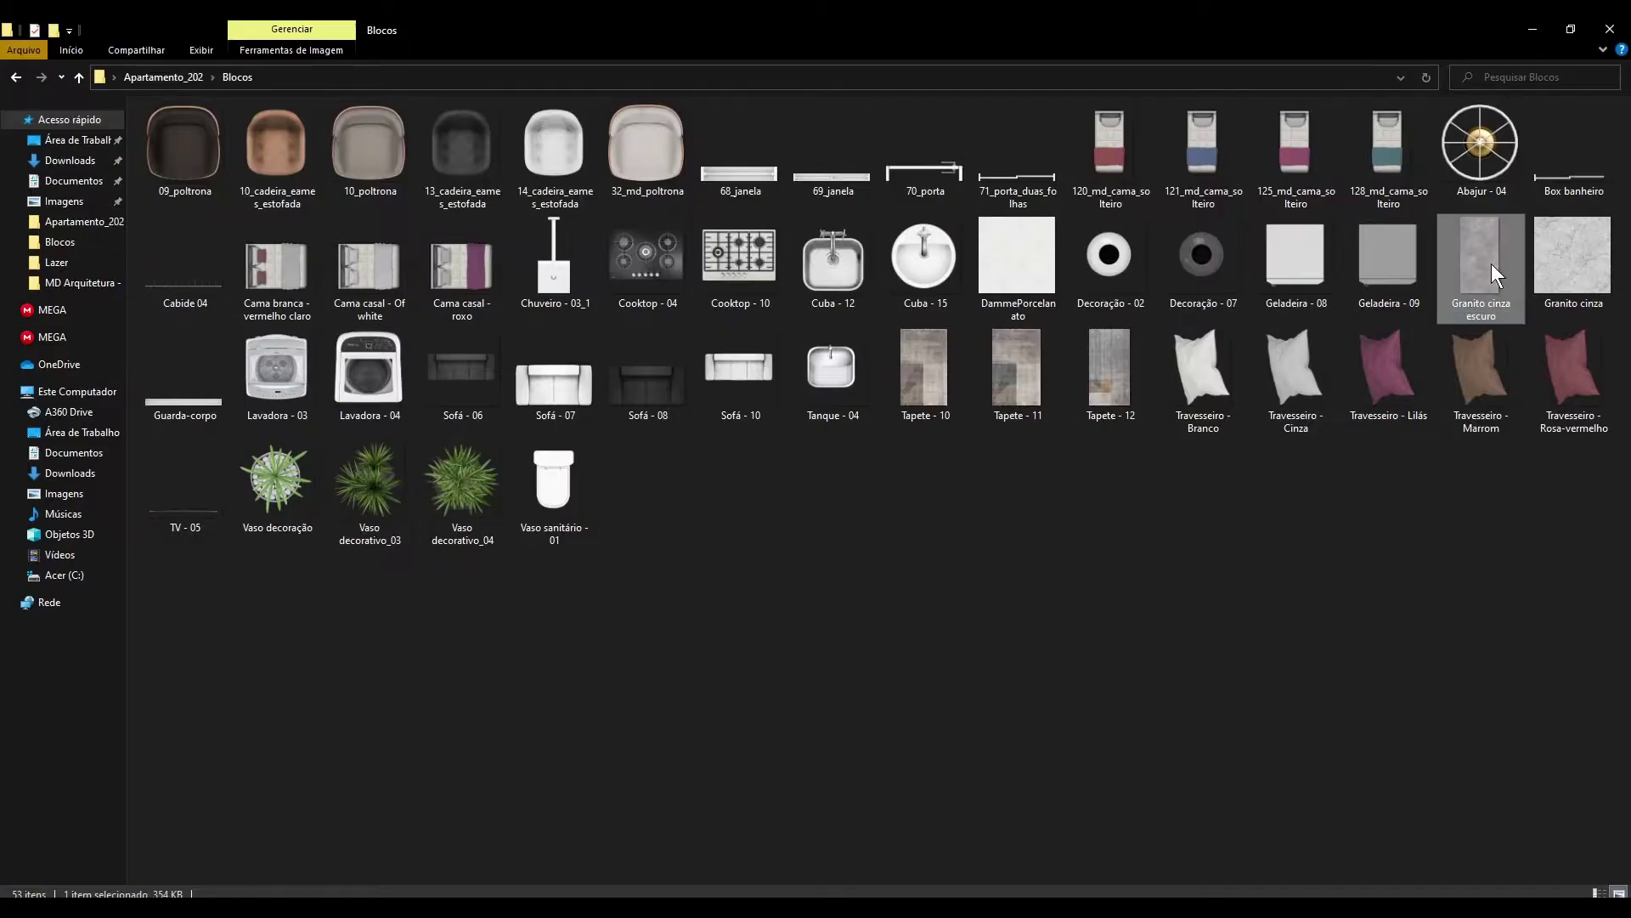
Step: Shape the Granito cinza escuro image into a horizontal tabletop in the dining area
{"action": "left_click_drag", "start_coordinate": [1491, 263], "coordinate": [564, 473]}
{"action": "left_click_drag", "start_coordinate": [651, 232], "coordinate": [680, 510]}
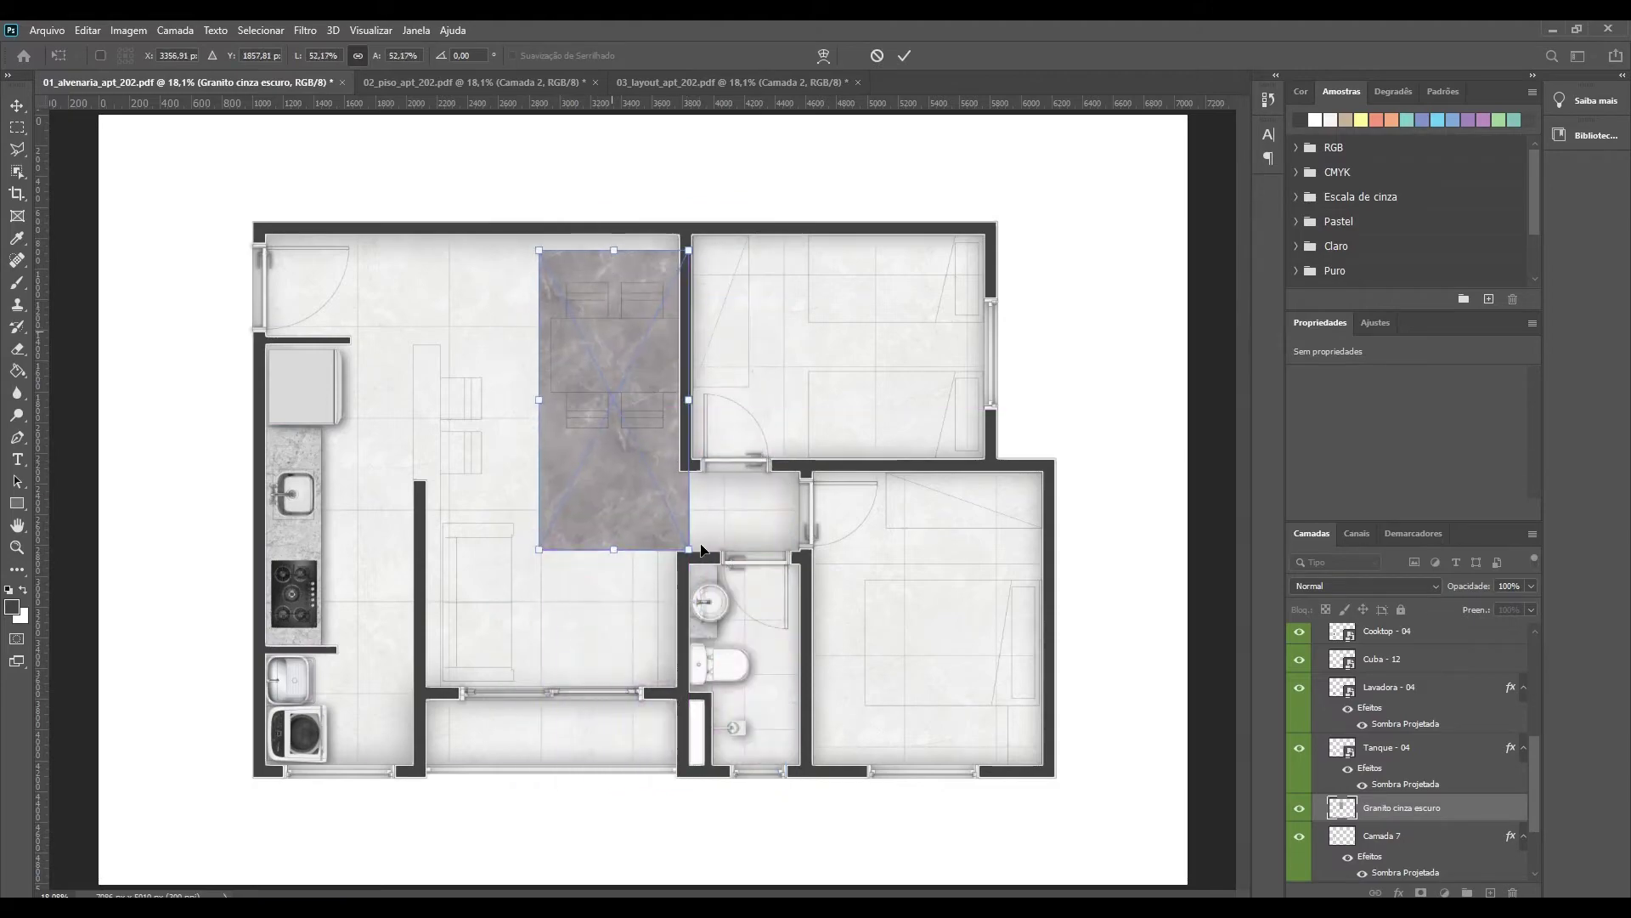
{"action": "type", "text": "90"}
{"action": "key", "text": "Return"}
{"action": "left_click_drag", "start_coordinate": [595, 382], "coordinate": [662, 383]}
{"action": "left_click_drag", "start_coordinate": [527, 467], "coordinate": [272, 323]}
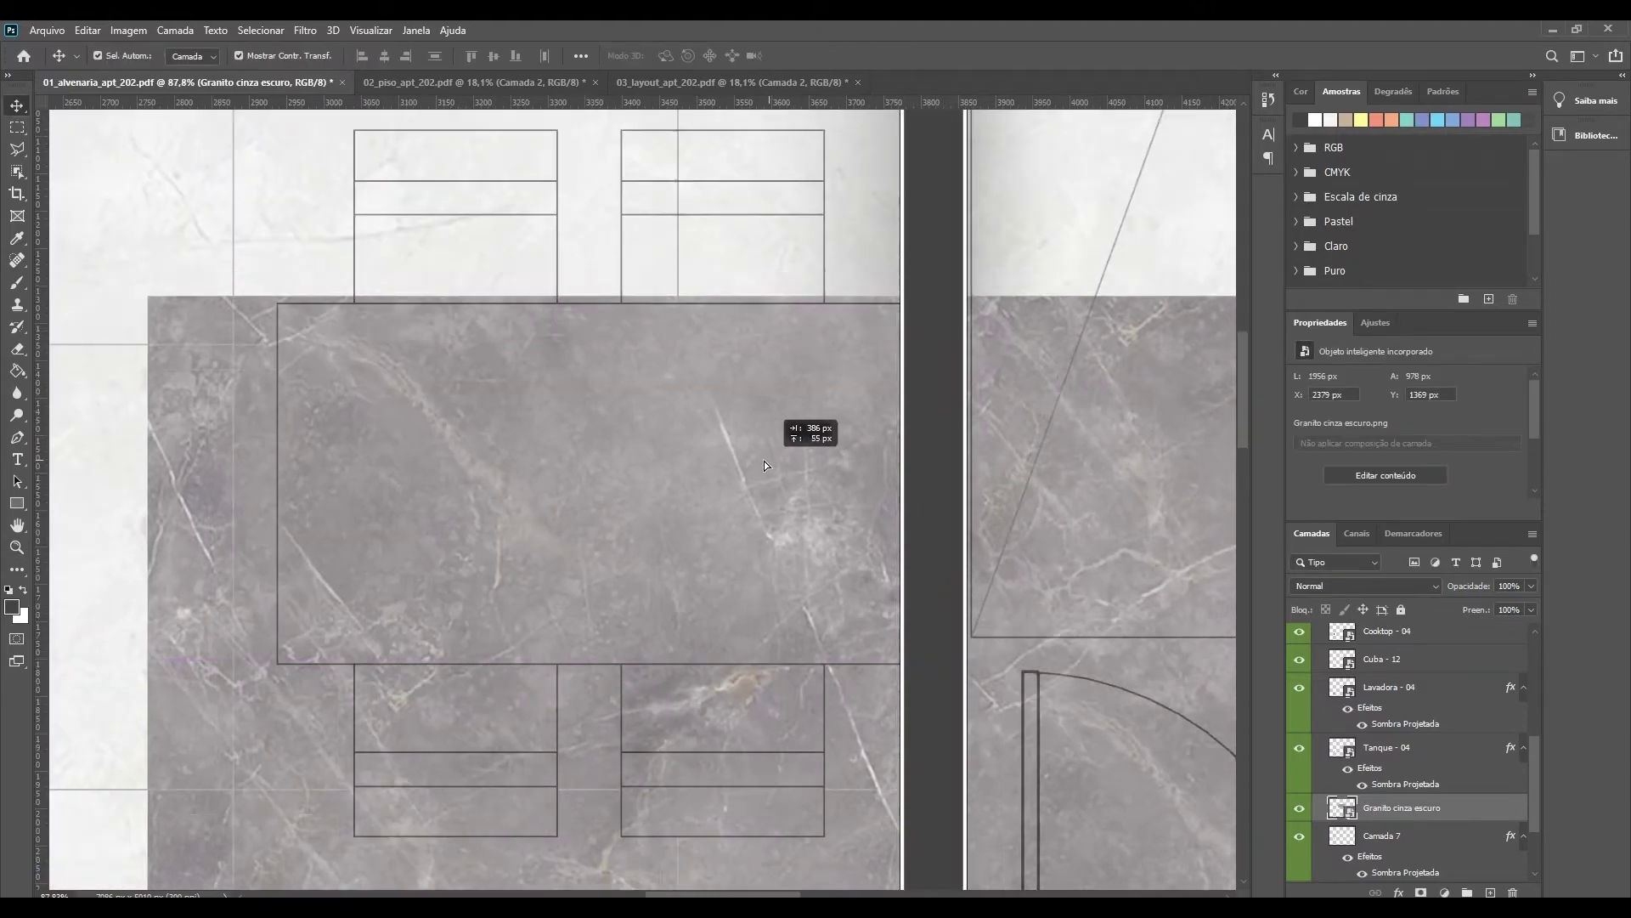
{"action": "key", "text": "m"}
{"action": "scroll", "coordinate": [404, 298], "scroll_direction": "up", "scroll_amount": 5}
{"action": "key", "text": "z"}
{"action": "scroll", "coordinate": [510, 323], "scroll_direction": "down", "scroll_amount": 3}
{"action": "scroll", "coordinate": [594, 340], "scroll_direction": "down", "scroll_amount": 3}
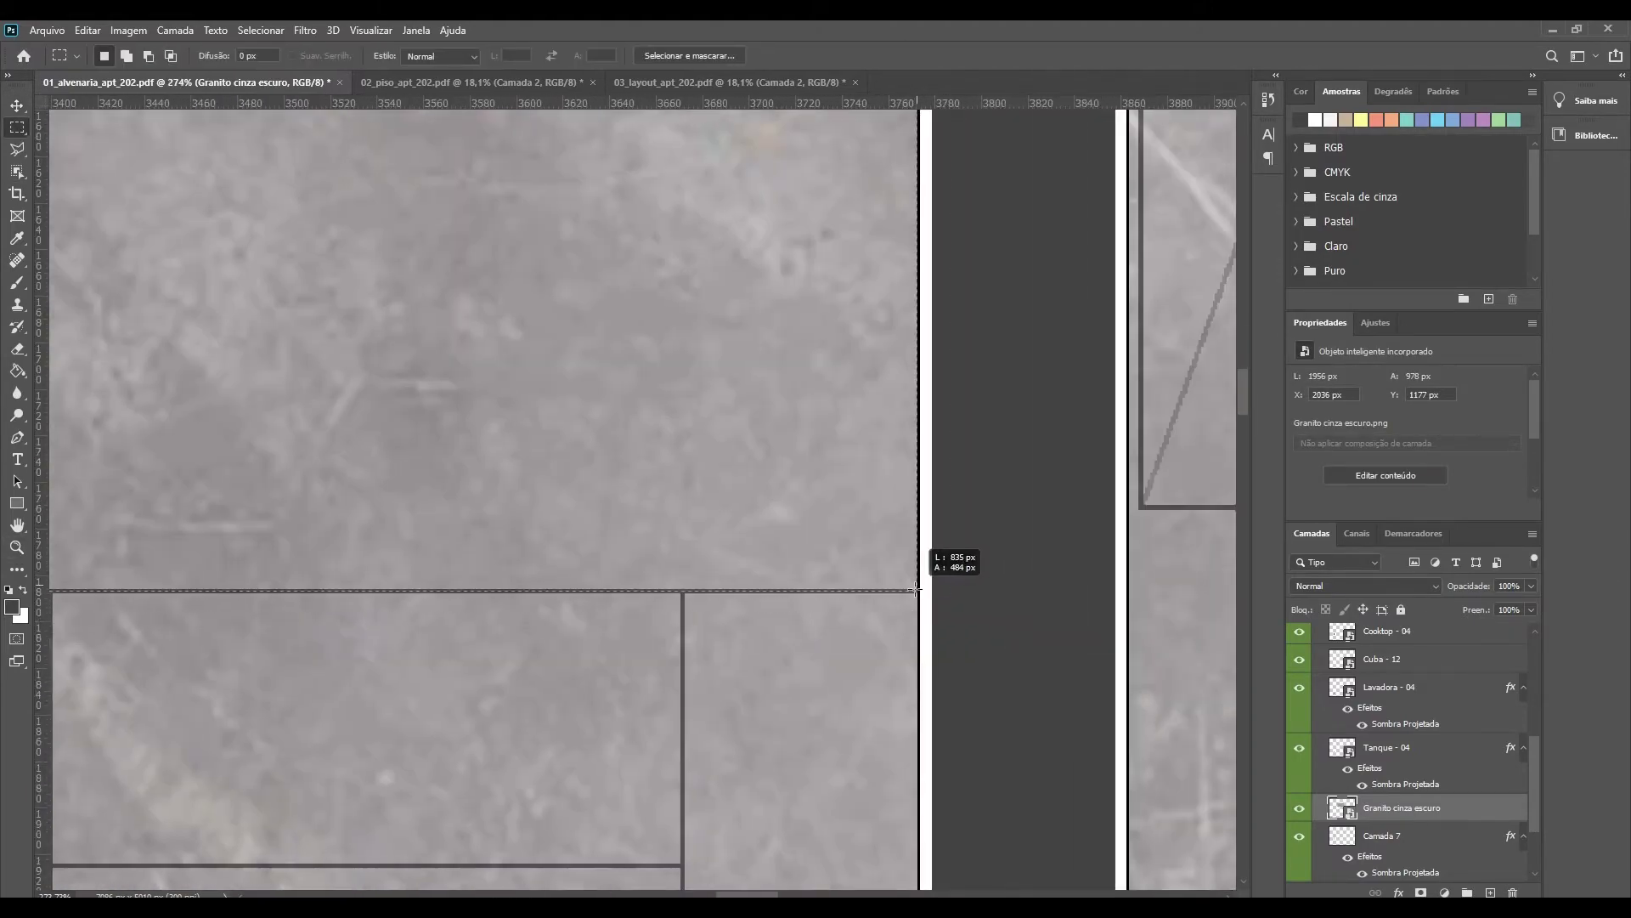
{"action": "scroll", "coordinate": [675, 351], "scroll_direction": "down", "scroll_amount": 3}
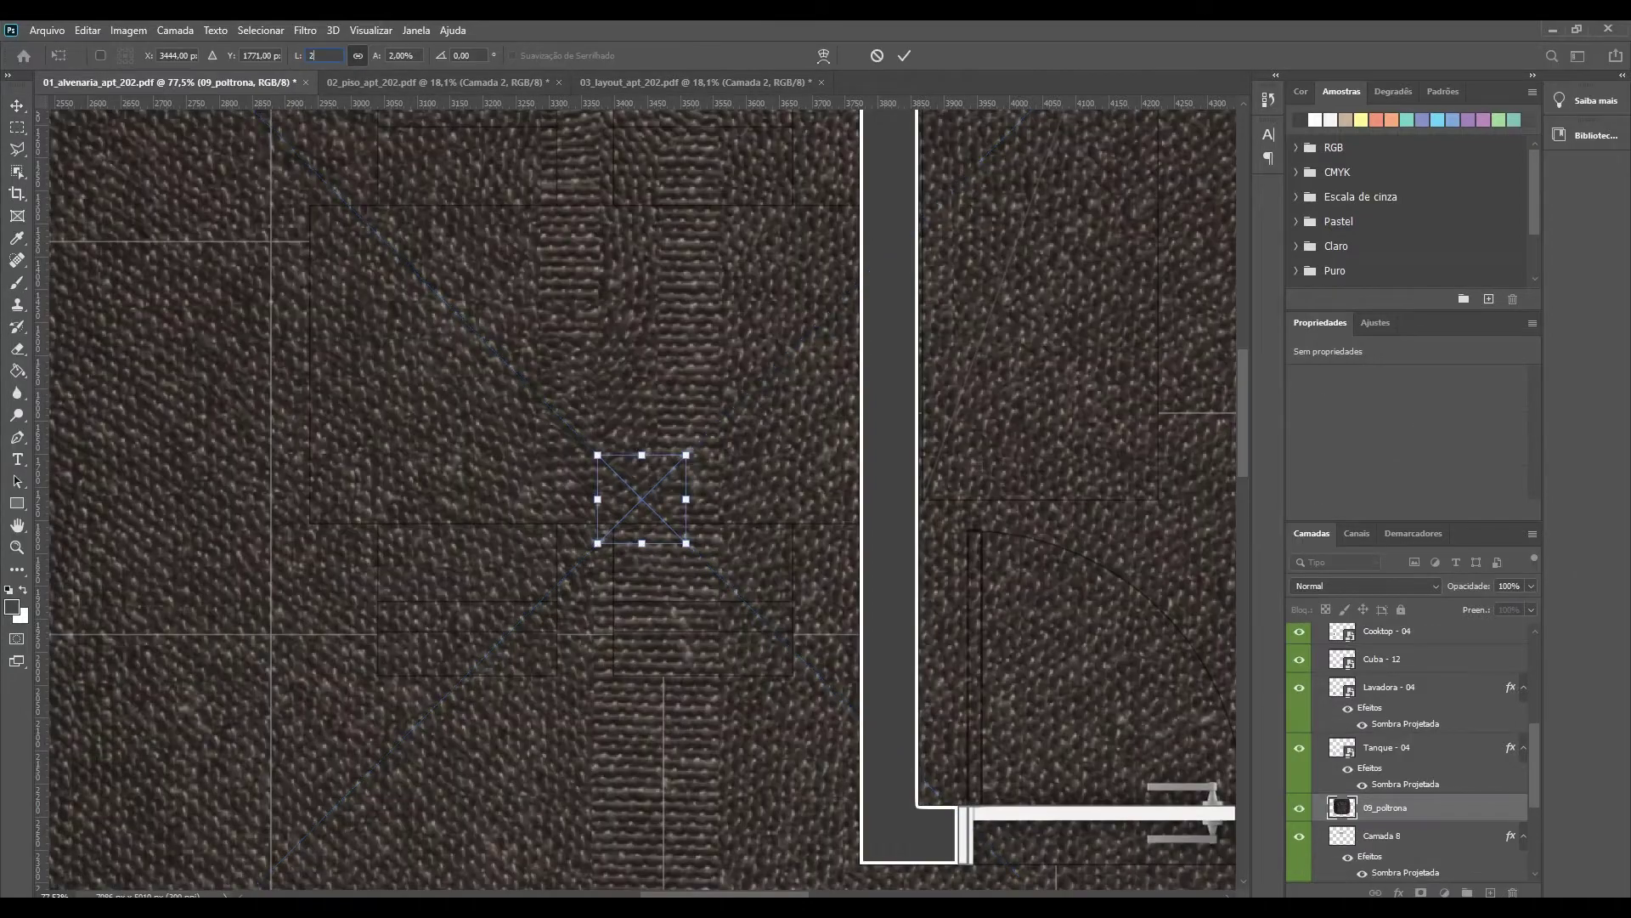
Step: Place a small-scale 32_md_poltrona armchair by the table with a drop shadow
{"action": "left_click_drag", "start_coordinate": [459, 465], "coordinate": [477, 351]}
{"action": "type", "text": "5"}
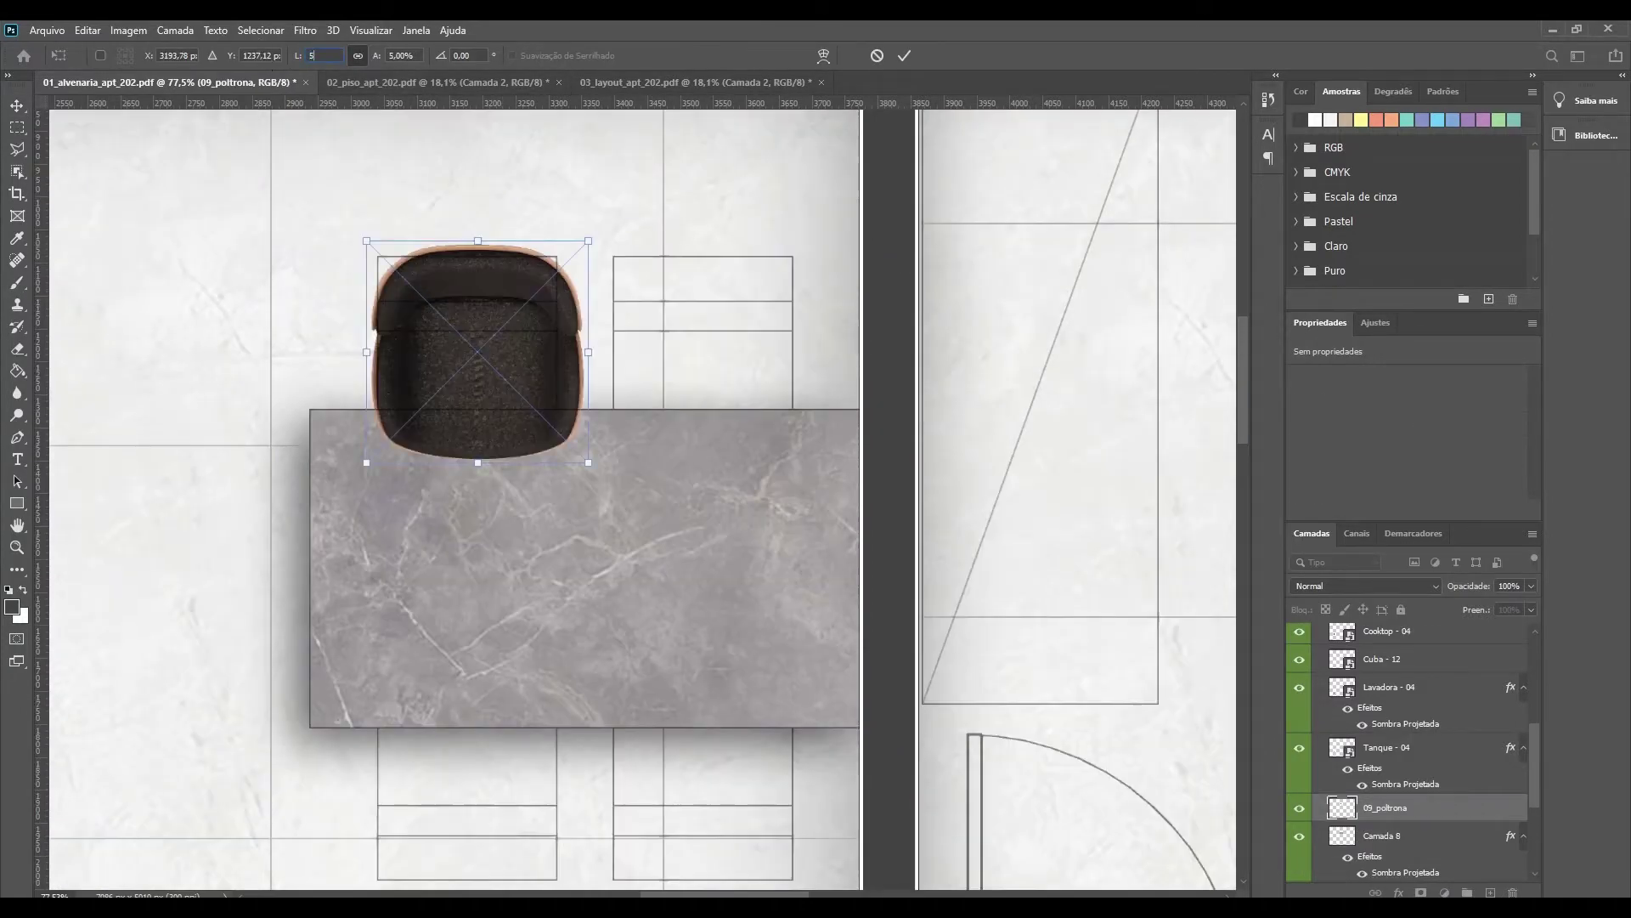
{"action": "key", "text": "BackSpace"}
{"action": "type", "text": "3,2"}
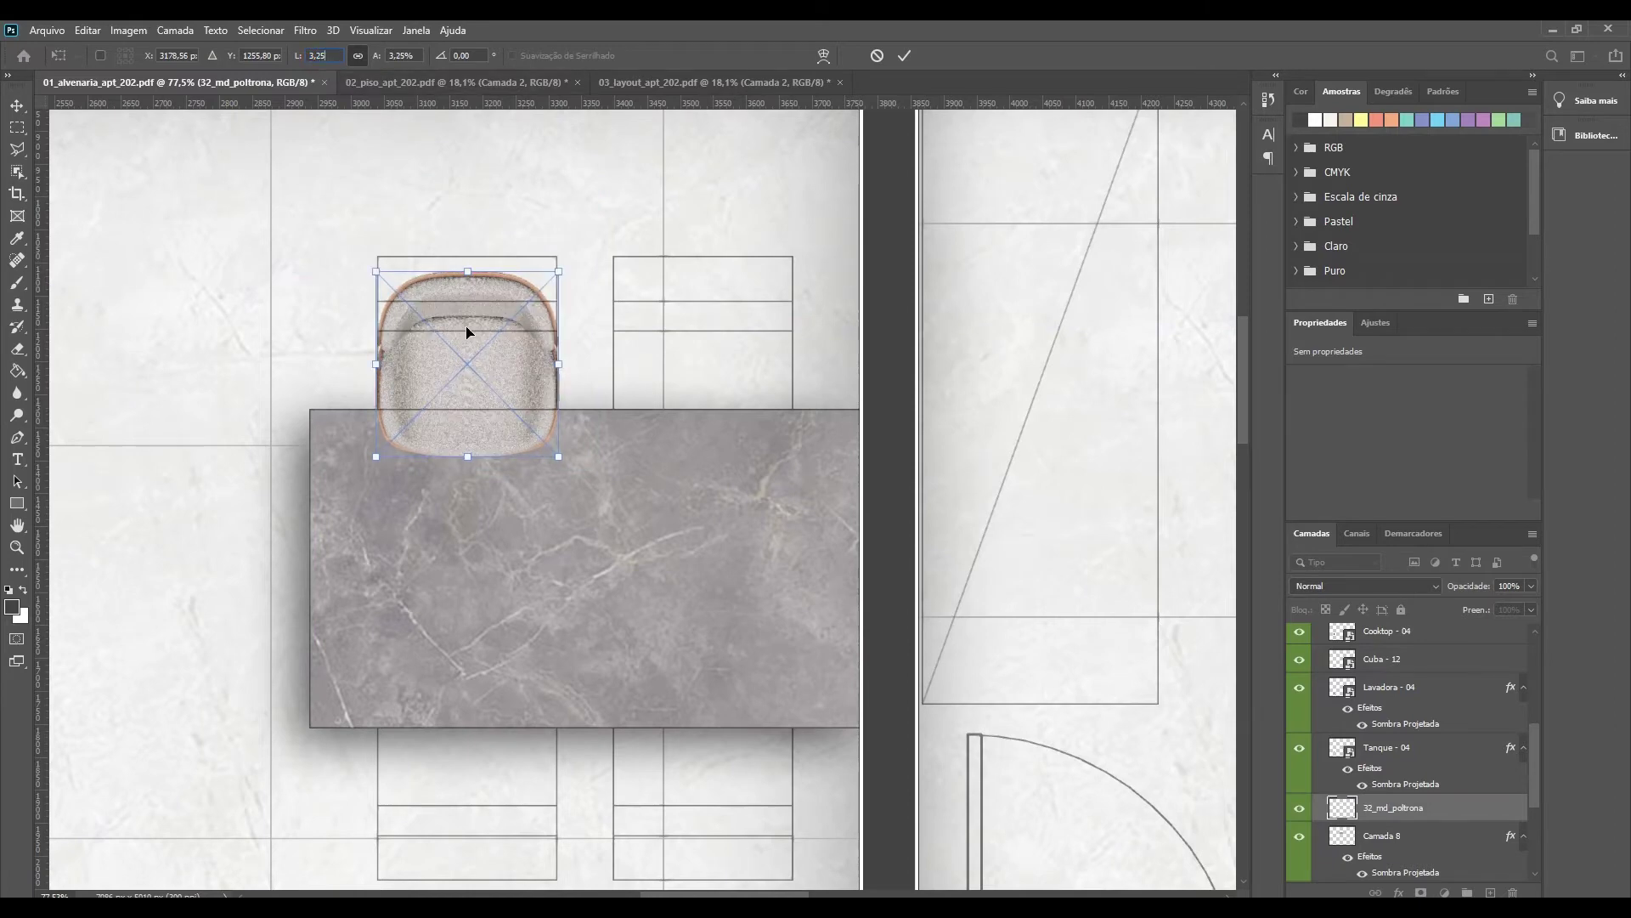
{"action": "left_click", "coordinate": [906, 56]}
{"action": "right_click", "coordinate": [1393, 807]}
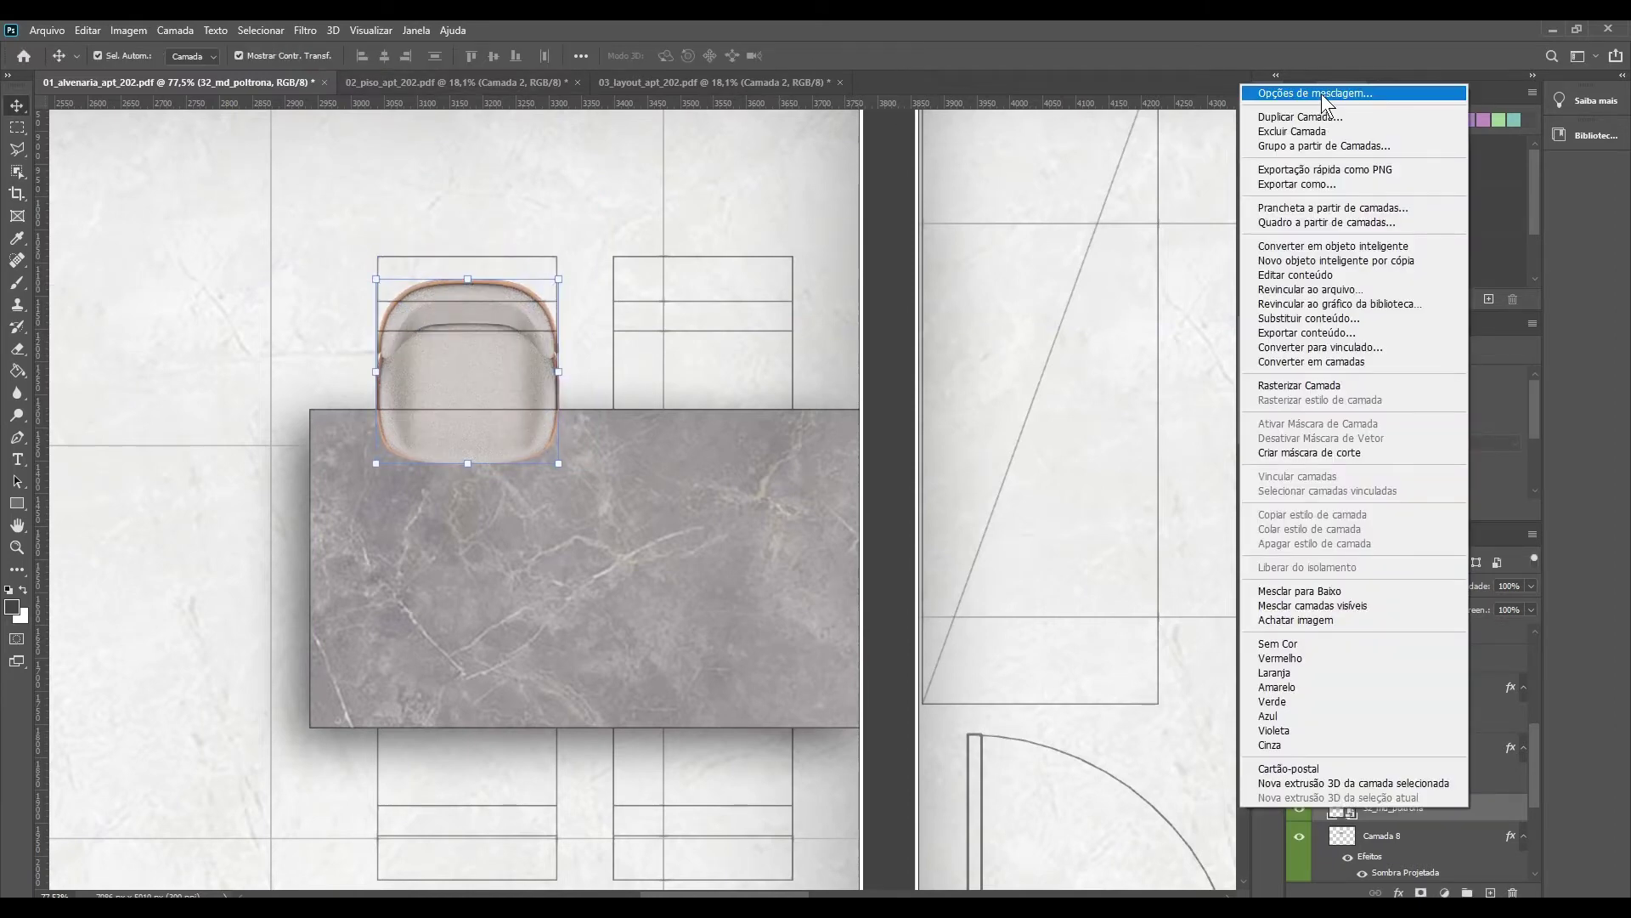
{"action": "left_click", "coordinate": [1325, 99]}
{"action": "left_click", "coordinate": [1394, 248]}
Step: Duplicate the chairs and flip the copies below the table, then add an empty layer
{"action": "left_click_drag", "start_coordinate": [457, 374], "coordinate": [686, 379]}
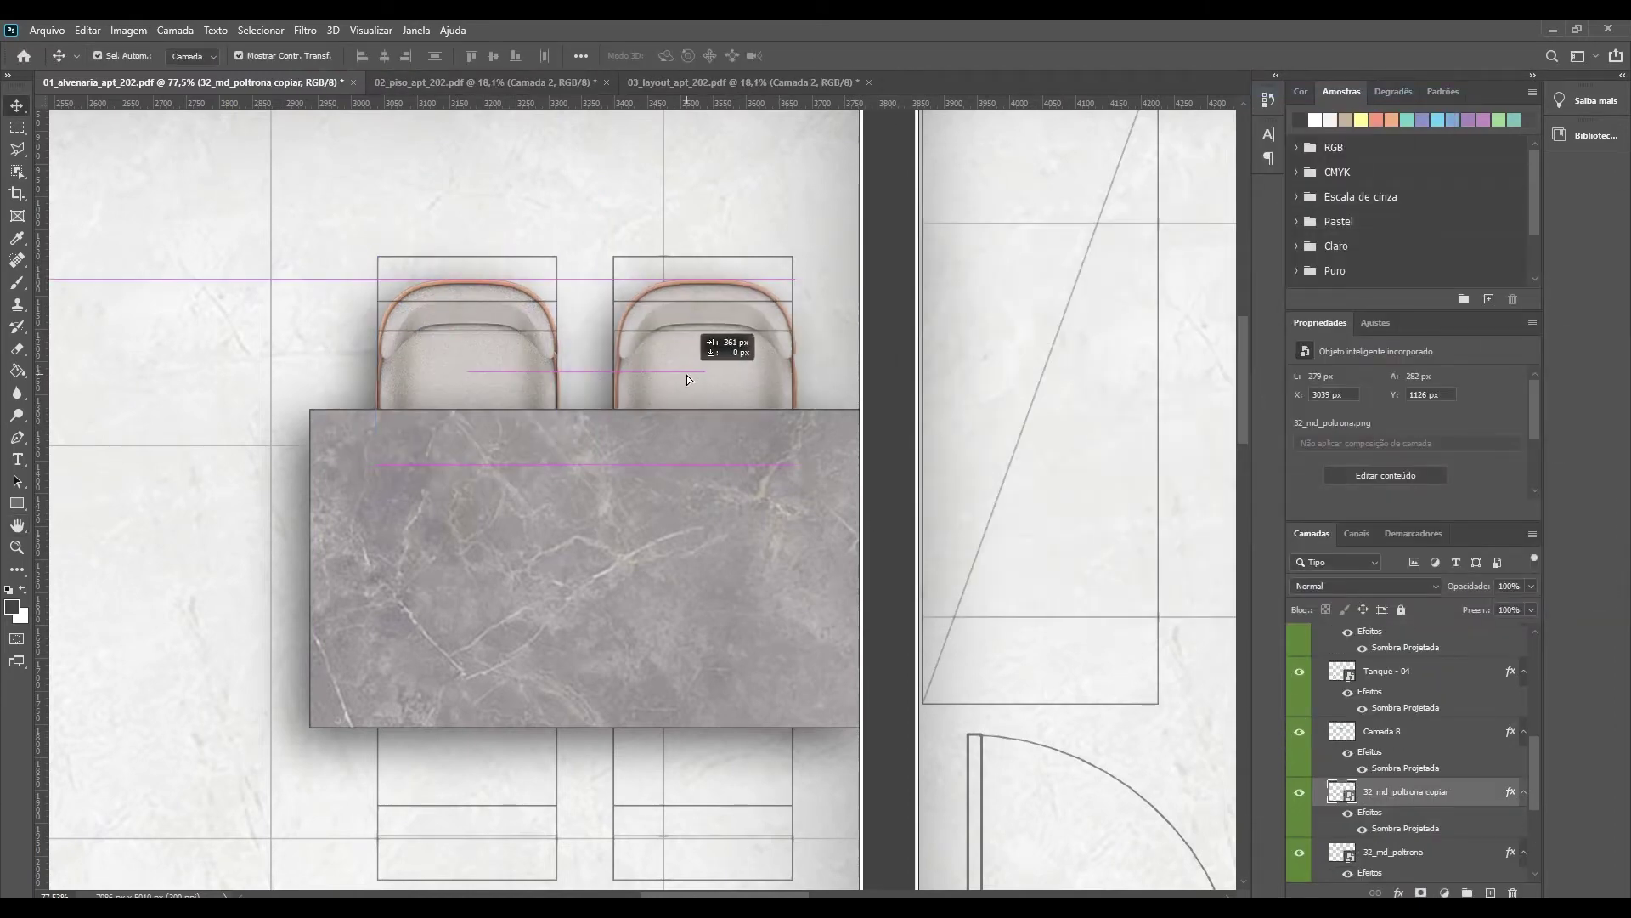
{"action": "right_click", "coordinate": [502, 384]}
{"action": "left_click", "coordinate": [562, 608]}
{"action": "left_click_drag", "start_coordinate": [700, 192], "coordinate": [700, 601]}
{"action": "scroll", "coordinate": [700, 600], "scroll_direction": "down", "scroll_amount": 5}
{"action": "scroll", "coordinate": [538, 539], "scroll_direction": "up", "scroll_amount": 3}
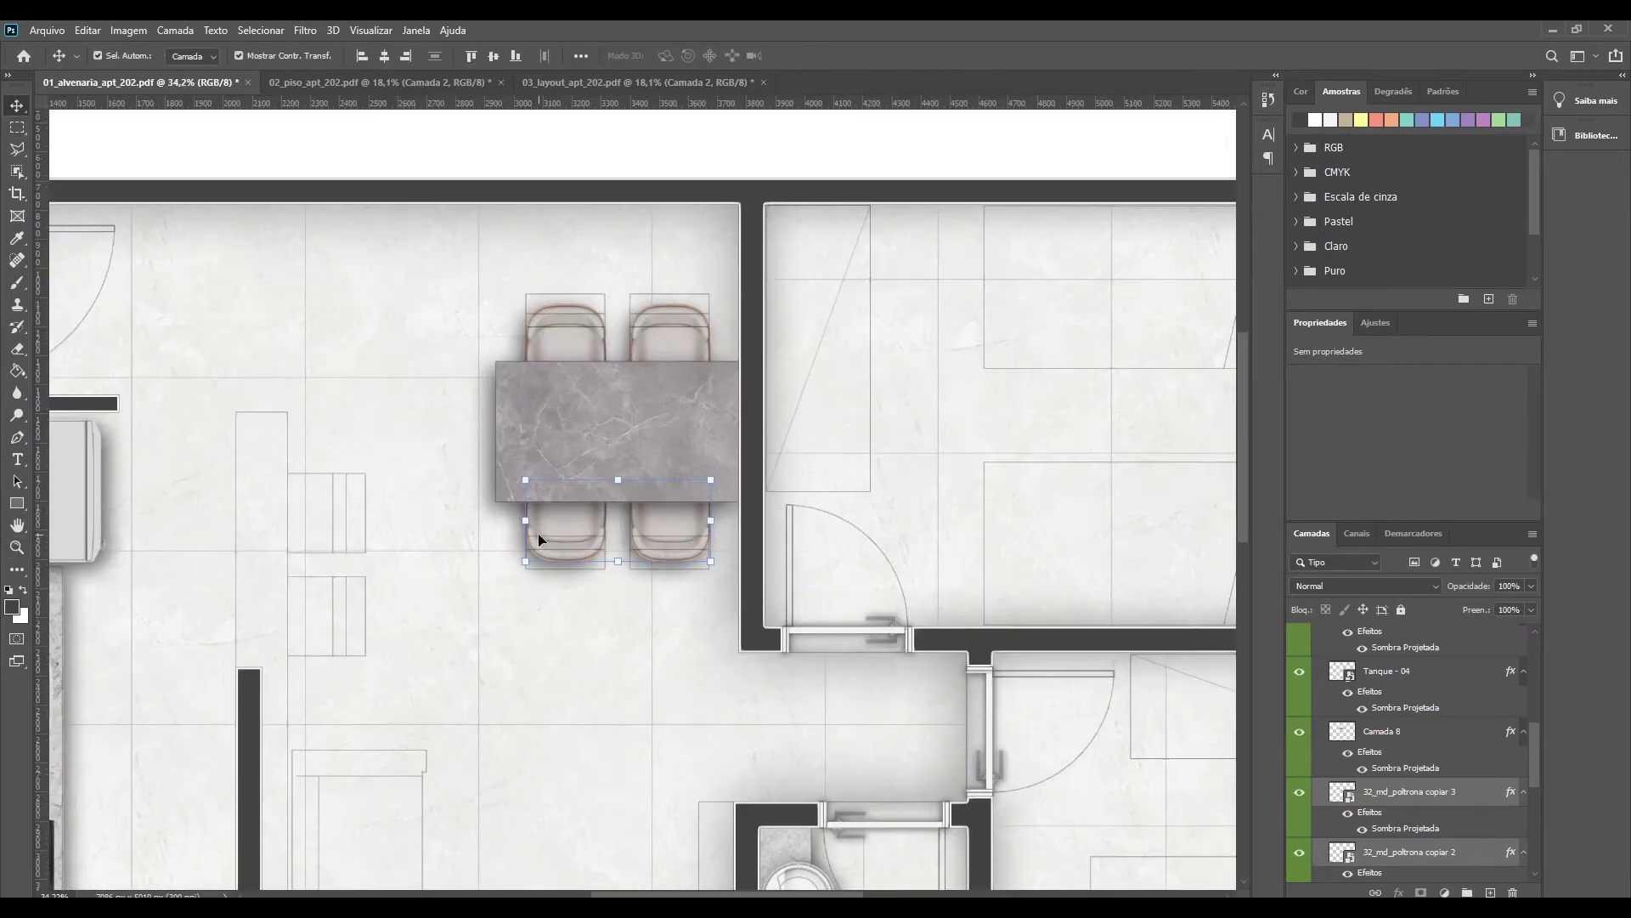
{"action": "left_click", "coordinate": [17, 547]}
{"action": "scroll", "coordinate": [554, 444], "scroll_direction": "down", "scroll_amount": 3}
{"action": "scroll", "coordinate": [554, 444], "scroll_direction": "up", "scroll_amount": 3}
{"action": "key", "text": "ctrl+shift+alt+n"}
{"action": "scroll", "coordinate": [401, 266], "scroll_direction": "up", "scroll_amount": 3}
Step: Fill the counter beside the kitchen with light grey and give it a drop shadow
{"action": "scroll", "coordinate": [204, 243], "scroll_direction": "up", "scroll_amount": 3}
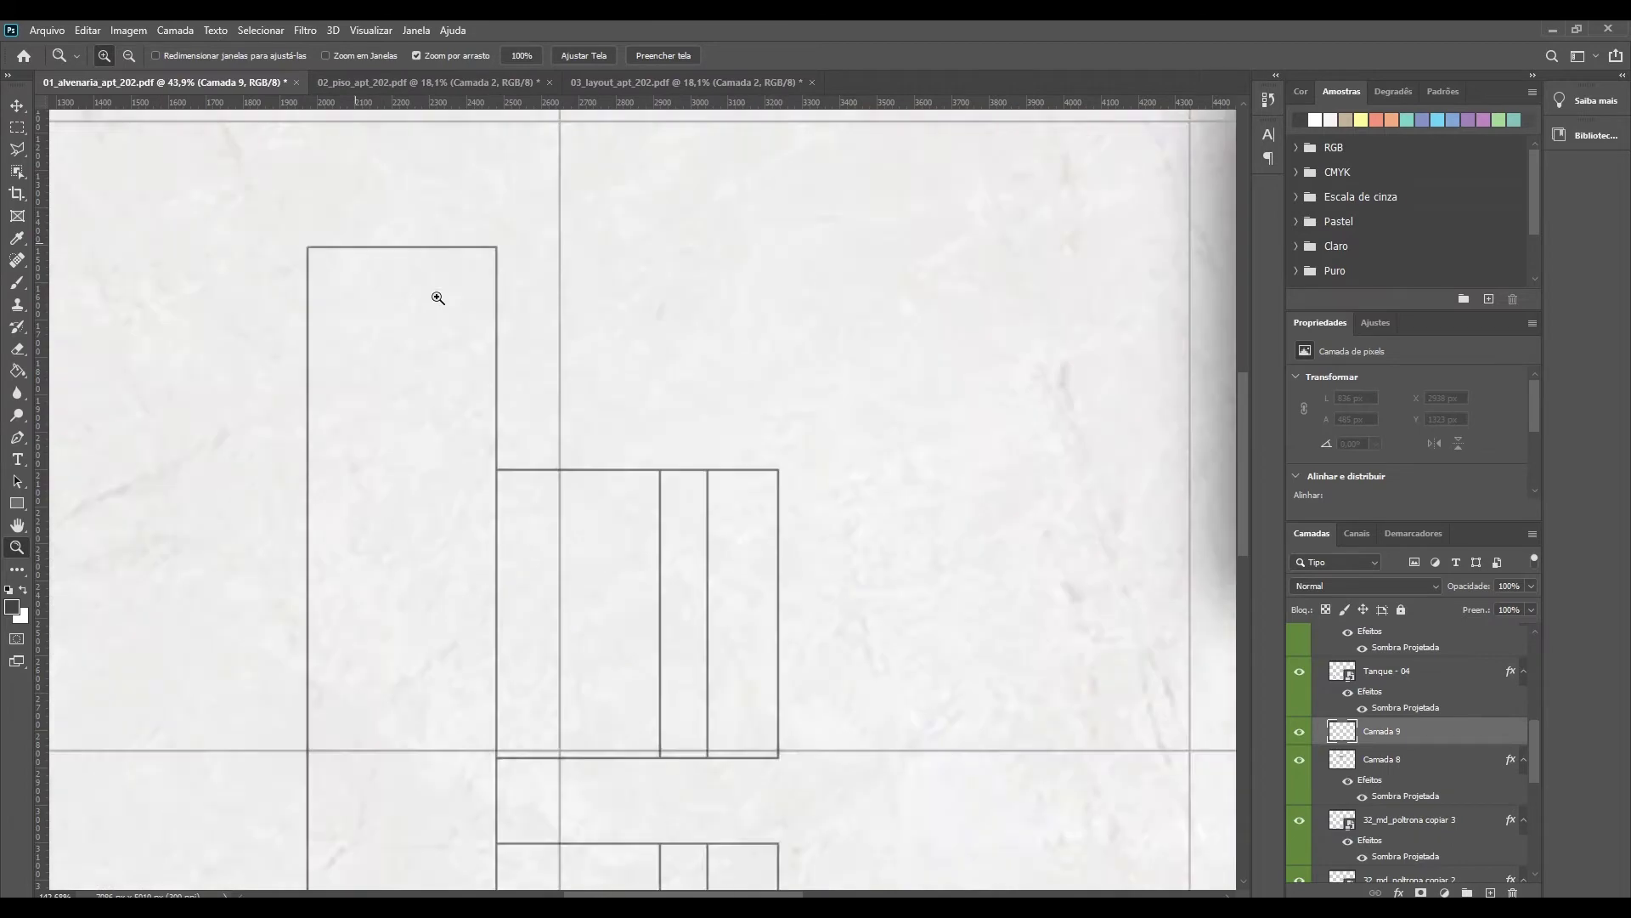
{"action": "scroll", "coordinate": [712, 382], "scroll_direction": "down", "scroll_amount": 5}
{"action": "scroll", "coordinate": [712, 554], "scroll_direction": "down", "scroll_amount": 5}
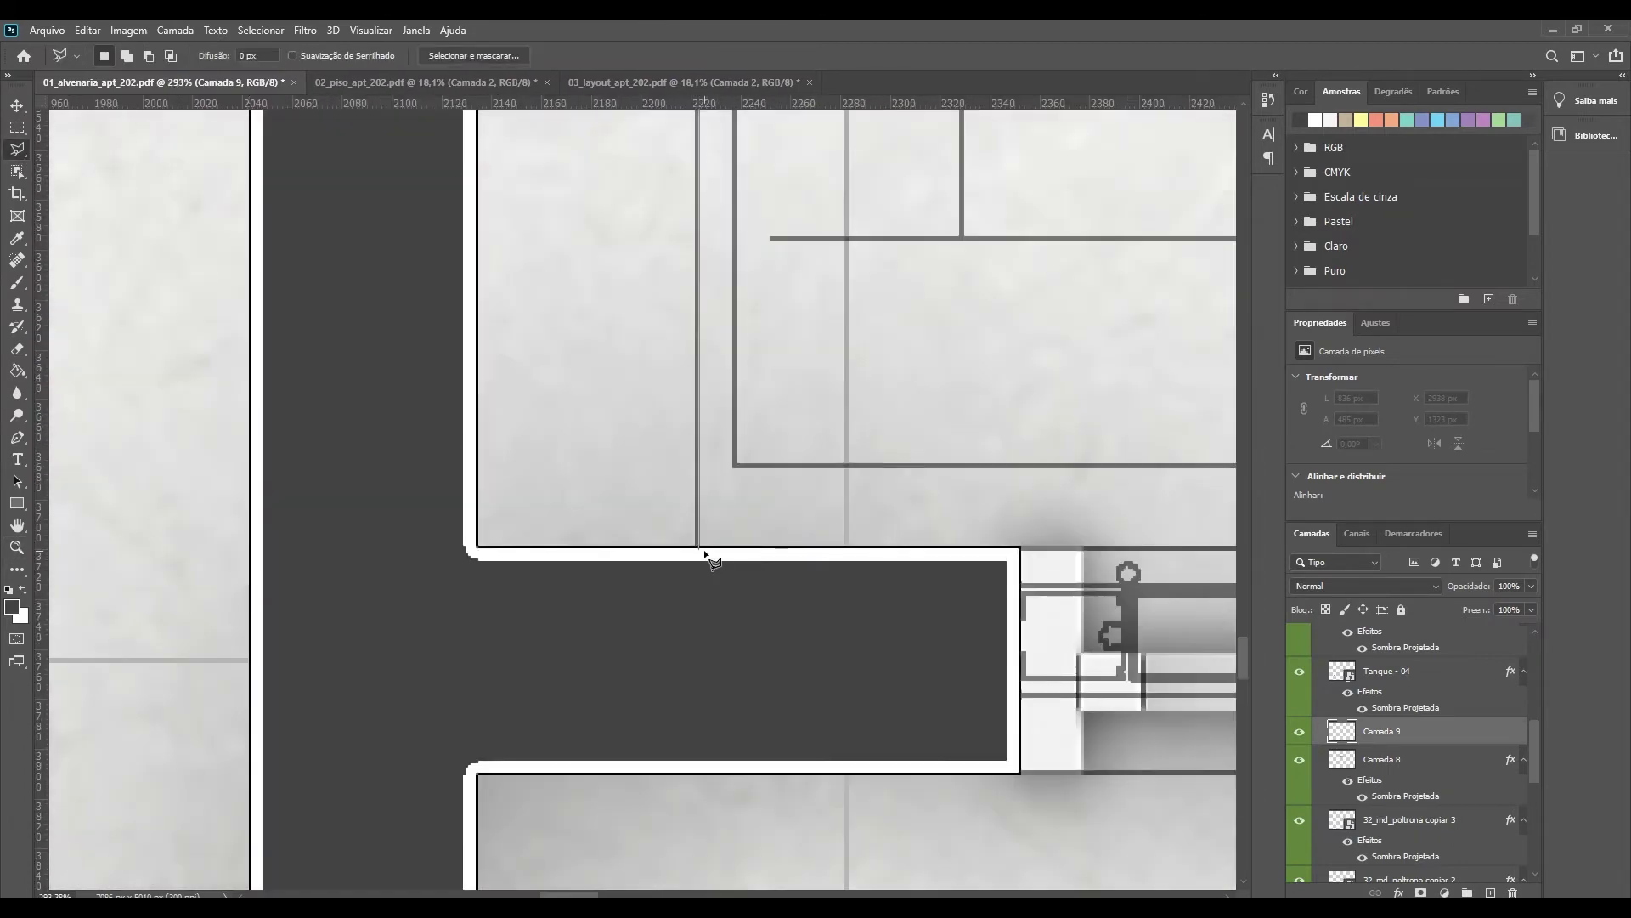
{"action": "scroll", "coordinate": [712, 554], "scroll_direction": "up", "scroll_amount": 5}
{"action": "scroll", "coordinate": [429, 527], "scroll_direction": "up", "scroll_amount": 3}
{"action": "scroll", "coordinate": [421, 518], "scroll_direction": "down", "scroll_amount": 3}
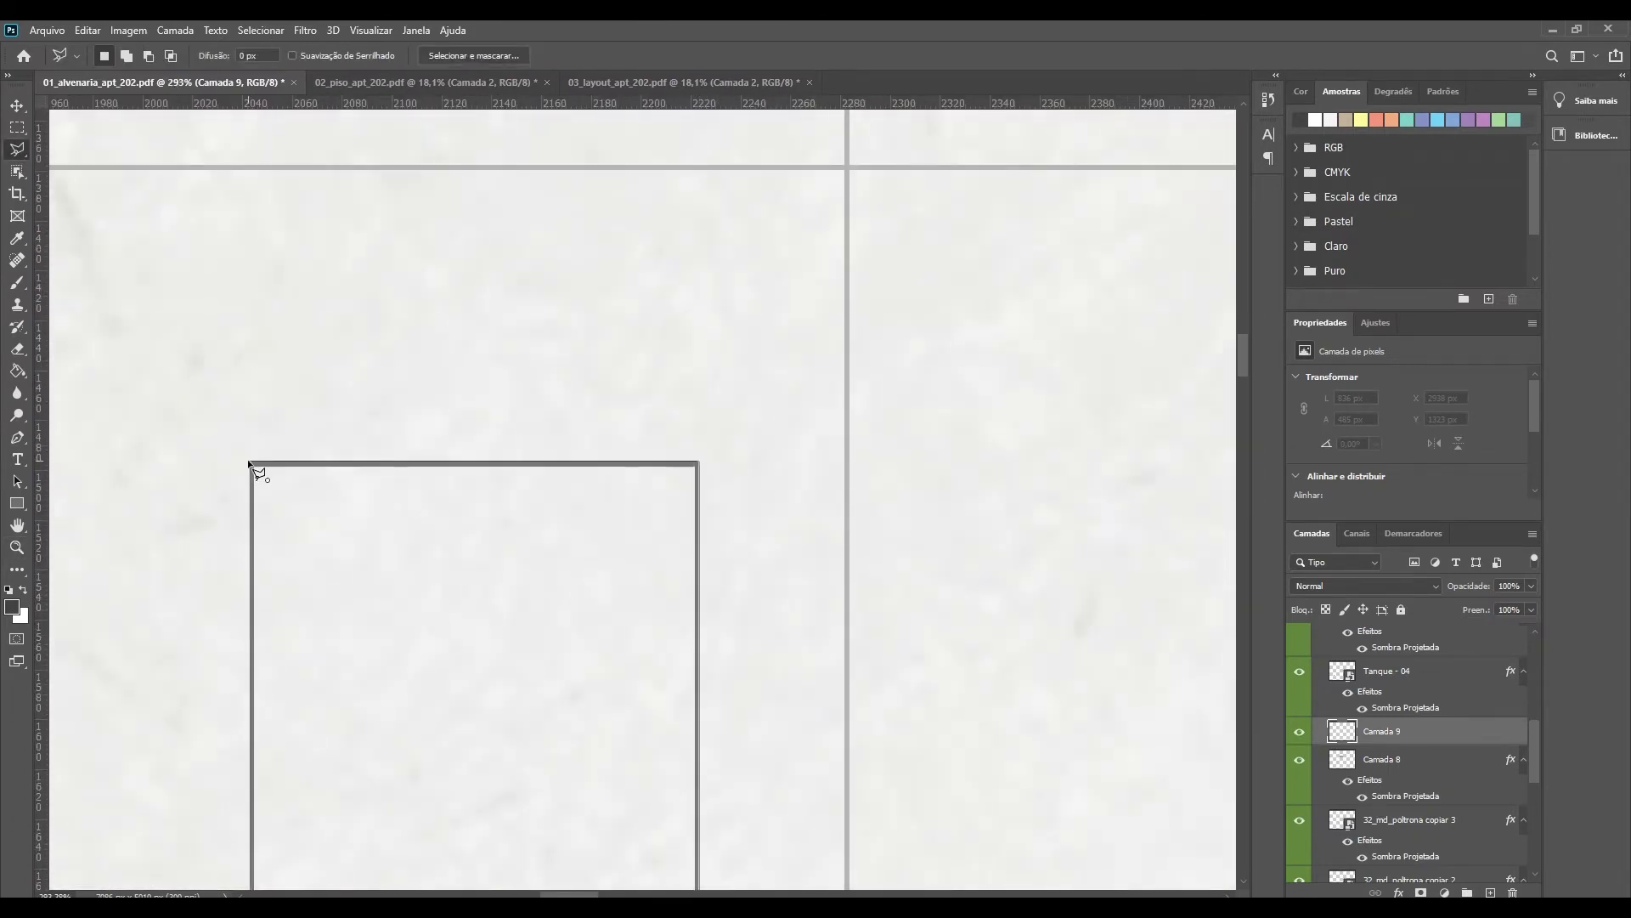
{"action": "scroll", "coordinate": [255, 467], "scroll_direction": "down", "scroll_amount": 5}
{"action": "key", "text": "i"}
{"action": "key", "text": "alt+BackSpace"}
{"action": "key", "text": "ctrl+d"}
{"action": "right_click", "coordinate": [1406, 732]}
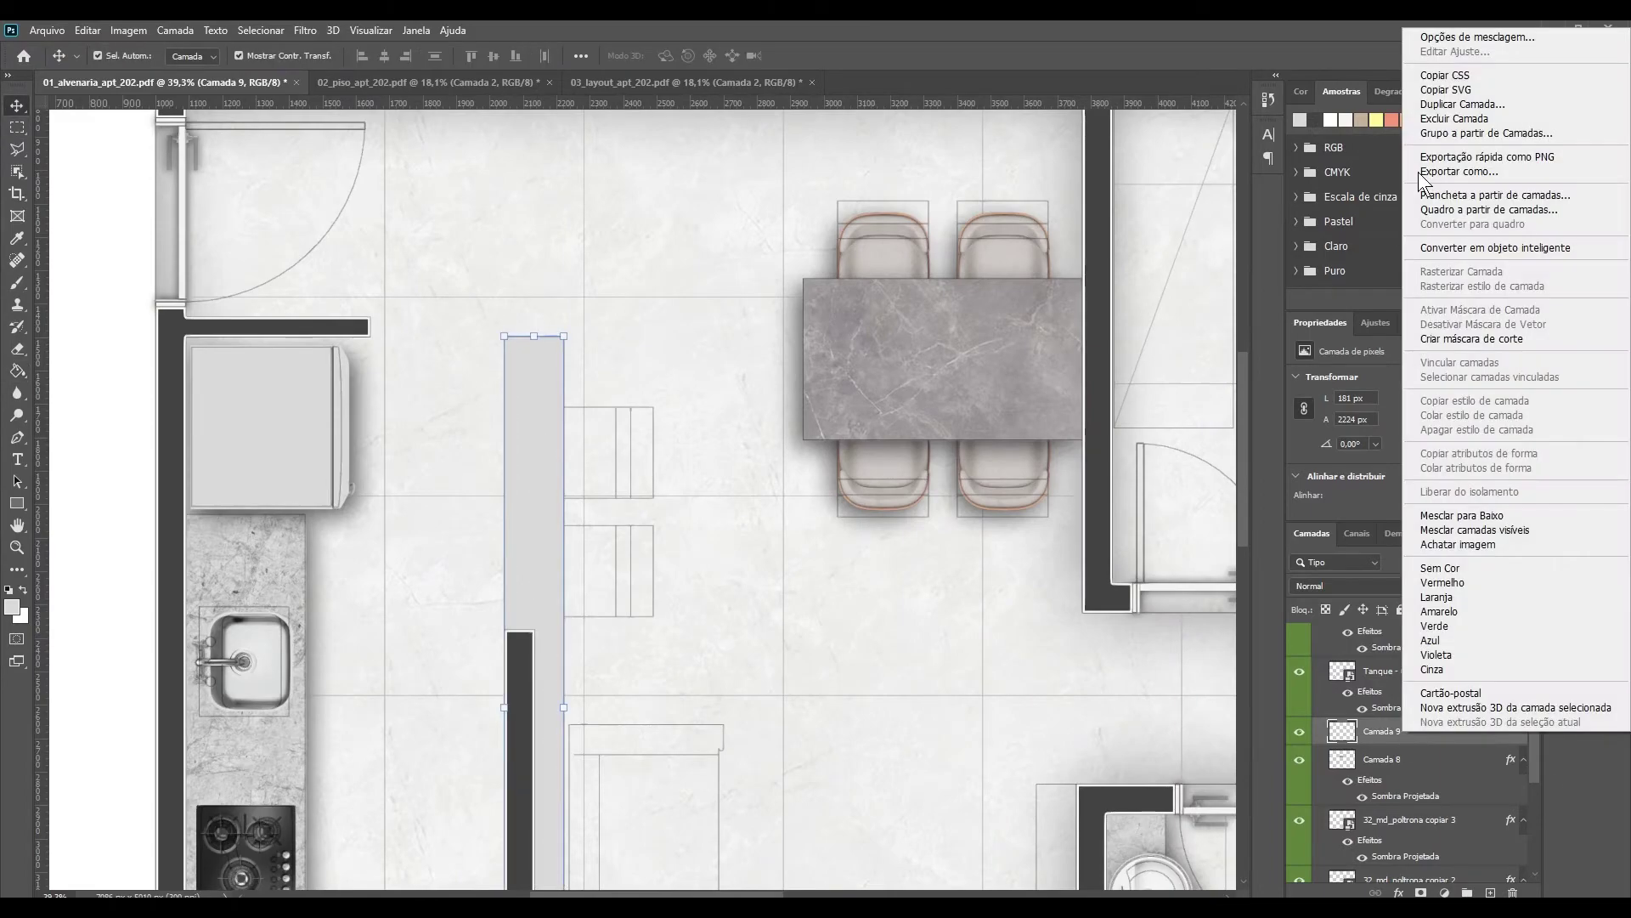
{"action": "left_click", "coordinate": [1445, 36]}
{"action": "left_click", "coordinate": [968, 531]}
{"action": "key", "text": "Return"}
Step: Place two quarter-turned 13_cadeira_eames_estofada chairs along the counter
{"action": "key", "text": "alt+Tab"}
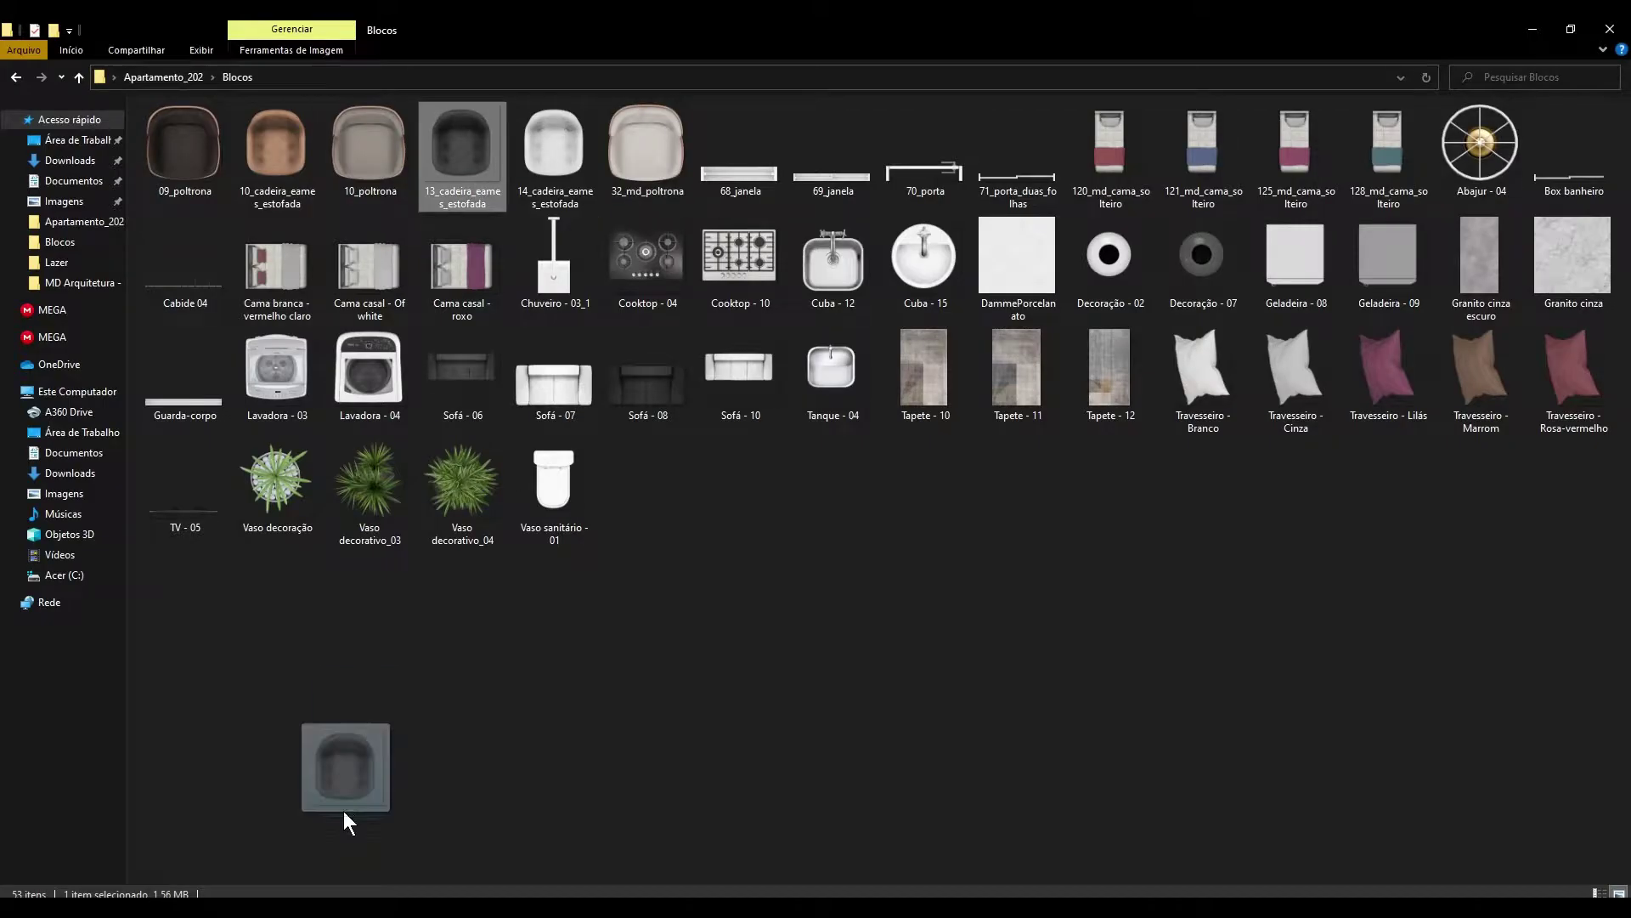
{"action": "left_click_drag", "start_coordinate": [462, 153], "coordinate": [308, 58]}
{"action": "right_click", "coordinate": [689, 547]}
{"action": "left_click", "coordinate": [760, 642]}
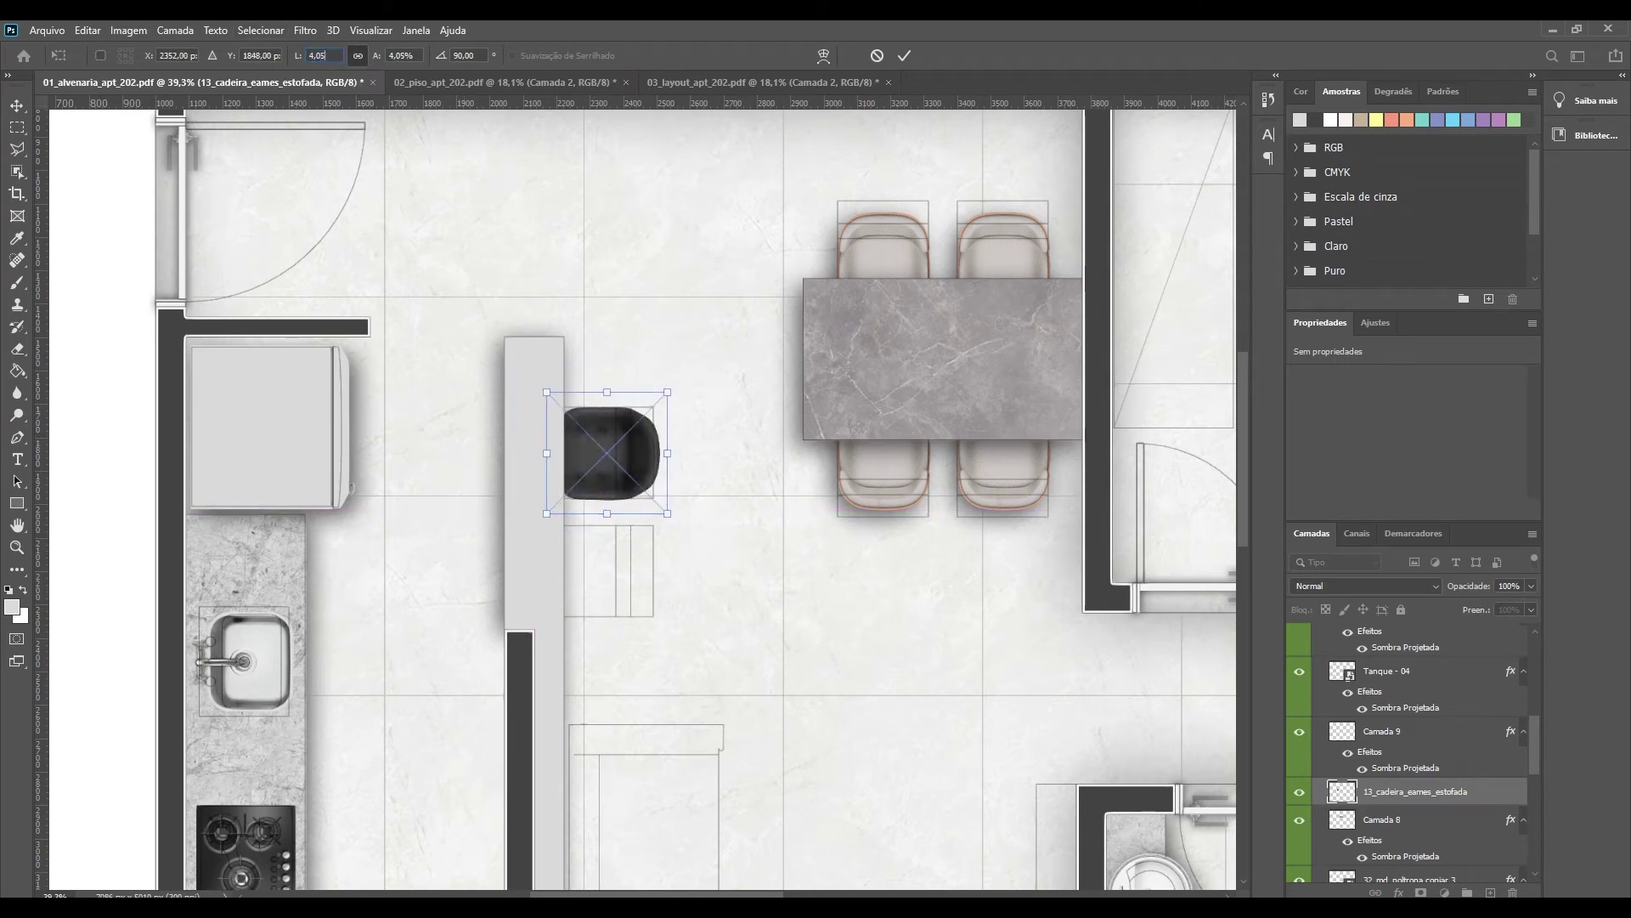
{"action": "left_click_drag", "start_coordinate": [599, 460], "coordinate": [594, 463]}
{"action": "key", "text": "Return"}
{"action": "left_click_drag", "start_coordinate": [594, 567], "coordinate": [595, 567]}
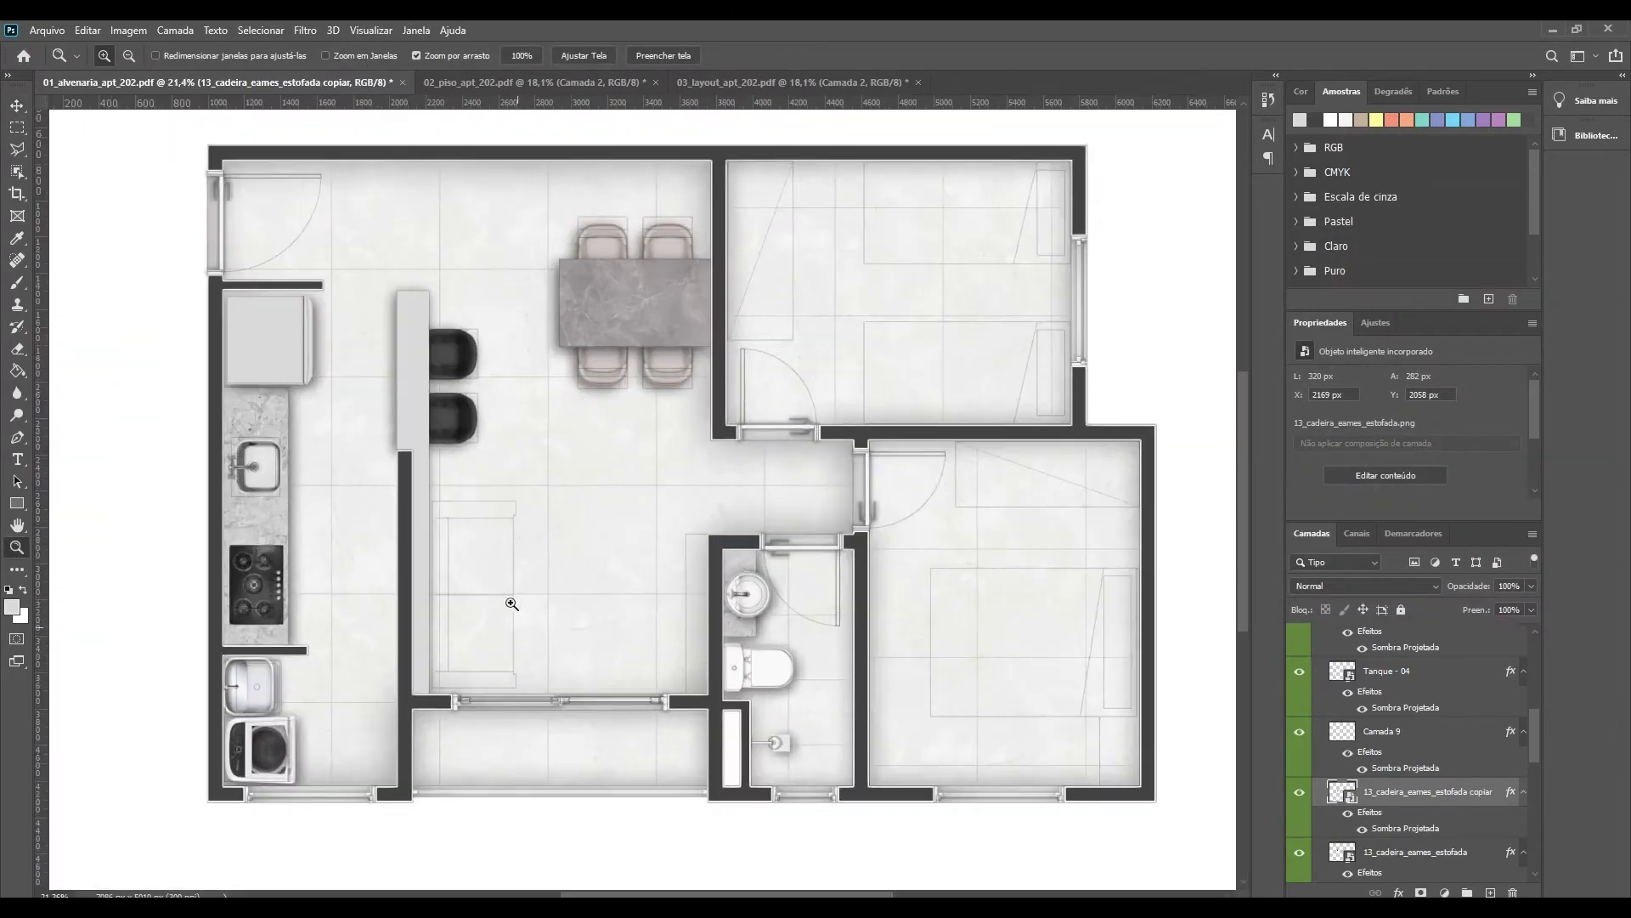
Step: Bring the Sofá - 07 image from the blocks folder into the plan
{"action": "scroll", "coordinate": [510, 626], "scroll_direction": "up", "scroll_amount": 3}
{"action": "key", "text": "alt+Tab"}
{"action": "left_click_drag", "start_coordinate": [586, 399], "coordinate": [673, 564]}
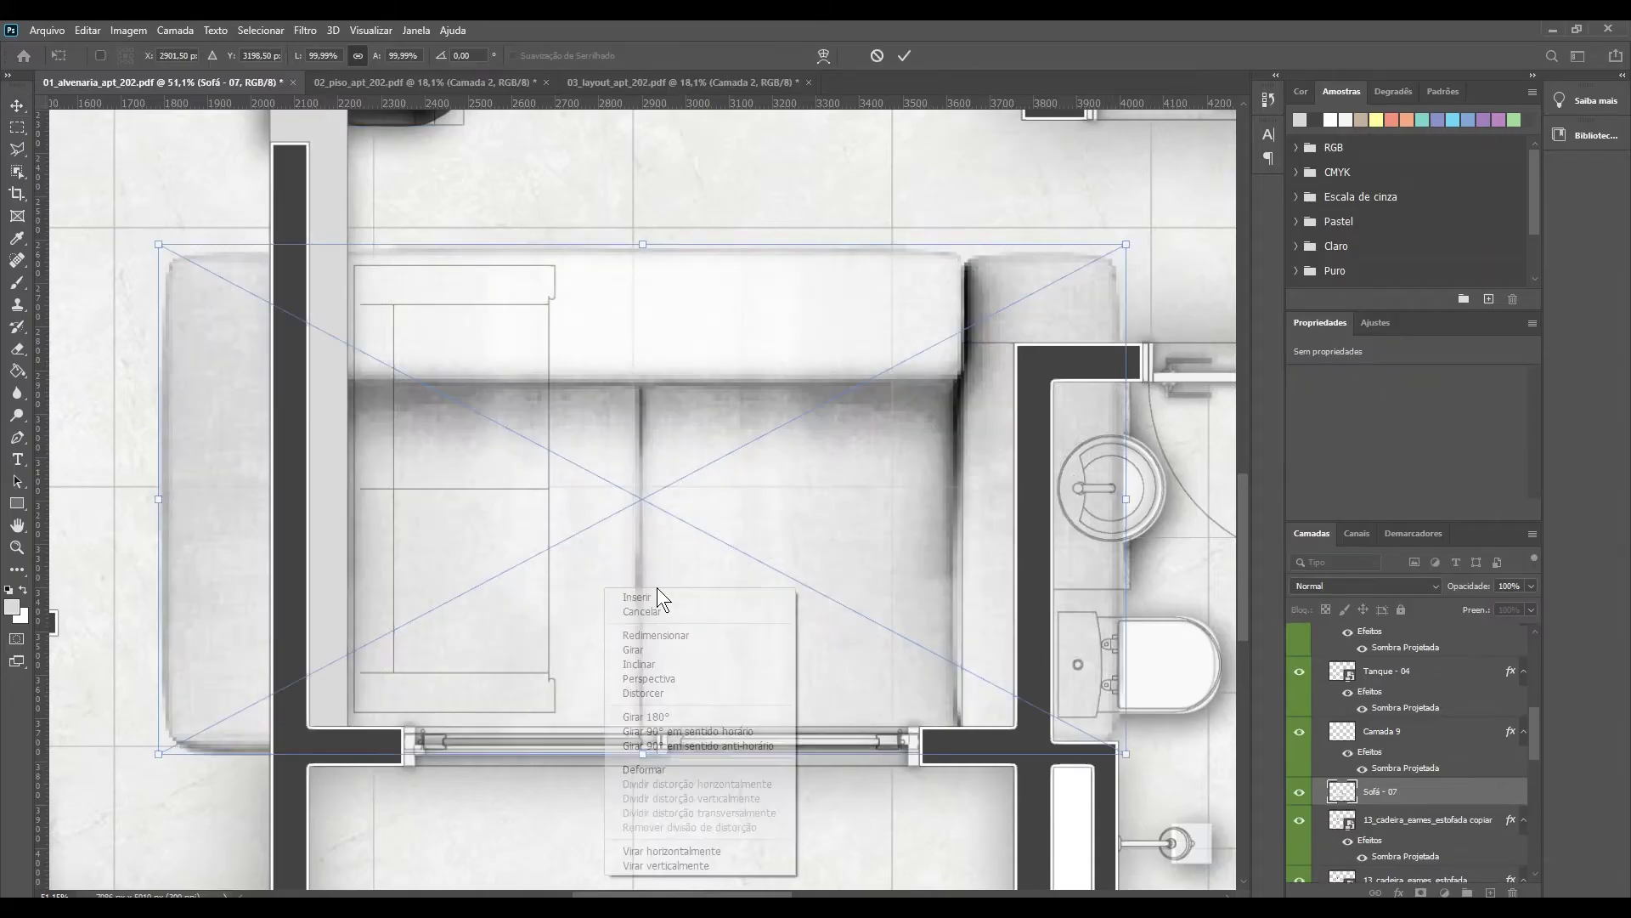
Step: Scale the sofa to 60%, then shorten it from the top and narrow it from the right
{"action": "type", "text": "60"}
{"action": "key", "text": "Tab"}
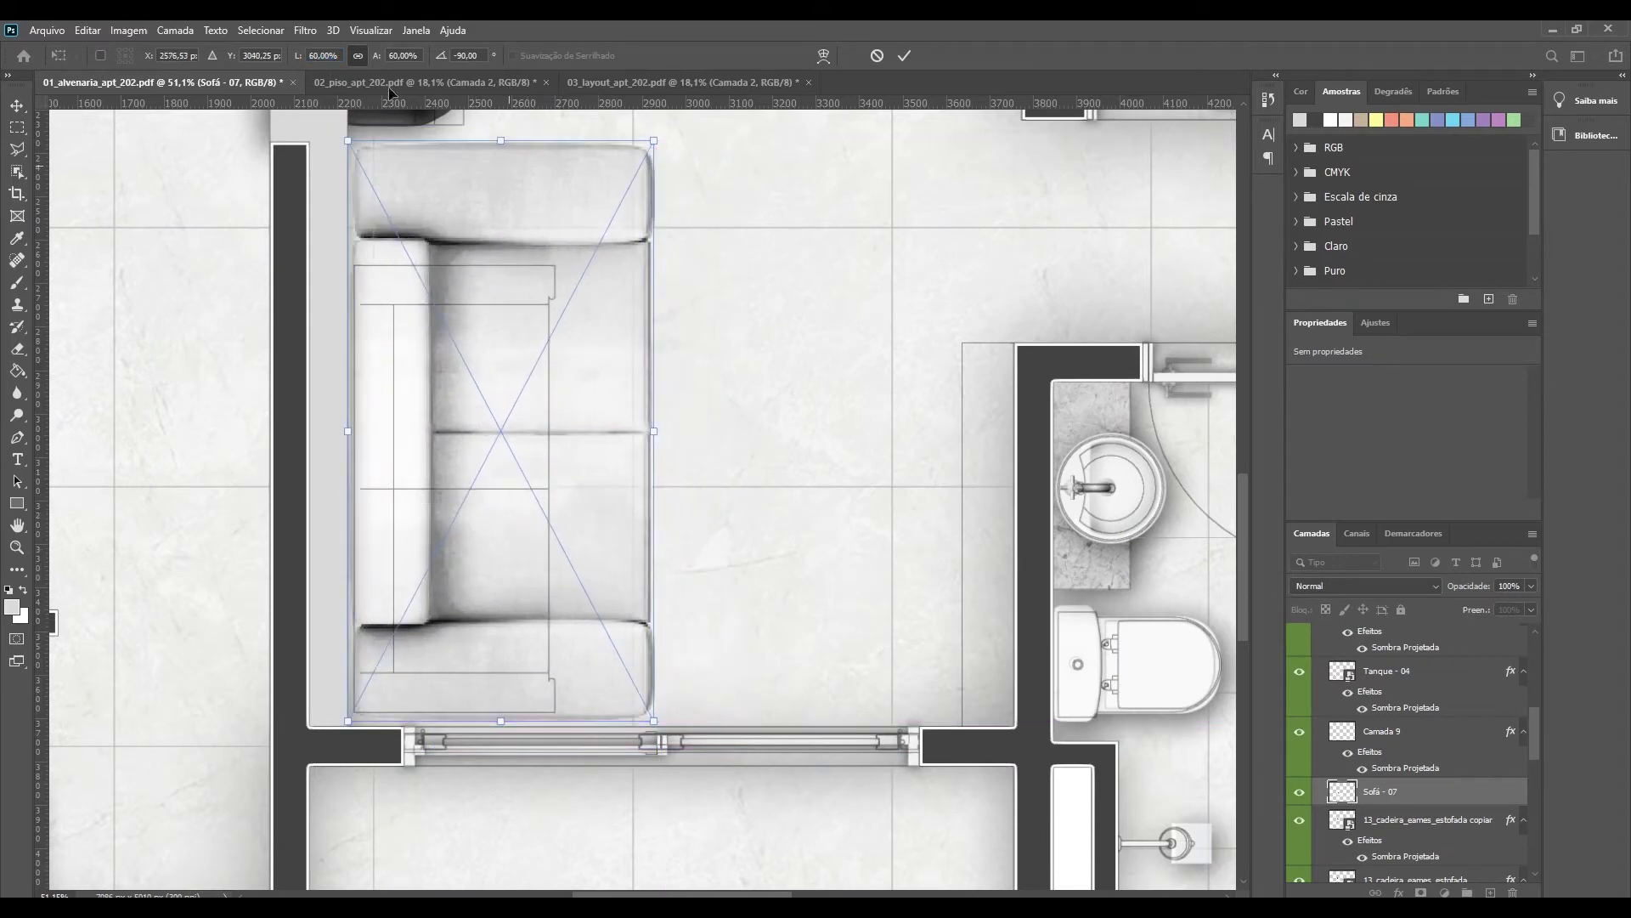
{"action": "left_click_drag", "start_coordinate": [499, 141], "coordinate": [500, 247]}
{"action": "left_click_drag", "start_coordinate": [578, 488], "coordinate": [556, 445]}
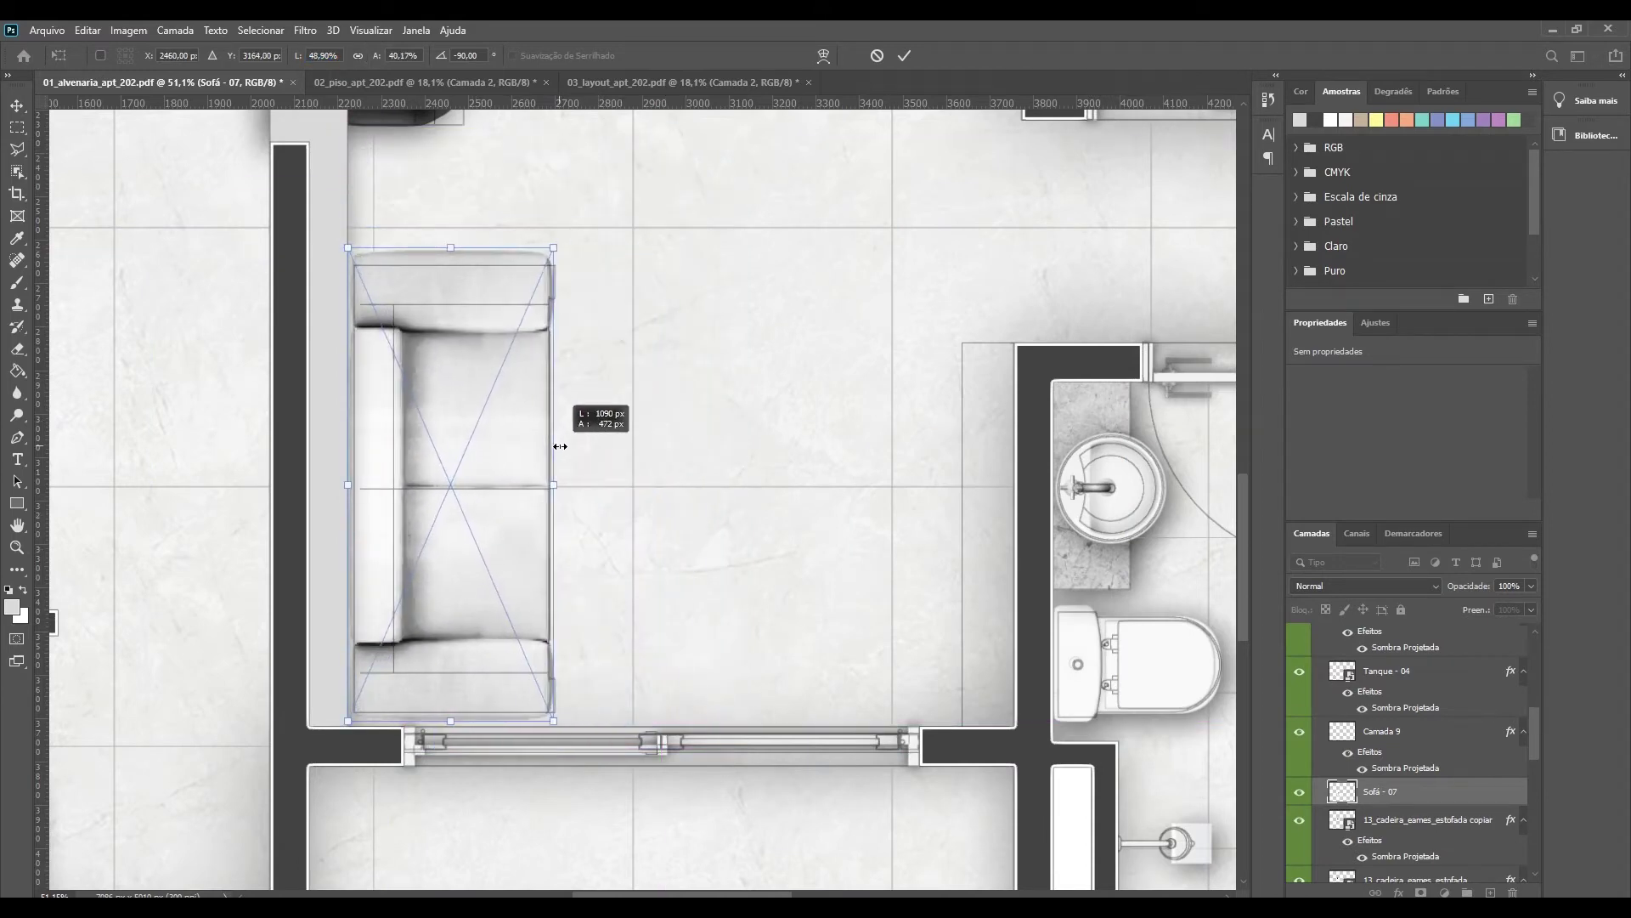
Step: Give the sofa a drop shadow with a -315° angle
{"action": "right_click", "coordinate": [1393, 791]}
{"action": "left_click", "coordinate": [1445, 77]}
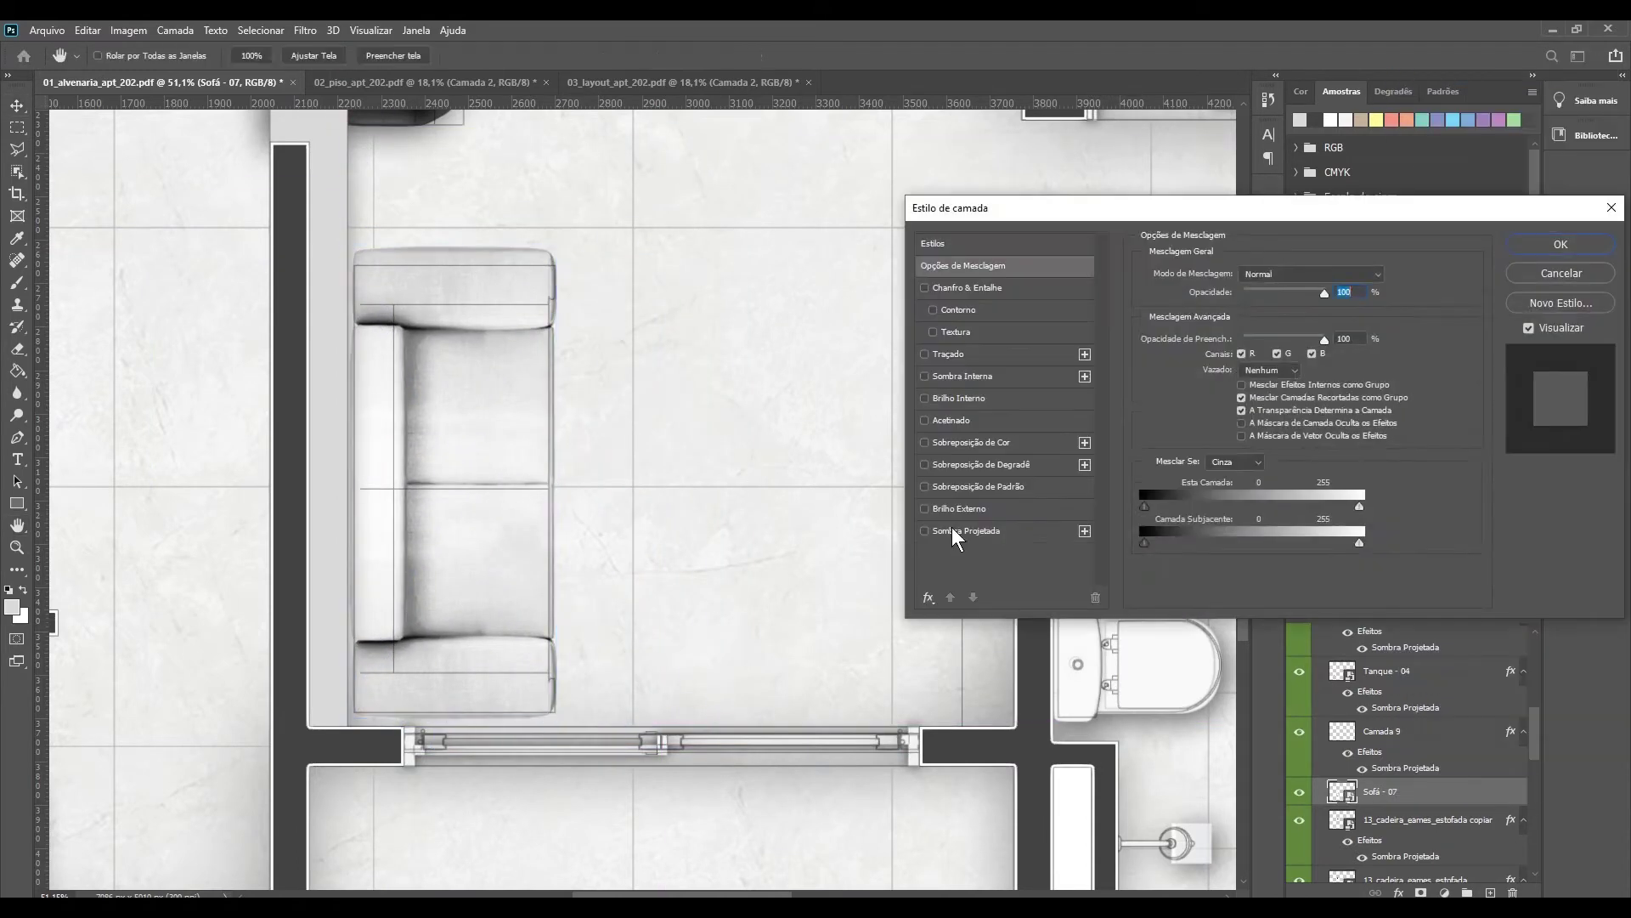
{"action": "left_click", "coordinate": [966, 530]}
{"action": "double_click", "coordinate": [1281, 323]}
{"action": "type", "text": "-315"}
{"action": "key", "text": "Tab"}
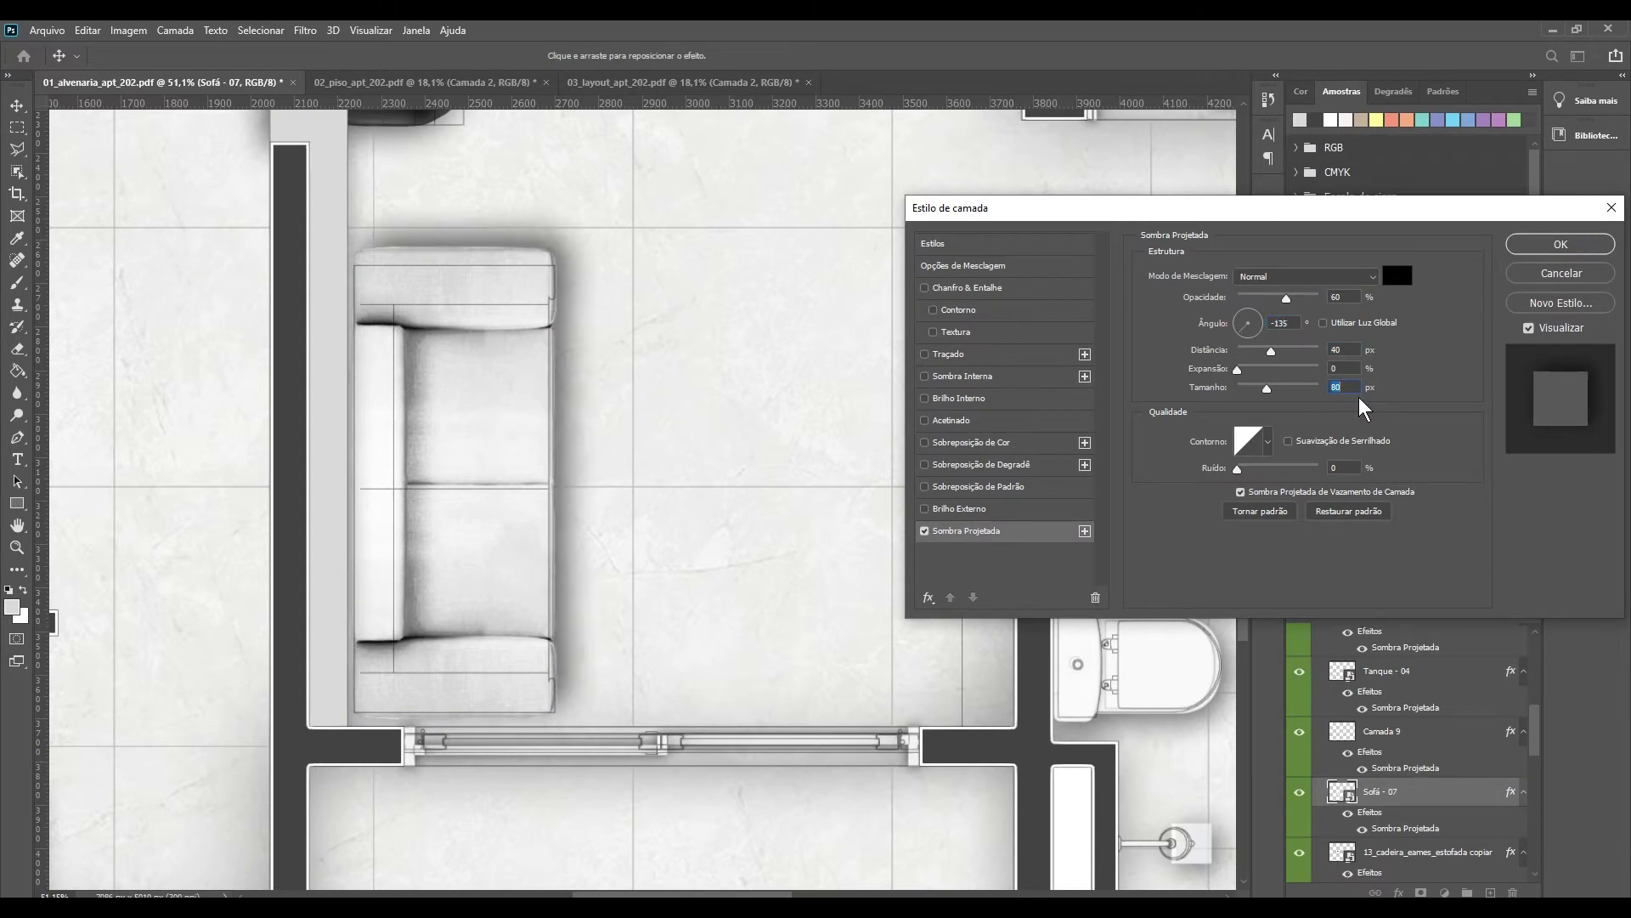
{"action": "key", "text": "Return"}
Step: Place the dark Sofá - 08 image at 60% scale, fitted against the living-room wall
{"action": "key", "text": "z"}
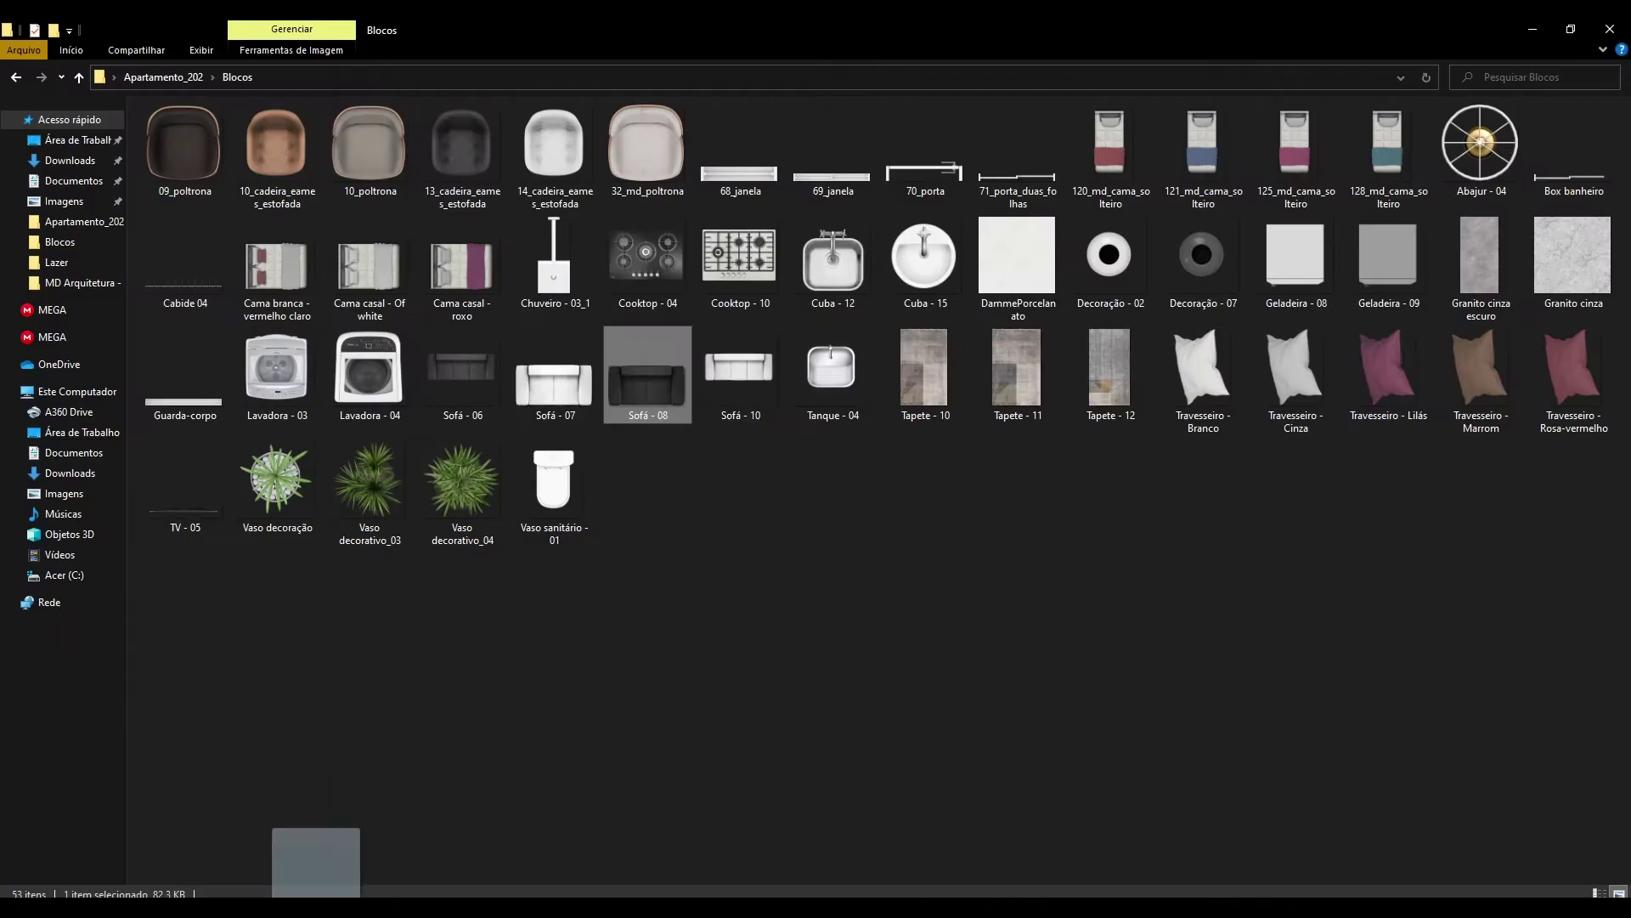
{"action": "mouse_move", "coordinate": [463, 146]}
{"action": "left_mouse_down"}
{"action": "mouse_move", "coordinate": [546, 425]}
{"action": "mouse_move", "coordinate": [547, 512]}
{"action": "left_mouse_up"}
{"action": "type", "text": "0"}
{"action": "key", "text": "Return"}
{"action": "type", "text": "60"}
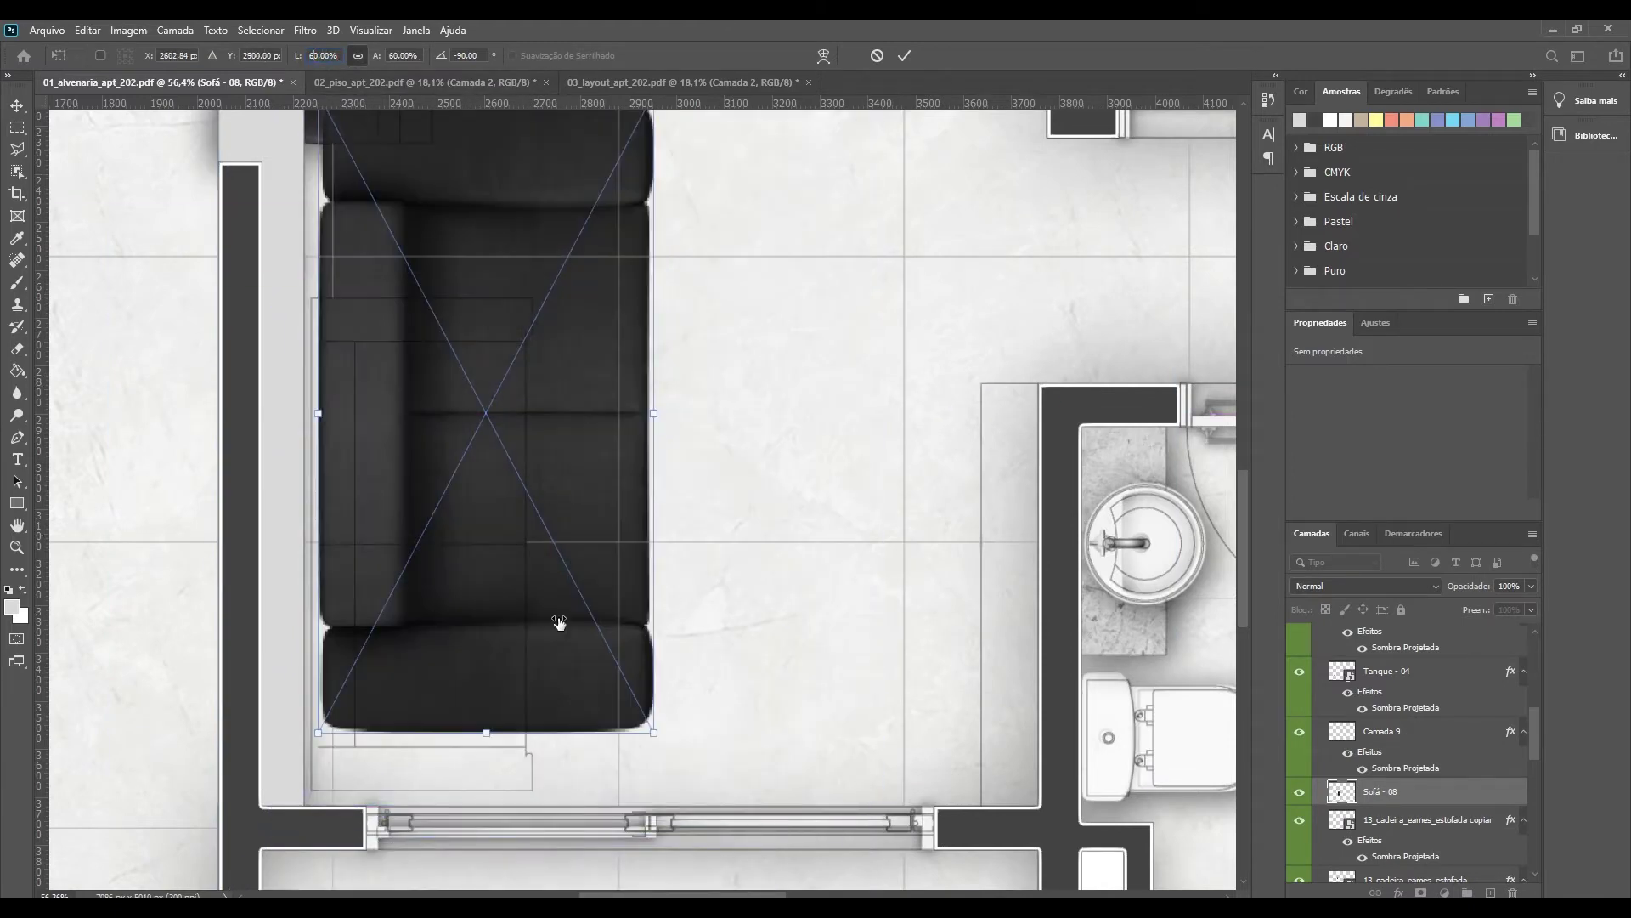
{"action": "key", "text": "Return"}
{"action": "left_click_drag", "start_coordinate": [647, 159], "coordinate": [617, 275]}
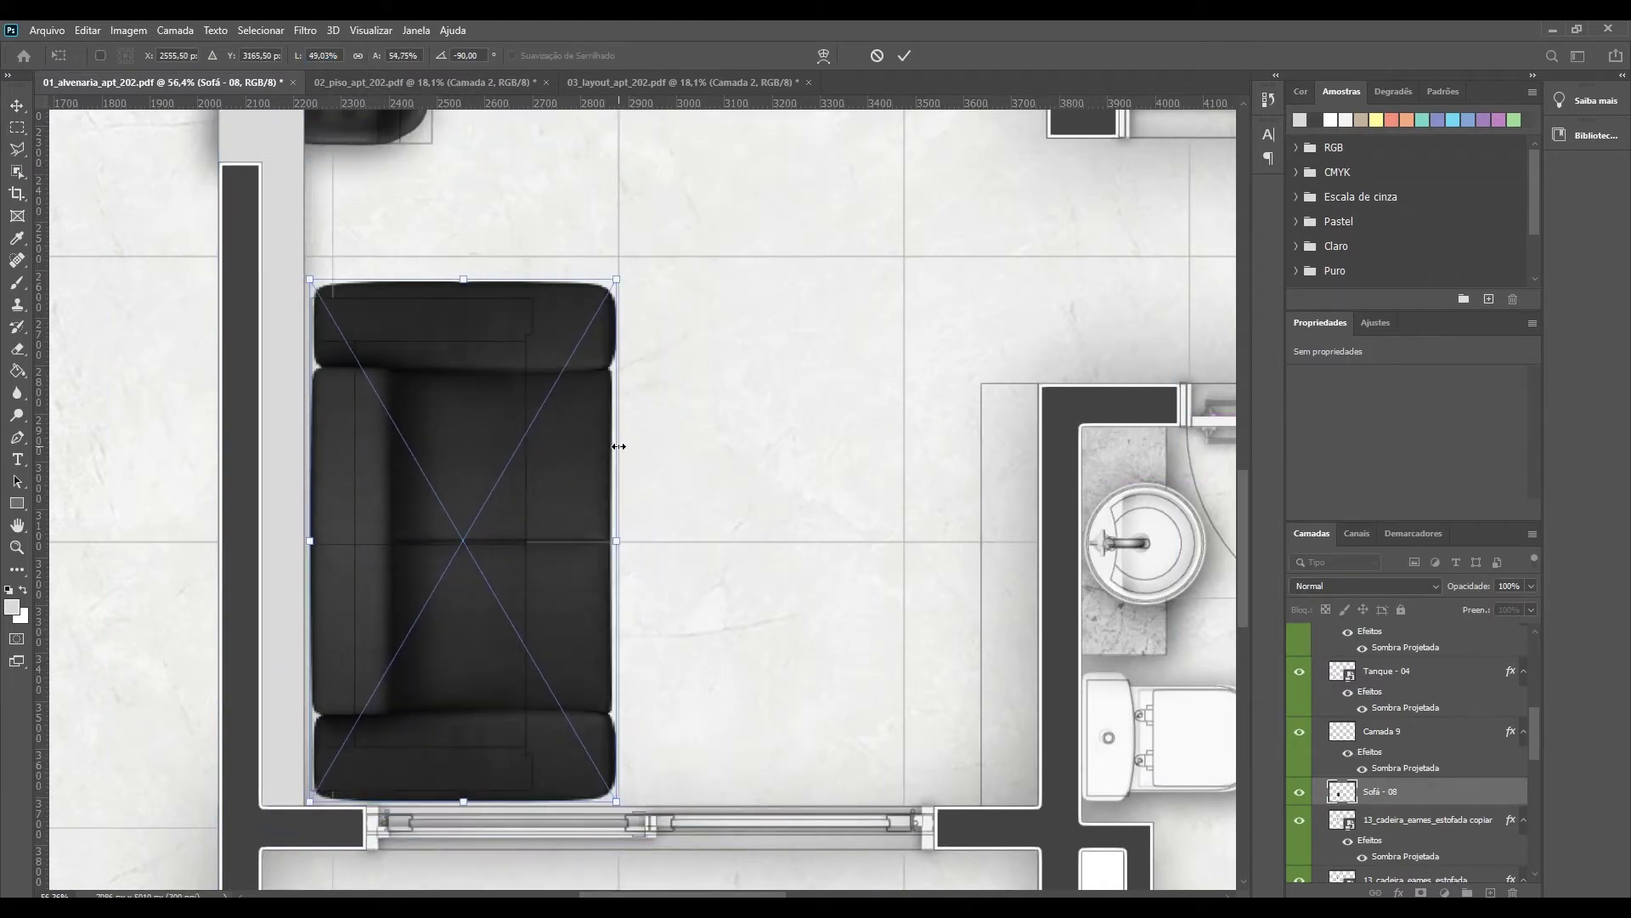
{"action": "left_click_drag", "start_coordinate": [619, 446], "coordinate": [545, 446]}
{"action": "key", "text": "Return"}
{"action": "left_click_drag", "start_coordinate": [412, 483], "coordinate": [411, 473]}
Step: Add a drop shadow to the dark Sofá - 08 sofa layer
{"action": "double_click", "coordinate": [1401, 792]}
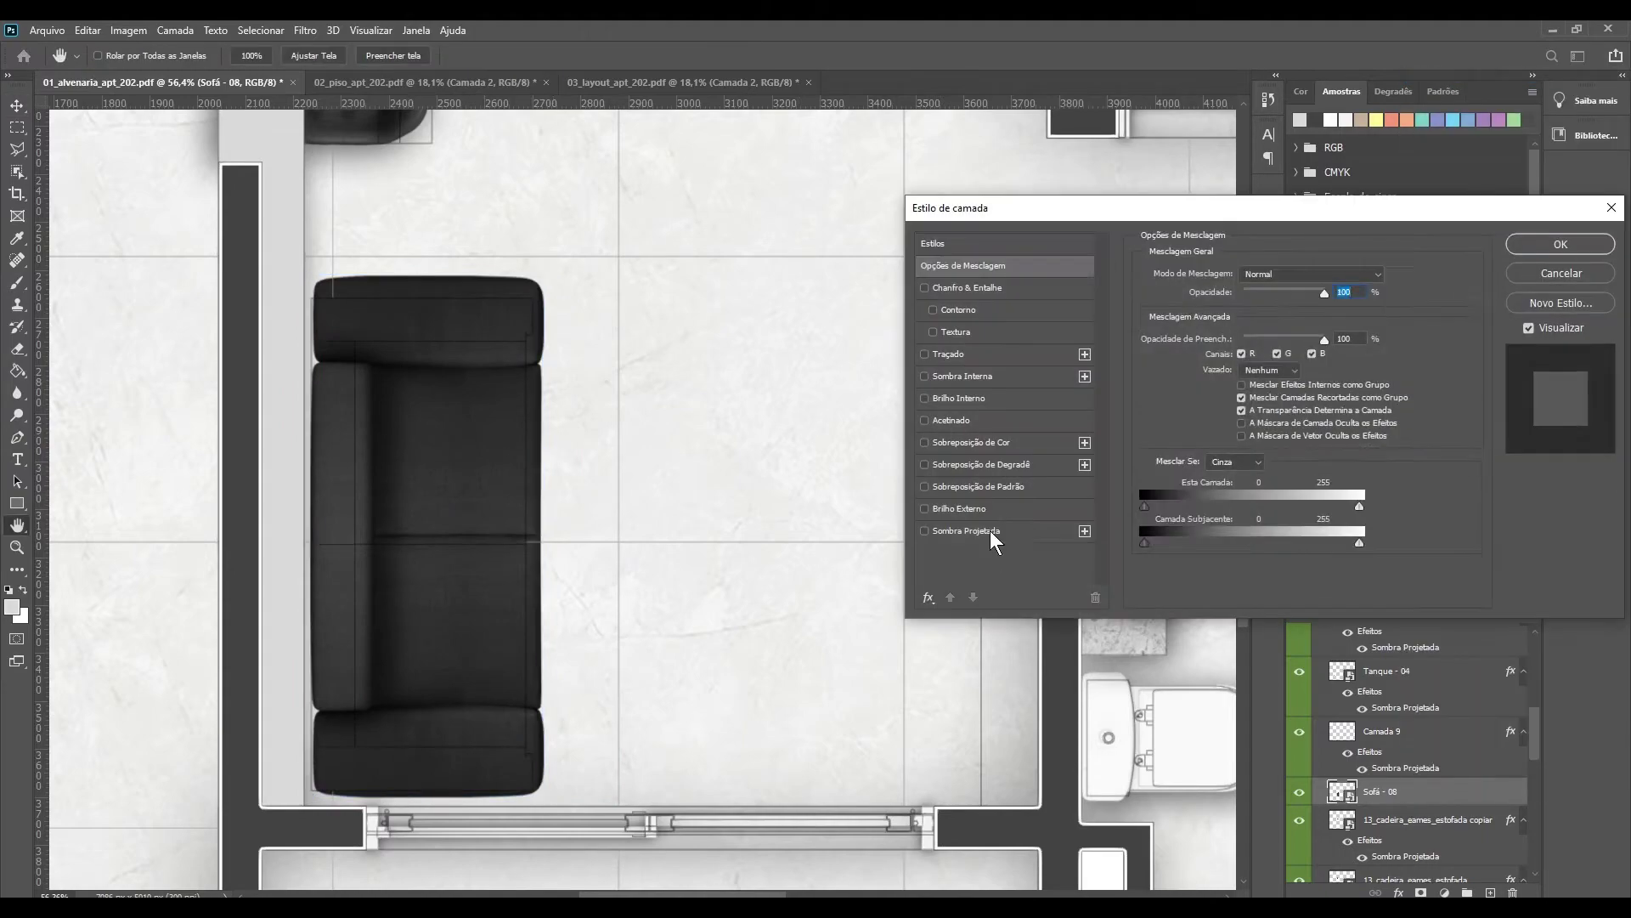
{"action": "left_click", "coordinate": [991, 539]}
{"action": "key", "text": "Return"}
{"action": "key", "text": "z"}
{"action": "key", "text": "ctrl+0"}
{"action": "left_click", "coordinate": [612, 571]}
Step: Create a new empty layer and select a narrow strip along the bathroom wall
{"action": "left_click_drag", "start_coordinate": [613, 571], "coordinate": [696, 571]}
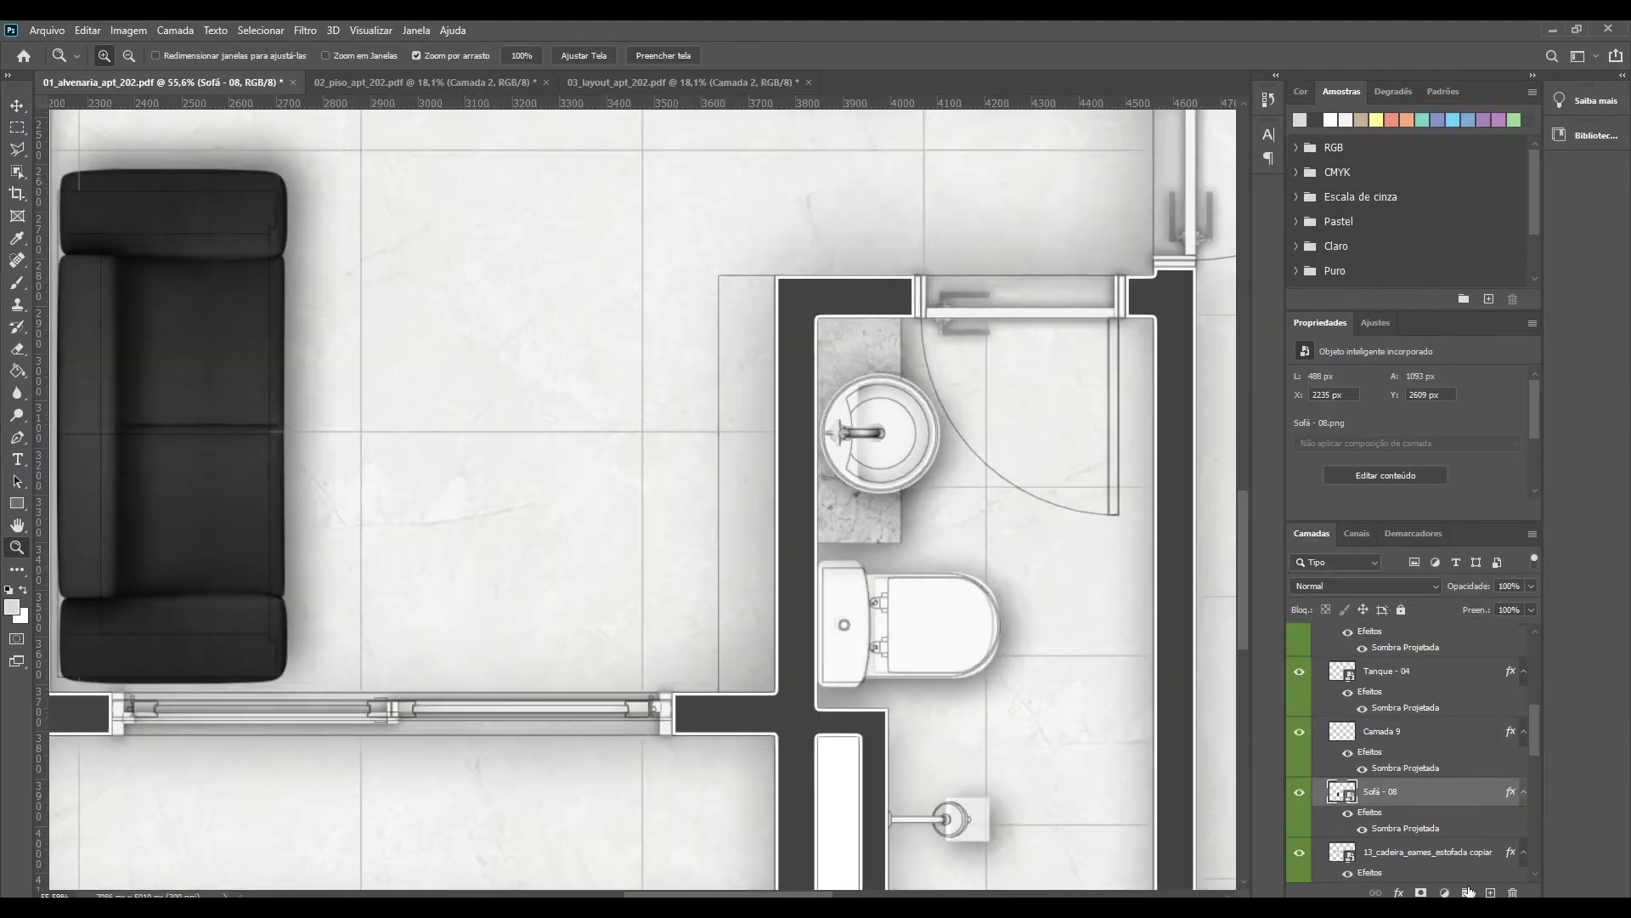
{"action": "key", "text": "ctrl+shift+alt+n"}
{"action": "key", "text": "m"}
{"action": "mouse_move", "coordinate": [648, 273]}
{"action": "left_mouse_down"}
{"action": "mouse_move", "coordinate": [718, 883]}
{"action": "mouse_move", "coordinate": [790, 578]}
{"action": "left_mouse_up"}
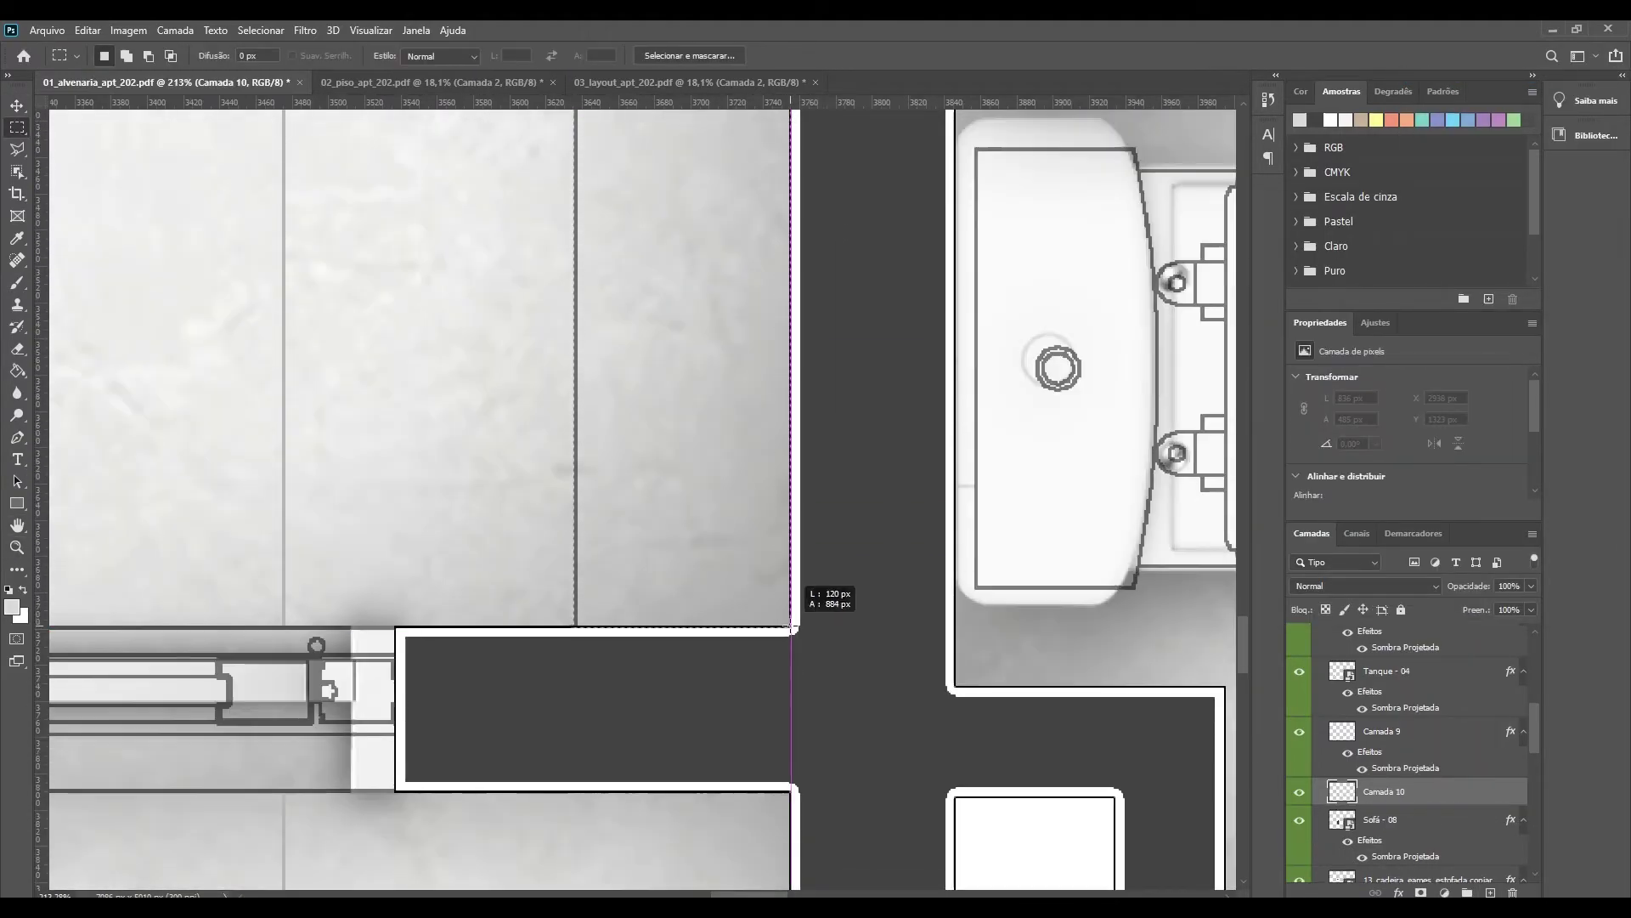
Step: Fill the strip beside the bathroom wall with grey and give it a drop shadow
{"action": "key", "text": "ctrl+0"}
{"action": "key", "text": "g"}
{"action": "left_click_drag", "start_coordinate": [775, 702], "coordinate": [807, 701]}
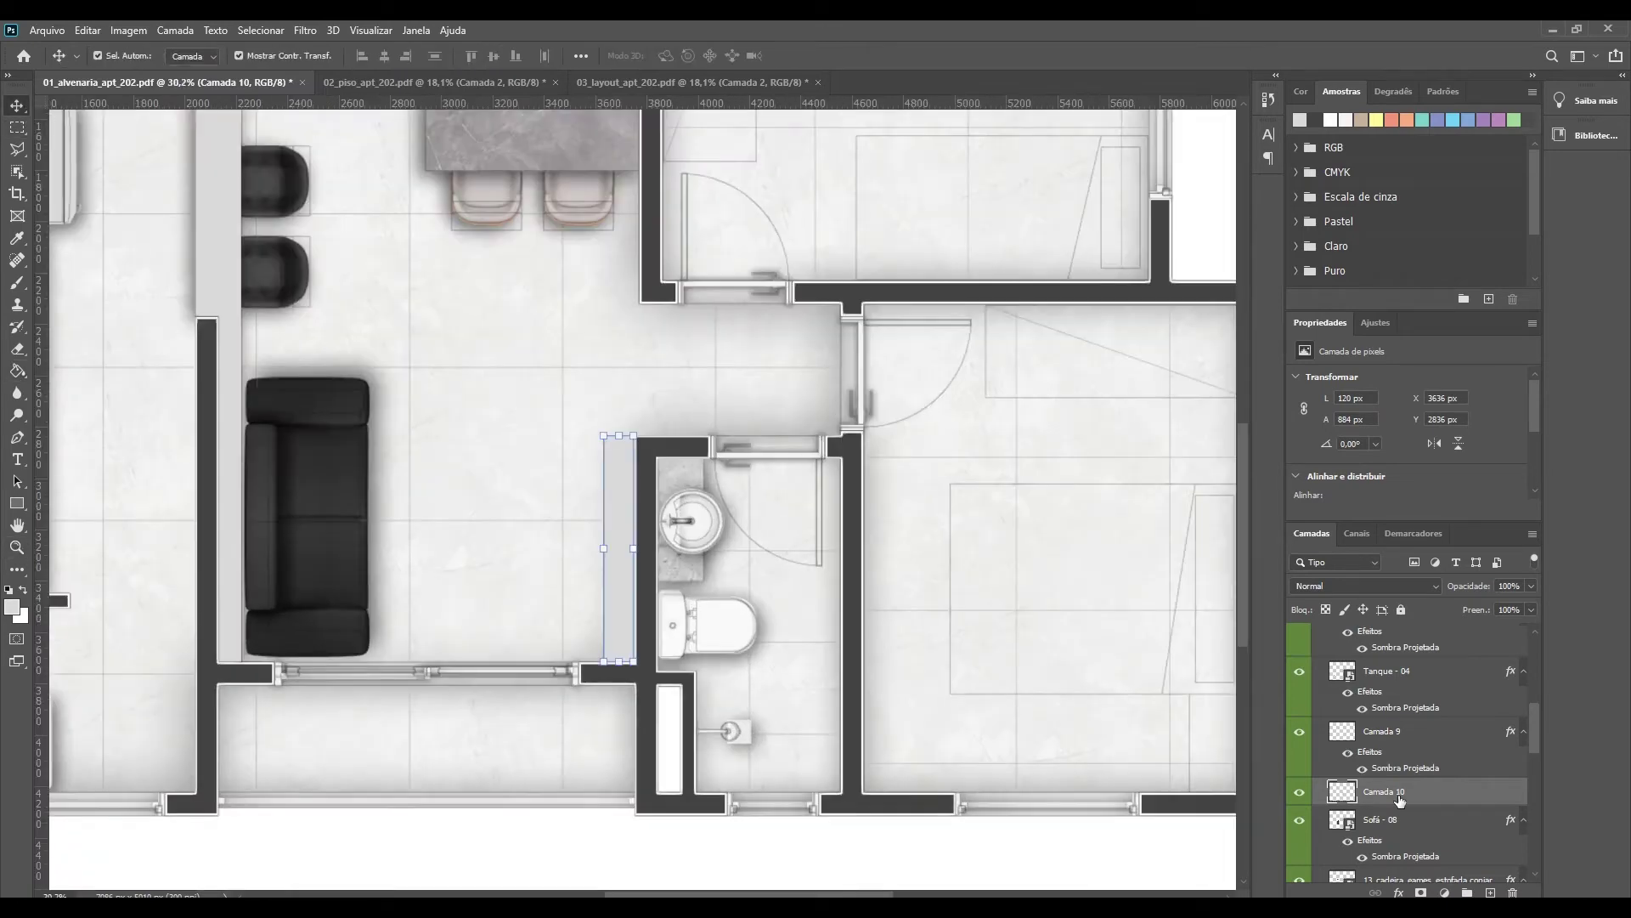
{"action": "double_click", "coordinate": [1427, 792]}
{"action": "left_click", "coordinate": [966, 530]}
{"action": "type", "text": "60"}
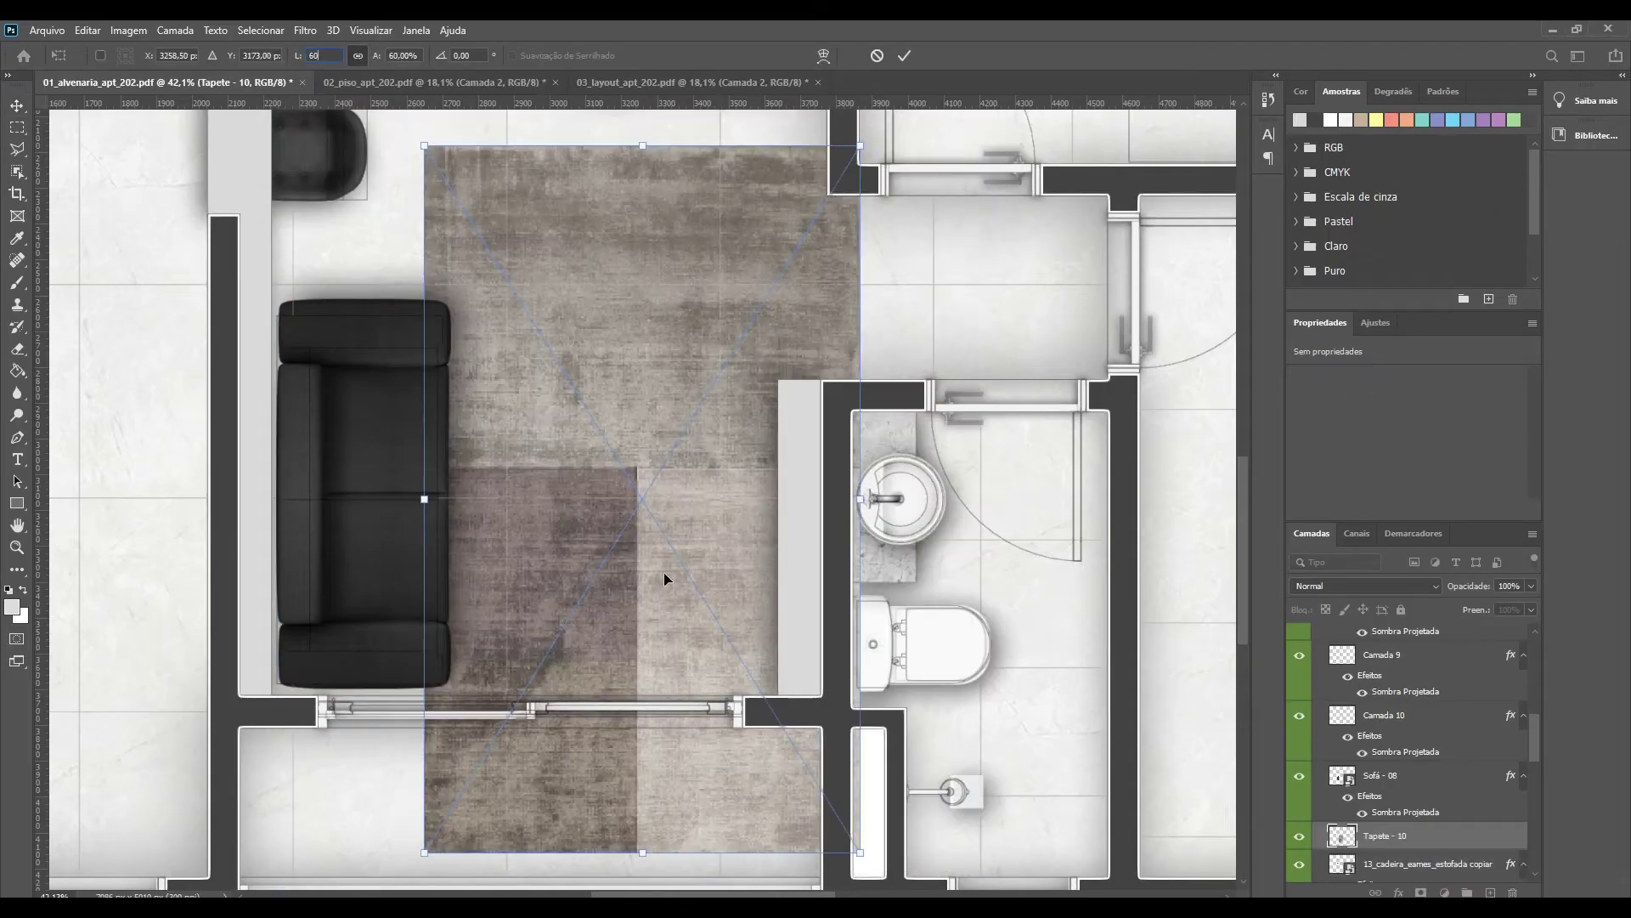
Step: Position the rotated Tapete - 10 rug under the sofa, trimmed to its own layer
{"action": "left_click_drag", "start_coordinate": [615, 445], "coordinate": [600, 445]}
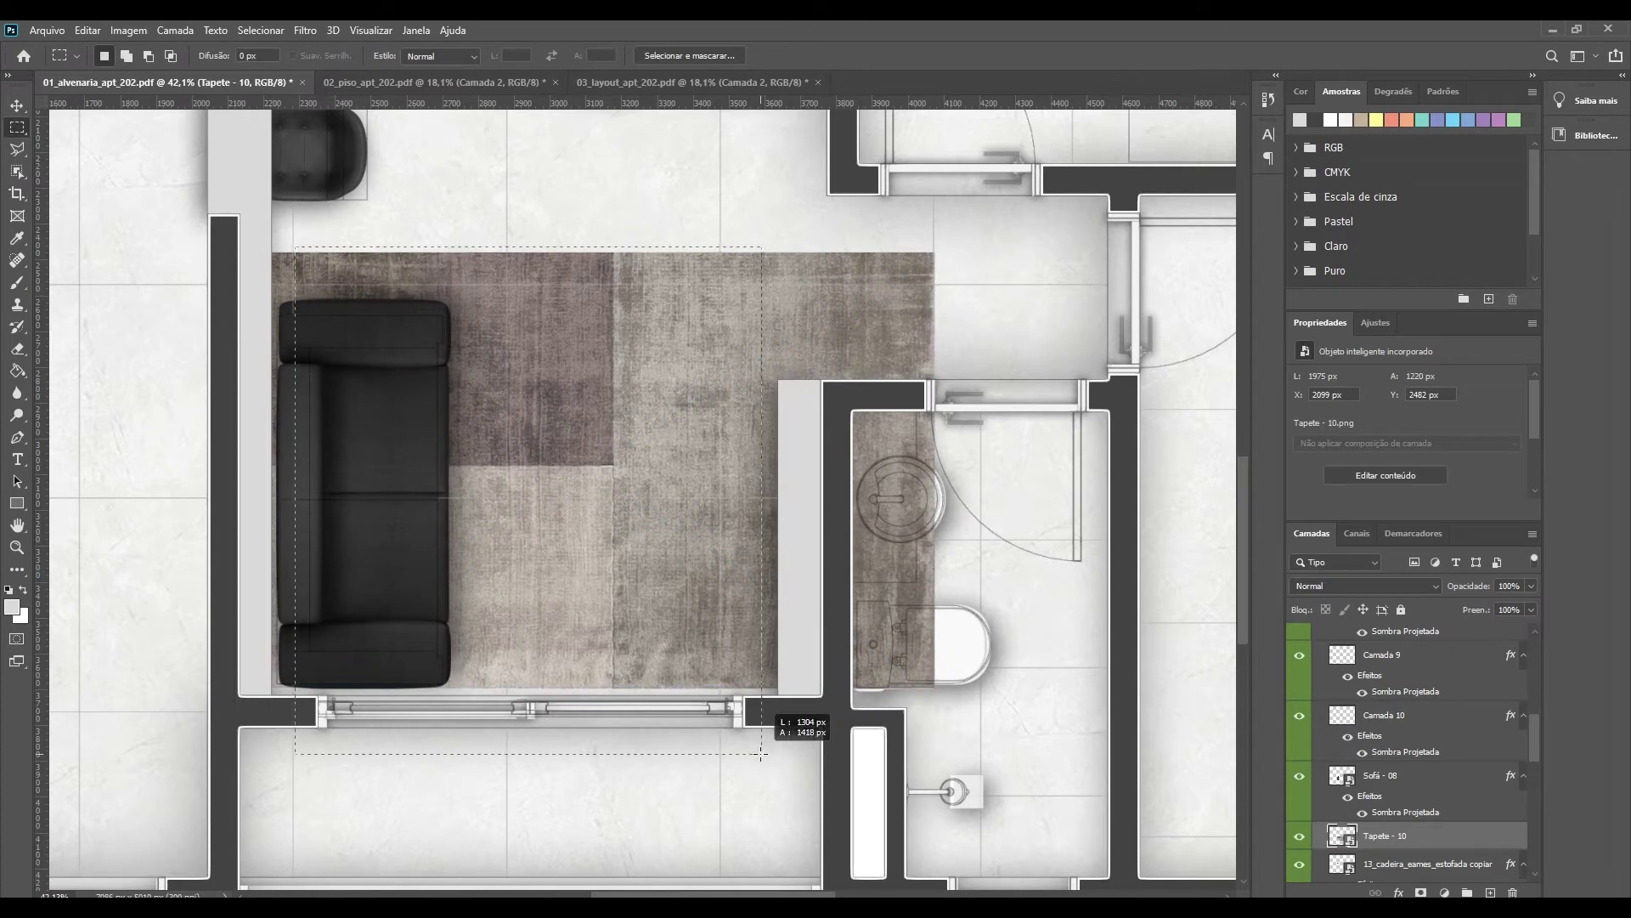
{"action": "key", "text": "ctrl+j"}
{"action": "key", "text": "ctrl+t"}
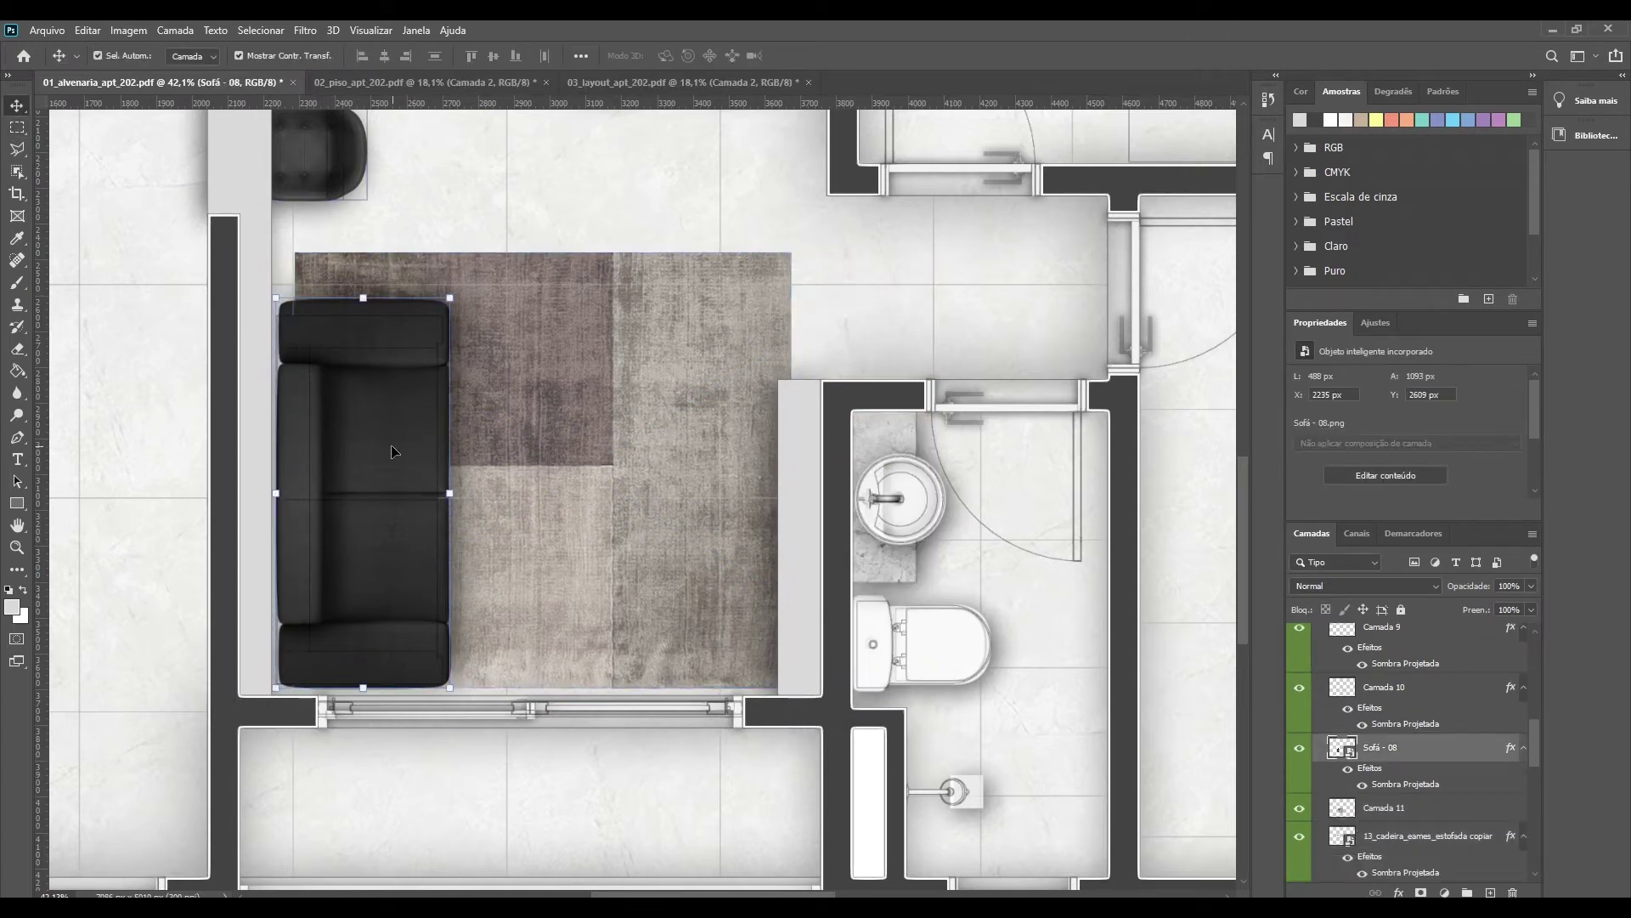
{"action": "left_click_drag", "start_coordinate": [548, 393], "coordinate": [545, 384]}
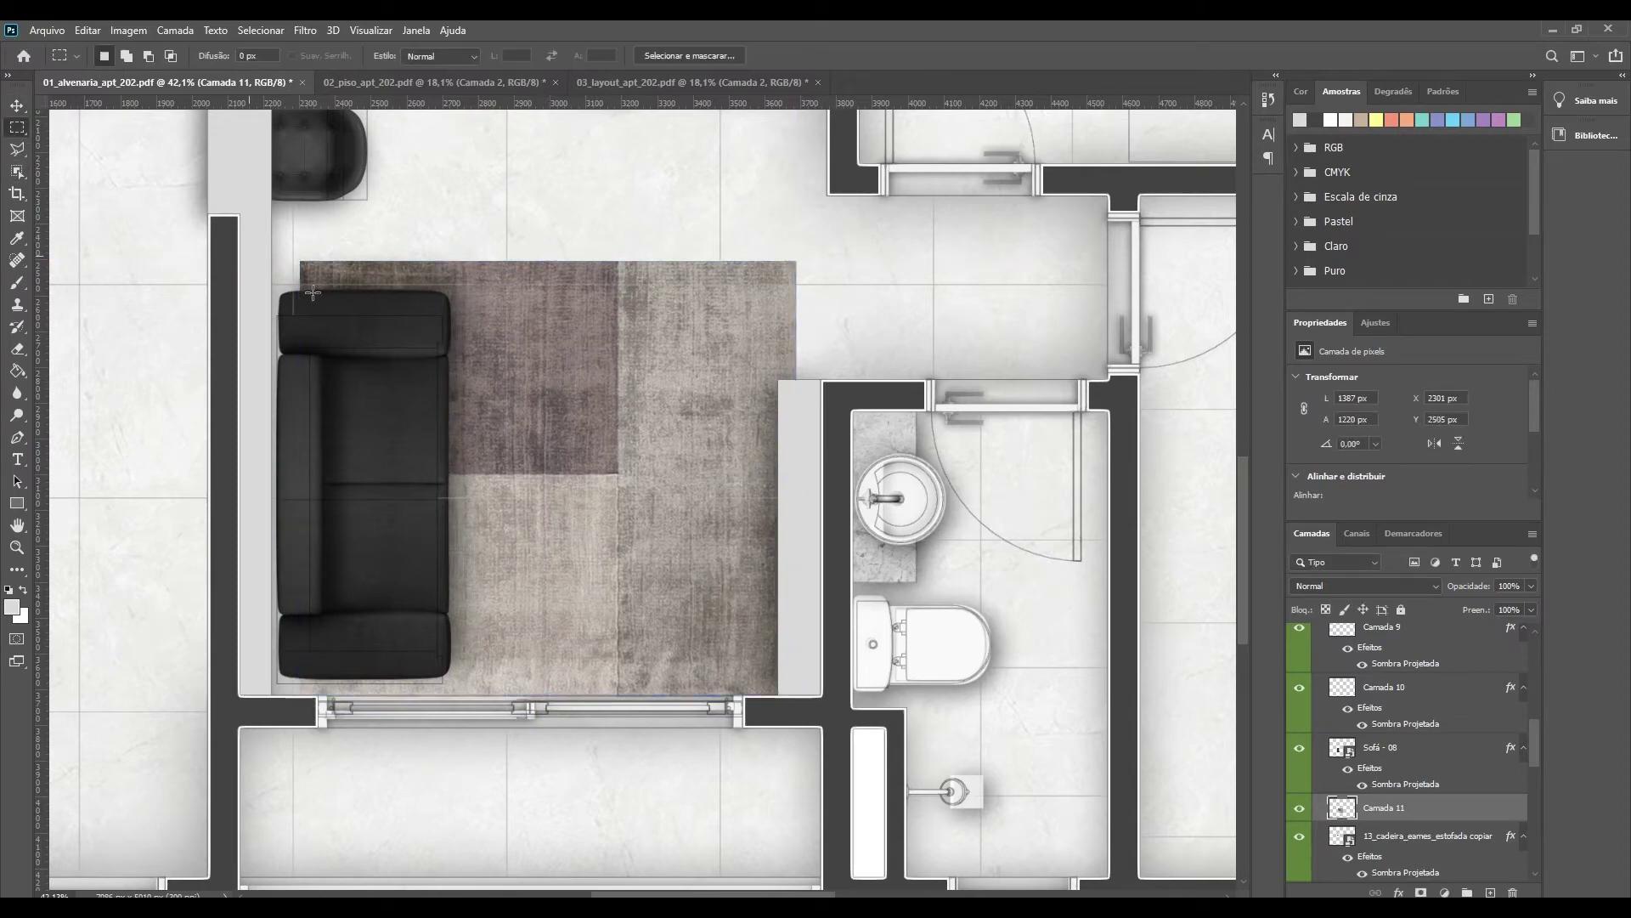
{"action": "key", "text": "z"}
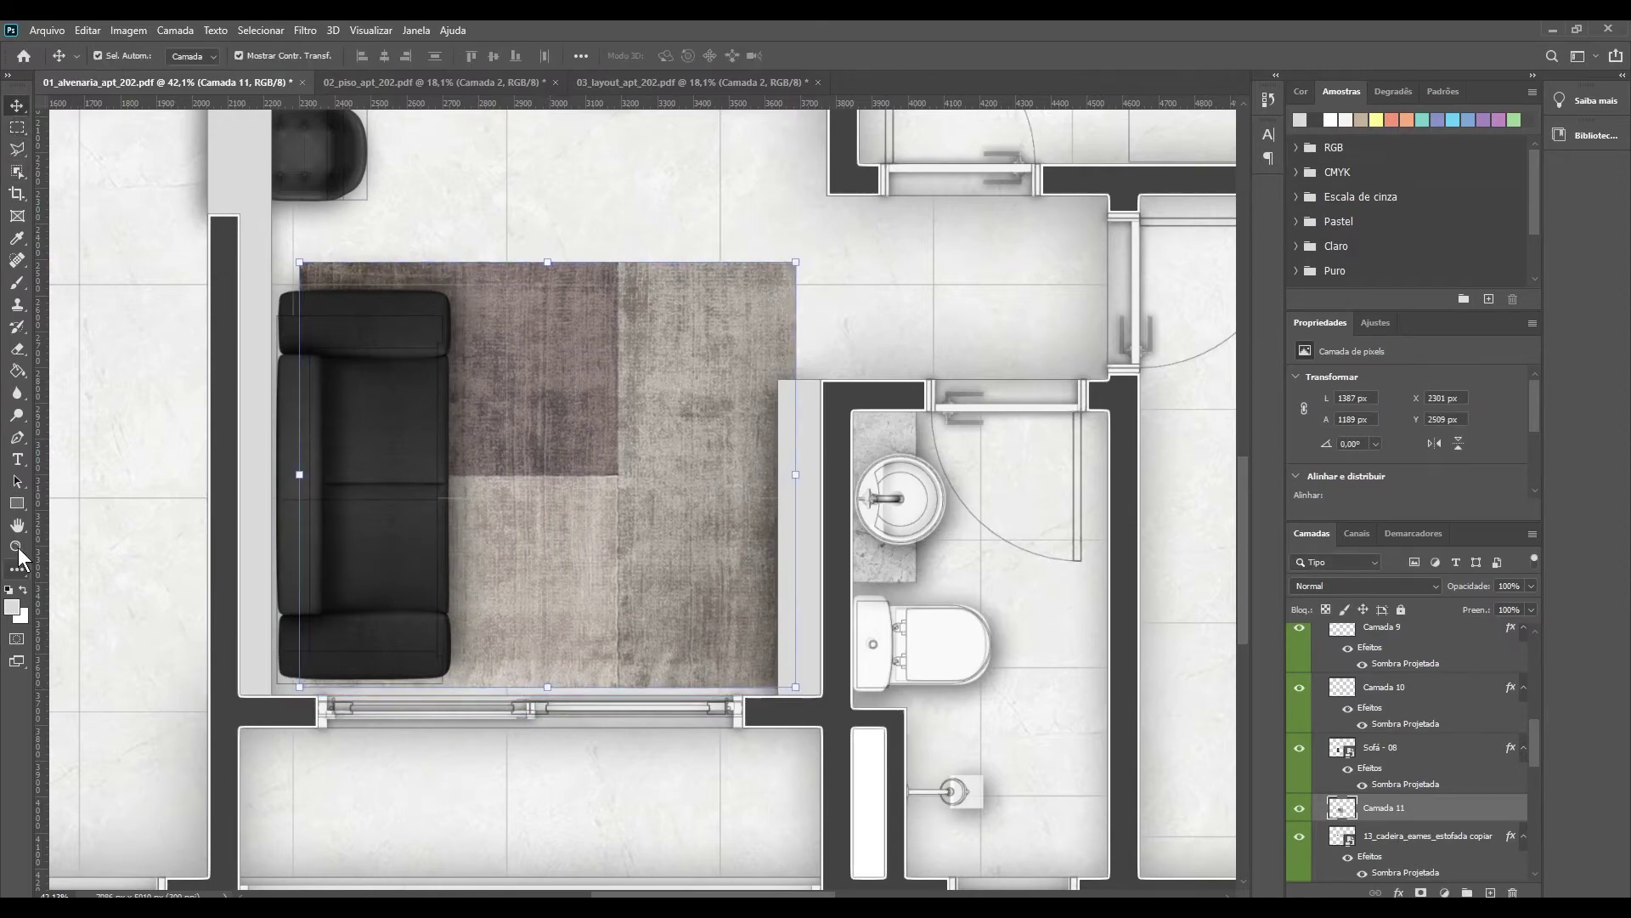
{"action": "key", "text": "ctrl+0"}
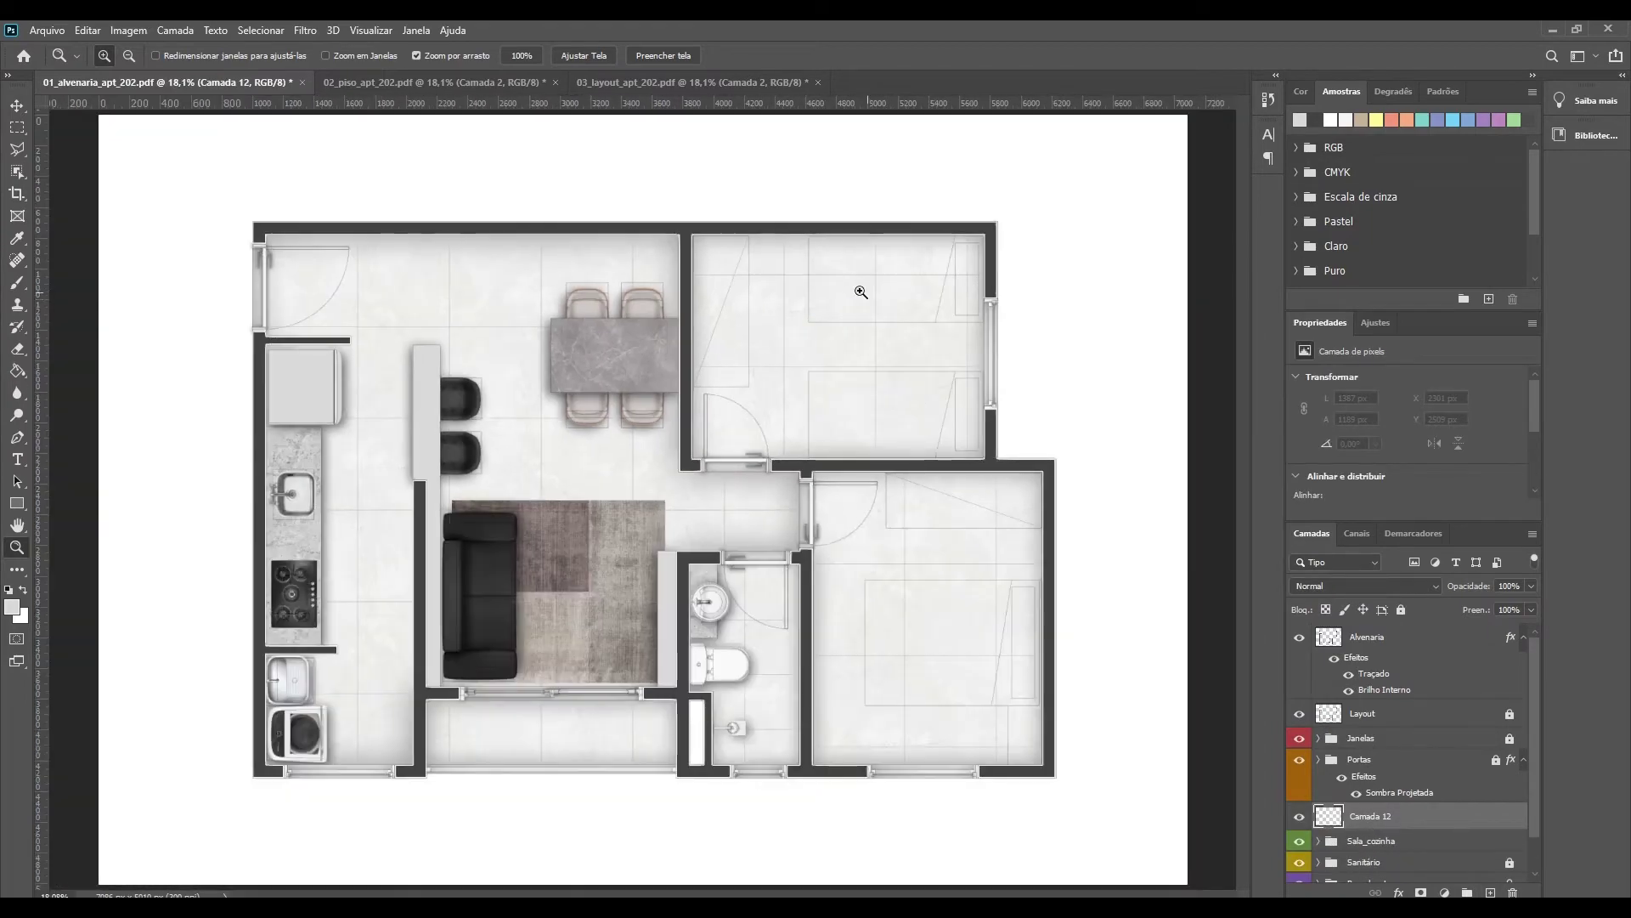
Step: Fill a grey wardrobe box in the bedroom corner and give it a drop shadow
{"action": "left_click_drag", "start_coordinate": [861, 369], "coordinate": [979, 477]}
{"action": "key", "text": "m"}
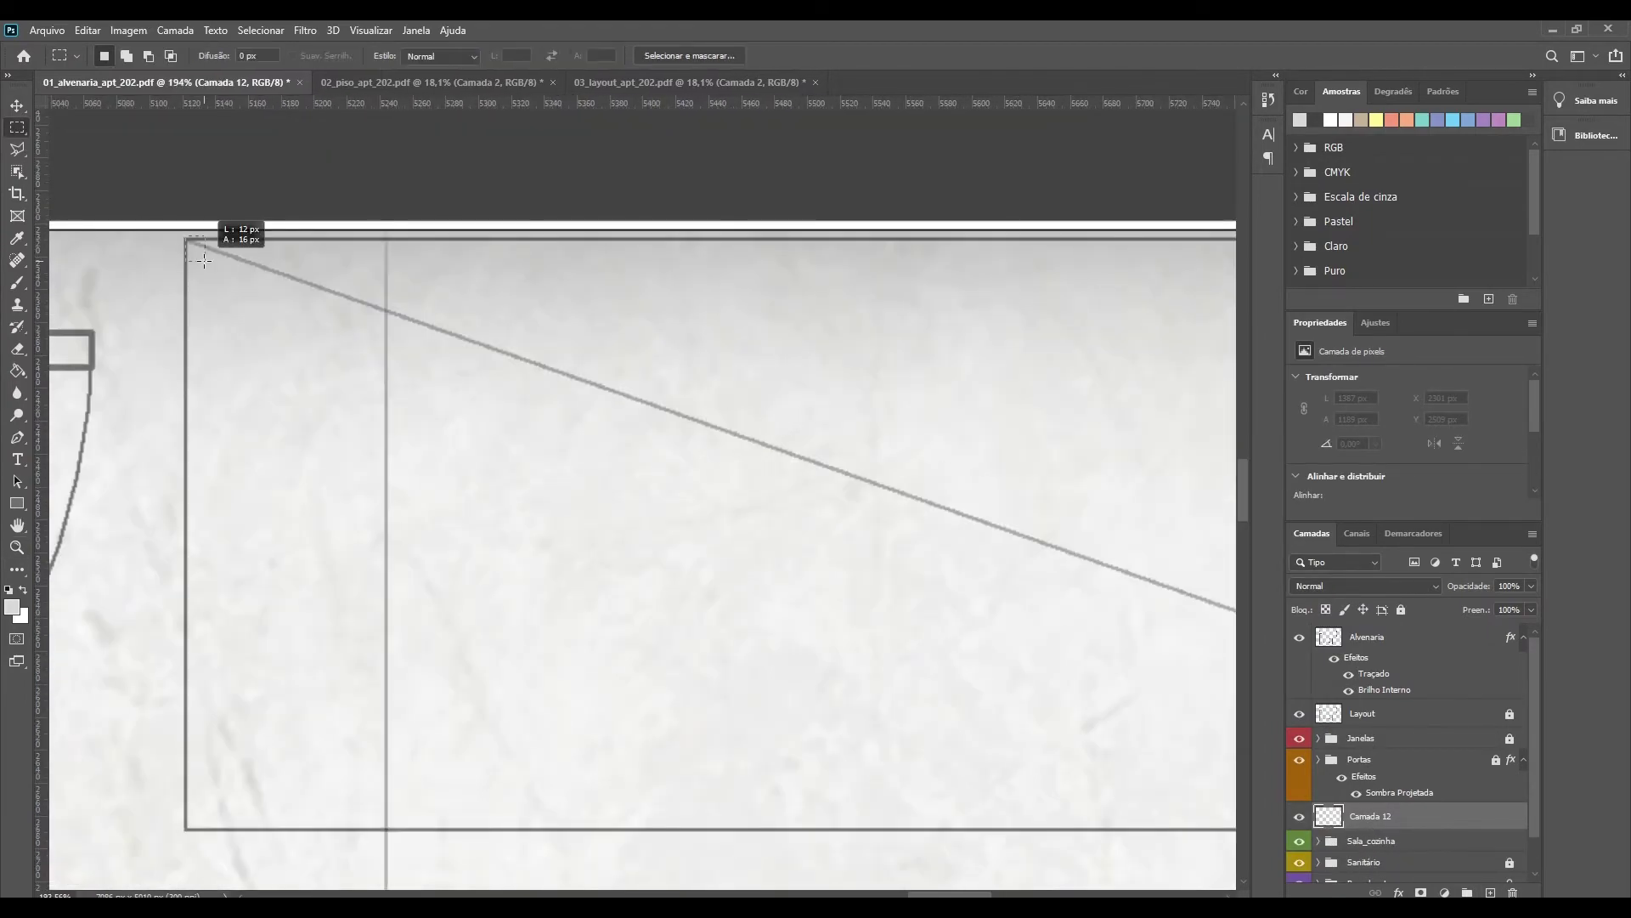
{"action": "scroll", "coordinate": [183, 238], "scroll_direction": "down", "scroll_amount": 5}
{"action": "left_click_drag", "start_coordinate": [184, 238], "coordinate": [894, 540]}
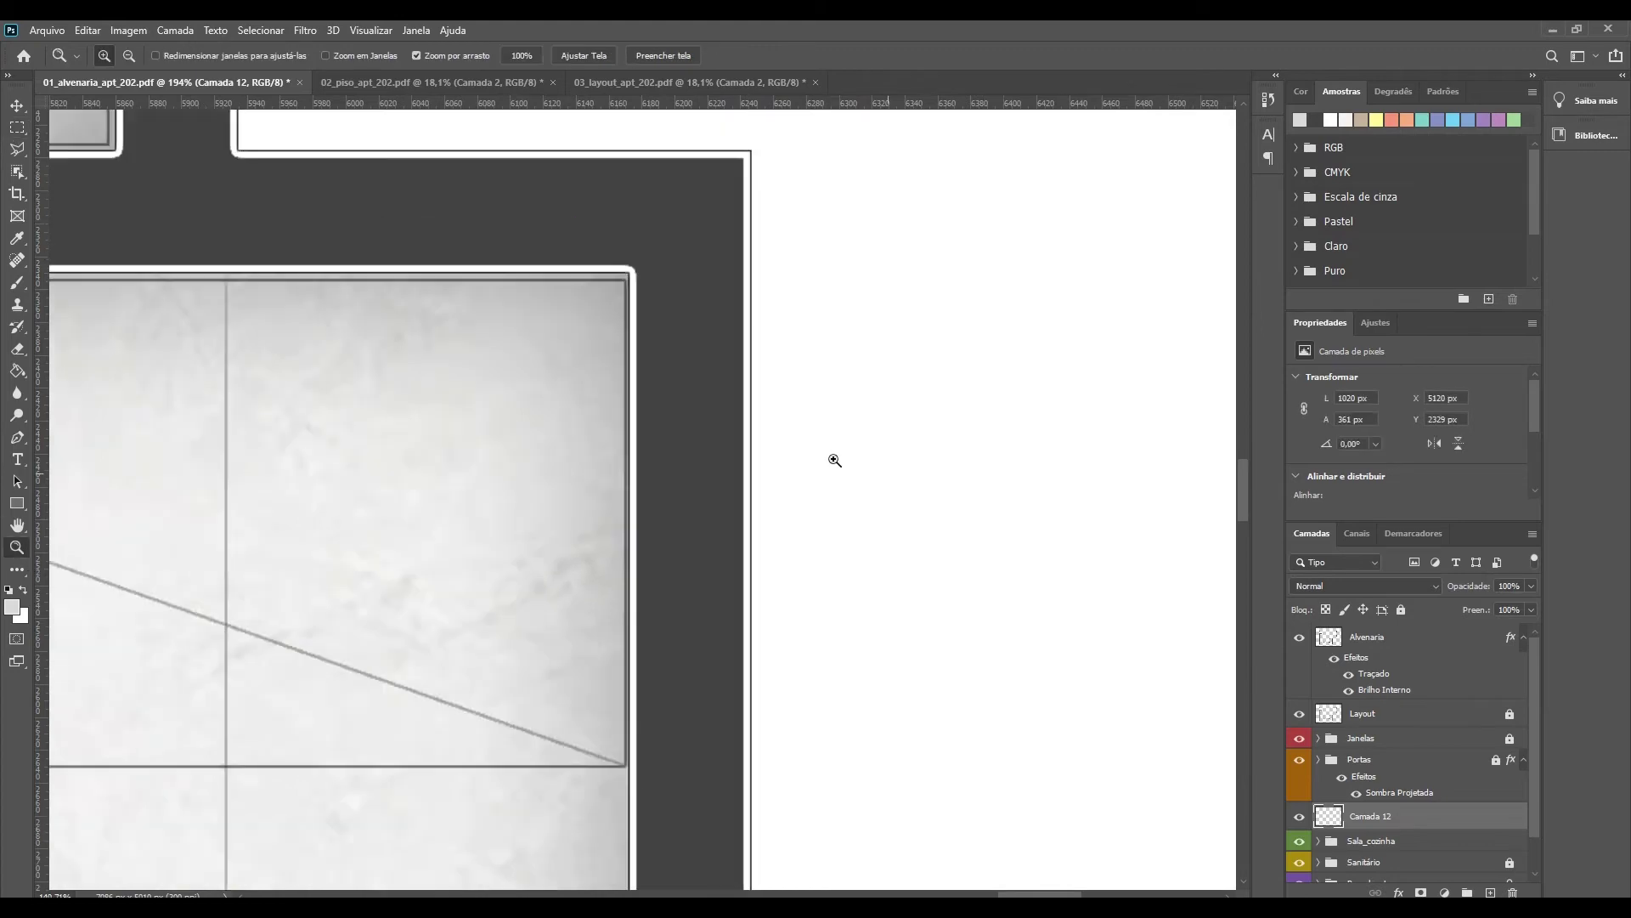
{"action": "key", "text": "g"}
{"action": "left_click", "coordinate": [680, 476]}
{"action": "key", "text": "ctrl+d"}
{"action": "key", "text": "v"}
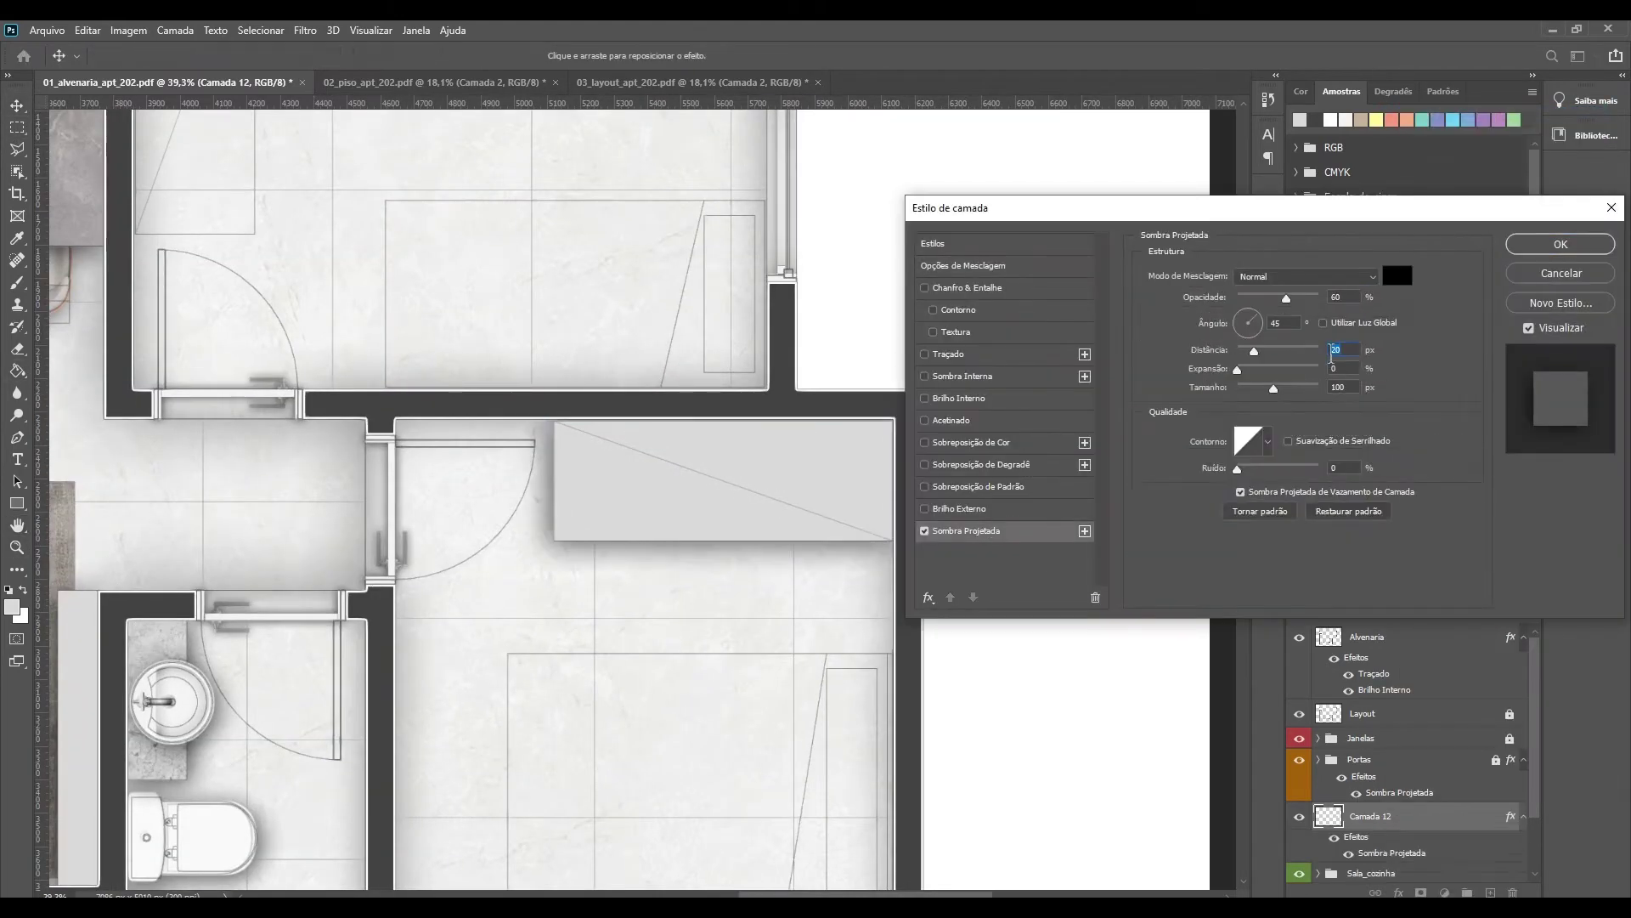
{"action": "key", "text": "Return"}
Step: Add an inset panel with a lighter inner shadow, then scale the Cabide 04 hangers to 30%
{"action": "left_click_drag", "start_coordinate": [771, 475], "coordinate": [850, 476]}
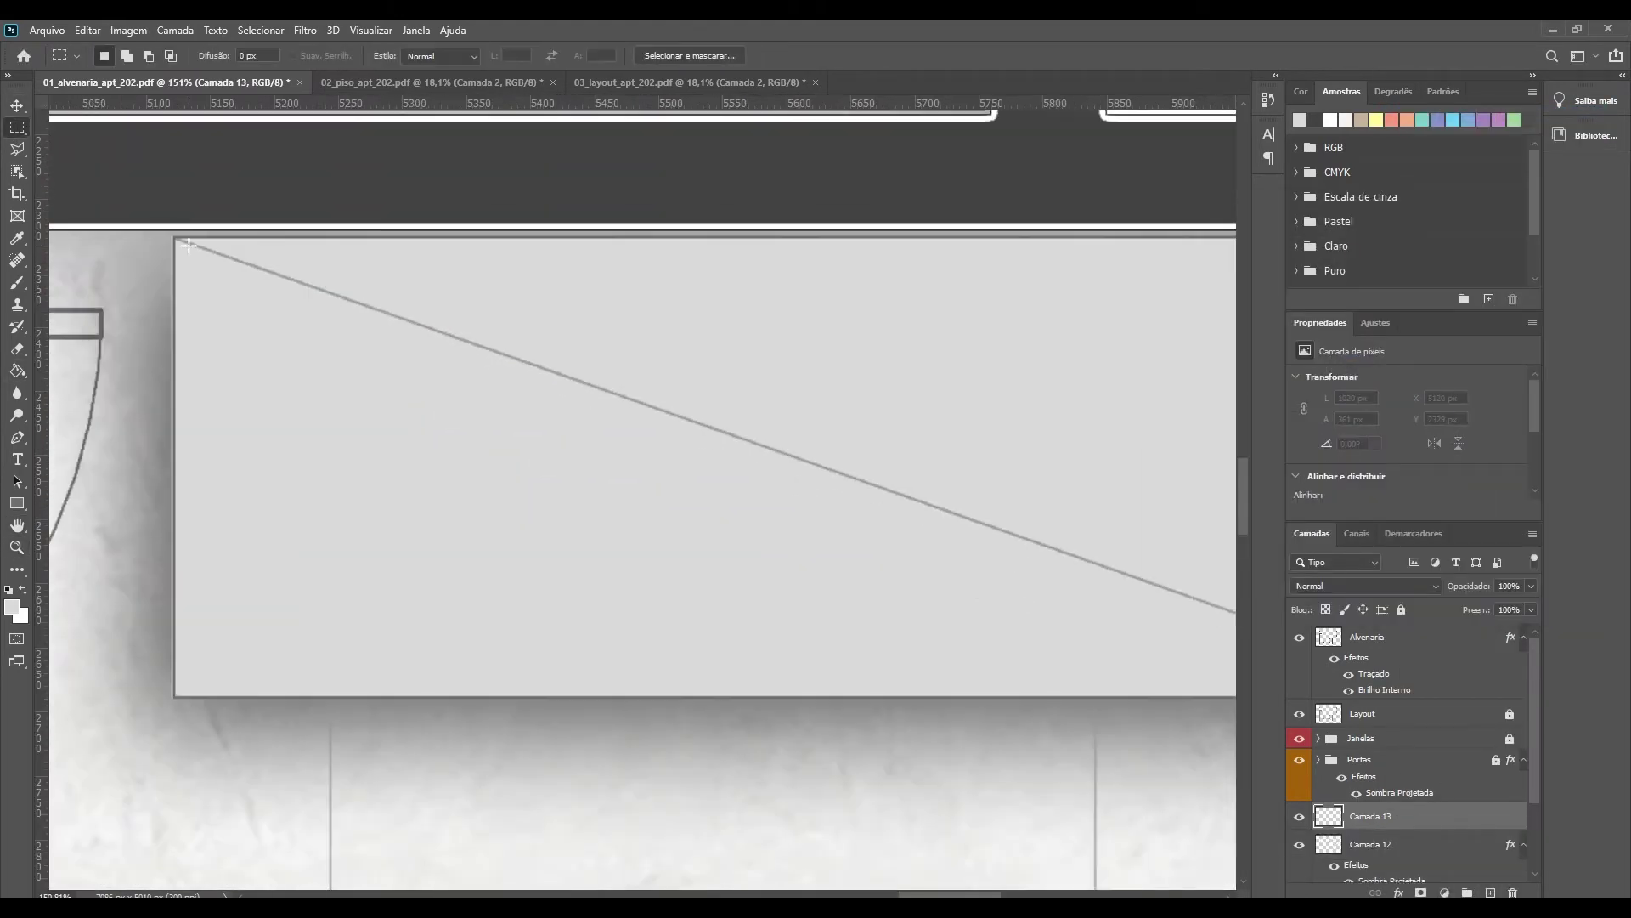
{"action": "key", "text": "m"}
{"action": "left_click_drag", "start_coordinate": [51, 254], "coordinate": [972, 660]}
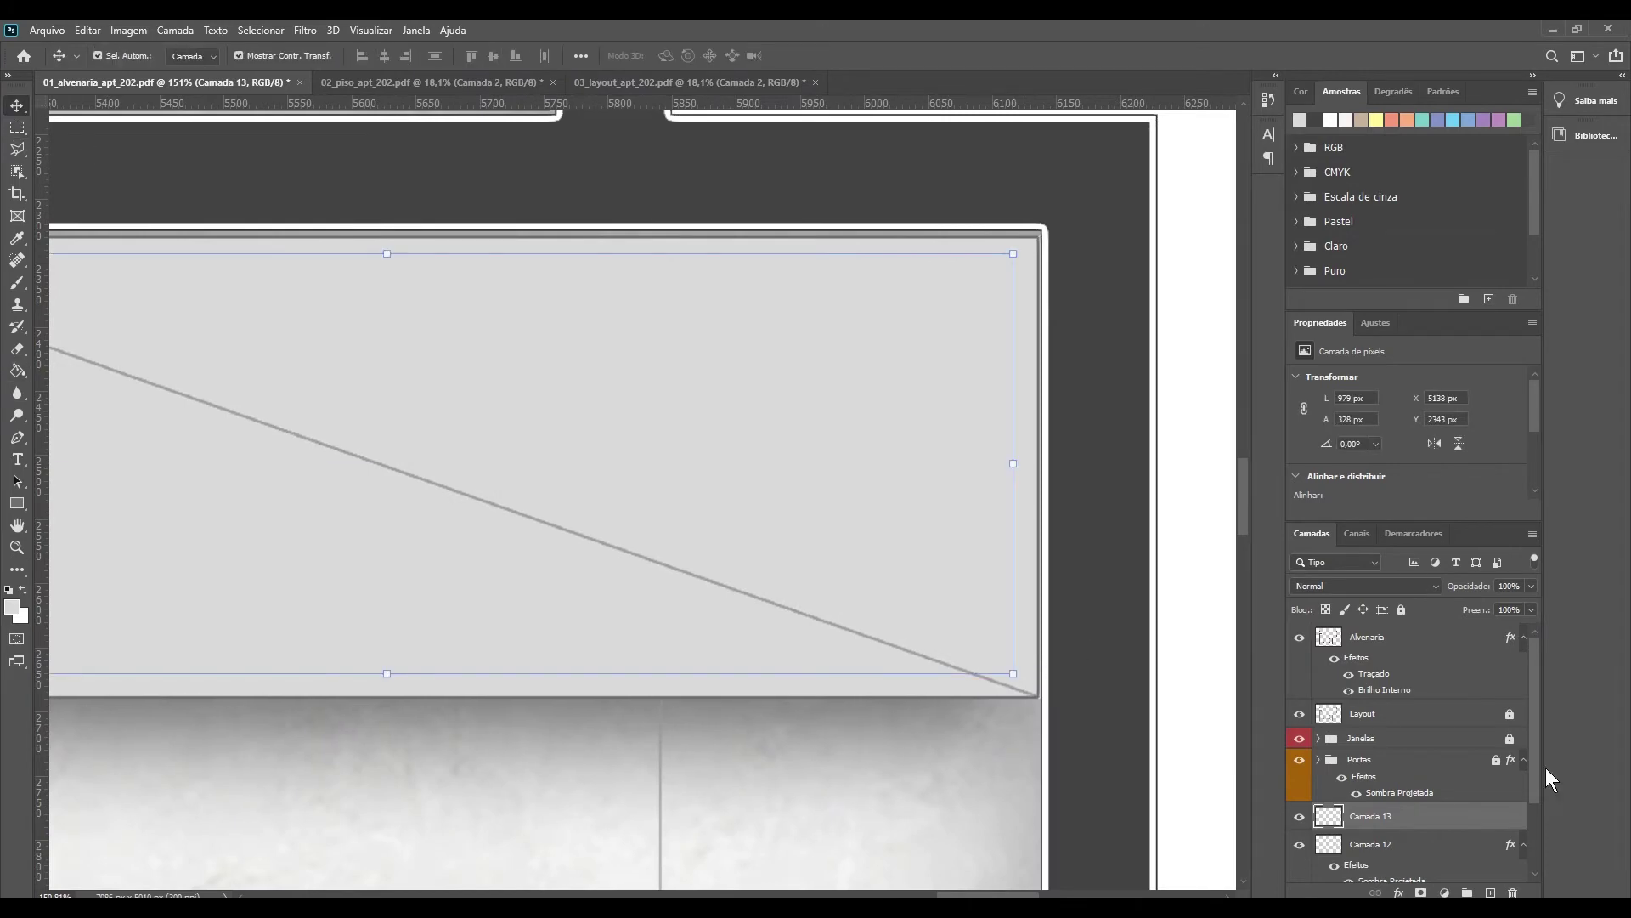
{"action": "double_click", "coordinate": [1444, 815]}
{"action": "left_click", "coordinate": [963, 376]}
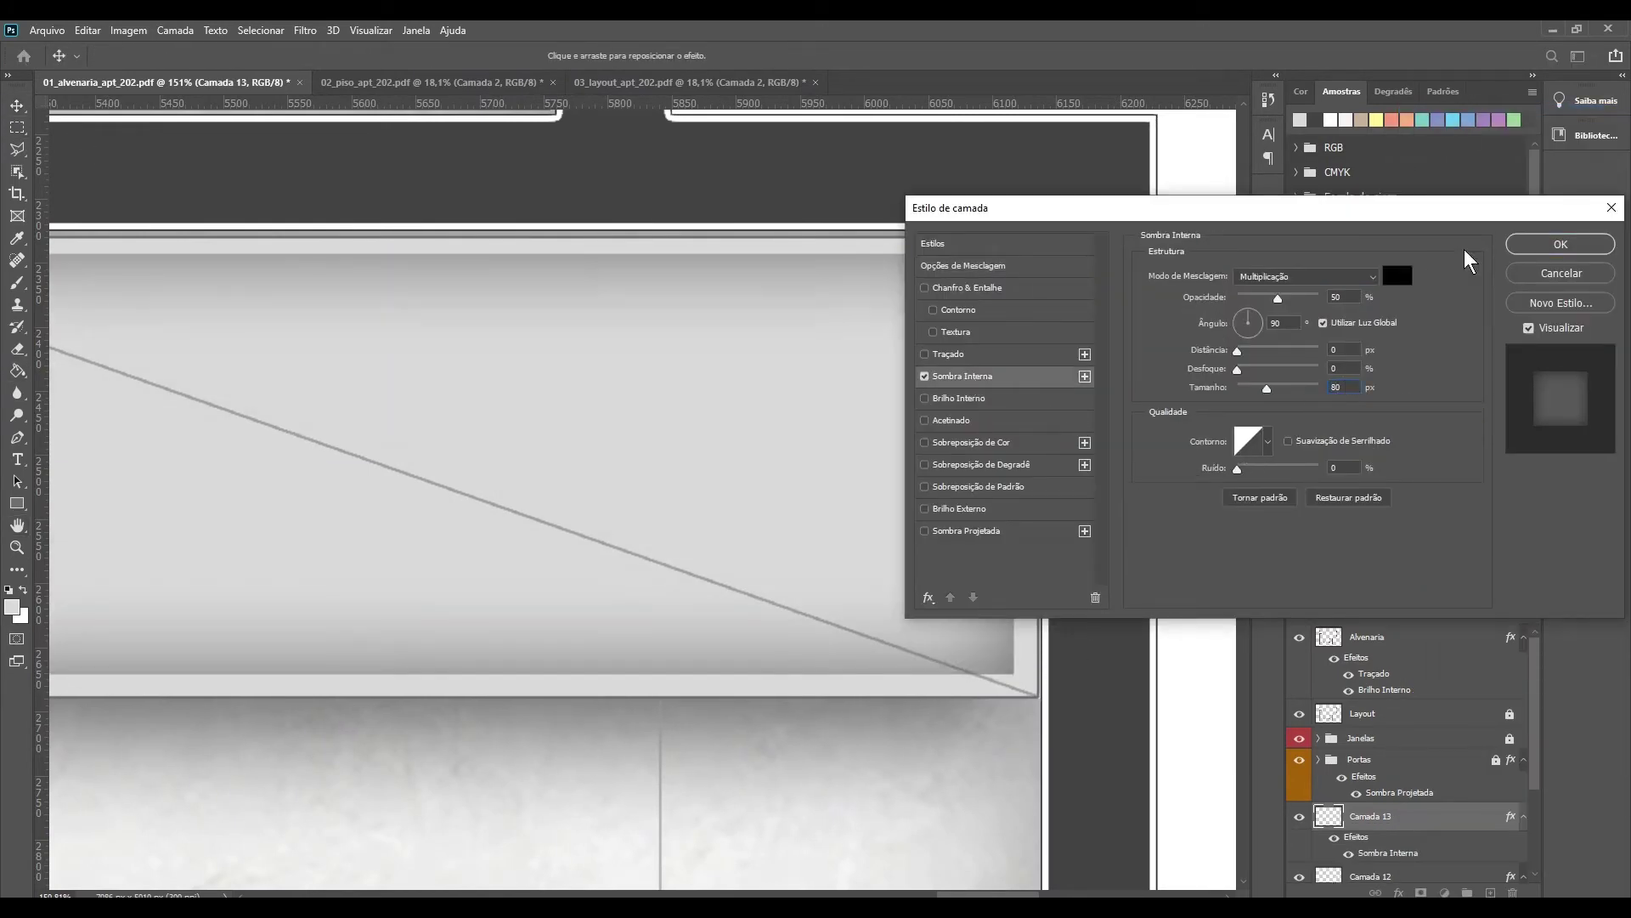
{"action": "left_click", "coordinate": [1560, 244]}
{"action": "key", "text": "z"}
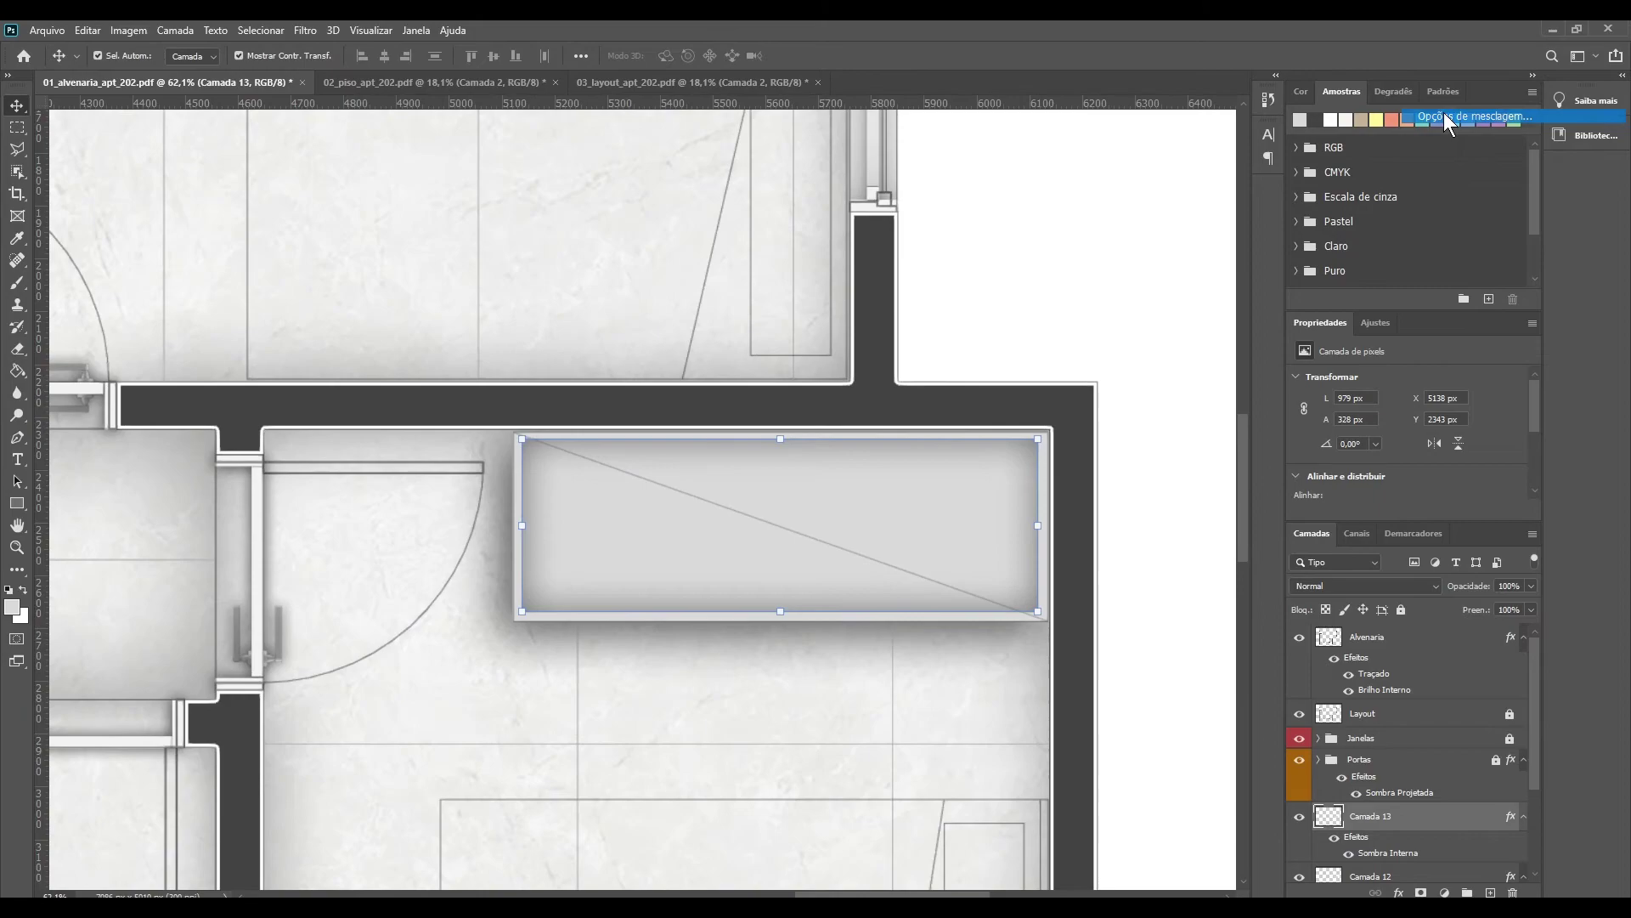
{"action": "left_click", "coordinate": [1447, 117]}
{"action": "key", "text": "Return"}
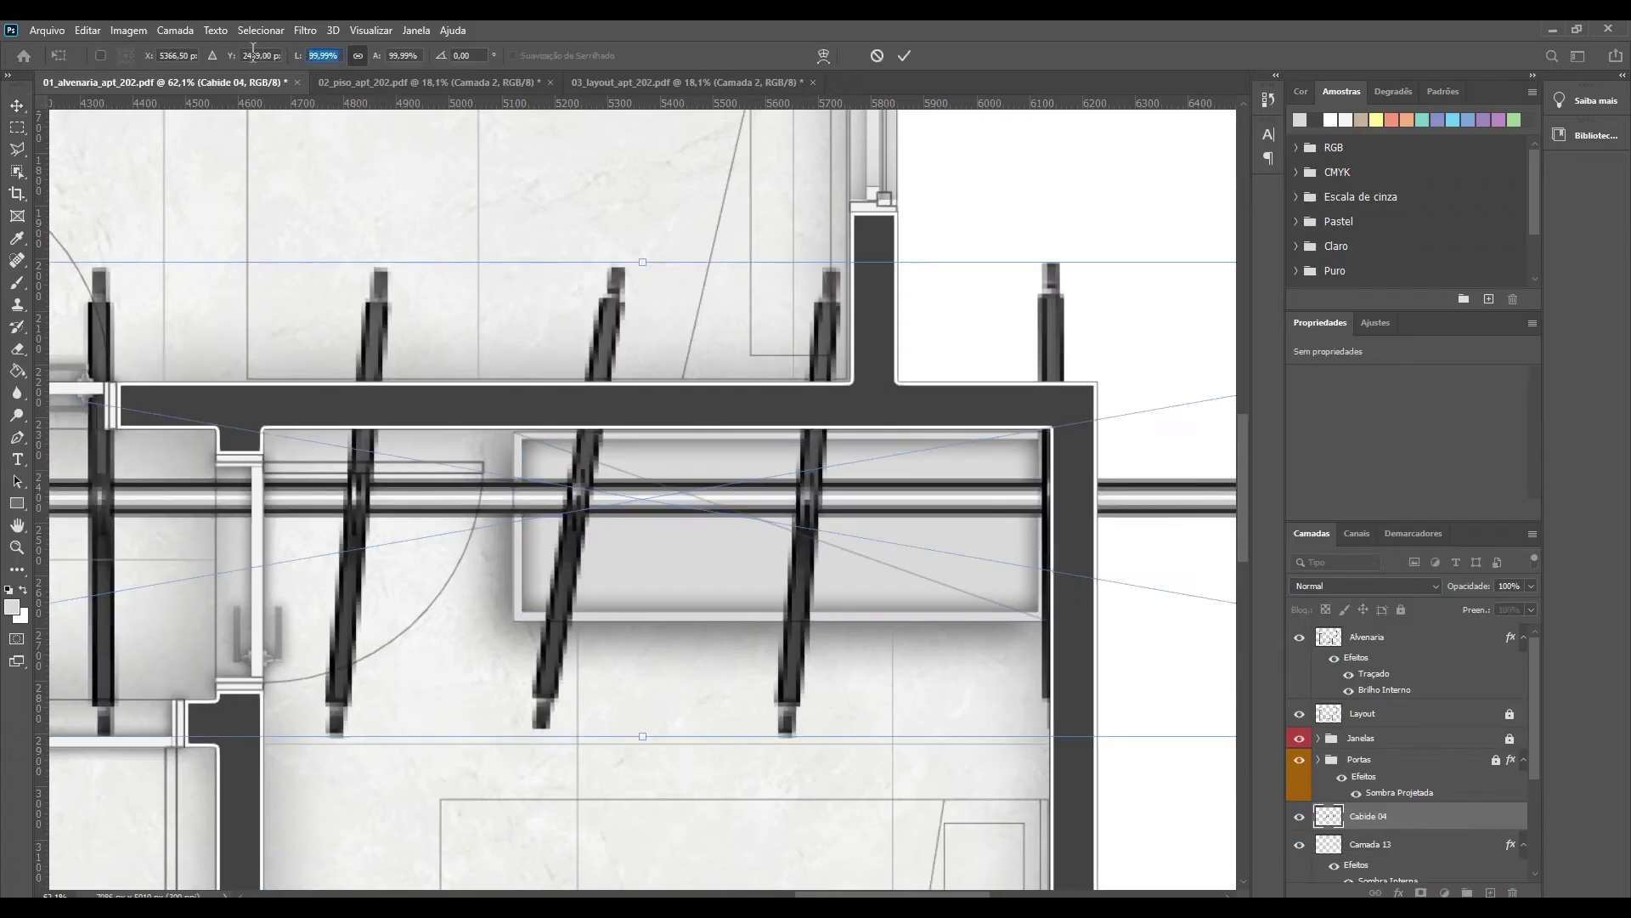
{"action": "left_click_drag", "start_coordinate": [299, 56], "coordinate": [313, 55]}
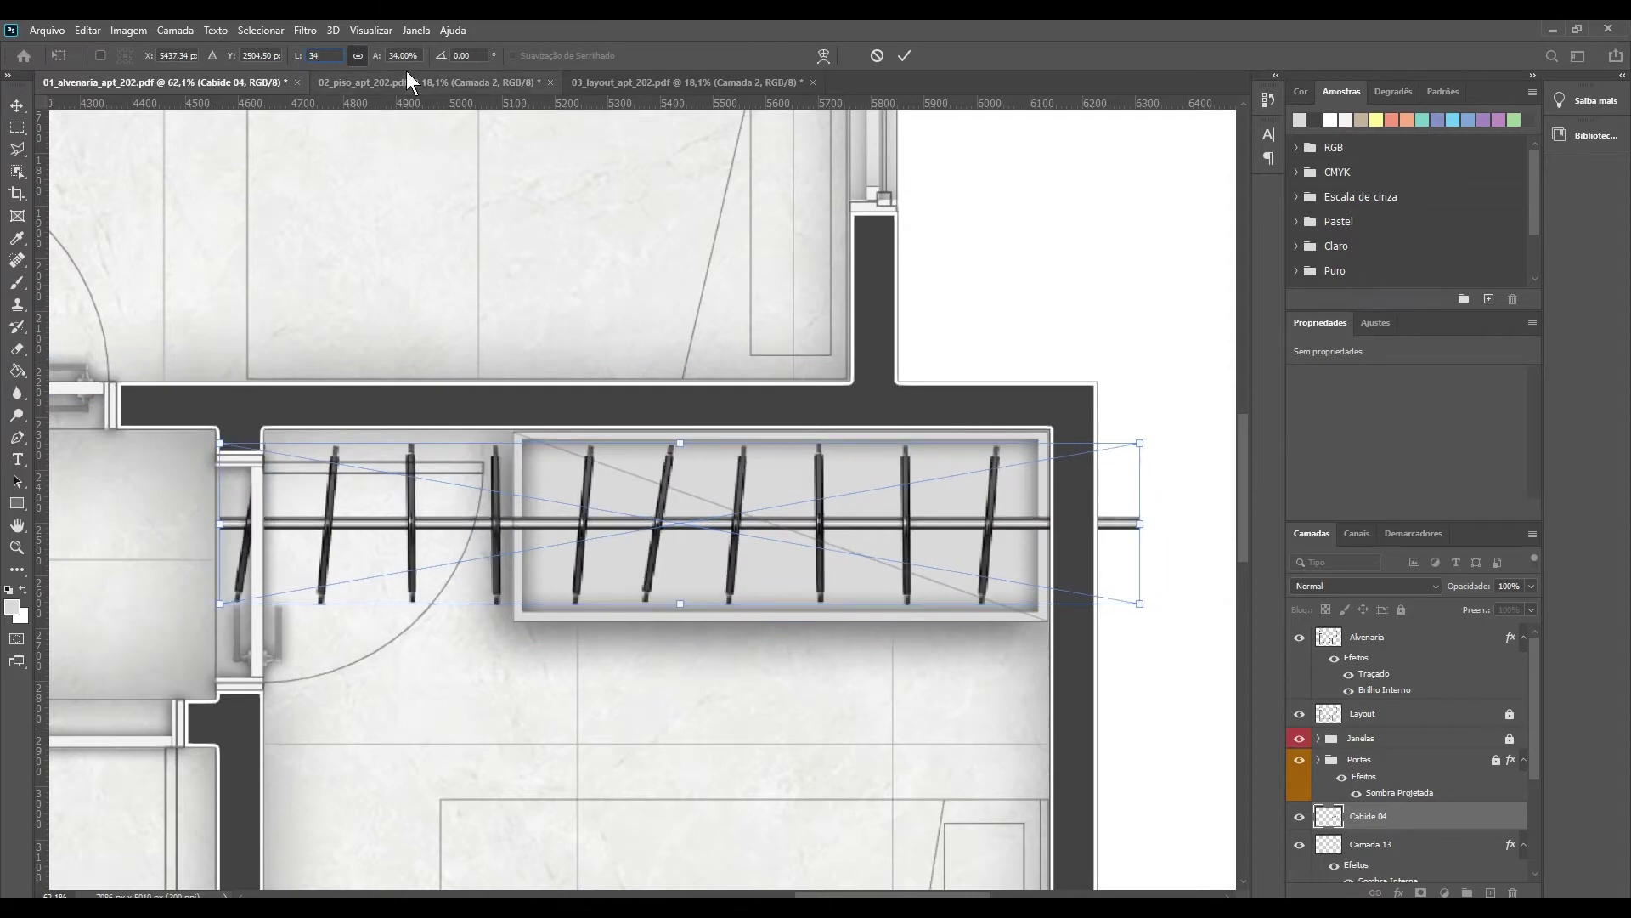
Step: Move the hangers into the wardrobe and trim them to the interior on a new layer
{"action": "key", "text": "Return"}
{"action": "left_click_drag", "start_coordinate": [589, 522], "coordinate": [833, 520]}
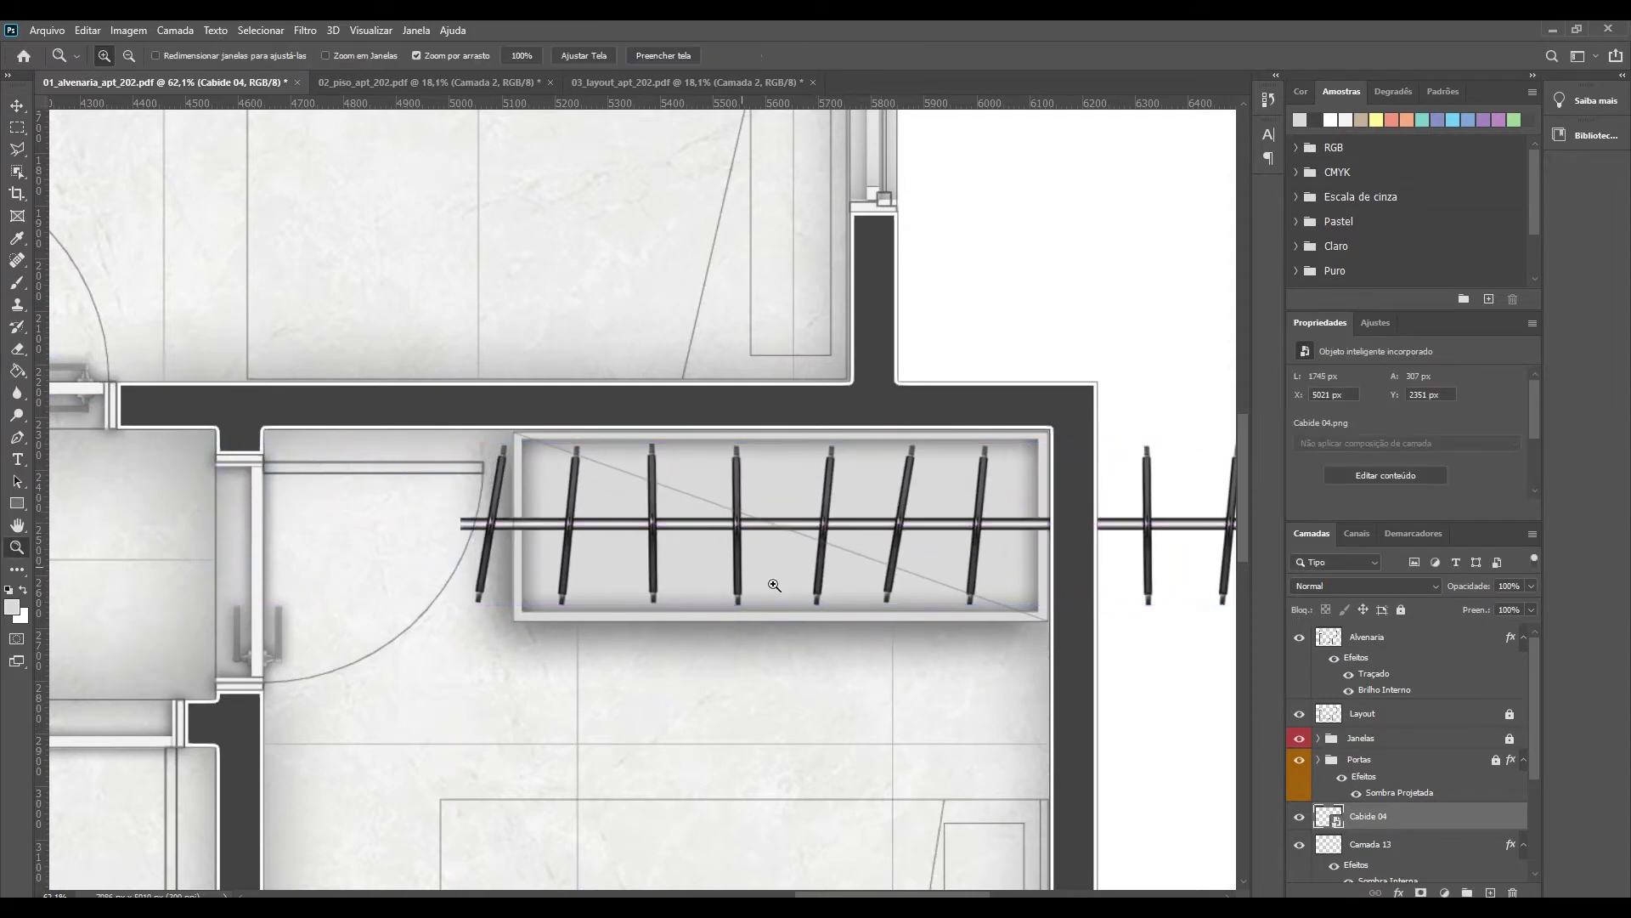
{"action": "left_click_drag", "start_coordinate": [743, 571], "coordinate": [769, 572]}
{"action": "key", "text": "m"}
{"action": "left_click_drag", "start_coordinate": [50, 183], "coordinate": [387, 837]}
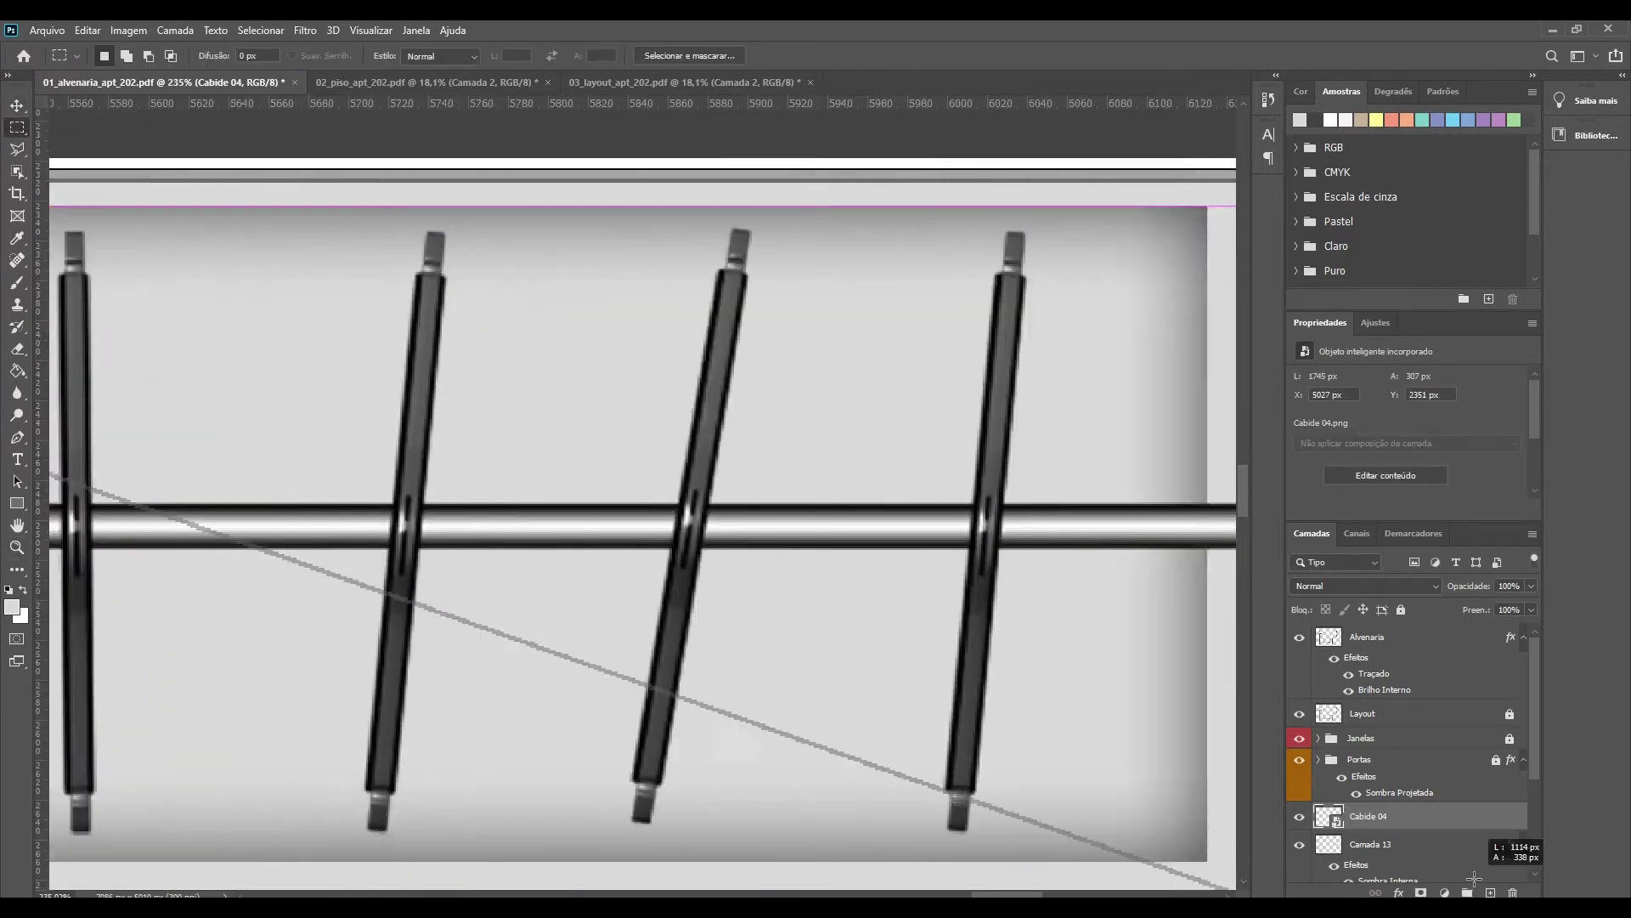
{"action": "scroll", "coordinate": [844, 510], "scroll_direction": "down", "scroll_amount": 5}
{"action": "scroll", "coordinate": [844, 510], "scroll_direction": "down", "scroll_amount": 2}
{"action": "key", "text": "ctrl+j"}
Step: Group the wardrobe and hanger layers into a group named 'Quart'
{"action": "scroll", "coordinate": [1485, 613], "scroll_direction": "down", "scroll_amount": 3}
{"action": "left_click", "coordinate": [1370, 779], "text": "shift"}
{"action": "right_click", "coordinate": [1371, 779]}
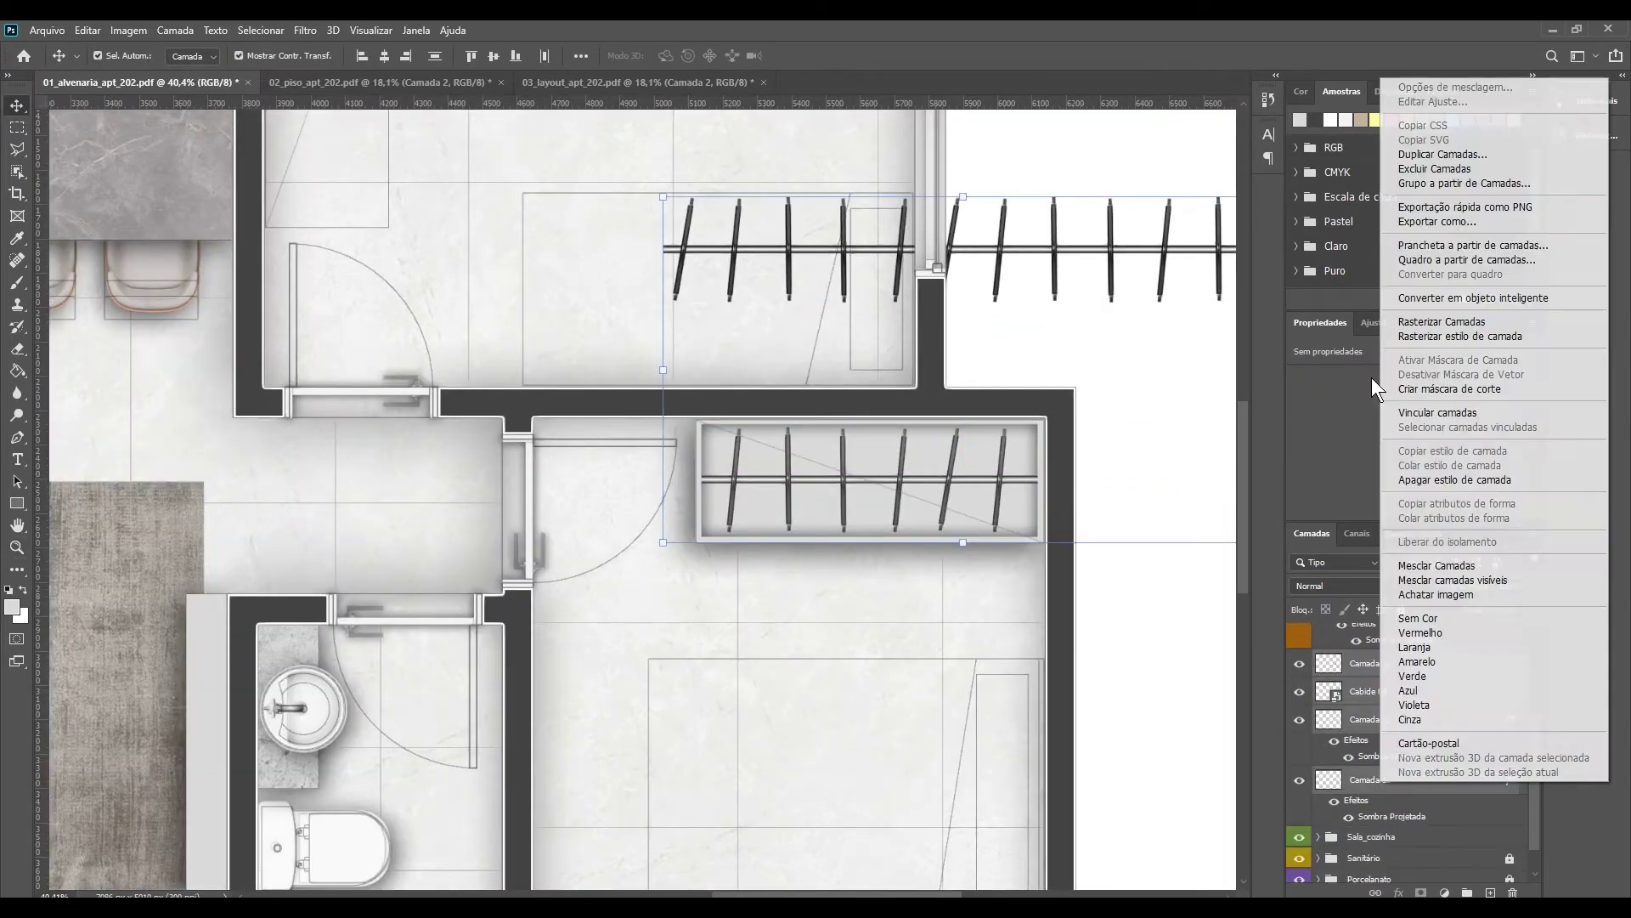
{"action": "type", "text": "Quart"}
{"action": "key", "text": "Return"}
Step: Duplicate the wardrobe, rotate the copy 90° to vertical, and move it into the upper bedroom
{"action": "left_click", "coordinate": [743, 546]}
{"action": "key", "text": "ctrl+j"}
{"action": "left_click_drag", "start_coordinate": [746, 535], "coordinate": [544, 259]}
{"action": "scroll", "coordinate": [543, 259], "scroll_direction": "up", "scroll_amount": 3}
{"action": "right_click", "coordinate": [529, 365]}
{"action": "left_click", "coordinate": [620, 594]}
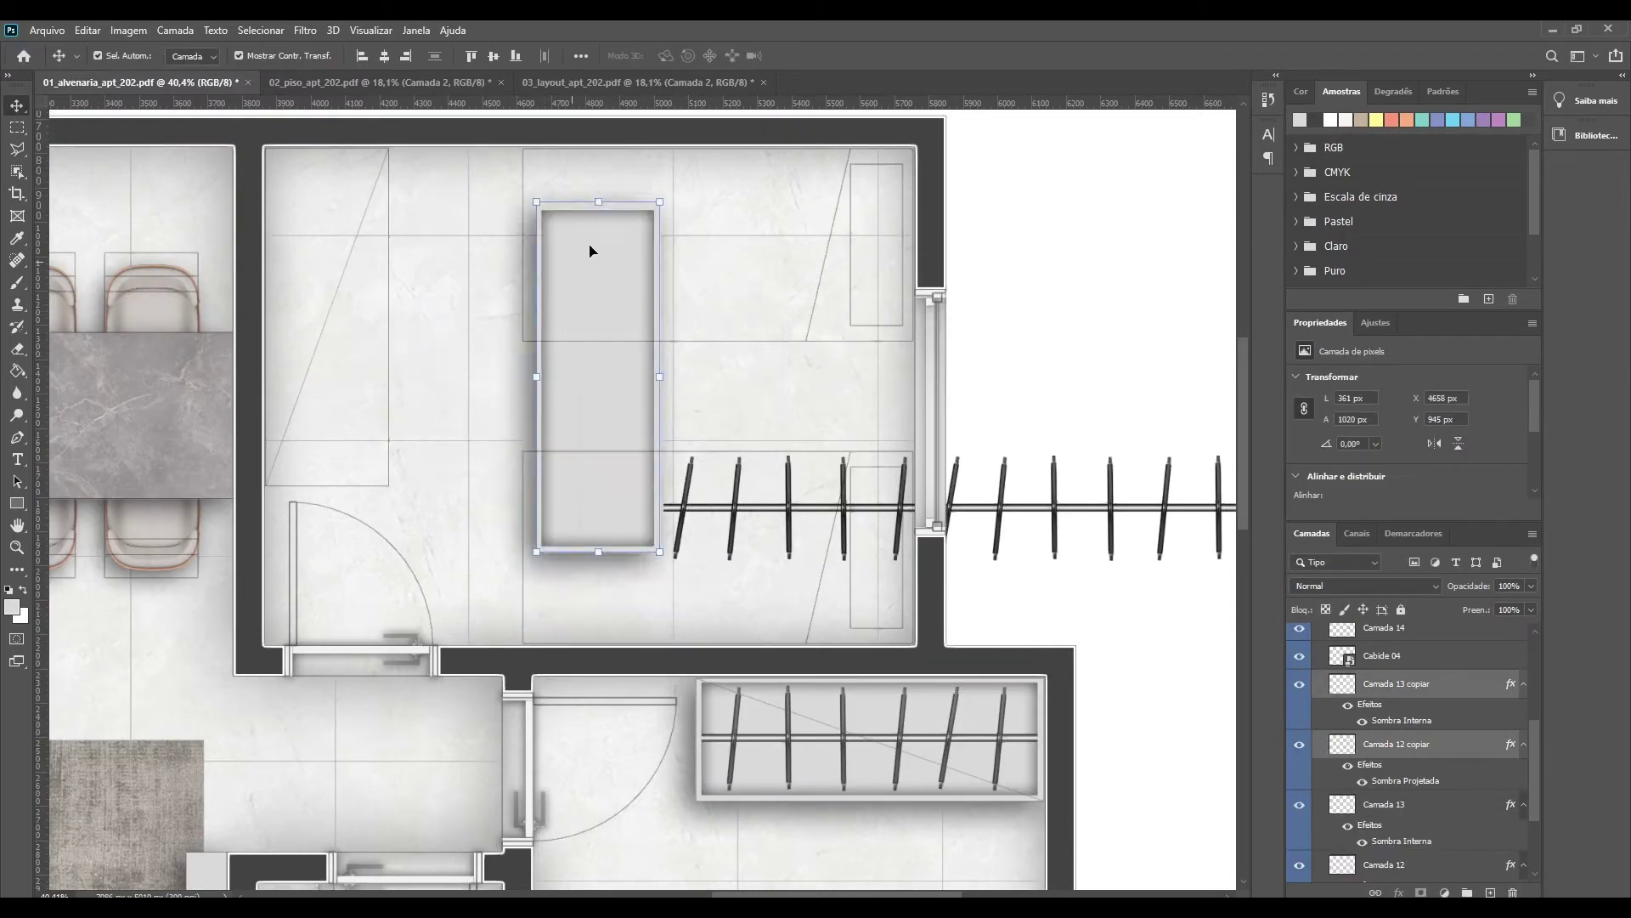
{"action": "left_click_drag", "start_coordinate": [597, 371], "coordinate": [336, 328]}
{"action": "key", "text": "z"}
{"action": "left_click", "coordinate": [325, 241]}
Step: Push the vertical wardrobe copy against the wall
{"action": "key", "text": "v"}
{"action": "left_click_drag", "start_coordinate": [476, 200], "coordinate": [497, 200]}
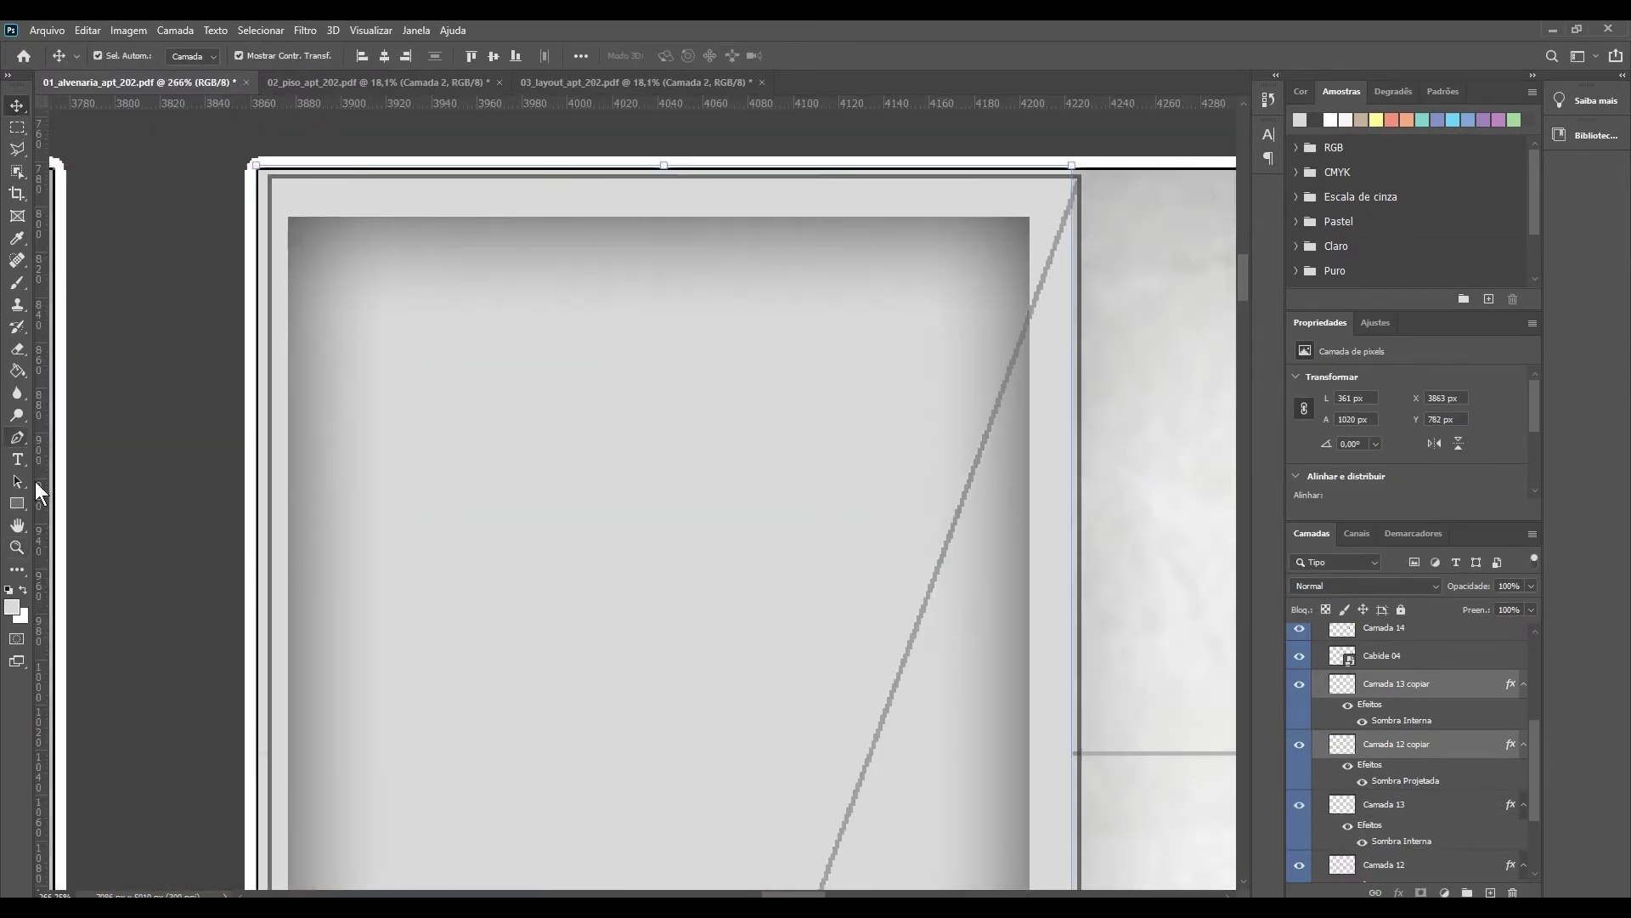
{"action": "scroll", "coordinate": [527, 612], "scroll_direction": "down", "scroll_amount": 5}
{"action": "scroll", "coordinate": [527, 612], "scroll_direction": "down", "scroll_amount": 2}
Step: Rotate the hangers 90° and center them inside the vertical closet
{"action": "left_click_drag", "start_coordinate": [1028, 586], "coordinate": [790, 421]}
{"action": "scroll", "coordinate": [554, 714], "scroll_direction": "up", "scroll_amount": 5}
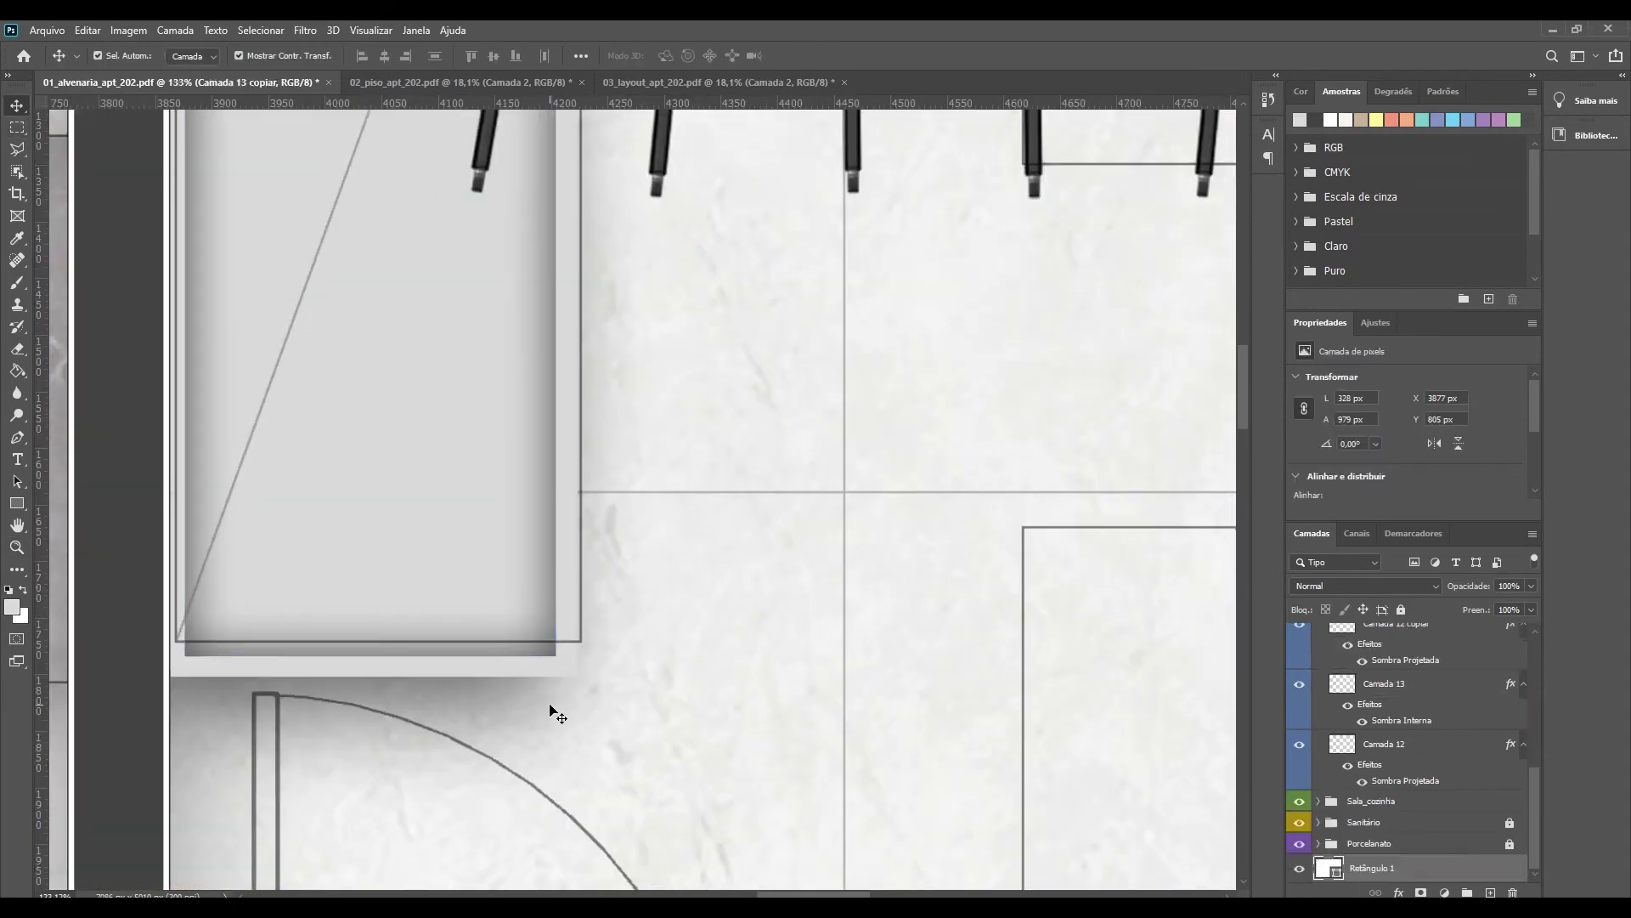
{"action": "key", "text": "ctrl+t"}
{"action": "scroll", "coordinate": [594, 510], "scroll_direction": "down", "scroll_amount": 5}
{"action": "scroll", "coordinate": [594, 510], "scroll_direction": "up", "scroll_amount": 1}
{"action": "right_click", "coordinate": [718, 412]}
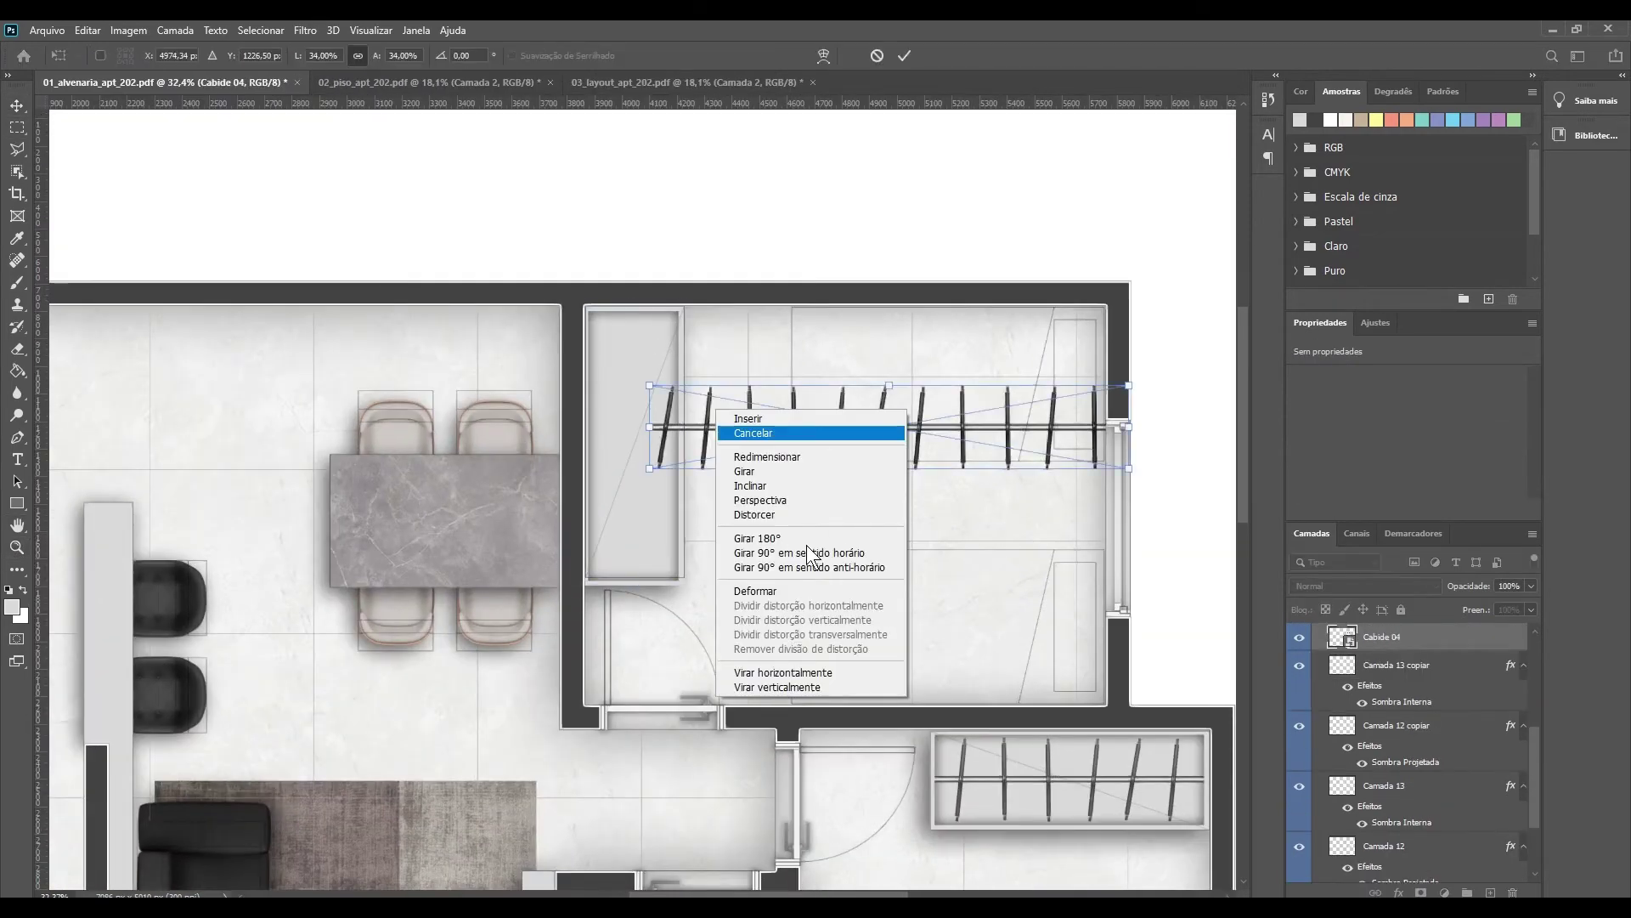
{"action": "left_click", "coordinate": [807, 553]}
{"action": "left_click_drag", "start_coordinate": [888, 425], "coordinate": [612, 425]}
{"action": "key", "text": "Return"}
{"action": "scroll", "coordinate": [728, 436], "scroll_direction": "up", "scroll_amount": 3}
{"action": "scroll", "coordinate": [728, 437], "scroll_direction": "up", "scroll_amount": 2}
{"action": "left_click_drag", "start_coordinate": [548, 306], "coordinate": [565, 323]}
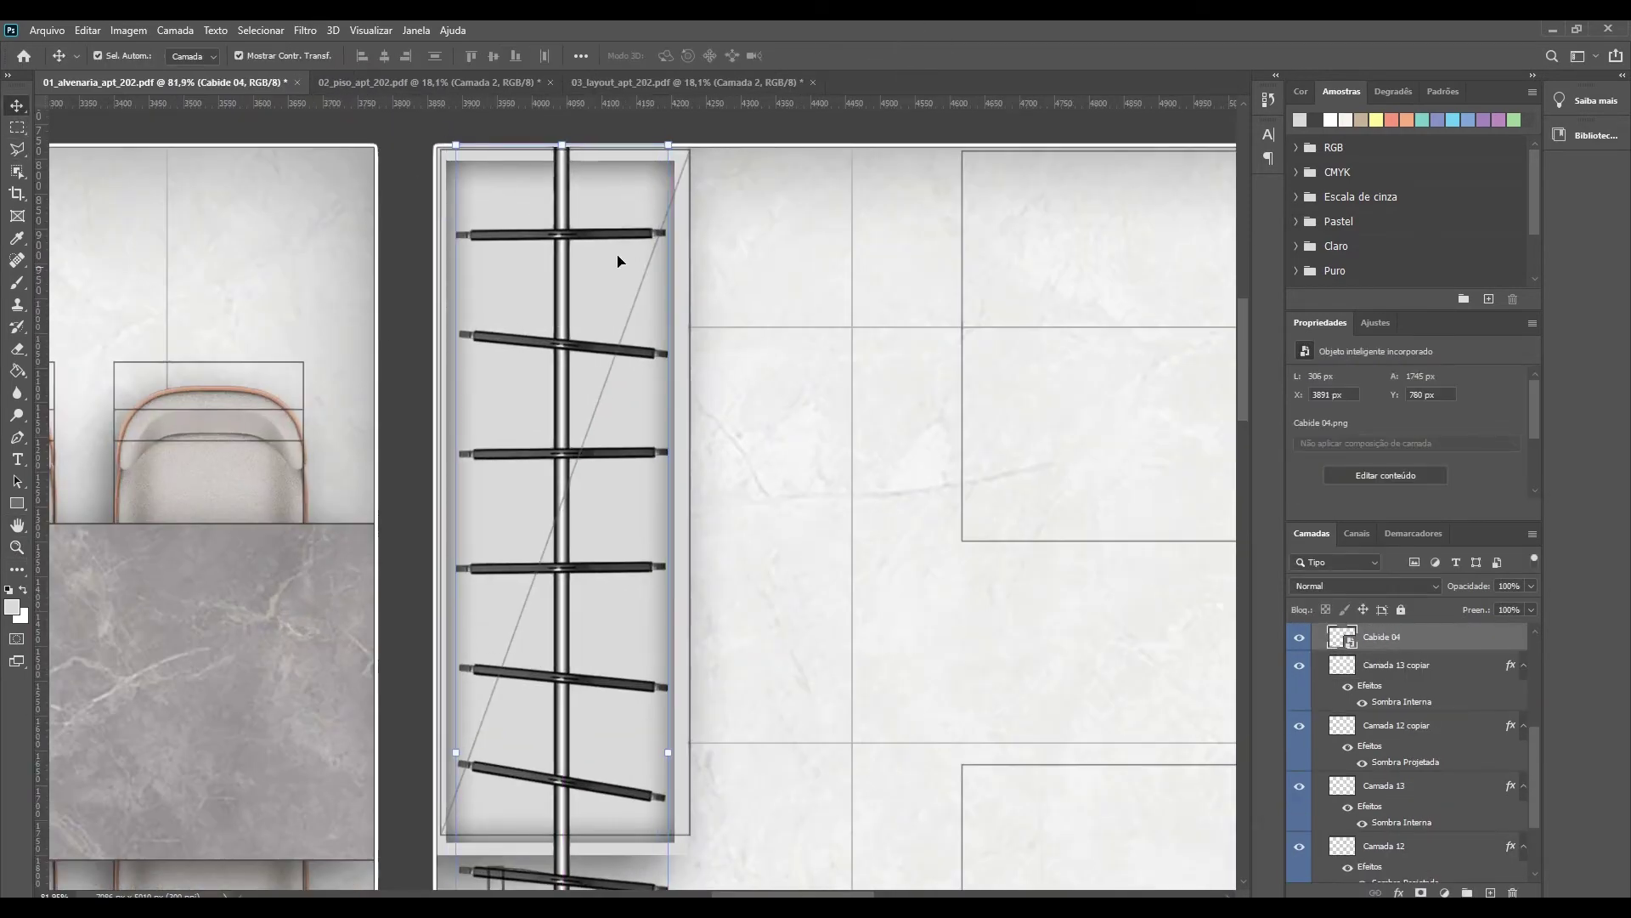
Step: Trim the hangers to the closet interior on a new layer and hide the original
{"action": "key", "text": "m"}
{"action": "scroll", "coordinate": [618, 261], "scroll_direction": "up", "scroll_amount": 5}
{"action": "left_click_drag", "start_coordinate": [145, 161], "coordinate": [1166, 278]}
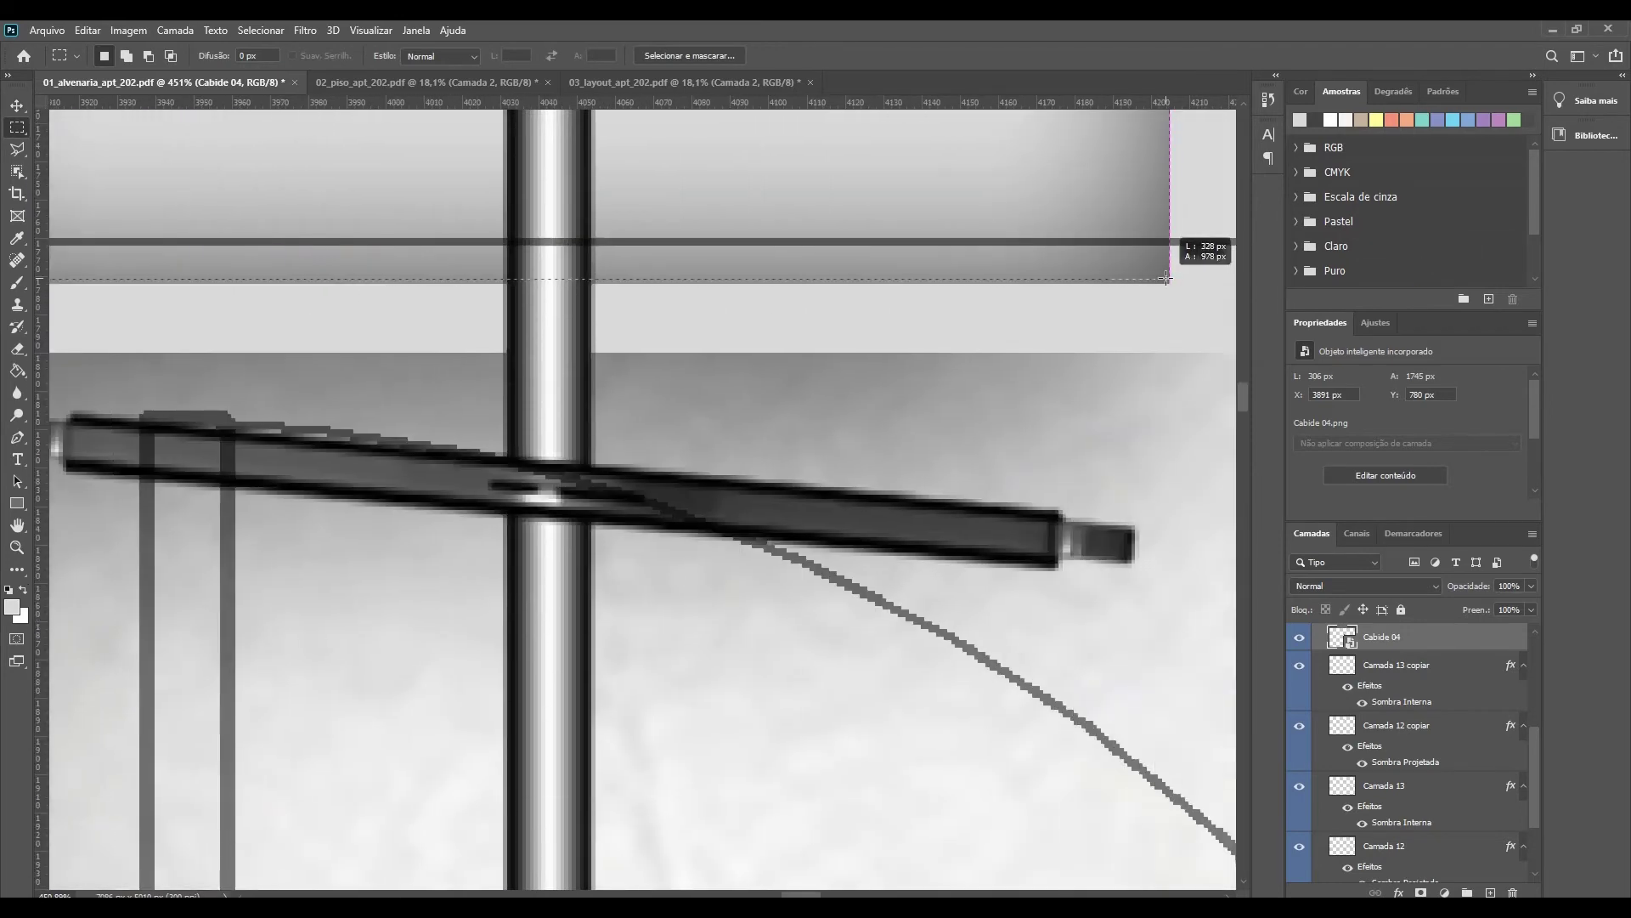
{"action": "key", "text": "ctrl+j"}
{"action": "key", "text": "ctrl+1"}
{"action": "scroll", "coordinate": [638, 493], "scroll_direction": "right", "scroll_amount": 5}
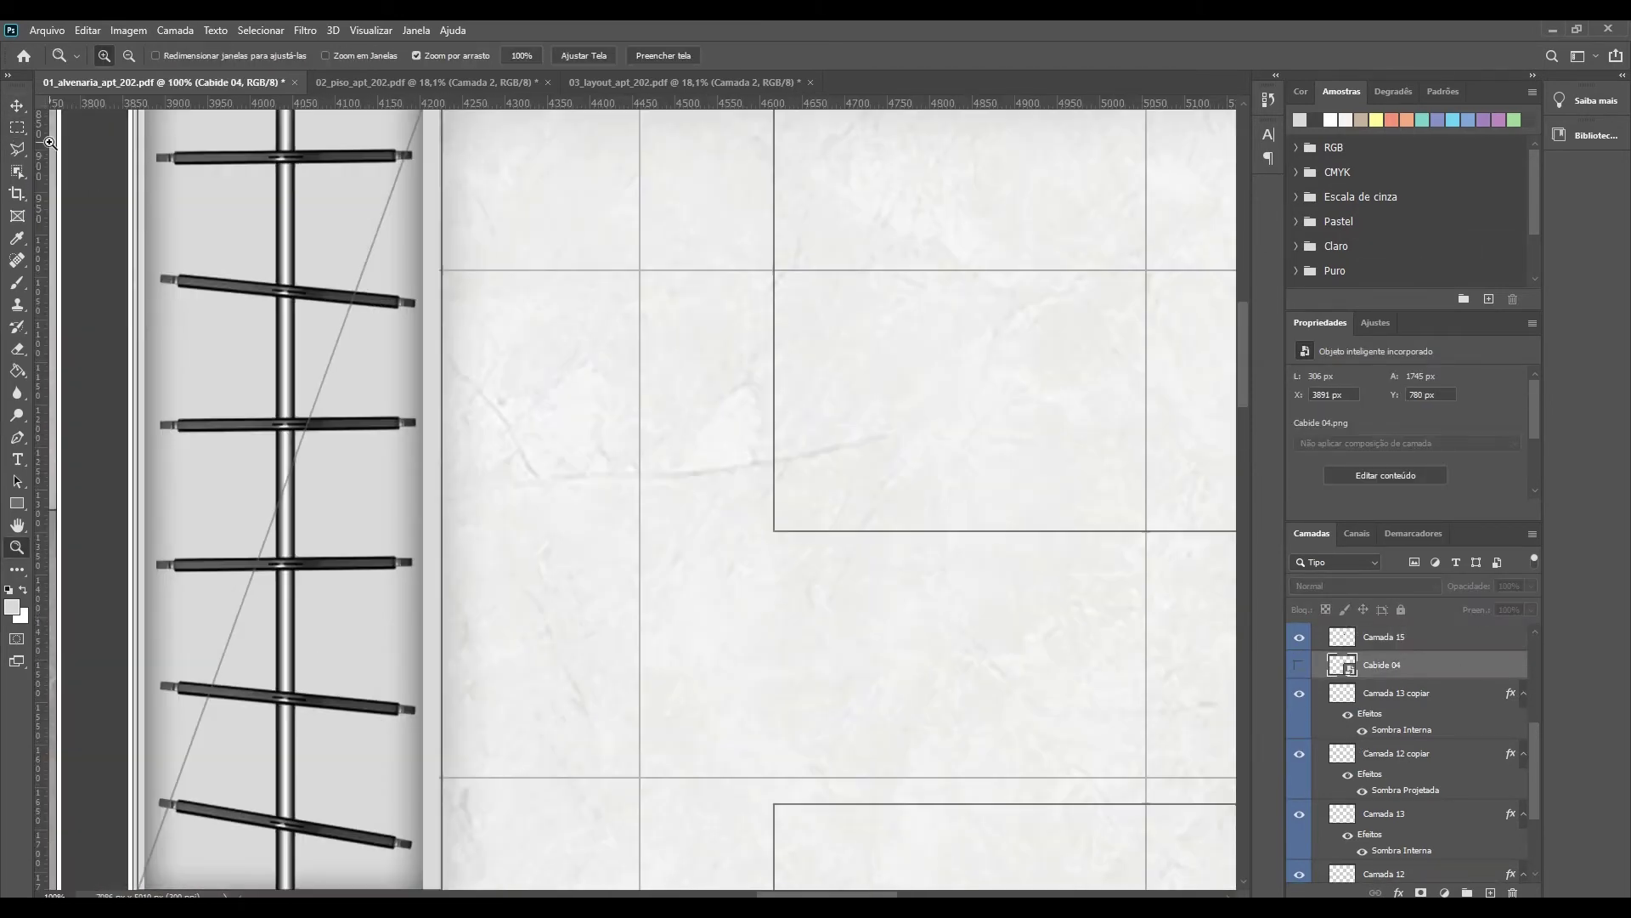
Step: Give the vertical wardrobe's outer box a darker drop shadow
{"action": "left_click", "coordinate": [451, 448]}
{"action": "double_click", "coordinate": [1406, 673]}
{"action": "left_click", "coordinate": [1557, 247]}
{"action": "key", "text": "z"}
{"action": "key", "text": "ctrl+0"}
{"action": "left_click", "coordinate": [985, 561]}
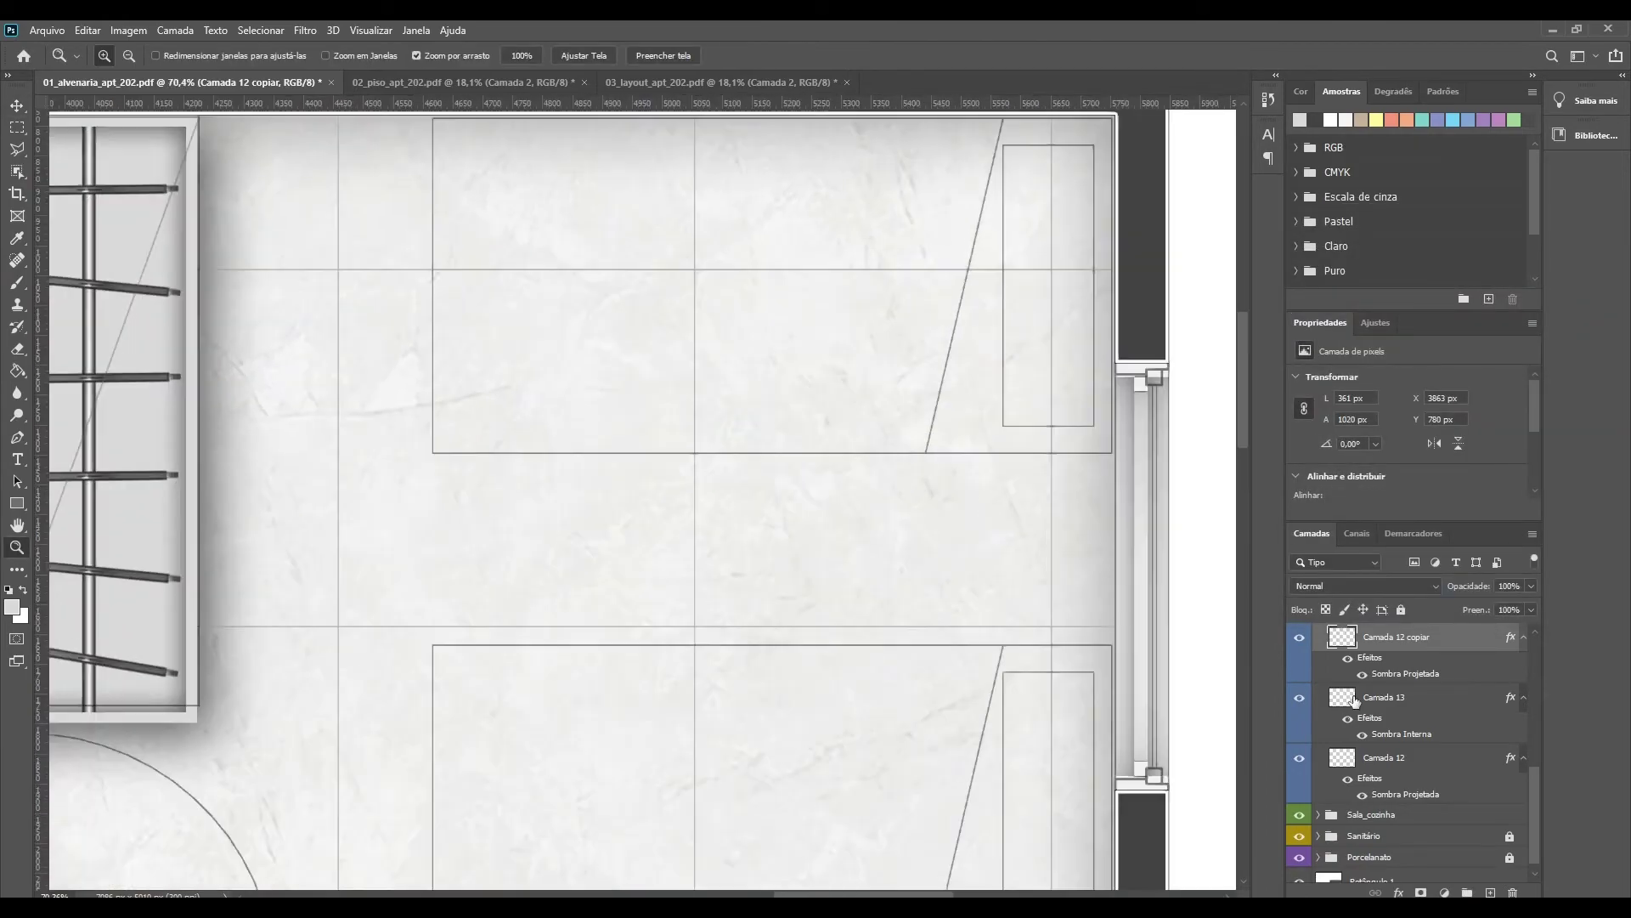
Step: Place a single bed block in the upper bedroom, nudge it into position, and add a drop shadow
{"action": "key", "text": "alt+Tab"}
{"action": "left_click_drag", "start_coordinate": [357, 710], "coordinate": [660, 441]}
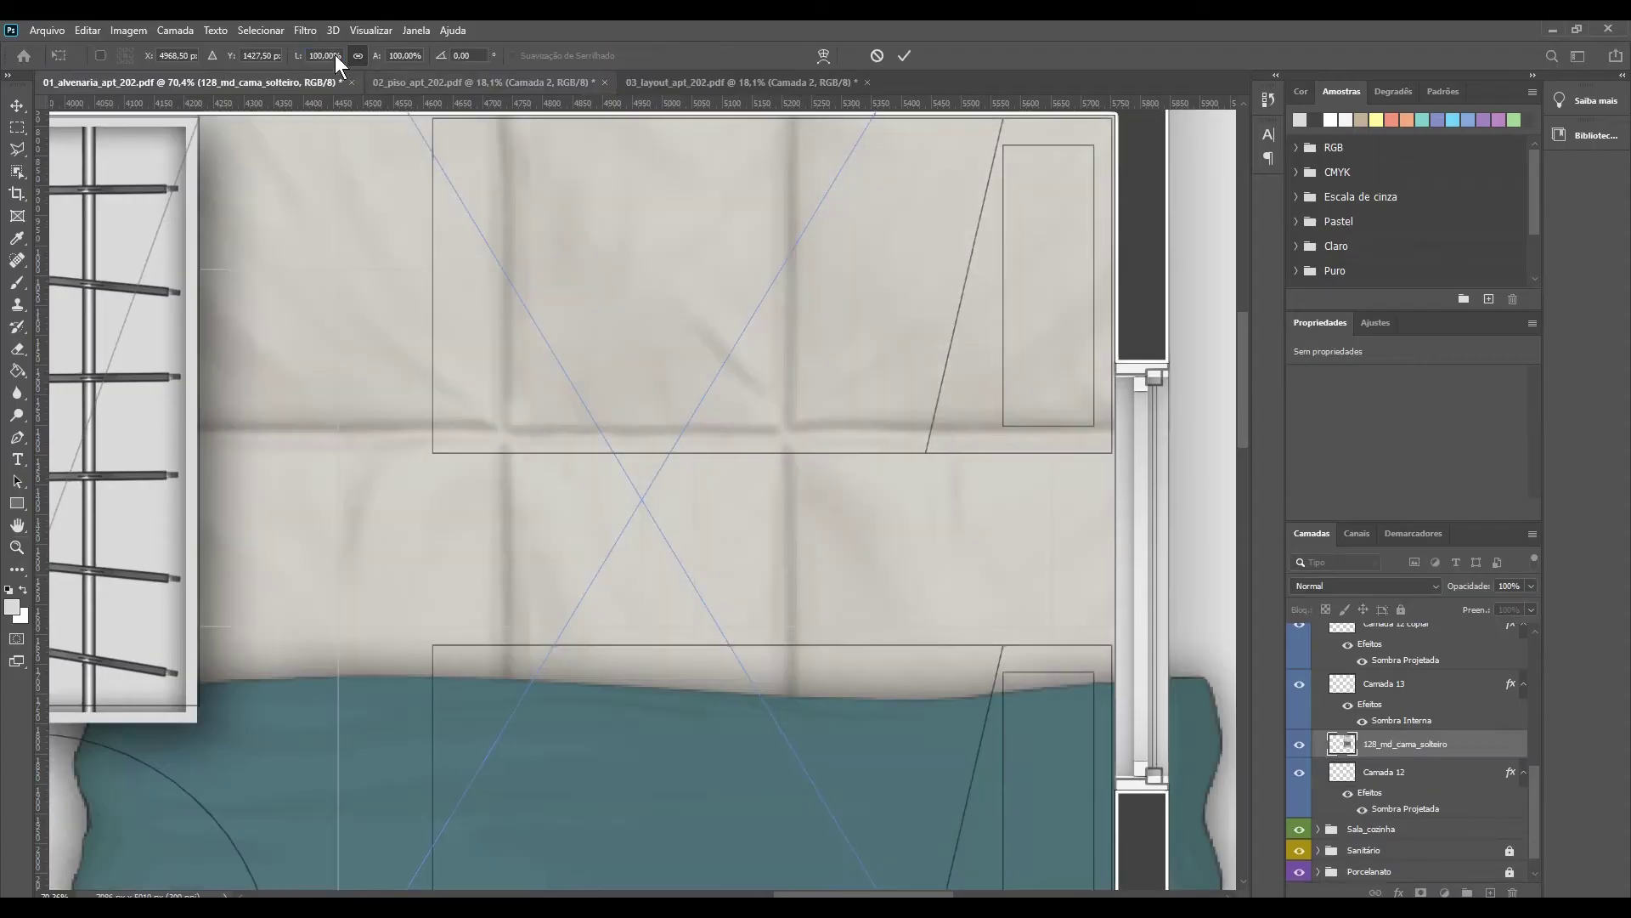
{"action": "scroll", "coordinate": [918, 308], "scroll_direction": "up", "scroll_amount": 1}
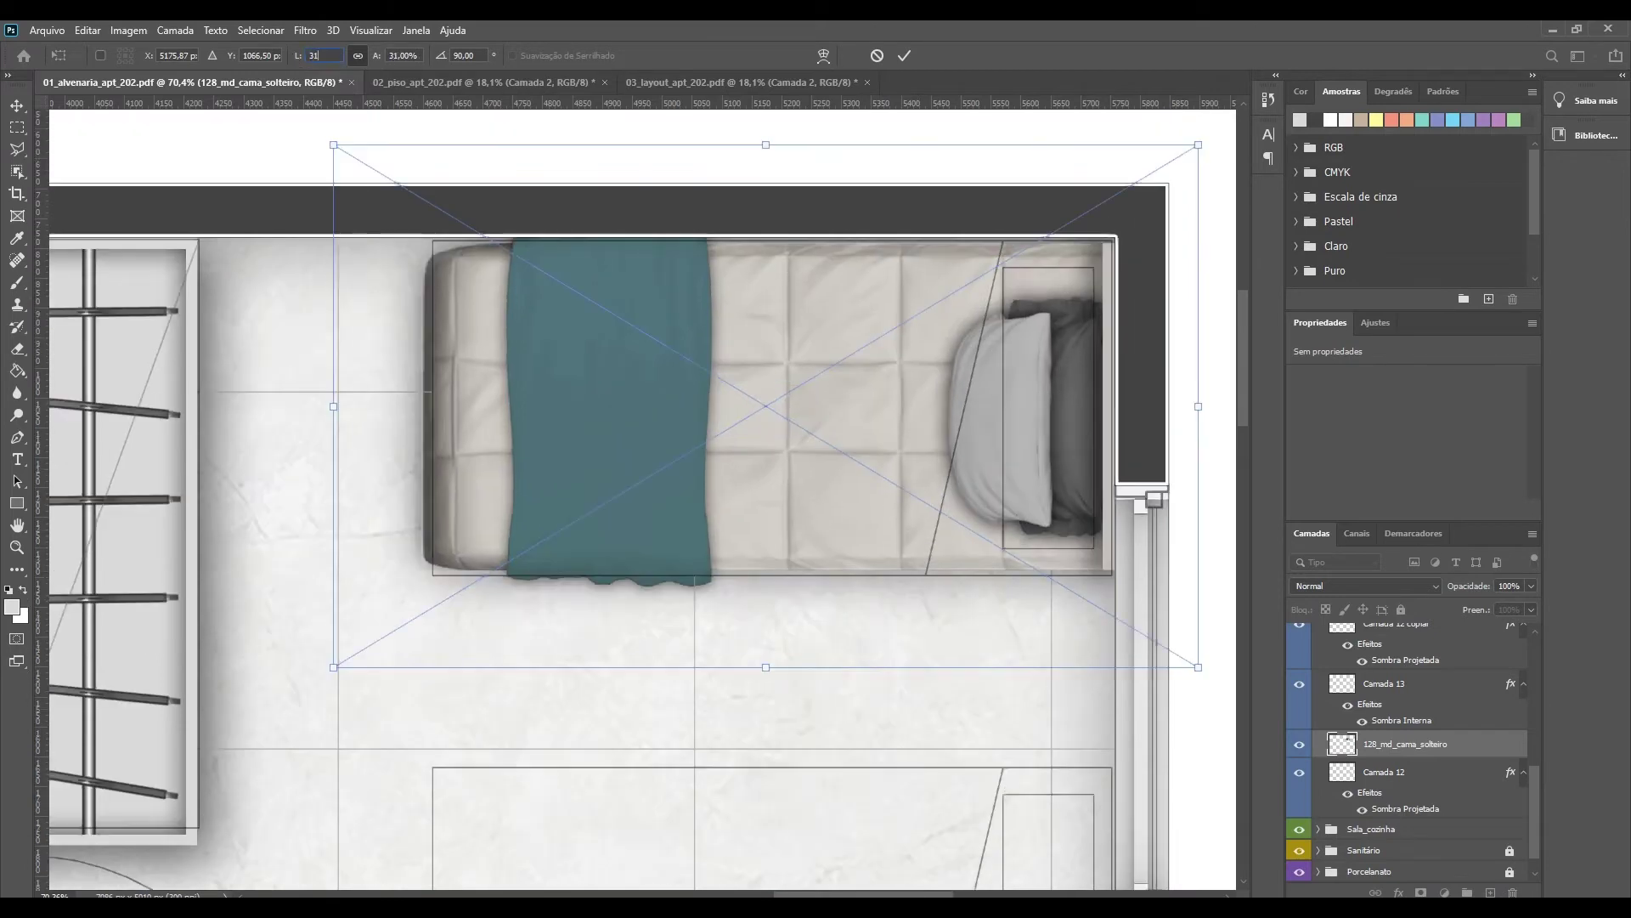
{"action": "left_click_drag", "start_coordinate": [921, 428], "coordinate": [908, 432]}
{"action": "key", "text": "Return"}
{"action": "key", "text": "z"}
{"action": "left_click_drag", "start_coordinate": [802, 352], "coordinate": [808, 352]}
{"action": "key", "text": "Return"}
{"action": "left_click", "coordinate": [1448, 38]}
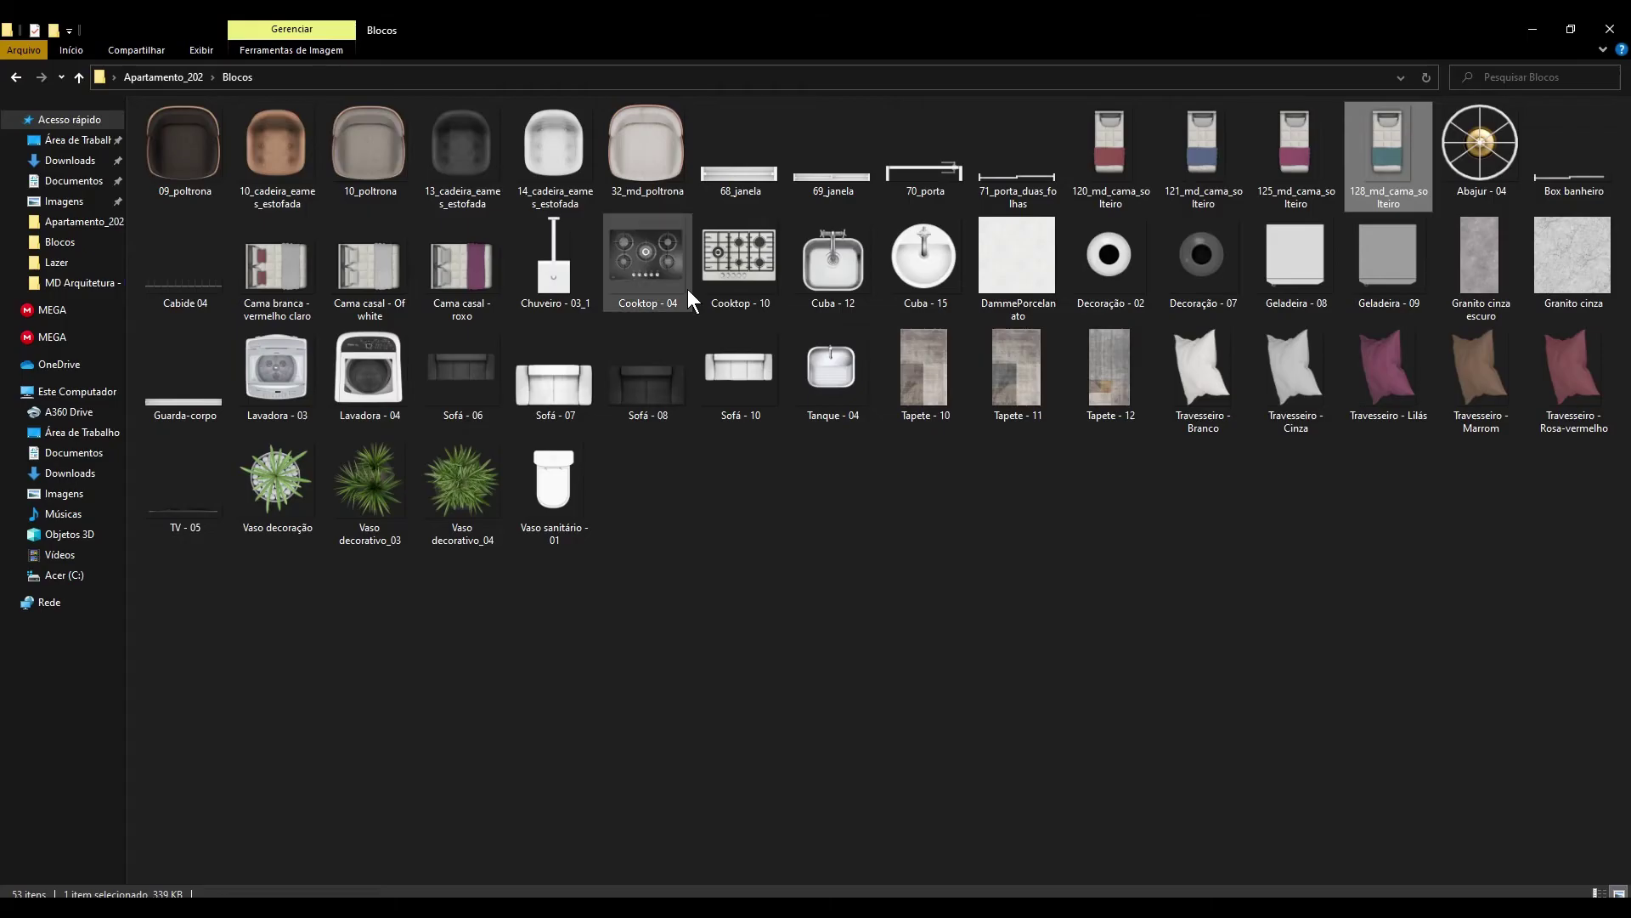
Step: Scale the new bed to 30.5%, rotate it 90° beside the other bed, and add a drop shadow
{"action": "type", "text": "30,5"}
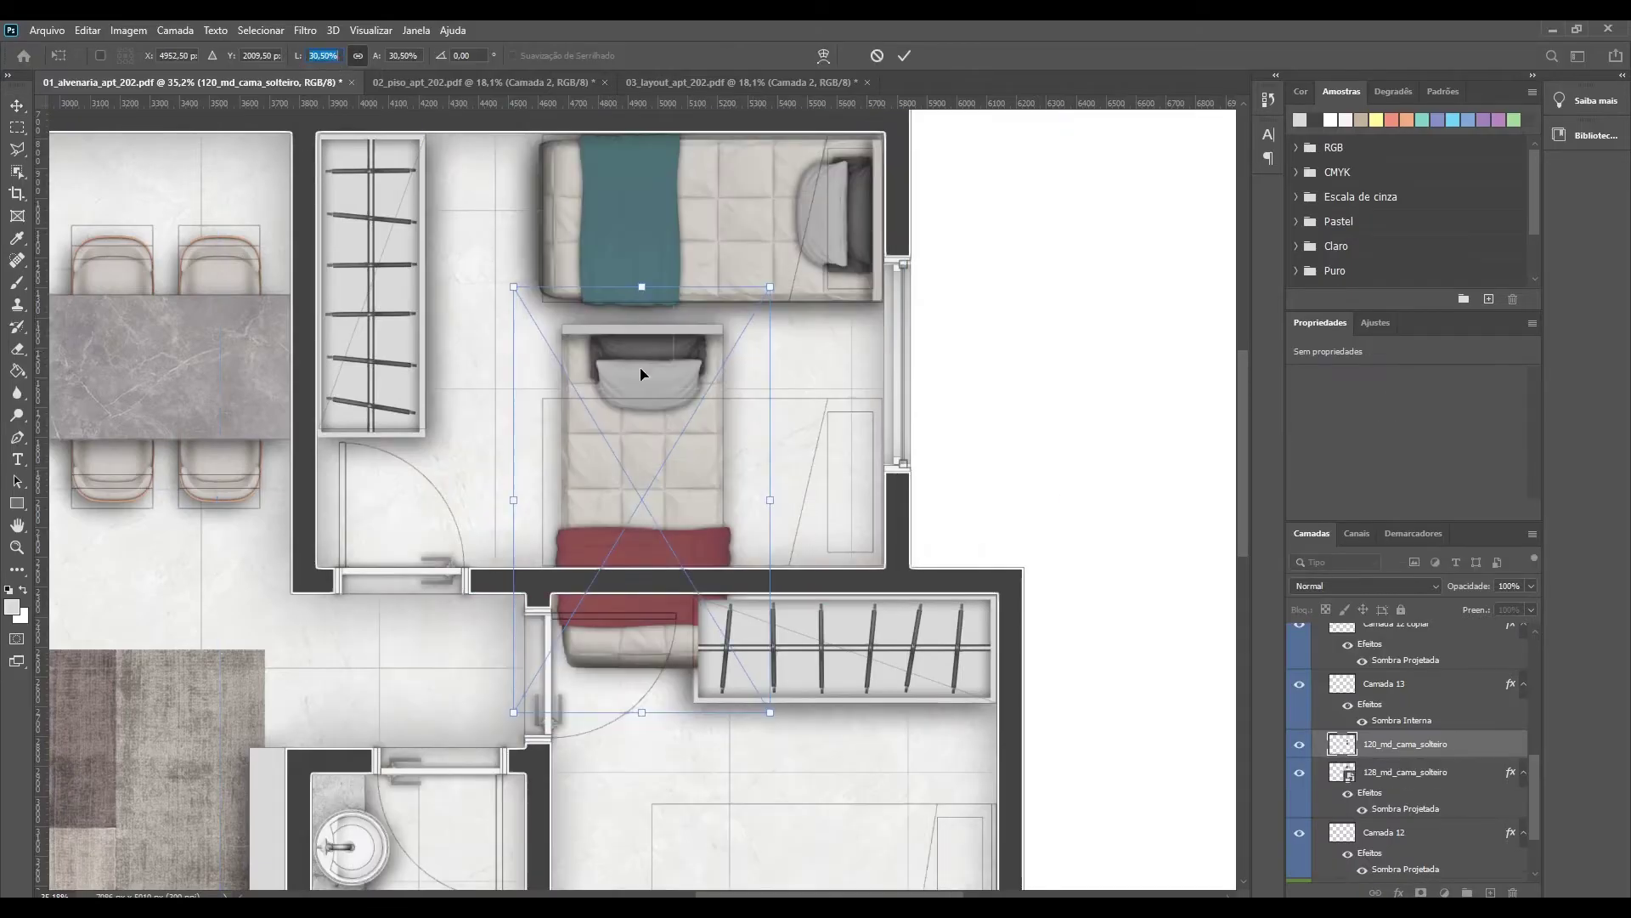
{"action": "key", "text": "Tab"}
{"action": "key", "text": "Tab"}
{"action": "type", "text": "90"}
{"action": "key", "text": "Return"}
{"action": "mouse_move", "coordinate": [646, 475]}
{"action": "left_mouse_down"}
{"action": "mouse_move", "coordinate": [751, 419]}
{"action": "mouse_move", "coordinate": [758, 444]}
{"action": "left_mouse_up"}
{"action": "key", "text": "Return"}
{"action": "right_click", "coordinate": [1402, 743]}
{"action": "left_click", "coordinate": [1444, 43]}
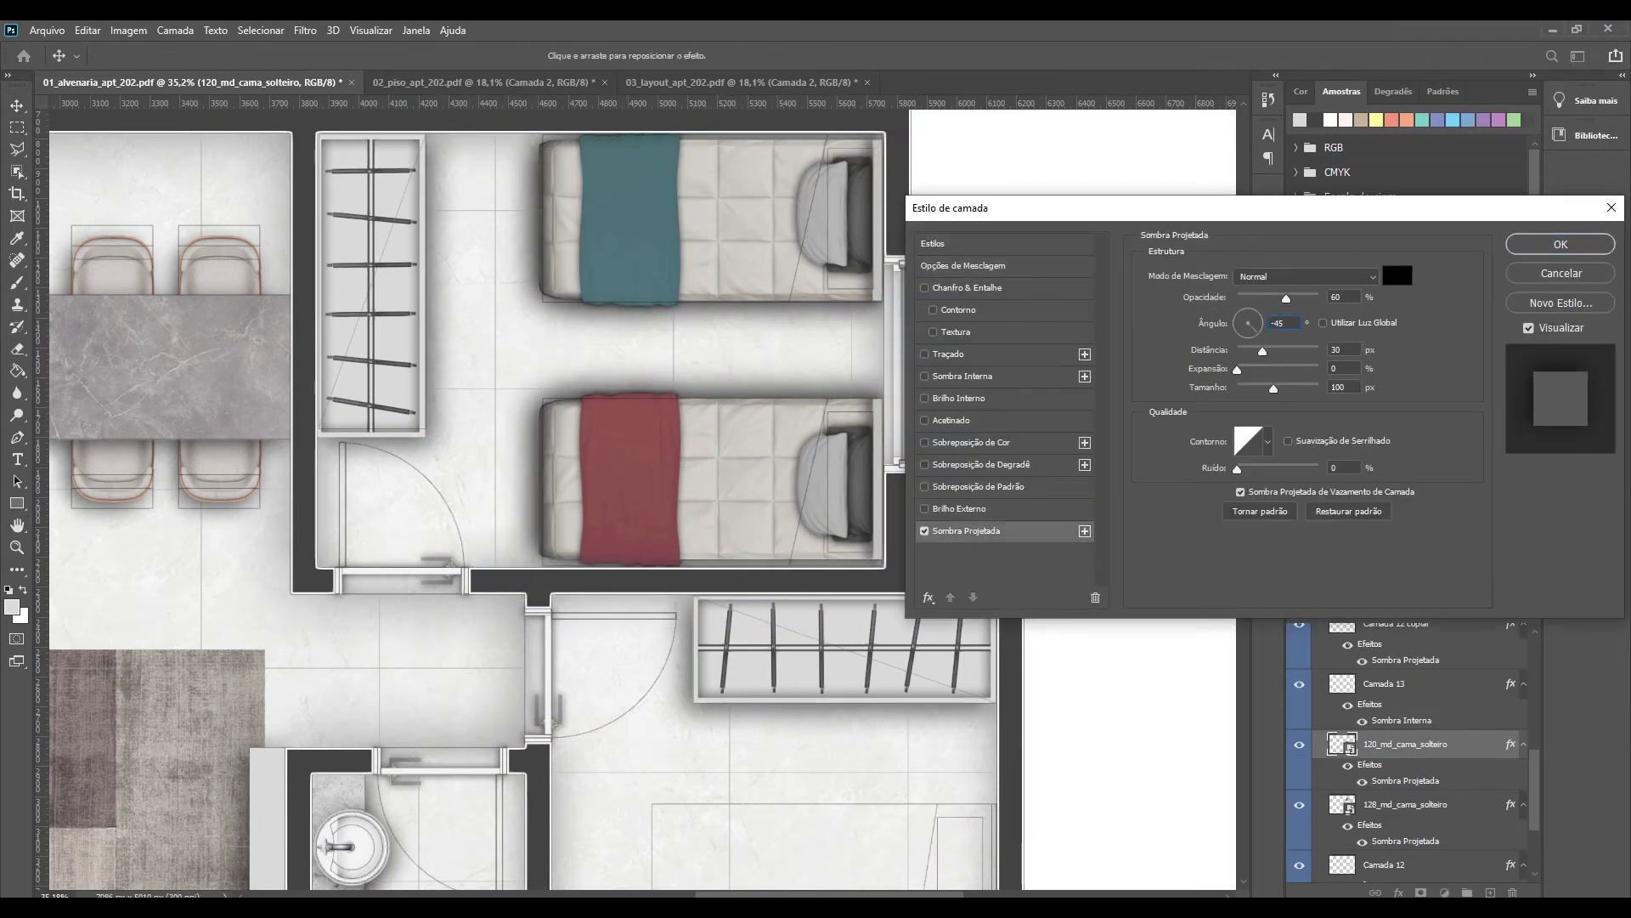
{"action": "key", "text": "Return"}
{"action": "key", "text": "ctrl+0"}
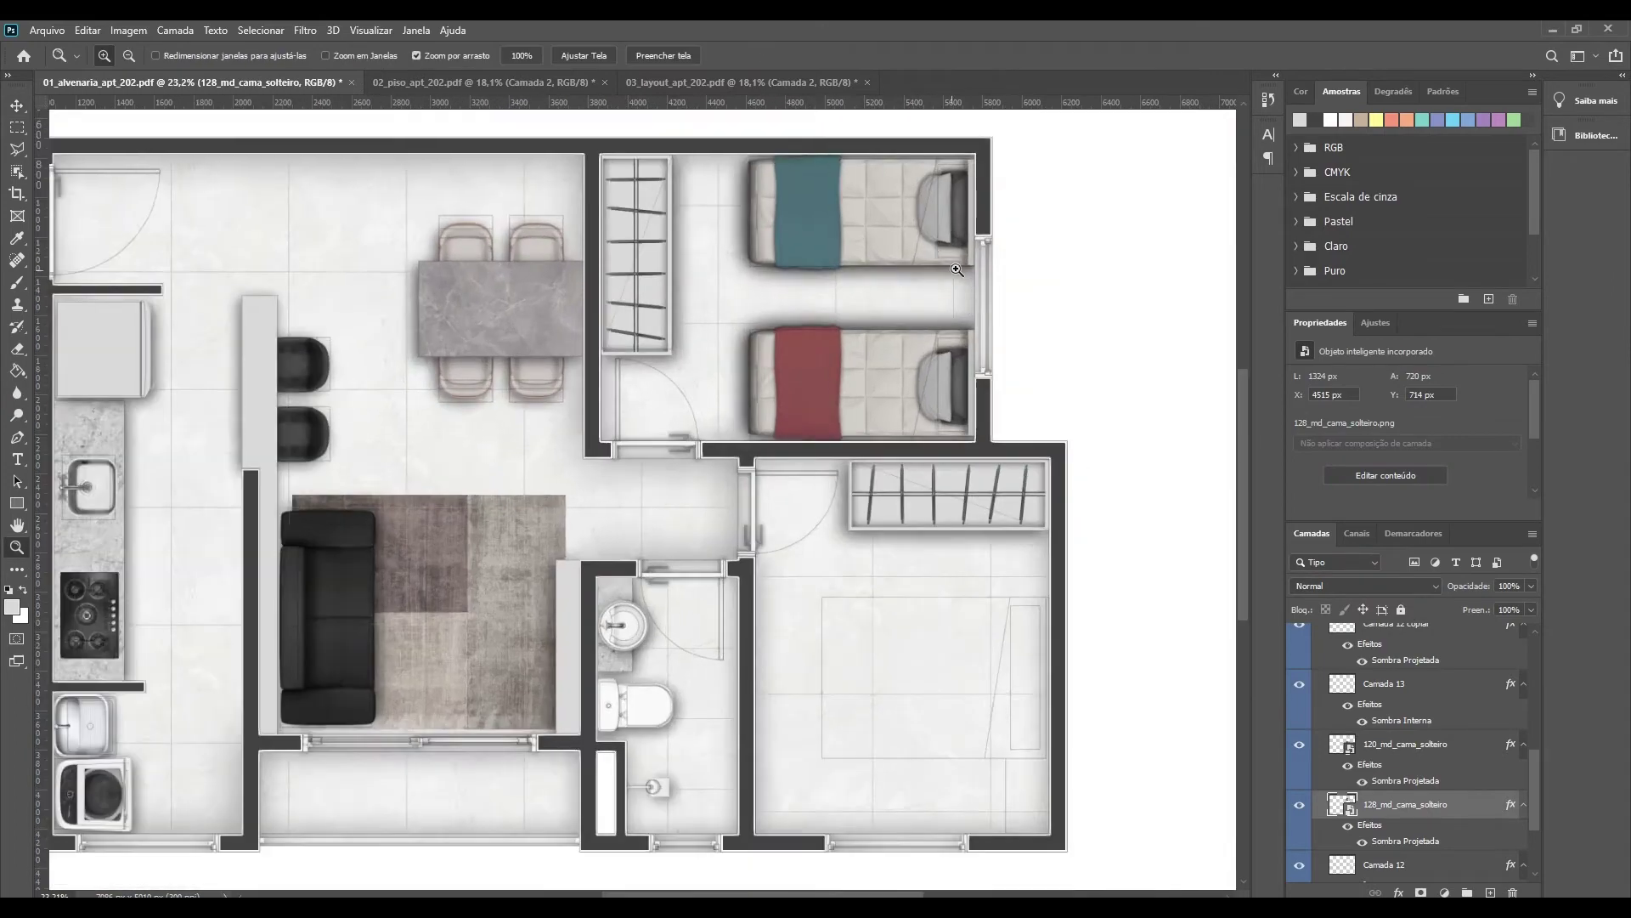
Step: Add a light grey square nightstand with a drop shadow between the single beds
{"action": "left_click_drag", "start_coordinate": [681, 419], "coordinate": [765, 419]}
{"action": "key", "text": "ctrl+shift+alt+n"}
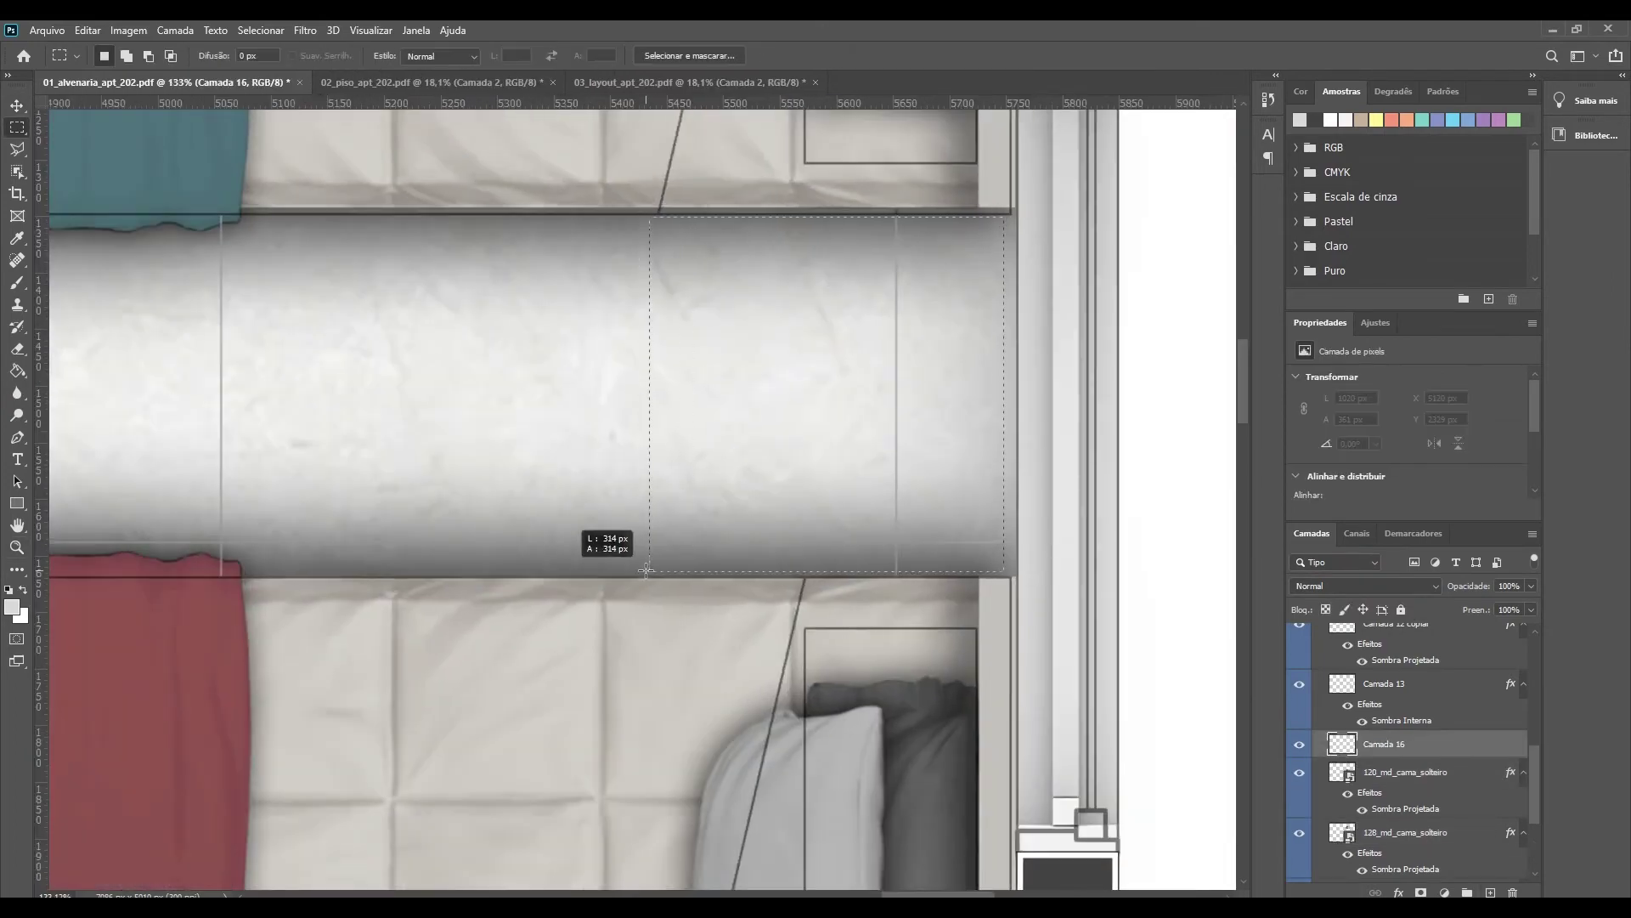
{"action": "left_click", "coordinate": [822, 291]}
{"action": "key", "text": "v"}
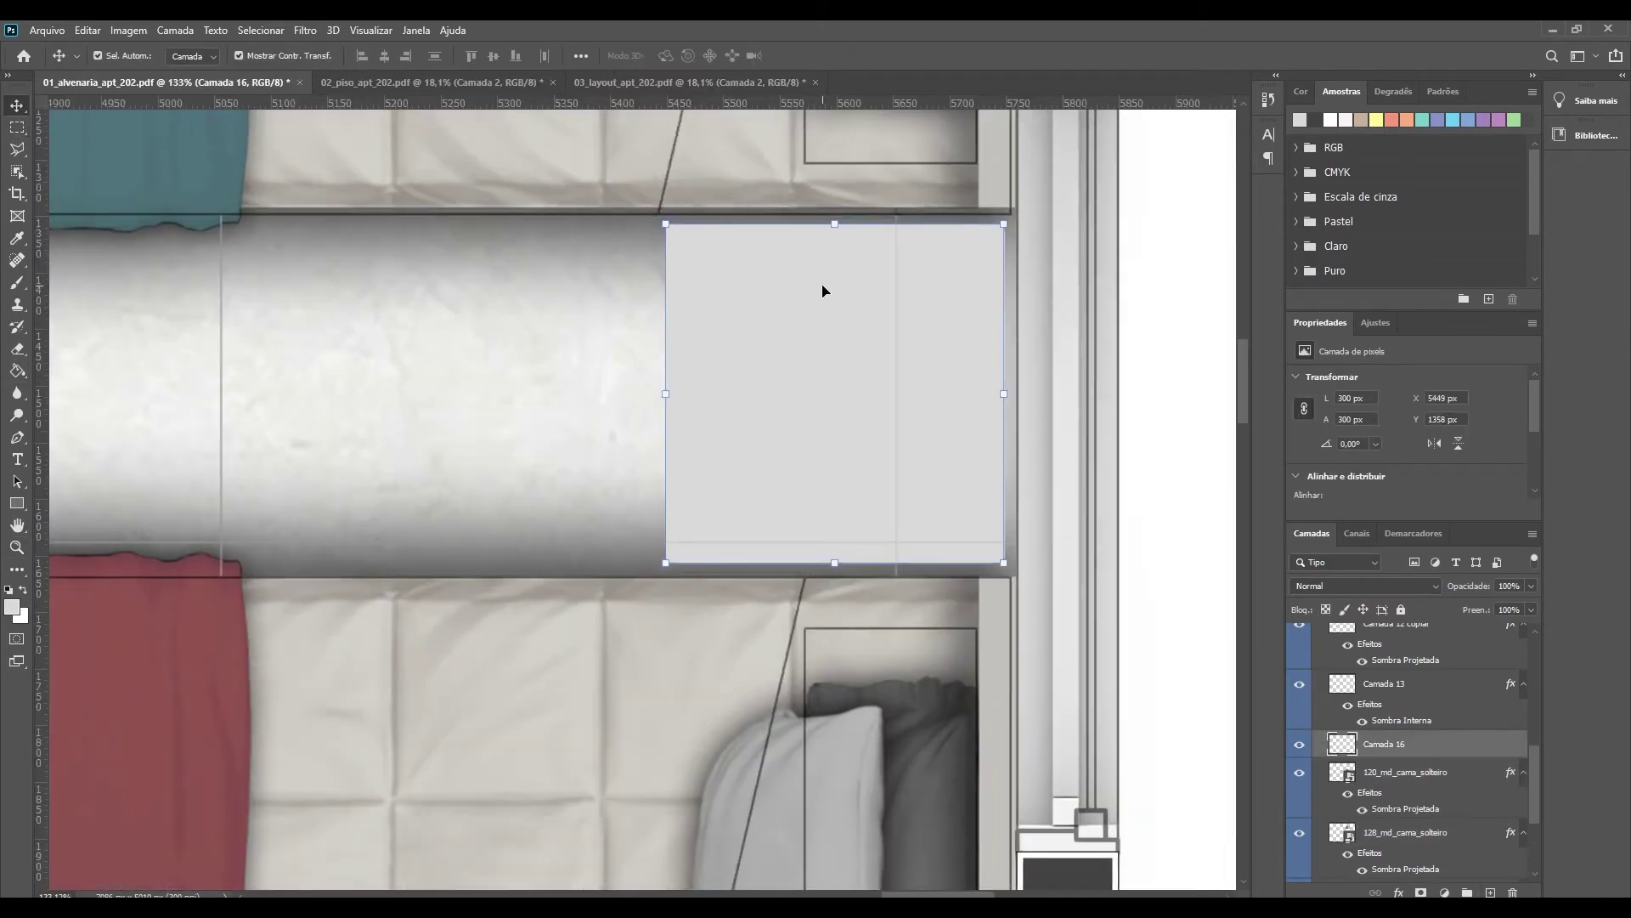
{"action": "key", "text": "F2"}
{"action": "key", "text": "Return"}
{"action": "key", "text": "z"}
{"action": "scroll", "coordinate": [580, 399], "scroll_direction": "down", "scroll_amount": 5}
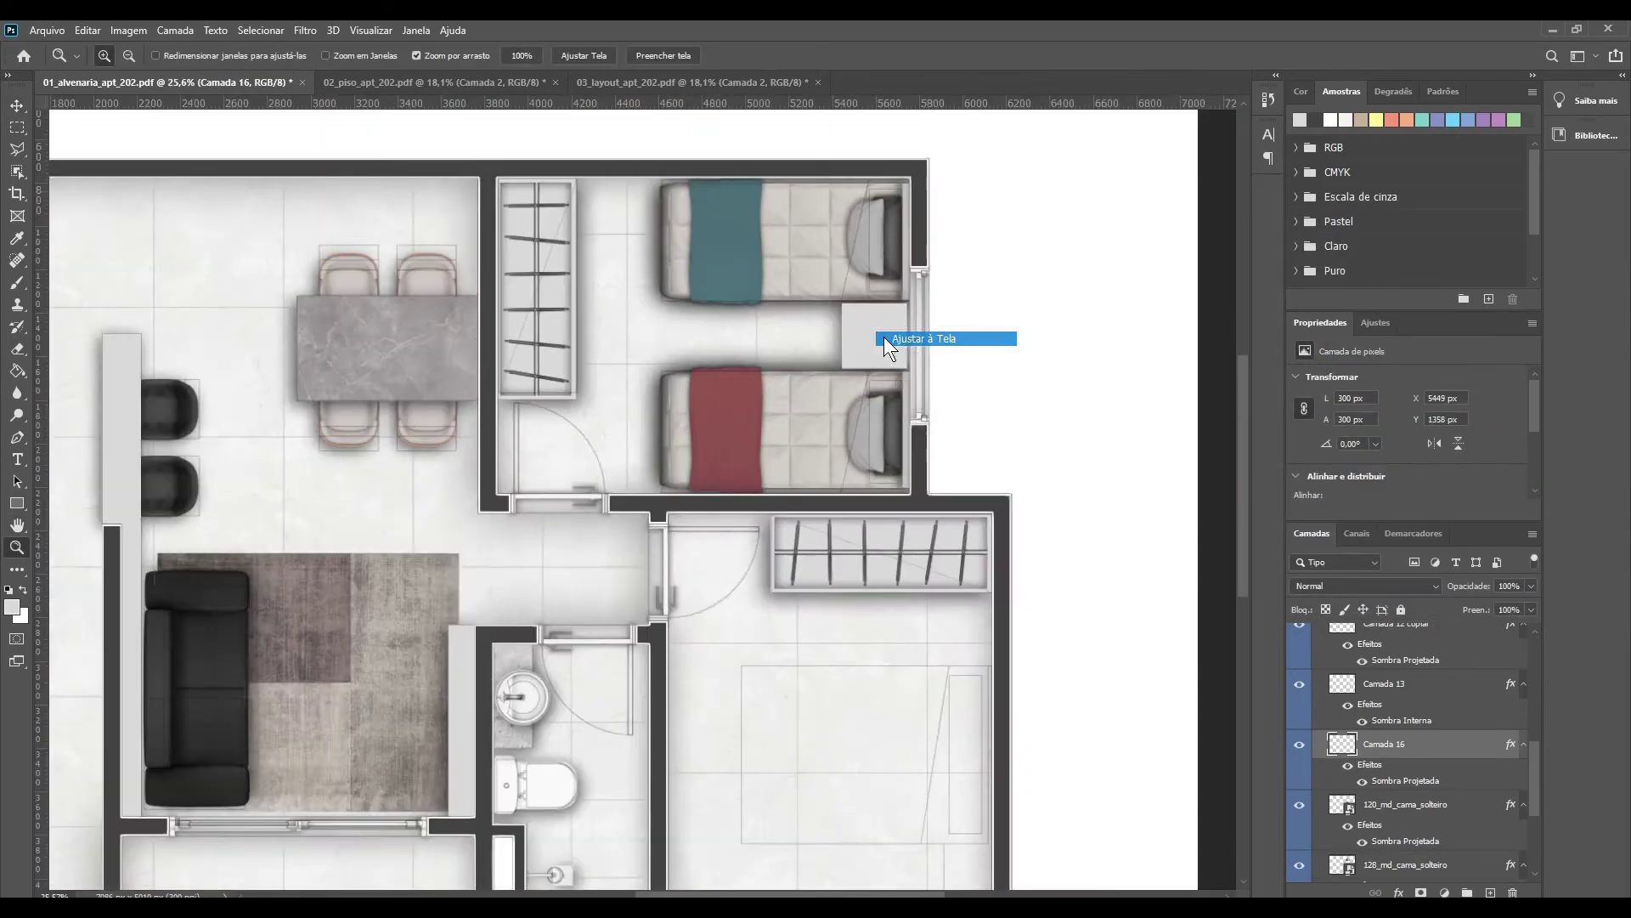
{"action": "scroll", "coordinate": [1063, 545], "scroll_direction": "up", "scroll_amount": 5}
Step: Place the double bed in the main bedroom, rotated 180° against the wall, with a drop shadow
{"action": "key", "text": "alt+Tab"}
{"action": "left_click_drag", "start_coordinate": [363, 277], "coordinate": [641, 498]}
{"action": "left_click", "coordinate": [322, 55]}
{"action": "type", "text": "30"}
{"action": "key", "text": "Return"}
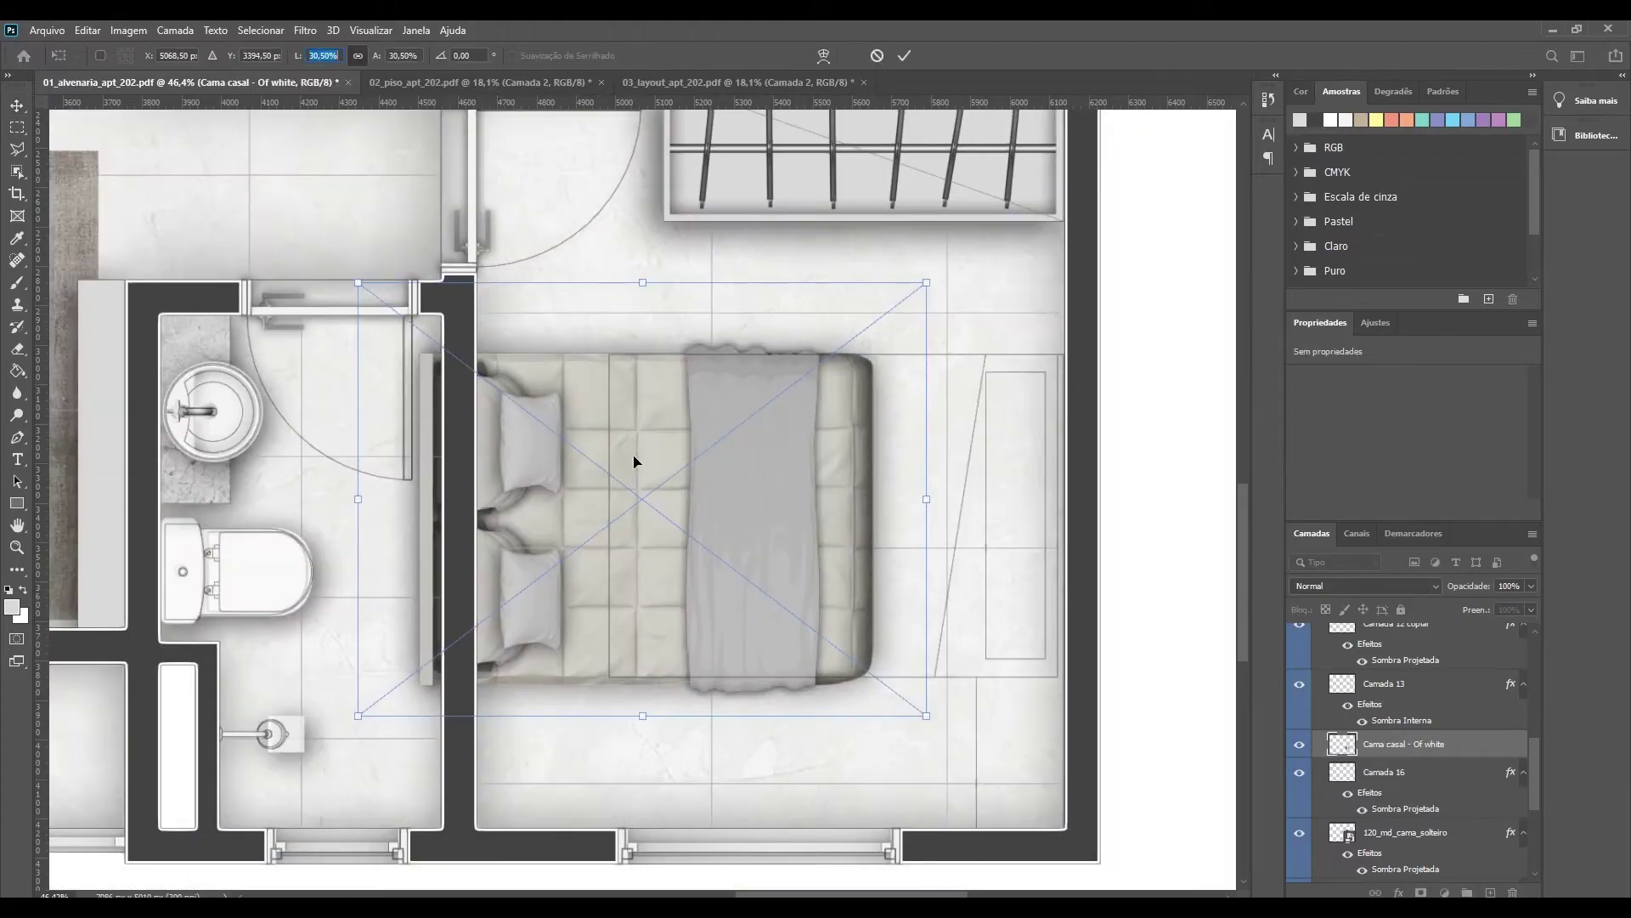
{"action": "left_click_drag", "start_coordinate": [722, 412], "coordinate": [921, 448]}
{"action": "key", "text": "Return"}
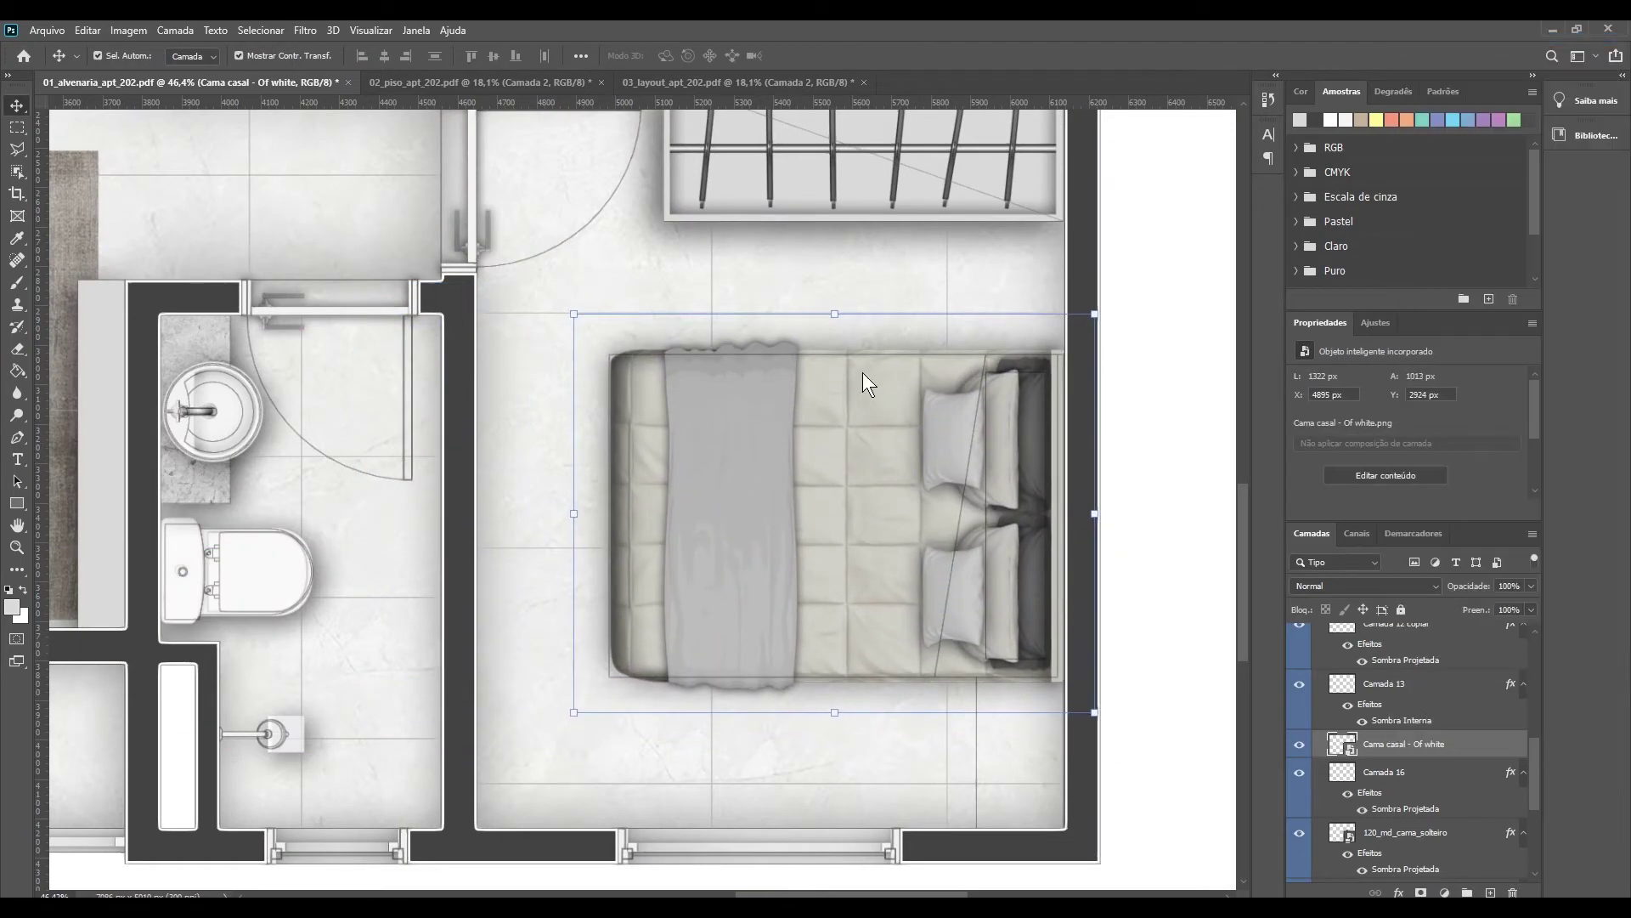
{"action": "key", "text": "F2"}
{"action": "key", "text": "Return"}
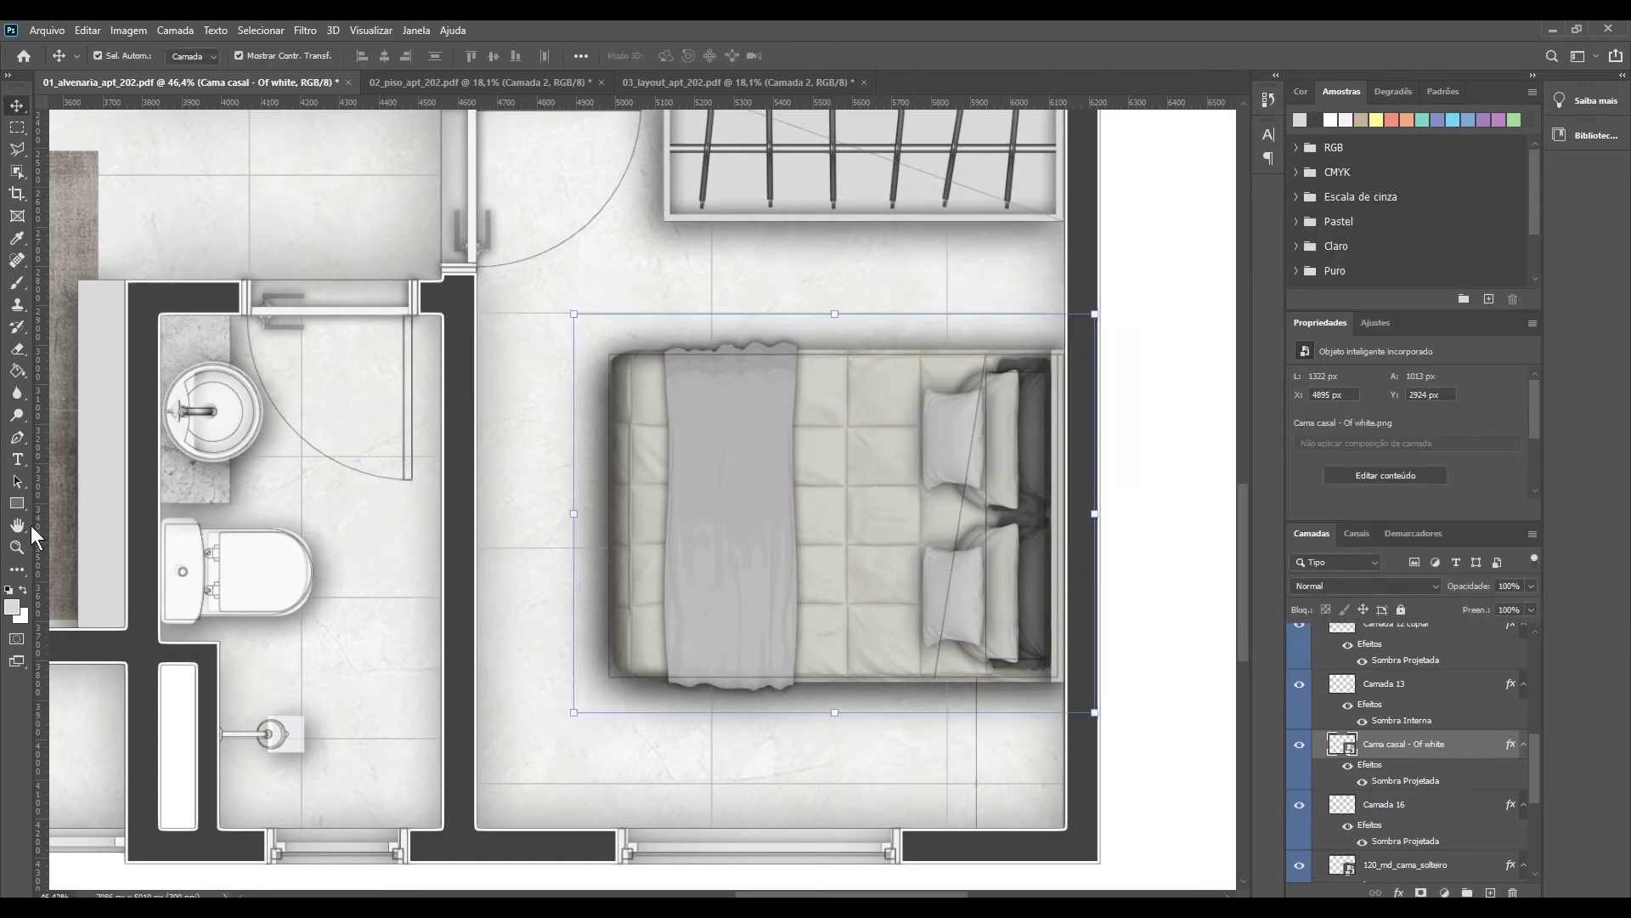
Step: Add a second grey nightstand with a drop shadow beside the double bed's pillows
{"action": "key", "text": "z"}
{"action": "key", "text": "ctrl+0"}
{"action": "left_click", "coordinate": [954, 557]}
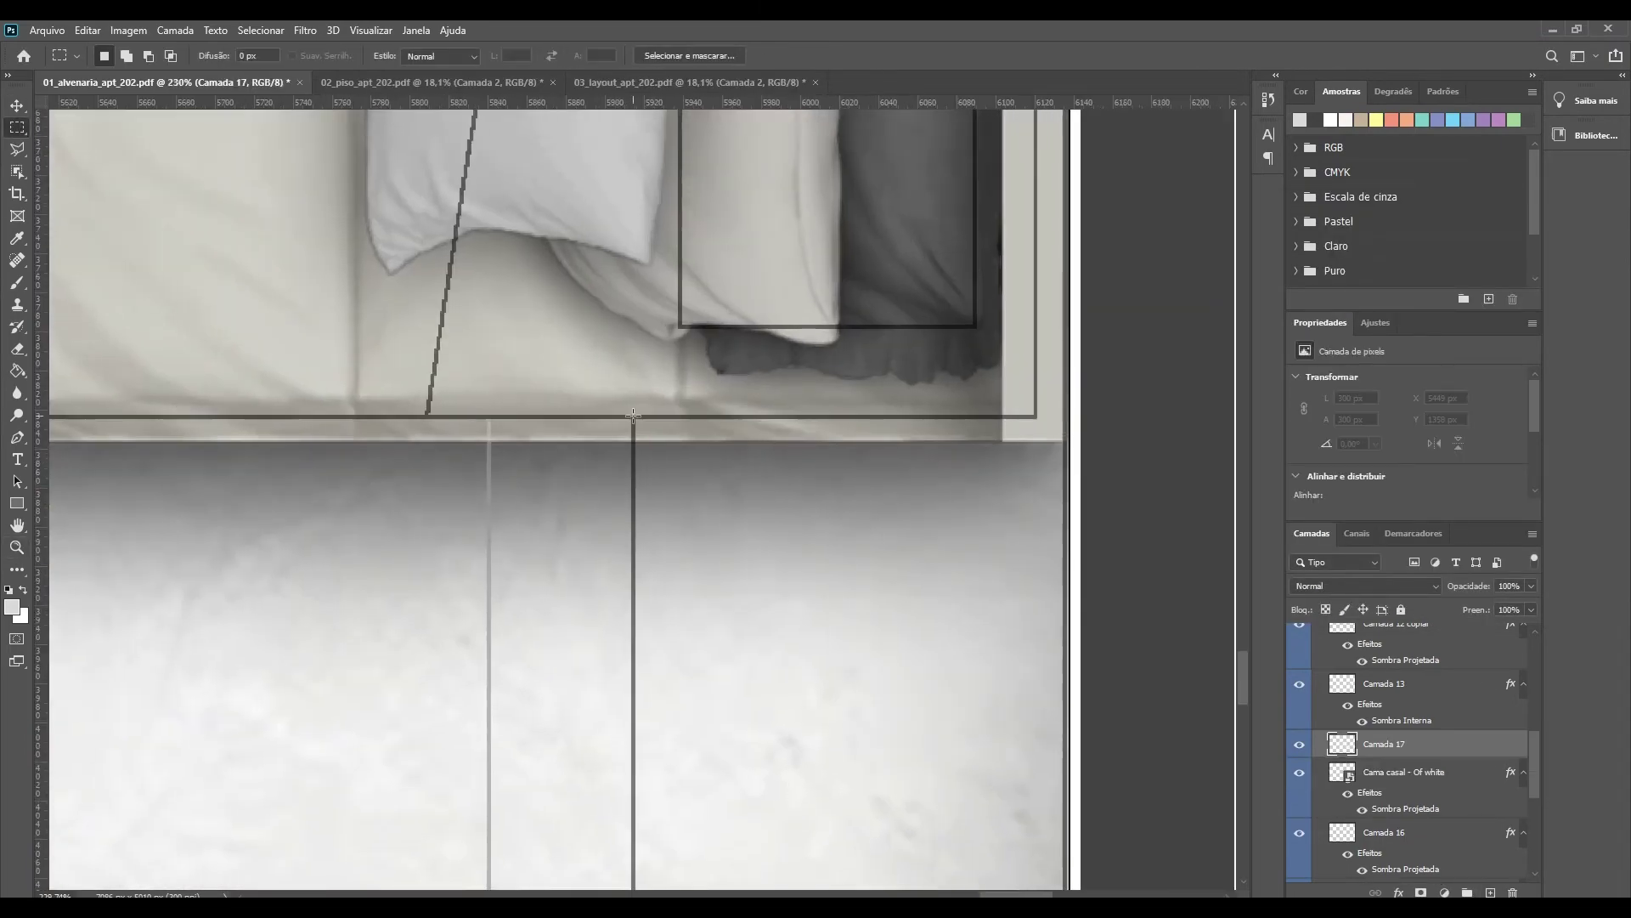
{"action": "left_click_drag", "start_coordinate": [633, 415], "coordinate": [1067, 633]}
{"action": "key", "text": "alt+BackSpace"}
{"action": "key", "text": "ctrl+minus"}
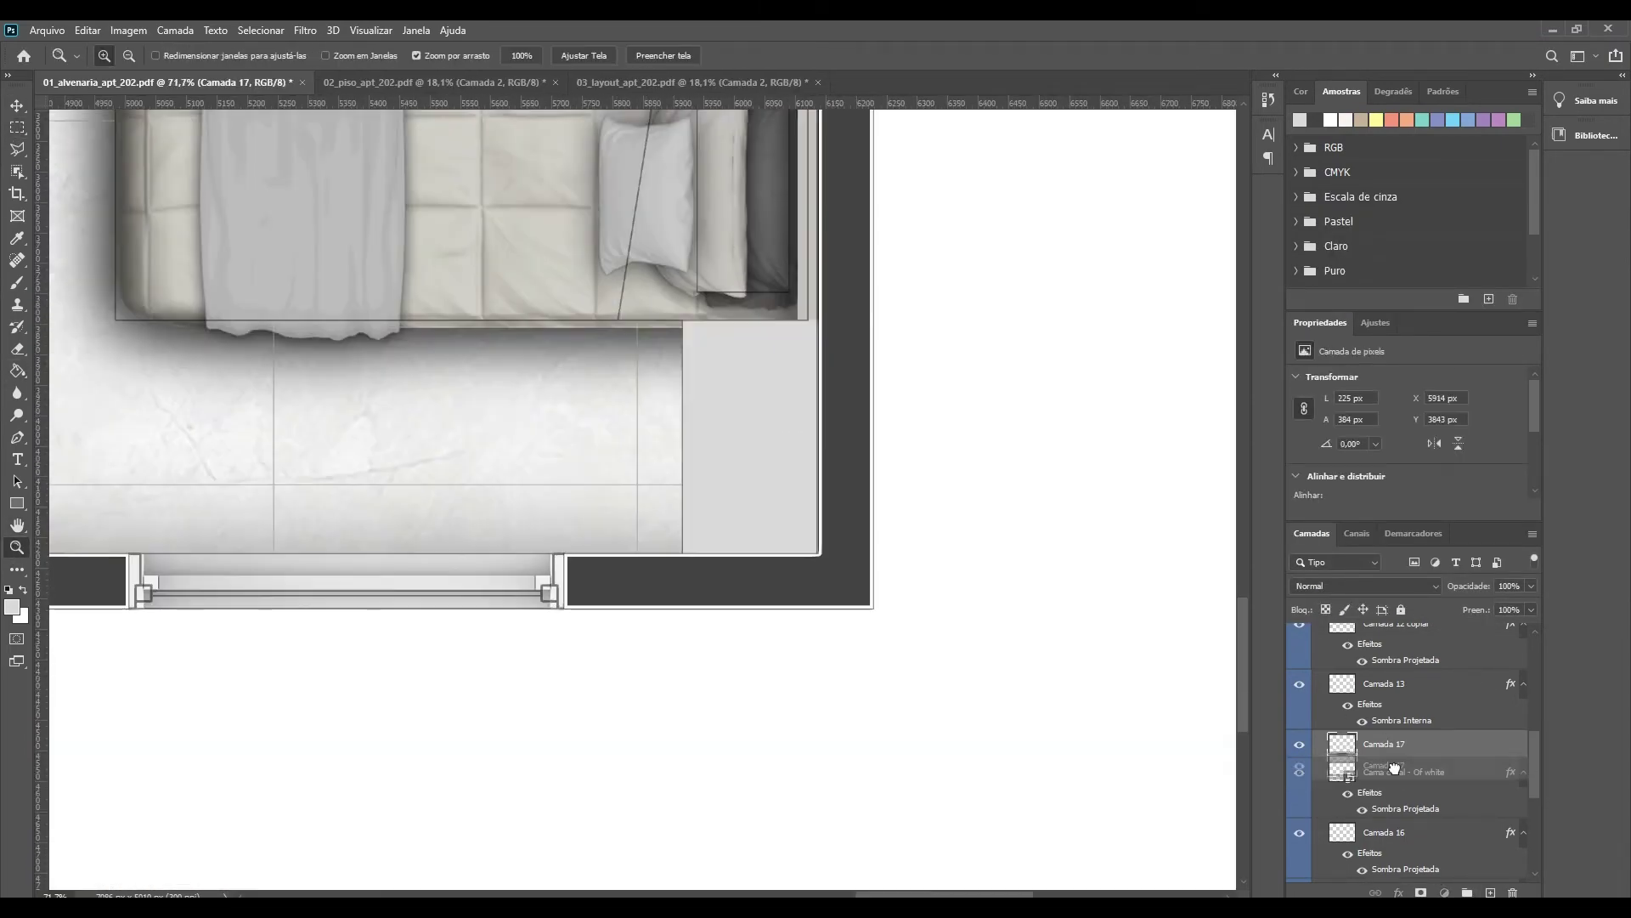
{"action": "right_click", "coordinate": [1384, 804]}
{"action": "left_click", "coordinate": [1444, 110]}
{"action": "key", "text": "Return"}
Step: Shrink the first nightstand to 95% width and nudge it into place
{"action": "key", "text": "ctrl+0"}
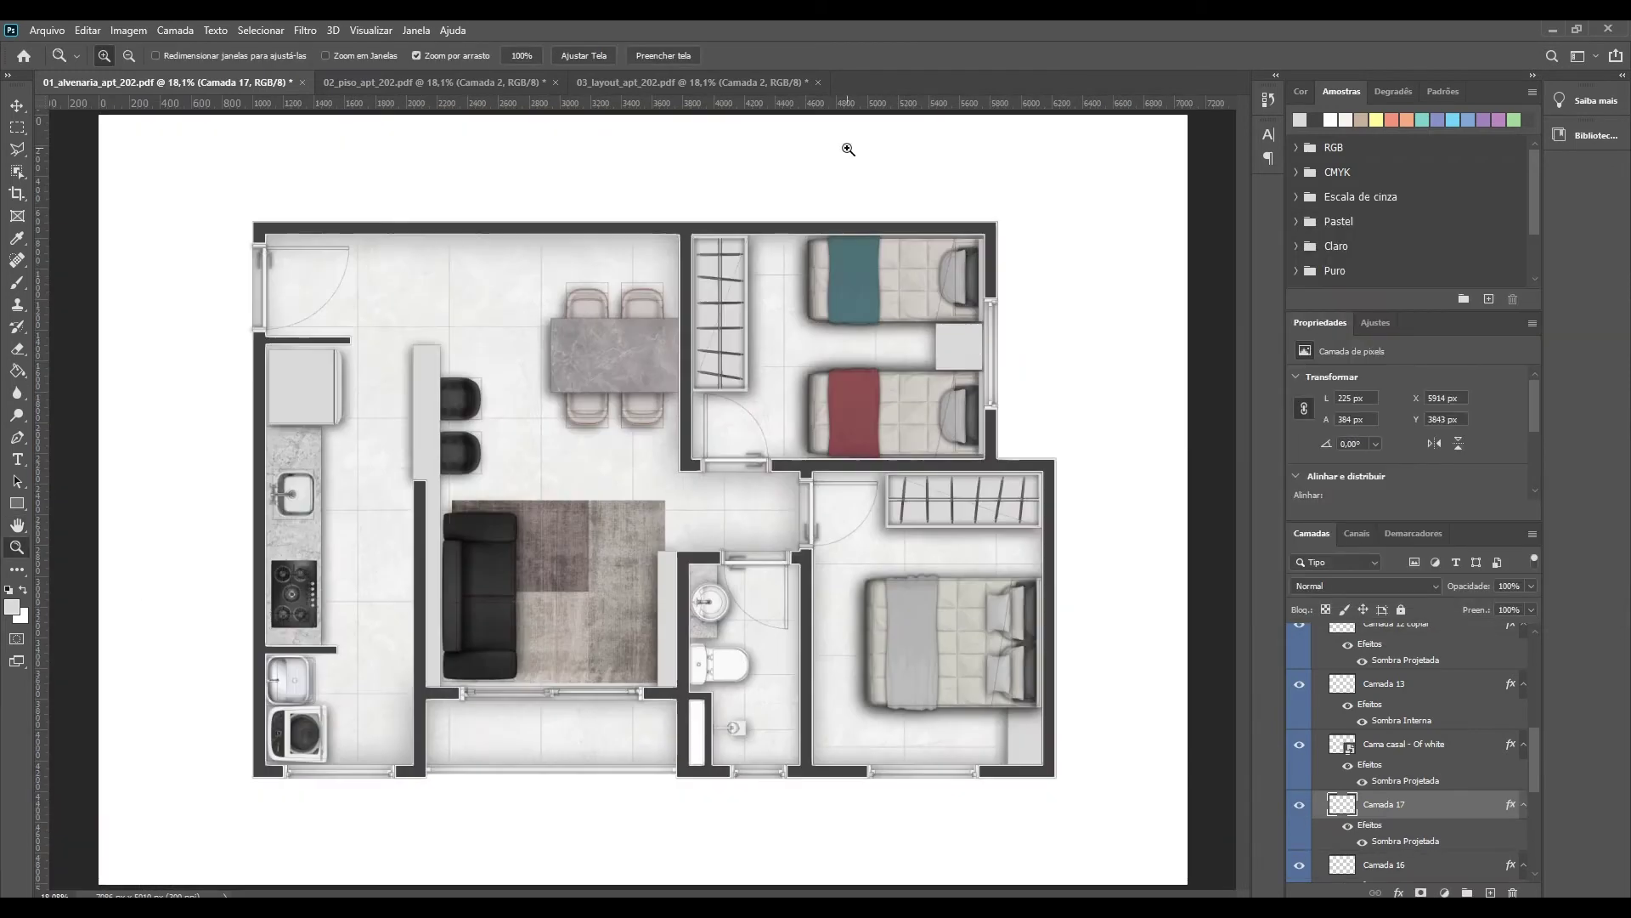
{"action": "scroll", "coordinate": [1011, 285], "scroll_direction": "up", "scroll_amount": 5}
{"action": "key", "text": "ctrl+t"}
{"action": "left_click", "coordinate": [310, 55]}
{"action": "type", "text": "95"}
{"action": "key", "text": "Return"}
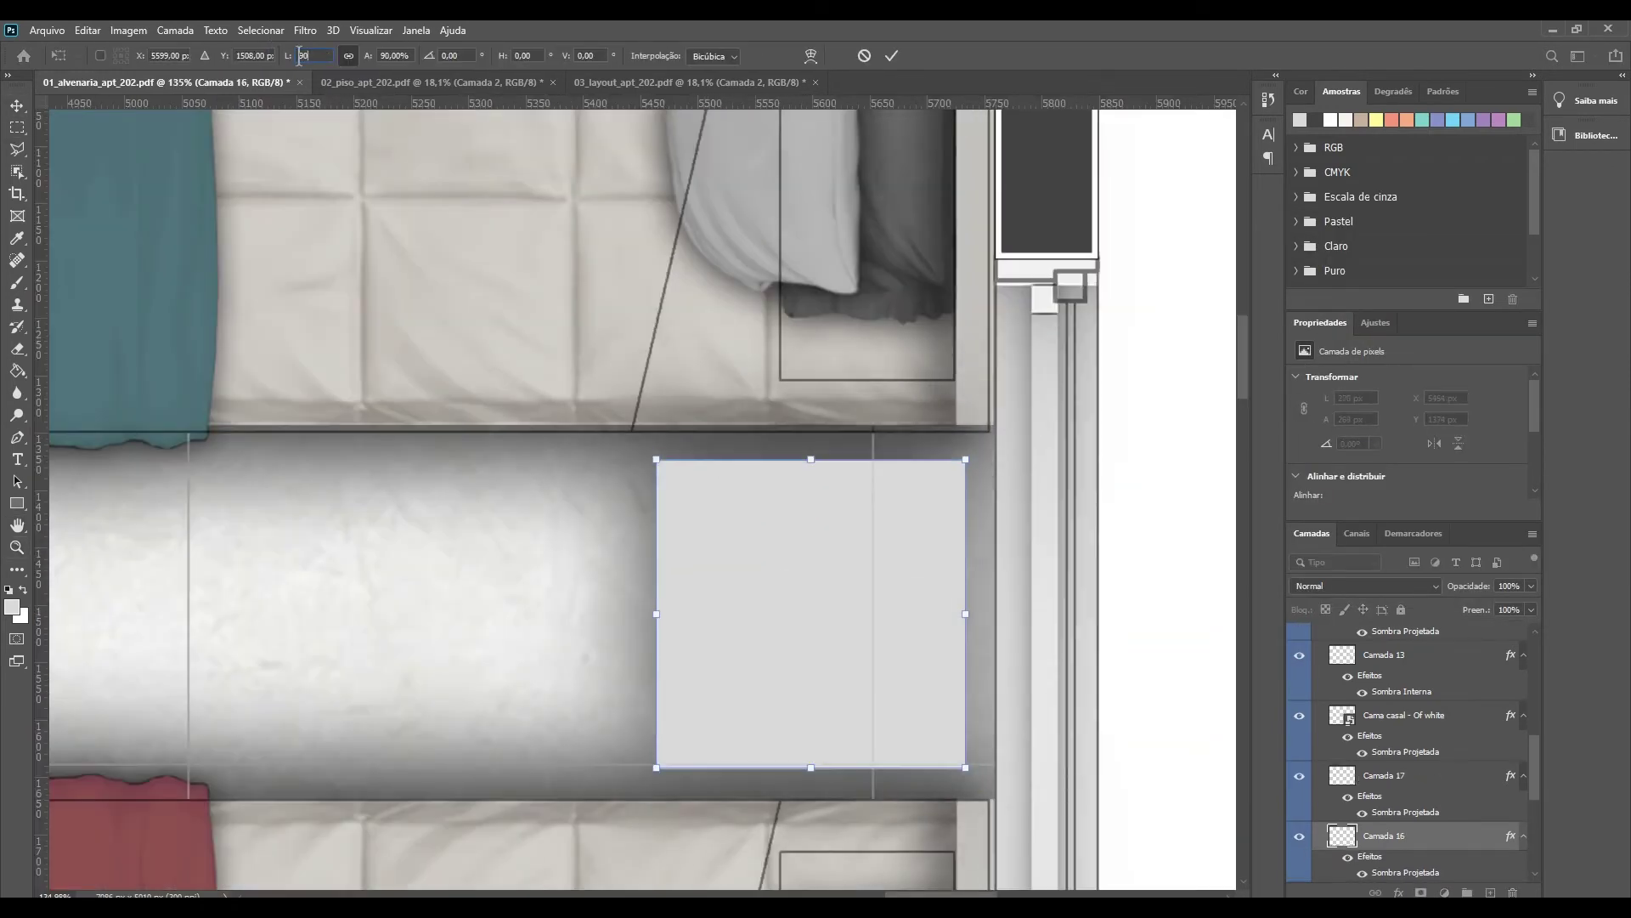
{"action": "left_click_drag", "start_coordinate": [841, 589], "coordinate": [843, 588]}
{"action": "key", "text": "z"}
Step: Drag the Tapete - 11 rug onto the small bedroom floor
{"action": "key", "text": "ctrl+0"}
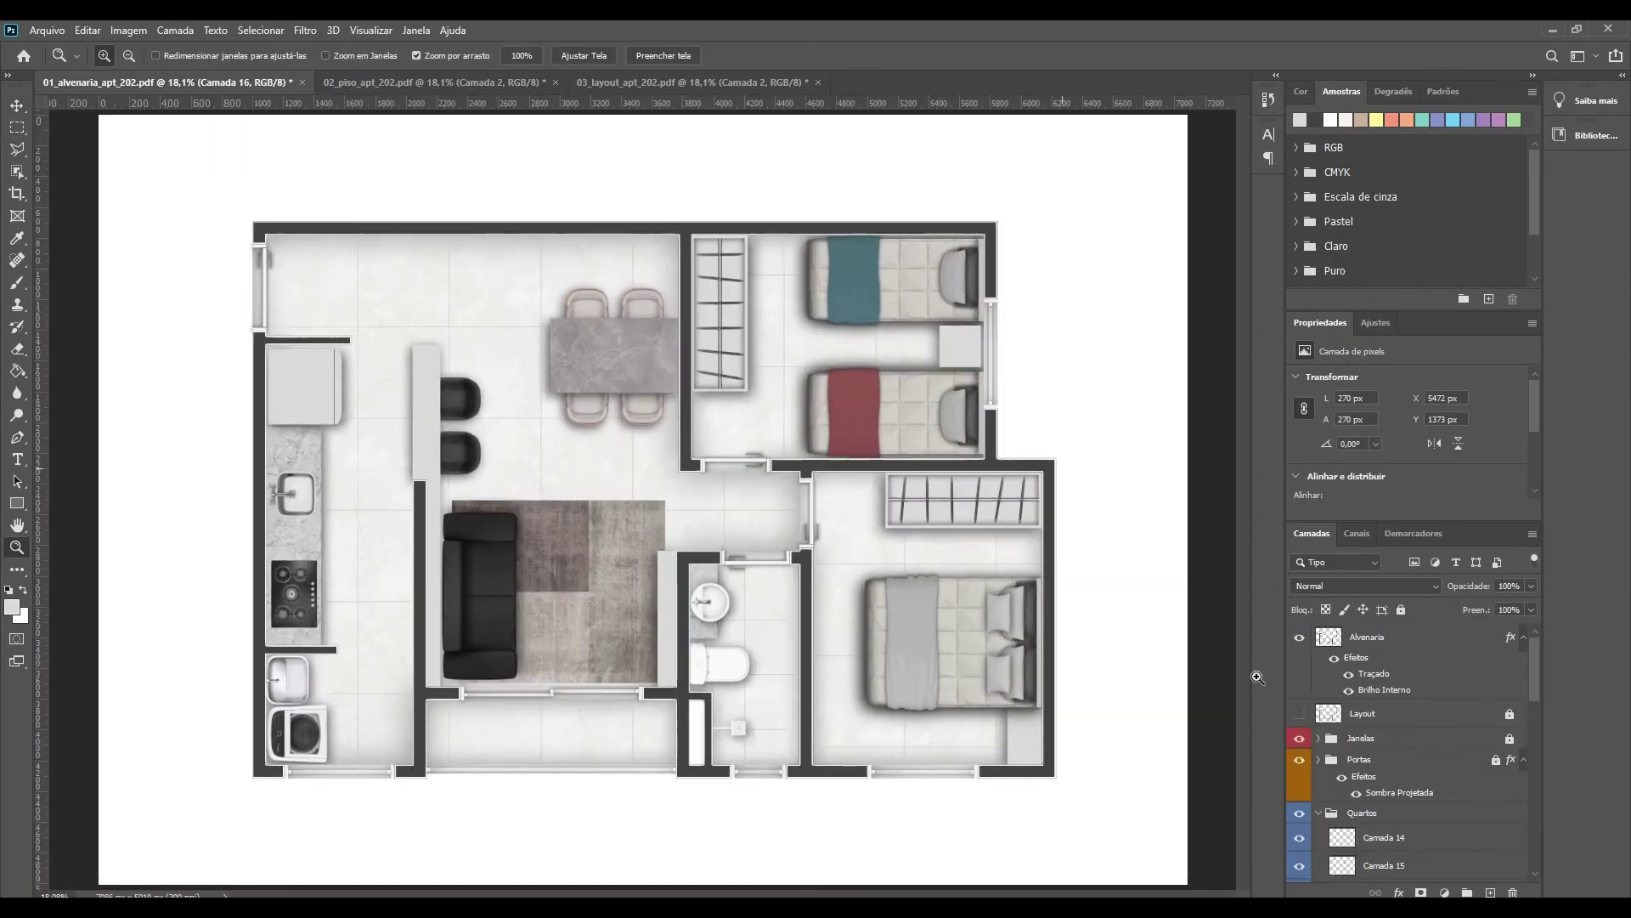
{"action": "left_click", "coordinate": [920, 329]}
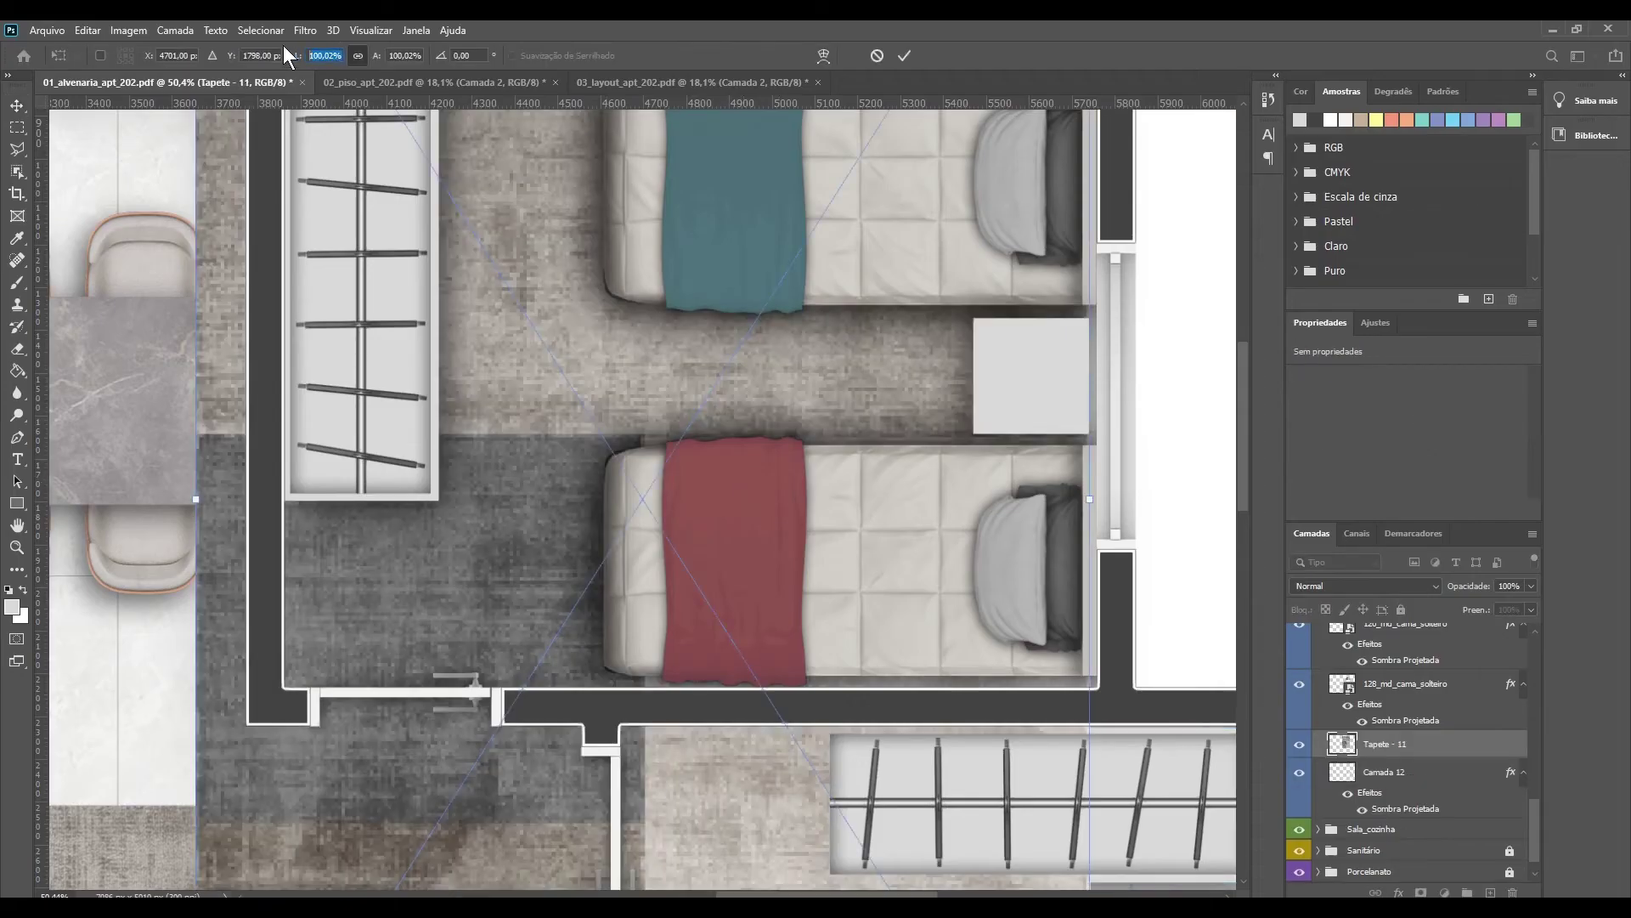
{"action": "mouse_move", "coordinate": [609, 233]}
{"action": "left_mouse_down"}
{"action": "mouse_move", "coordinate": [660, 287]}
{"action": "mouse_move", "coordinate": [459, 702]}
{"action": "left_mouse_up"}
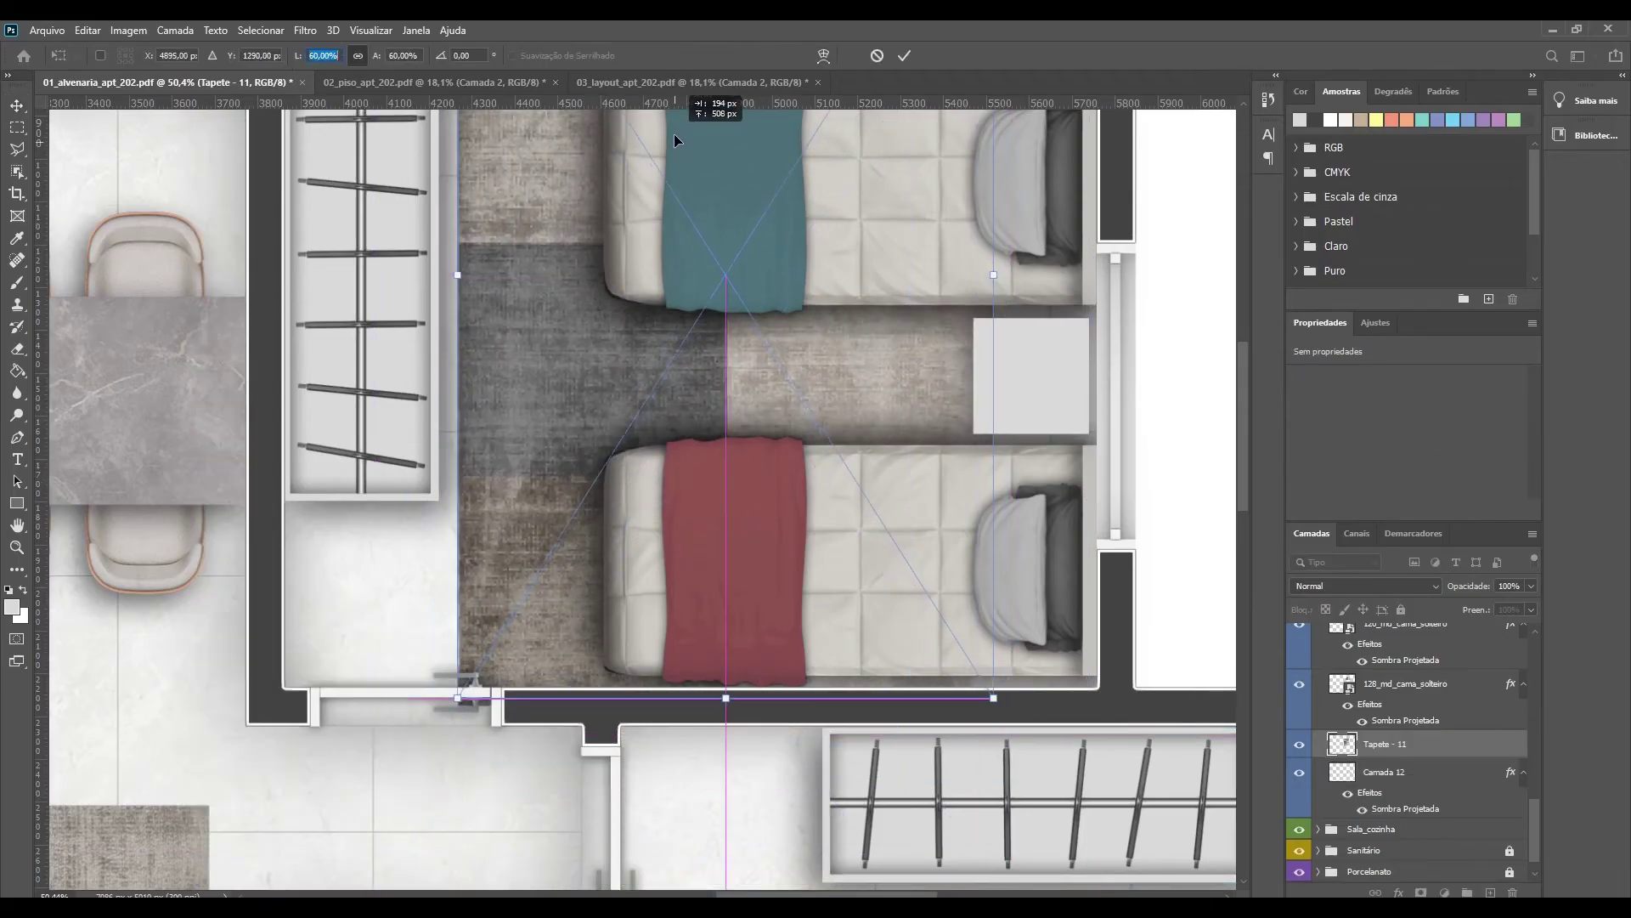
Step: Rotate the Tapete - 11 rug 90° and position it between the single beds
{"action": "left_click", "coordinate": [904, 55]}
{"action": "left_click_drag", "start_coordinate": [977, 477], "coordinate": [805, 478]}
{"action": "left_click_drag", "start_coordinate": [756, 421], "coordinate": [977, 421]}
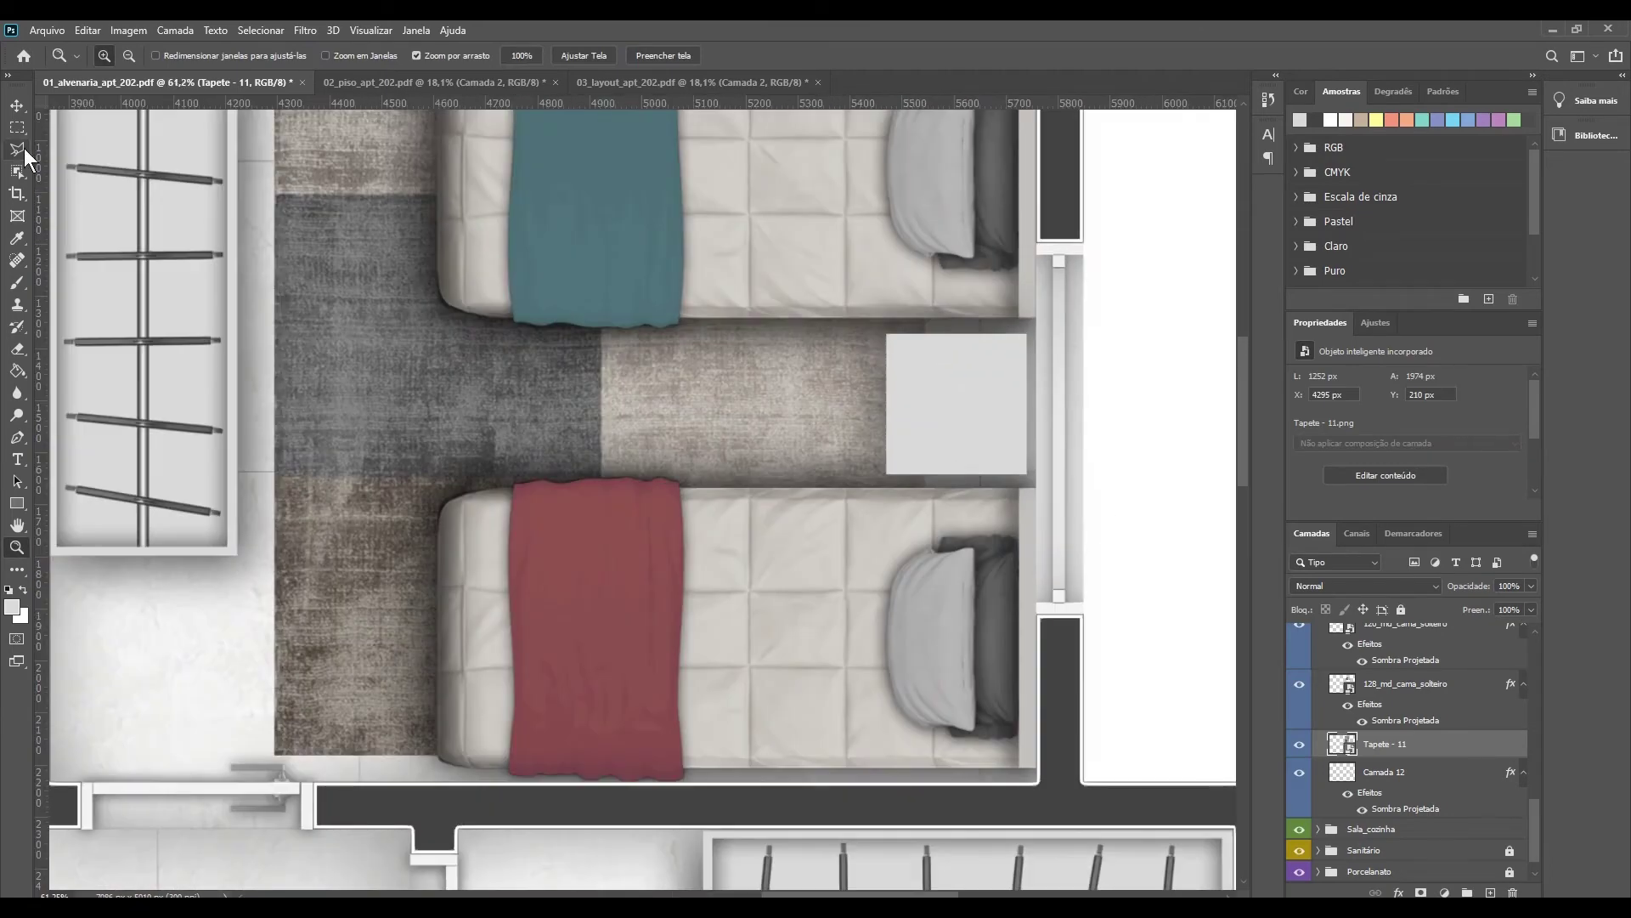
{"action": "right_click", "coordinate": [310, 374]}
{"action": "left_click", "coordinate": [365, 536]}
{"action": "left_click_drag", "start_coordinate": [601, 363], "coordinate": [408, 378]}
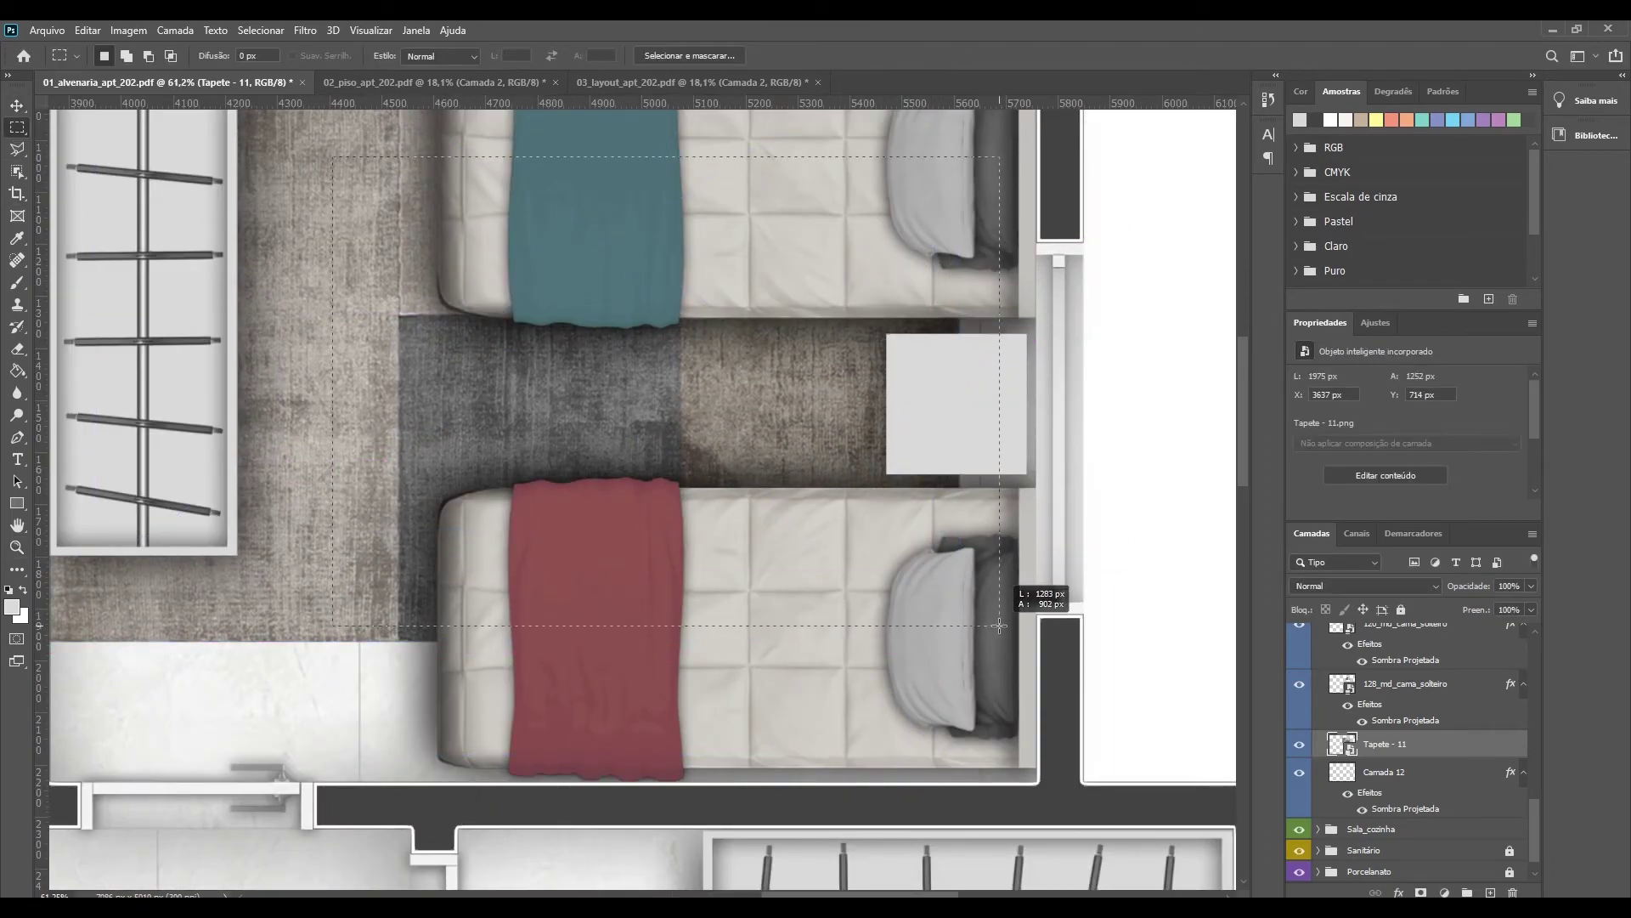
{"action": "left_click_drag", "start_coordinate": [486, 335], "coordinate": [535, 334]}
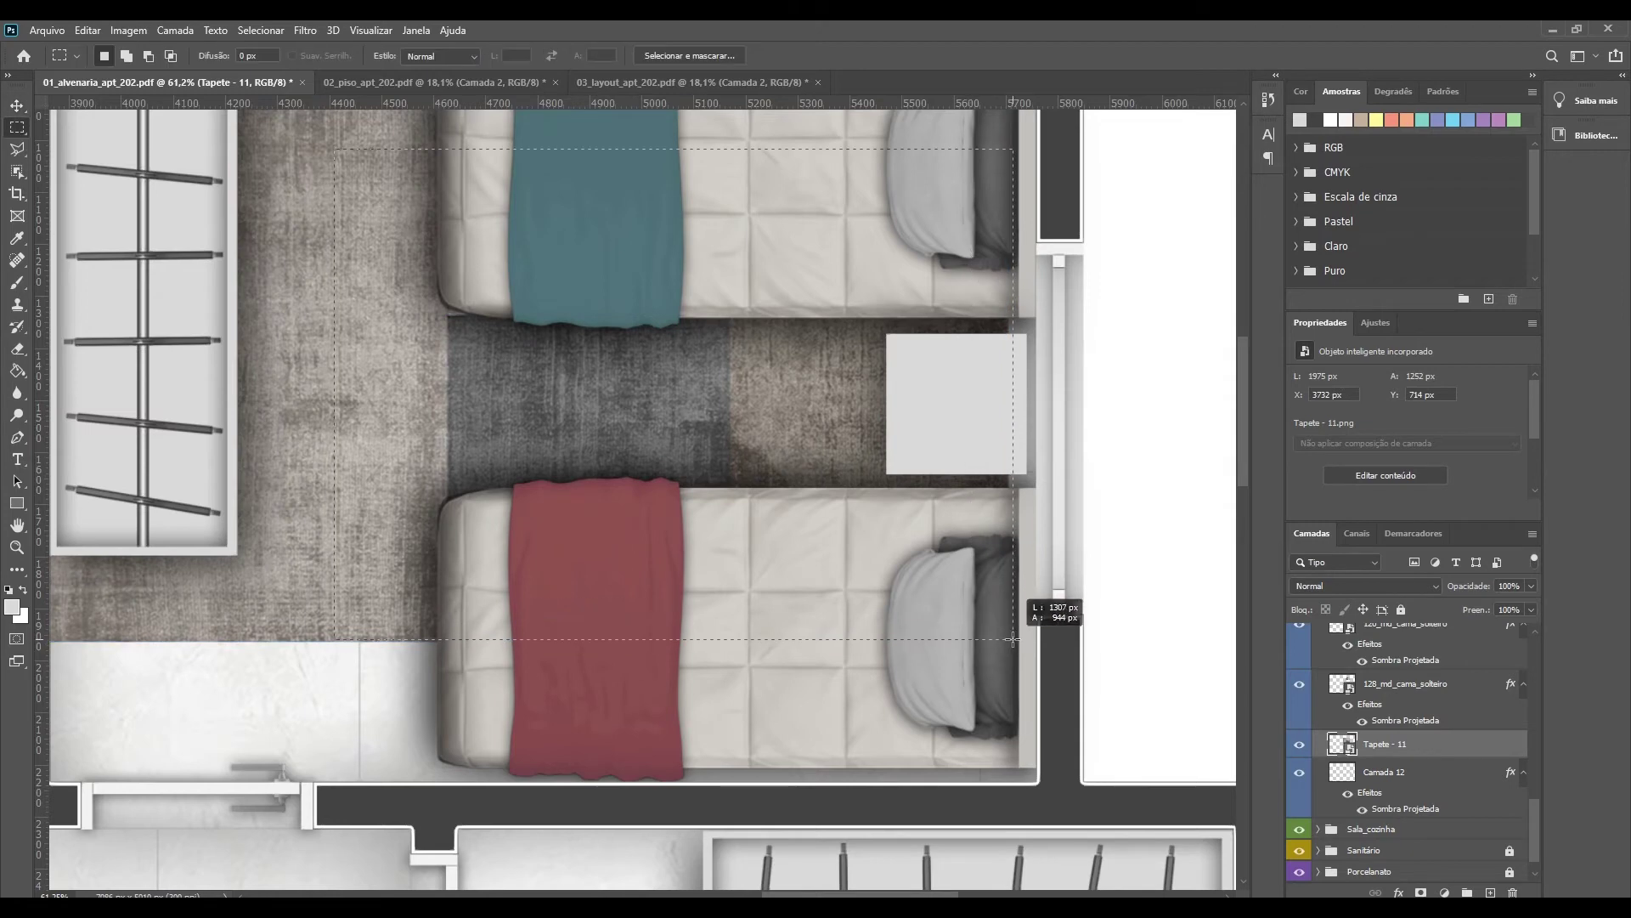
Step: Copy a rug piece to a new layer and move it under the single beds
{"action": "key", "text": "ctrl+0"}
{"action": "key", "text": "ctrl+j"}
{"action": "left_click_drag", "start_coordinate": [783, 600], "coordinate": [935, 552]}
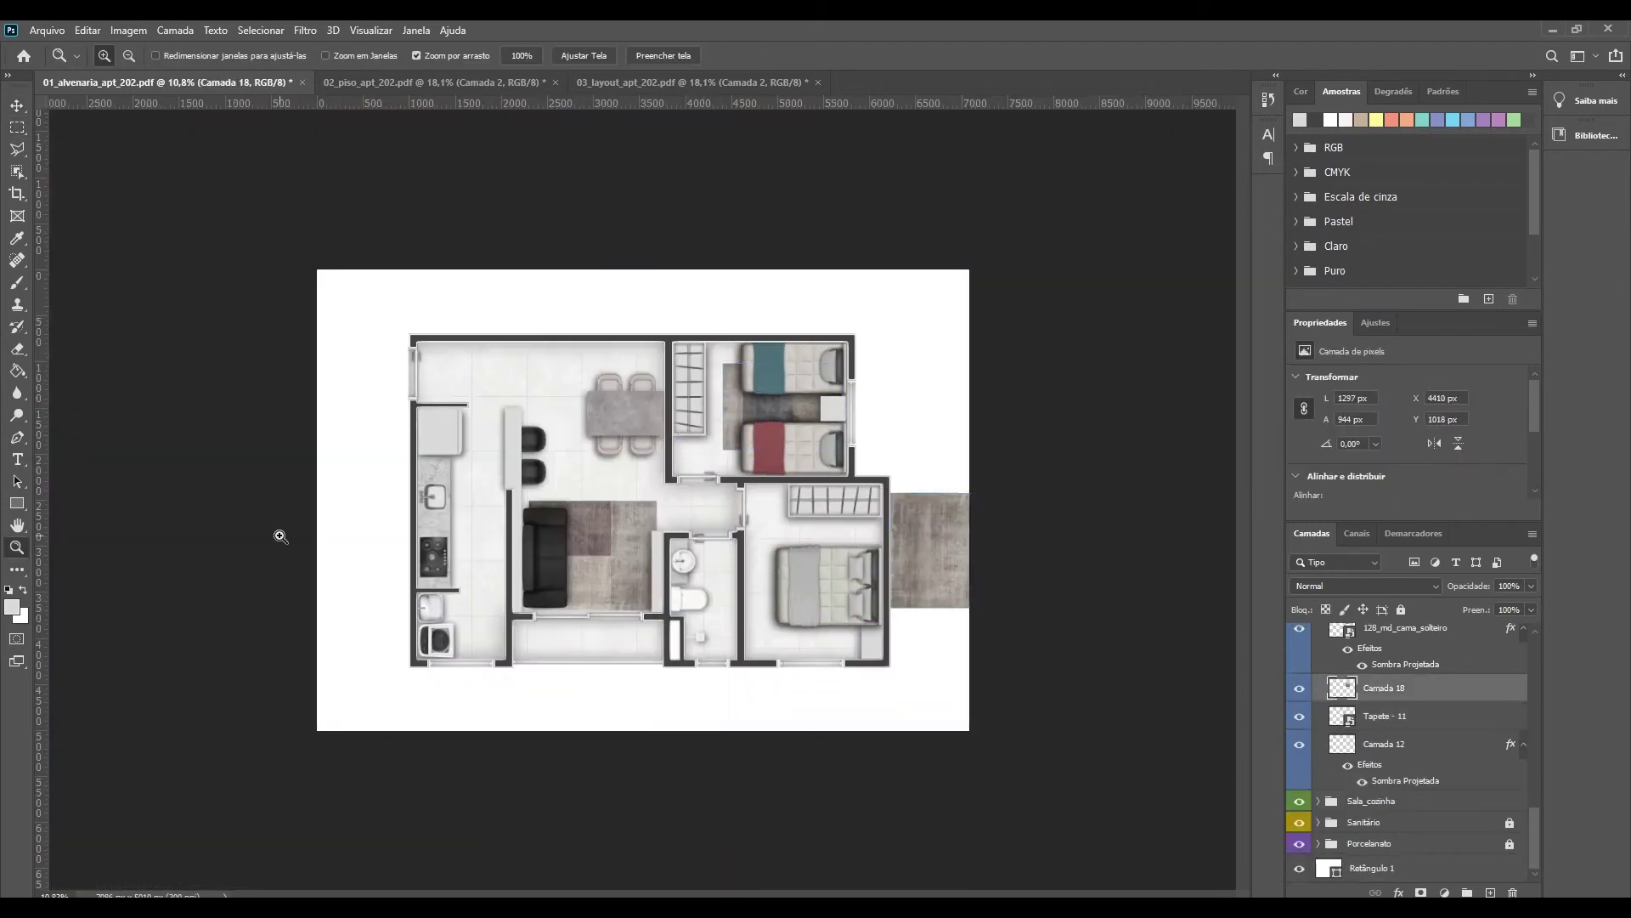
{"action": "scroll", "coordinate": [281, 554], "scroll_direction": "up", "scroll_amount": 5}
{"action": "left_click_drag", "start_coordinate": [571, 395], "coordinate": [565, 395]}
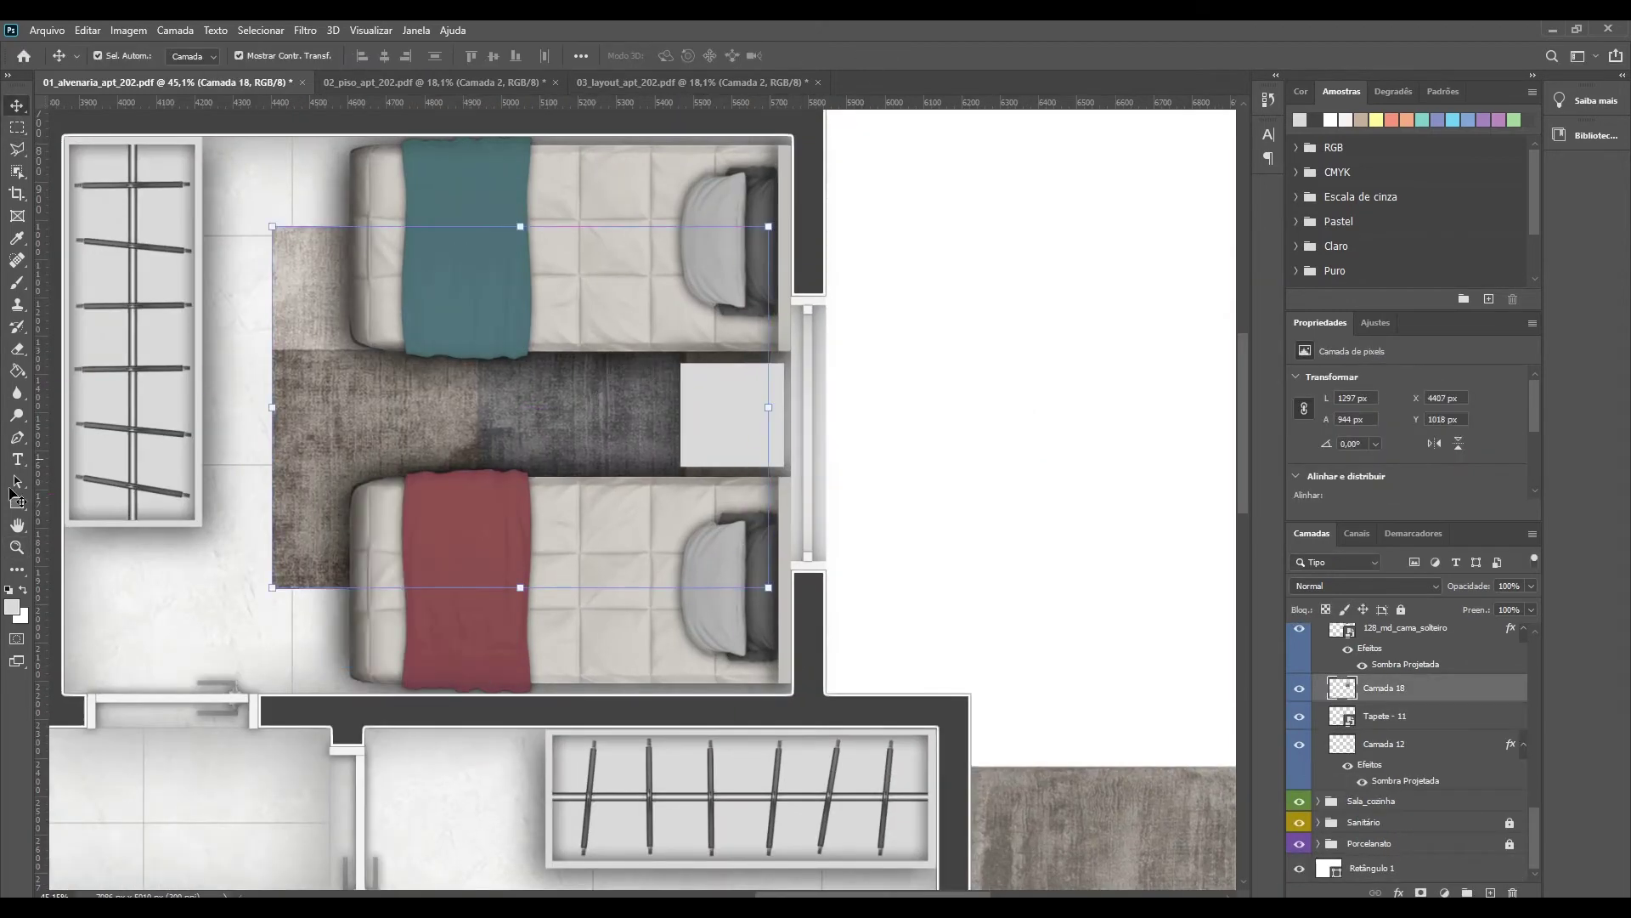
{"action": "key", "text": "z"}
{"action": "key", "text": "ctrl+0"}
{"action": "left_click", "coordinate": [663, 55]}
Step: Move the remaining rug into the double bedroom and copy a selected area to a new layer
{"action": "key", "text": "v"}
{"action": "left_click_drag", "start_coordinate": [1215, 571], "coordinate": [934, 549]}
{"action": "scroll", "coordinate": [934, 549], "scroll_direction": "up", "scroll_amount": 5}
{"action": "left_click_drag", "start_coordinate": [615, 210], "coordinate": [143, 146]}
{"action": "key", "text": "m"}
{"action": "scroll", "coordinate": [466, 237], "scroll_direction": "up", "scroll_amount": 2}
{"action": "key", "text": "ctrl+j"}
{"action": "scroll", "coordinate": [694, 301], "scroll_direction": "down", "scroll_amount": 5}
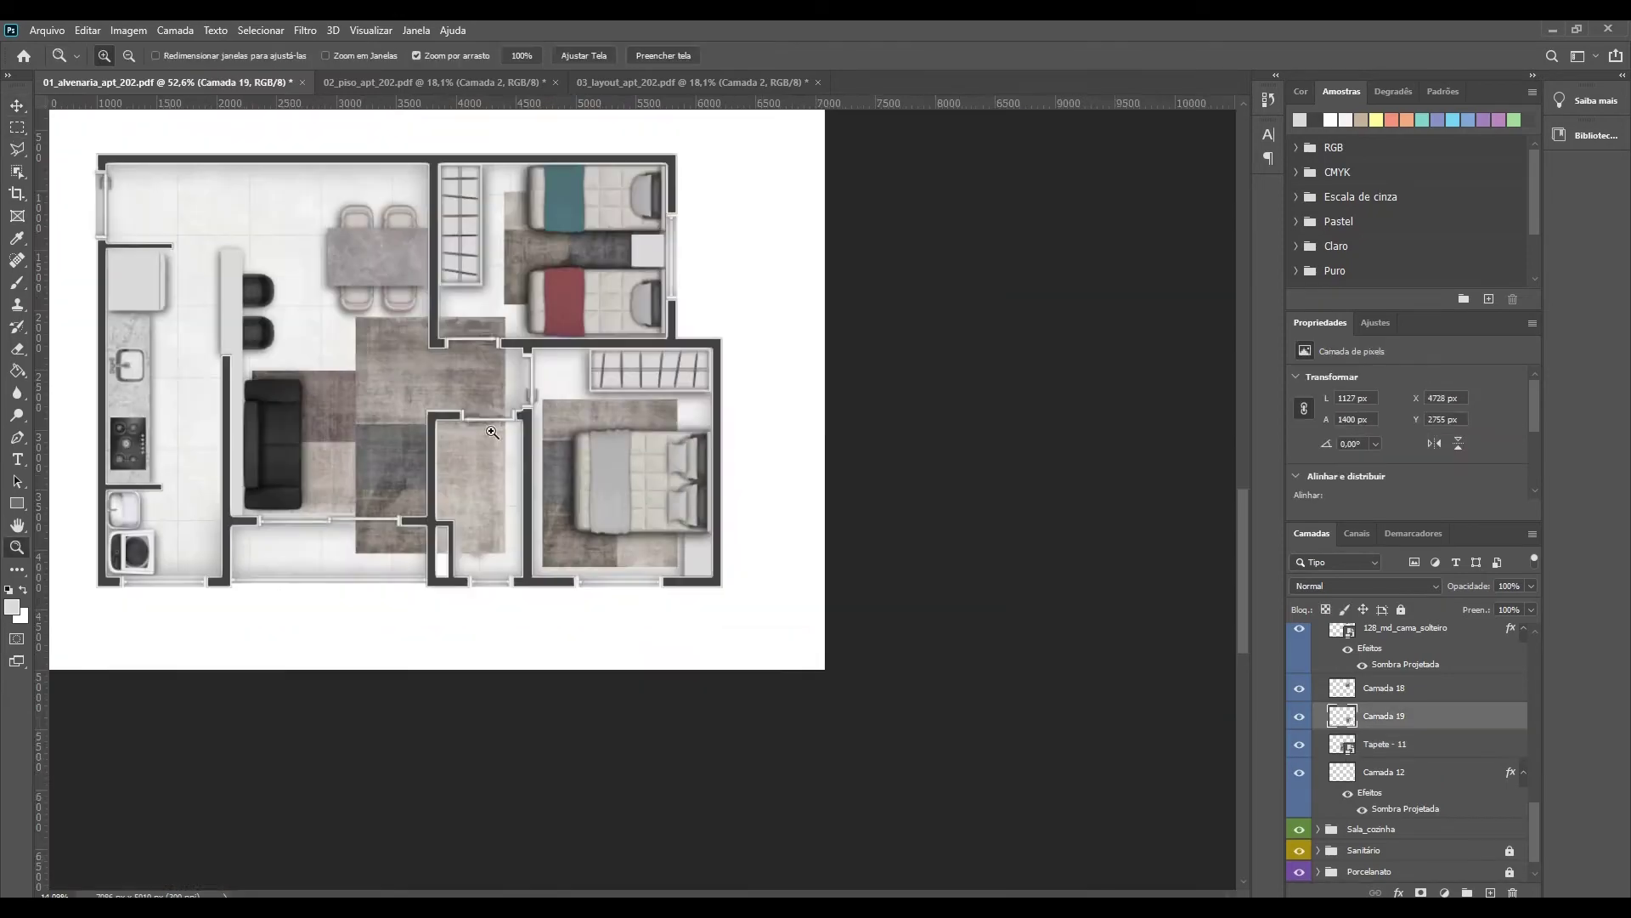
{"action": "scroll", "coordinate": [544, 383], "scroll_direction": "up", "scroll_amount": 3}
Step: Shrink the double bedroom rug slightly and move it under the double bed
{"action": "key", "text": "ctrl+t"}
{"action": "left_click_drag", "start_coordinate": [400, 286], "coordinate": [416, 297]}
{"action": "key", "text": "Return"}
{"action": "left_click_drag", "start_coordinate": [603, 336], "coordinate": [599, 327]}
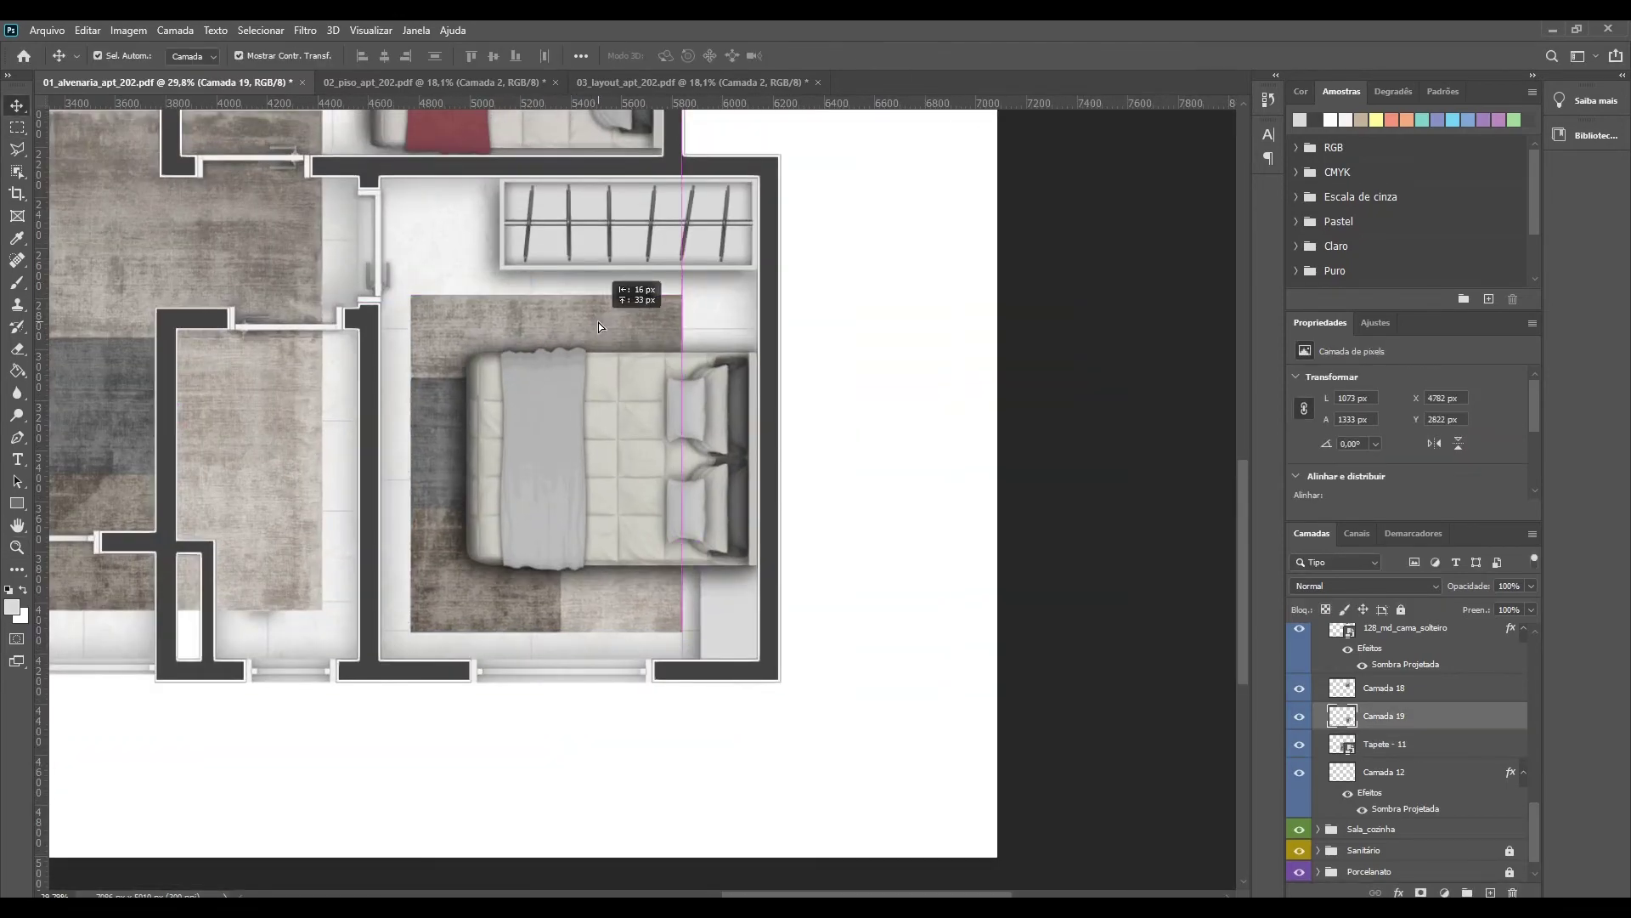
Step: Send the second nightstand layer beneath the rug layers
{"action": "left_click", "coordinate": [729, 610]}
{"action": "key", "text": "ctrl+t"}
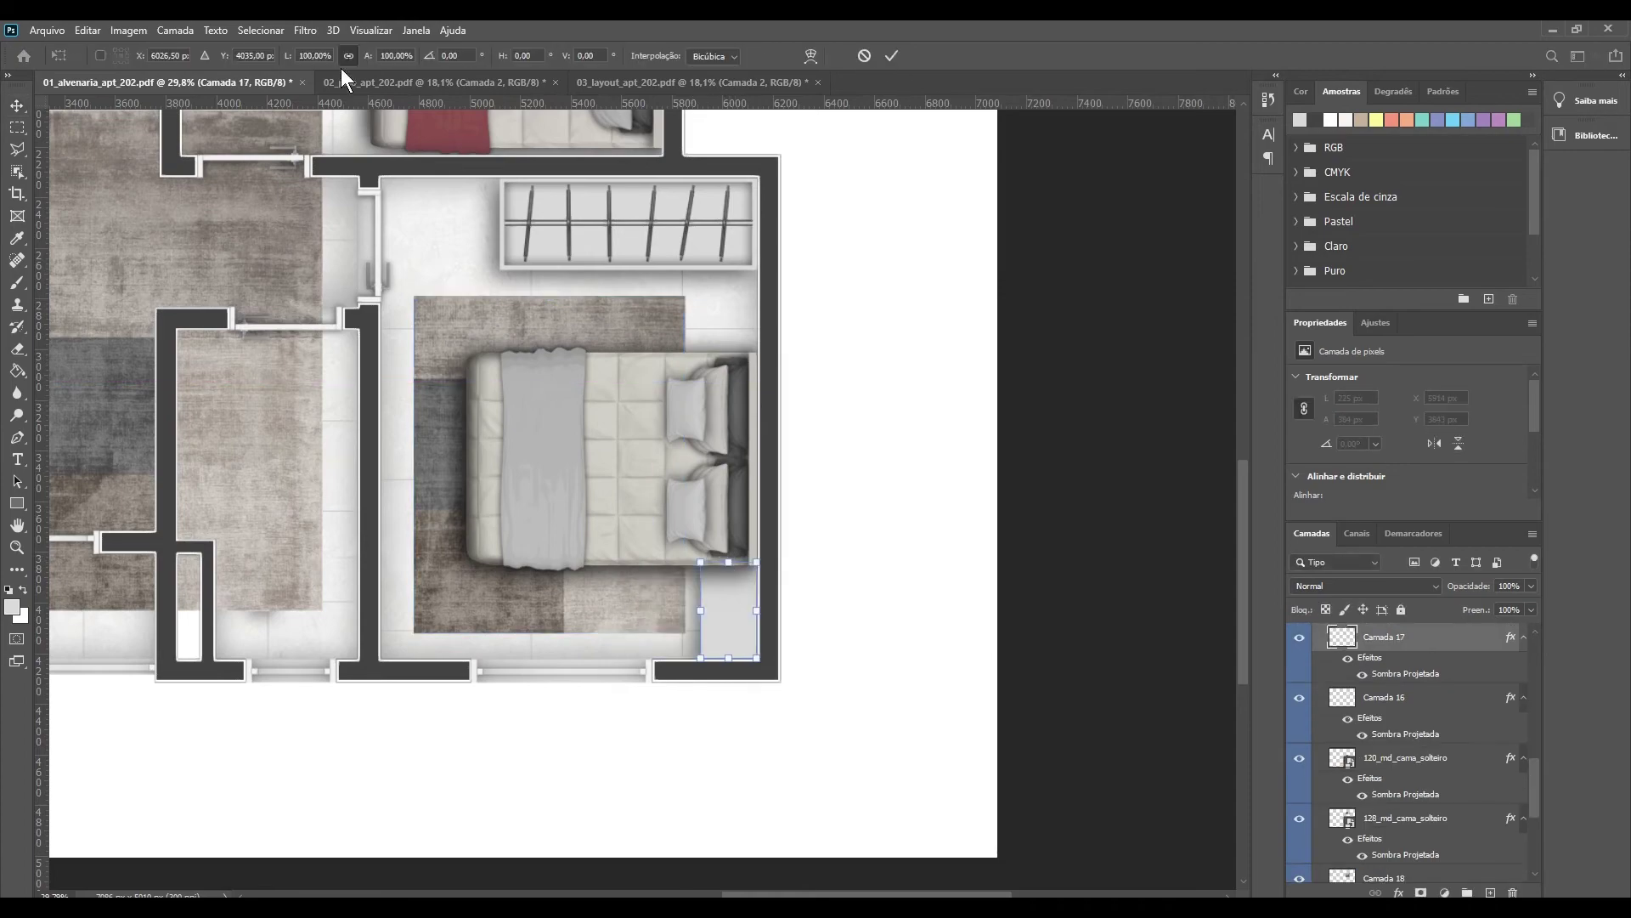
{"action": "left_click", "coordinate": [691, 276]}
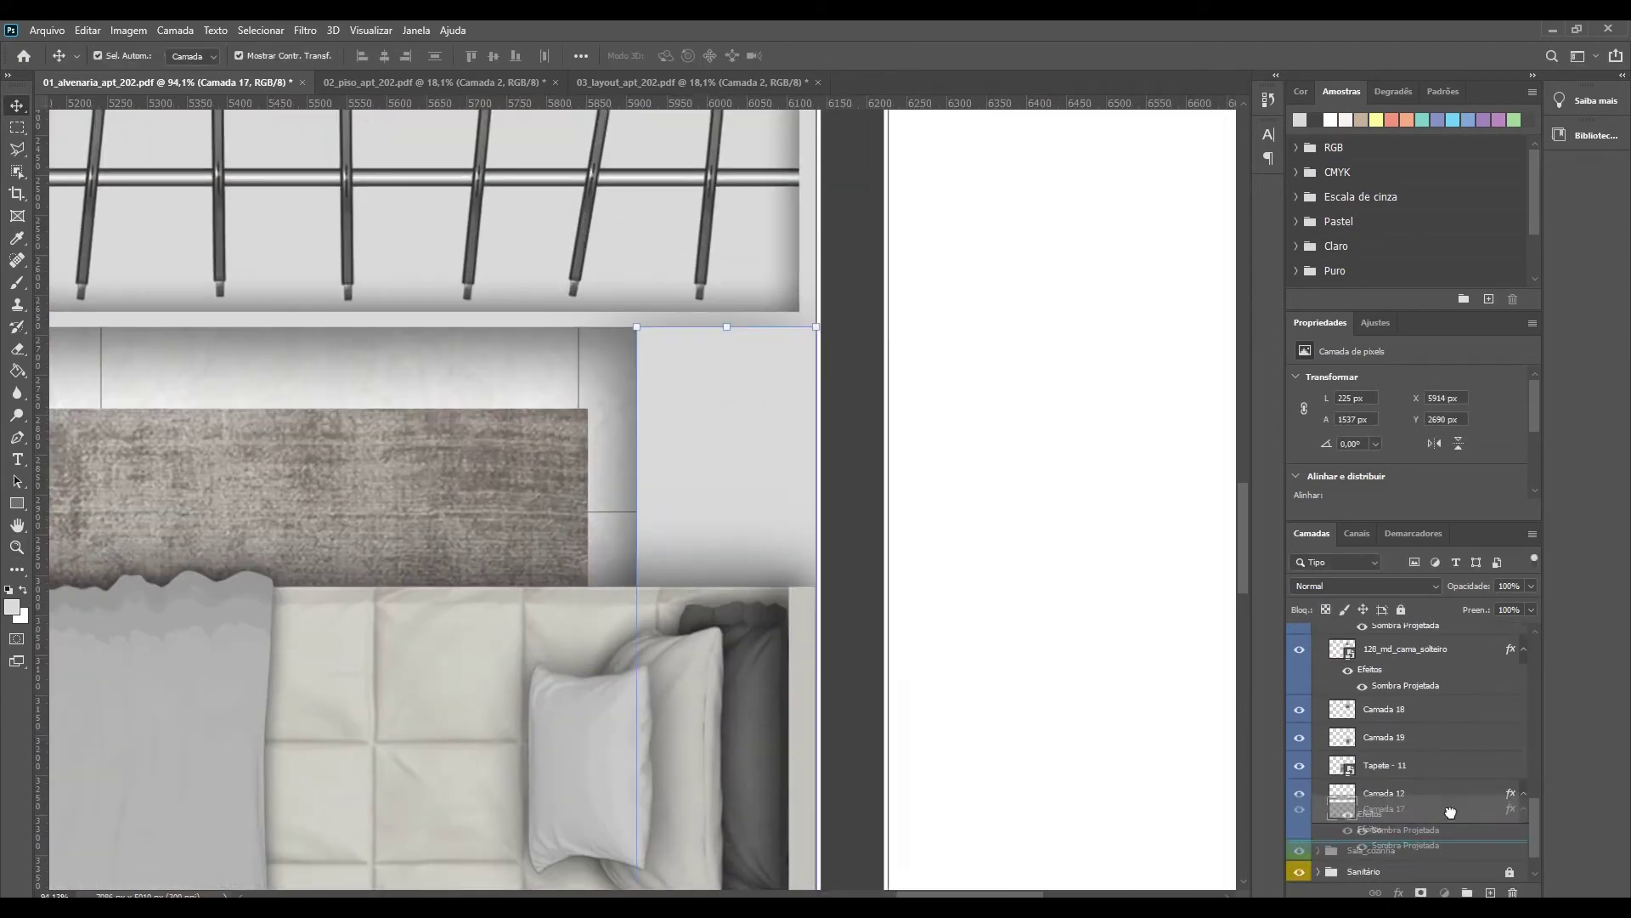
{"action": "key", "text": "ctrl+shift+bracketleft"}
{"action": "left_click", "coordinate": [1058, 554], "text": "alt"}
{"action": "key", "text": "v"}
{"action": "left_click", "coordinate": [794, 445]}
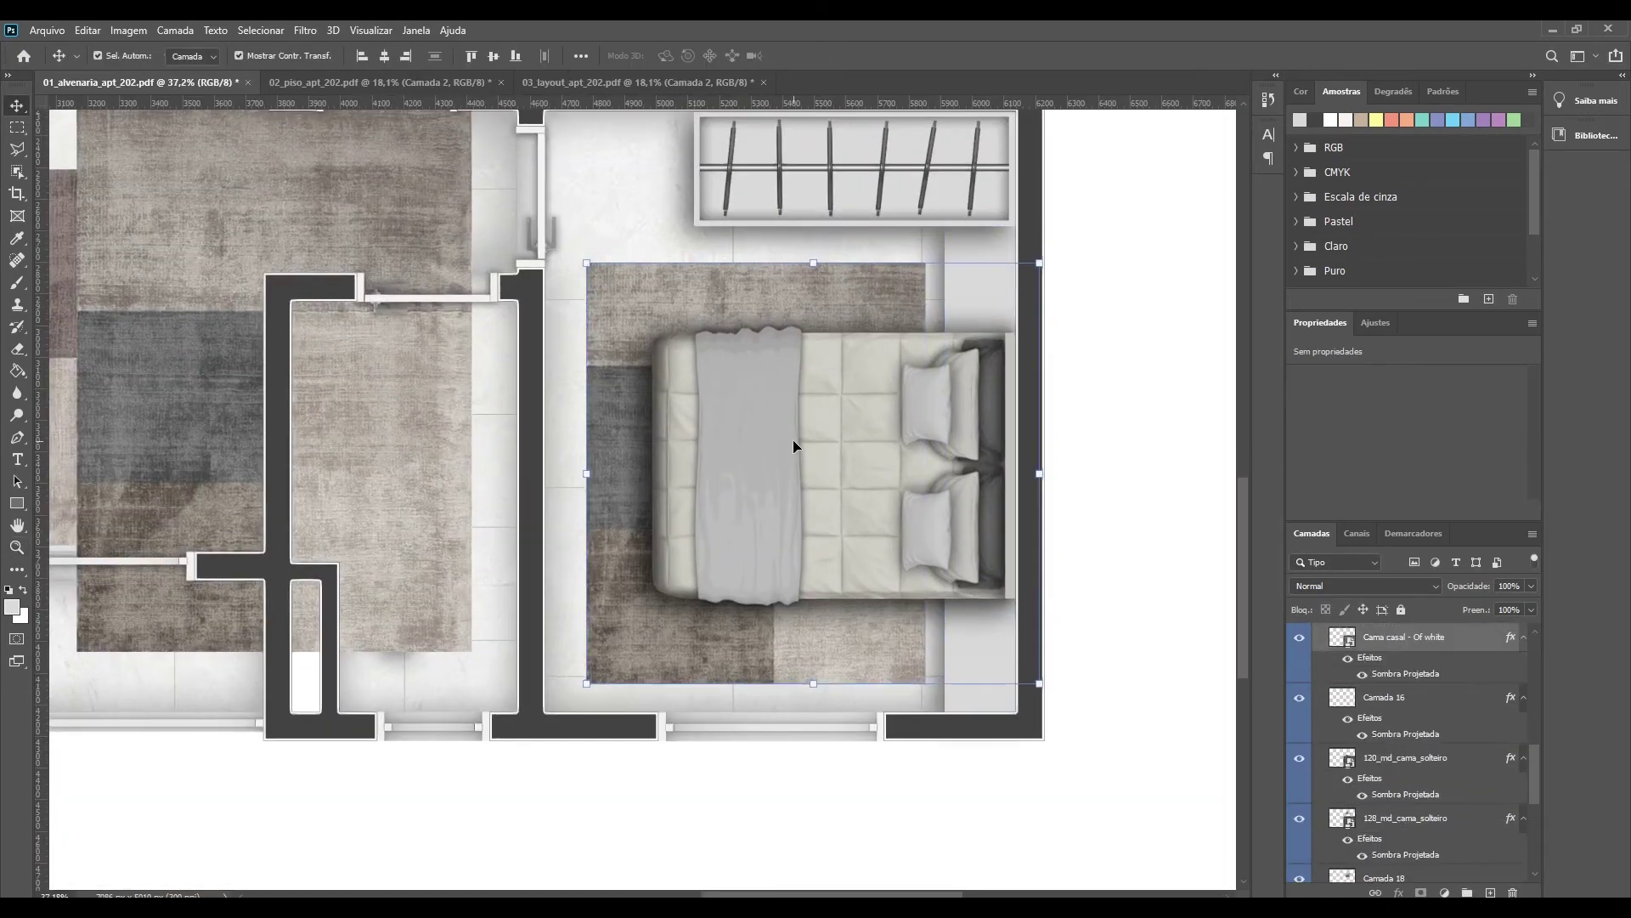
{"action": "key", "text": "ctrl+0"}
Step: Cut a leftover rug piece onto its own layer and place it over the small bedroom floor
{"action": "left_click_drag", "start_coordinate": [652, 530], "coordinate": [833, 268]}
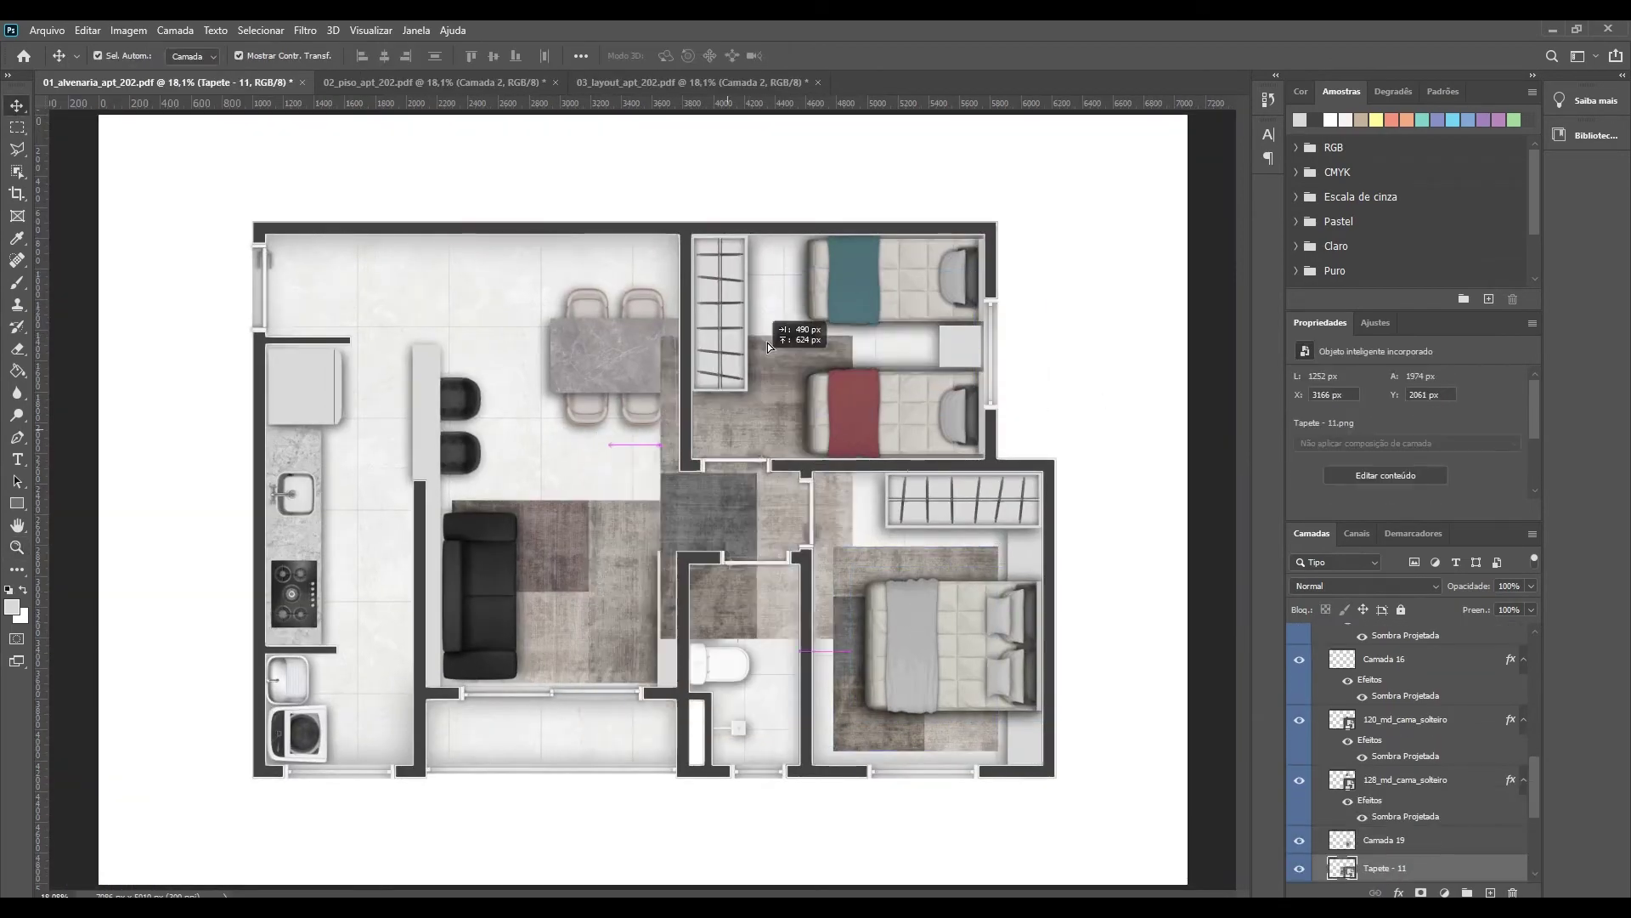
{"action": "scroll", "coordinate": [833, 267], "scroll_direction": "up", "scroll_amount": 4, "text": "alt"}
{"action": "scroll", "coordinate": [833, 268], "scroll_direction": "up", "scroll_amount": 1, "text": "alt"}
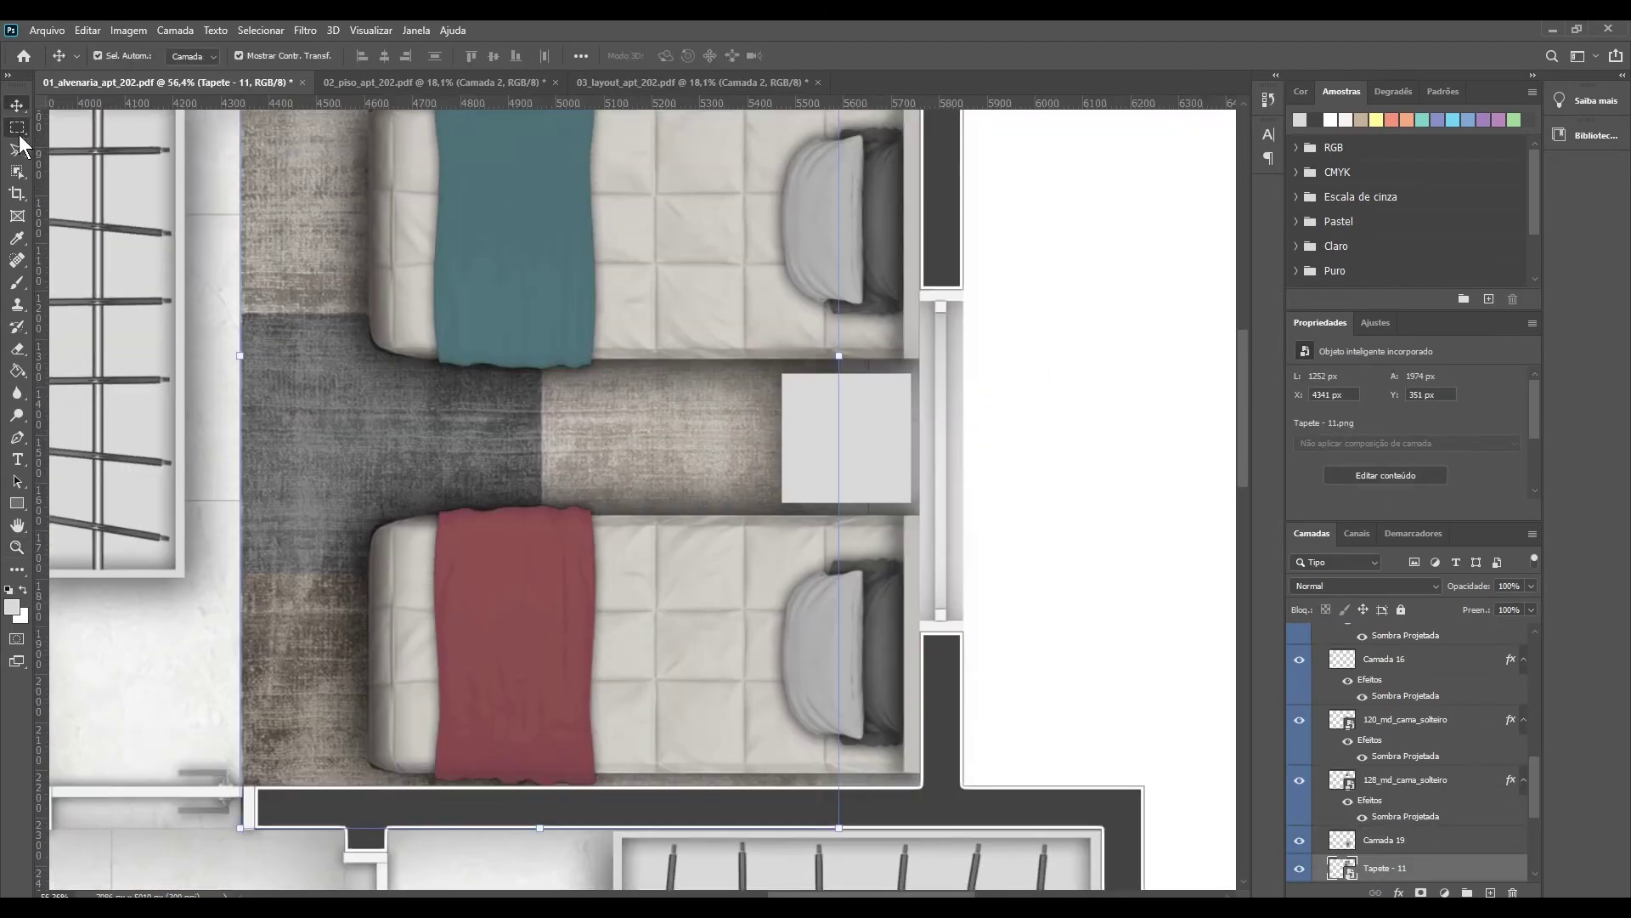
{"action": "left_click_drag", "start_coordinate": [651, 478], "coordinate": [624, 861]}
{"action": "scroll", "coordinate": [624, 801], "scroll_direction": "down", "scroll_amount": 2}
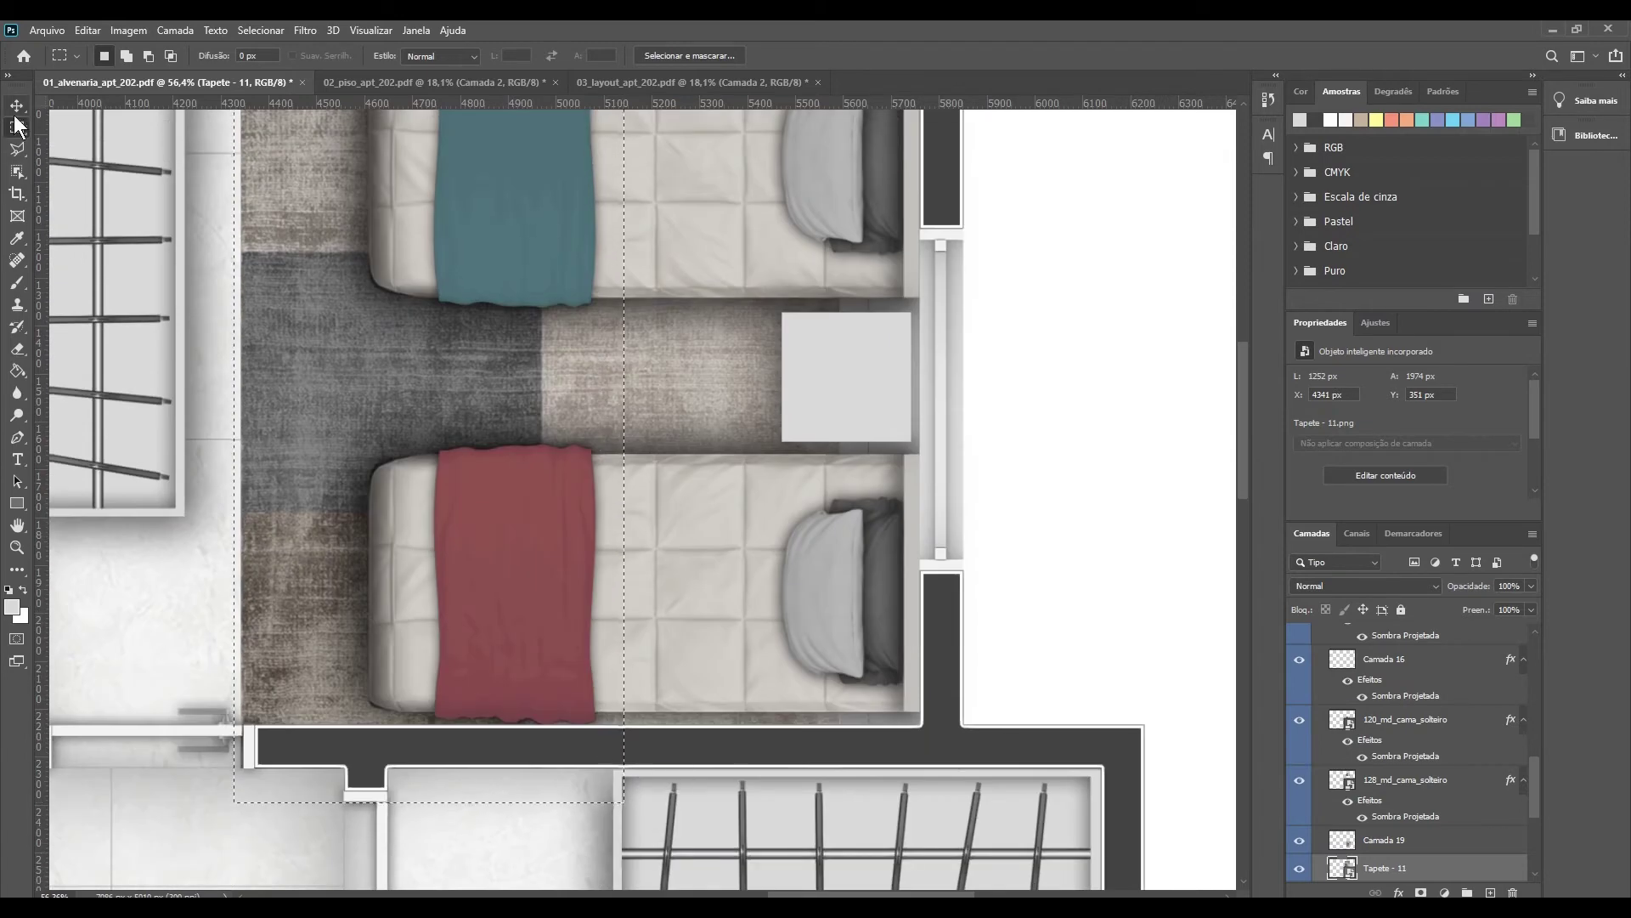
{"action": "key", "text": "ctrl+0"}
{"action": "key", "text": "ctrl+t"}
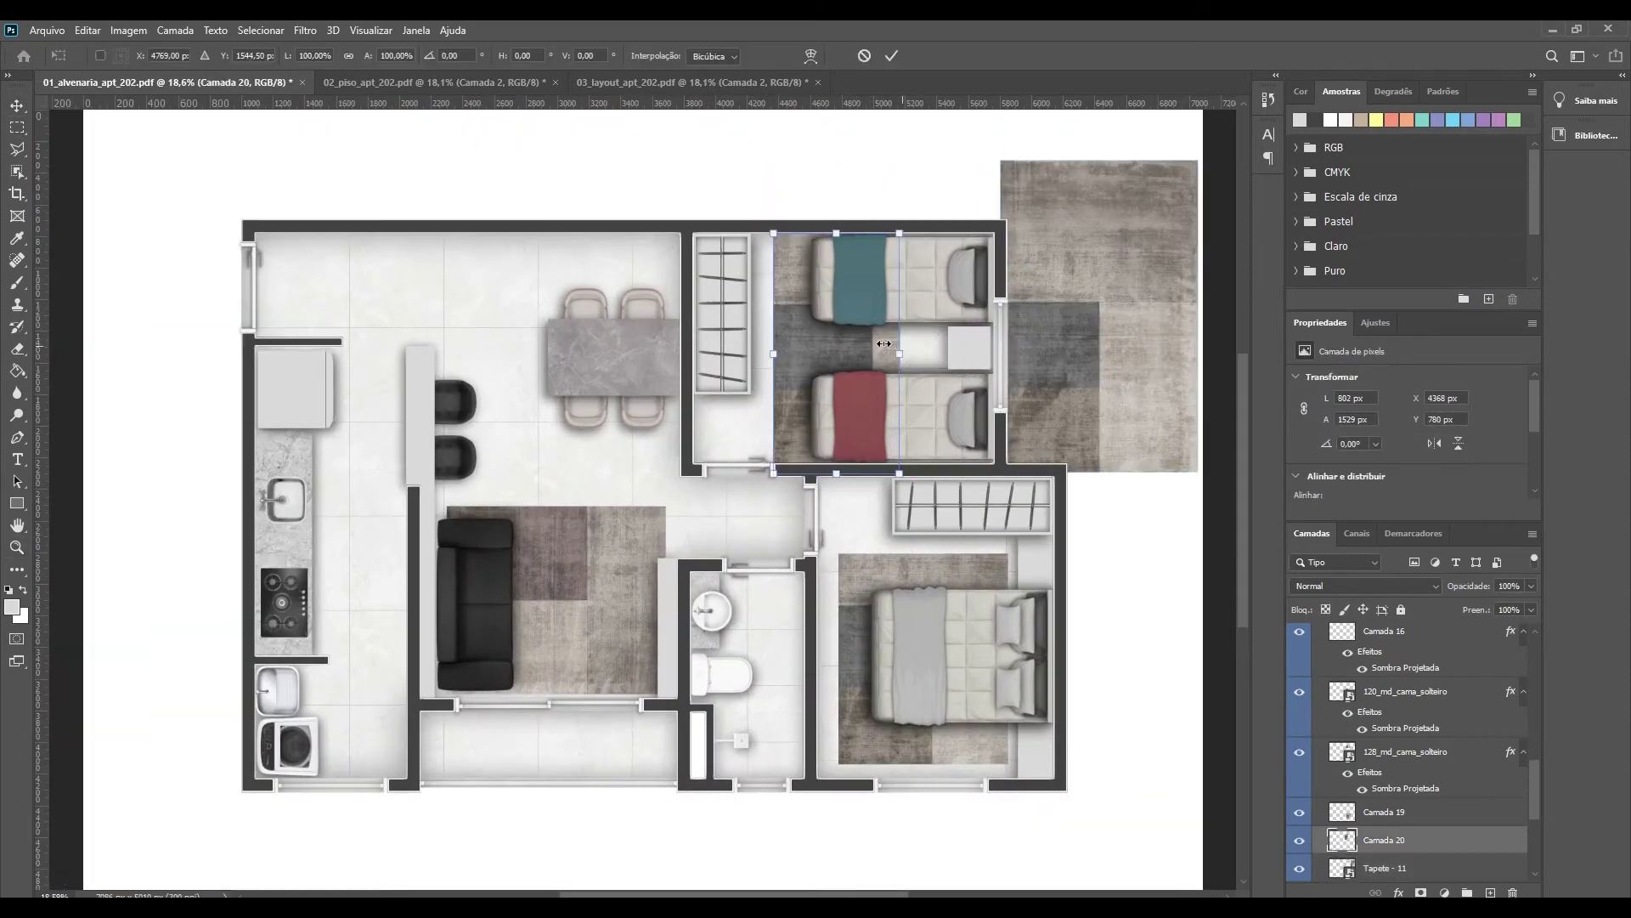
{"action": "left_click_drag", "start_coordinate": [860, 339], "coordinate": [868, 339]}
{"action": "key", "text": "Return"}
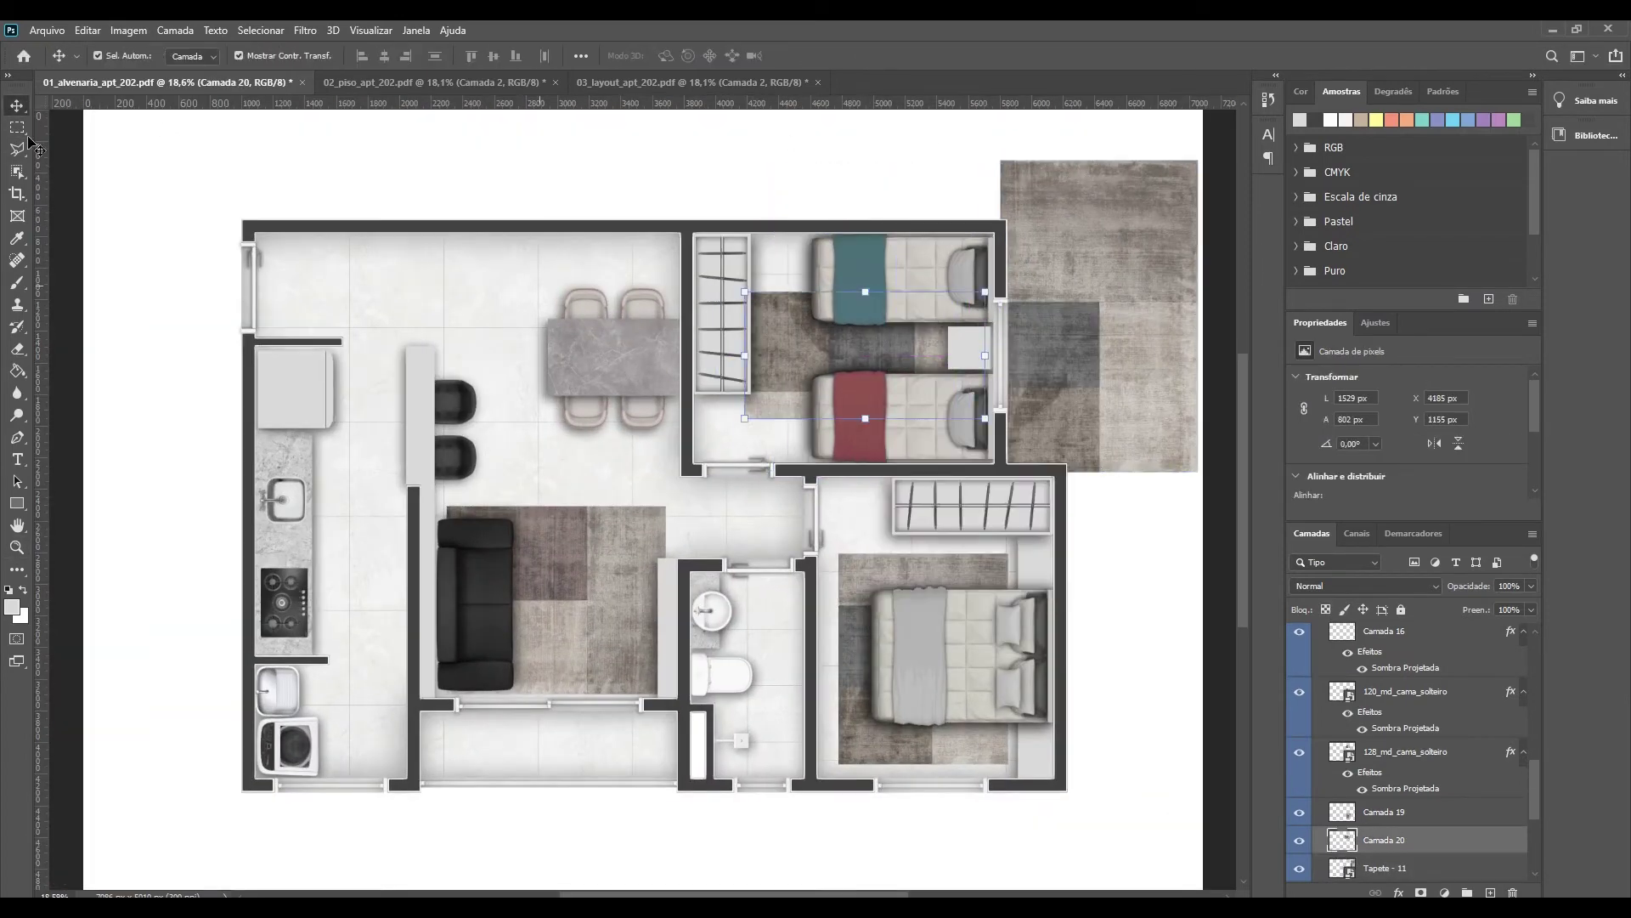
Step: Trim the rug overlapping the wardrobe, hide Tapete - 11, and mirror the rug between the beds
{"action": "key", "text": "m"}
{"action": "left_click_drag", "start_coordinate": [684, 205], "coordinate": [779, 602]}
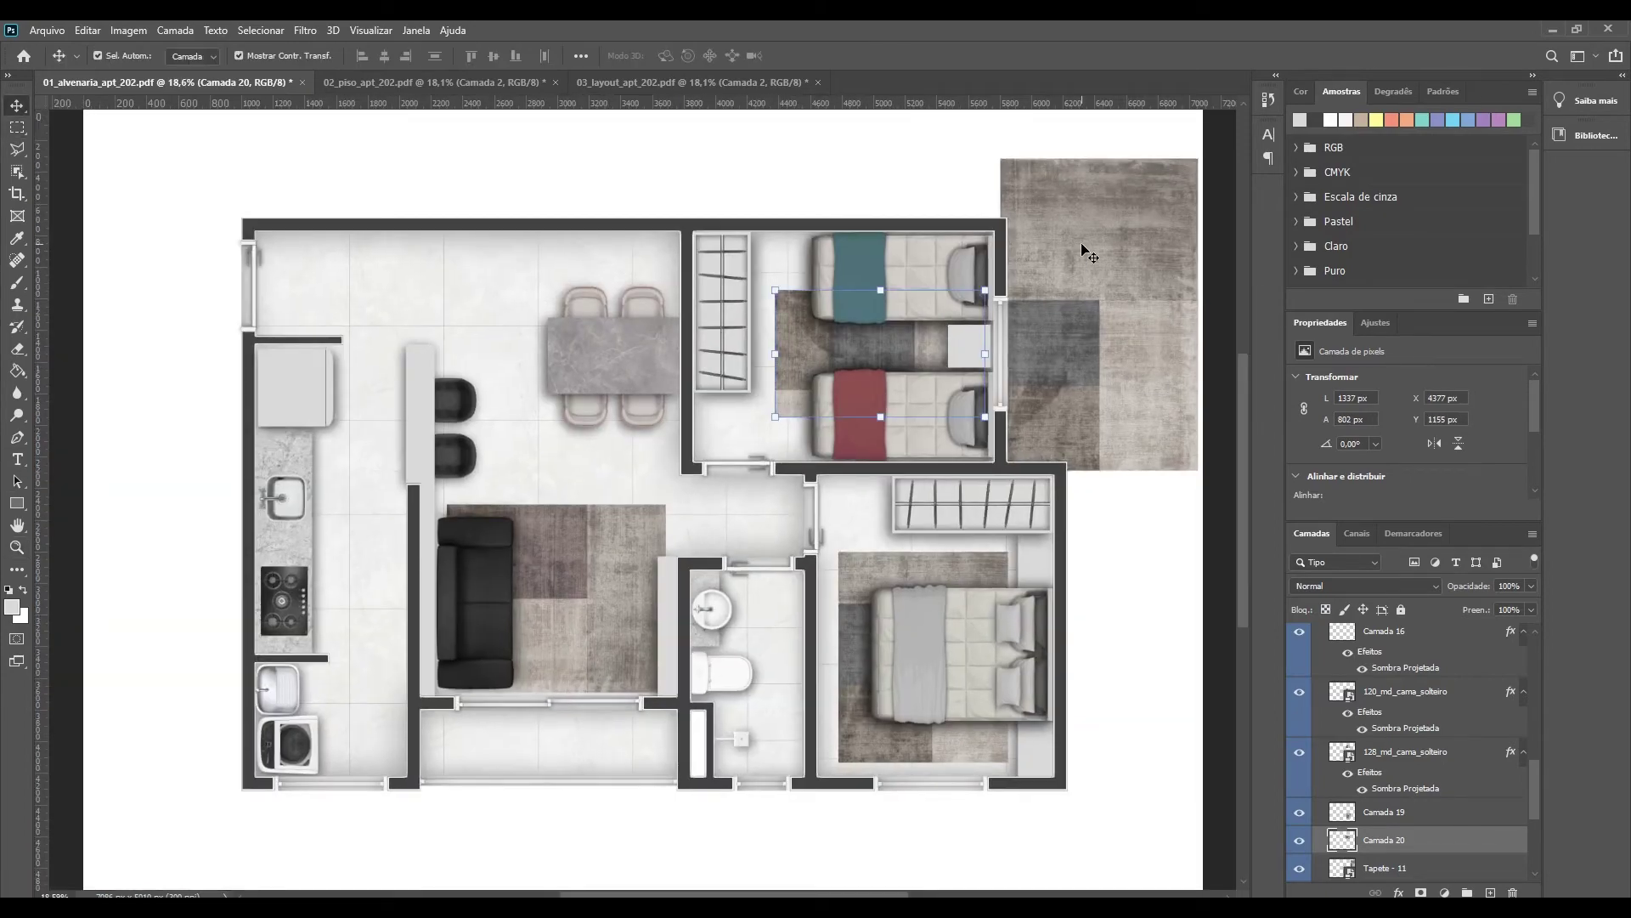
{"action": "left_click", "coordinate": [1300, 867]}
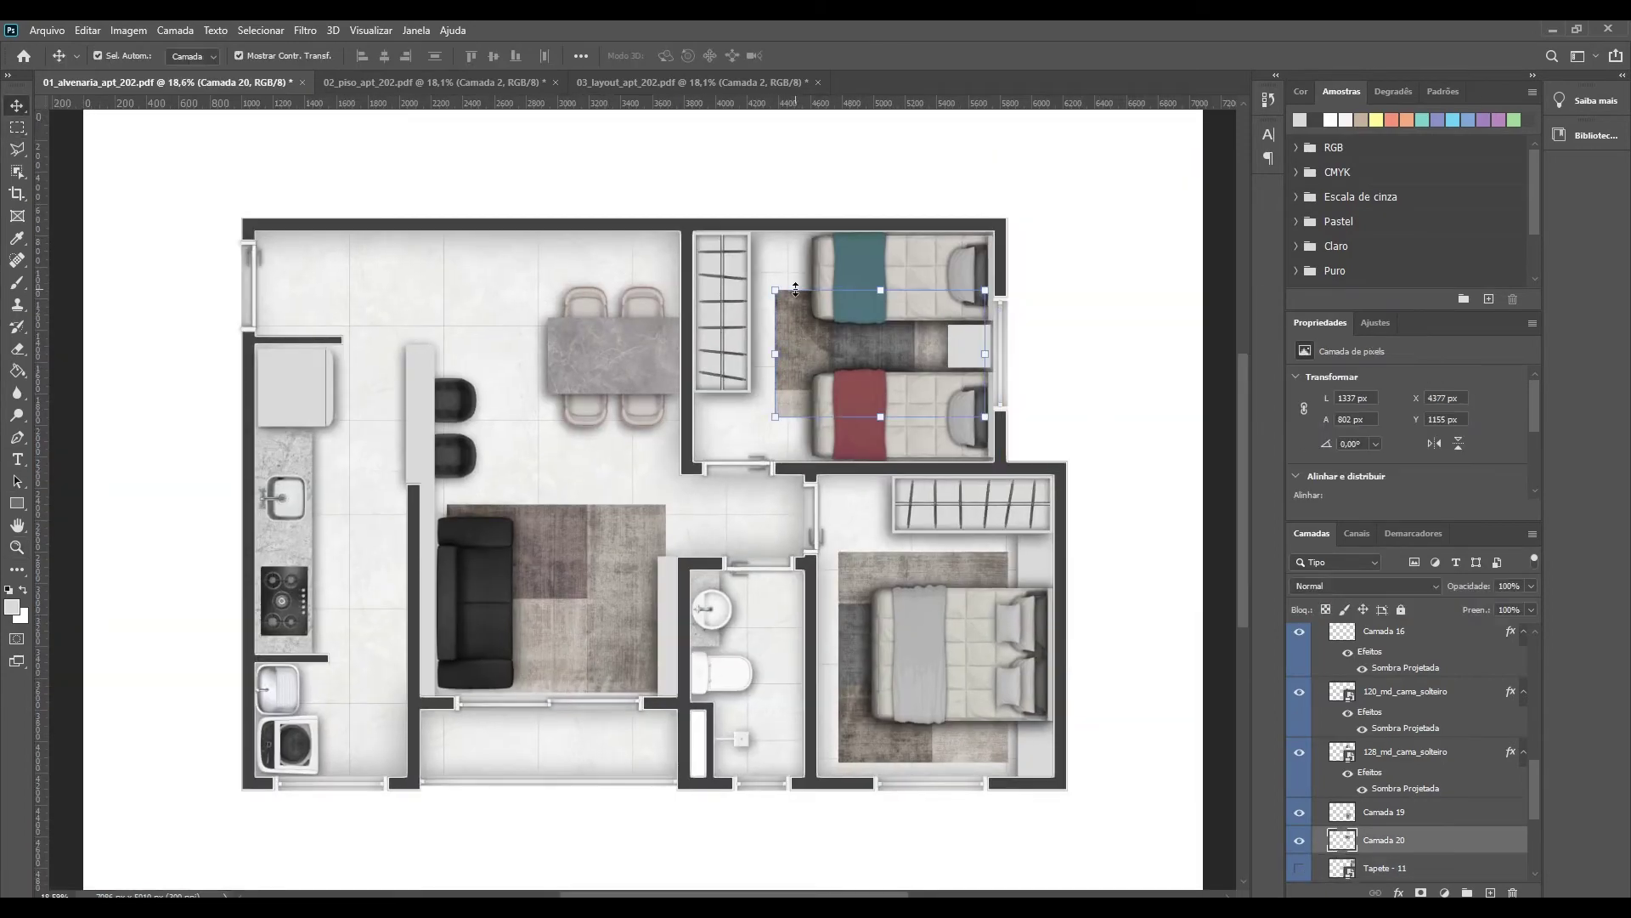
{"action": "key", "text": "ctrl+t"}
{"action": "key", "text": "z"}
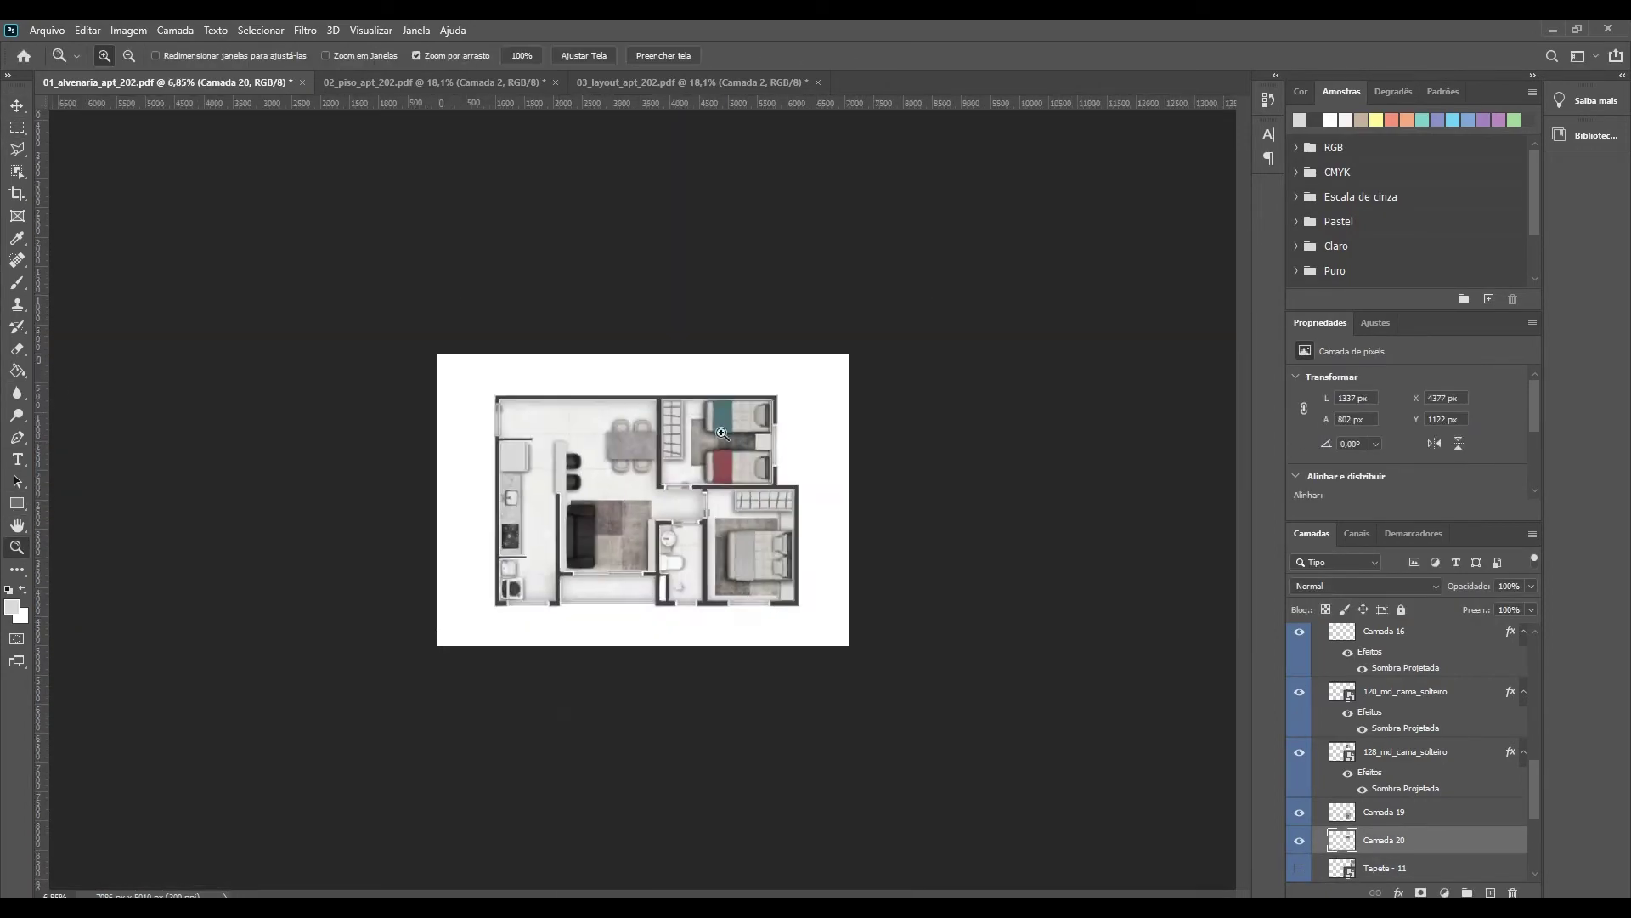
{"action": "scroll", "coordinate": [1445, 841], "scroll_direction": "up", "scroll_amount": 3}
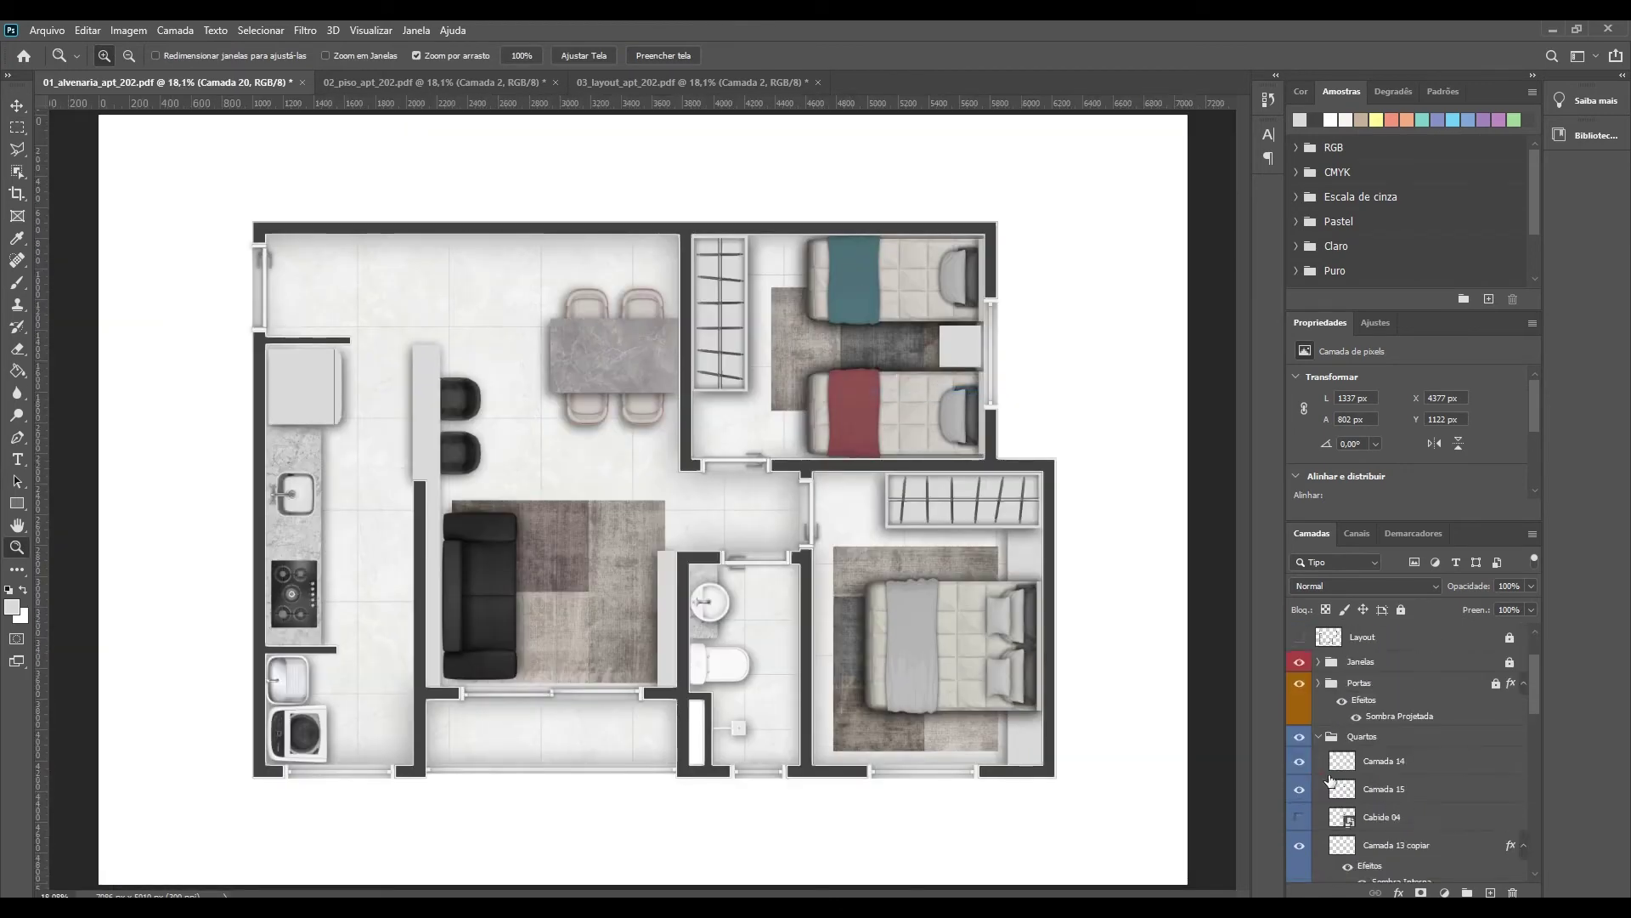
{"action": "left_click", "coordinate": [1318, 779]}
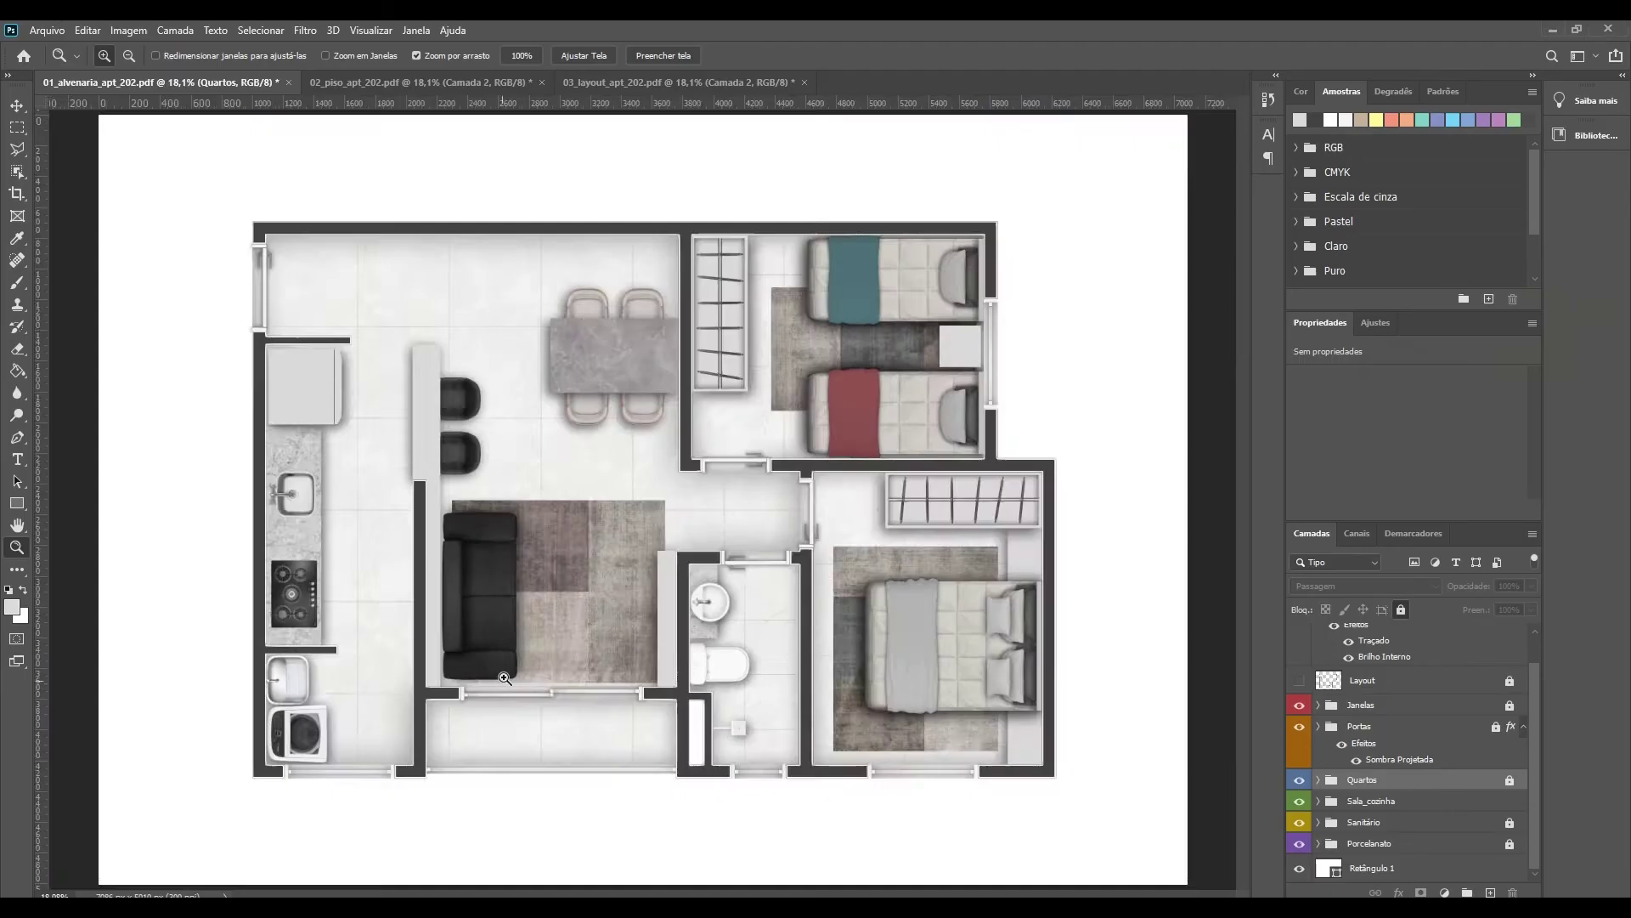
Step: Place the white pillow at 40% scale, rotated diagonally on the sofa
{"action": "left_click_drag", "start_coordinate": [491, 576], "coordinate": [527, 576]}
{"action": "key", "text": "ctrl+v"}
{"action": "type", "text": "-40"}
{"action": "key", "text": "Return"}
{"action": "right_click", "coordinate": [646, 477]}
{"action": "left_click_drag", "start_coordinate": [637, 501], "coordinate": [448, 533]}
{"action": "right_click", "coordinate": [457, 523]}
{"action": "left_click", "coordinate": [515, 588]}
{"action": "left_click_drag", "start_coordinate": [515, 588], "coordinate": [438, 573]}
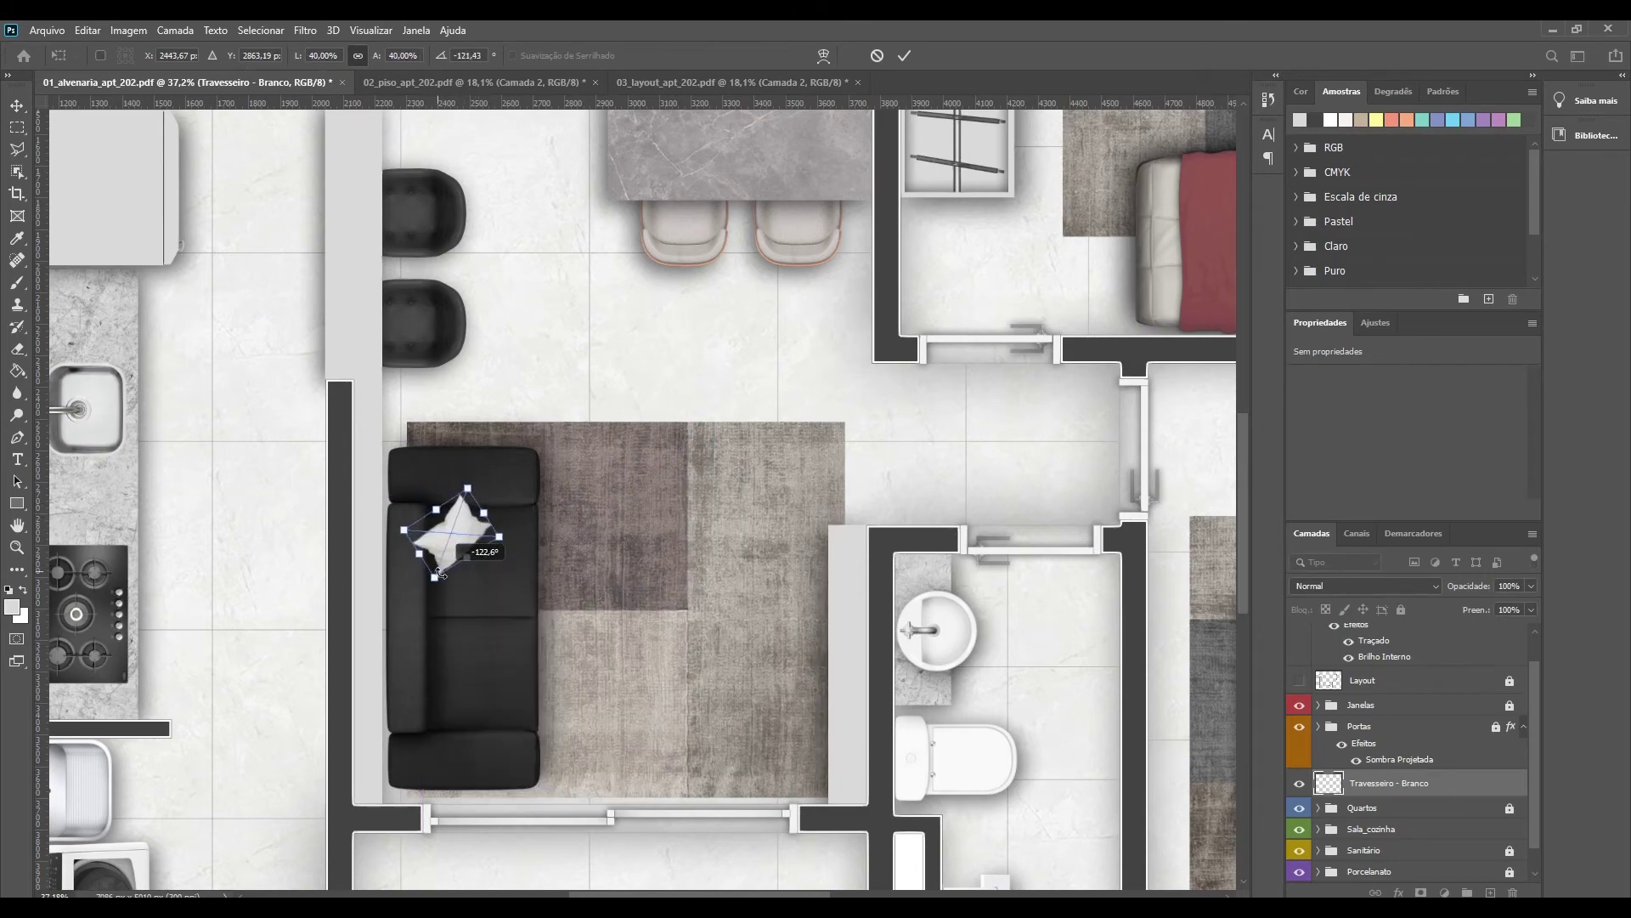
{"action": "left_click", "coordinate": [903, 56]}
Step: Give the pillow layer a drop shadow and fit the plan in view
{"action": "right_click", "coordinate": [1402, 782]}
{"action": "left_click", "coordinate": [1215, 62]}
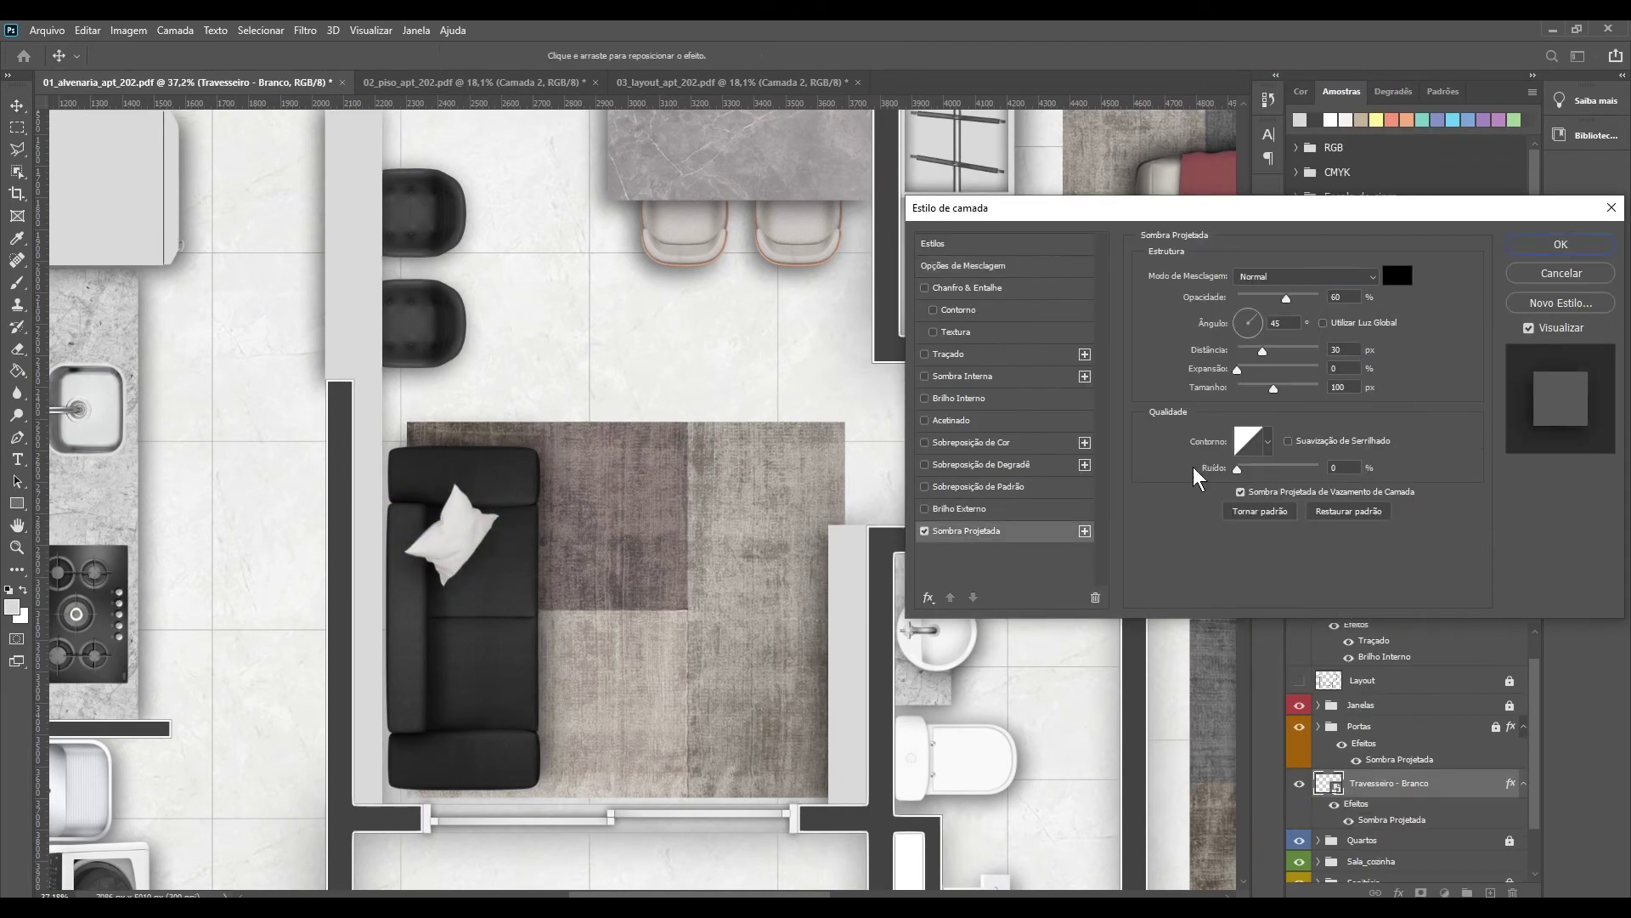
{"action": "key", "text": "Return"}
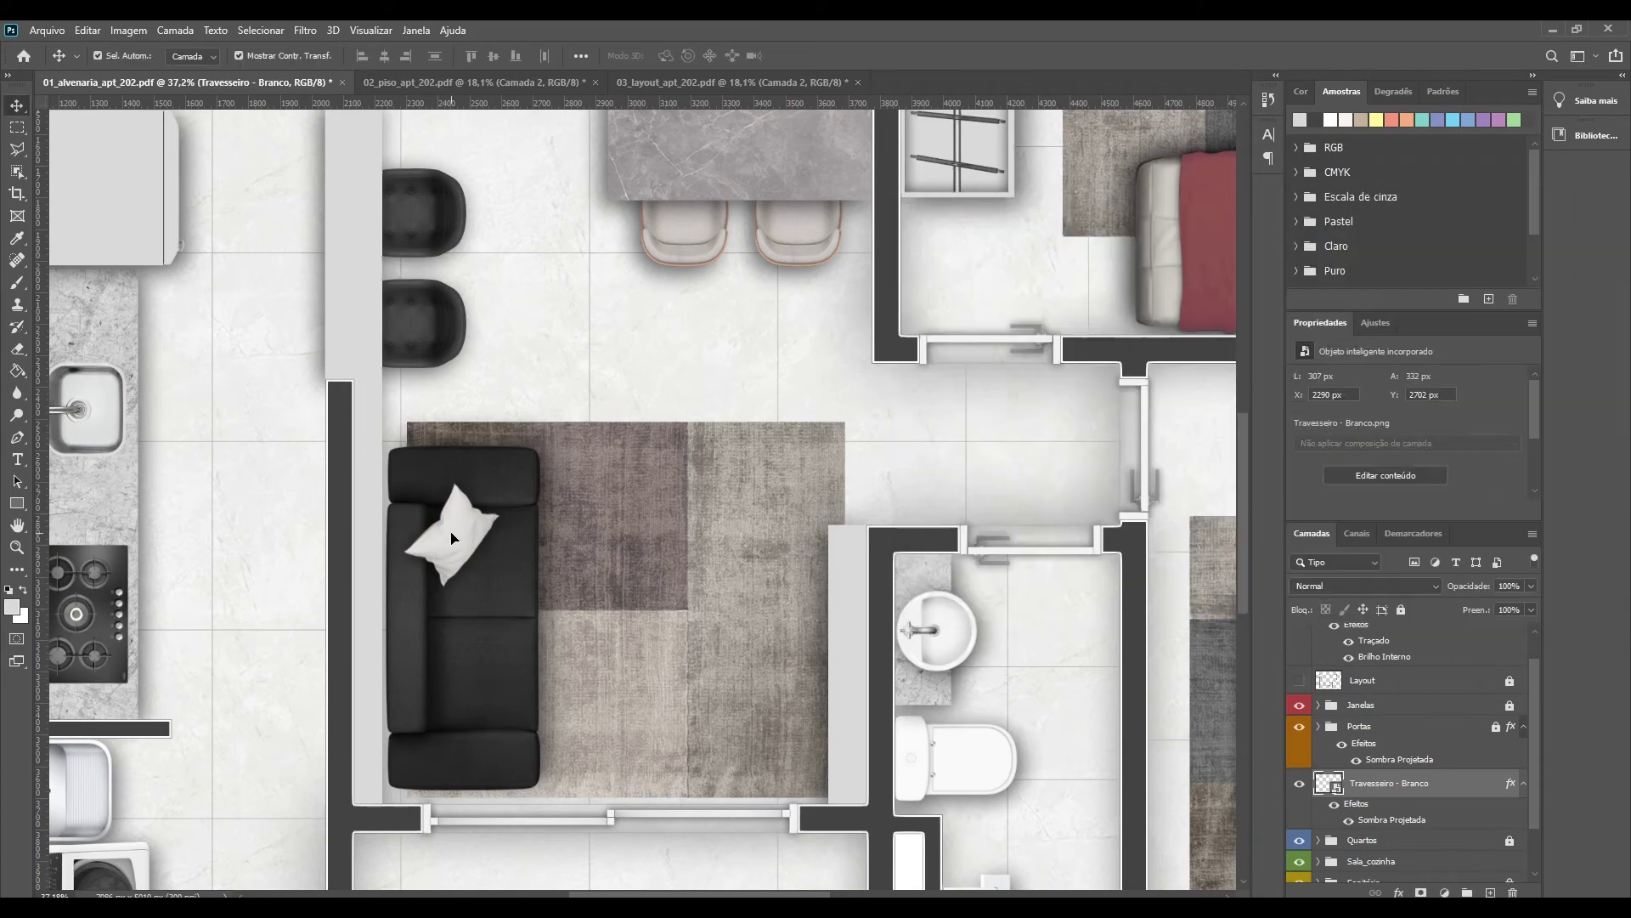
{"action": "key", "text": "z"}
{"action": "key", "text": "ctrl+0"}
{"action": "scroll", "coordinate": [642, 581], "scroll_direction": "up", "scroll_amount": 2}
{"action": "scroll", "coordinate": [642, 581], "scroll_direction": "up", "scroll_amount": 3}
Step: Bring the TV - 05 image into the plan and turn it 90° clockwise
{"action": "key", "text": "alt+Tab"}
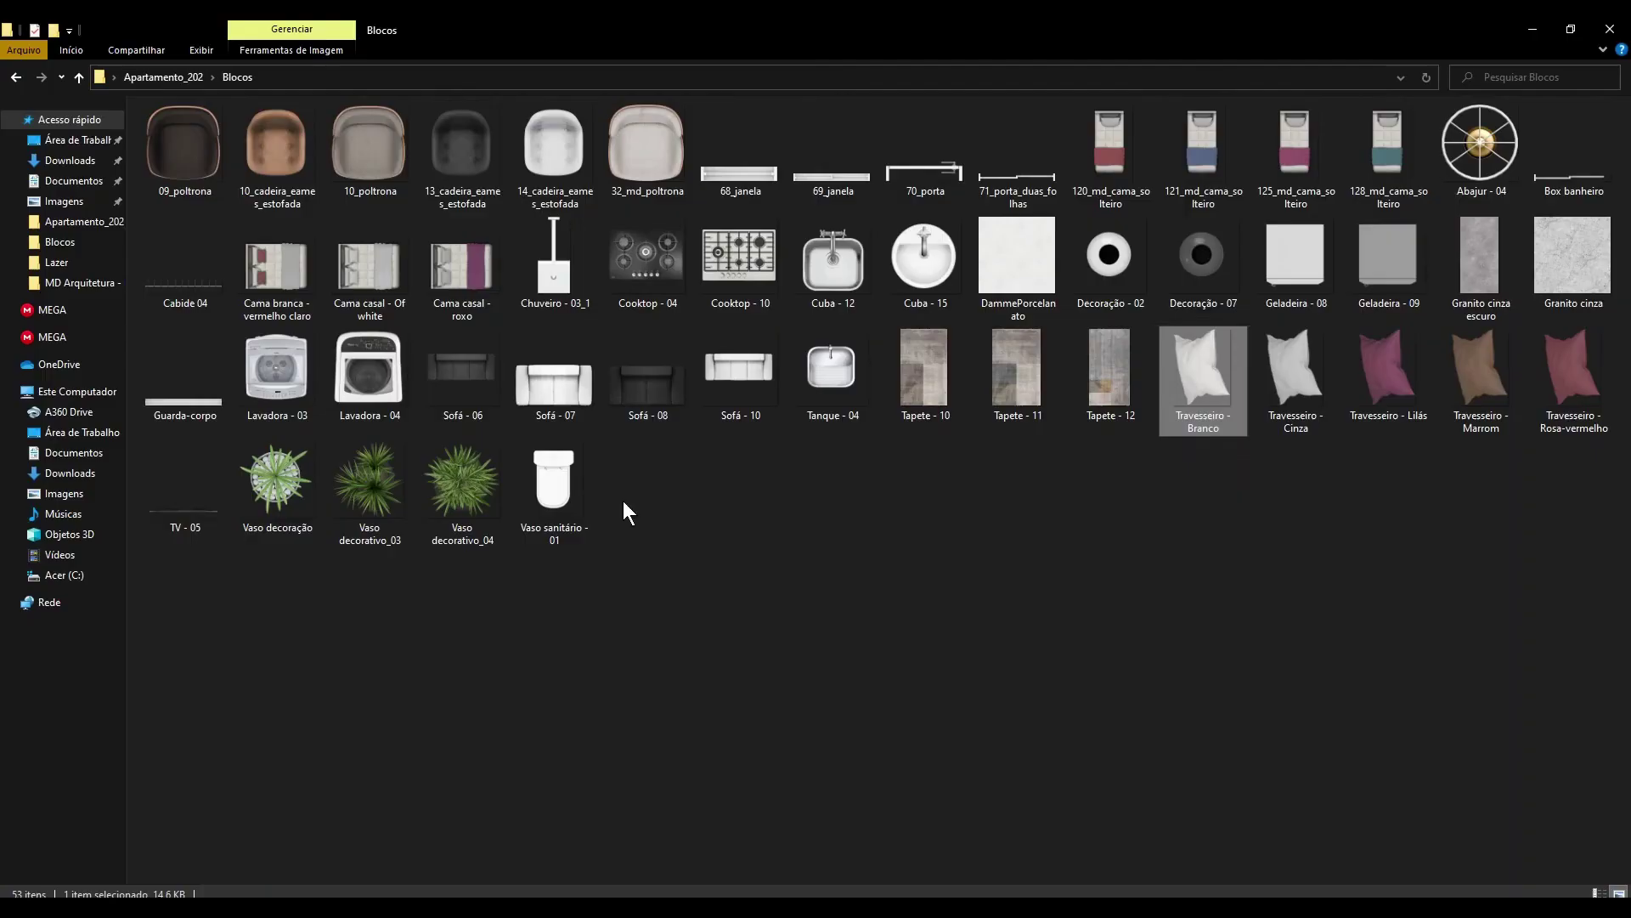
{"action": "left_click_drag", "start_coordinate": [627, 539], "coordinate": [642, 501]}
{"action": "right_click", "coordinate": [491, 568]}
{"action": "left_click", "coordinate": [554, 709]}
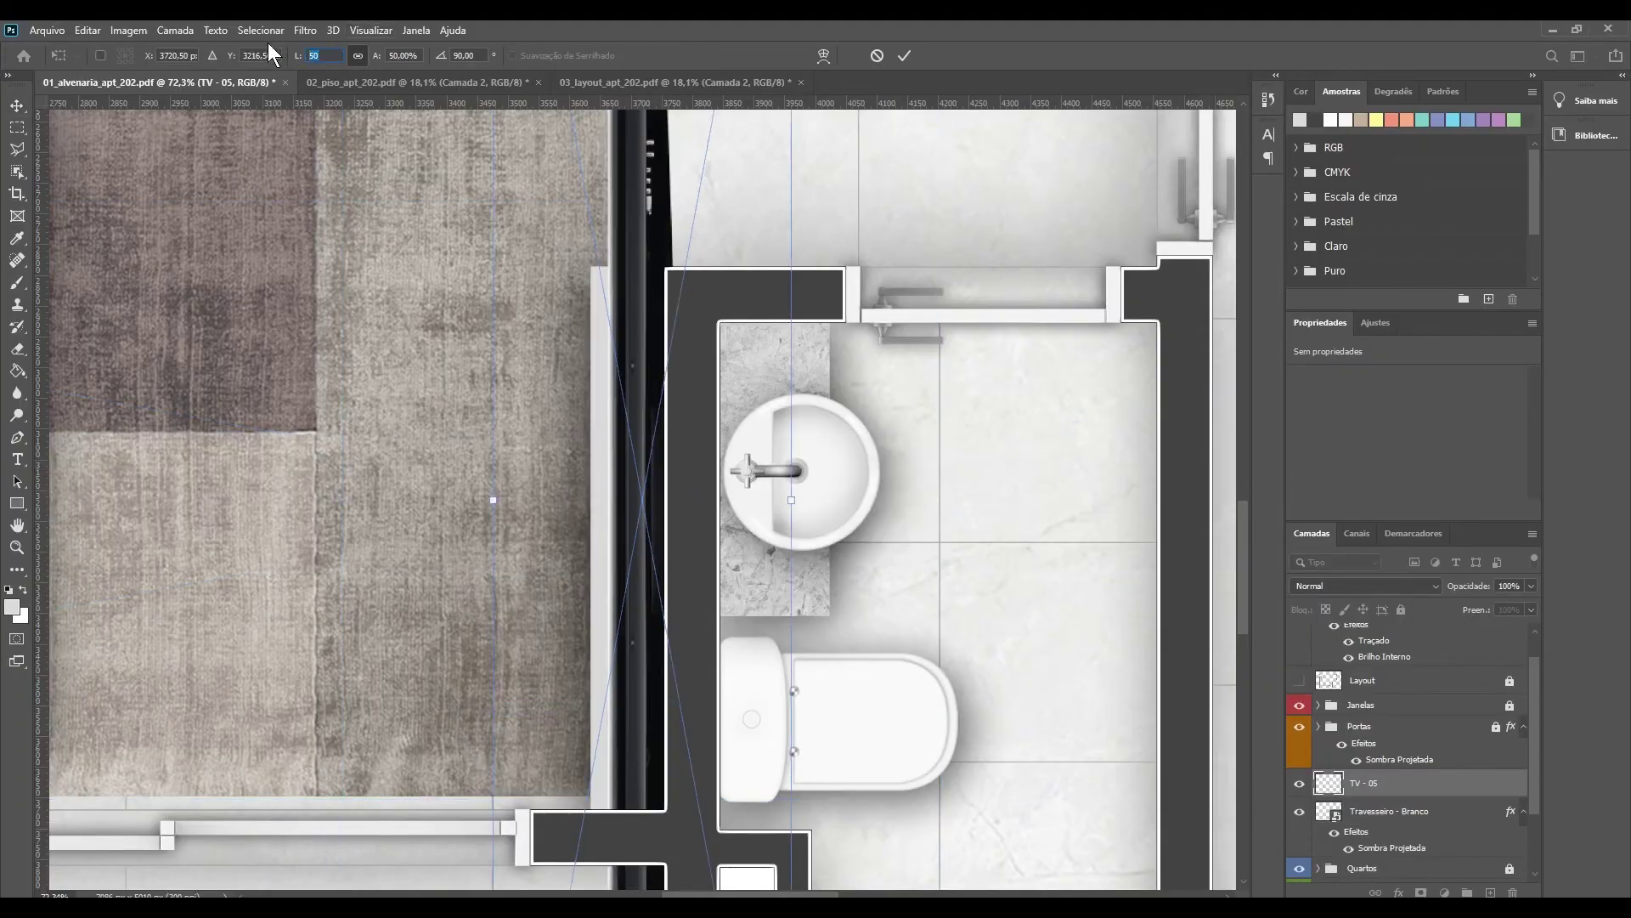
Step: Commit the TV against the living-room wall and add a drop shadow
{"action": "key", "text": "Return"}
{"action": "right_click", "coordinate": [1351, 845]}
{"action": "left_click", "coordinate": [1402, 90]}
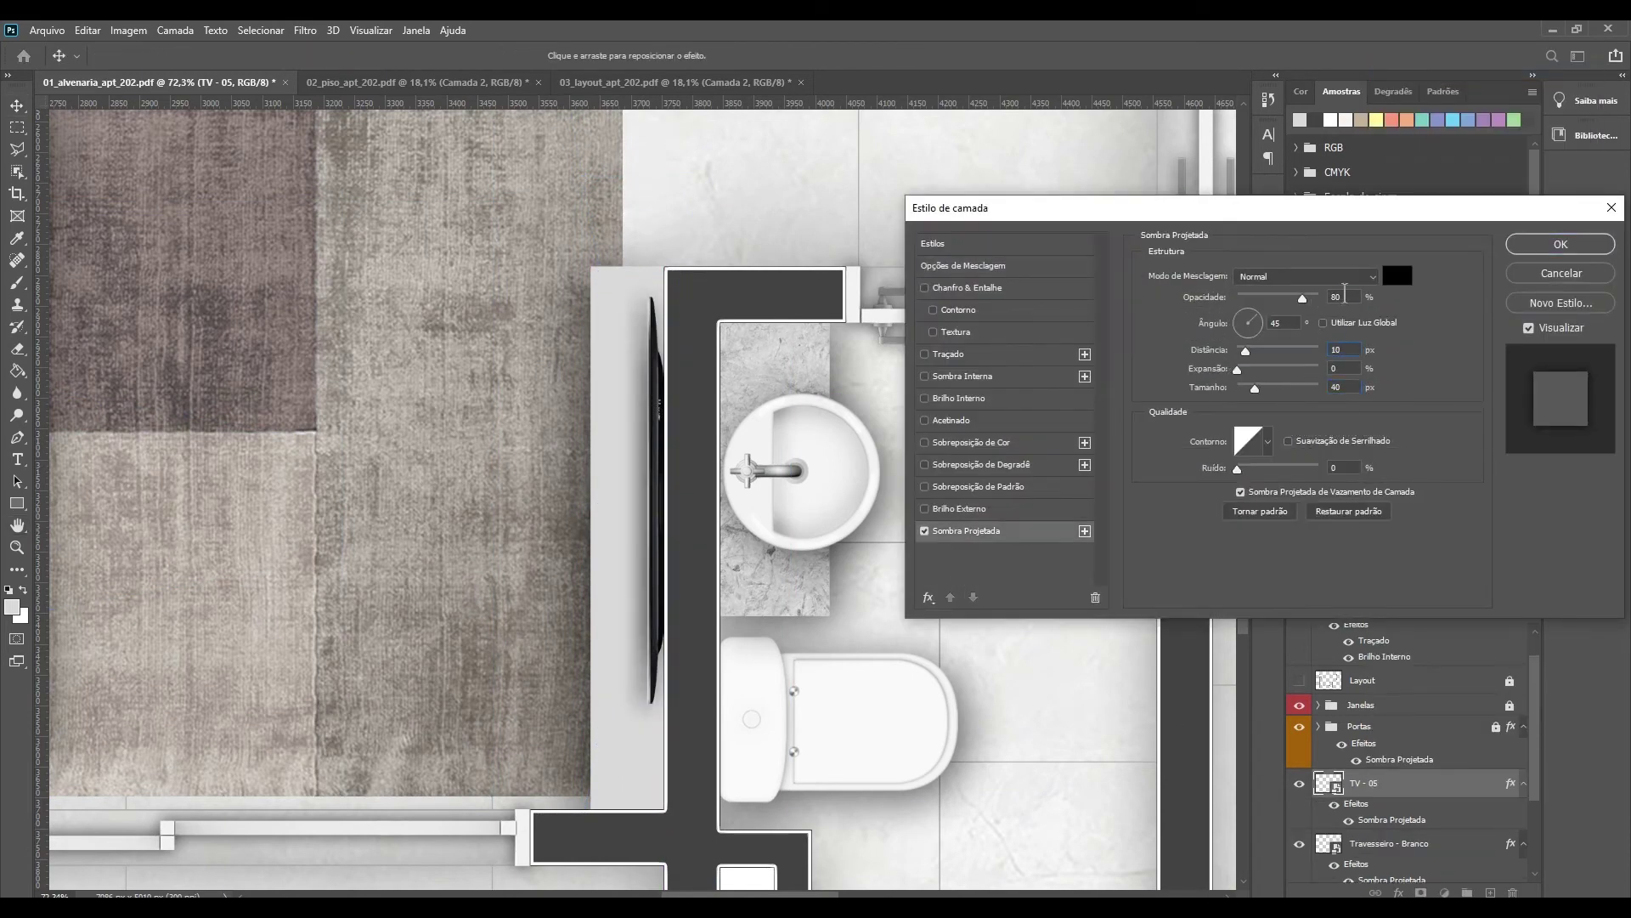
{"action": "key", "text": "Return"}
Step: Add a small dark round ornament at 2% scale with a drop shadow
{"action": "key", "text": "alt+Tab"}
{"action": "mouse_move", "coordinate": [368, 364]}
{"action": "left_mouse_down"}
{"action": "mouse_move", "coordinate": [642, 501]}
{"action": "mouse_move", "coordinate": [623, 756]}
{"action": "left_mouse_up"}
{"action": "left_click", "coordinate": [314, 55]}
{"action": "type", "text": "10"}
{"action": "key", "text": "BackSpace"}
{"action": "key", "text": "BackSpace"}
{"action": "type", "text": "2"}
{"action": "key", "text": "Return"}
{"action": "key", "text": "Return"}
{"action": "right_click", "coordinate": [1380, 782]}
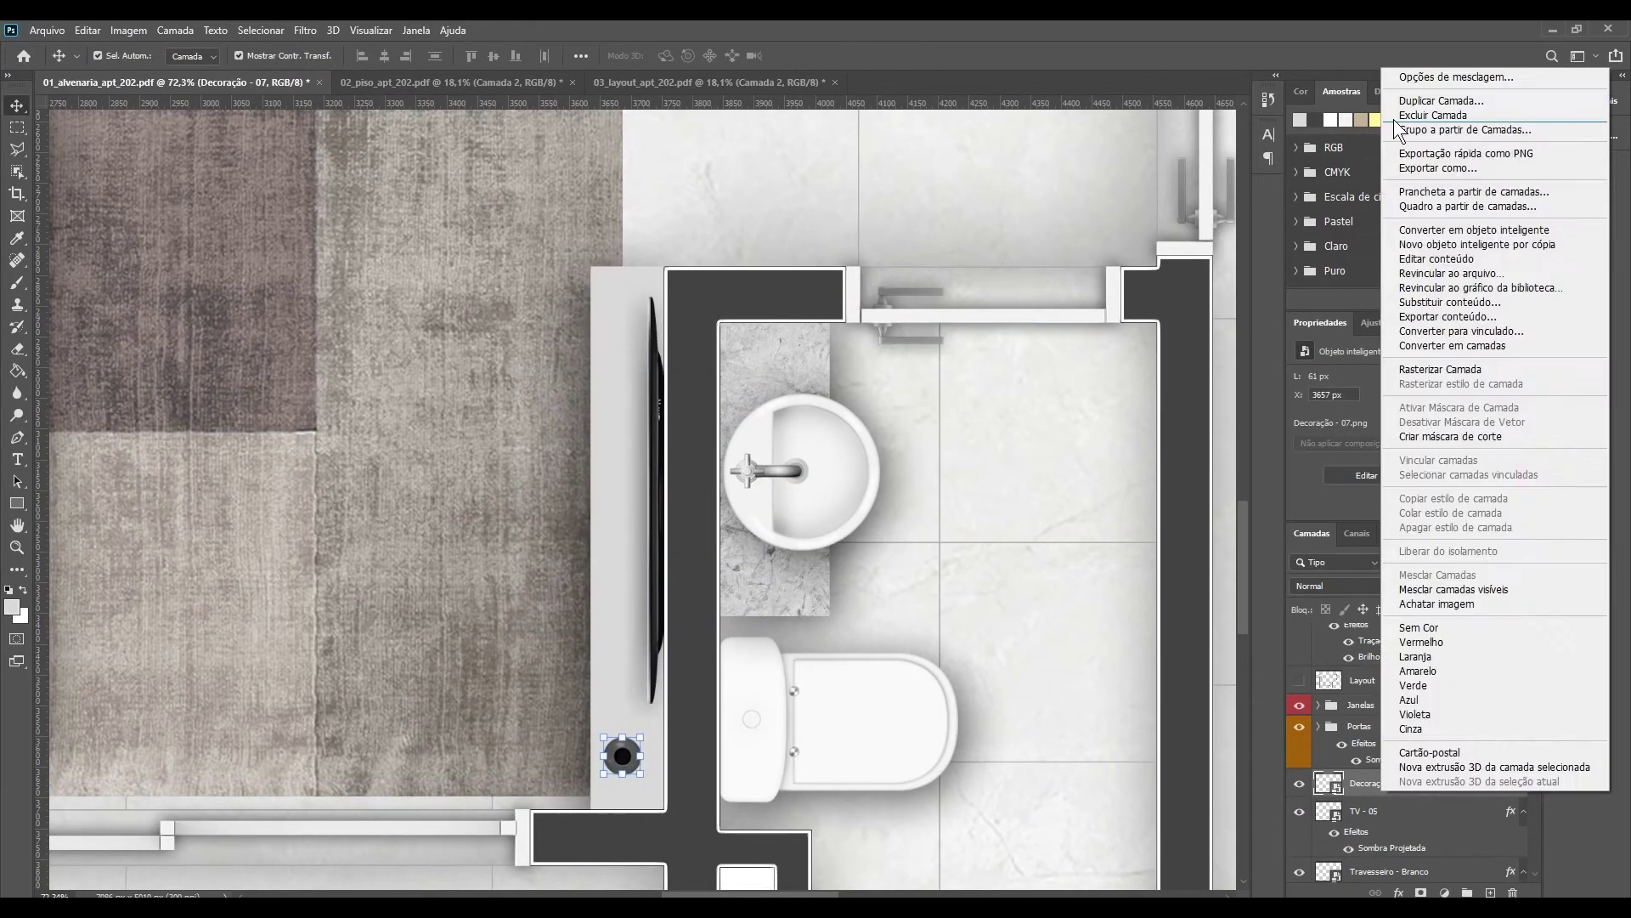
{"action": "left_click", "coordinate": [1411, 109]}
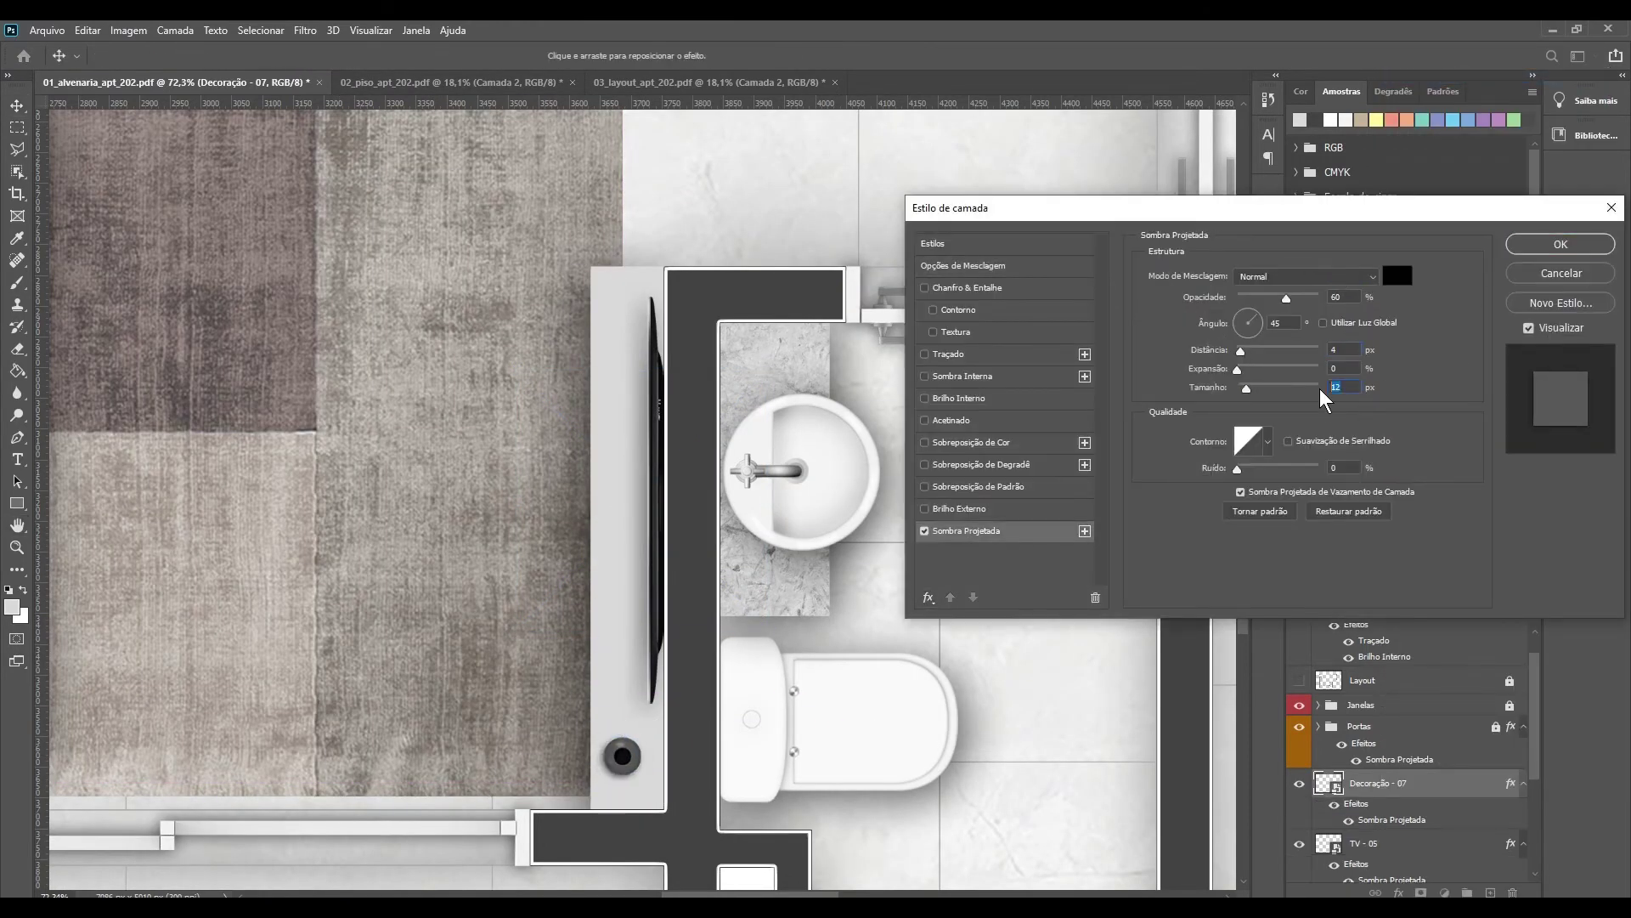
{"action": "key", "text": "Return"}
Step: Add a second round ornament at 2% scale with a drop shadow
{"action": "key", "text": "alt+Tab"}
{"action": "mouse_move", "coordinate": [306, 805]}
{"action": "left_mouse_down"}
{"action": "mouse_move", "coordinate": [594, 476]}
{"action": "mouse_move", "coordinate": [621, 702]}
{"action": "left_mouse_up"}
{"action": "left_click", "coordinate": [333, 53]}
{"action": "type", "text": "2"}
{"action": "key", "text": "Return"}
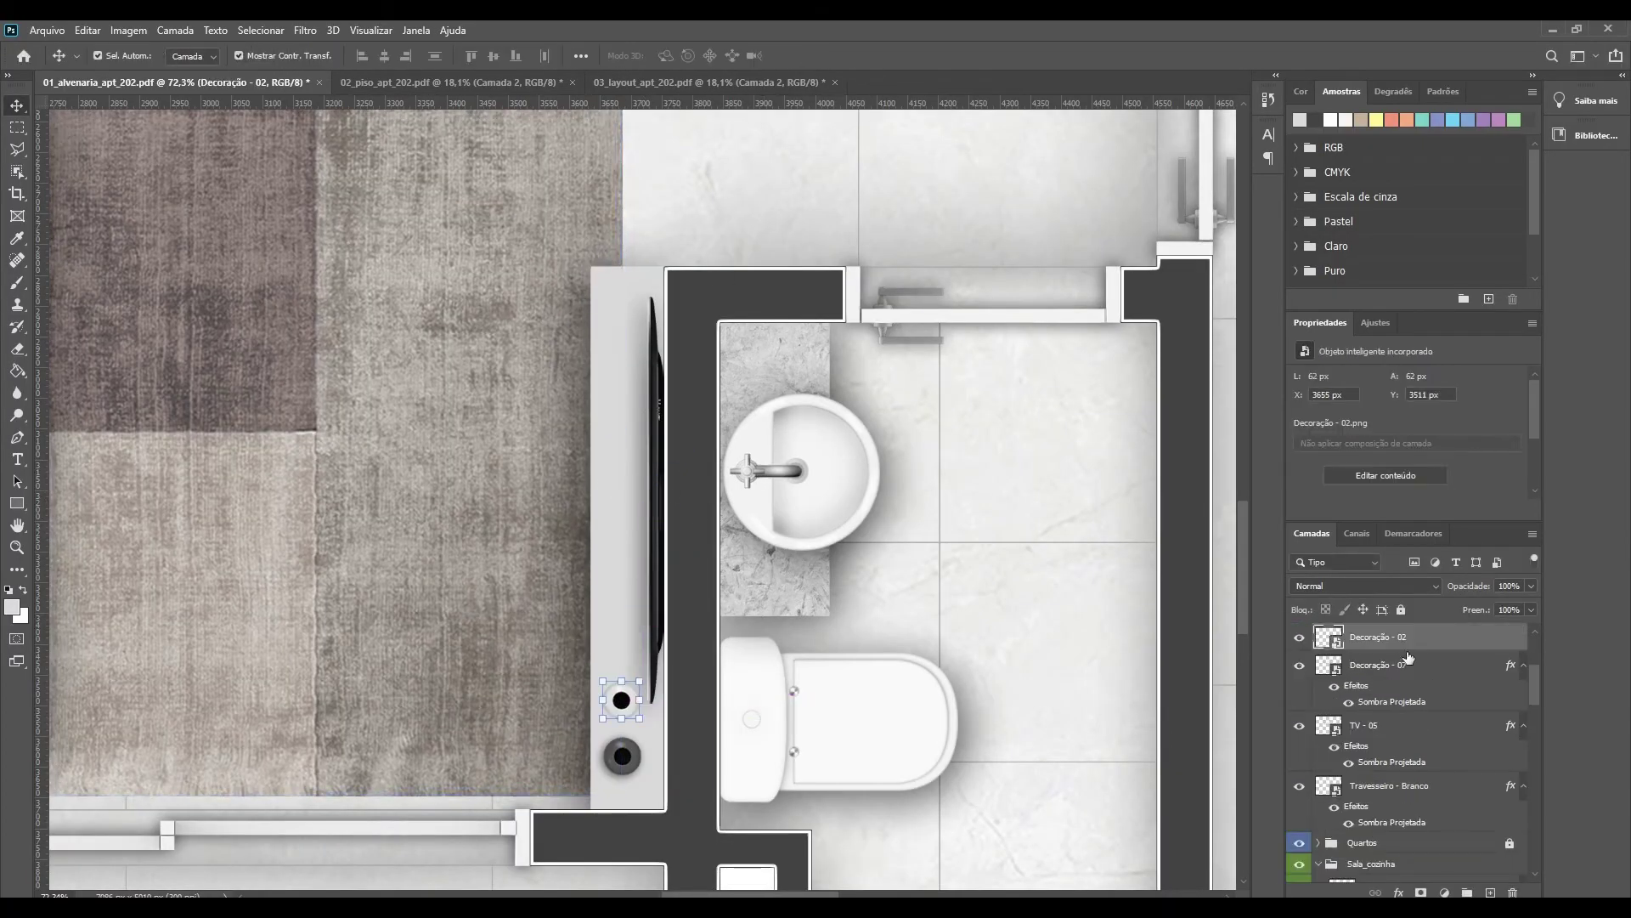
{"action": "double_click", "coordinate": [1436, 636]}
{"action": "key", "text": "Return"}
Step: Group the four new decor layers into a yellow-labelled group named 'Decoração'
{"action": "left_click", "coordinate": [1410, 818], "text": "shift"}
{"action": "right_click", "coordinate": [1410, 818]}
{"action": "left_click", "coordinate": [1444, 143]}
{"action": "type", "text": "Decoração"}
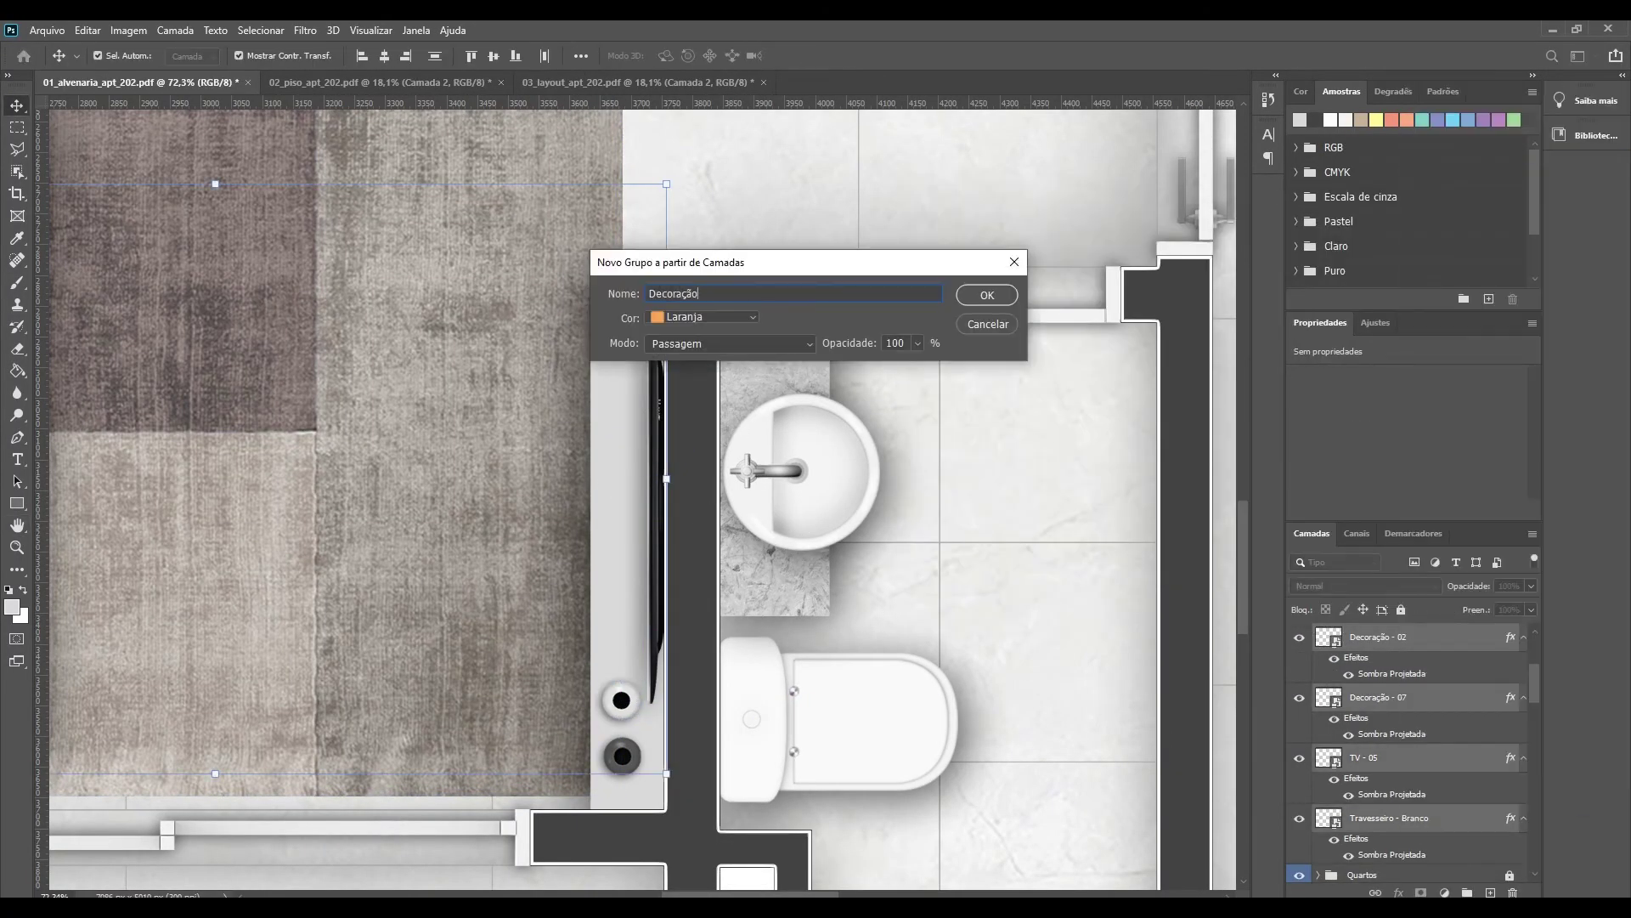
{"action": "left_click", "coordinate": [703, 396]}
{"action": "key", "text": "Return"}
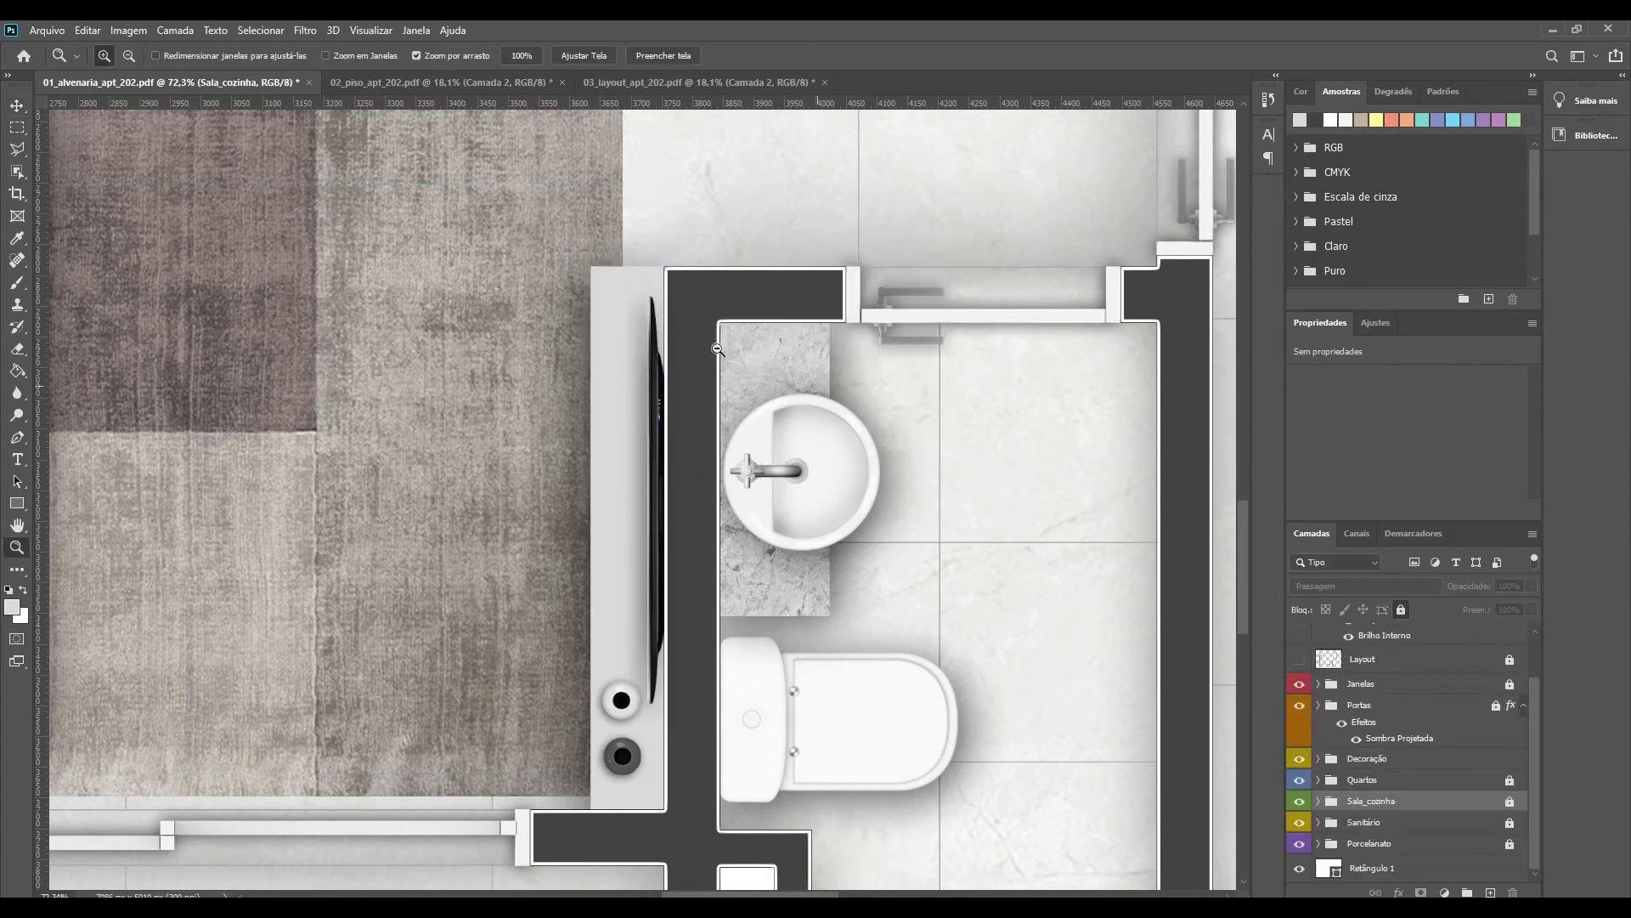
{"action": "key", "text": "ctrl+0"}
Step: Place the Vaso decorativo_04 plant below the living room, scaled to 18%
{"action": "left_click_drag", "start_coordinate": [539, 691], "coordinate": [540, 748]}
{"action": "key", "text": "alt+Tab"}
{"action": "key", "text": "alt+Tab"}
{"action": "key", "text": "alt+Tab"}
{"action": "mouse_move", "coordinate": [462, 480]}
{"action": "left_mouse_down"}
{"action": "mouse_move", "coordinate": [674, 546]}
{"action": "mouse_move", "coordinate": [850, 641]}
{"action": "left_mouse_up"}
{"action": "left_click", "coordinate": [332, 55]}
{"action": "type", "text": "18"}
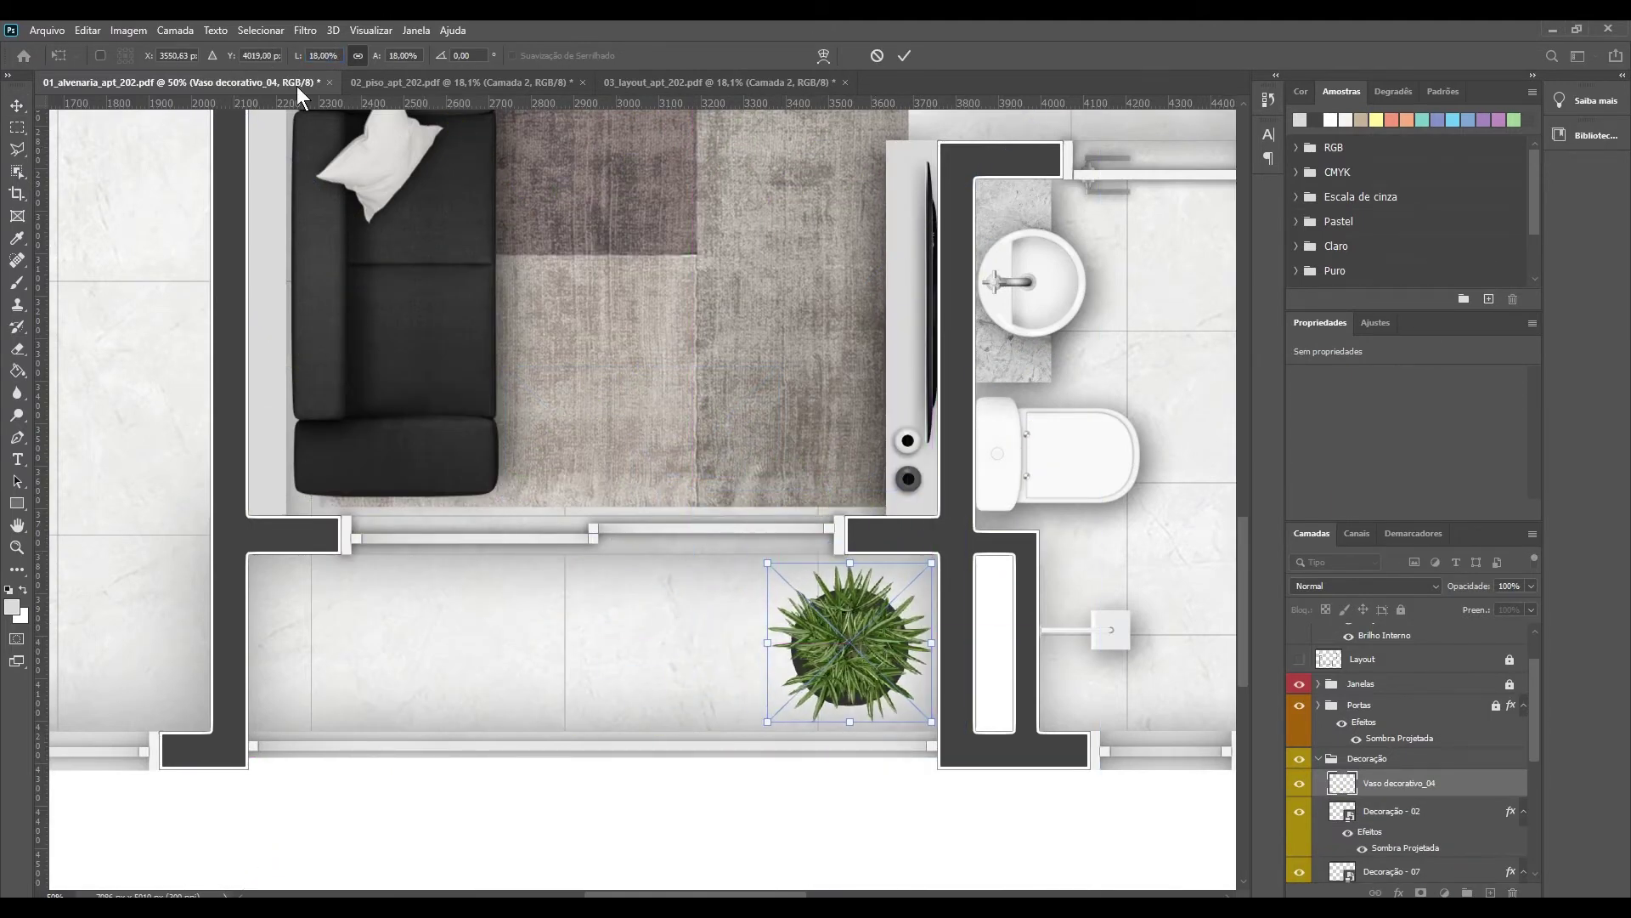
{"action": "key", "text": "Return"}
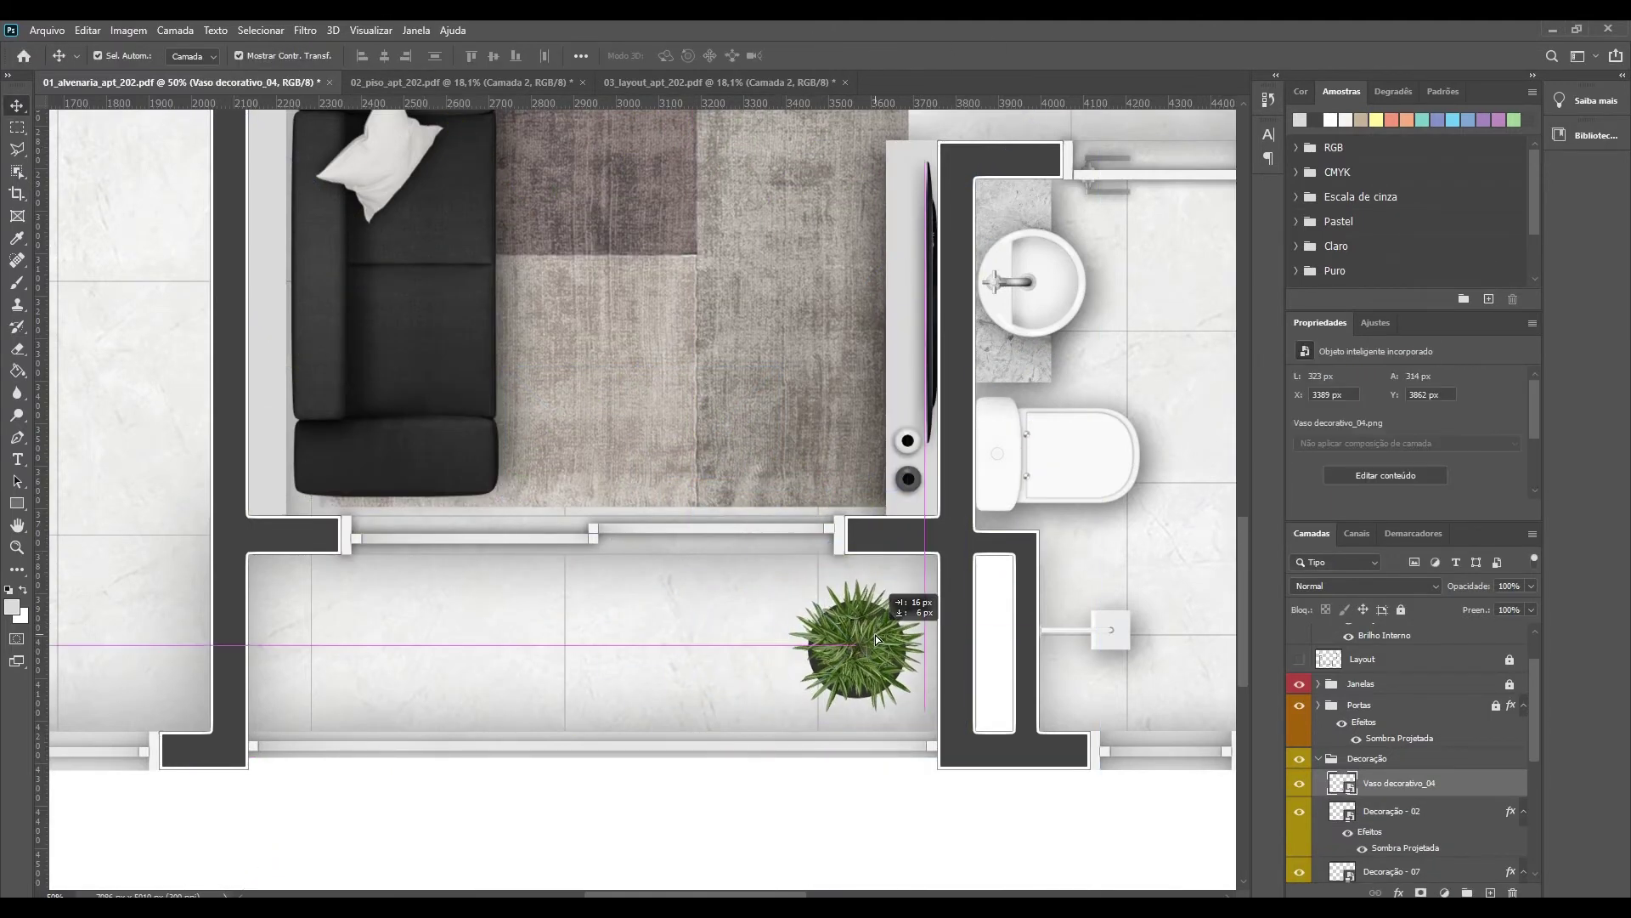
Step: Give the plant a drop shadow (size 60, distance 20) and put a copy at the strip's left end
{"action": "double_click", "coordinate": [1405, 819]}
{"action": "type", "text": "60"}
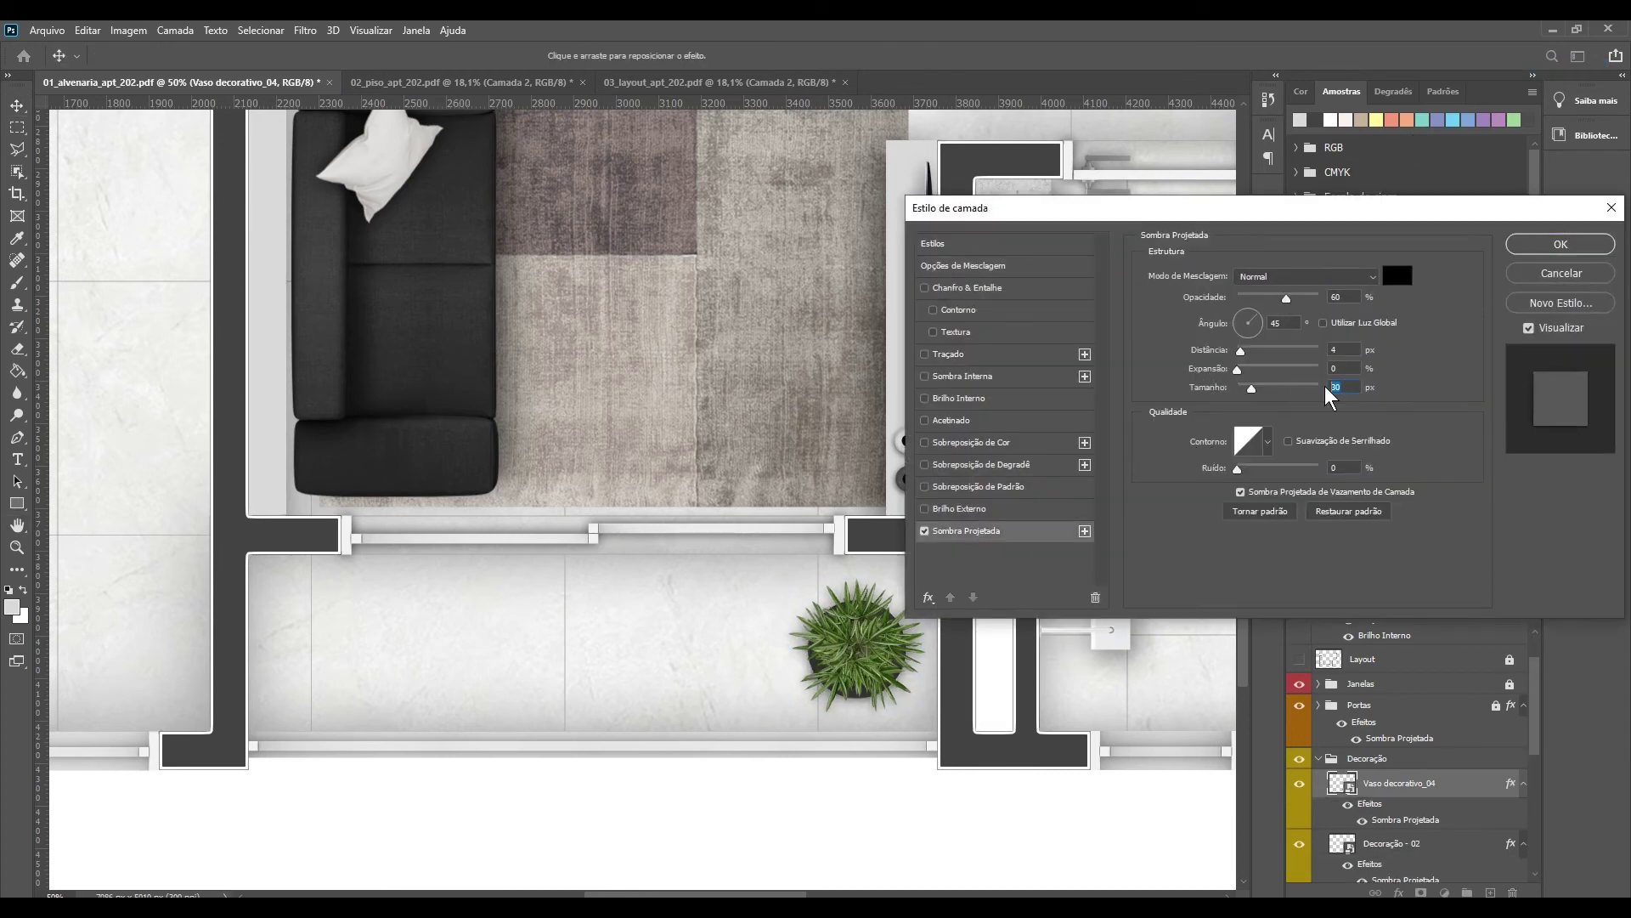
{"action": "key", "text": "shift+Tab"}
{"action": "key", "text": "shift+Tab"}
{"action": "type", "text": "20"}
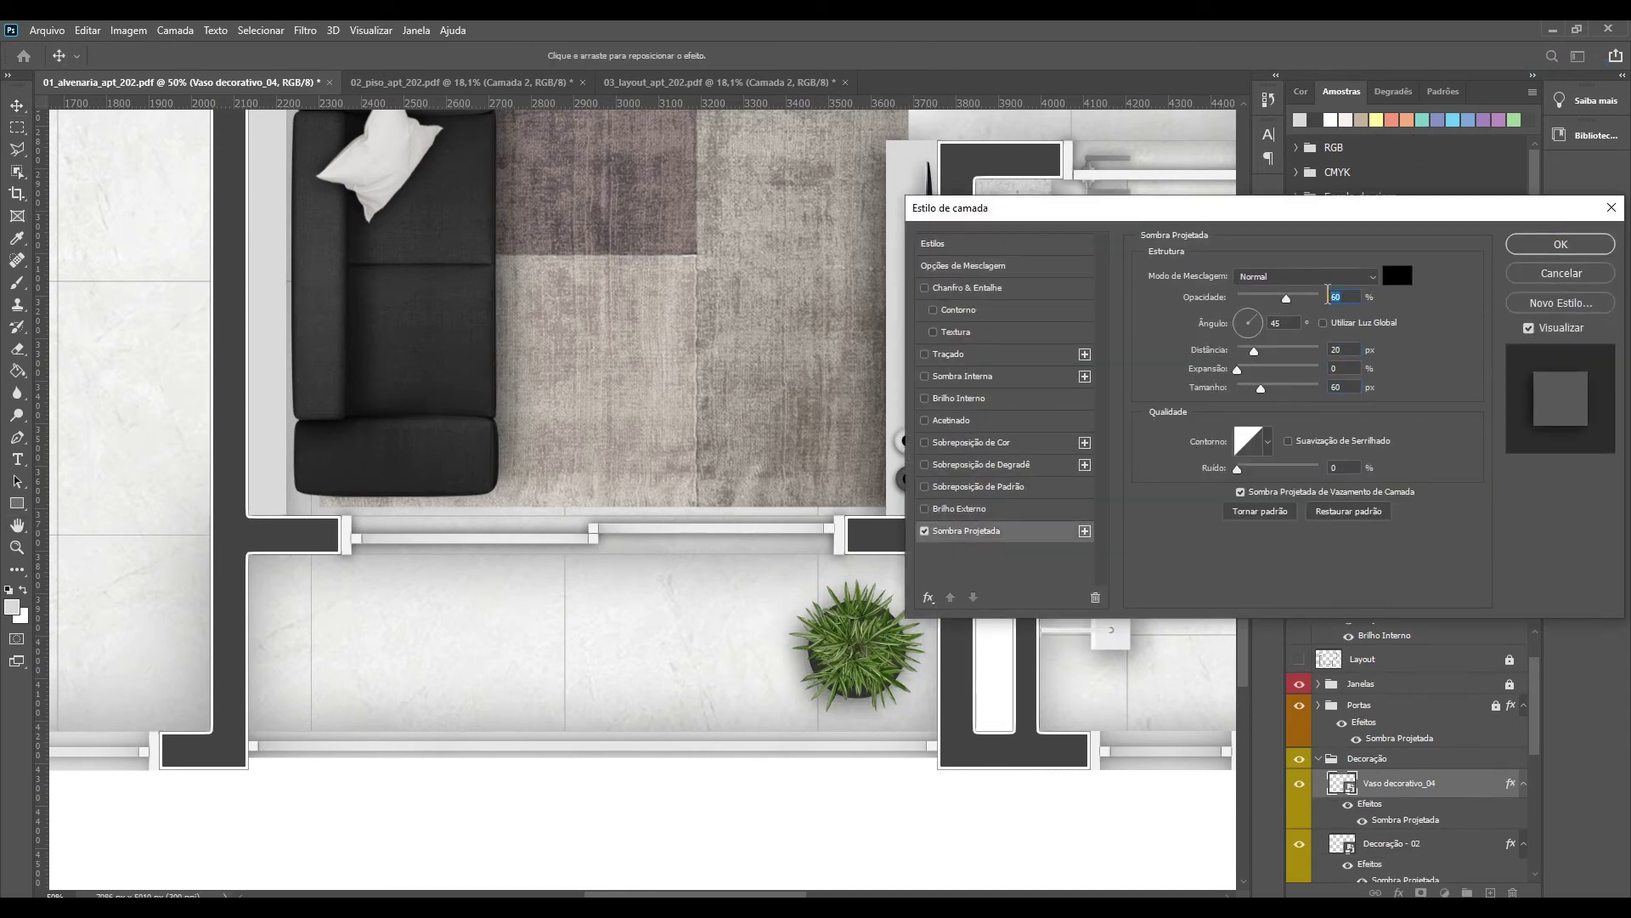
{"action": "key", "text": "Return"}
{"action": "key", "text": "ctrl+alt+t"}
{"action": "left_click_drag", "start_coordinate": [856, 643], "coordinate": [331, 644]}
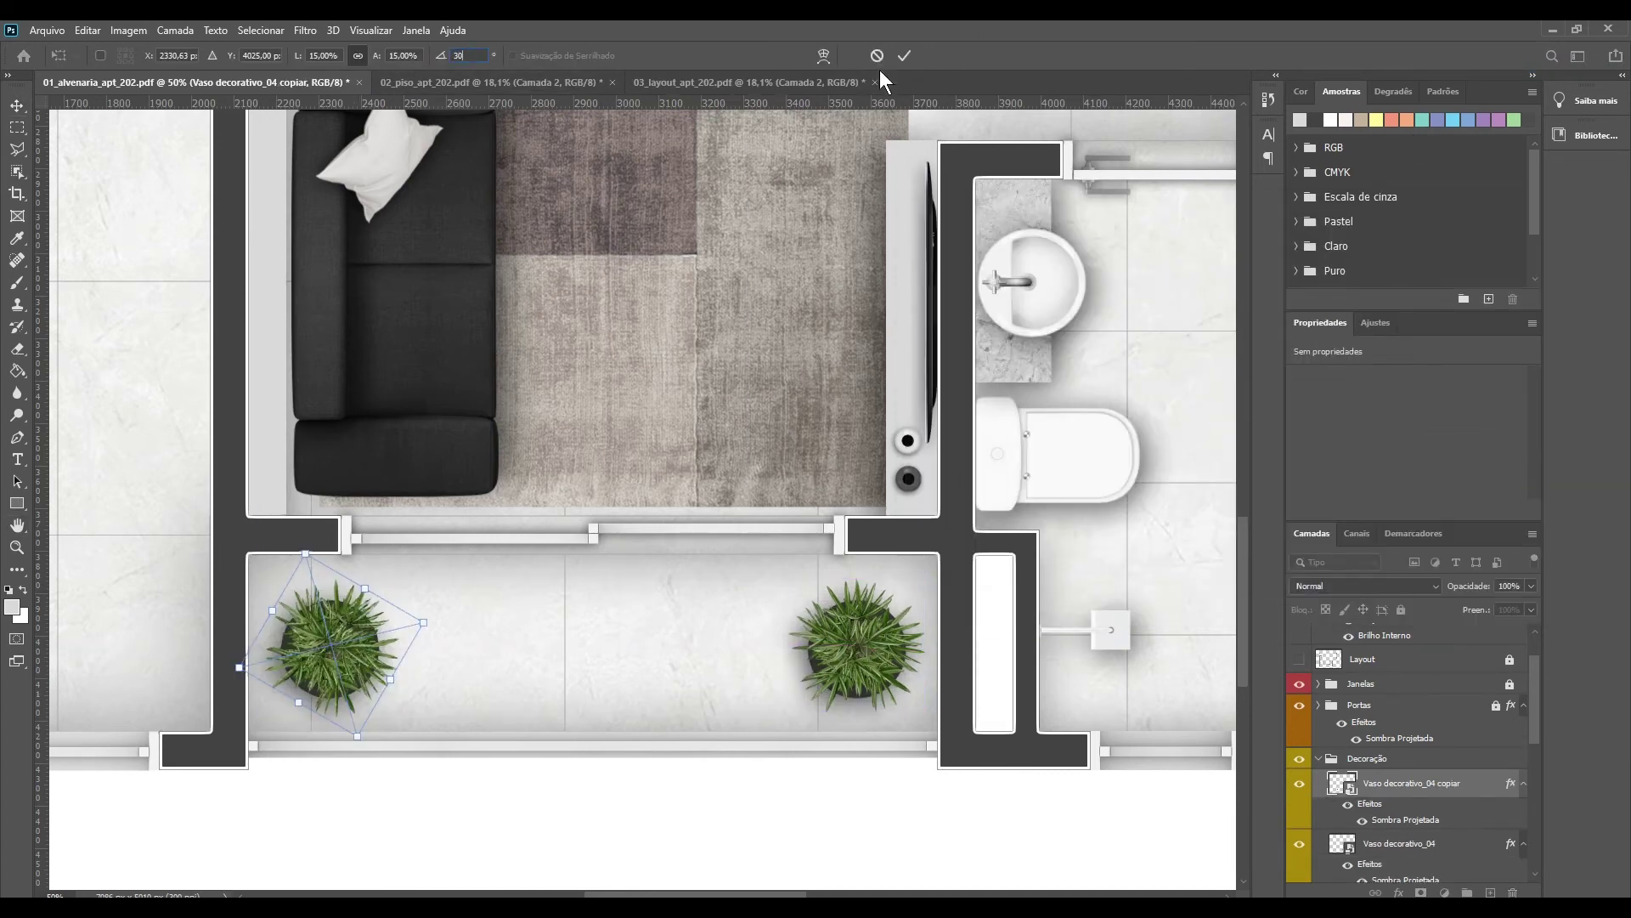
{"action": "key", "text": "Return"}
Step: Zoom to the bathroom and TV area and select a copy of the living-room TV
{"action": "key", "text": "z"}
{"action": "left_click_drag", "start_coordinate": [645, 436], "coordinate": [600, 436]}
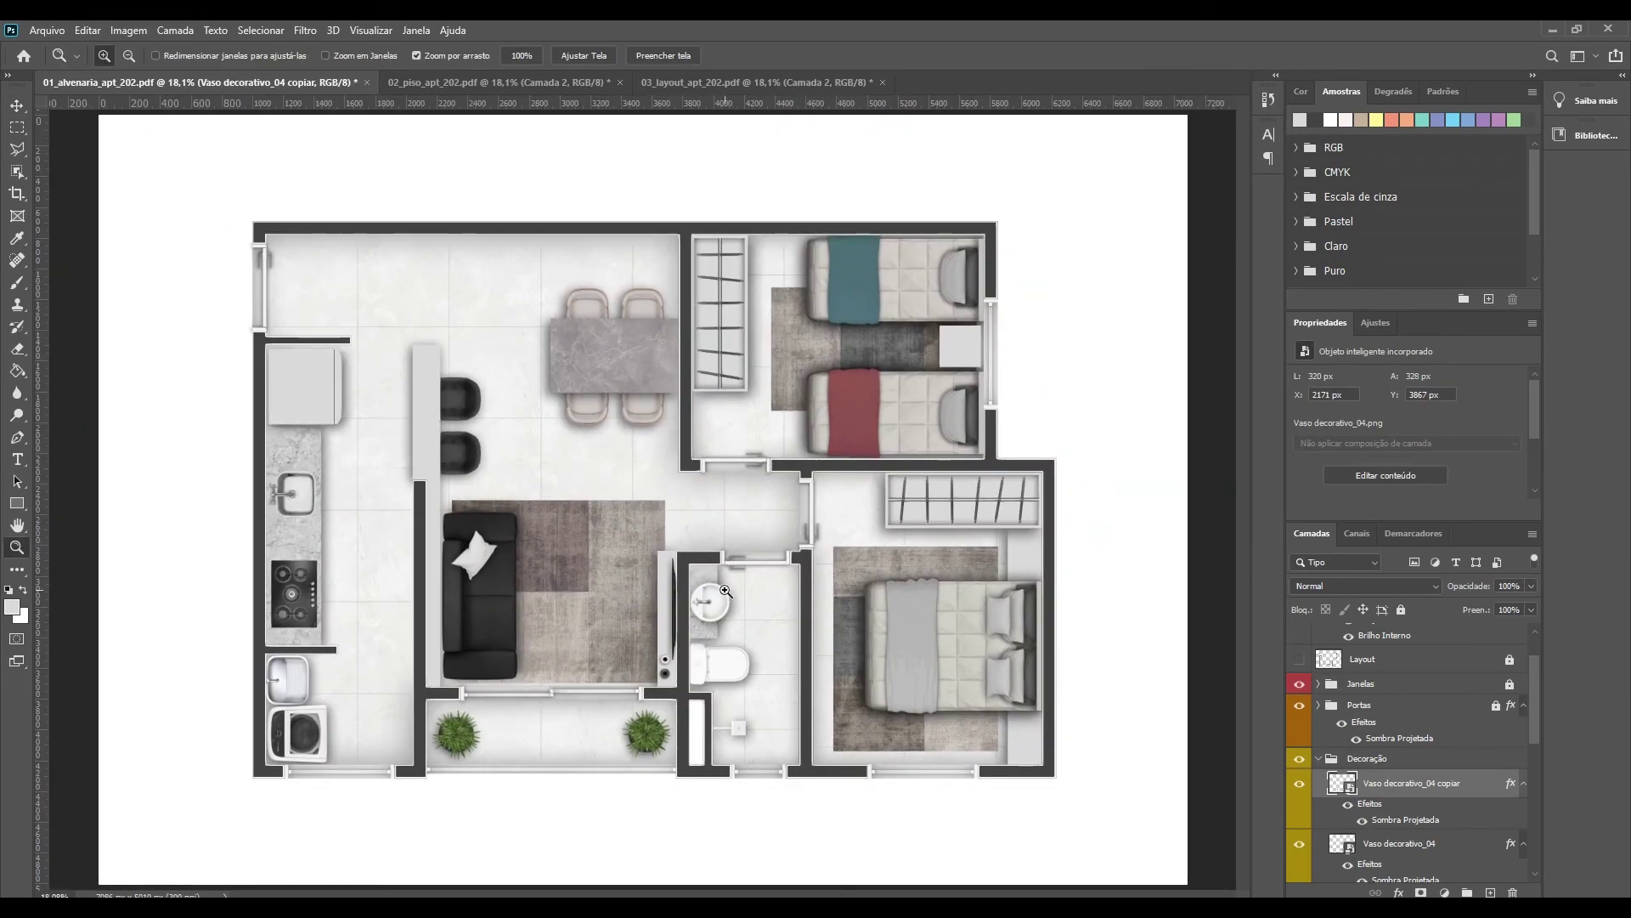
{"action": "left_click_drag", "start_coordinate": [1107, 760], "coordinate": [1173, 760]}
{"action": "key", "text": "ctrl+0"}
{"action": "left_click_drag", "start_coordinate": [680, 612], "coordinate": [764, 611]}
{"action": "key", "text": "v"}
{"action": "left_click", "coordinate": [262, 674]}
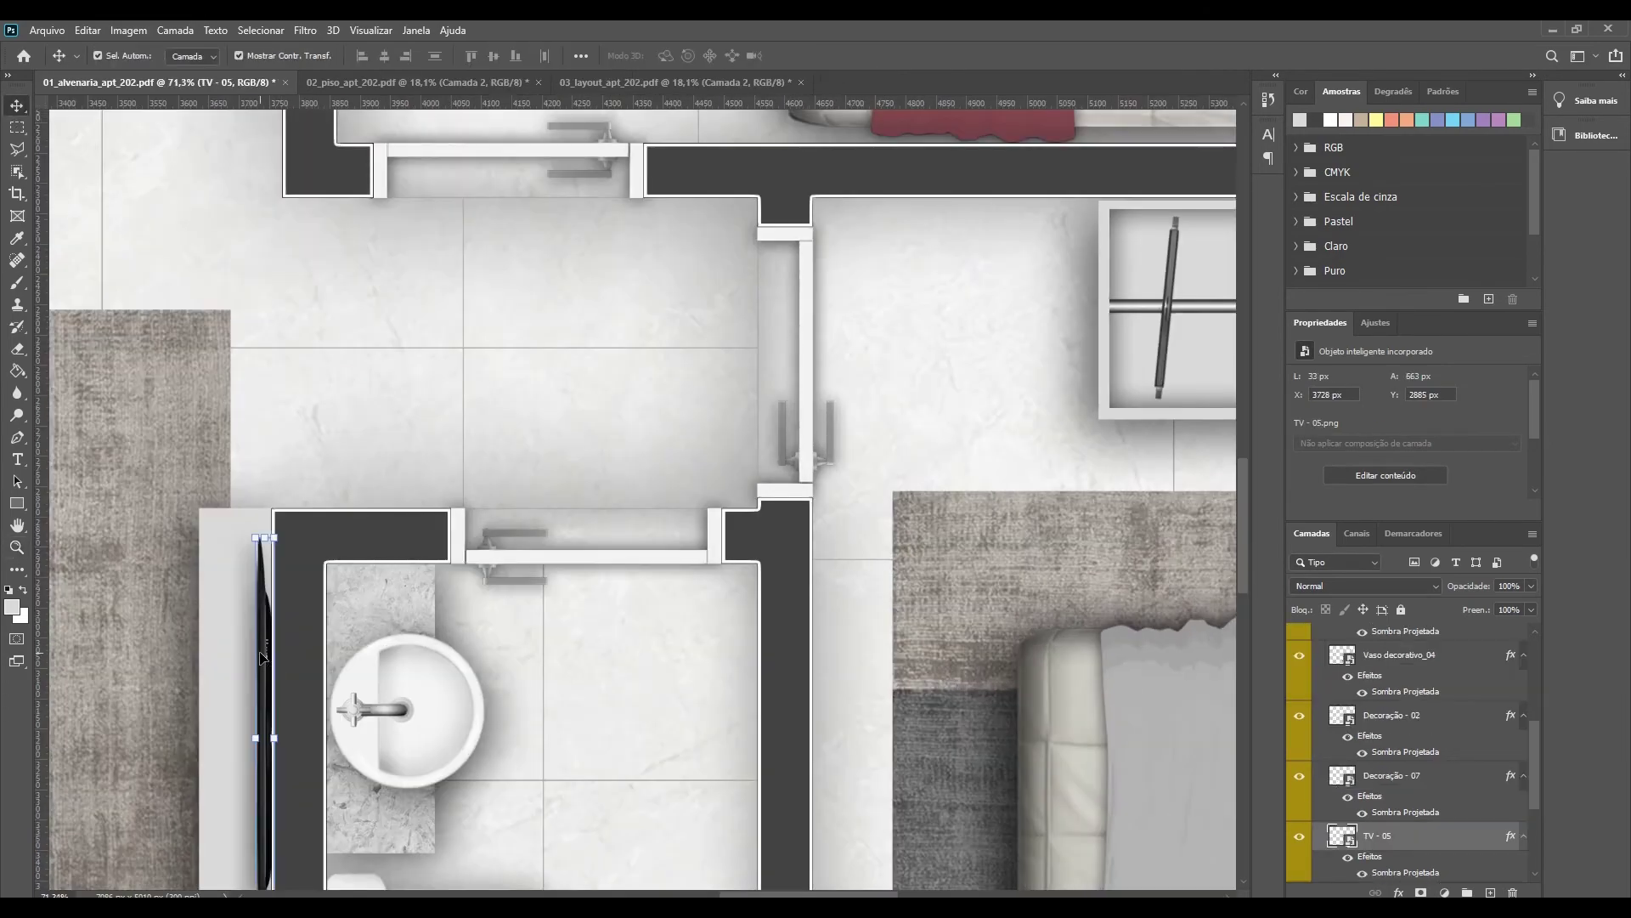
Step: Move the TV copy into the double bedroom and give it a drop shadow
{"action": "left_click_drag", "start_coordinate": [274, 493], "coordinate": [926, 510]}
{"action": "right_click", "coordinate": [952, 501]}
{"action": "key", "text": "Escape"}
{"action": "scroll", "coordinate": [926, 510], "scroll_direction": "up", "scroll_amount": 1, "text": "alt"}
{"action": "left_click_drag", "start_coordinate": [730, 467], "coordinate": [575, 448]}
{"action": "key", "text": "ctrl+0"}
{"action": "scroll", "coordinate": [820, 450], "scroll_direction": "up", "scroll_amount": 2, "text": "alt"}
{"action": "double_click", "coordinate": [1445, 836]}
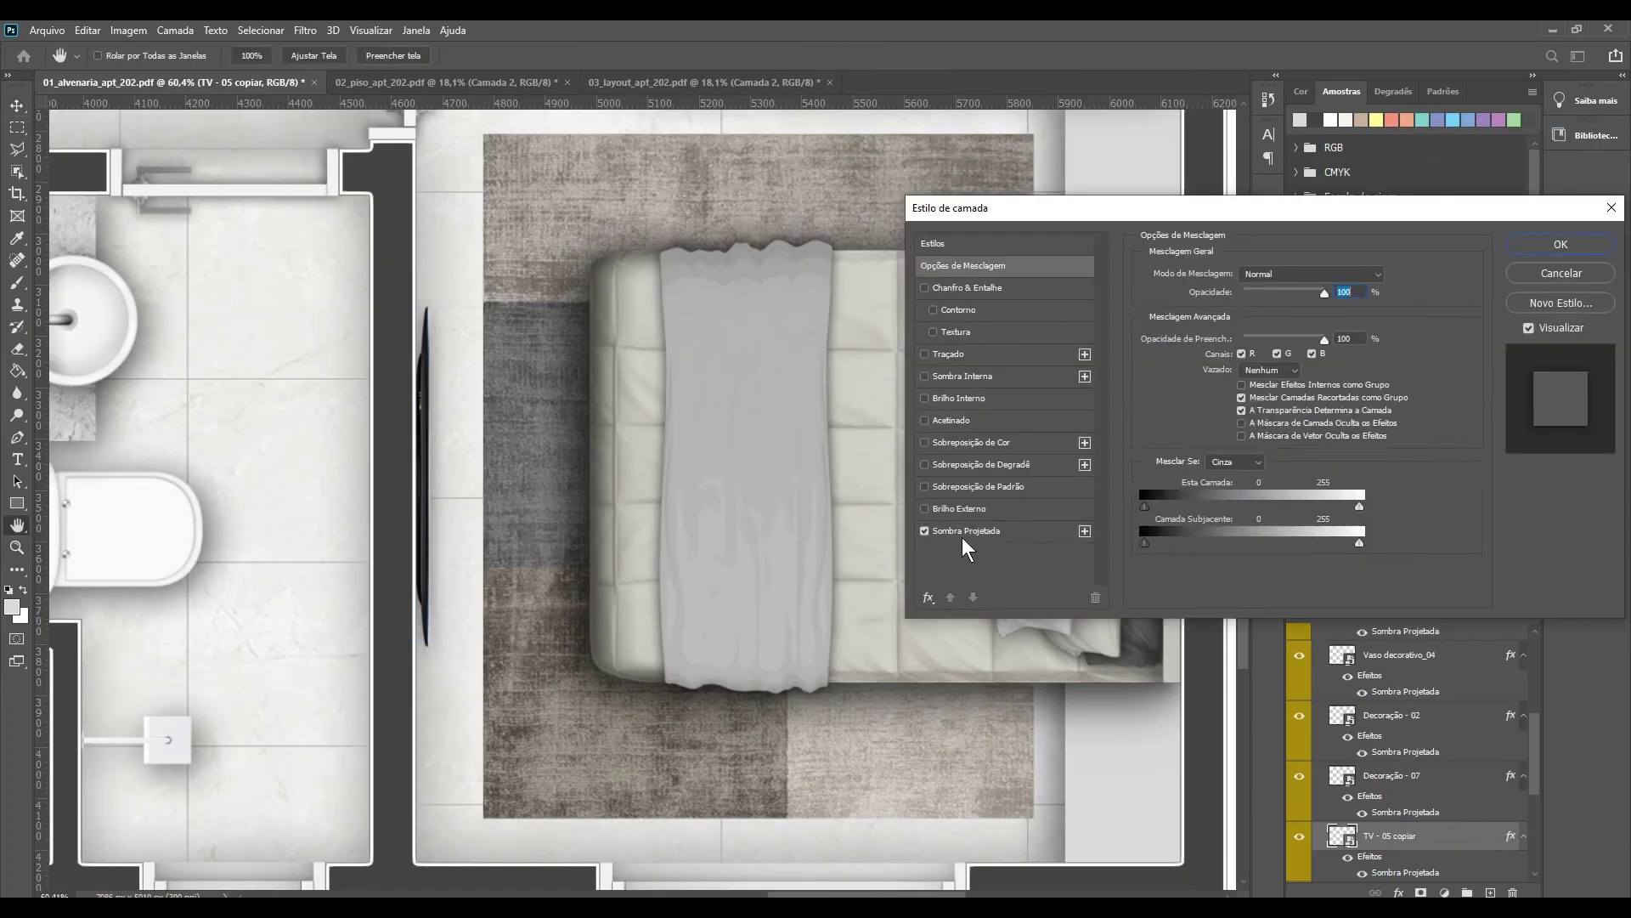
{"action": "left_click", "coordinate": [966, 530]}
{"action": "key", "text": "Return"}
{"action": "key", "text": "ctrl+0"}
{"action": "scroll", "coordinate": [1027, 328], "scroll_direction": "up", "scroll_amount": 3}
Step: Bring the Abajur - 04 lamp into the plan at 14% with a drop shadow
{"action": "key", "text": "alt+Tab"}
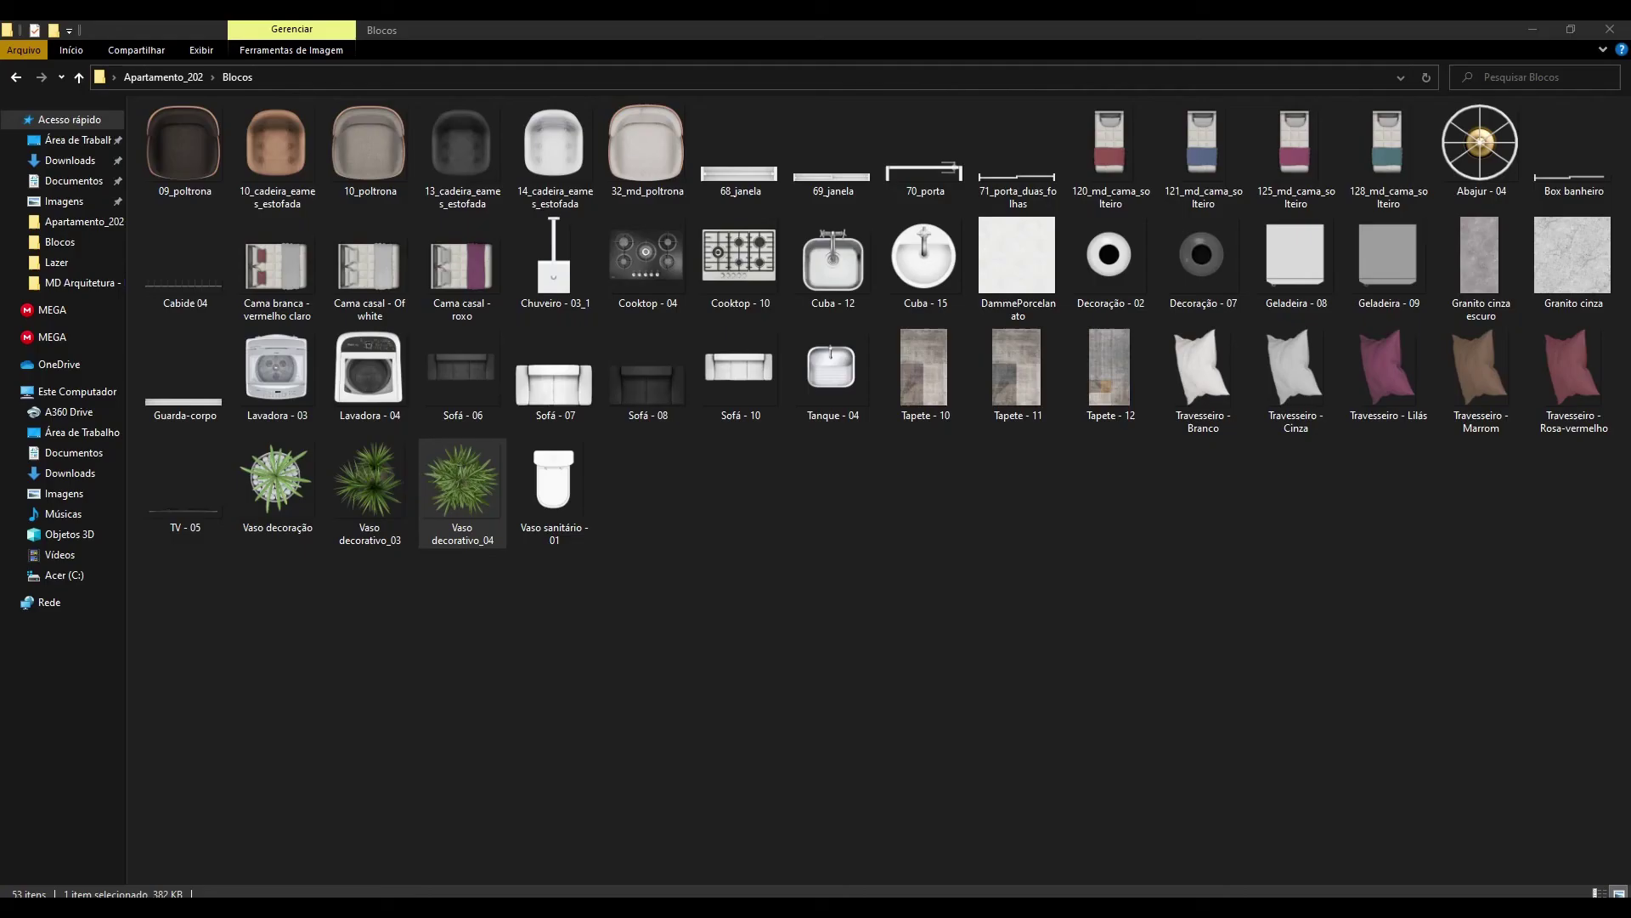
{"action": "left_click_drag", "start_coordinate": [1457, 153], "coordinate": [637, 476]}
{"action": "left_click", "coordinate": [323, 55]}
{"action": "type", "text": "14"}
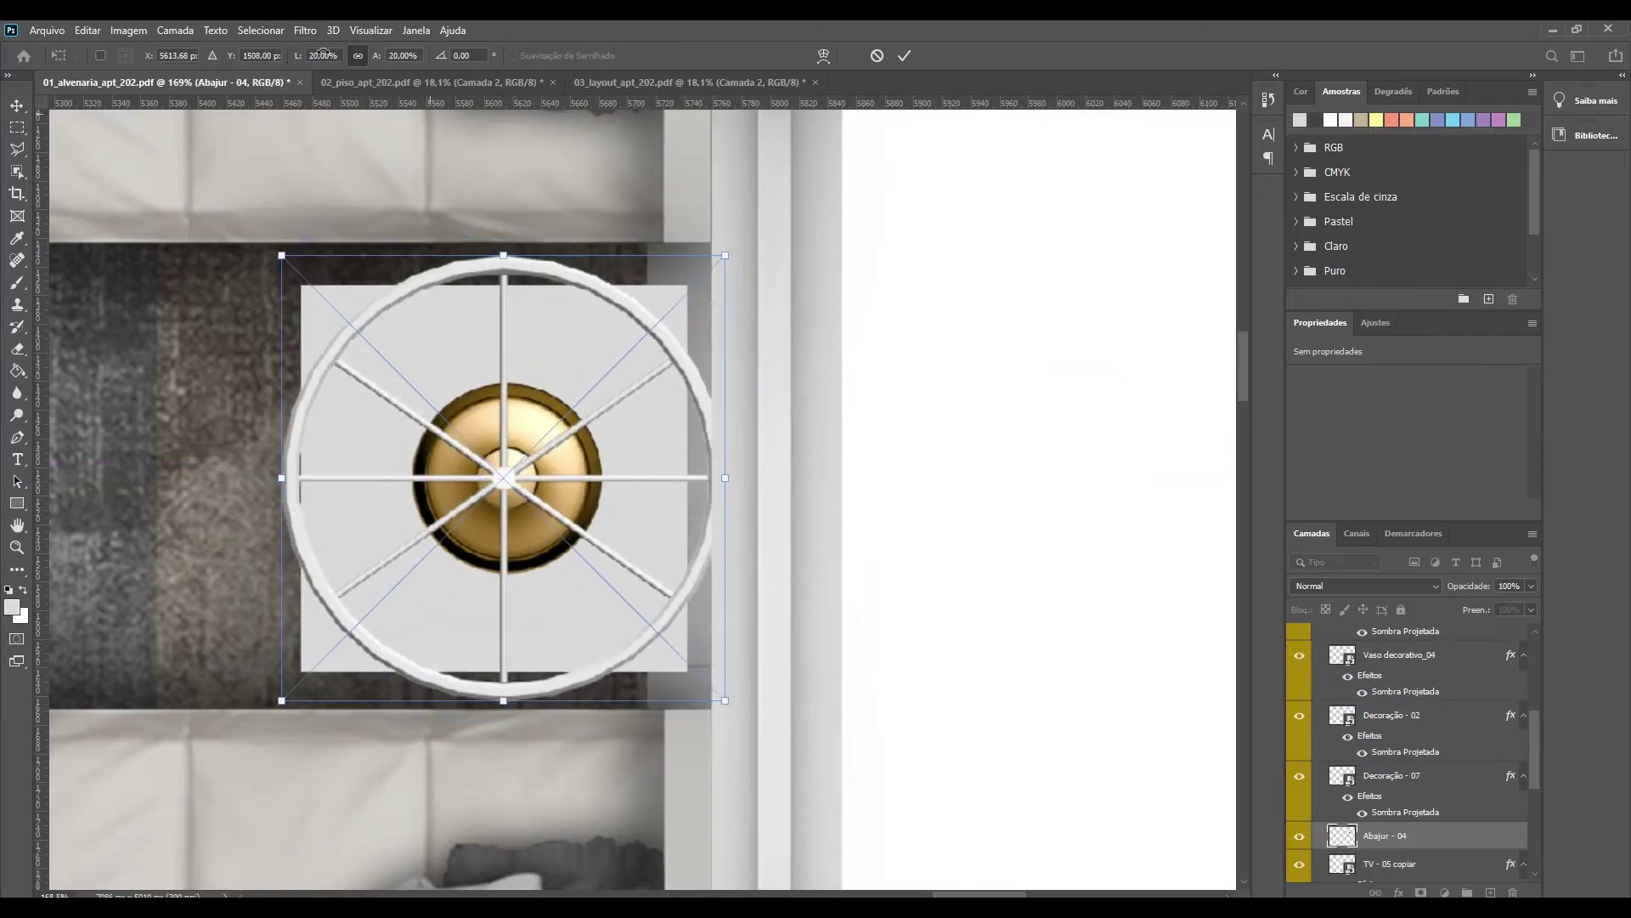
{"action": "key", "text": "Return"}
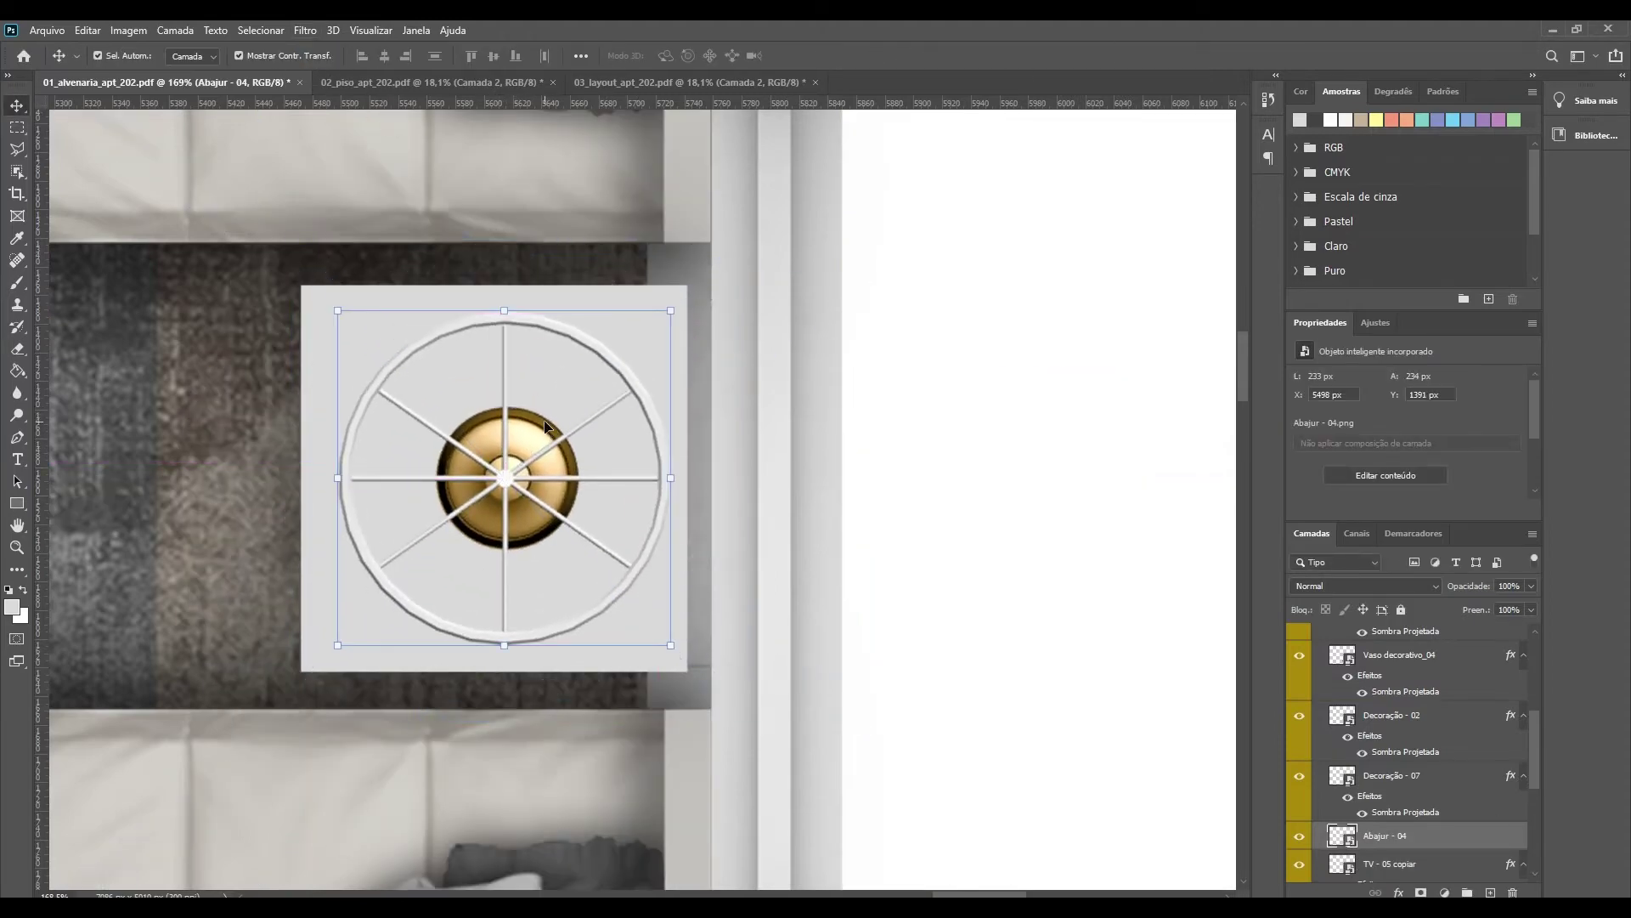
{"action": "double_click", "coordinate": [1444, 836]}
{"action": "left_click", "coordinate": [926, 531]}
{"action": "key", "text": "Return"}
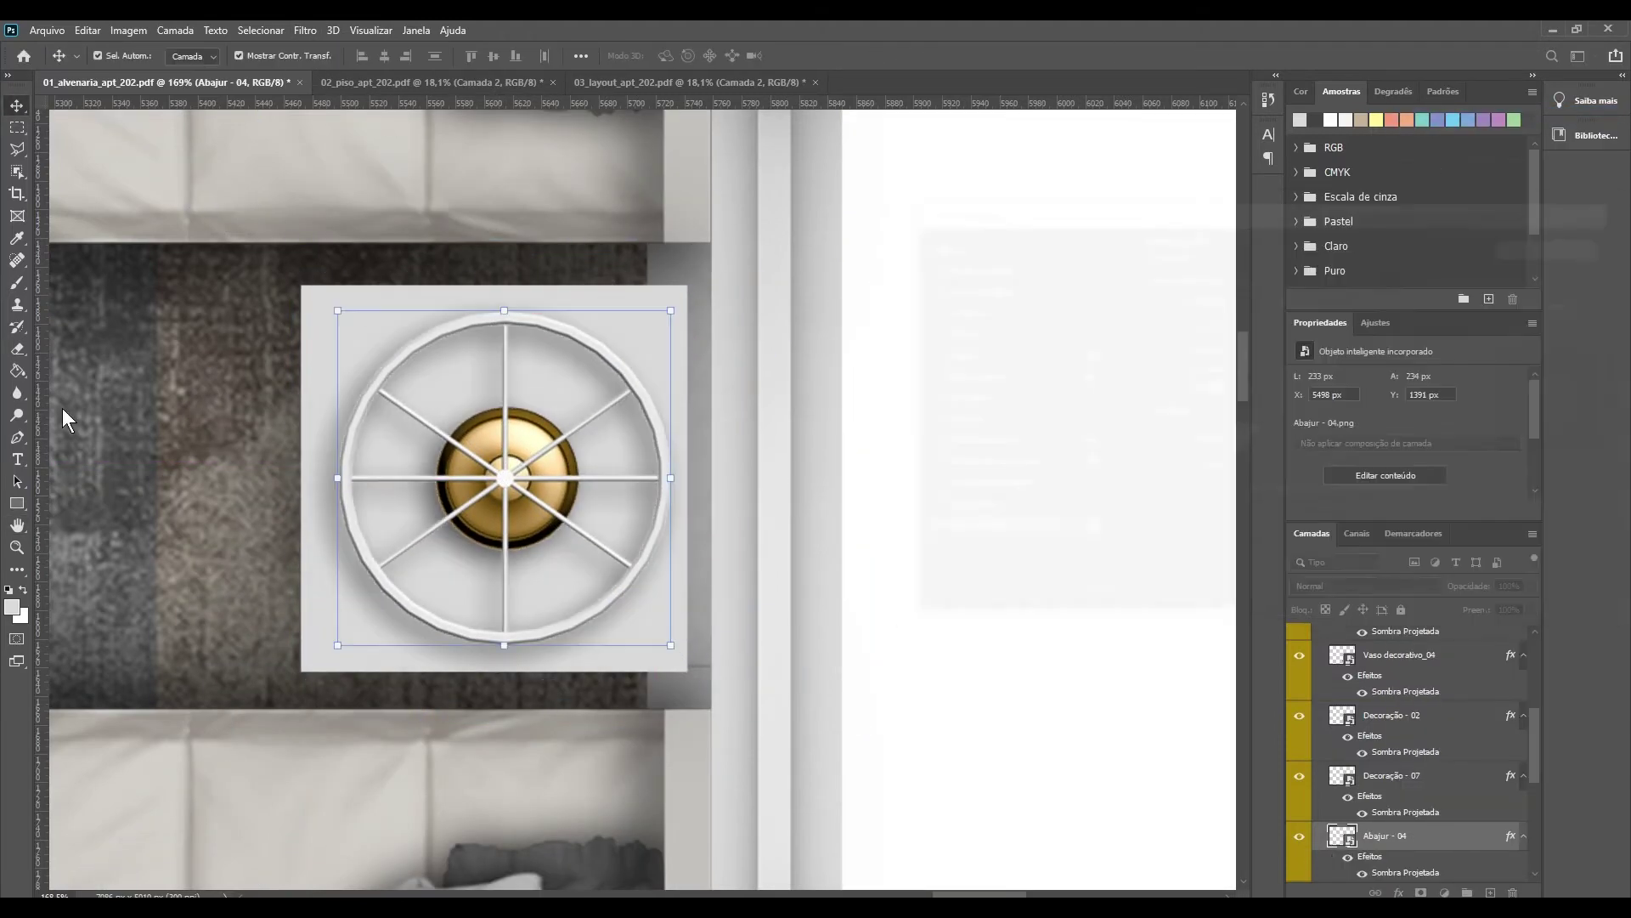
Step: Zoom to the lamp between the twin beds and duplicate it
{"action": "key", "text": "z"}
{"action": "key", "text": "ctrl+0"}
{"action": "left_click_drag", "start_coordinate": [985, 349], "coordinate": [1045, 348]}
{"action": "key", "text": "v"}
{"action": "key", "text": "ctrl+j"}
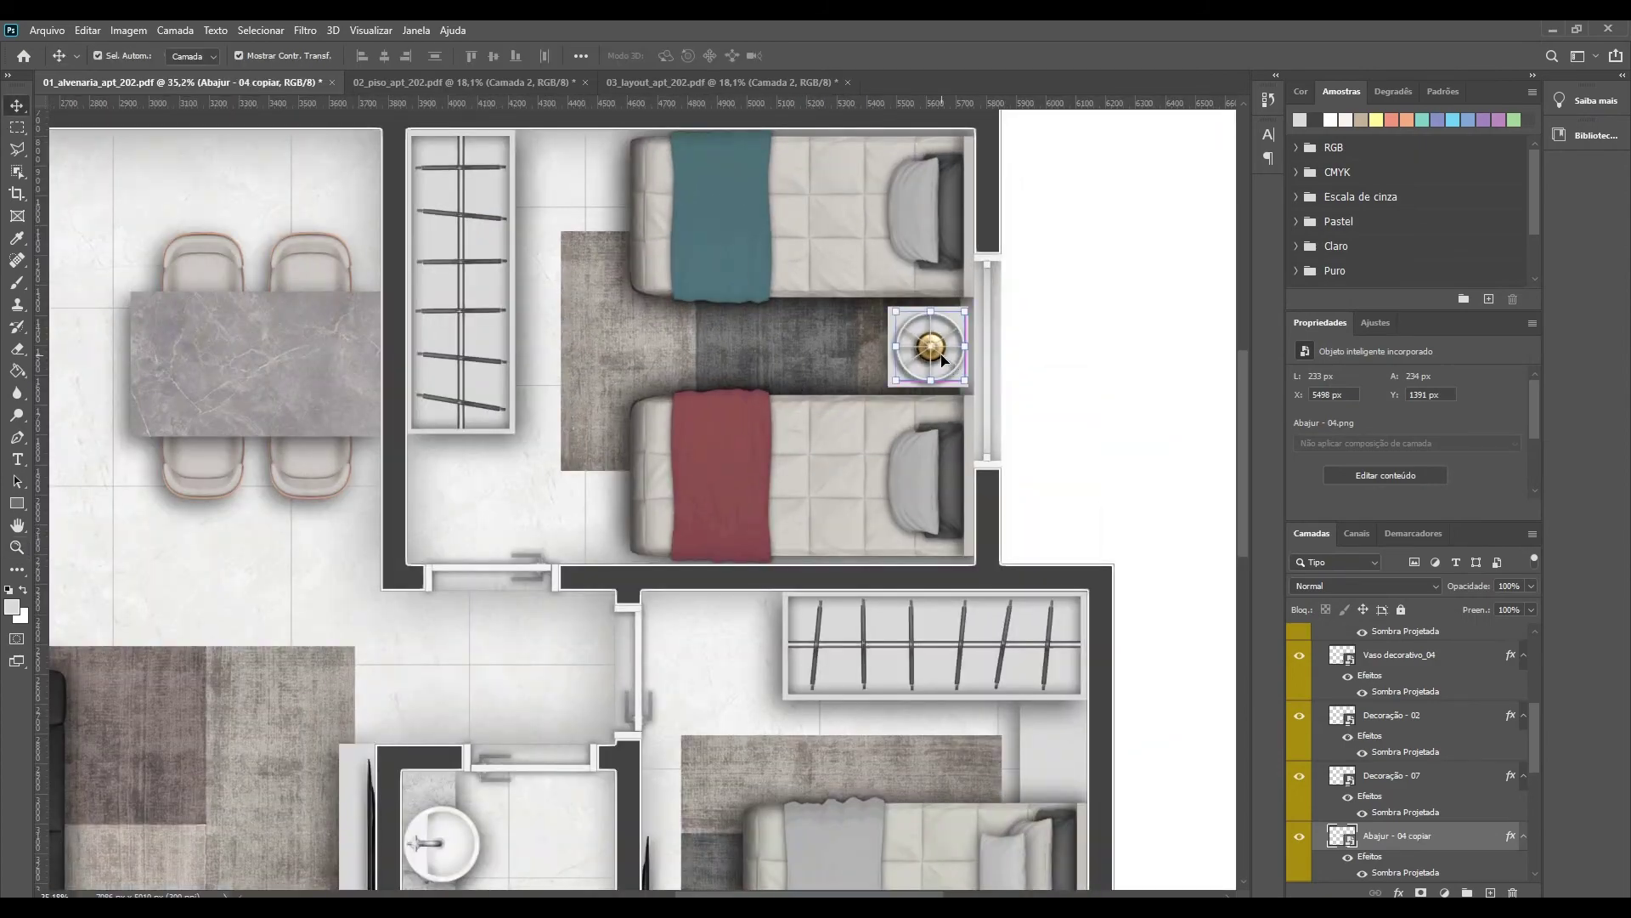
{"action": "scroll", "coordinate": [981, 518], "scroll_direction": "up", "scroll_amount": 5}
{"action": "scroll", "coordinate": [981, 518], "scroll_direction": "down", "scroll_amount": 6}
Step: Resize the original lamp and its copy to fit the nightstands
{"action": "key", "text": "ctrl+t"}
{"action": "left_click", "coordinate": [314, 55]}
{"action": "left_click", "coordinate": [904, 55]}
{"action": "key", "text": "alt+bracketright"}
{"action": "scroll", "coordinate": [822, 510], "scroll_direction": "down", "scroll_amount": 1}
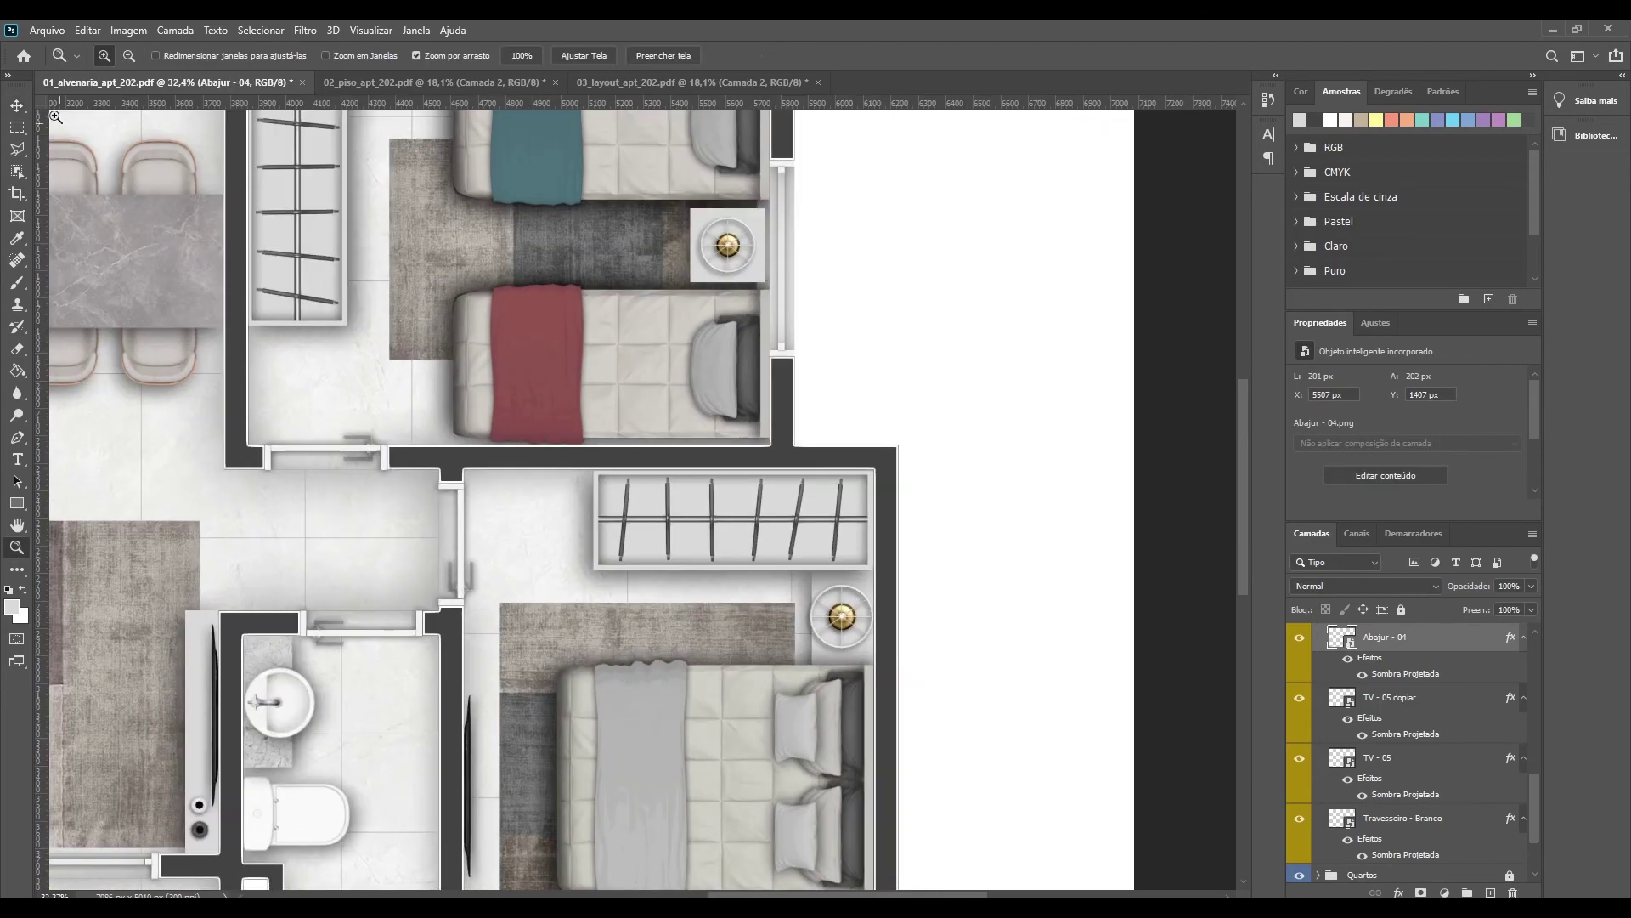
{"action": "key", "text": "ctrl+t"}
{"action": "left_click", "coordinate": [904, 55]}
Step: Zoom out to check the shadowed lamps on all three nightstands
{"action": "key", "text": "z"}
{"action": "key", "text": "ctrl+0"}
{"action": "scroll", "coordinate": [983, 637], "scroll_direction": "up", "scroll_amount": 5}
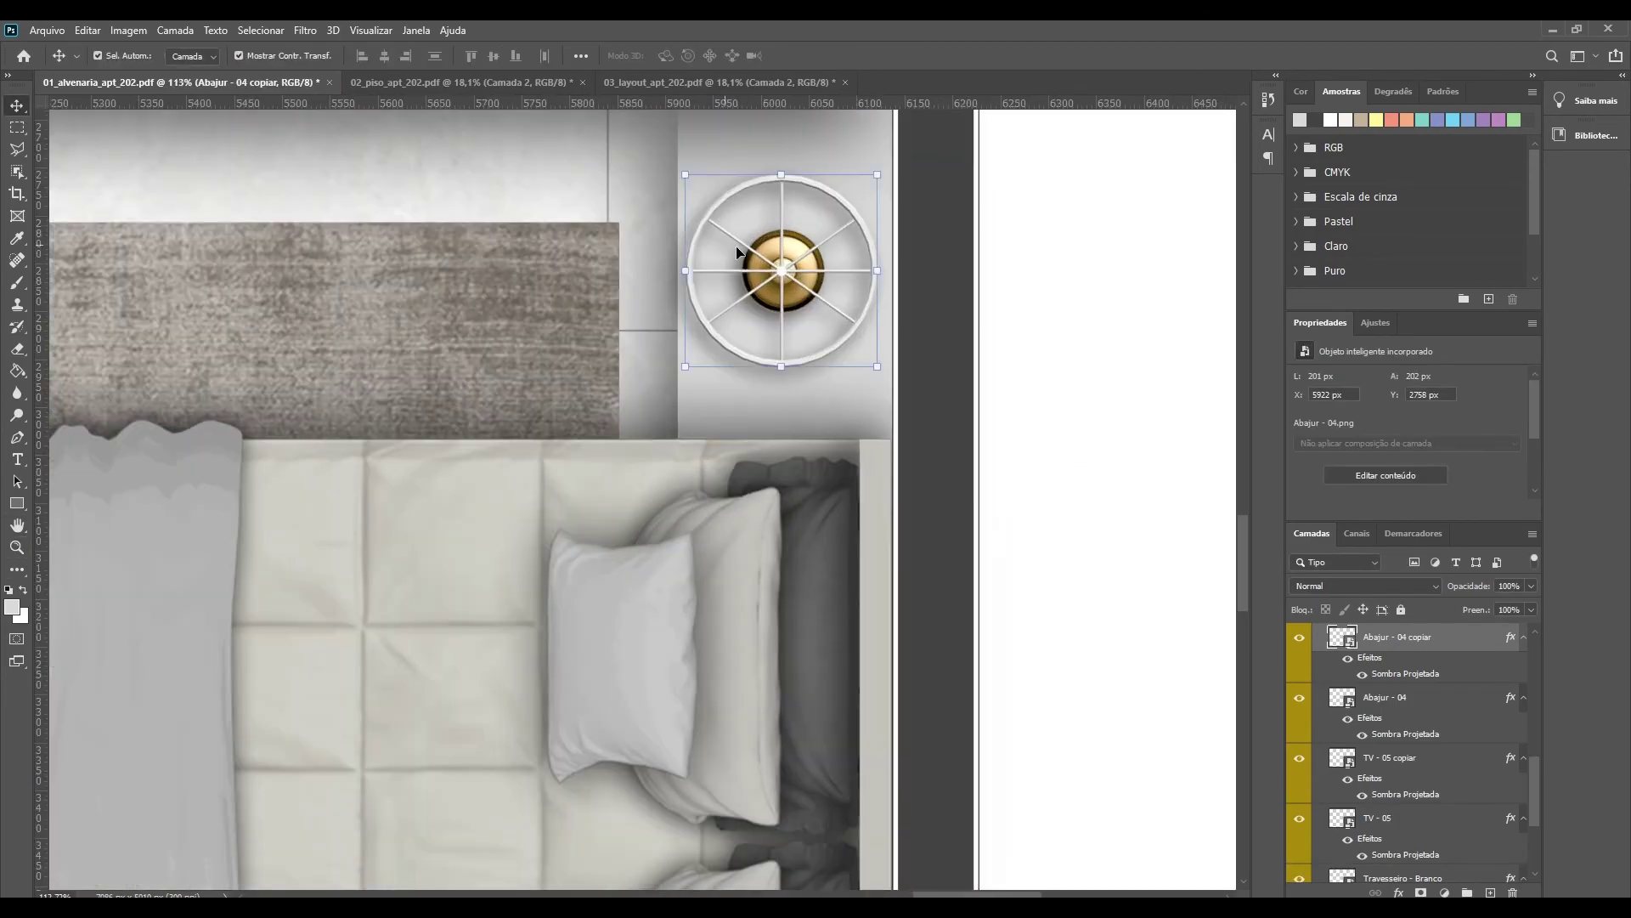
{"action": "scroll", "coordinate": [1043, 517], "scroll_direction": "down", "scroll_amount": 4}
{"action": "scroll", "coordinate": [1042, 517], "scroll_direction": "up", "scroll_amount": 3}
{"action": "key", "text": "v"}
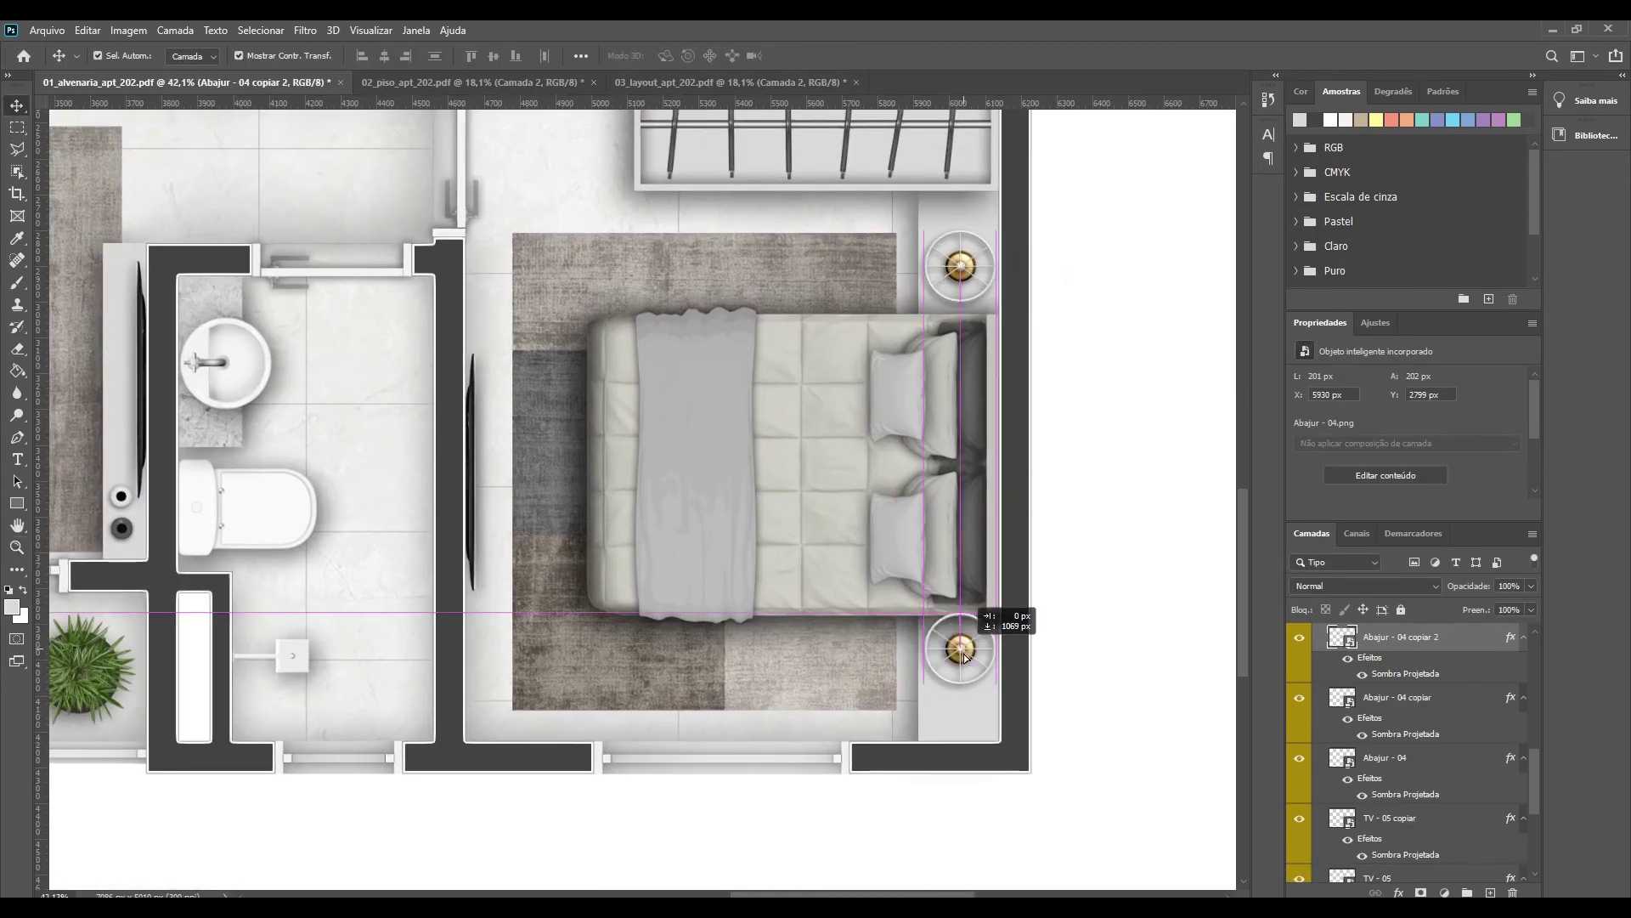
{"action": "key", "text": "ctrl+0"}
{"action": "scroll", "coordinate": [600, 346], "scroll_direction": "up", "scroll_amount": 5}
{"action": "key", "text": "alt+Tab"}
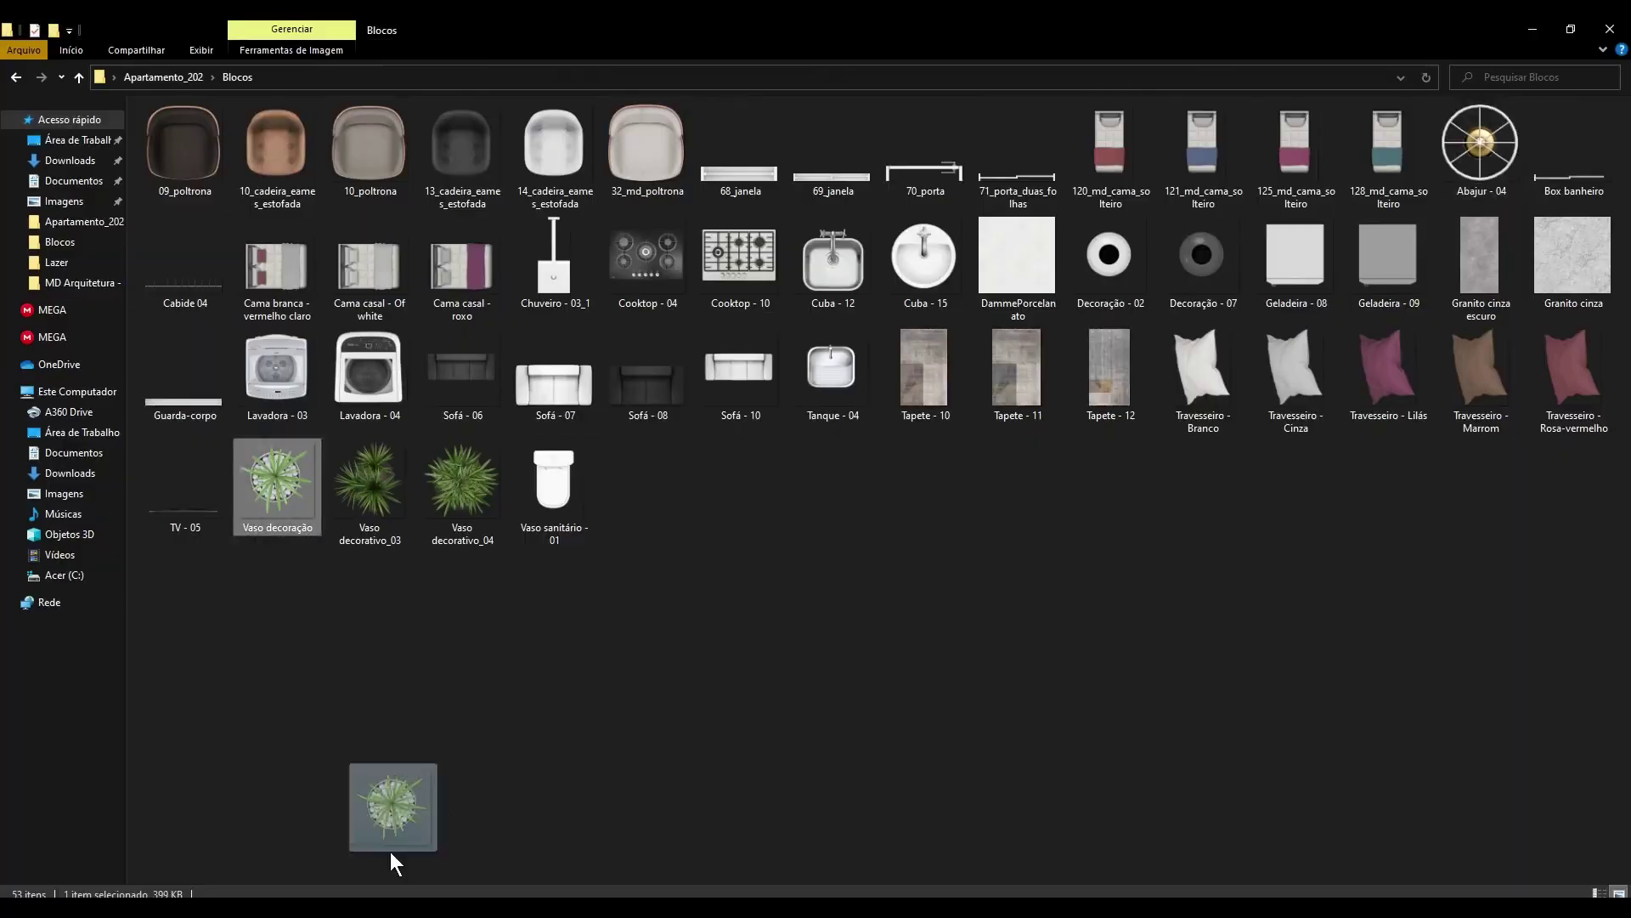
Step: Bring in the Vaso decoração plant, scaled down to 8% and centred on the dining table
{"action": "left_click_drag", "start_coordinate": [273, 474], "coordinate": [544, 476]}
{"action": "type", "text": "12"}
{"action": "key", "text": "Return"}
{"action": "type", "text": "8"}
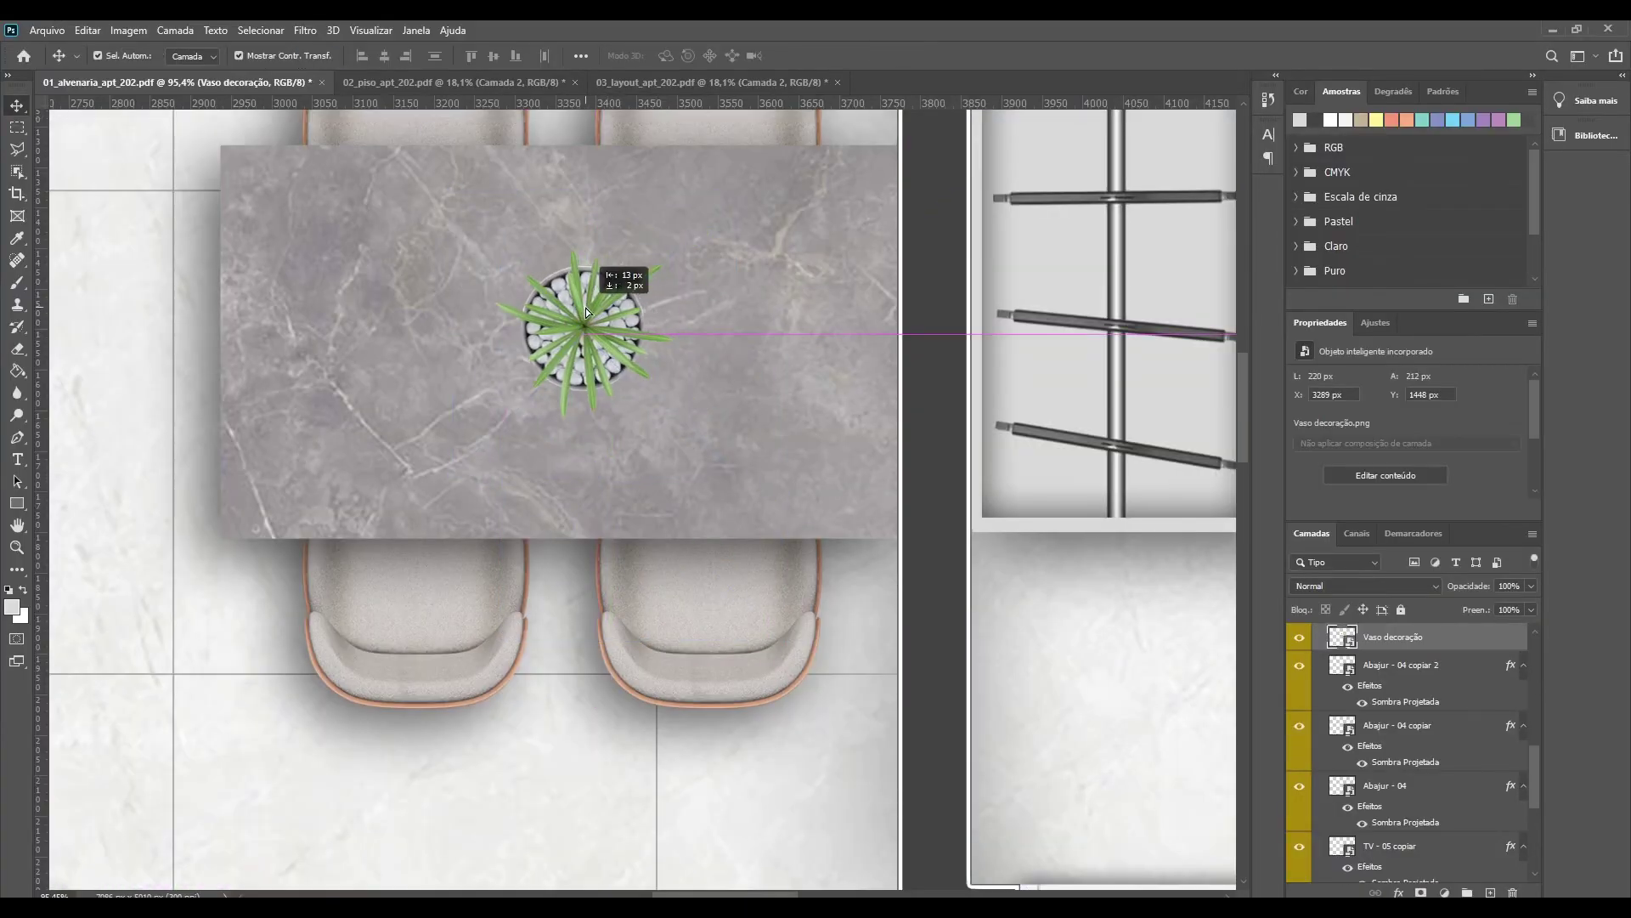
{"action": "left_click_drag", "start_coordinate": [585, 311], "coordinate": [578, 321]}
Step: Give the table plant a drop shadow
{"action": "key", "text": "z"}
{"action": "left_click_drag", "start_coordinate": [414, 561], "coordinate": [172, 250]}
{"action": "left_click", "coordinate": [960, 530]}
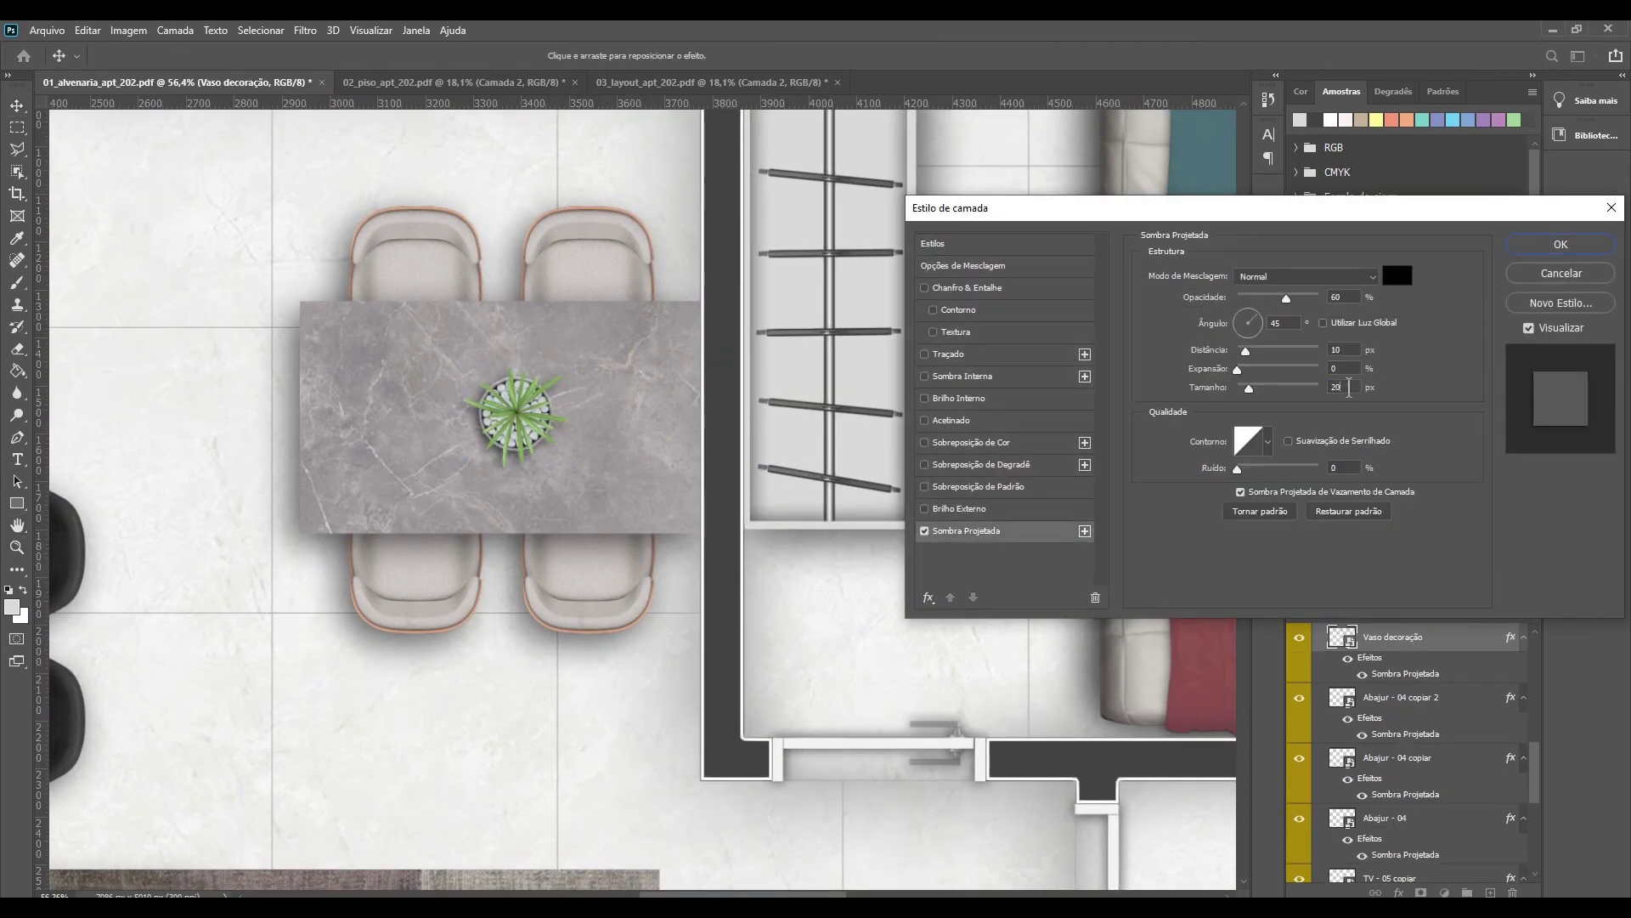
{"action": "left_click", "coordinate": [1560, 246]}
{"action": "key", "text": "ctrl+0"}
{"action": "left_click", "coordinate": [564, 368]}
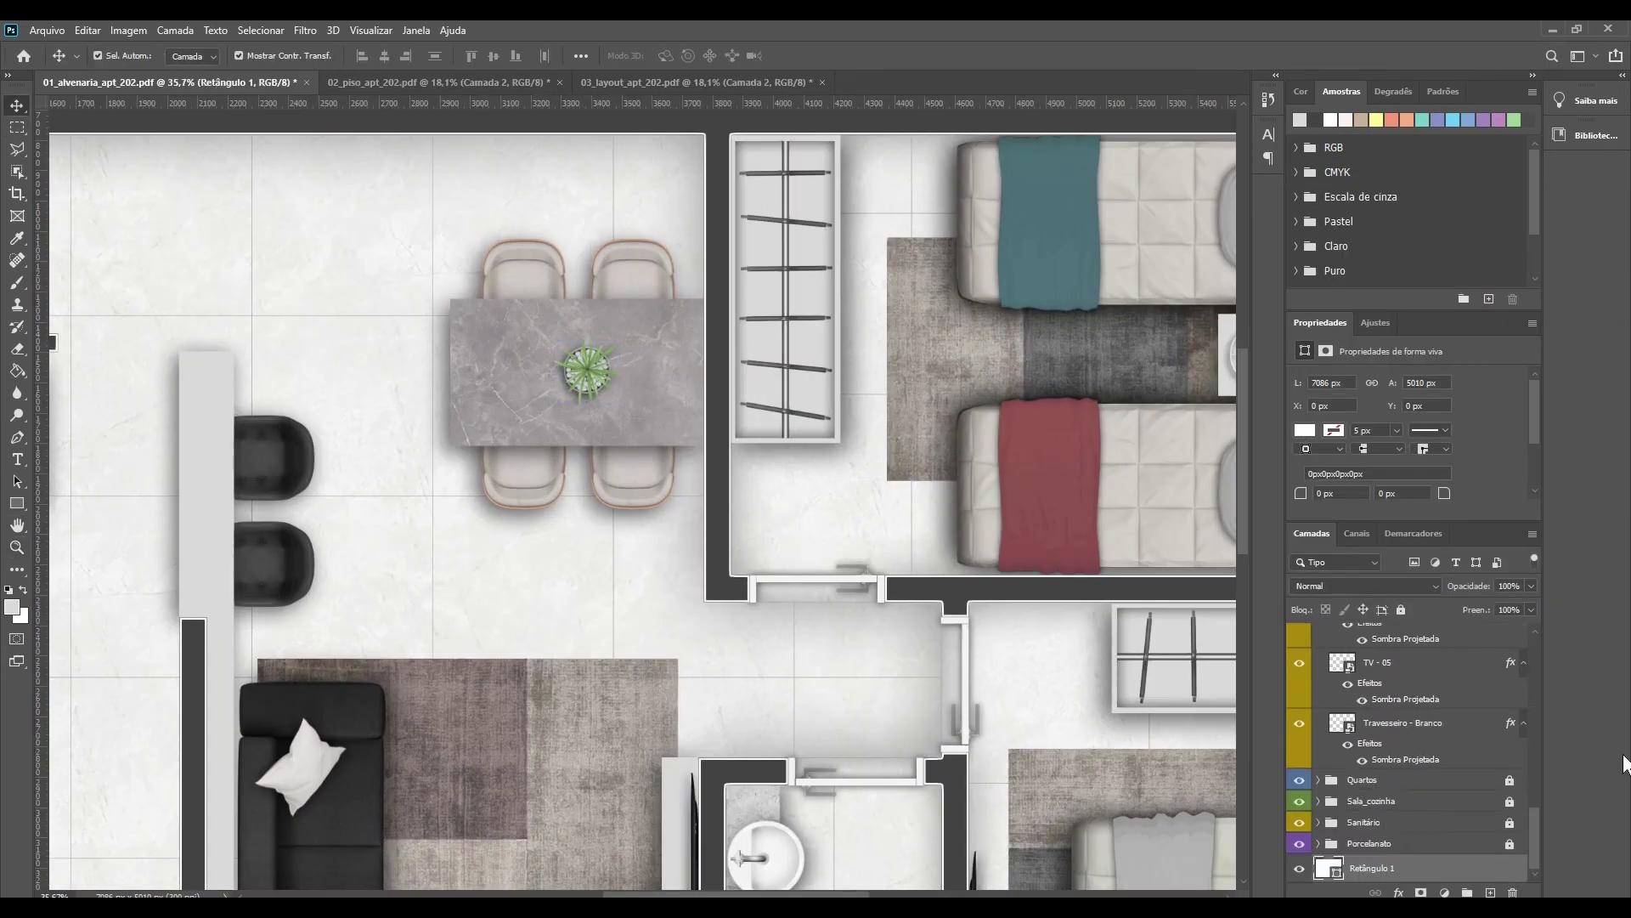
Step: Darken the marble tabletop layer with Brightness -35
{"action": "key", "text": "v"}
{"action": "left_click", "coordinate": [639, 356]}
{"action": "left_click_drag", "start_coordinate": [1053, 152], "coordinate": [1033, 152]}
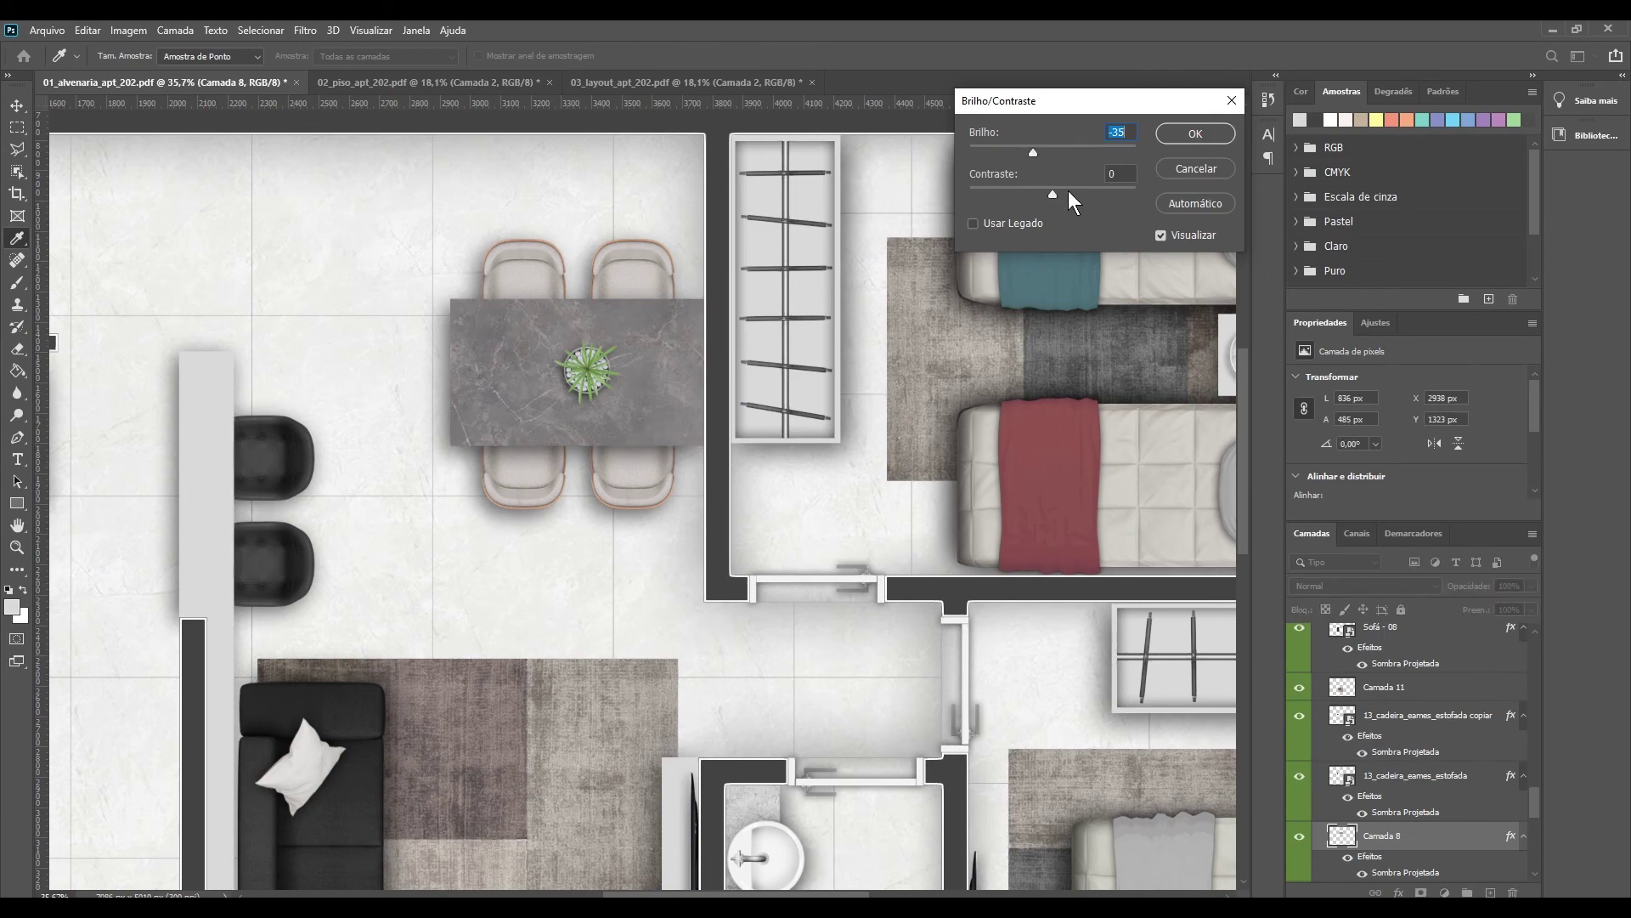
{"action": "left_click", "coordinate": [1194, 134]}
{"action": "scroll", "coordinate": [1402, 748], "scroll_direction": "down", "scroll_amount": 2}
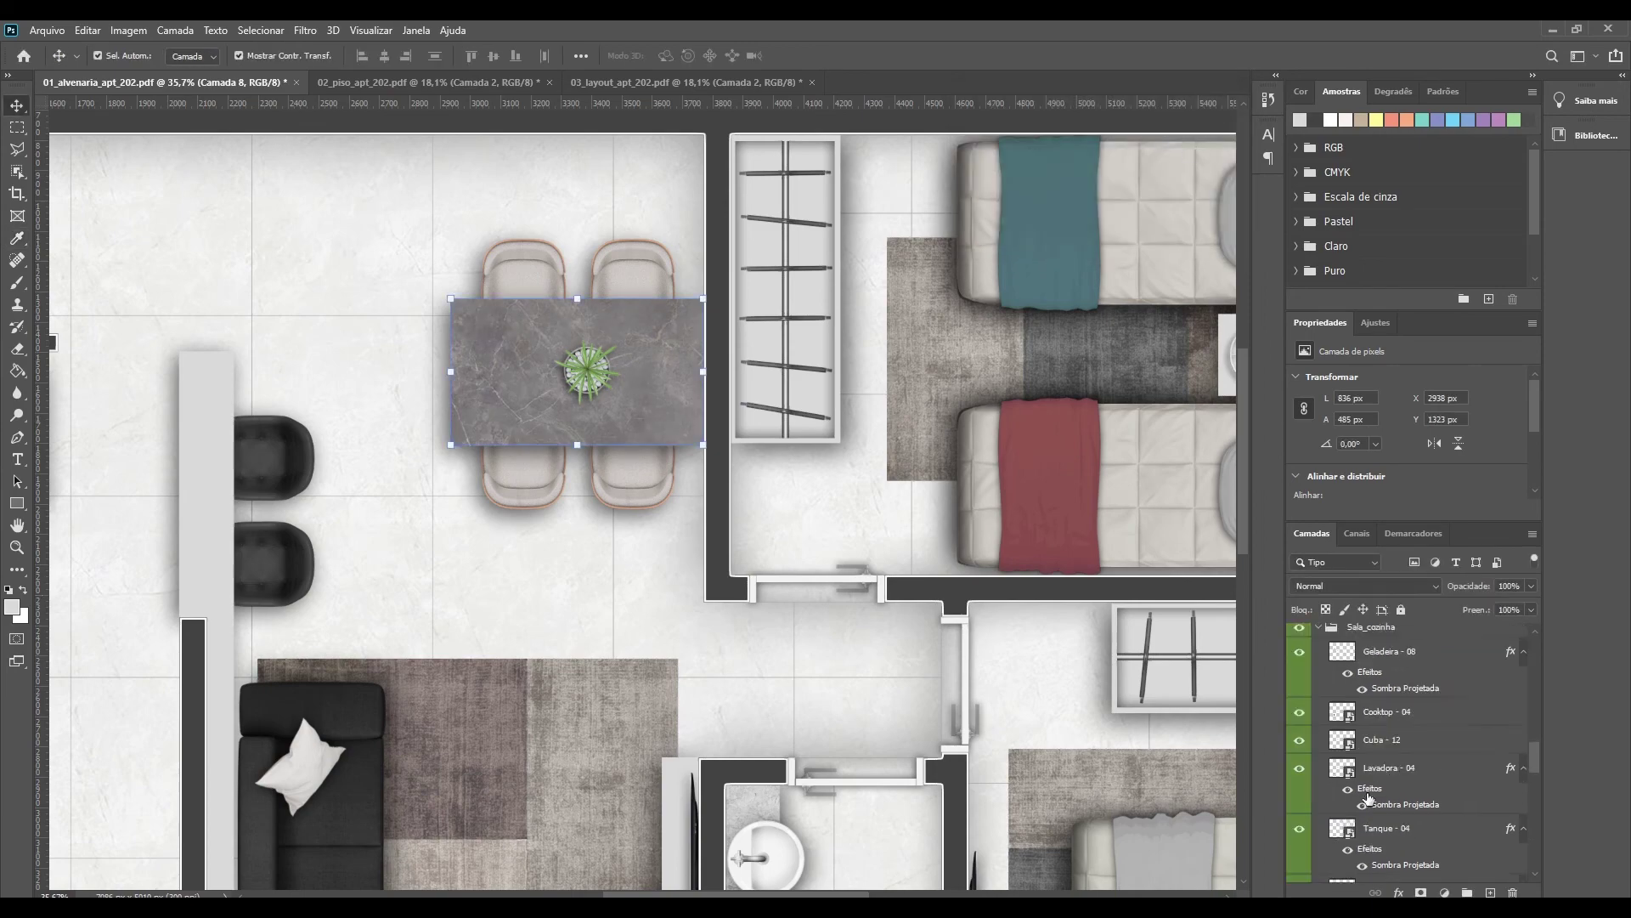
{"action": "left_click", "coordinate": [1319, 813]}
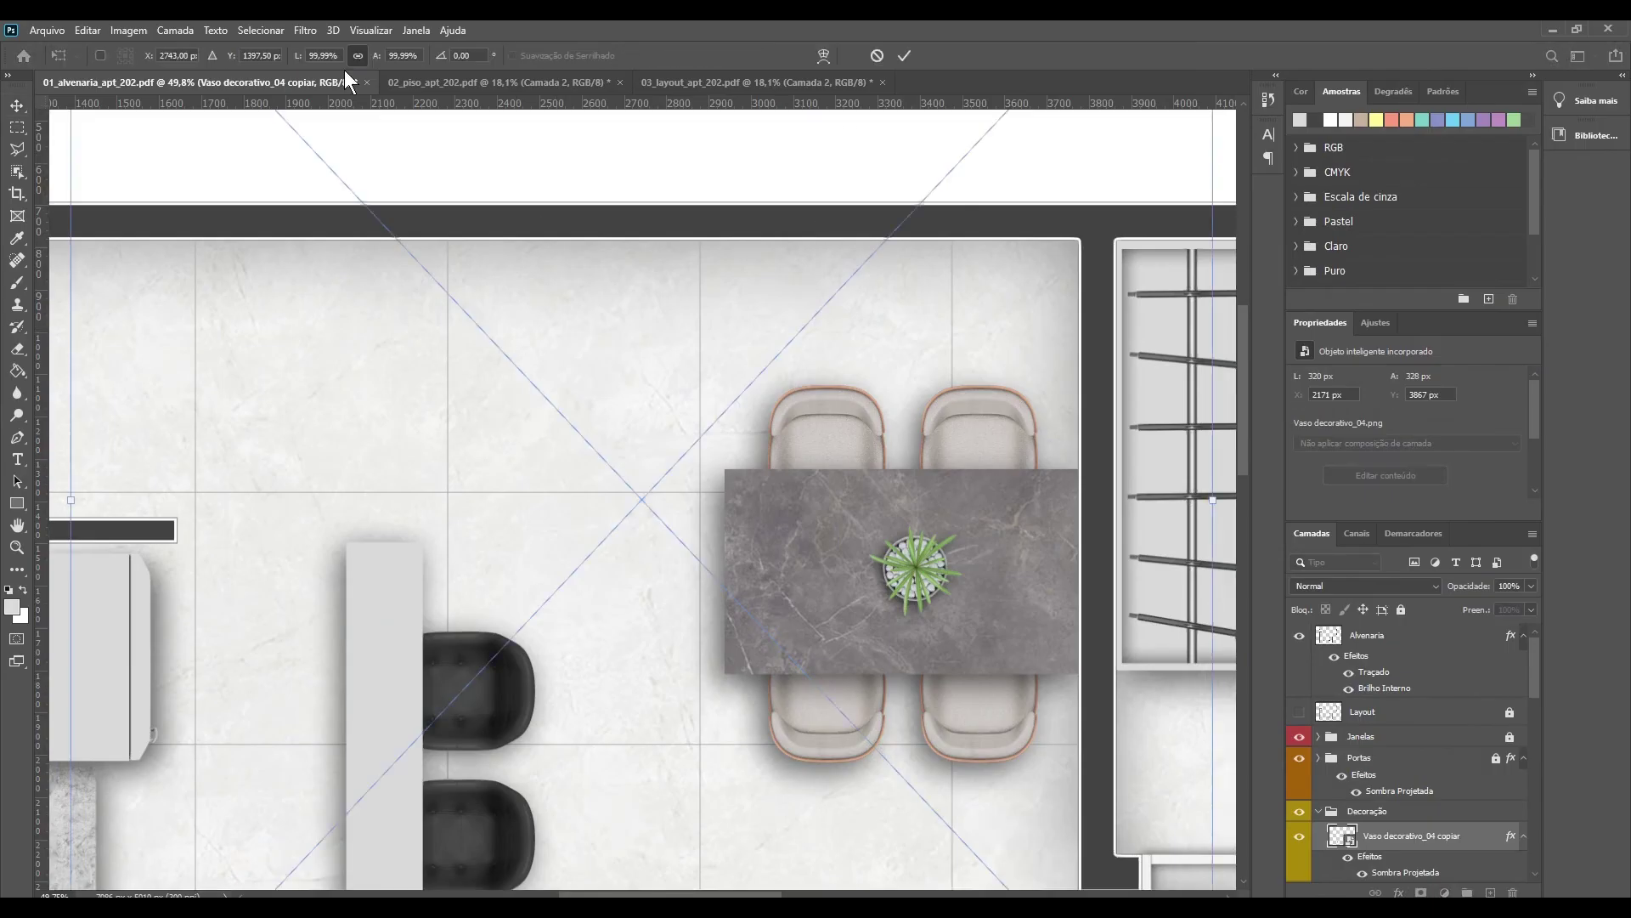
Step: Scale Vaso decorativo_03 to 15%, rotate it -90°, and add a drop shadow
{"action": "left_click", "coordinate": [324, 55]}
{"action": "type", "text": "8"}
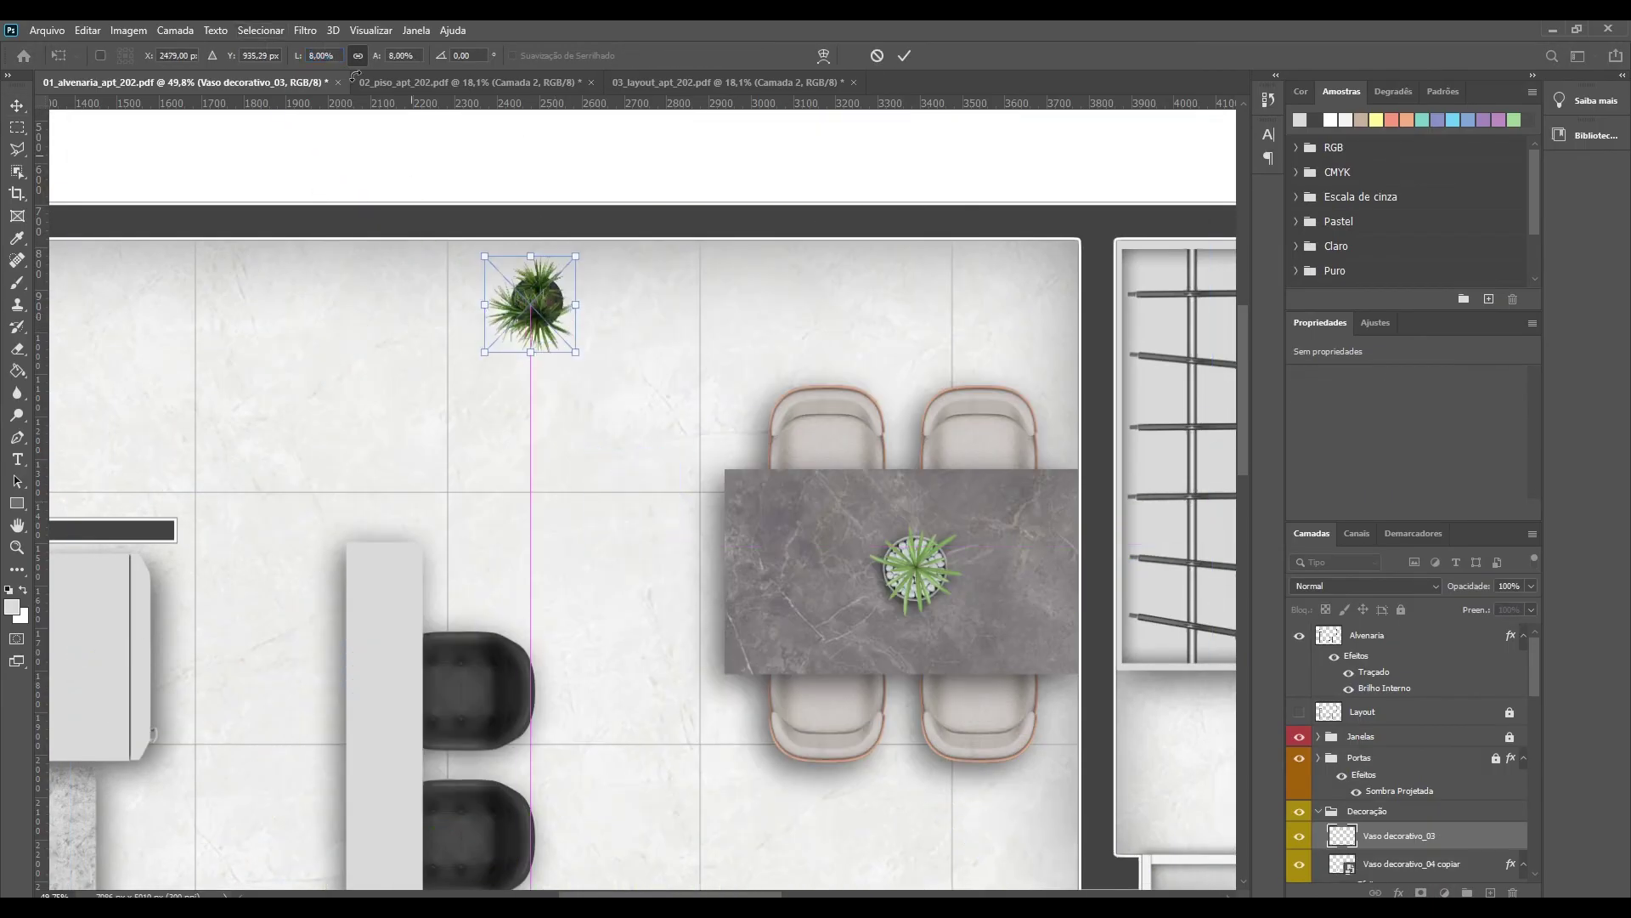
{"action": "type", "text": "15"}
{"action": "left_click", "coordinate": [579, 458]}
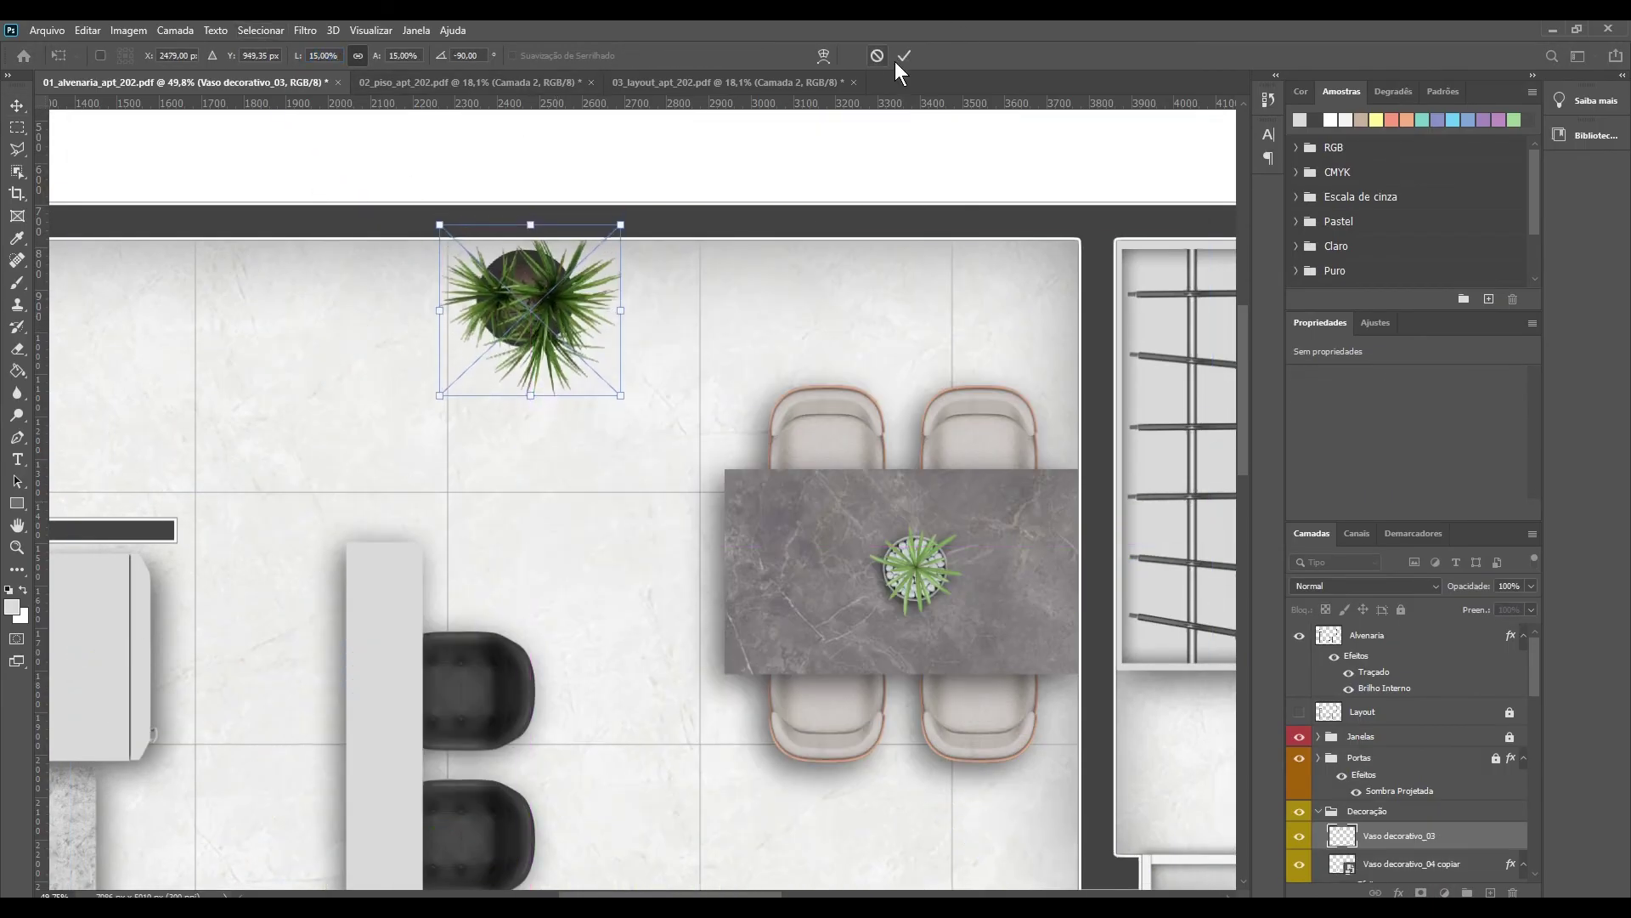
{"action": "left_click", "coordinate": [1561, 244]}
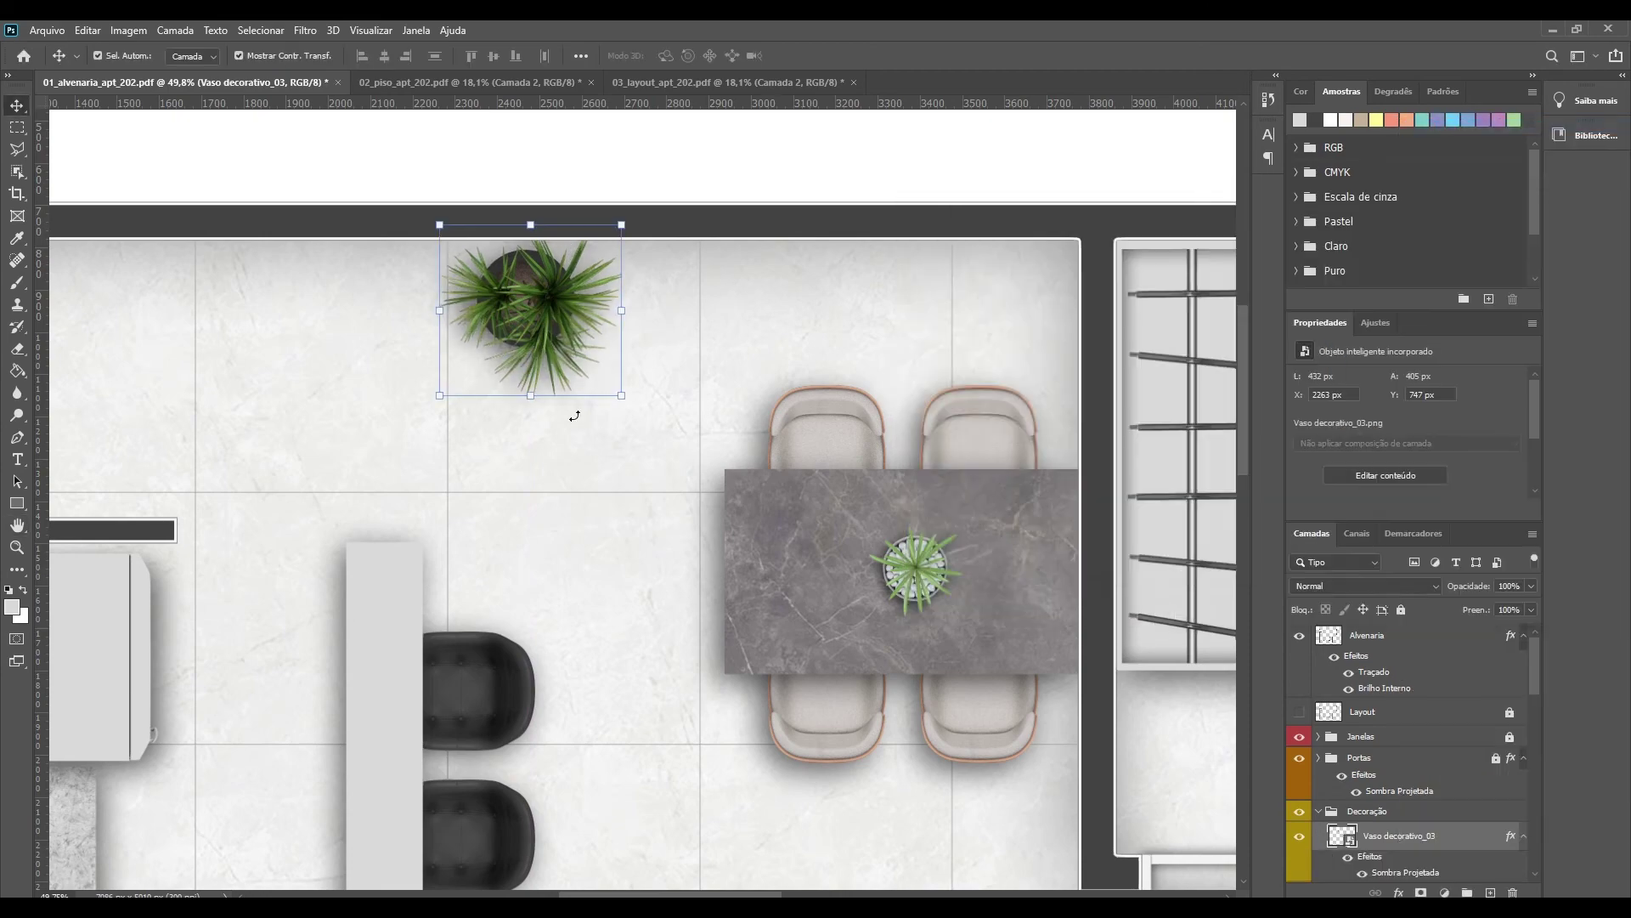
{"action": "key", "text": "z"}
{"action": "left_click", "coordinate": [564, 411], "text": "alt"}
{"action": "right_click", "coordinate": [654, 515]}
{"action": "left_click", "coordinate": [653, 515]}
Step: Recheck the new plant's drop shadow settings, then select the Porcelanato floor group
{"action": "left_click", "coordinate": [1318, 810]}
{"action": "left_click", "coordinate": [1345, 814]}
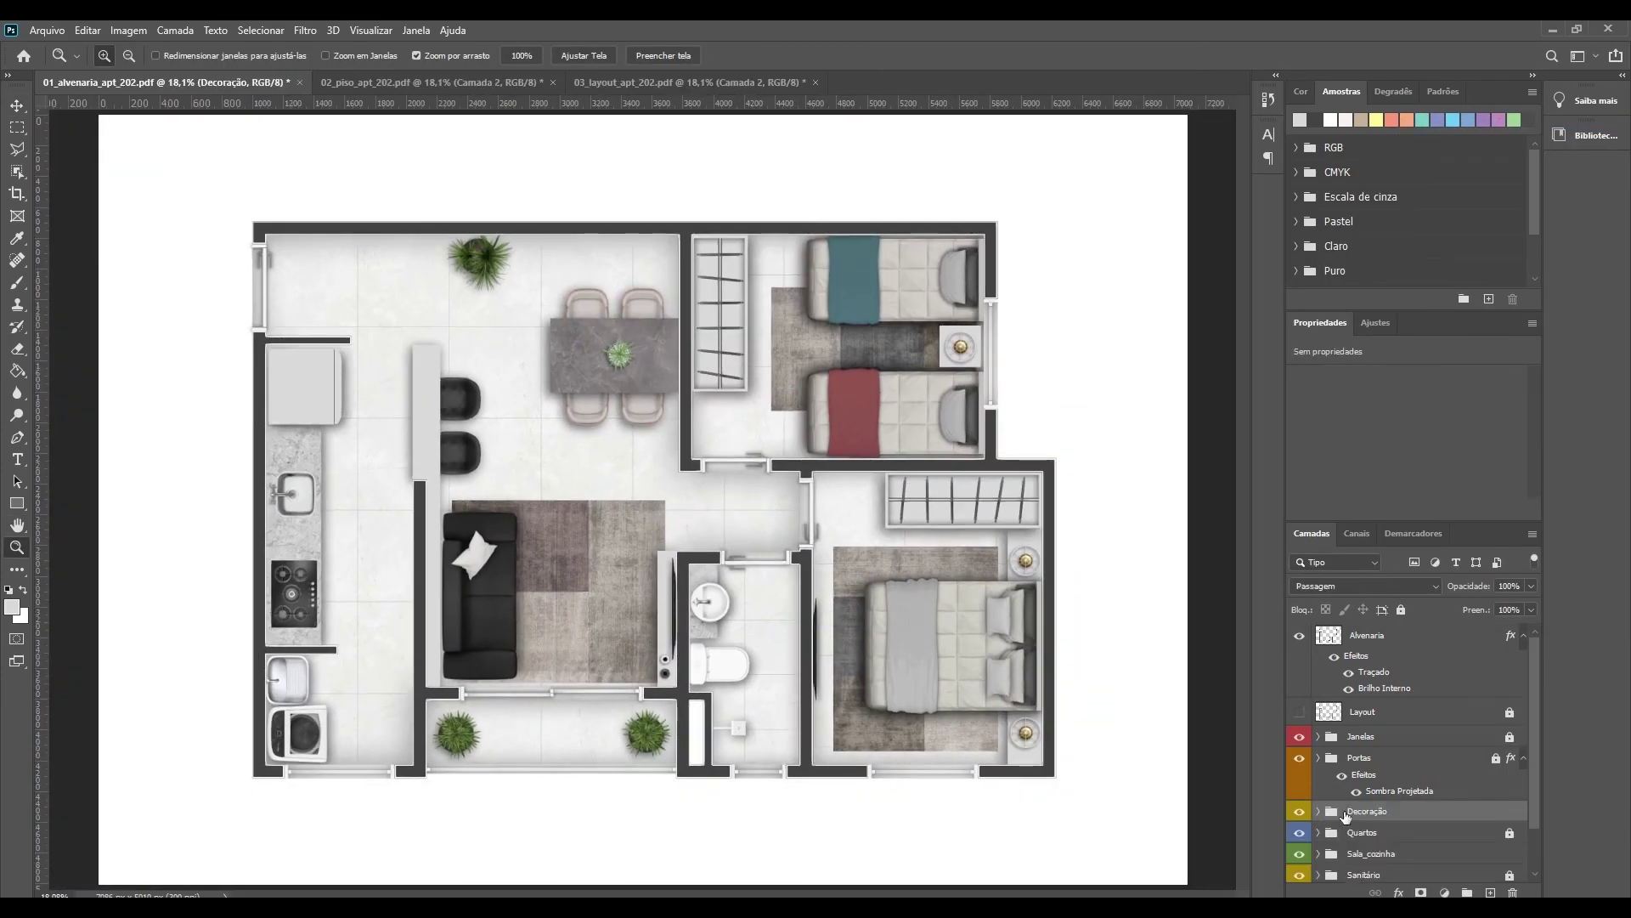
{"action": "left_click", "coordinate": [465, 229]}
{"action": "right_click", "coordinate": [1398, 835]}
{"action": "left_click", "coordinate": [1409, 118]}
{"action": "left_click", "coordinate": [943, 532]}
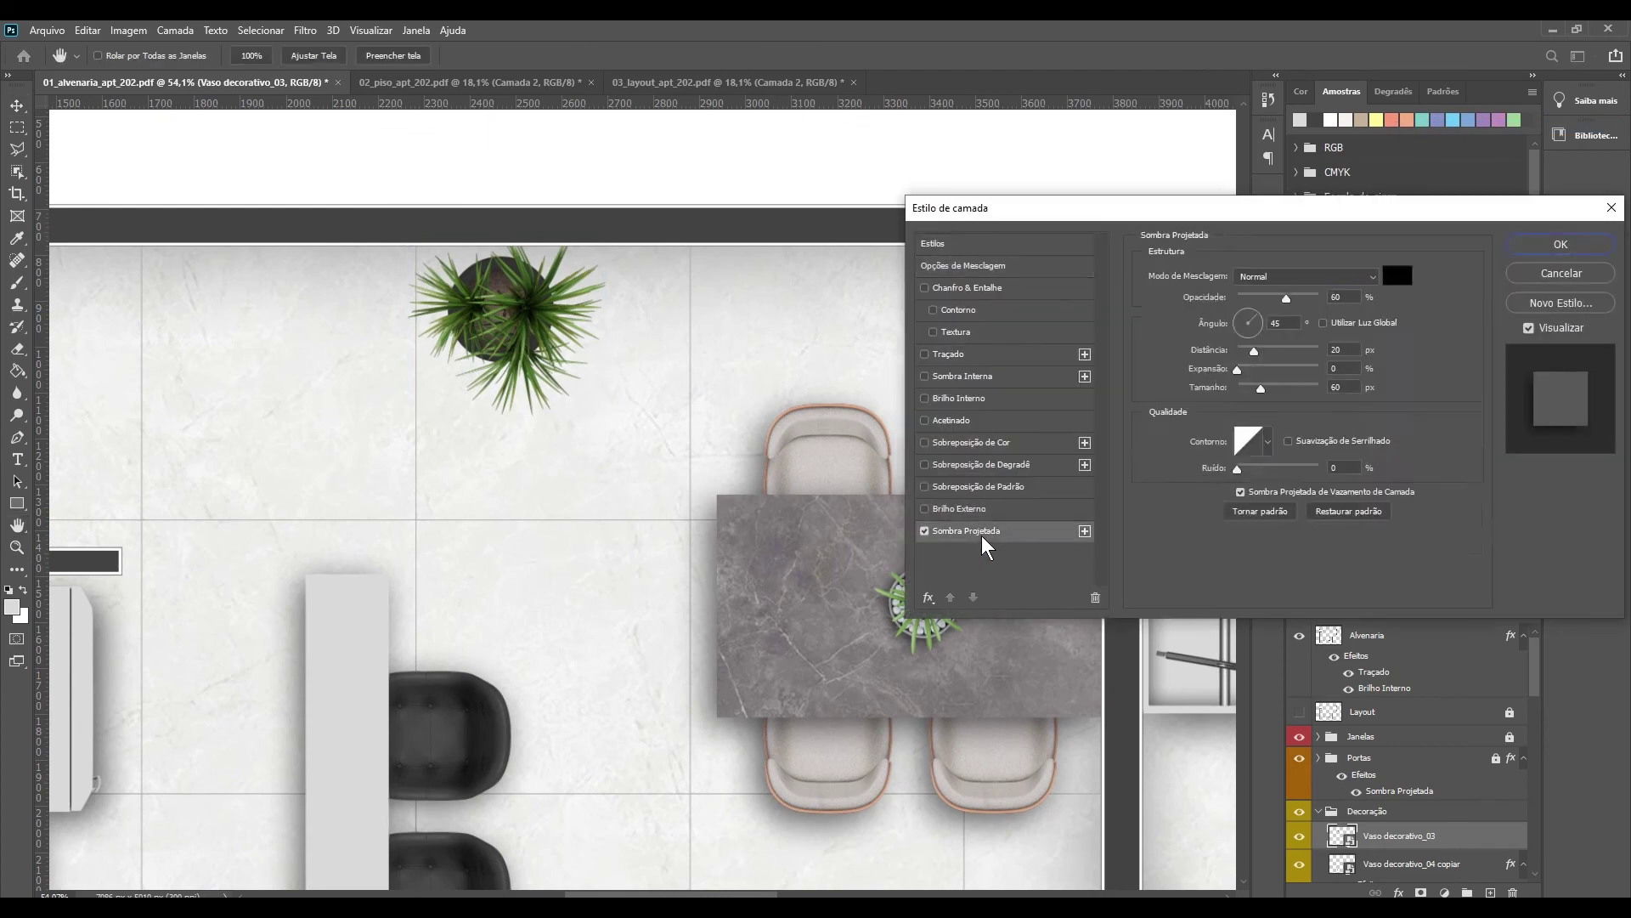
{"action": "left_click", "coordinate": [1555, 244]}
{"action": "left_click", "coordinate": [627, 451], "text": "alt"}
{"action": "key", "text": "v"}
{"action": "left_click", "coordinate": [1318, 810]}
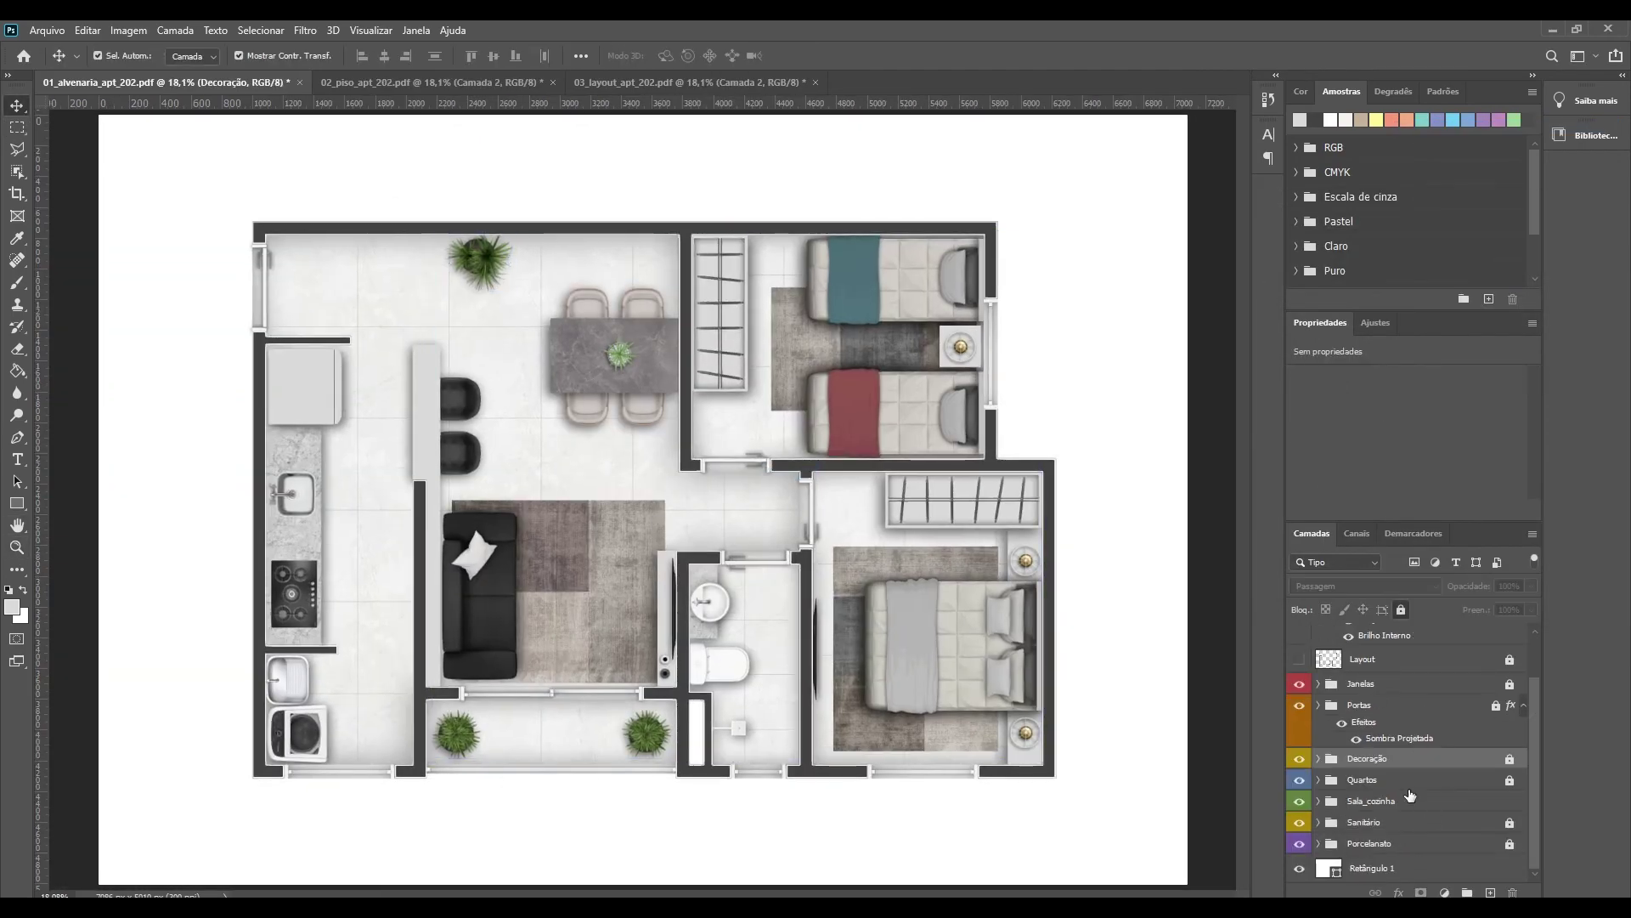
{"action": "left_click", "coordinate": [1369, 842]}
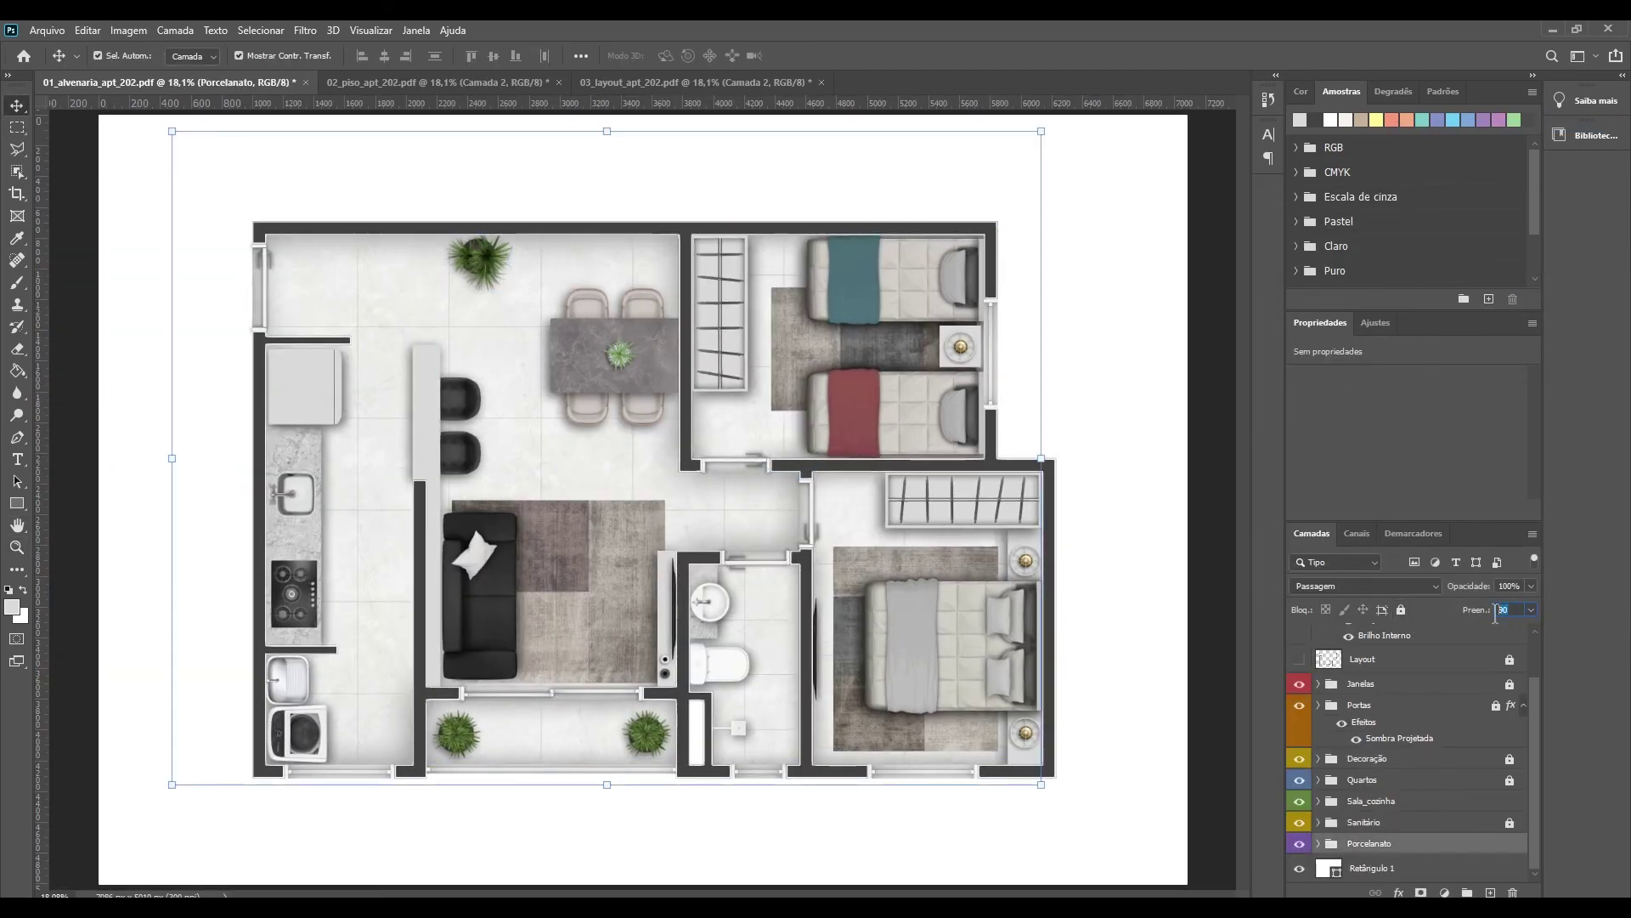
Step: Browse the Porcelanato group's Hachura_piso layer and the entrance door layer
{"action": "left_click", "coordinate": [1318, 843]}
{"action": "left_click", "coordinate": [1385, 867]}
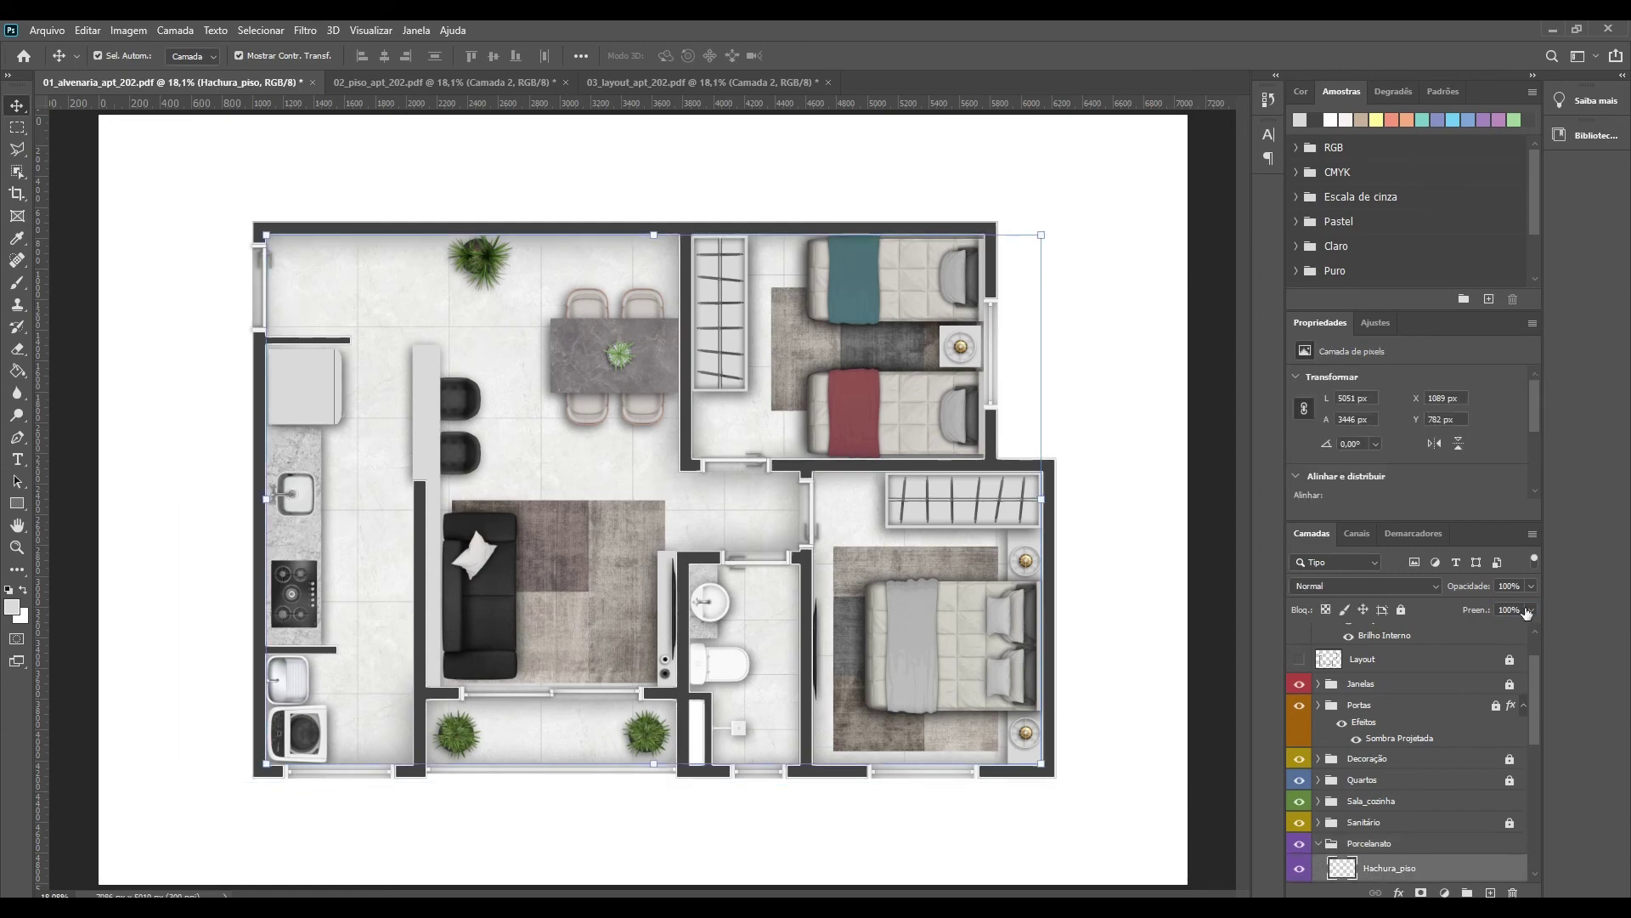
{"action": "left_click", "coordinate": [1317, 843]}
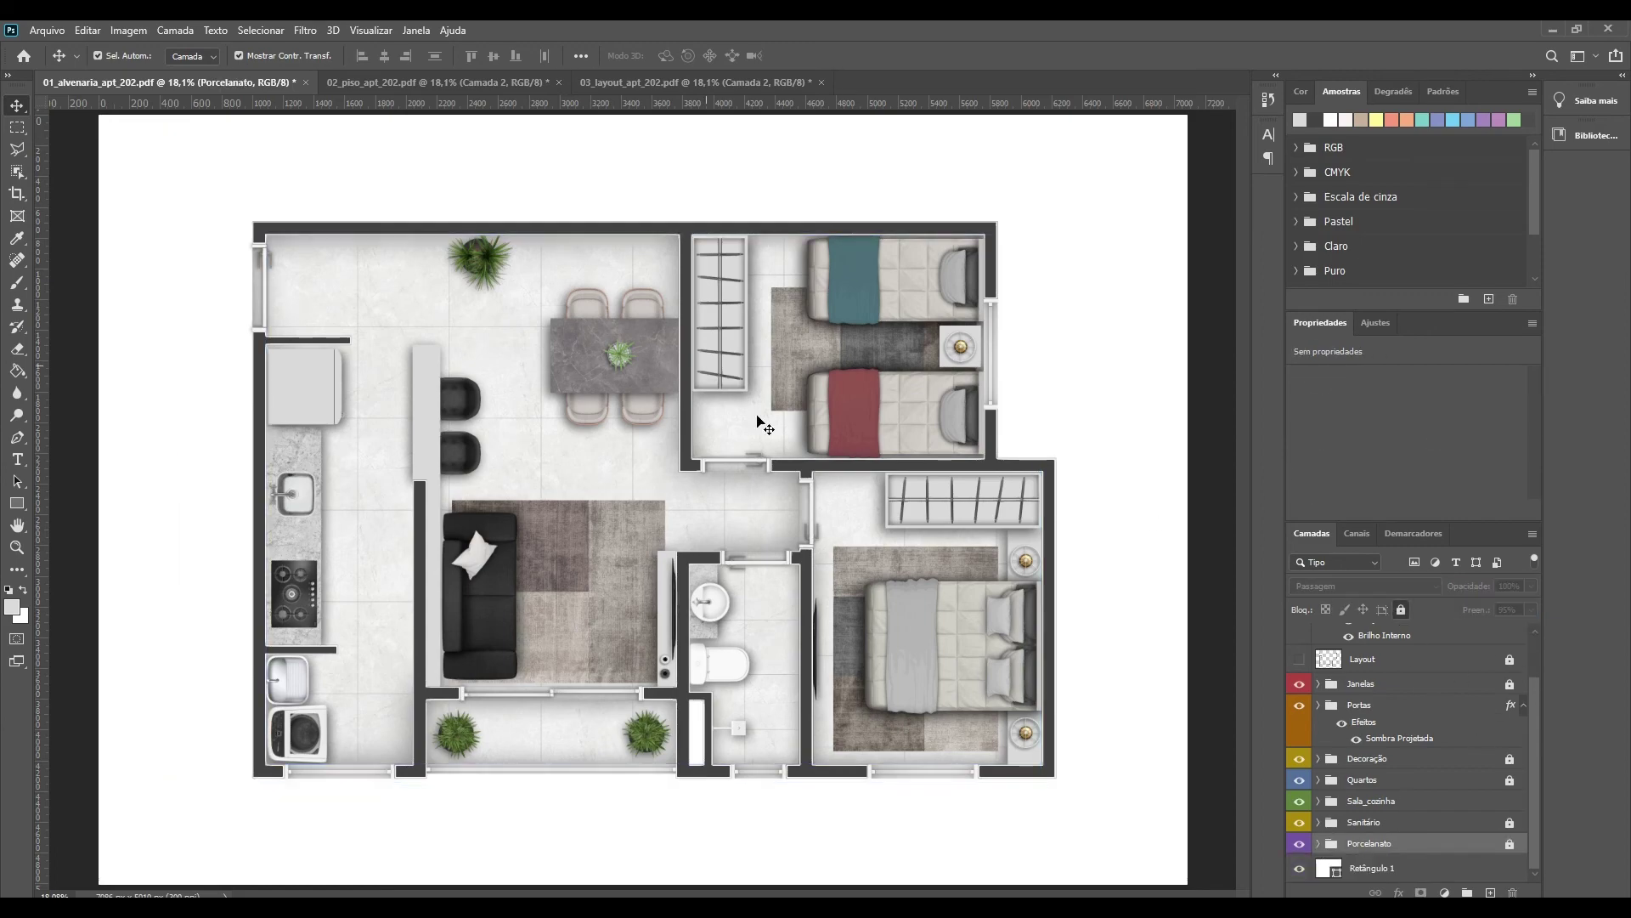
{"action": "scroll", "coordinate": [265, 252], "scroll_direction": "up", "scroll_amount": 5}
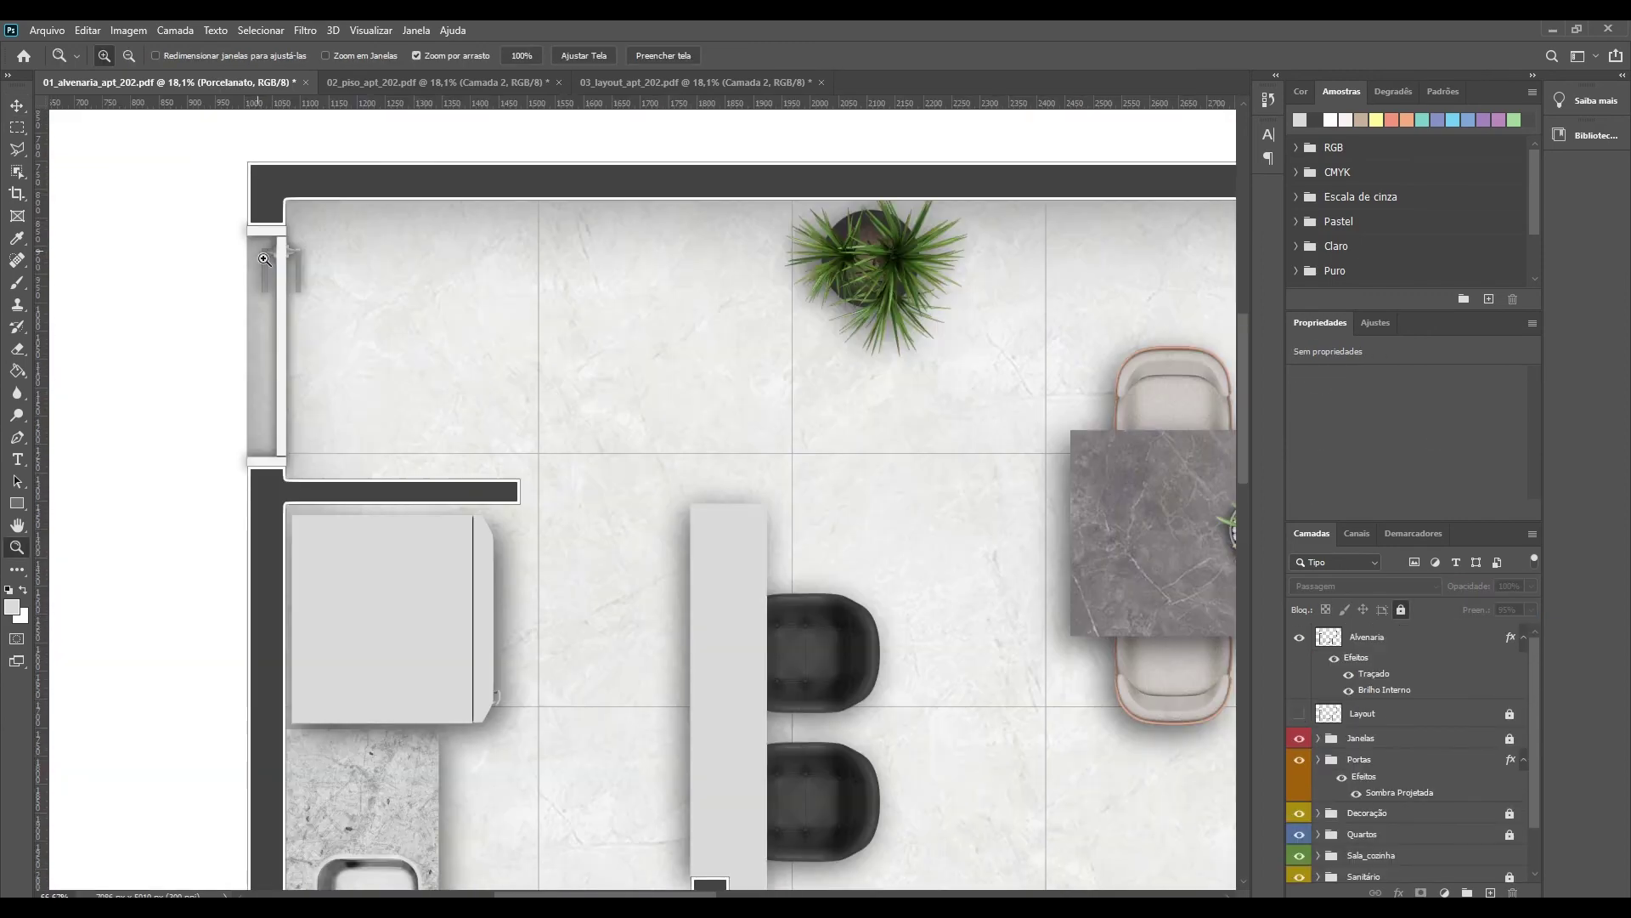
{"action": "key", "text": "v"}
{"action": "left_click", "coordinate": [275, 210]}
{"action": "key", "text": "ctrl+t"}
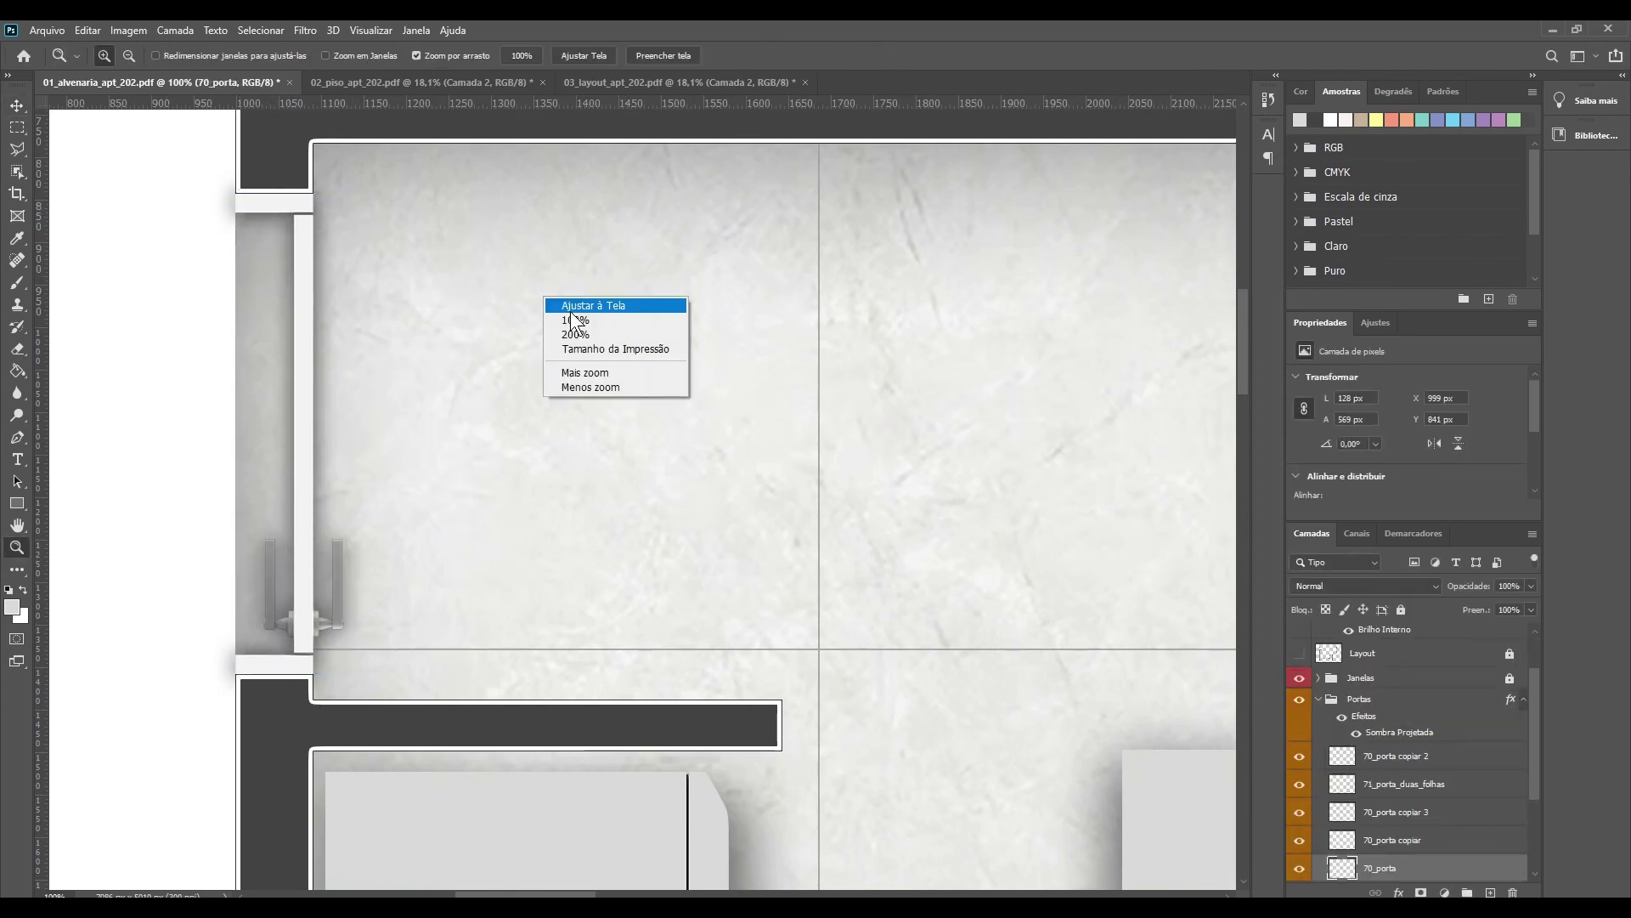
{"action": "left_click", "coordinate": [570, 308]}
Step: Add an inner shadow to the Camada 1 floor layer
{"action": "left_click", "coordinate": [17, 109]}
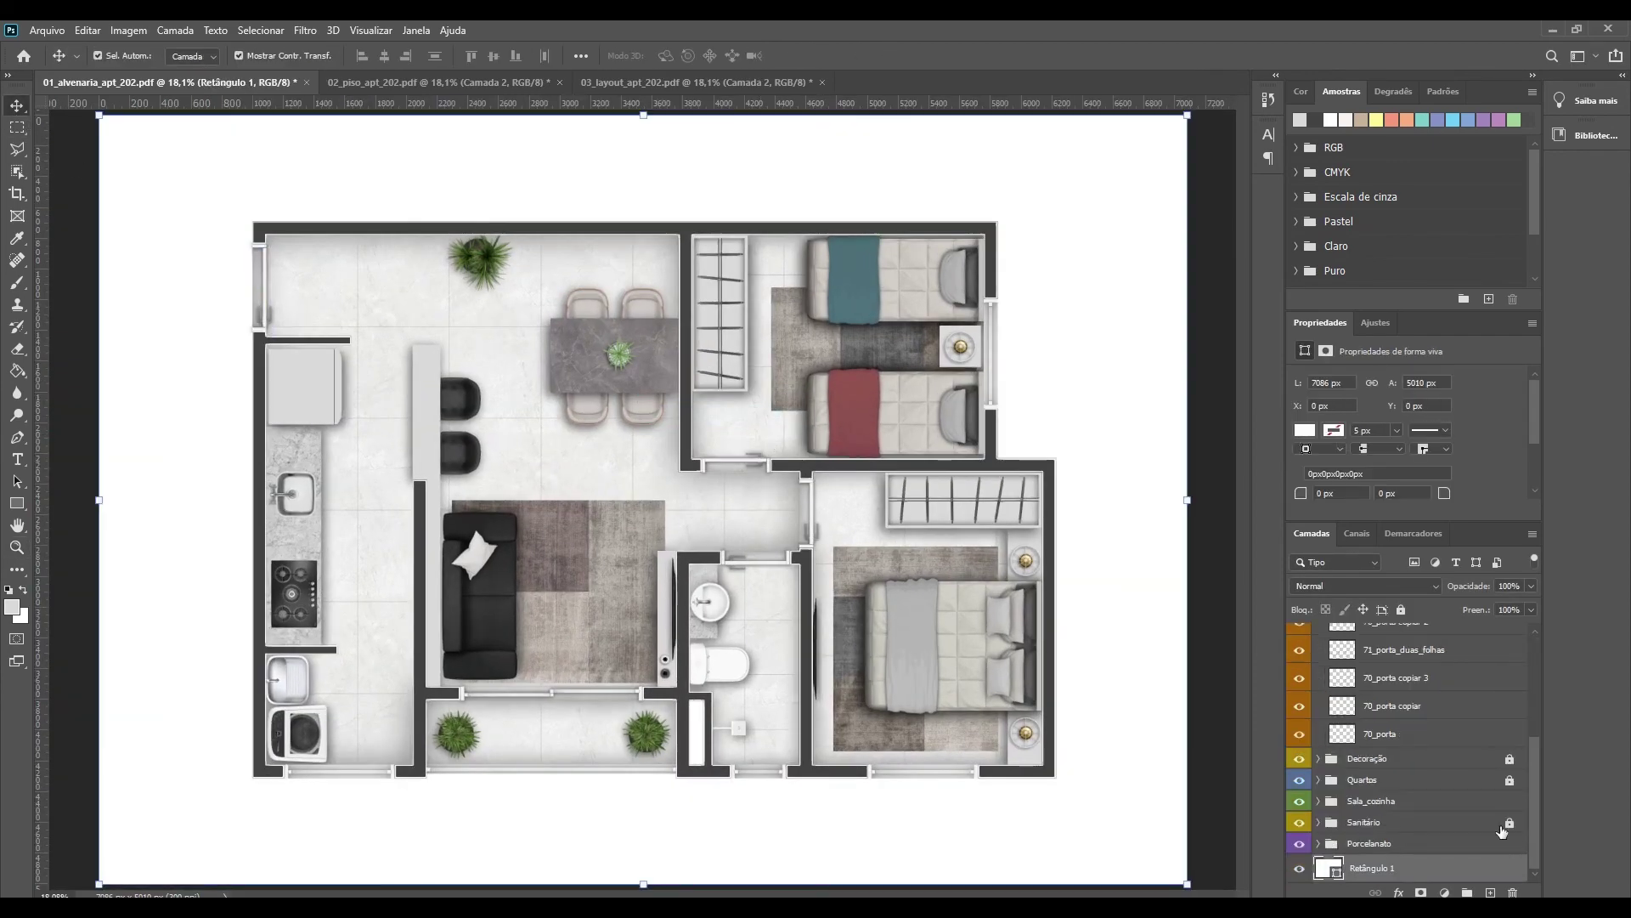
{"action": "right_click", "coordinate": [1402, 835]}
{"action": "left_click", "coordinate": [1428, 125]}
{"action": "double_click", "coordinate": [1338, 388]}
{"action": "left_click", "coordinate": [1306, 276]}
{"action": "left_click", "coordinate": [1277, 299]}
{"action": "left_click", "coordinate": [1561, 244]}
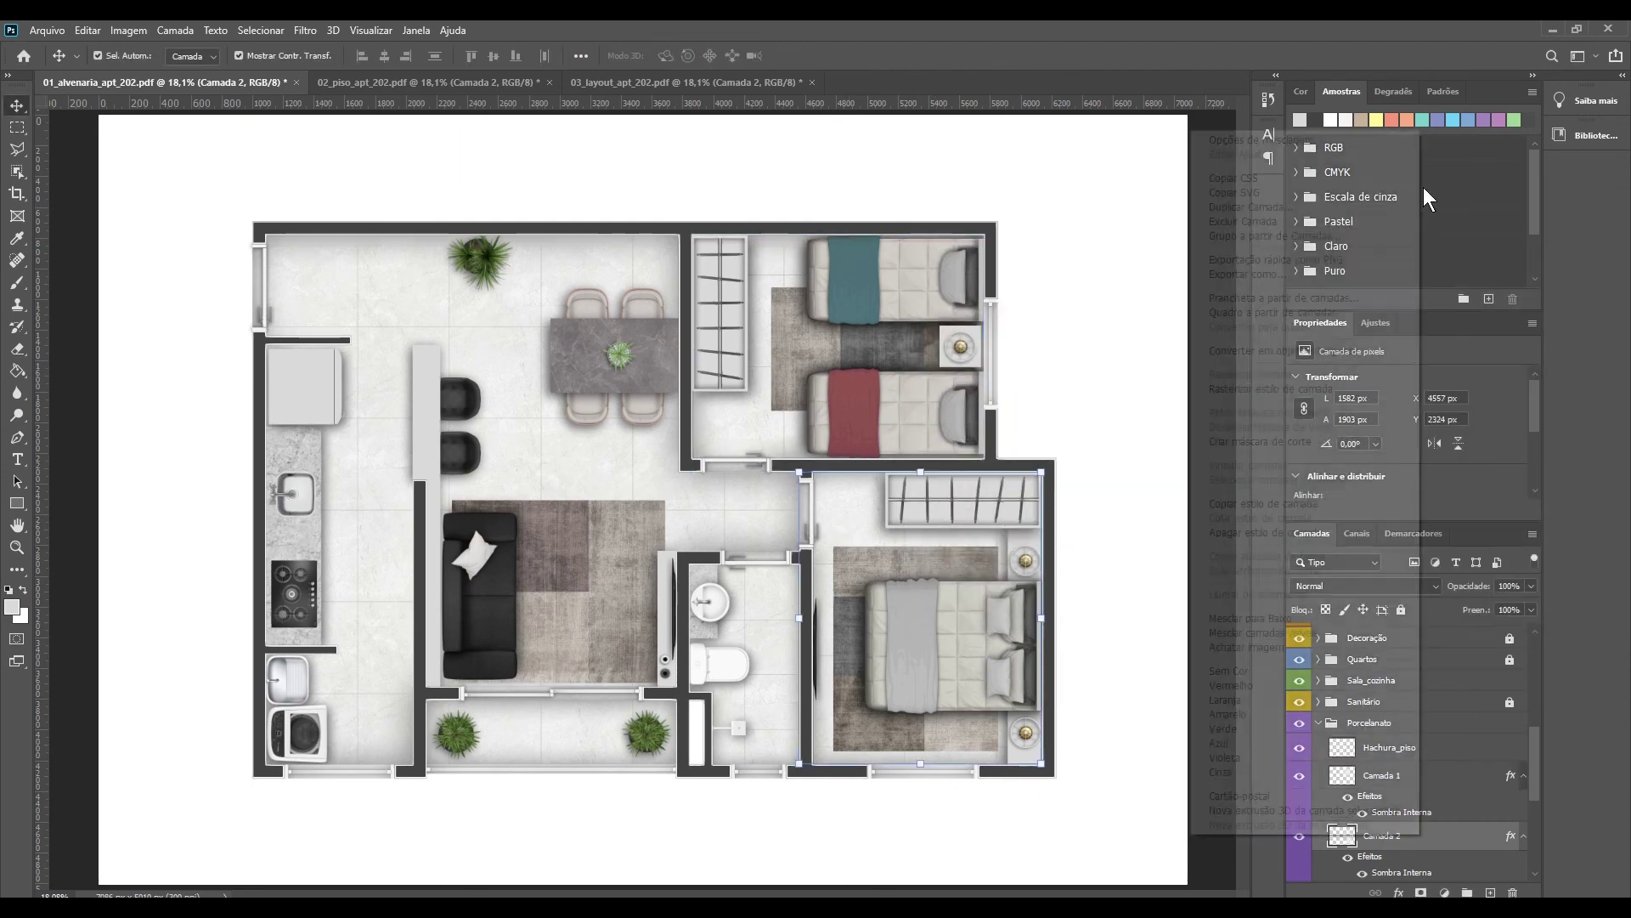
Step: Give Camada 2 and a copied bathroom-floor layer 200 px inner shadows
{"action": "double_click", "coordinate": [1445, 835]}
{"action": "left_click", "coordinate": [963, 375]}
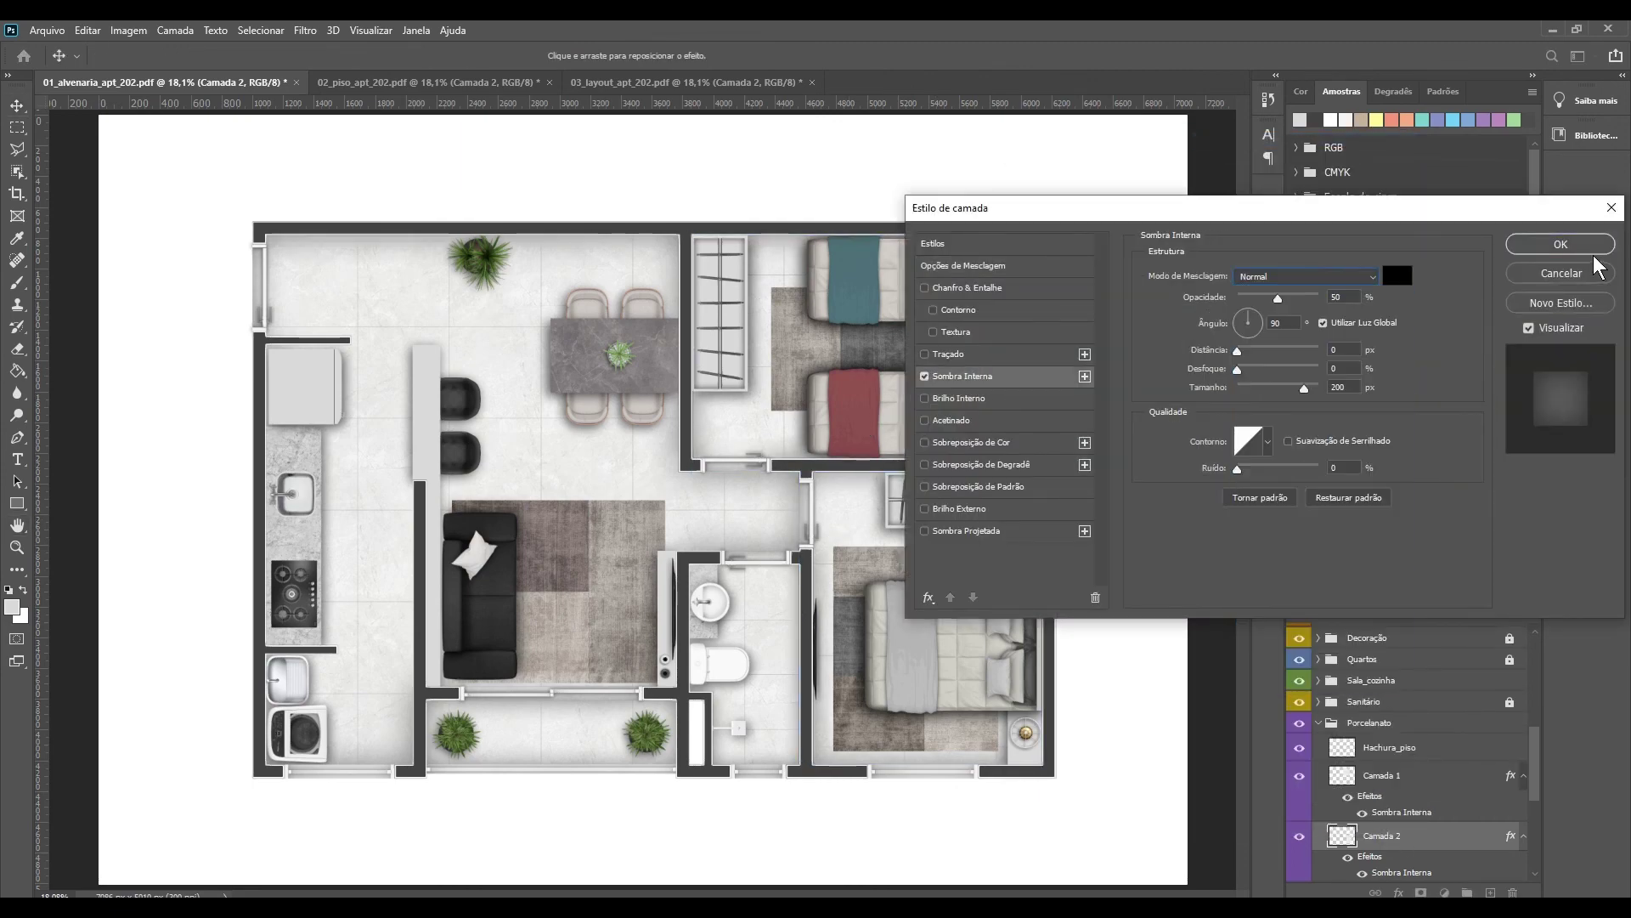
{"action": "left_click", "coordinate": [1588, 268]}
{"action": "key", "text": "ctrl+j"}
{"action": "key", "text": "ctrl+j"}
{"action": "key", "text": "ctrl+j"}
{"action": "double_click", "coordinate": [1444, 779]}
{"action": "left_click", "coordinate": [1069, 375]}
{"action": "left_click", "coordinate": [1560, 245]}
Step: Collapse the Janelas and Porcelanato groups and start Save As for the plan
{"action": "left_click", "coordinate": [528, 770]}
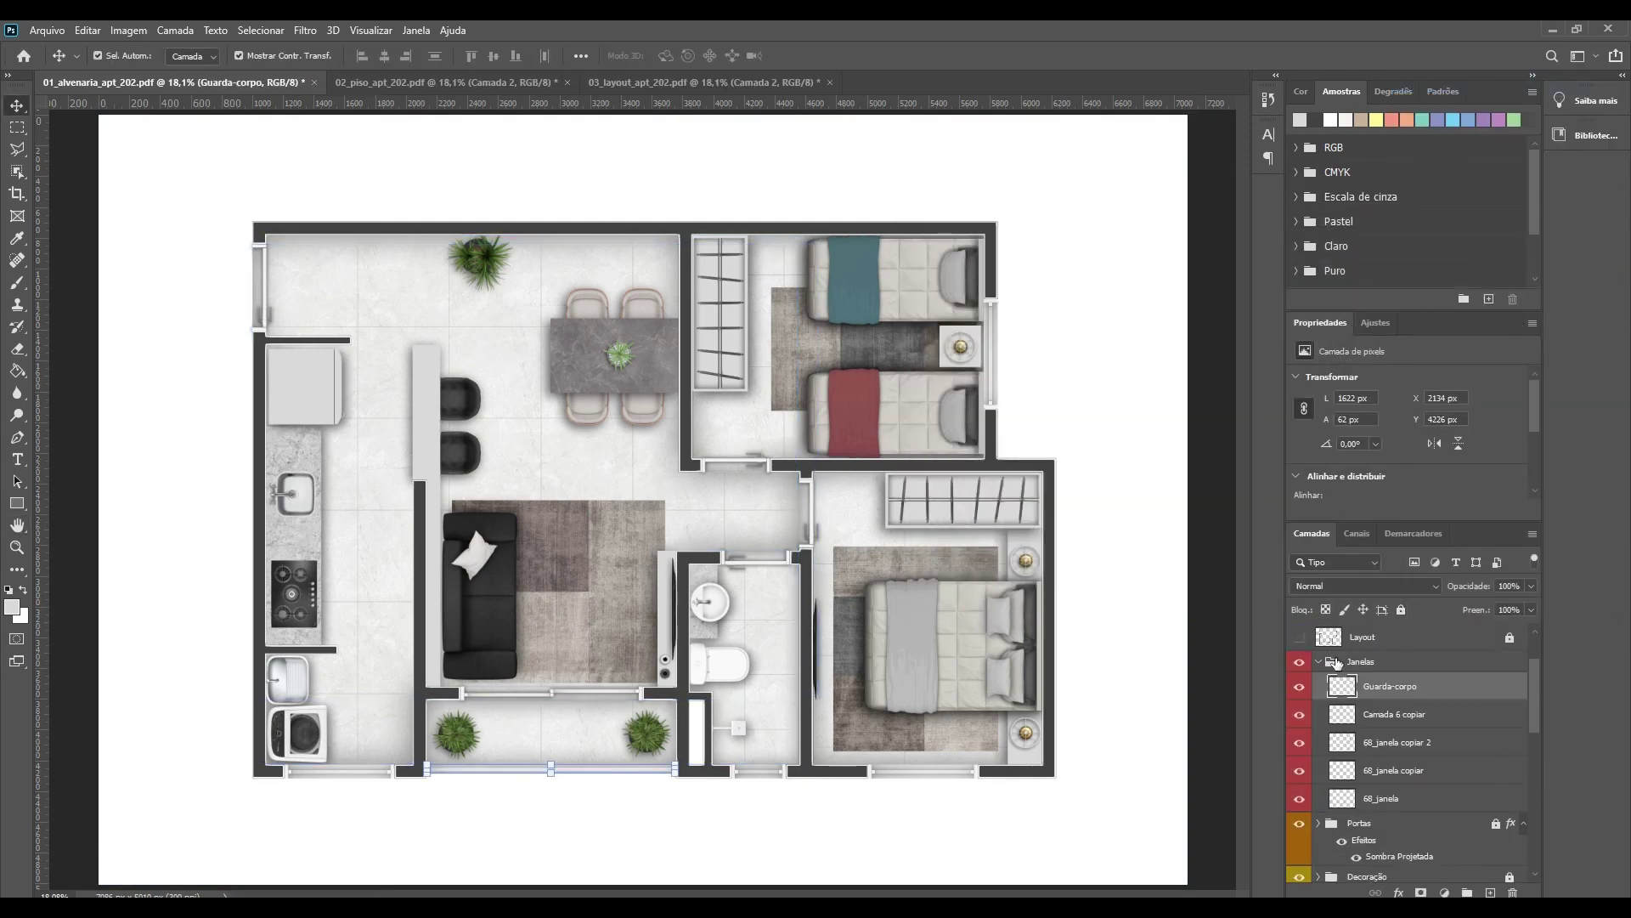
{"action": "left_click", "coordinate": [1332, 661]}
{"action": "left_click", "coordinate": [1319, 820]}
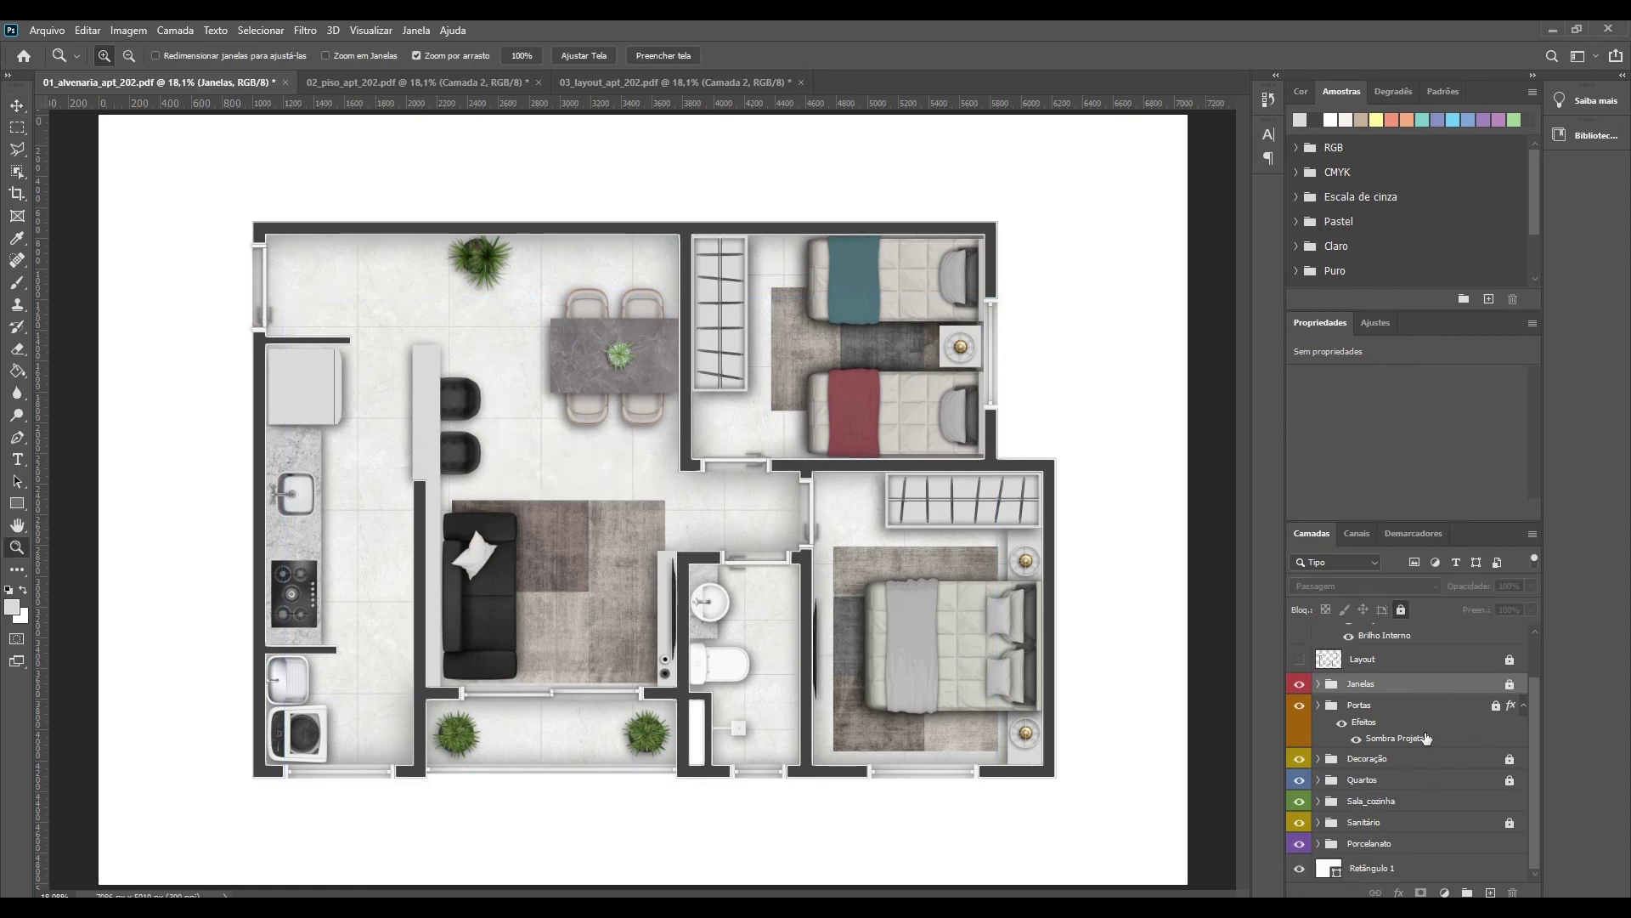
{"action": "scroll", "coordinate": [1399, 760], "scroll_direction": "up", "scroll_amount": 2}
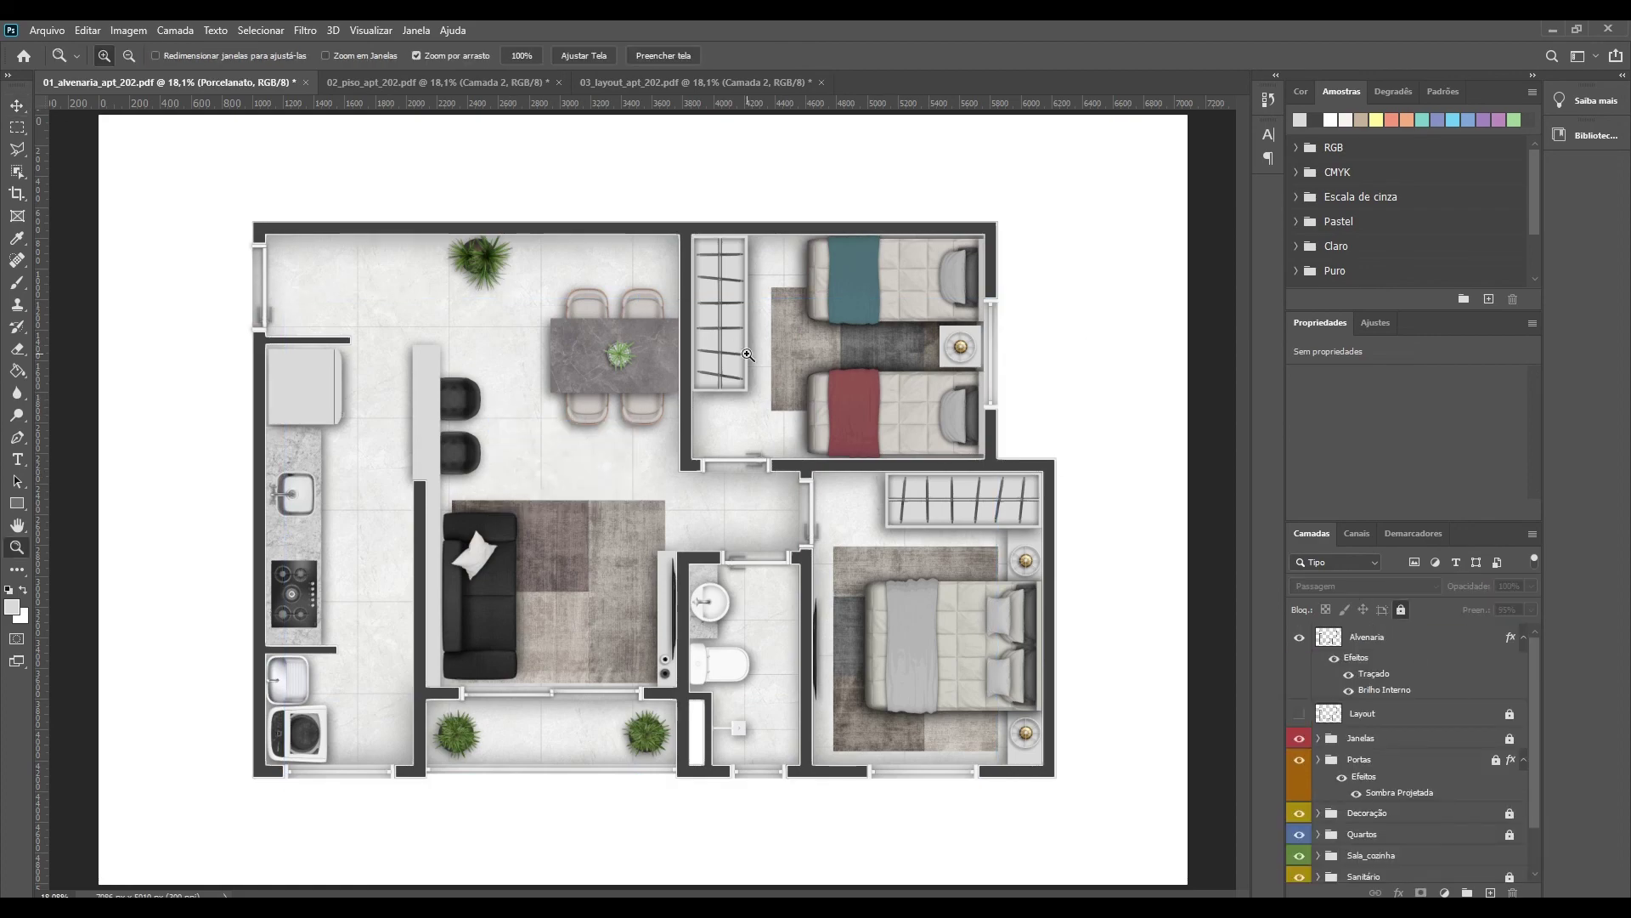
{"action": "left_click", "coordinate": [47, 30]}
{"action": "left_click", "coordinate": [255, 255]}
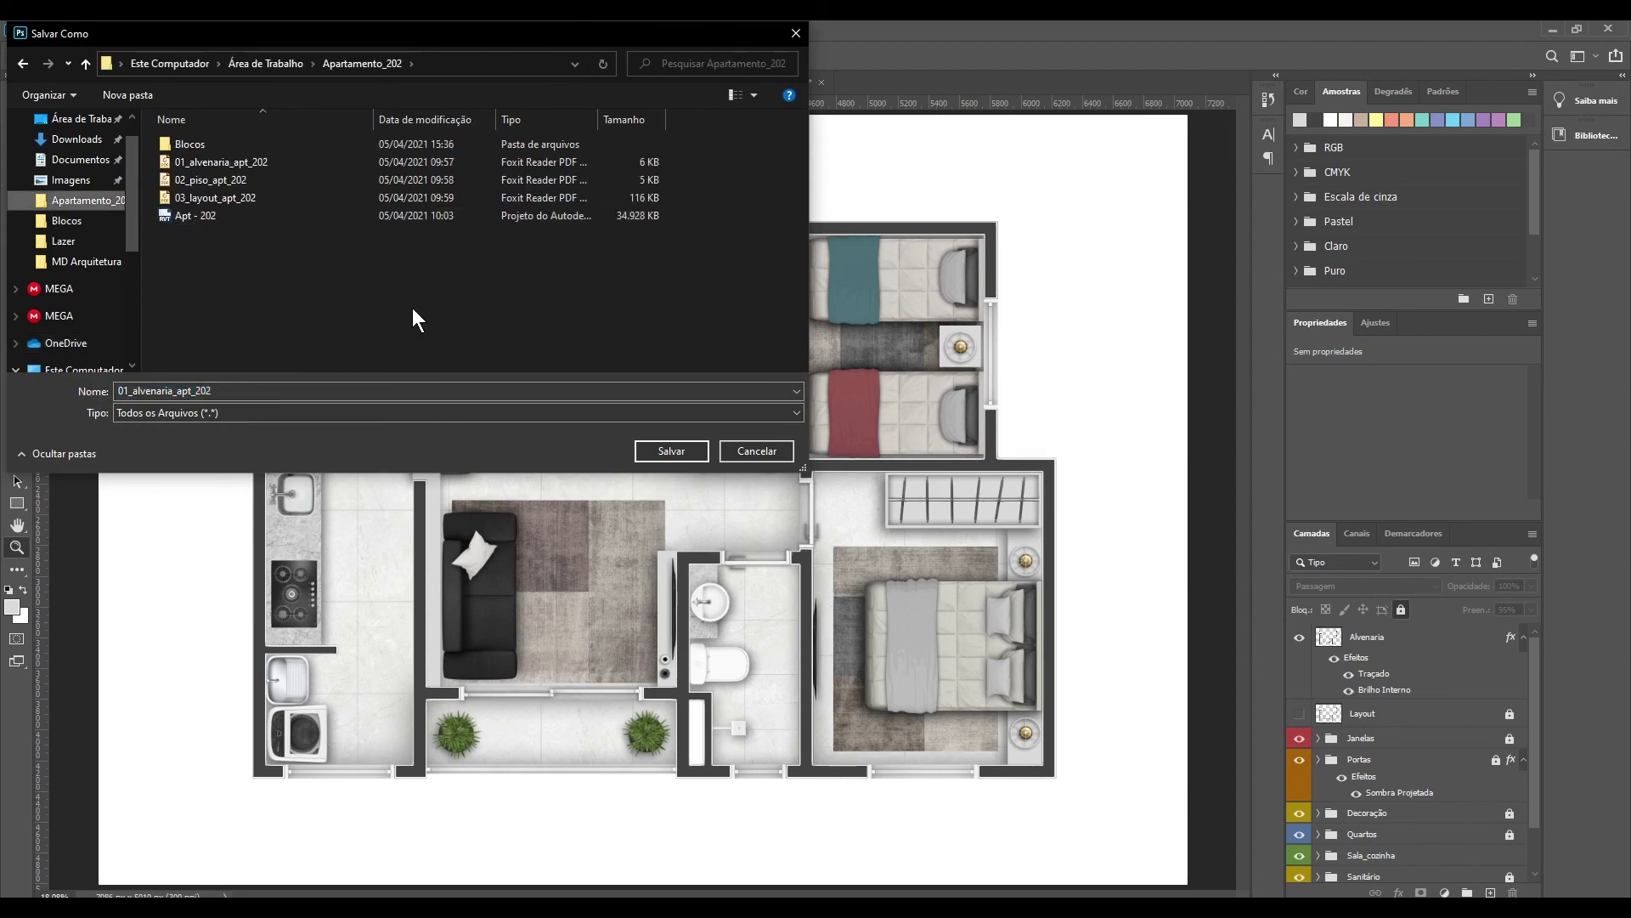
Step: Save the plan as the PNG 01_apartamento_202 and refresh the Apartamento_202 folder
{"action": "type", "text": "2"}
{"action": "key", "text": "Return"}
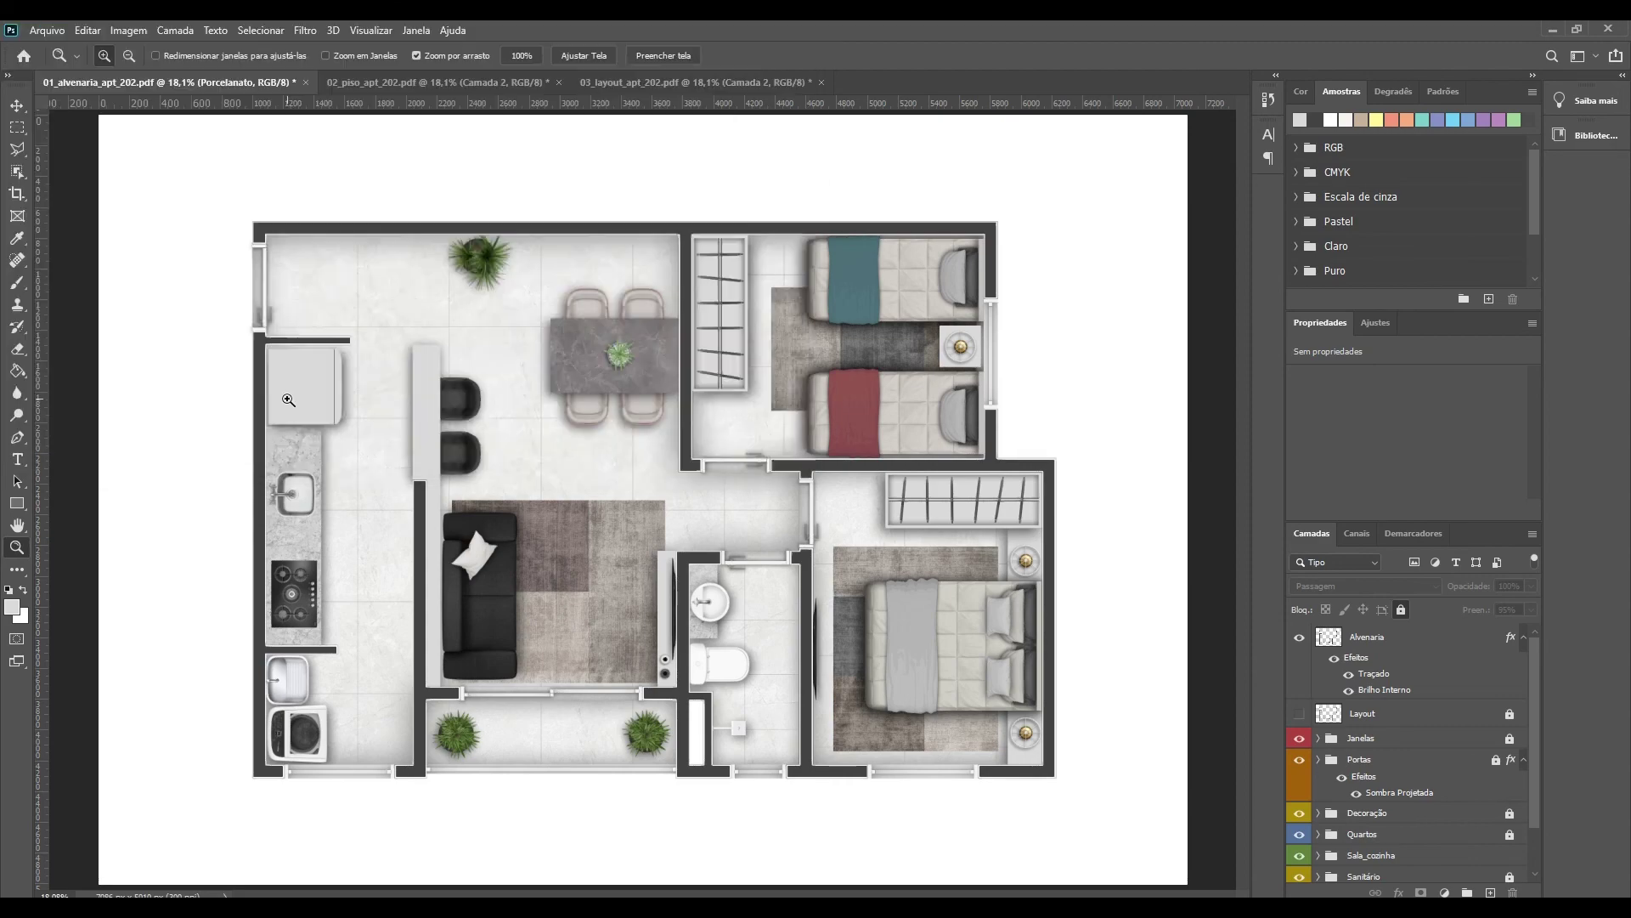
{"action": "key", "text": "alt+Tab"}
{"action": "key", "text": "alt+Up"}
{"action": "right_click", "coordinate": [422, 278]}
{"action": "left_click", "coordinate": [473, 364]}
Step: Open 01_apartamento_202 in Windows Photo Viewer
{"action": "key", "text": "alt+Tab"}
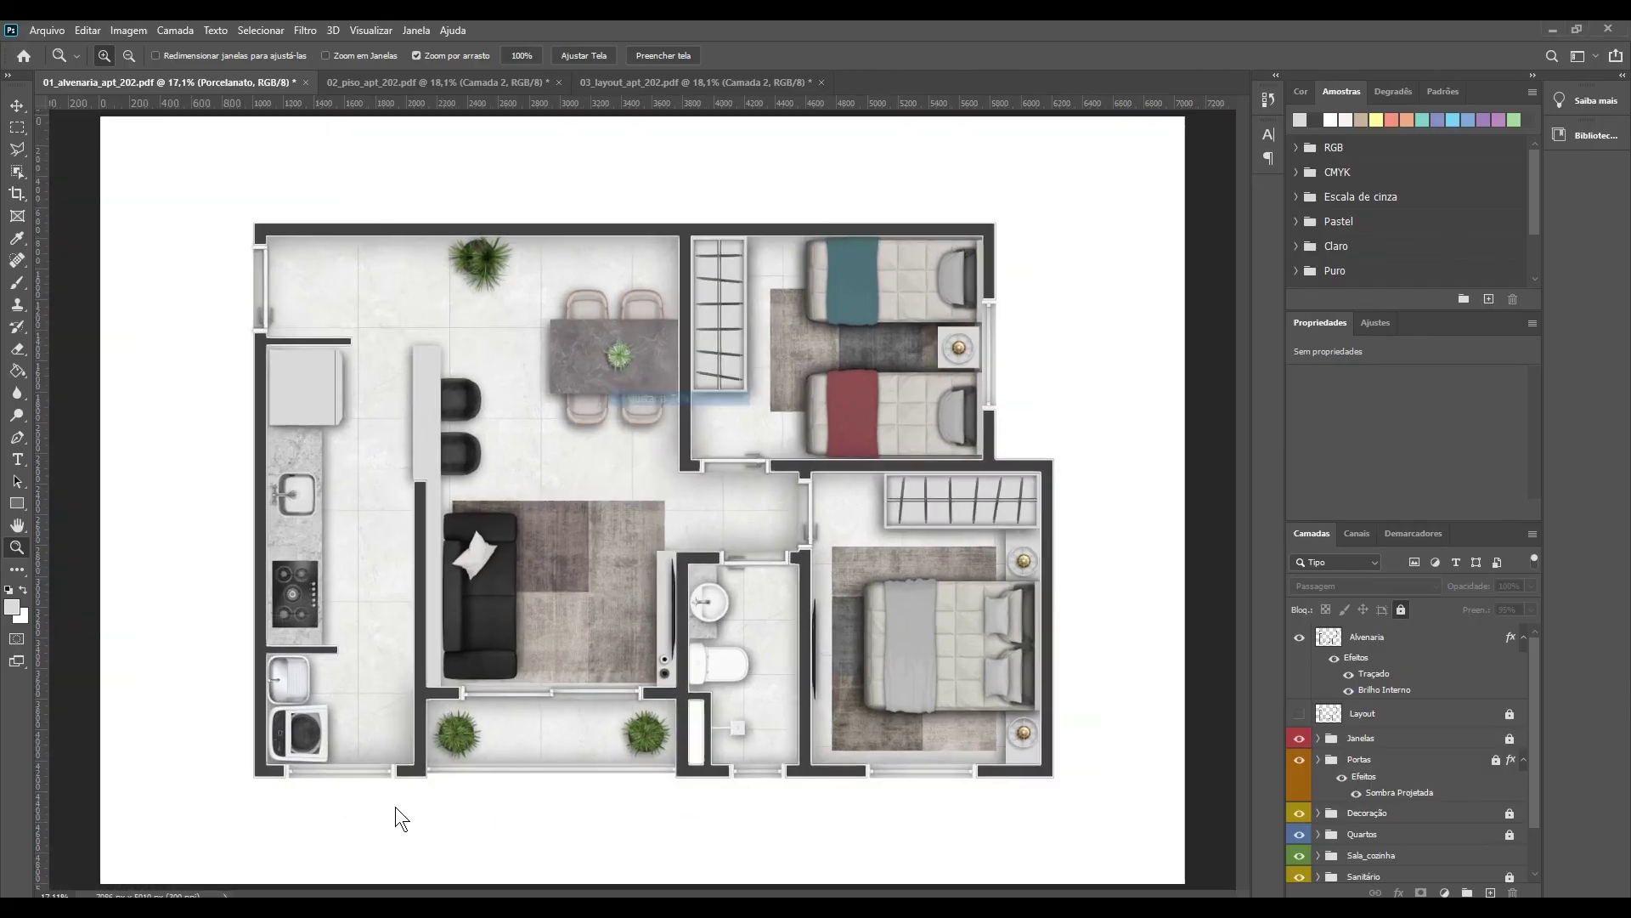
{"action": "key", "text": "alt+Tab"}
{"action": "left_click", "coordinate": [290, 166]}
{"action": "double_click", "coordinate": [290, 166]}
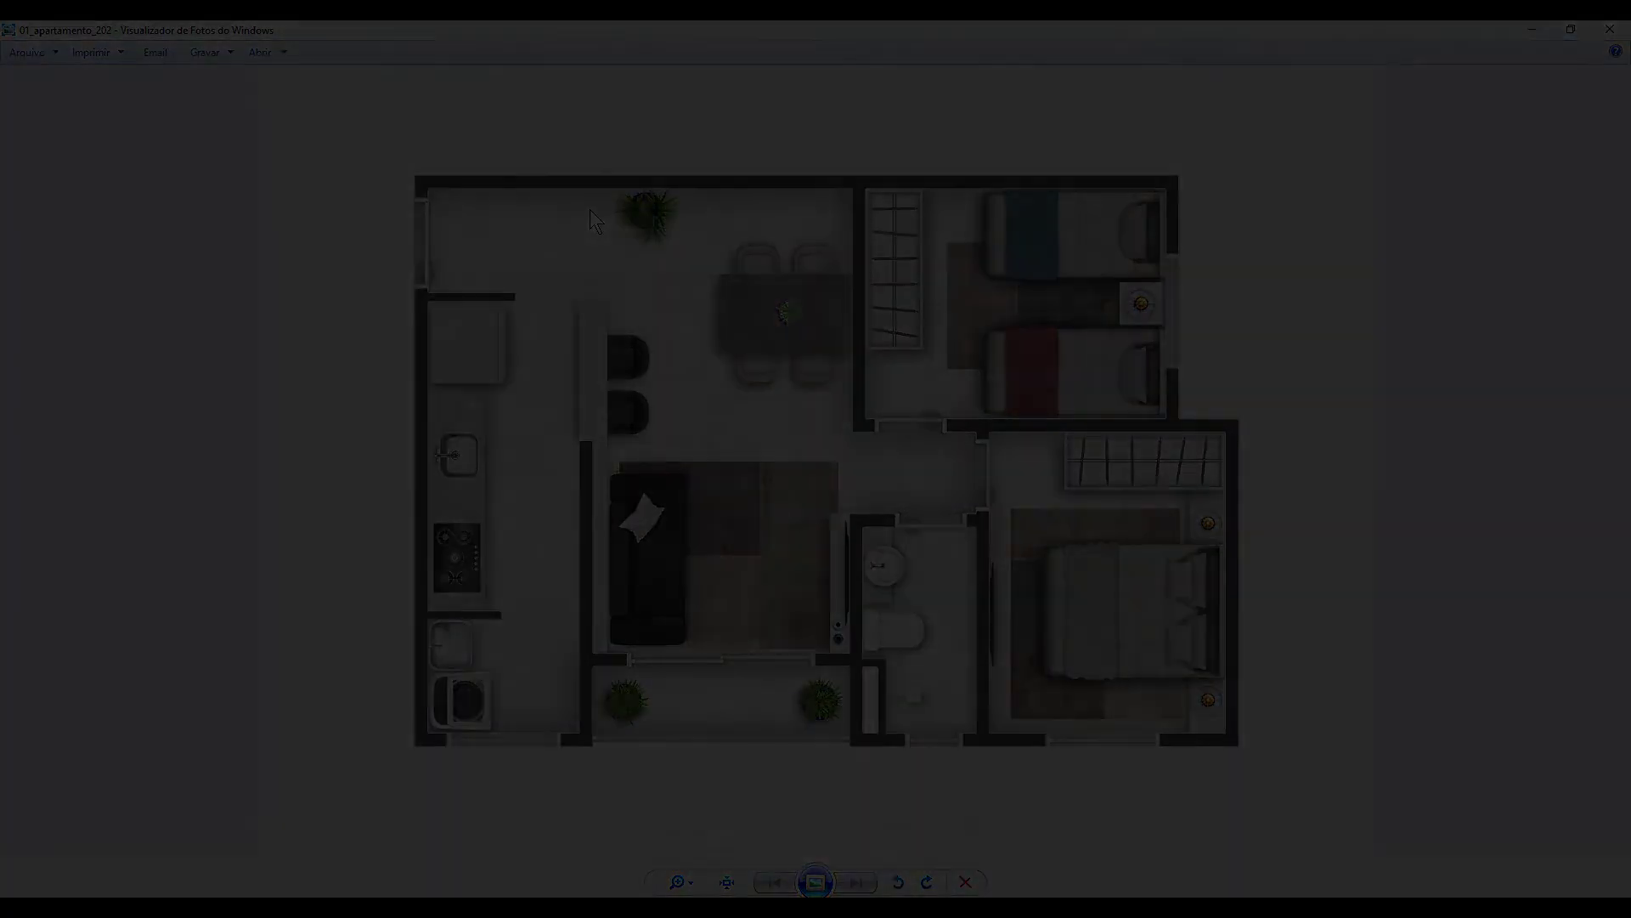